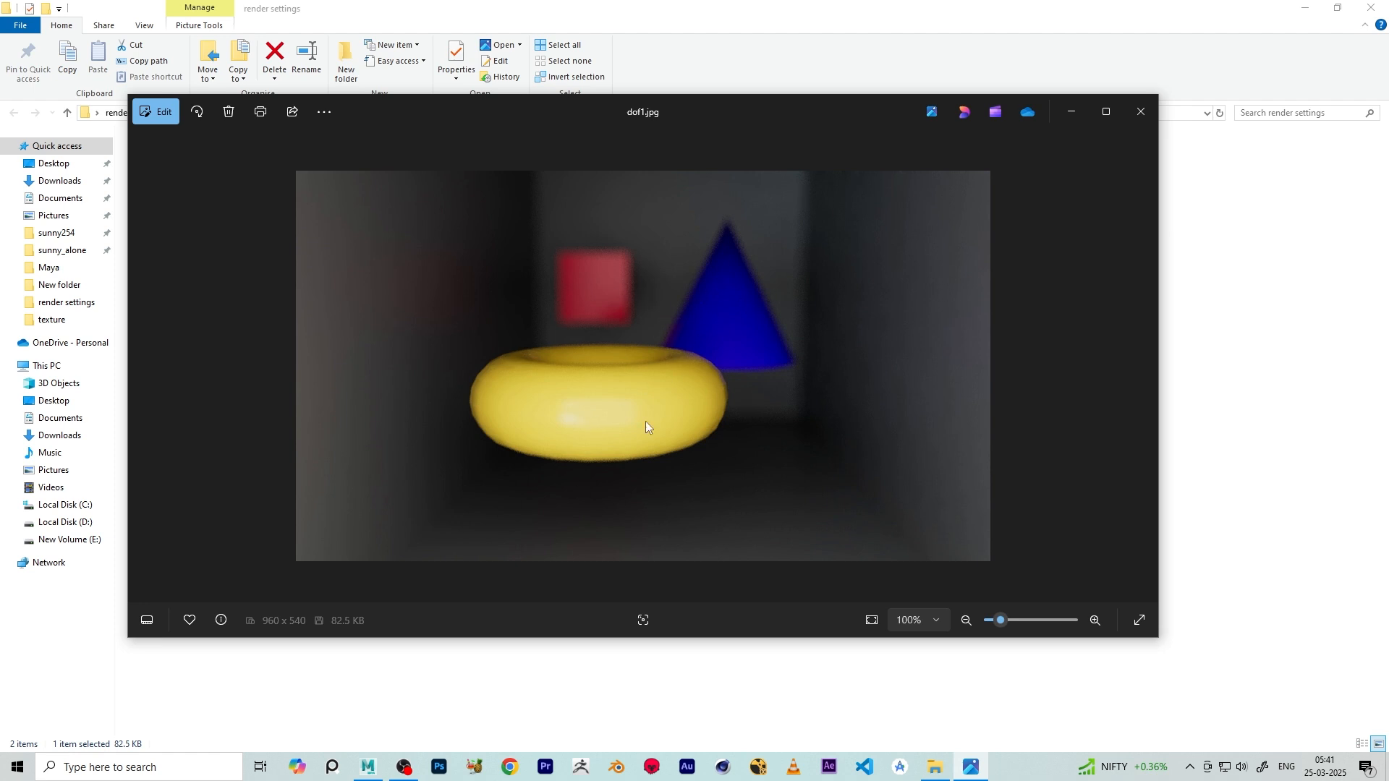
Switch to Maya, render the empty scene in the Arnold RenderView, and close the render window
left_click(369, 767)
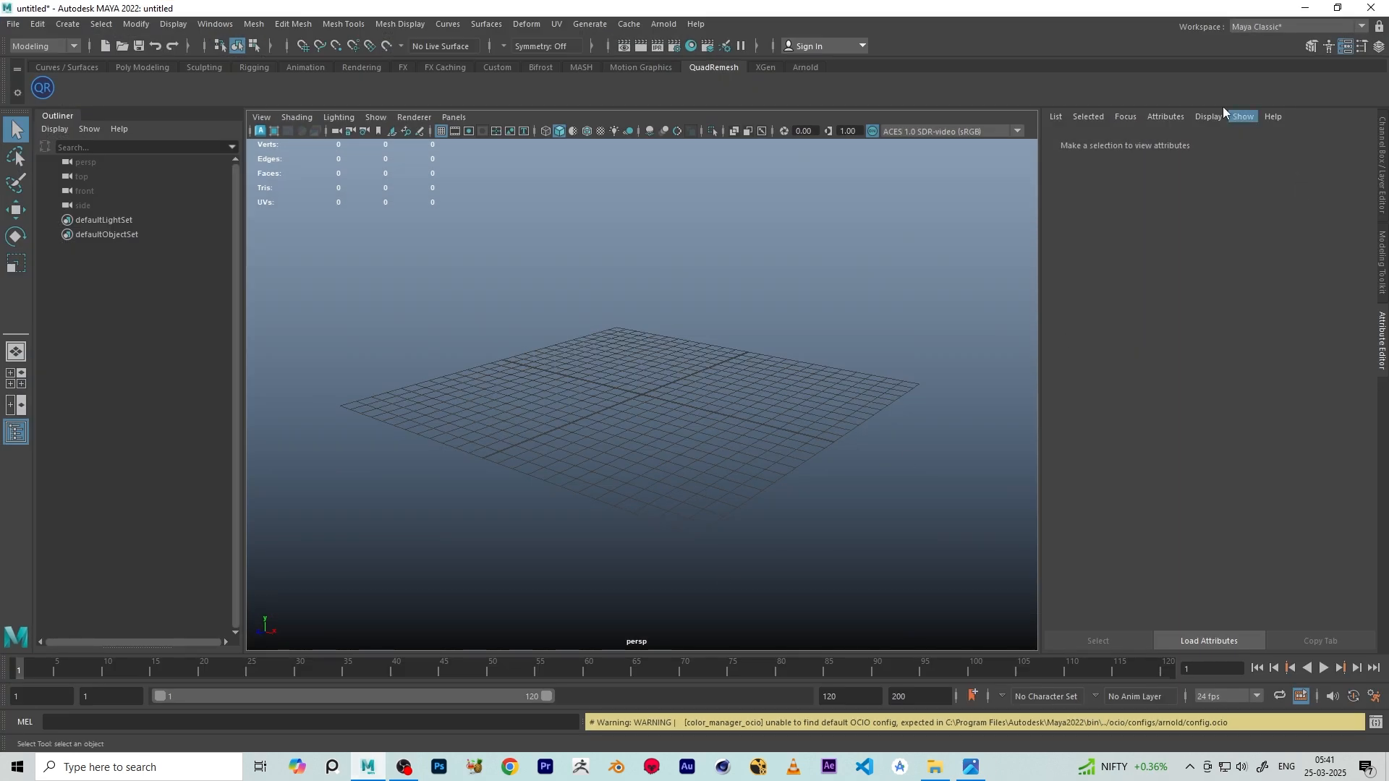
left_click(663, 24)
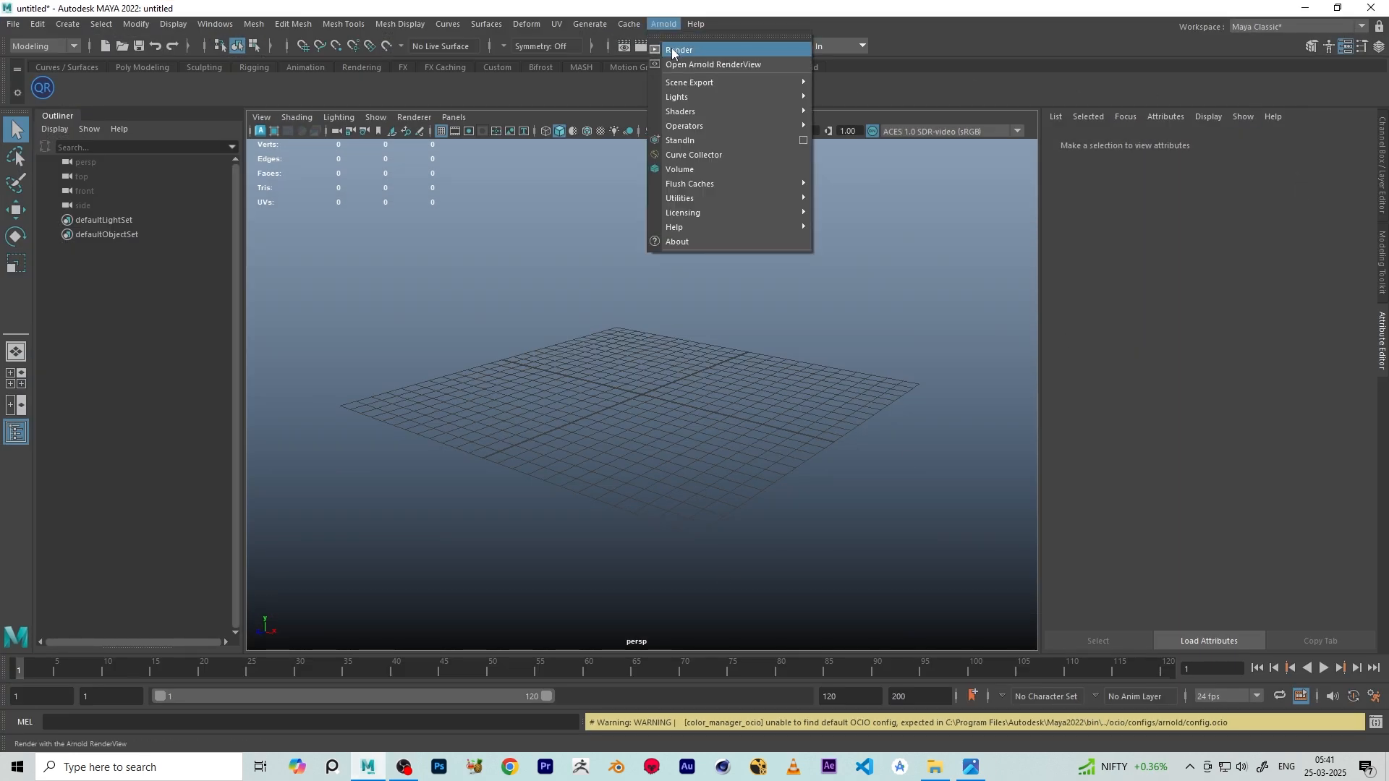
left_click(672, 51)
left_click_drag(753, 92, 750, 142)
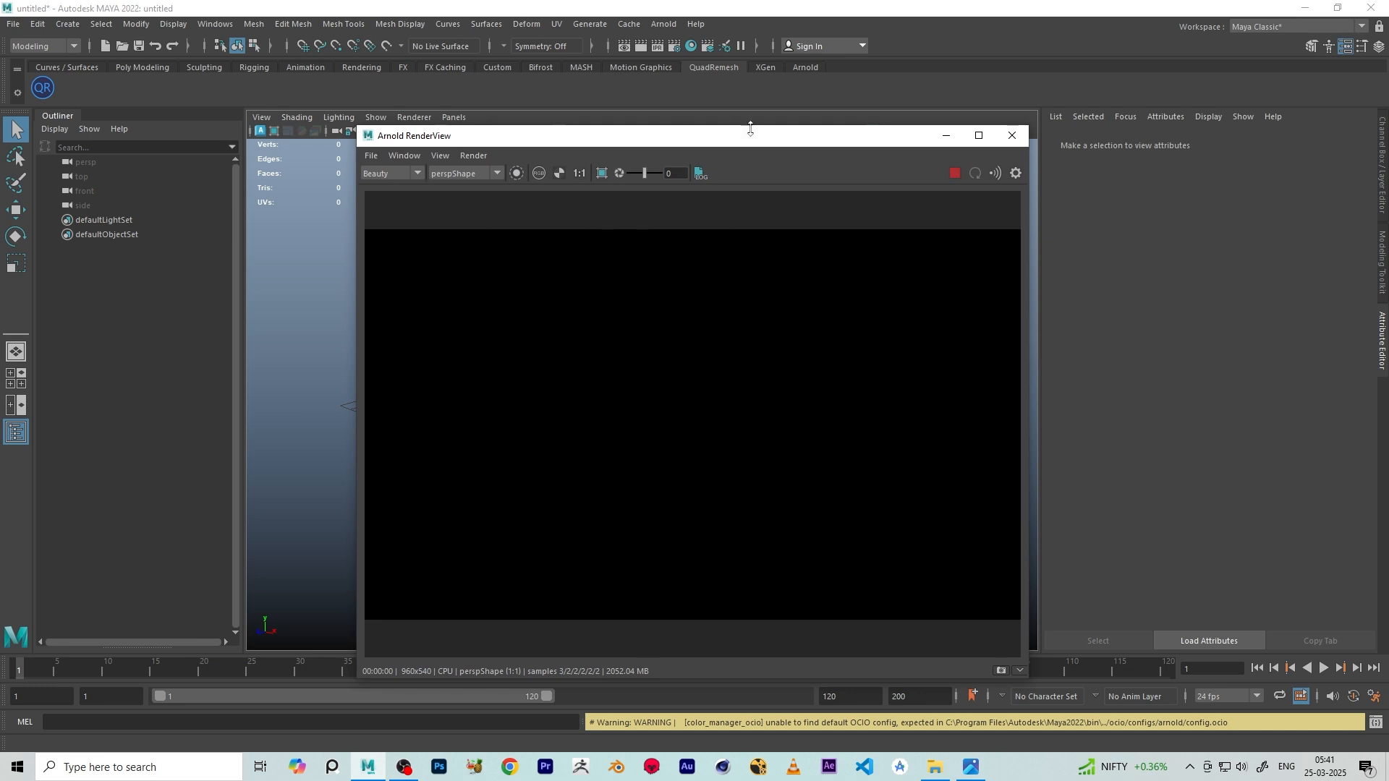
left_click_drag(751, 125, 743, 37)
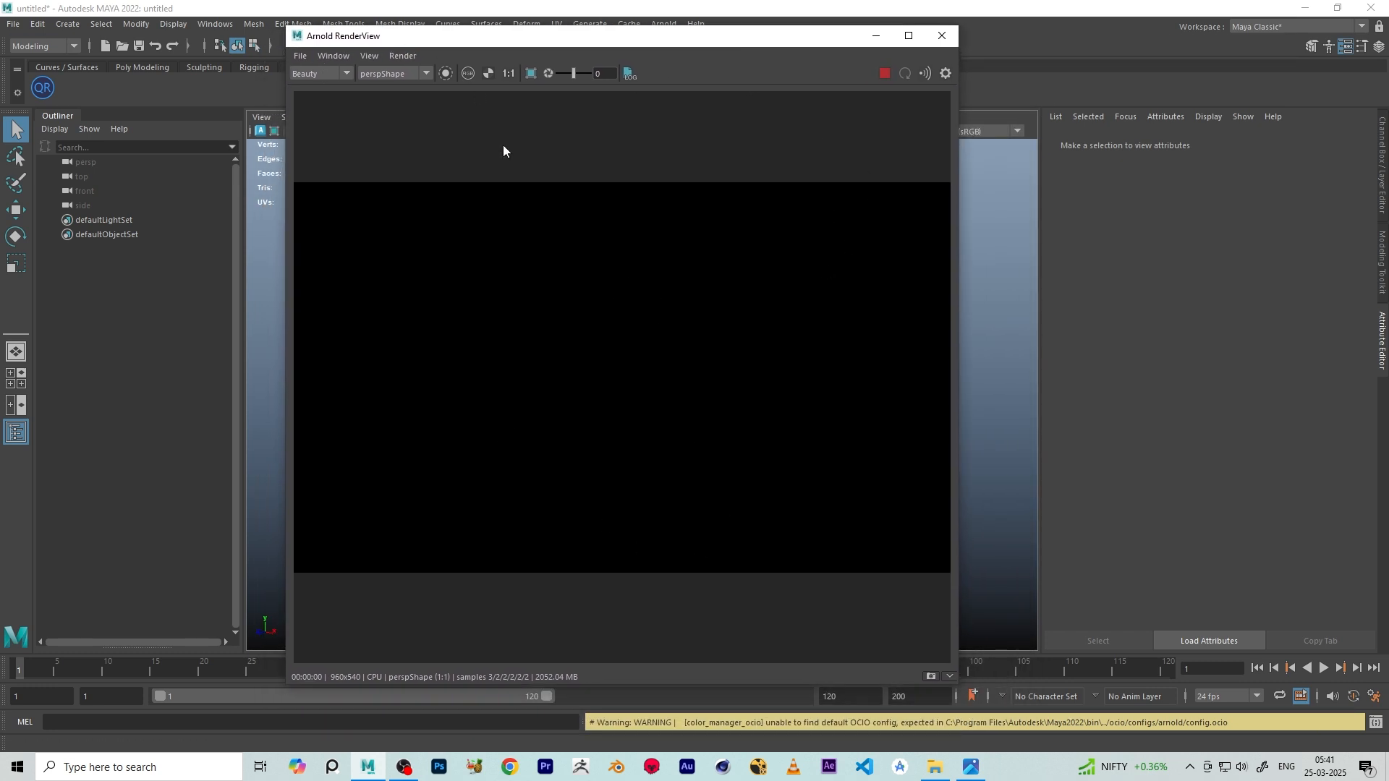
left_click_drag(678, 41, 719, 95)
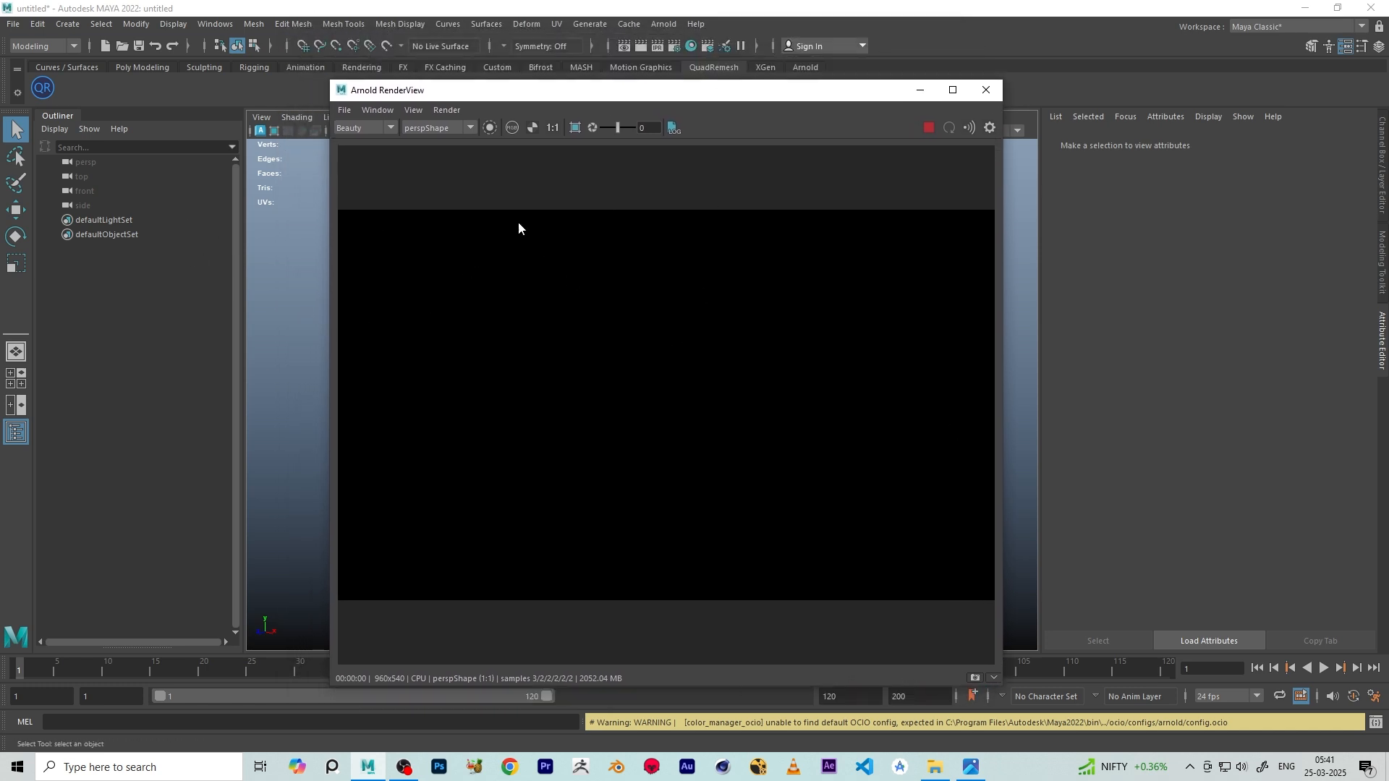
mouse_move(847, 90)
left_mouse_down()
mouse_move(824, 88)
mouse_move(847, 70)
left_mouse_up()
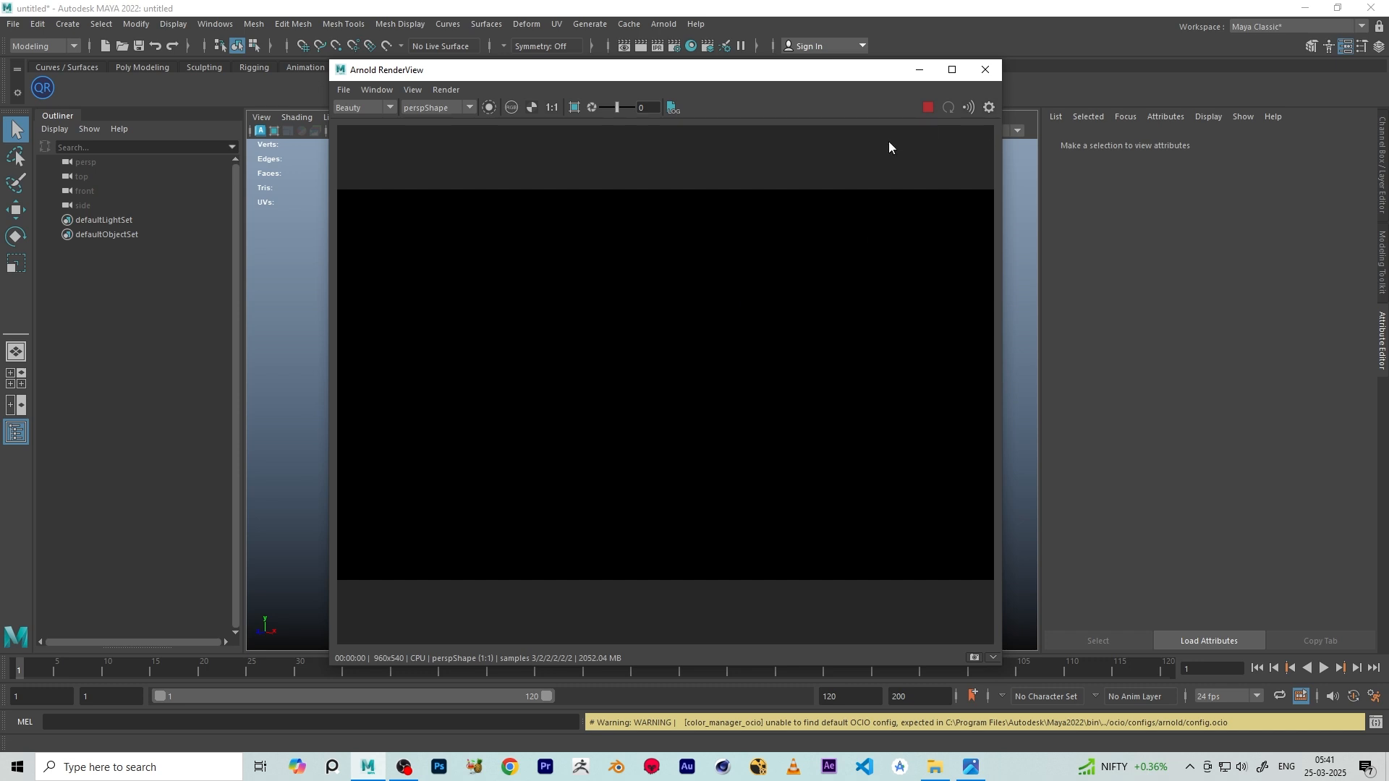
left_click(985, 70)
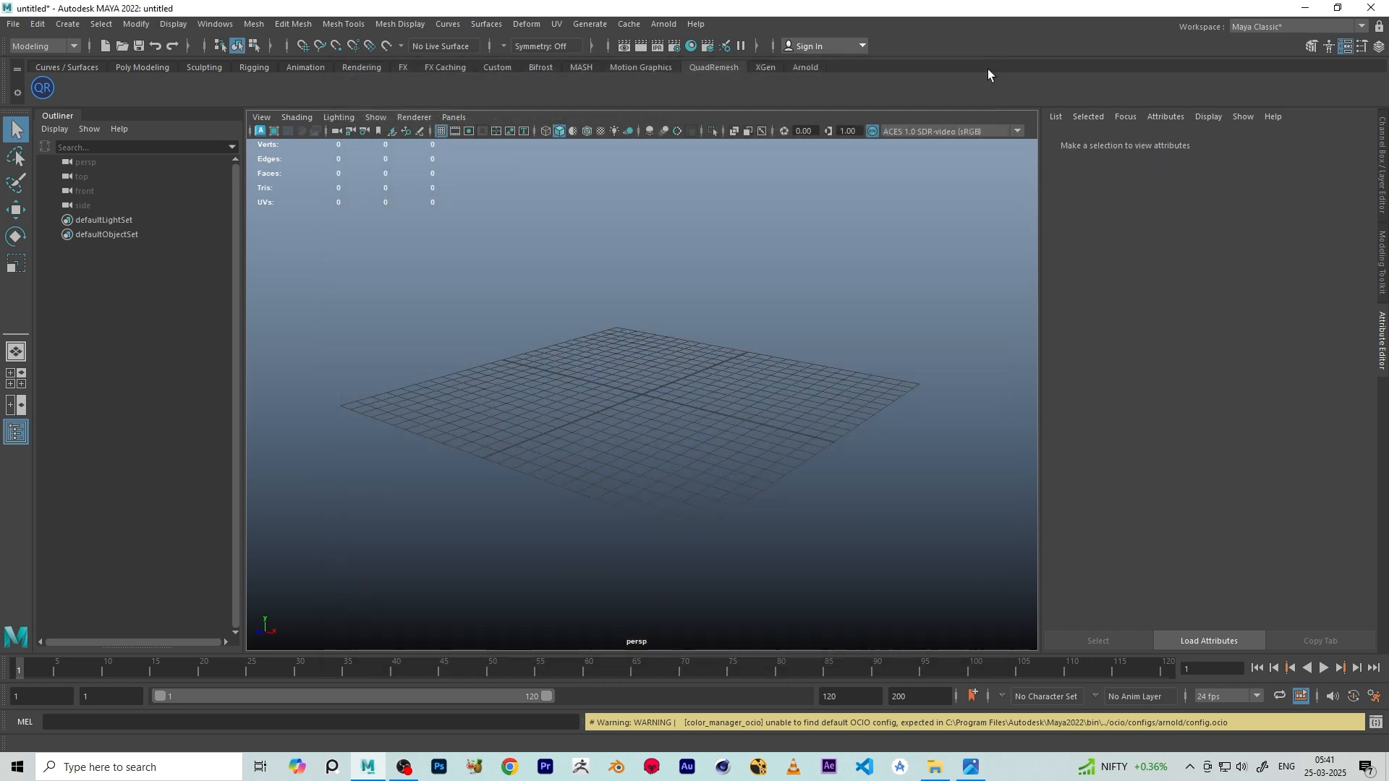
Examine the Arnold file output options in the Render Settings and close them without changes
left_click(677, 50)
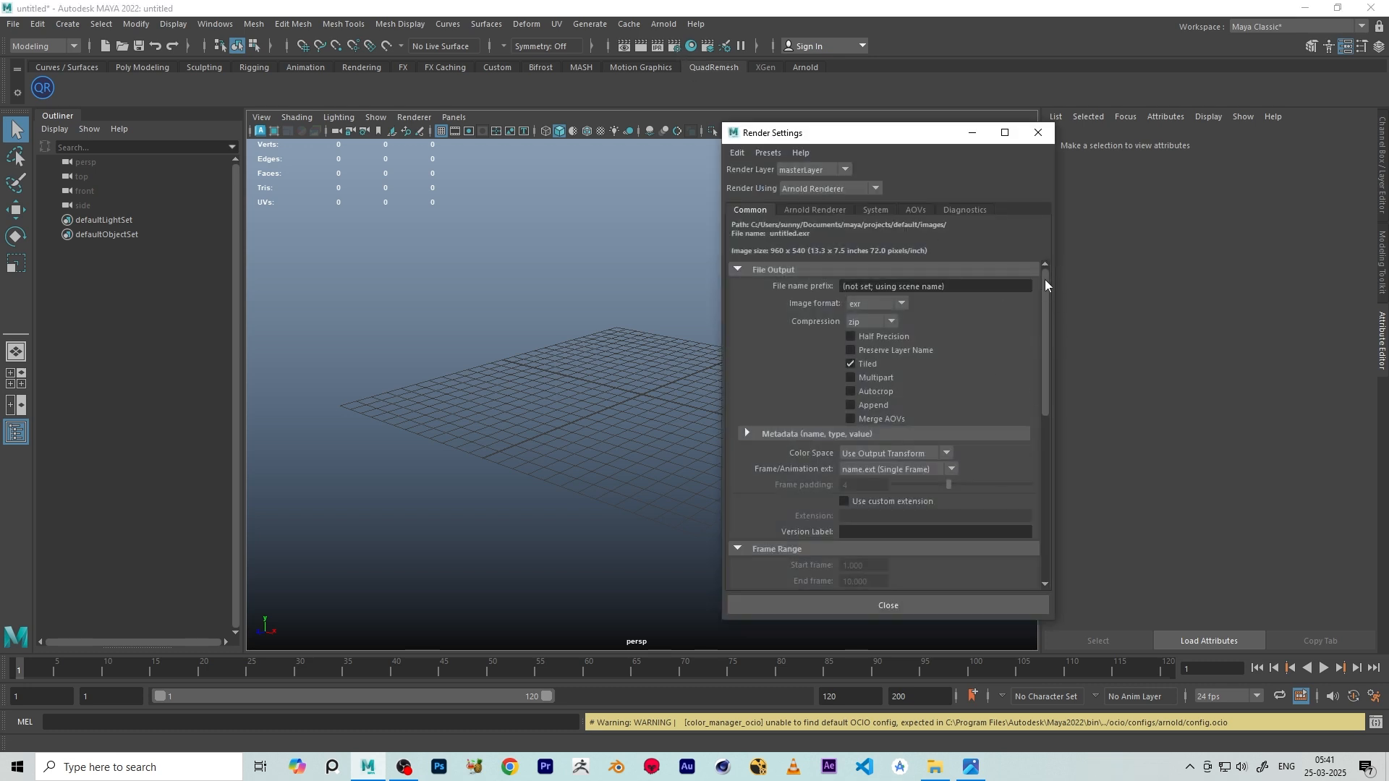
mouse_move(1044, 280)
left_mouse_down()
mouse_move(1047, 454)
mouse_move(1047, 275)
left_mouse_up()
left_click(1038, 133)
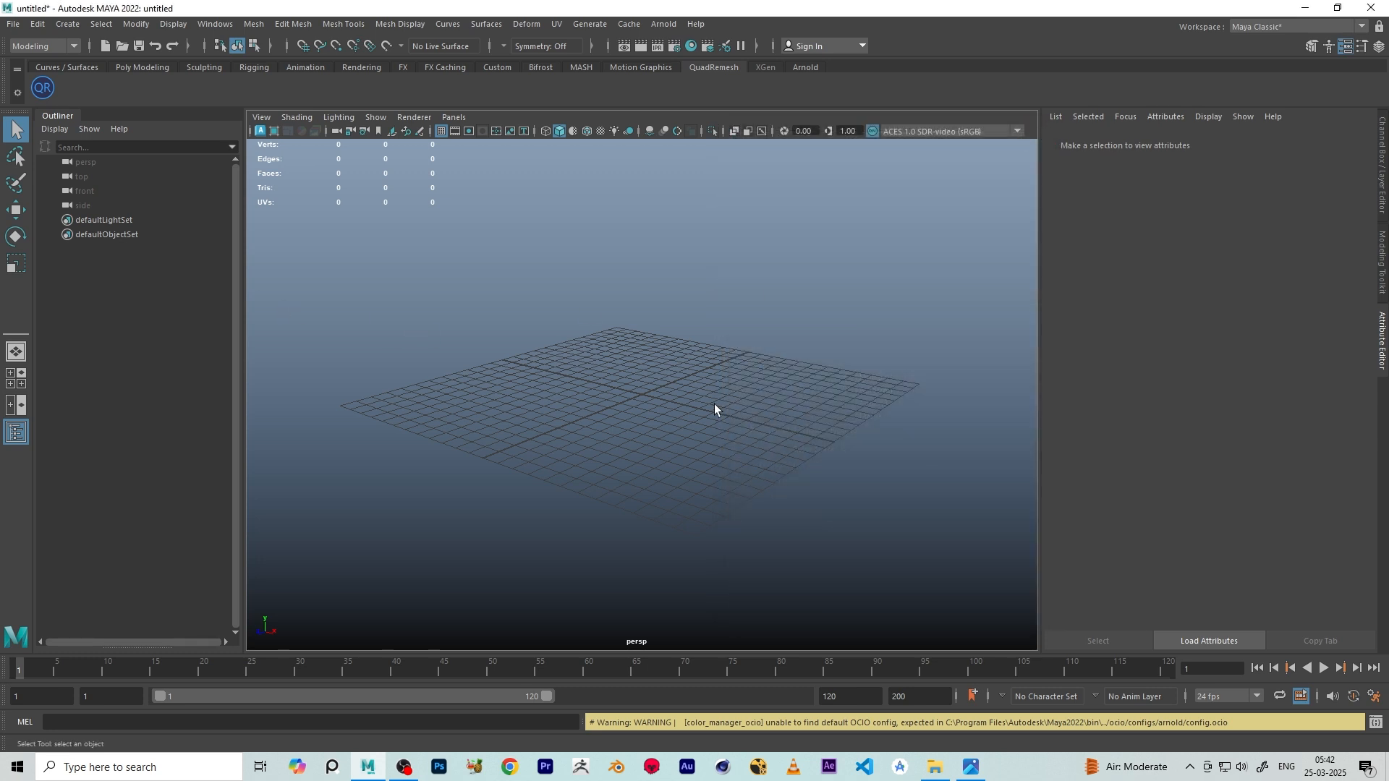
Create a polygon cube at the centre of the grid and stretch it lengthwise into an elongated box
left_click(149, 64)
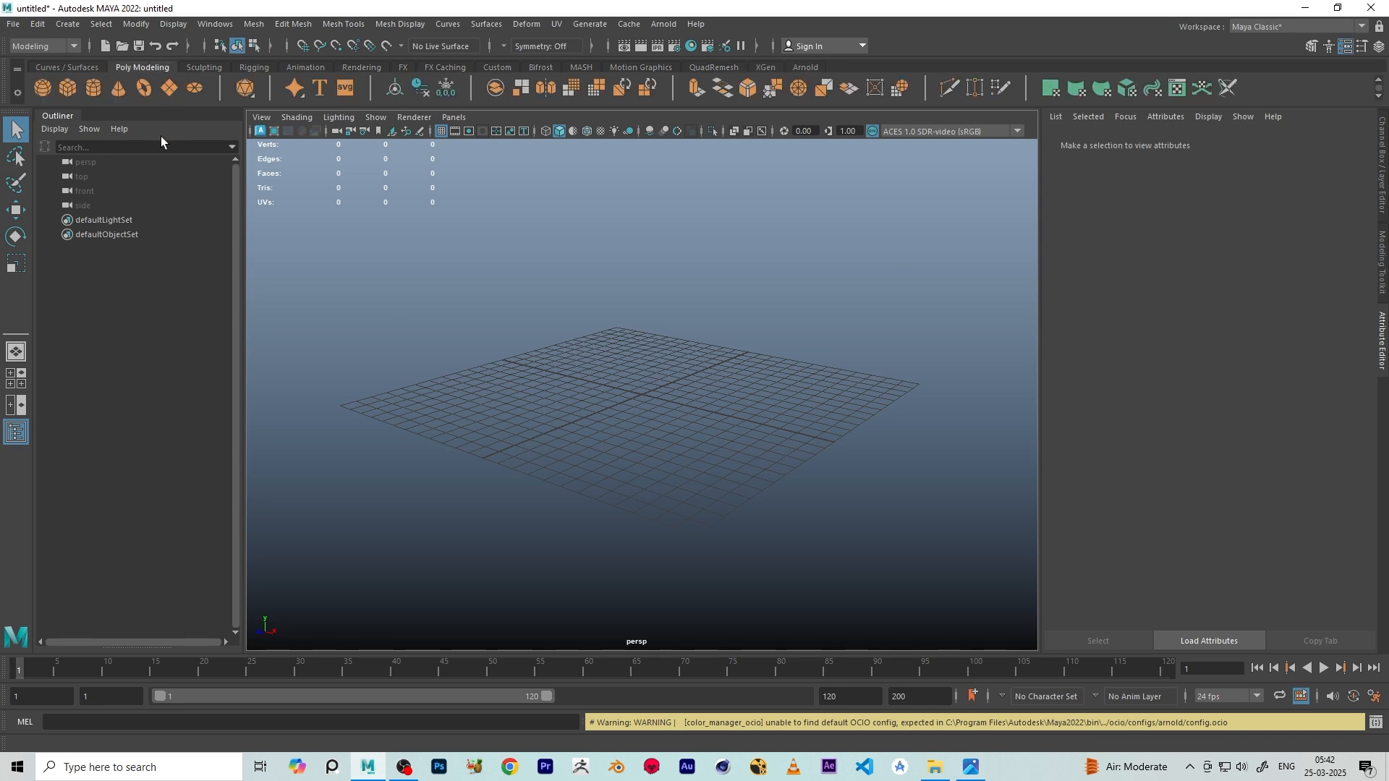
left_click(70, 87)
left_click_drag(637, 402, 739, 327, "alt")
scroll(700, 415, "up", 4)
scroll(715, 381, "down", 3)
scroll(710, 393, "up", 5)
key("r")
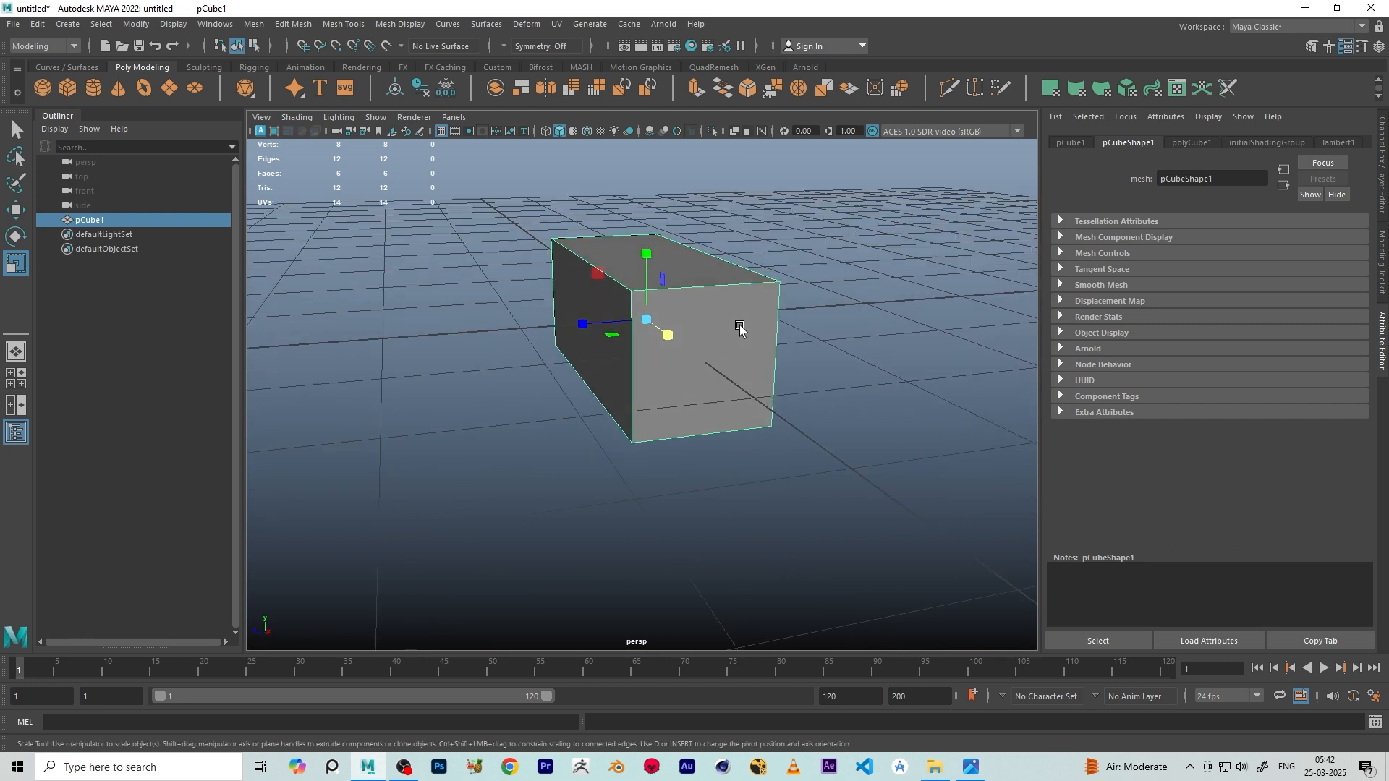
Delete the front end face of the elongated box to open it up
mouse_move(740, 327)
right_mouse_down()
mouse_move(743, 310)
mouse_move(719, 340)
right_mouse_up()
left_click_drag(701, 332, 721, 302, "alt")
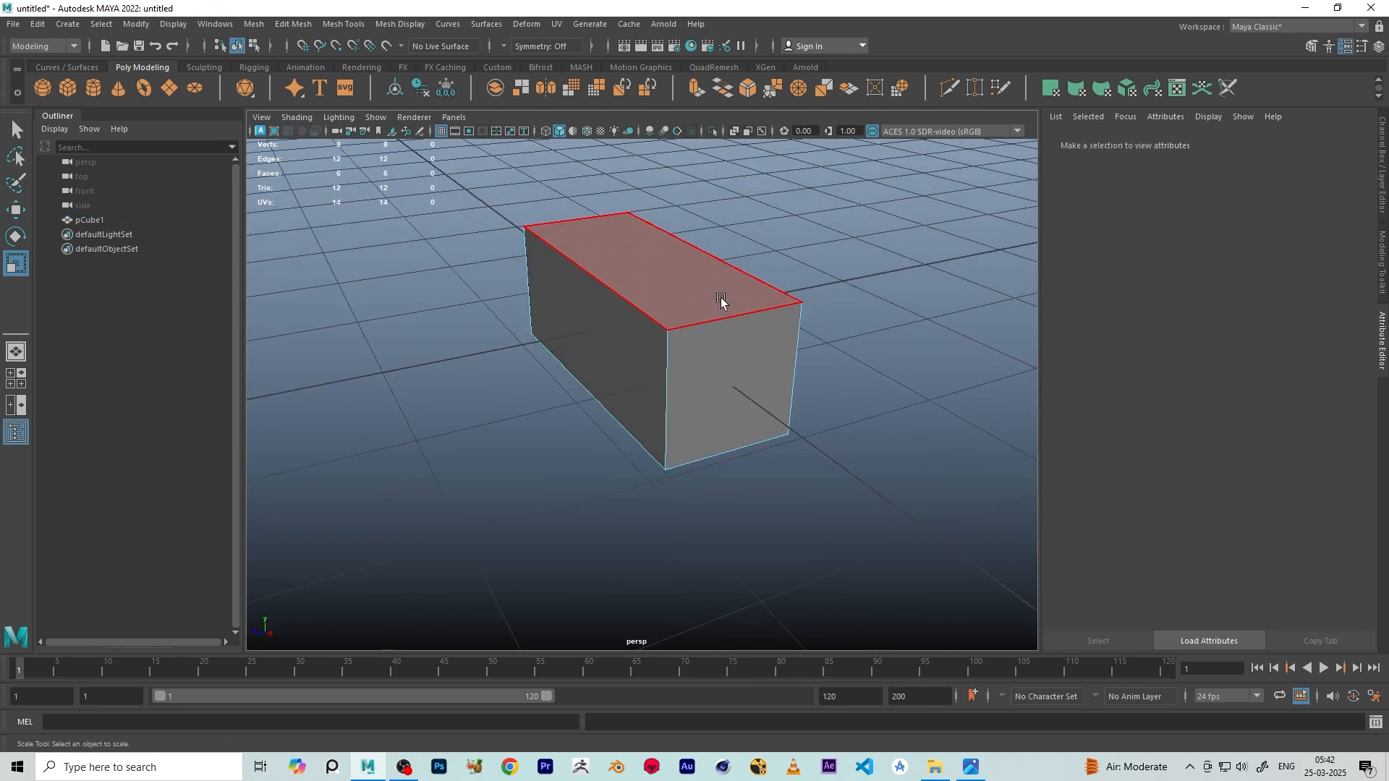
right_click_drag(721, 302, 714, 338)
left_click(723, 352)
key("Delete")
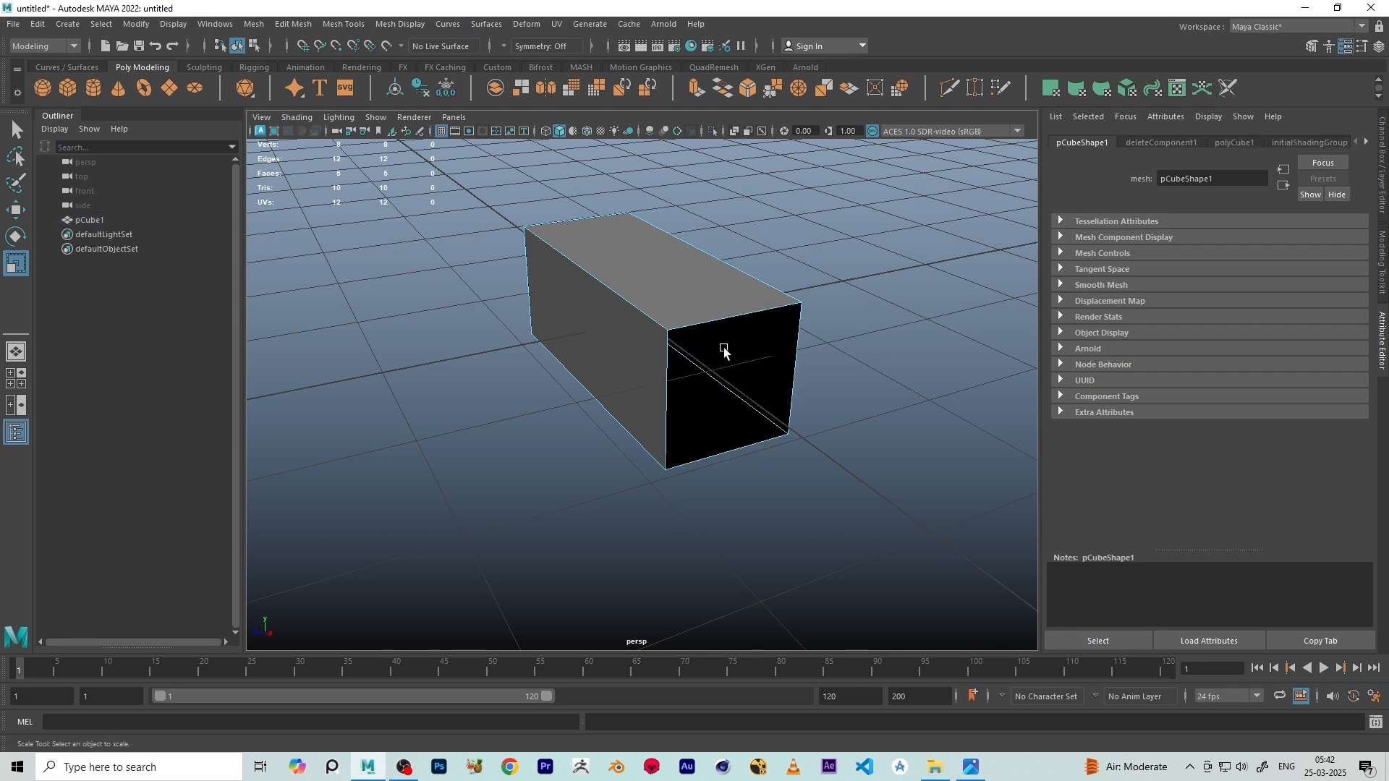
Examine the interior walls of the open box through its missing end face
left_click_drag(722, 349, 738, 267, "alt")
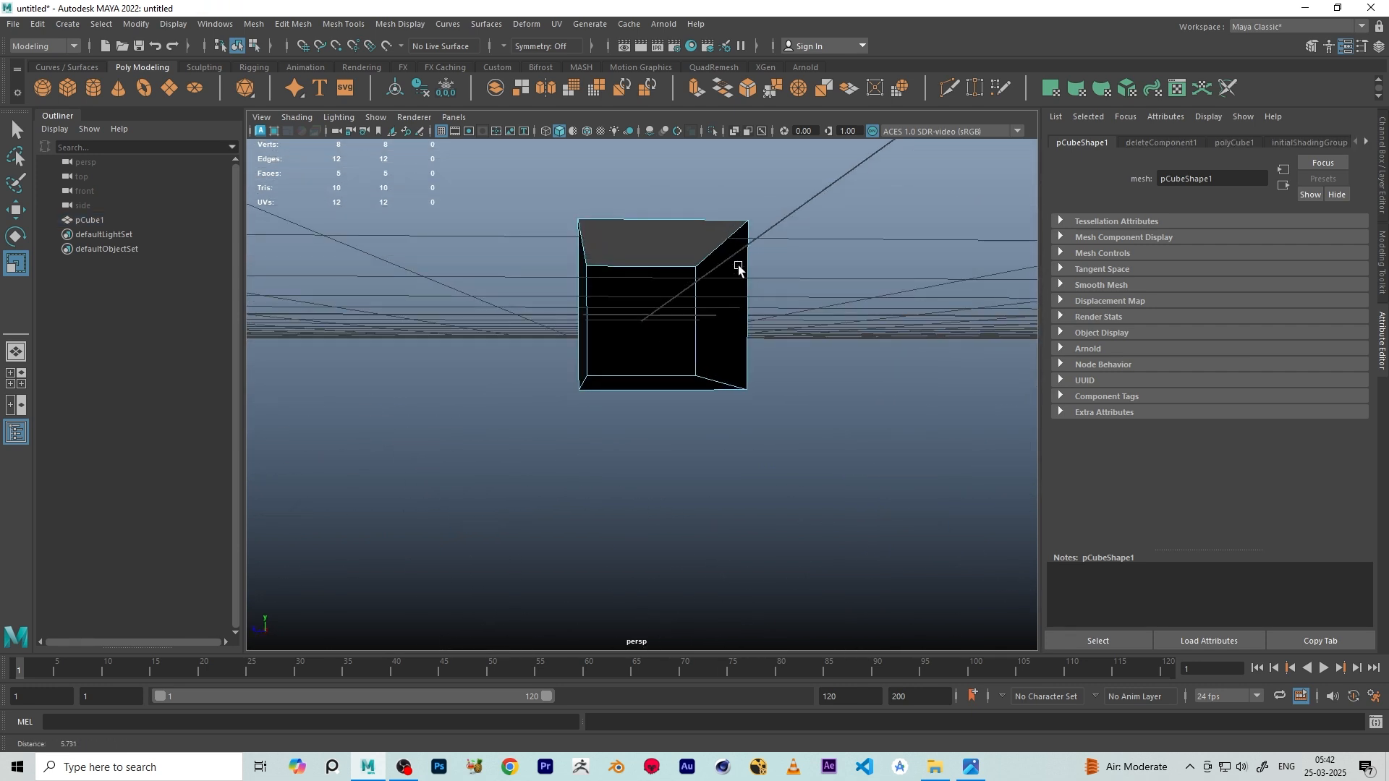
right_click_drag(738, 267, 780, 293, "alt")
left_click_drag(780, 293, 766, 284, "alt")
right_click_drag(766, 283, 850, 330, "alt")
left_click_drag(850, 330, 812, 319, "alt")
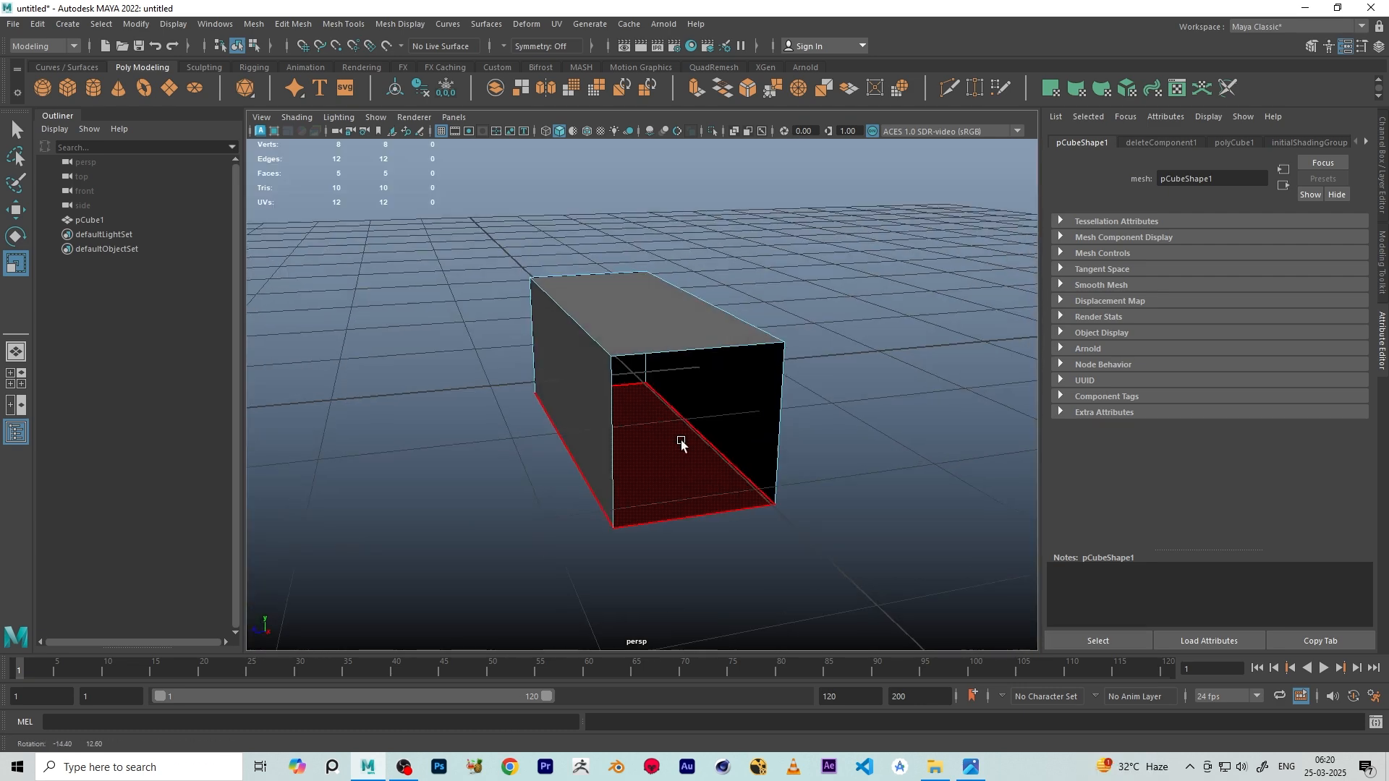
left_click_drag(680, 441, 803, 465, "alt")
right_click_drag(803, 465, 600, 422, "alt")
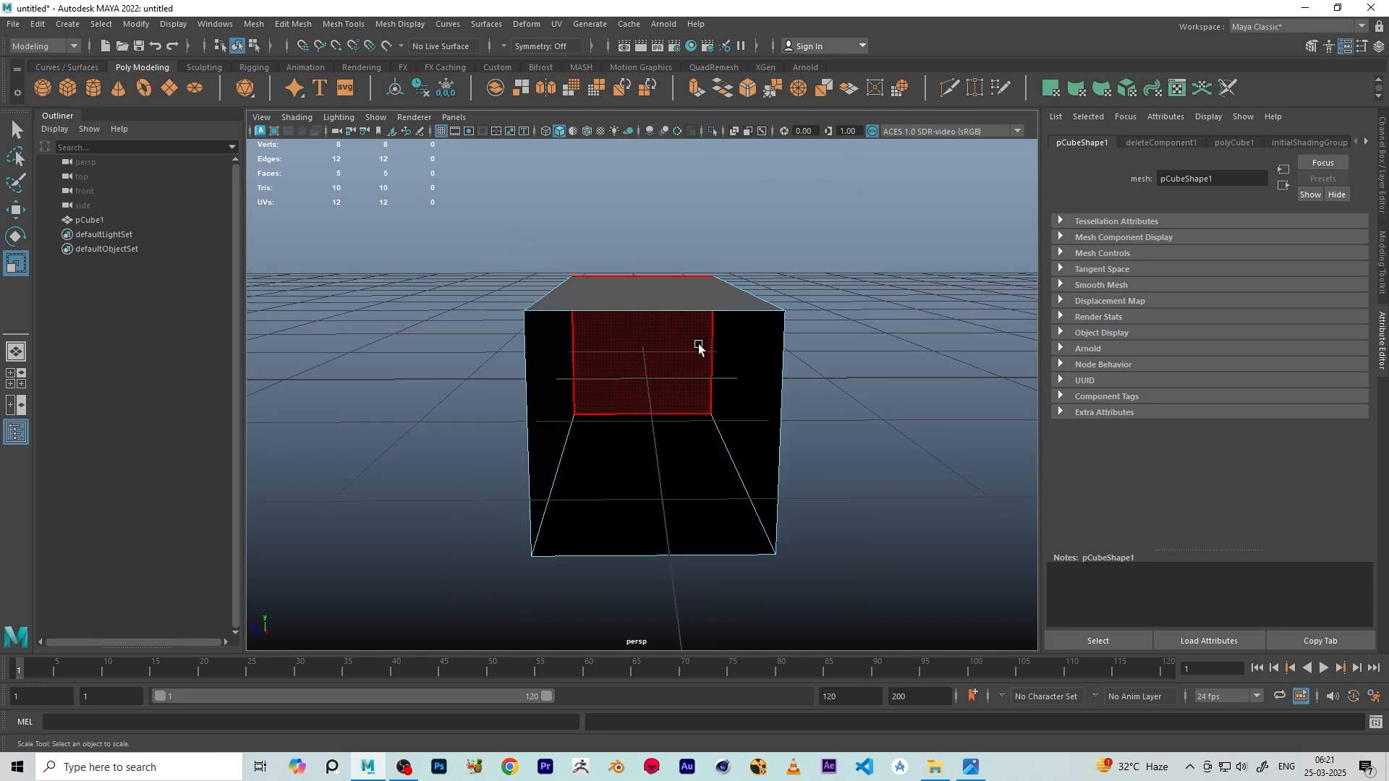
left_click_drag(719, 362, 721, 336, "alt")
right_click_drag(689, 316, 760, 342, "alt")
left_click_drag(739, 311, 733, 352, "alt")
right_click_drag(680, 323, 715, 337, "alt")
left_click_drag(714, 340, 722, 341, "alt")
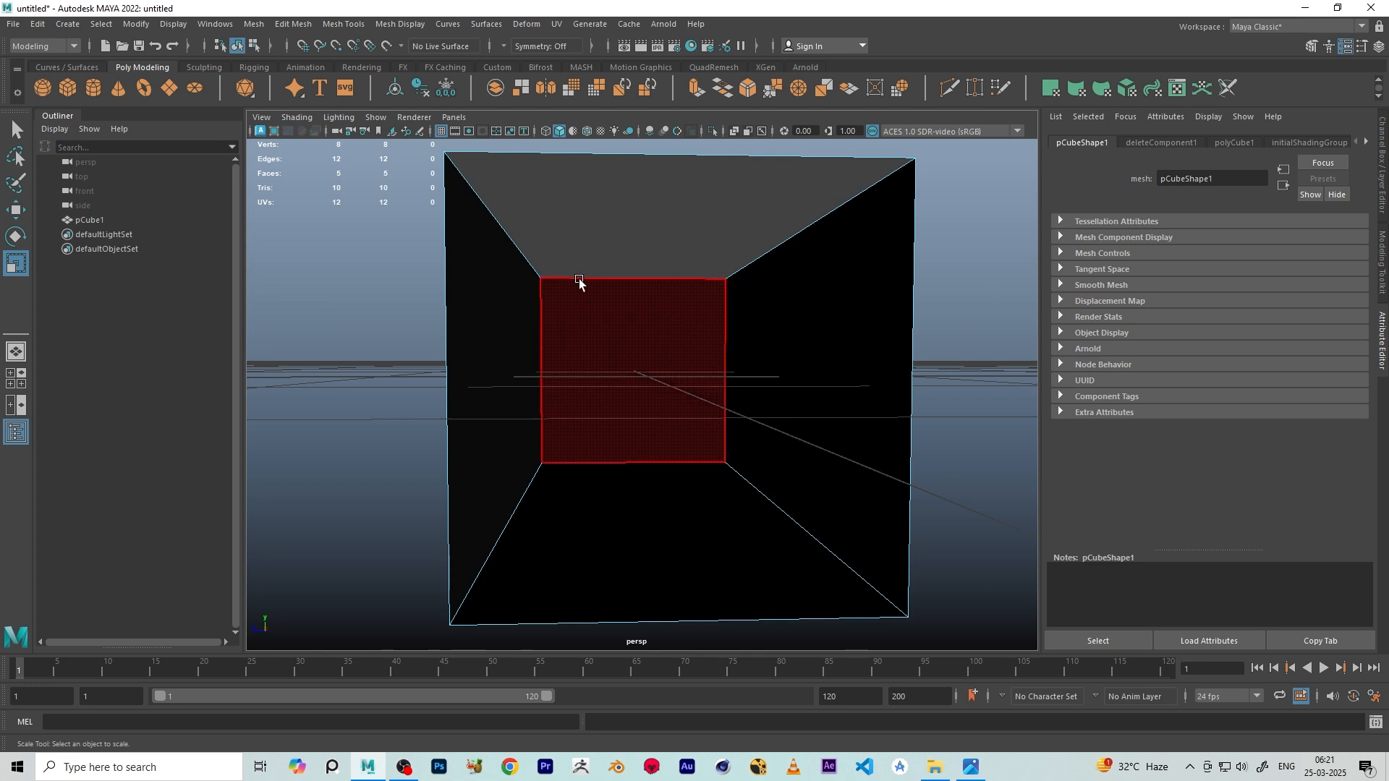
Display the resolution gate in the perspective view and frame the open box at an angle
left_click(469, 132)
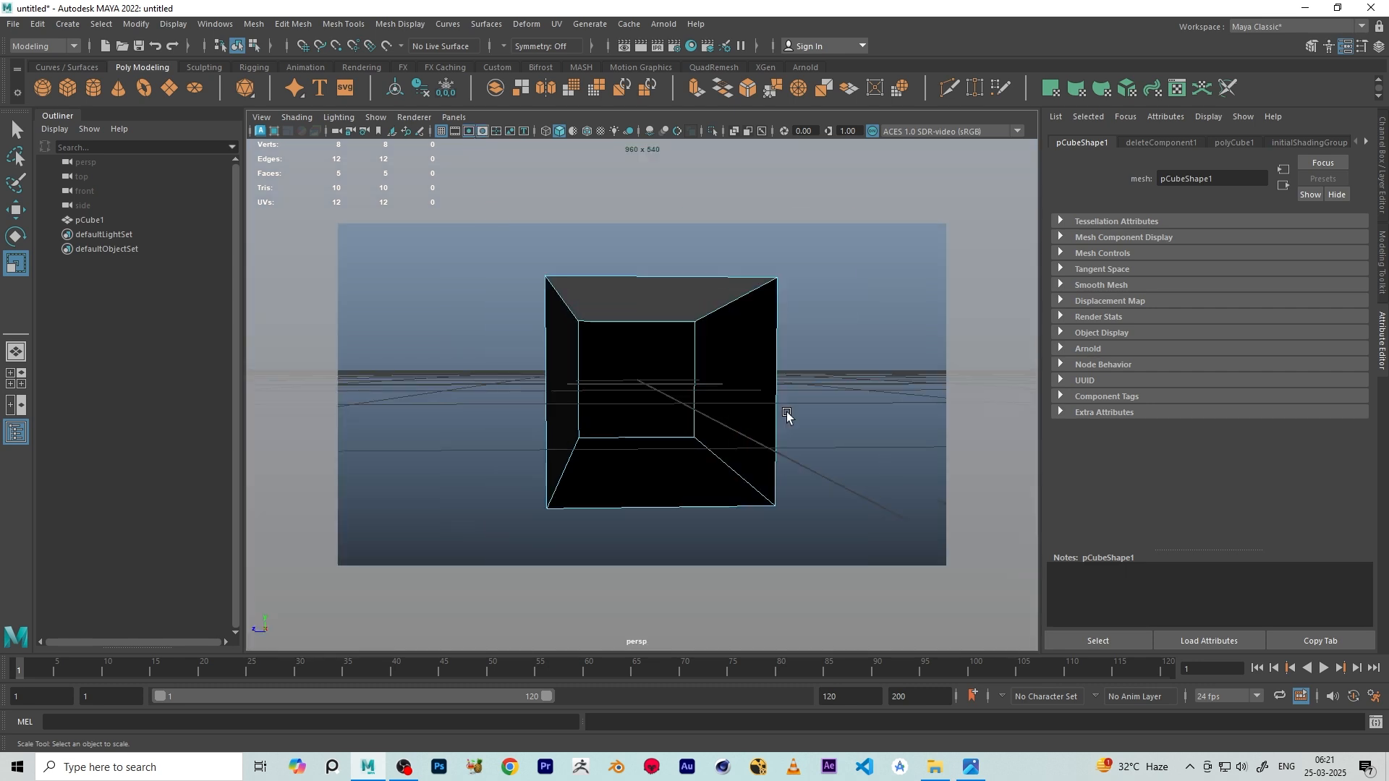
left_click_drag(787, 413, 389, 337, "alt")
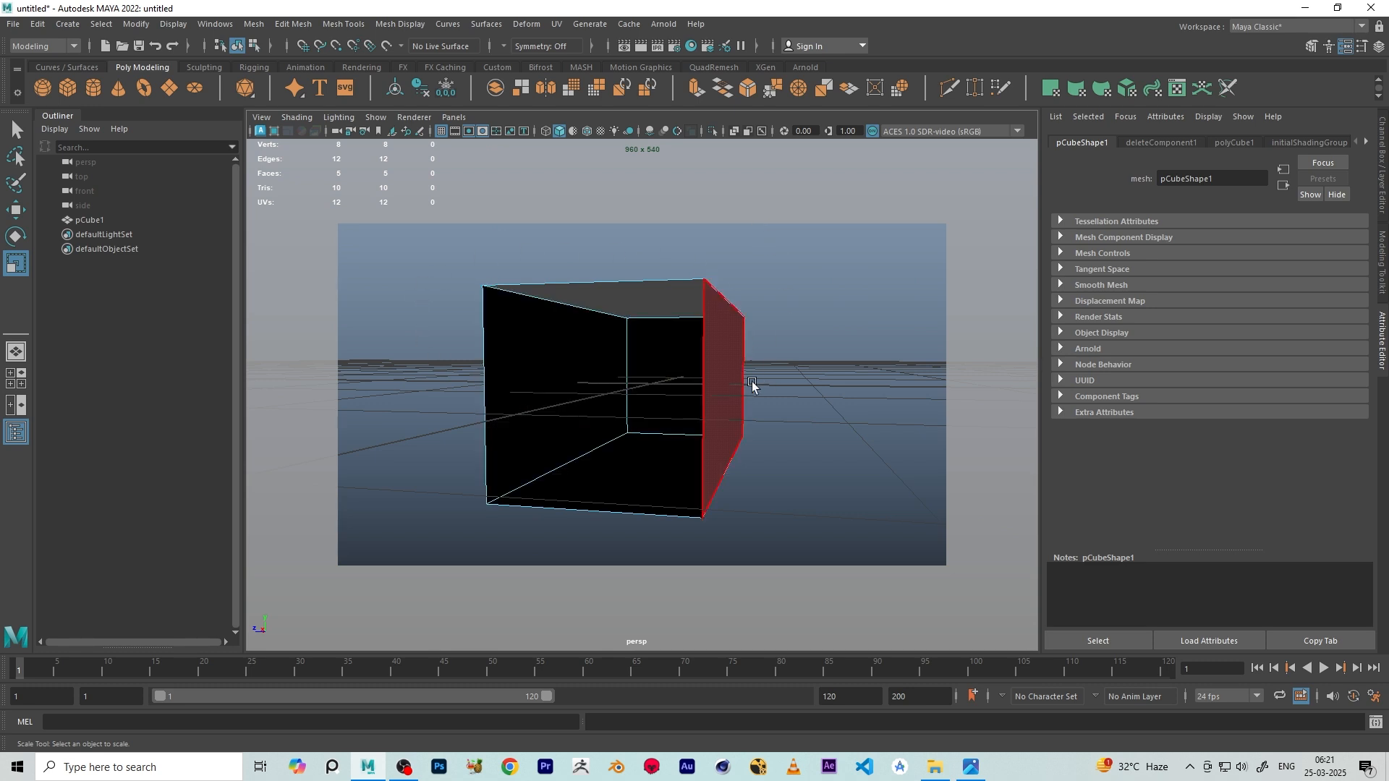
Return the box to object mode, deselect it, and test-render the unlit scene with Arnold
left_click(664, 24)
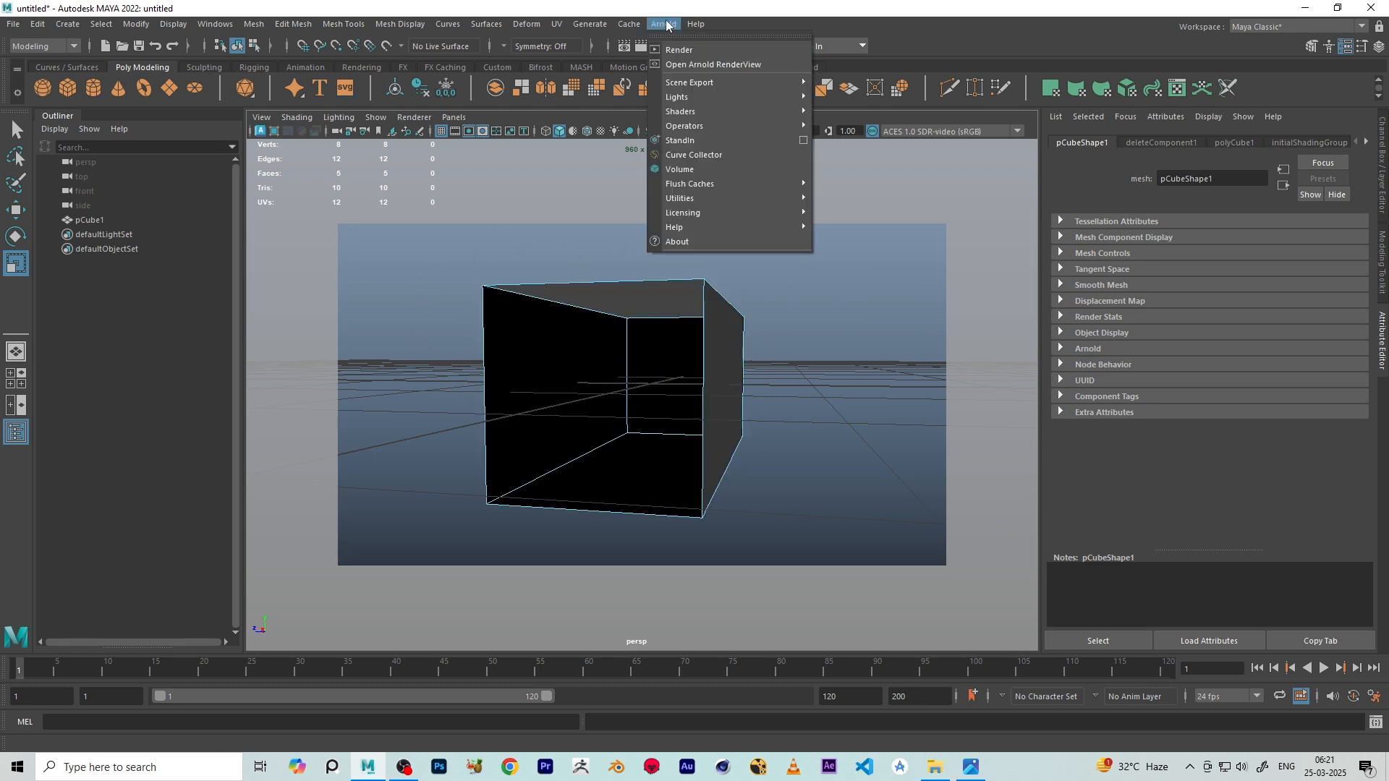
left_click(694, 65)
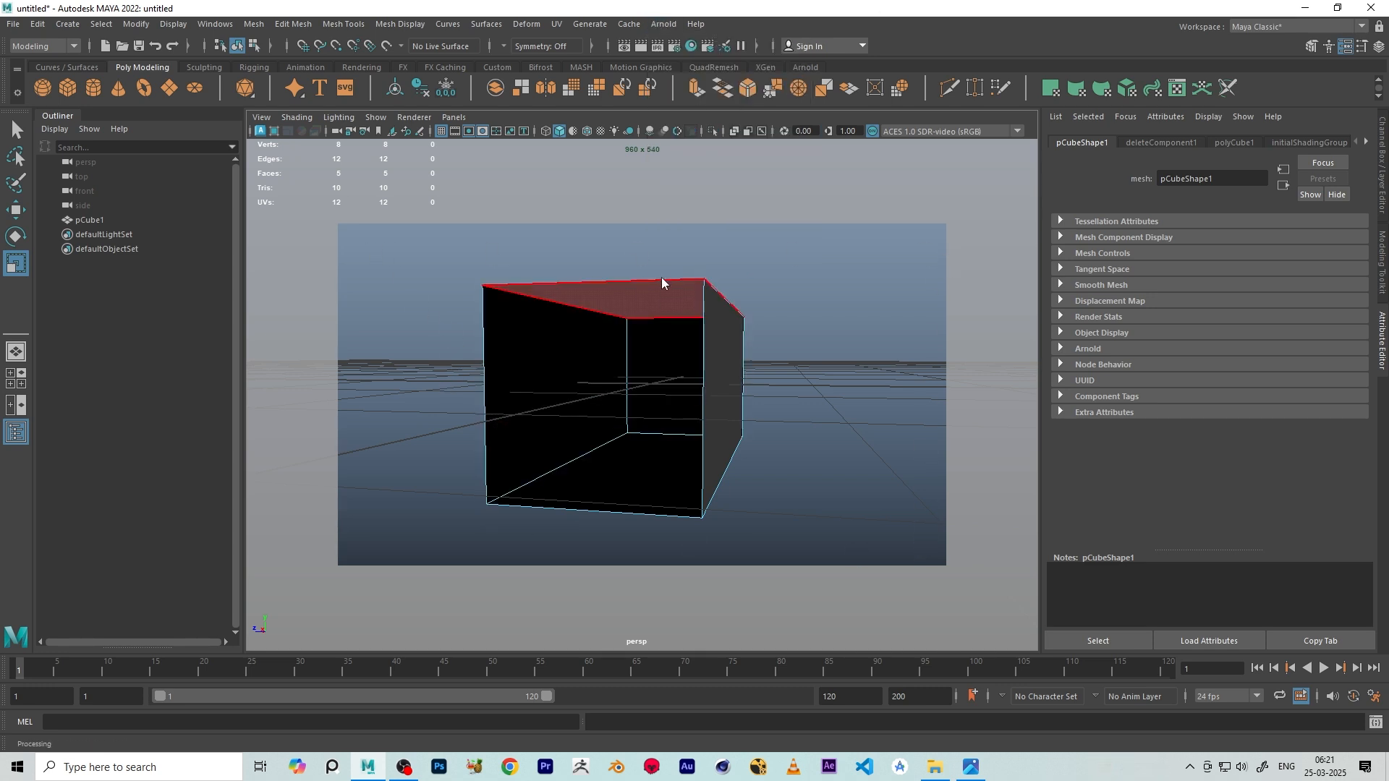
right_click_drag(662, 282, 710, 264)
left_click(770, 281)
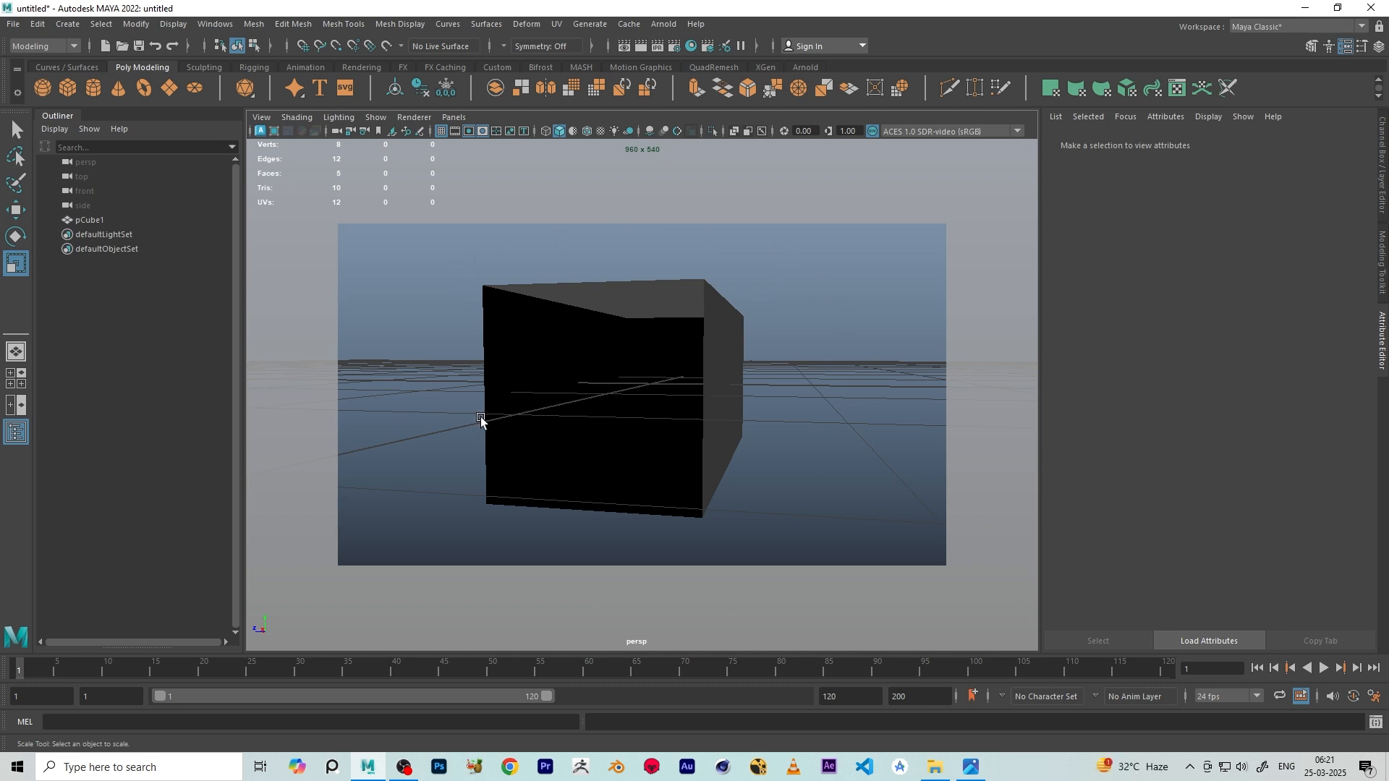
left_click(663, 24)
left_click(681, 54)
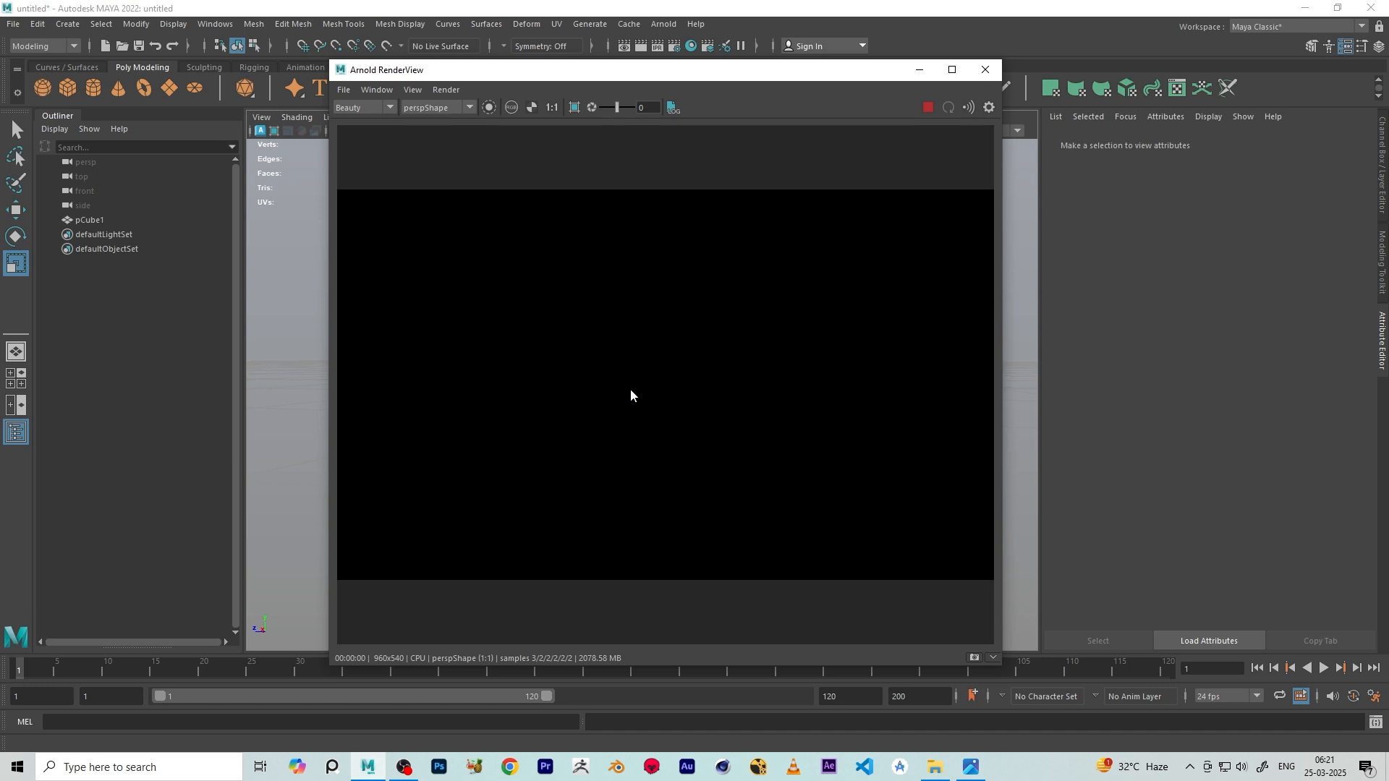
left_click(985, 70)
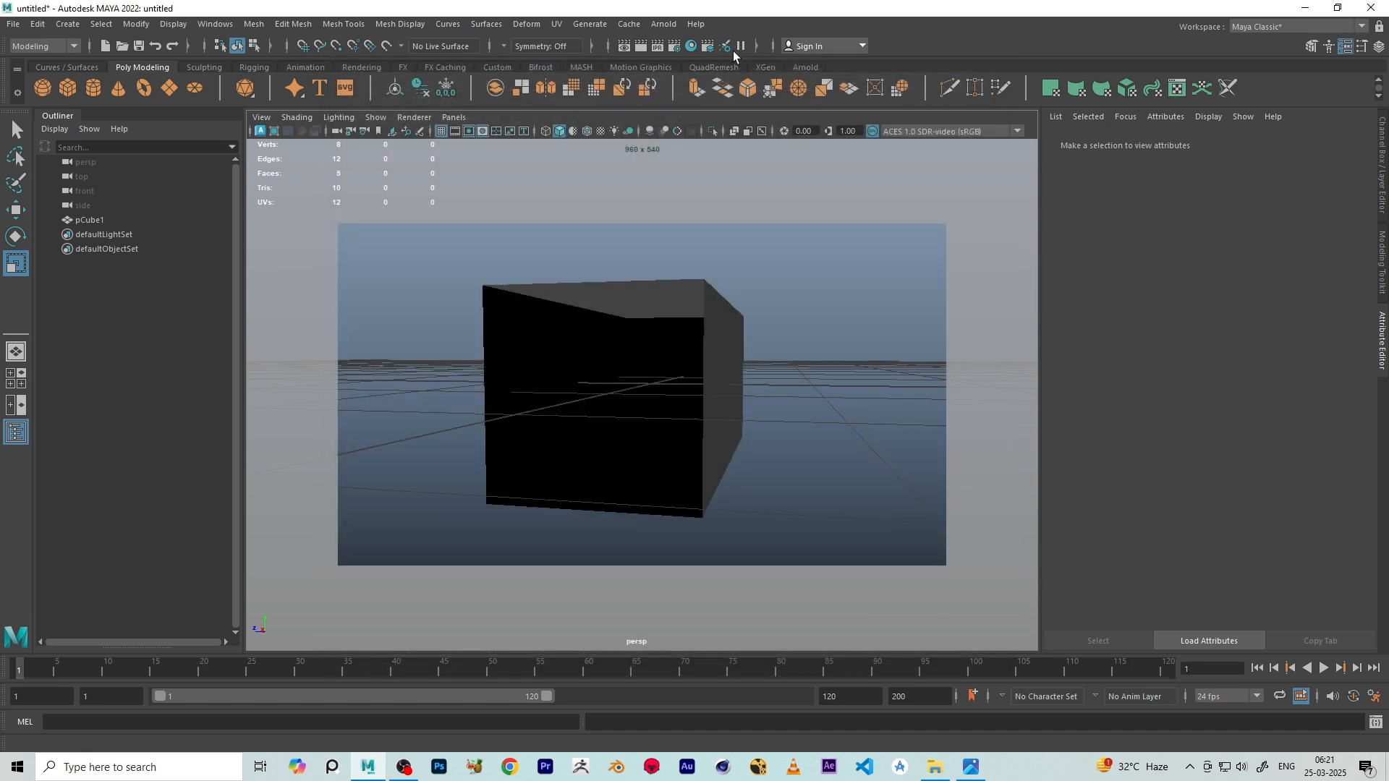
Add an Arnold Skydome Light to the scene
left_click(664, 25)
mouse_move(669, 98)
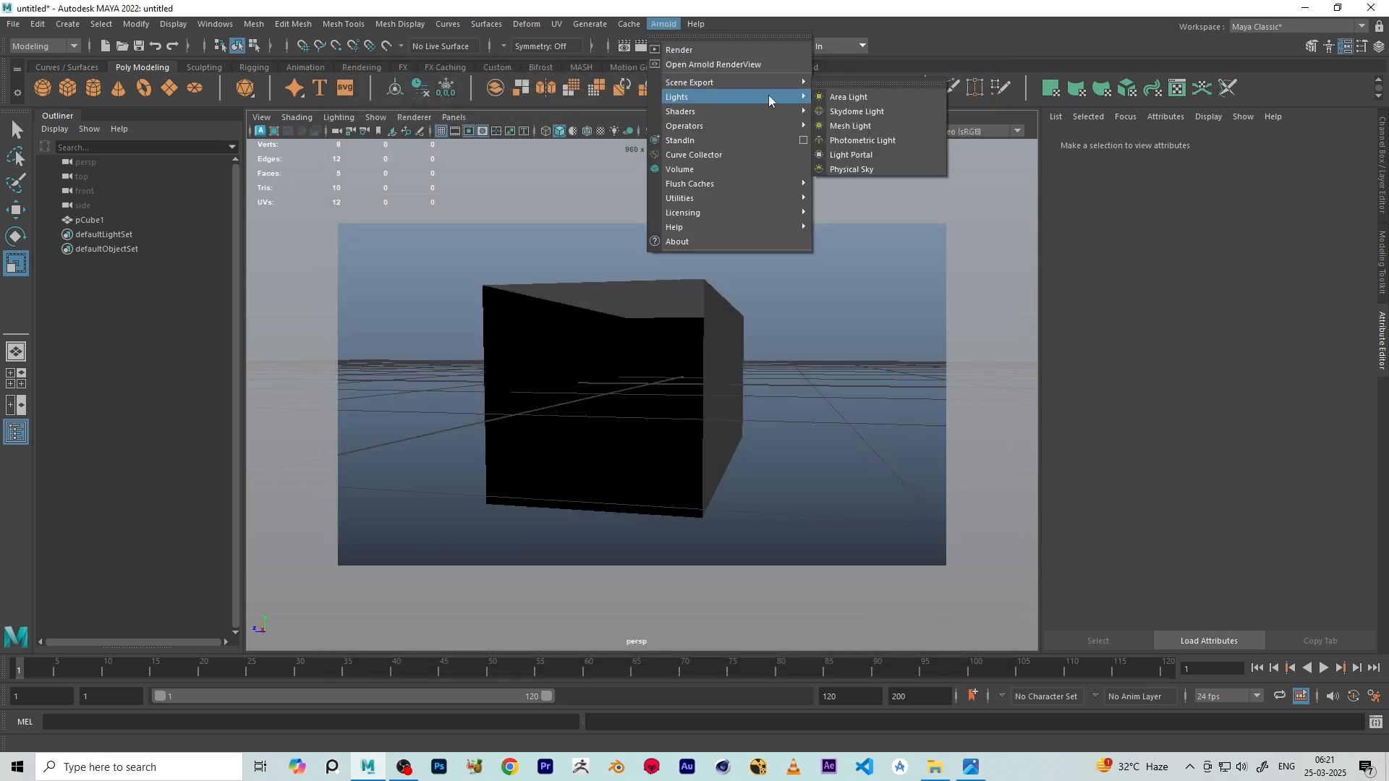
left_click(848, 112)
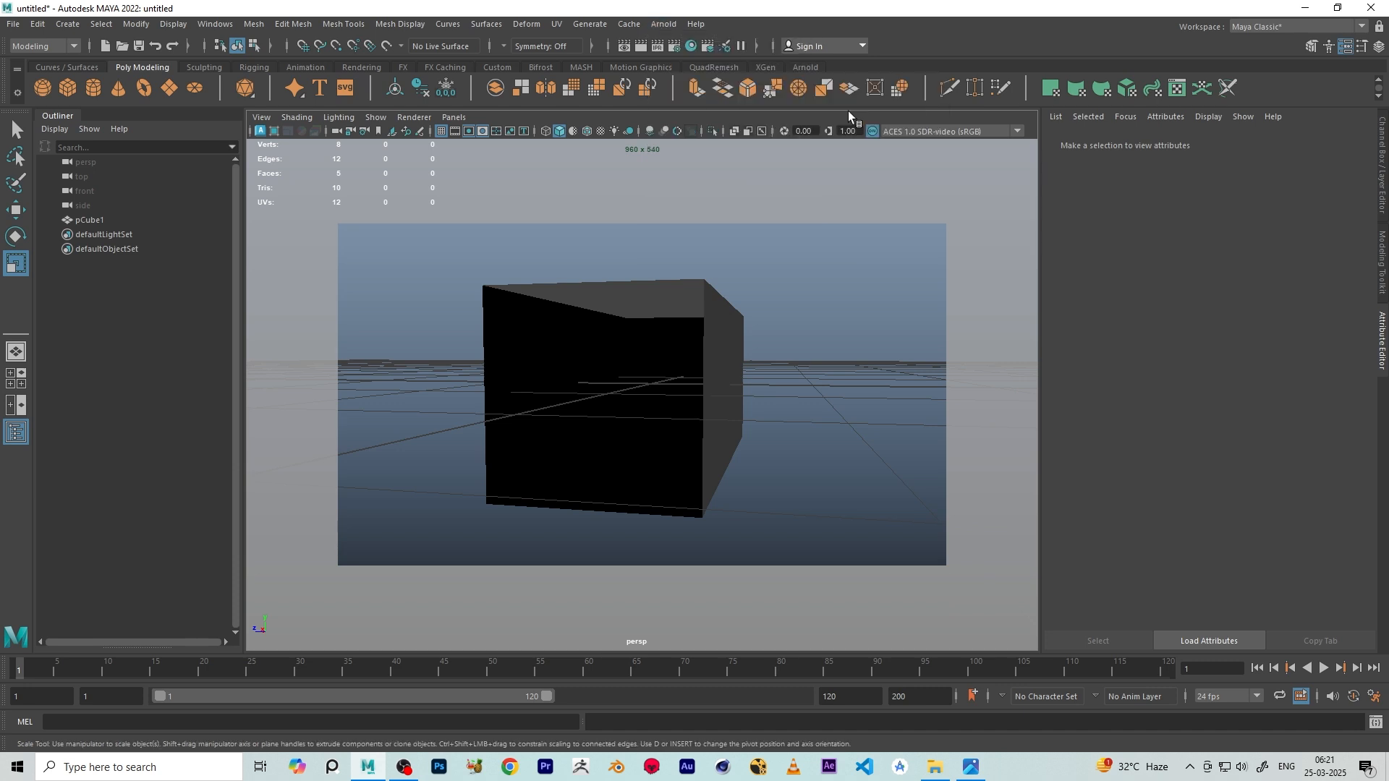
Test-render the skydome-lit box twice with Arnold to check its lighting, closing the render window each time
left_click(663, 24)
left_click(679, 51)
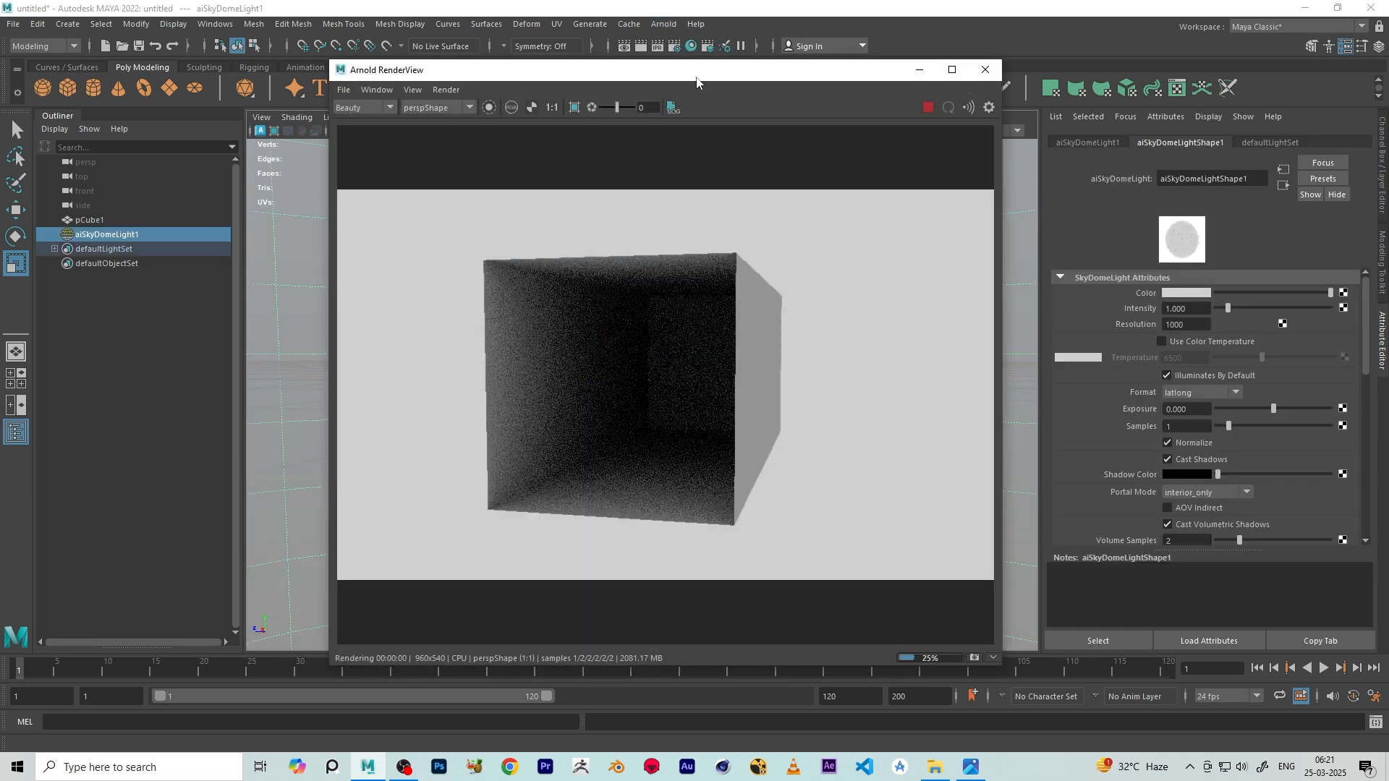
scroll(577, 293, "down", 3)
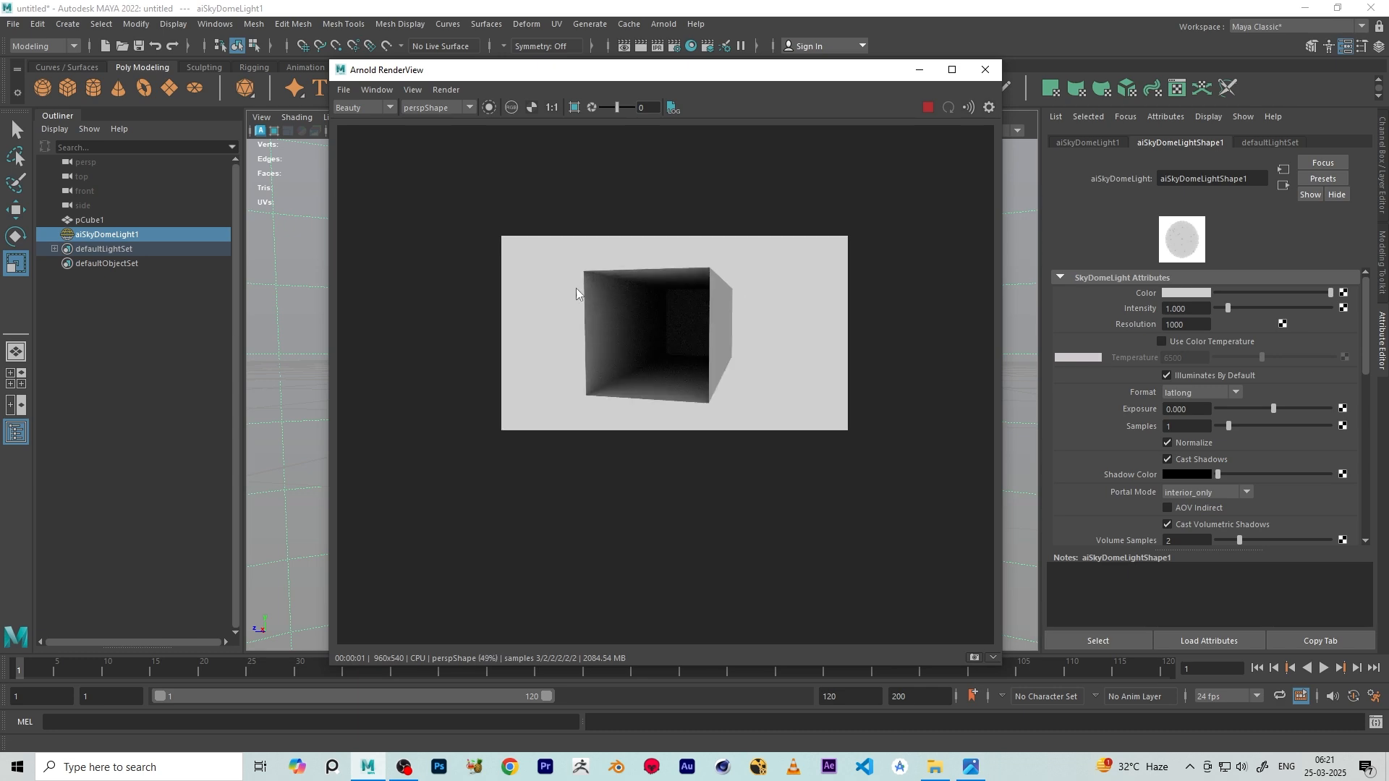
left_click(985, 69)
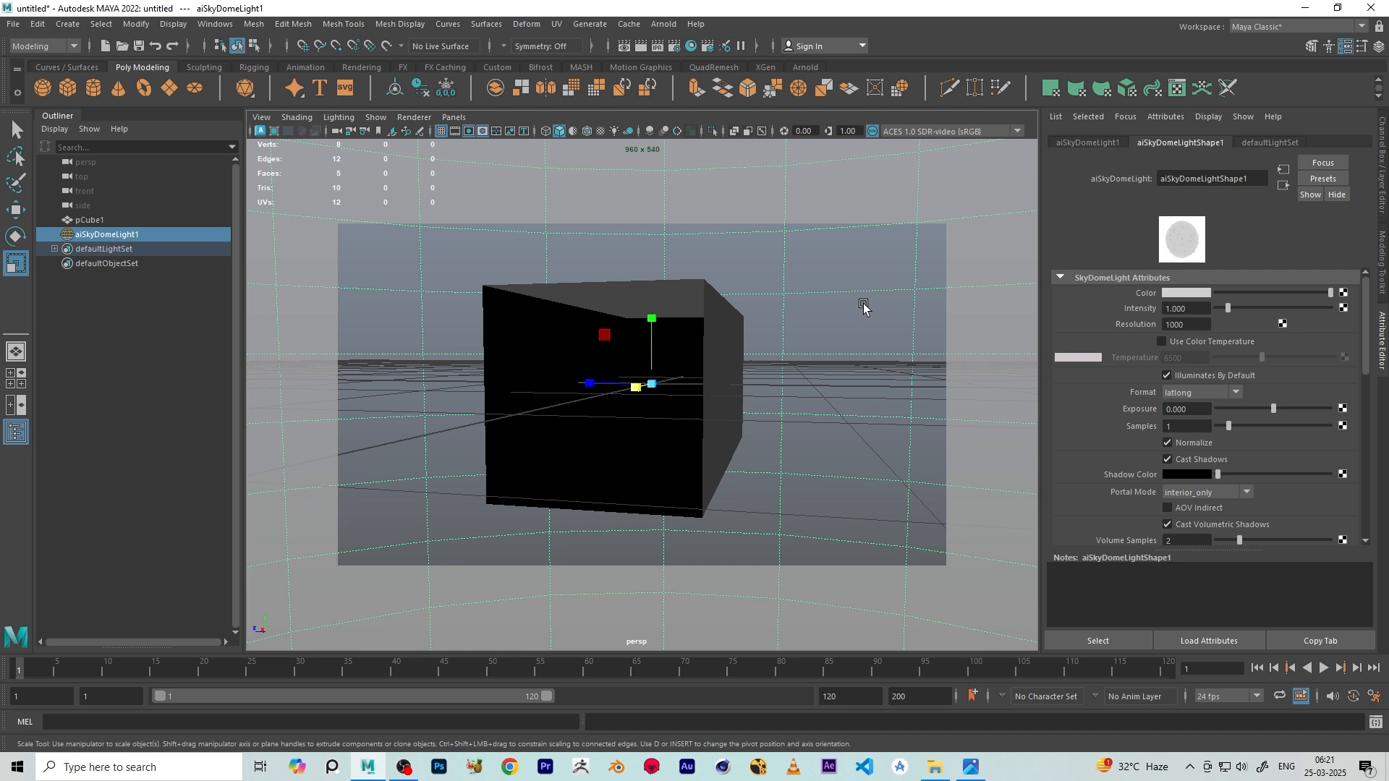
left_click(663, 23)
left_click(676, 40)
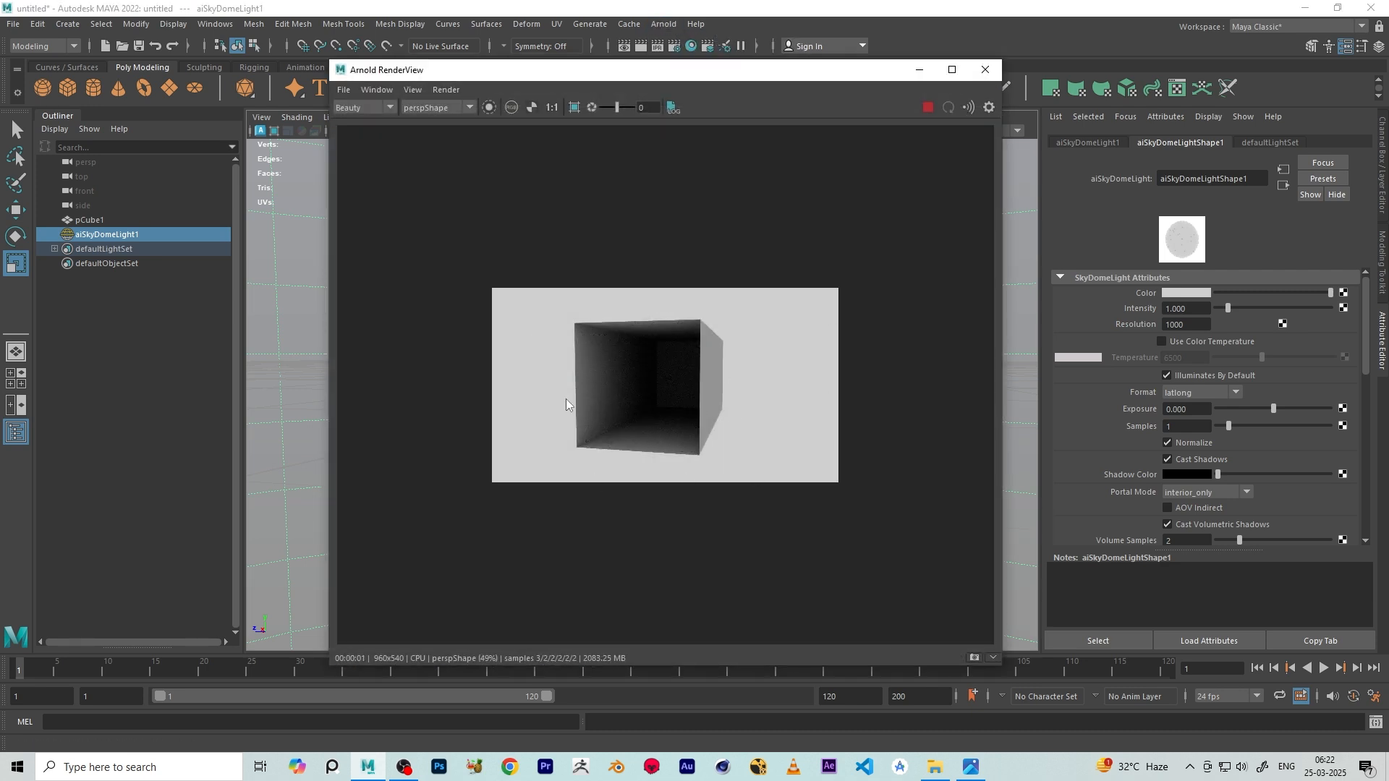
left_click(985, 69)
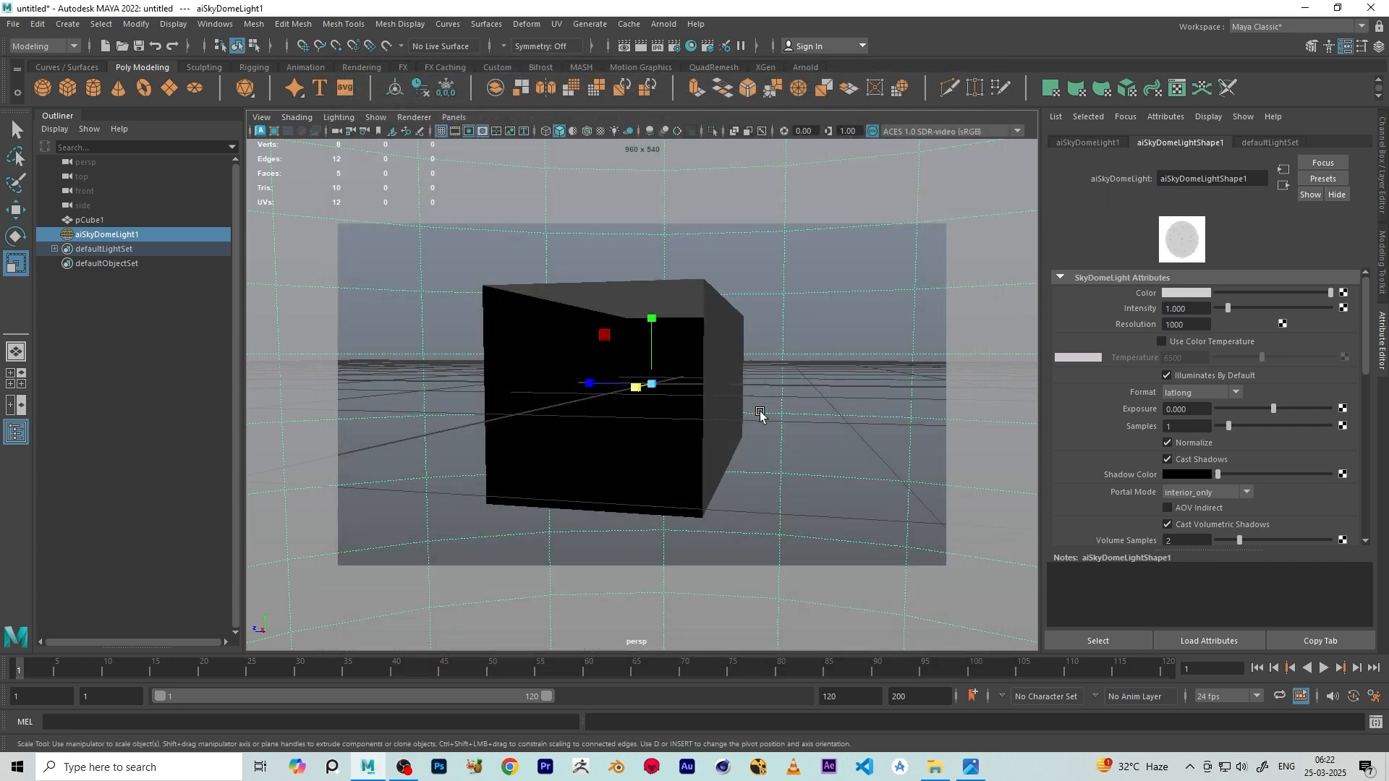
Examine the whole skydome sphere from outside and refocus the perspective view on the selected box
scroll(657, 414, "down", 20)
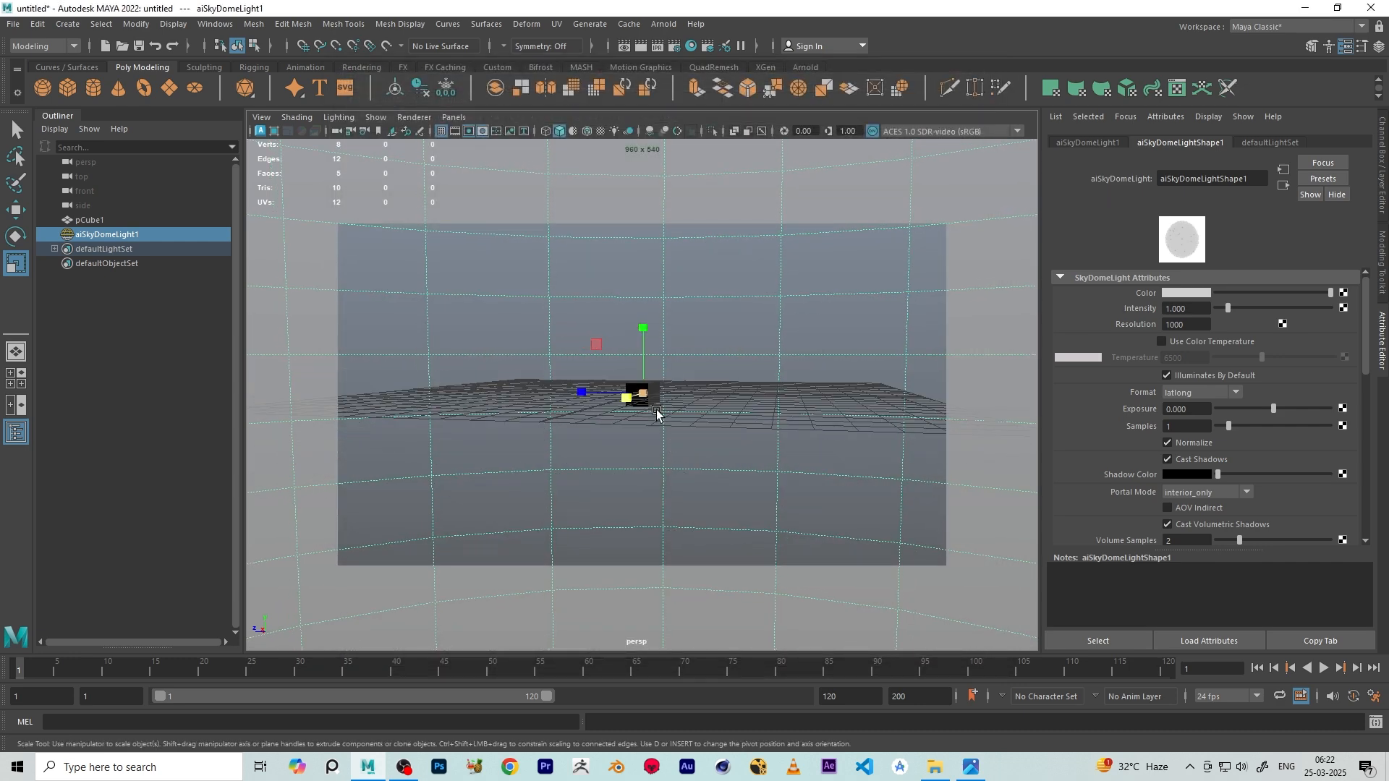
scroll(654, 413, "down", 10)
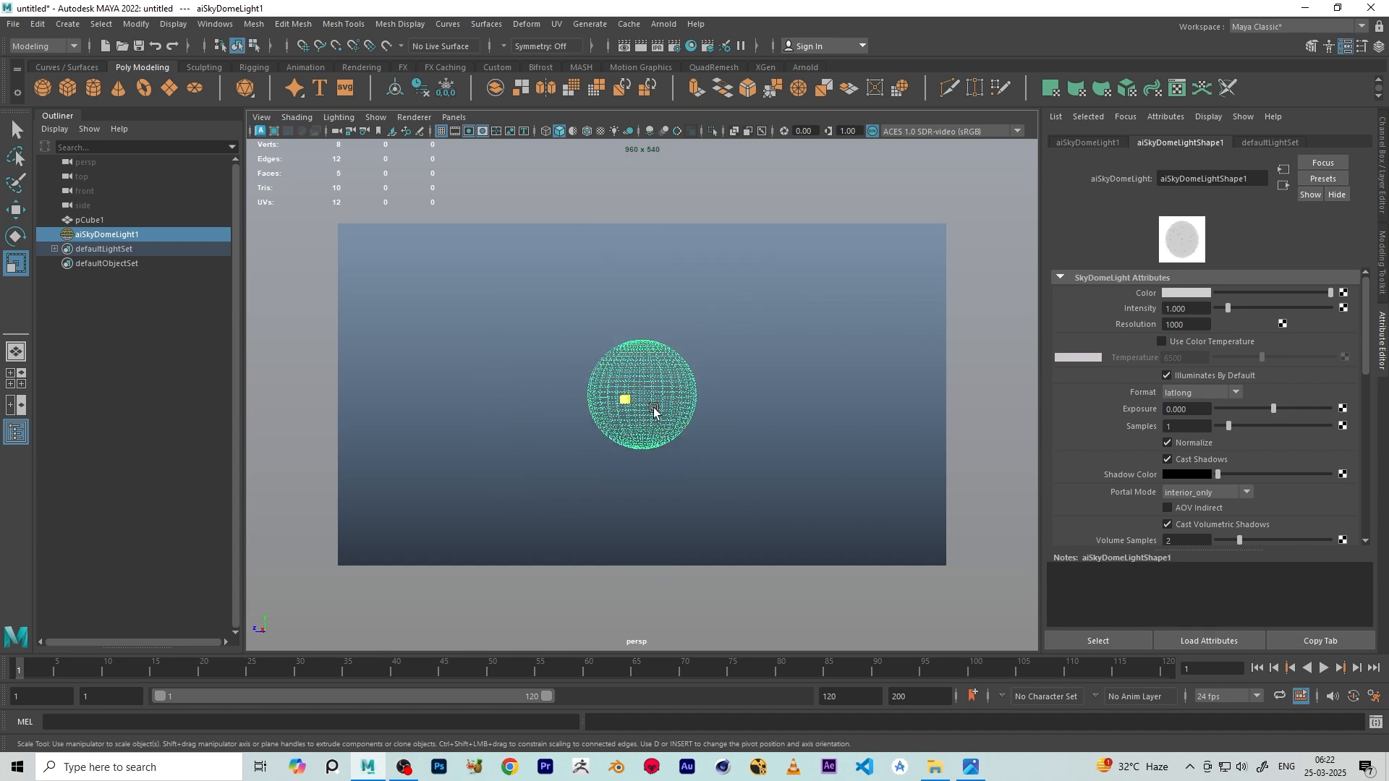
scroll(654, 413, "up", 5)
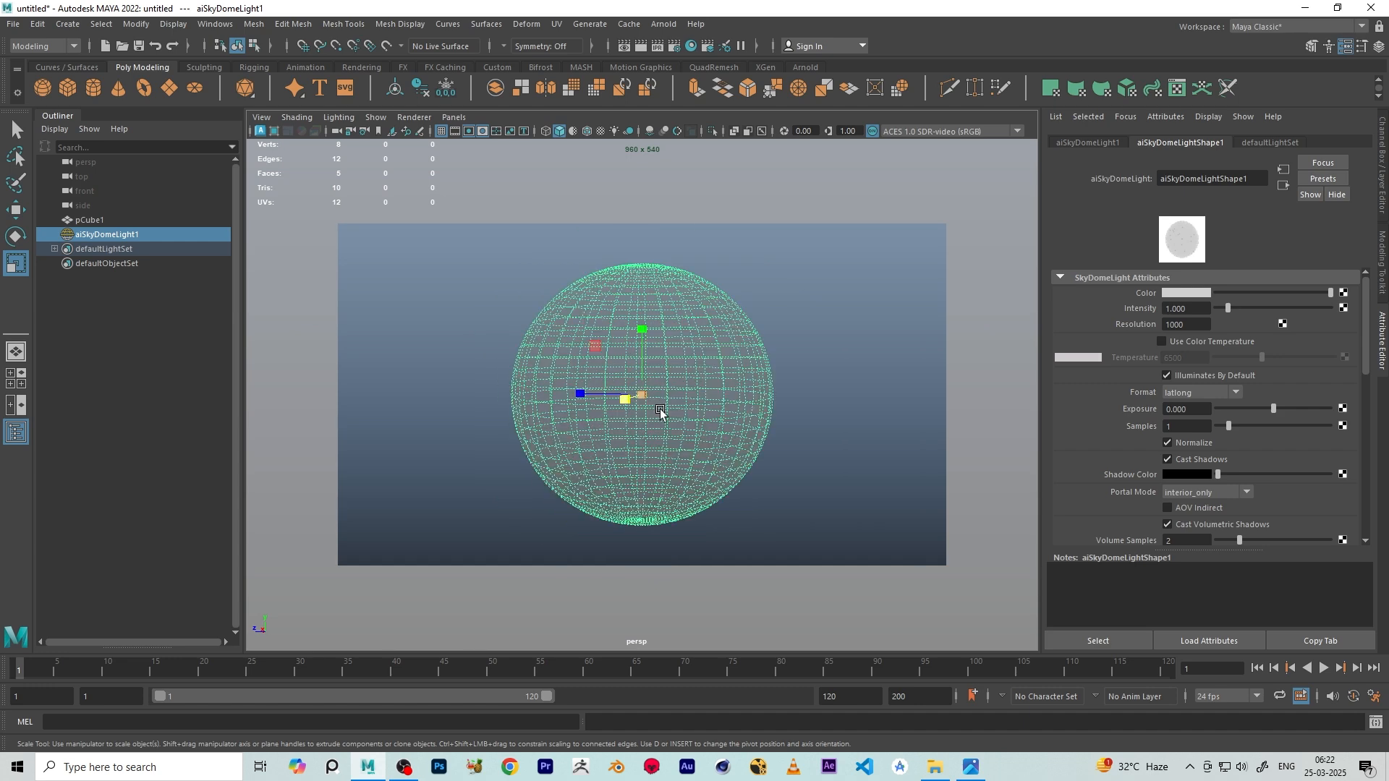
left_click(88, 220)
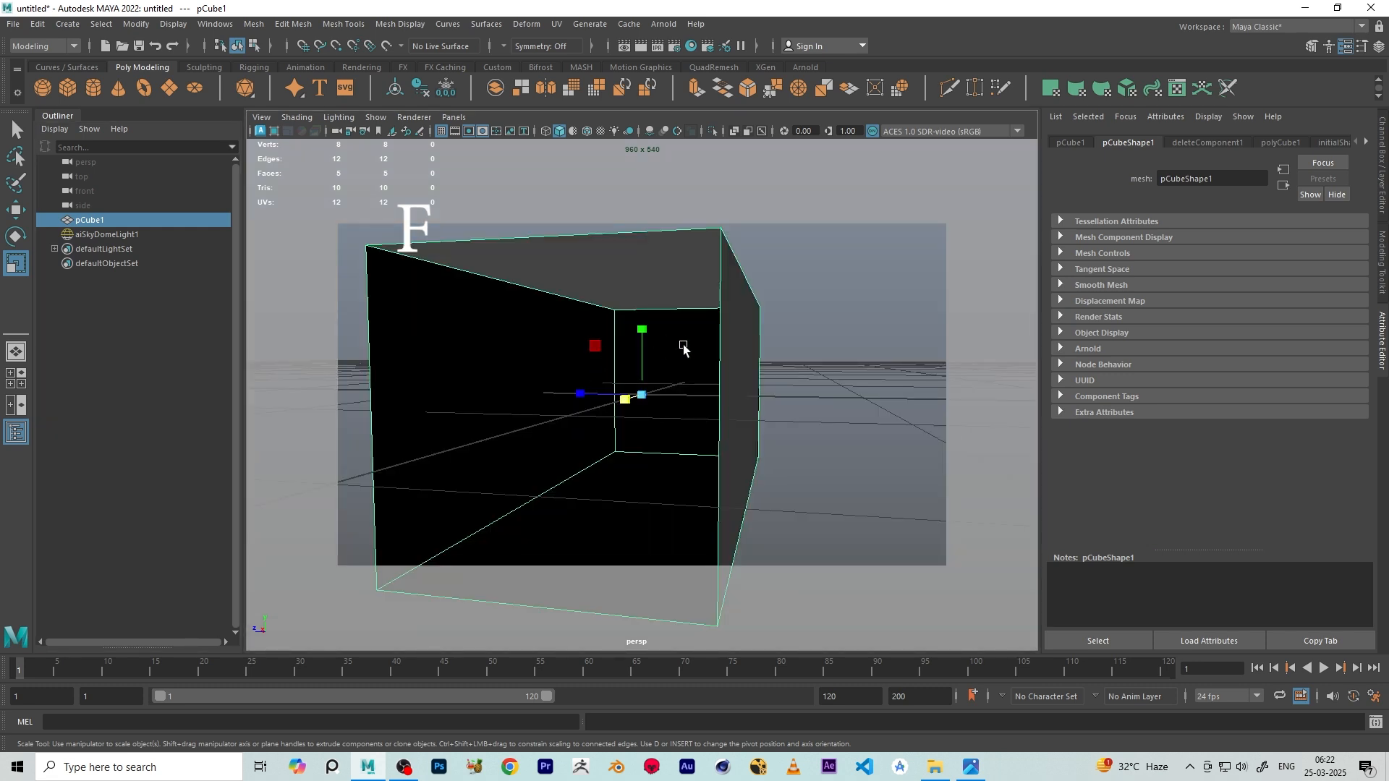
Examine the box through its open end and frame its front squarely inside the render gate
right_click_drag(683, 347, 656, 378, "alt")
left_click_drag(656, 379, 698, 383, "alt")
right_click_drag(698, 383, 868, 449, "alt")
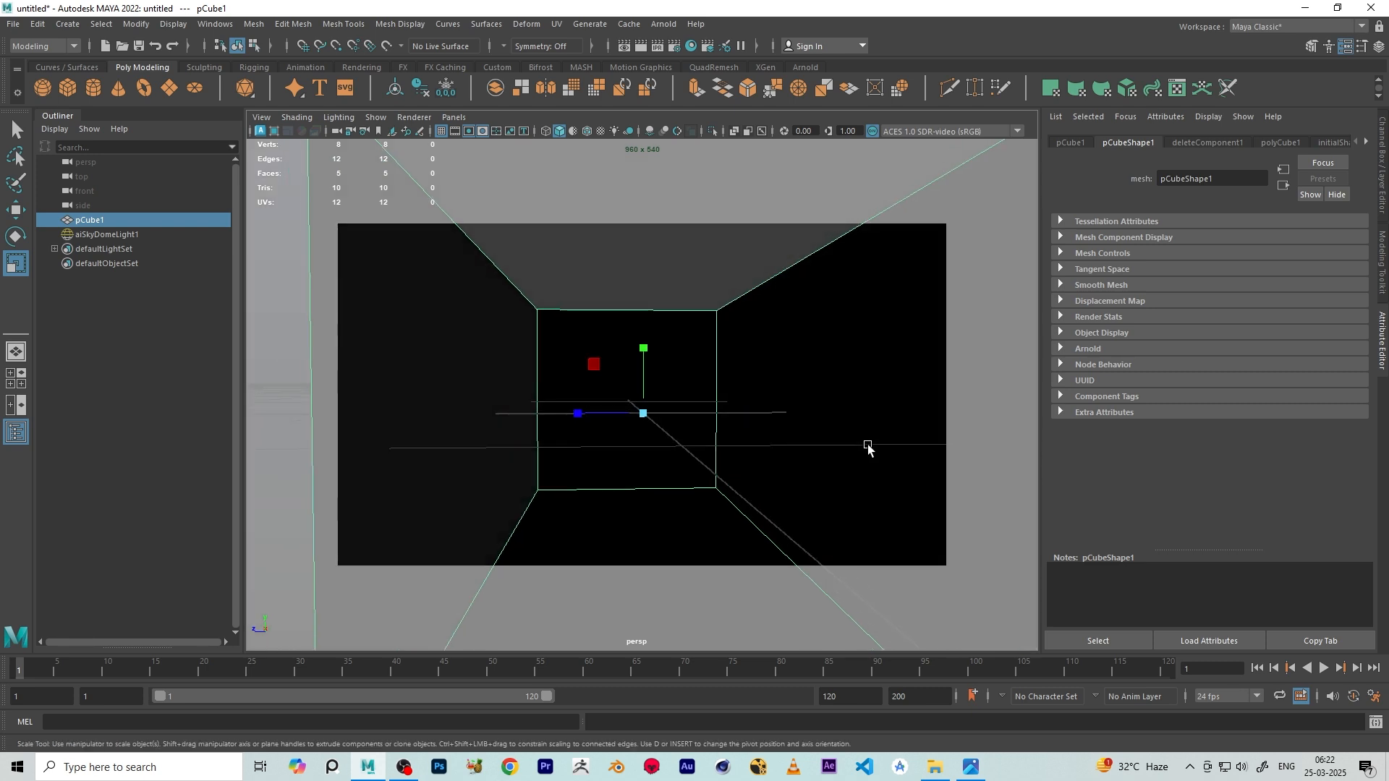
middle_click_drag(848, 428, 801, 383, "alt")
left_click_drag(747, 374, 740, 377, "alt")
middle_click_drag(741, 377, 771, 364, "alt")
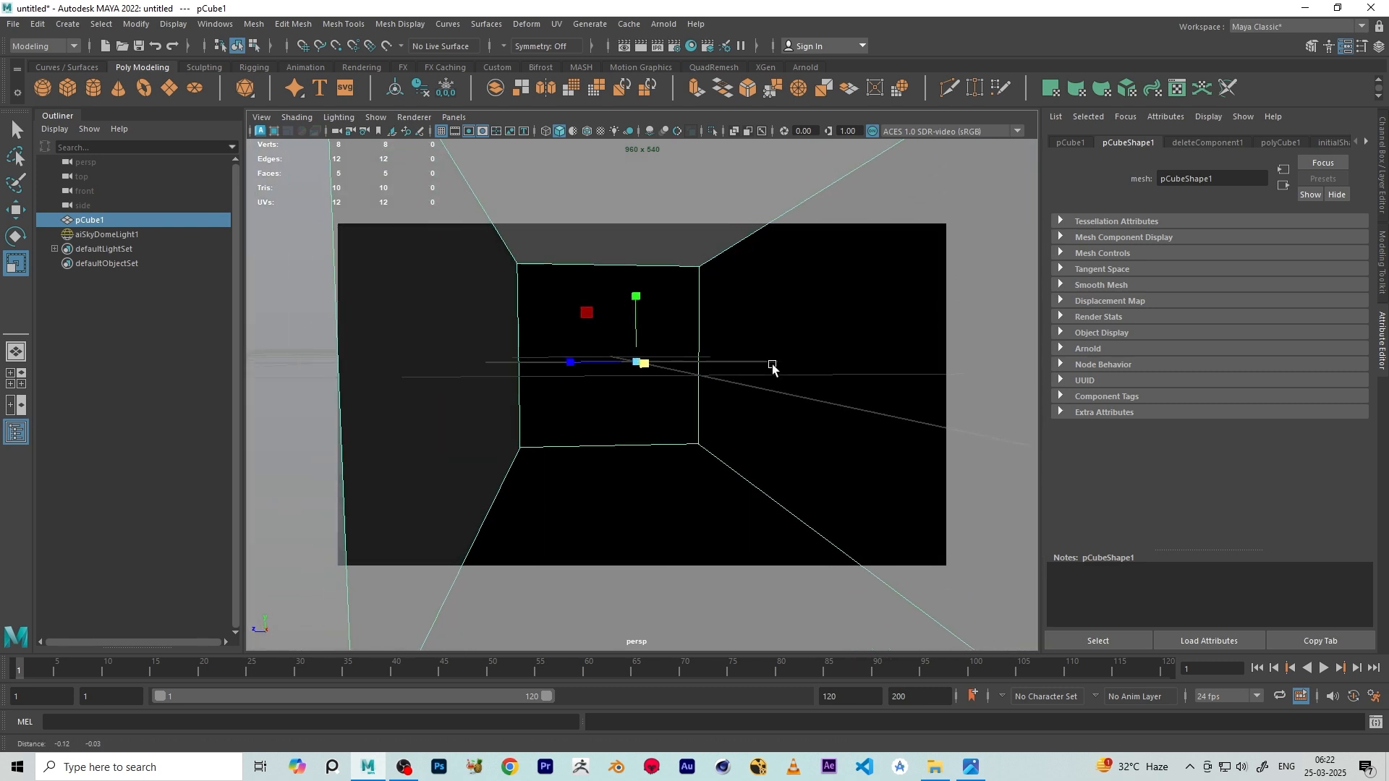
left_click_drag(771, 363, 761, 364, "alt")
middle_click_drag(762, 363, 756, 365, "alt")
right_click_drag(756, 365, 675, 326, "alt")
middle_click_drag(675, 325, 666, 325, "alt")
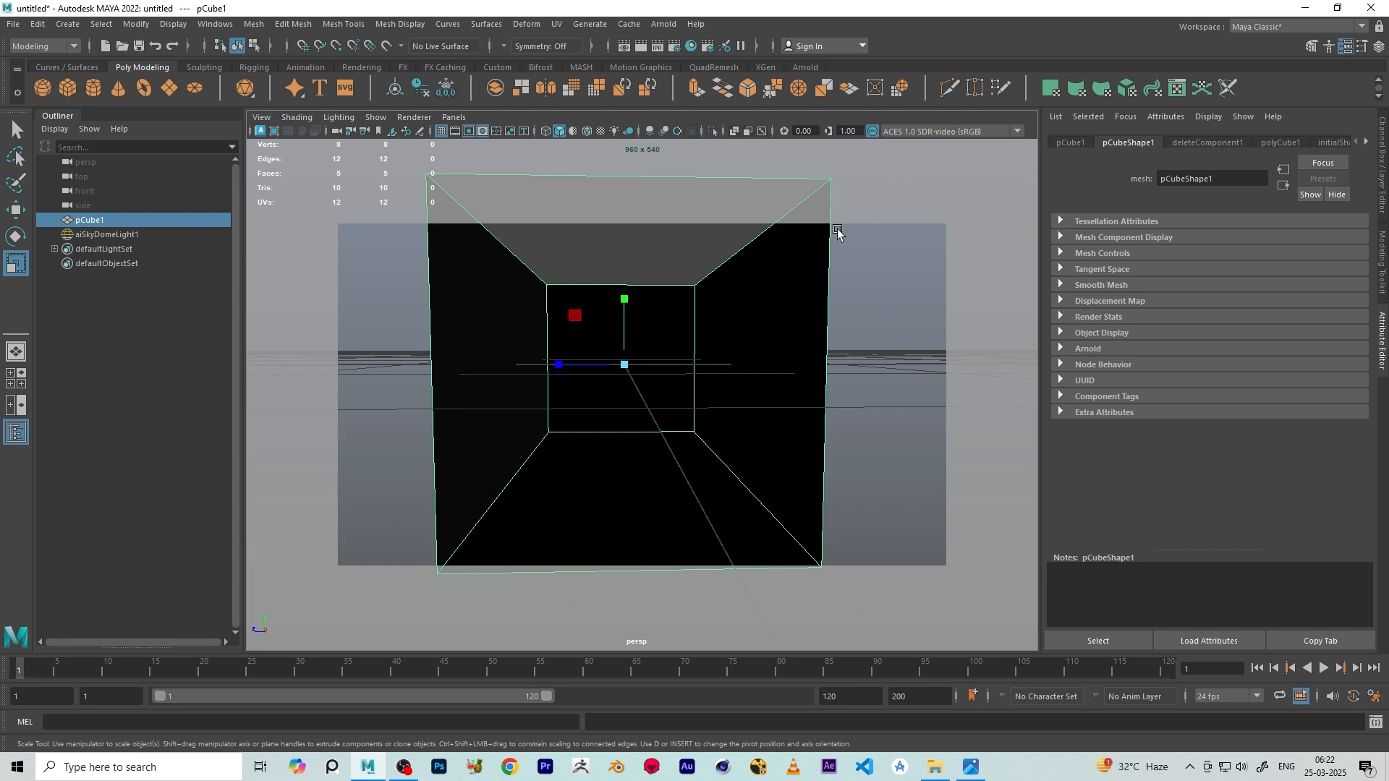
Set the render image size to the 4k_Square preset and close the render settings
left_click(677, 49)
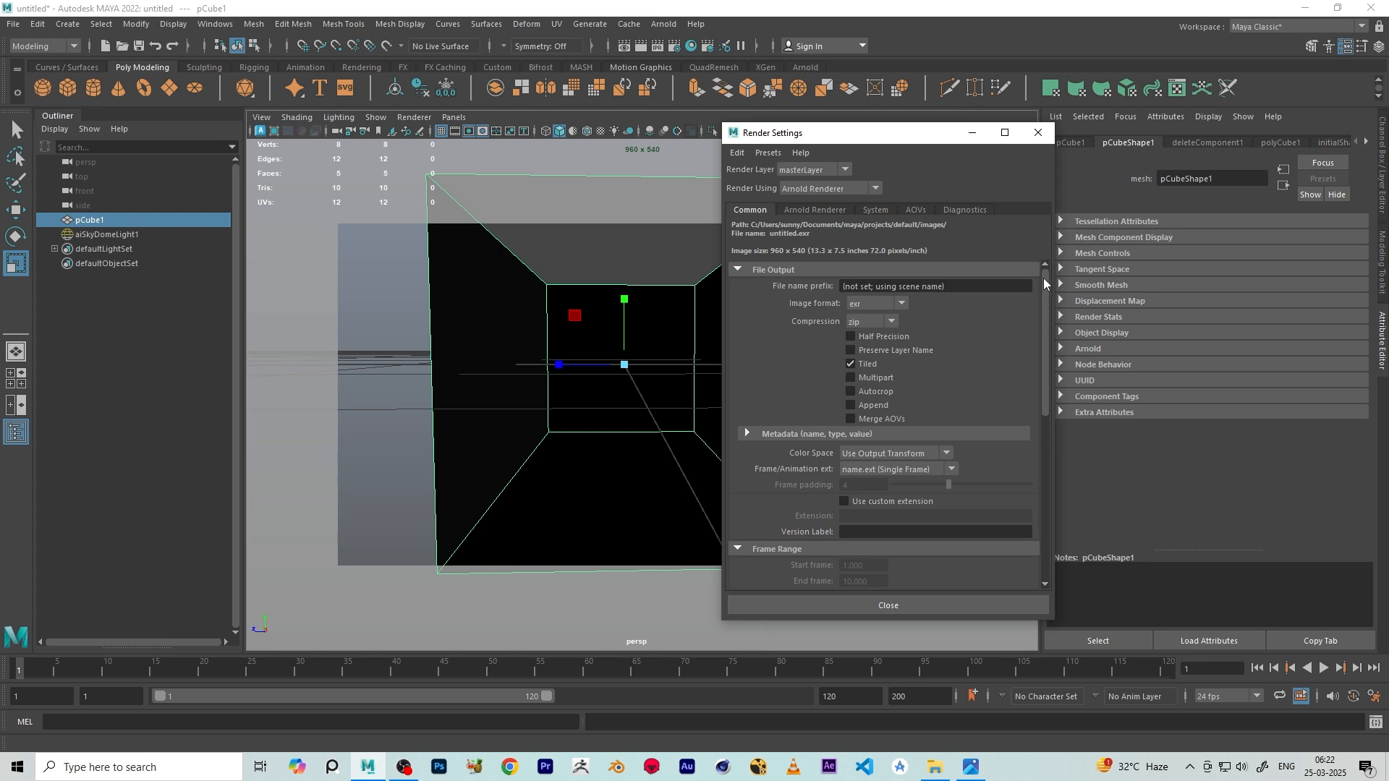
left_click_drag(1043, 284, 1043, 444)
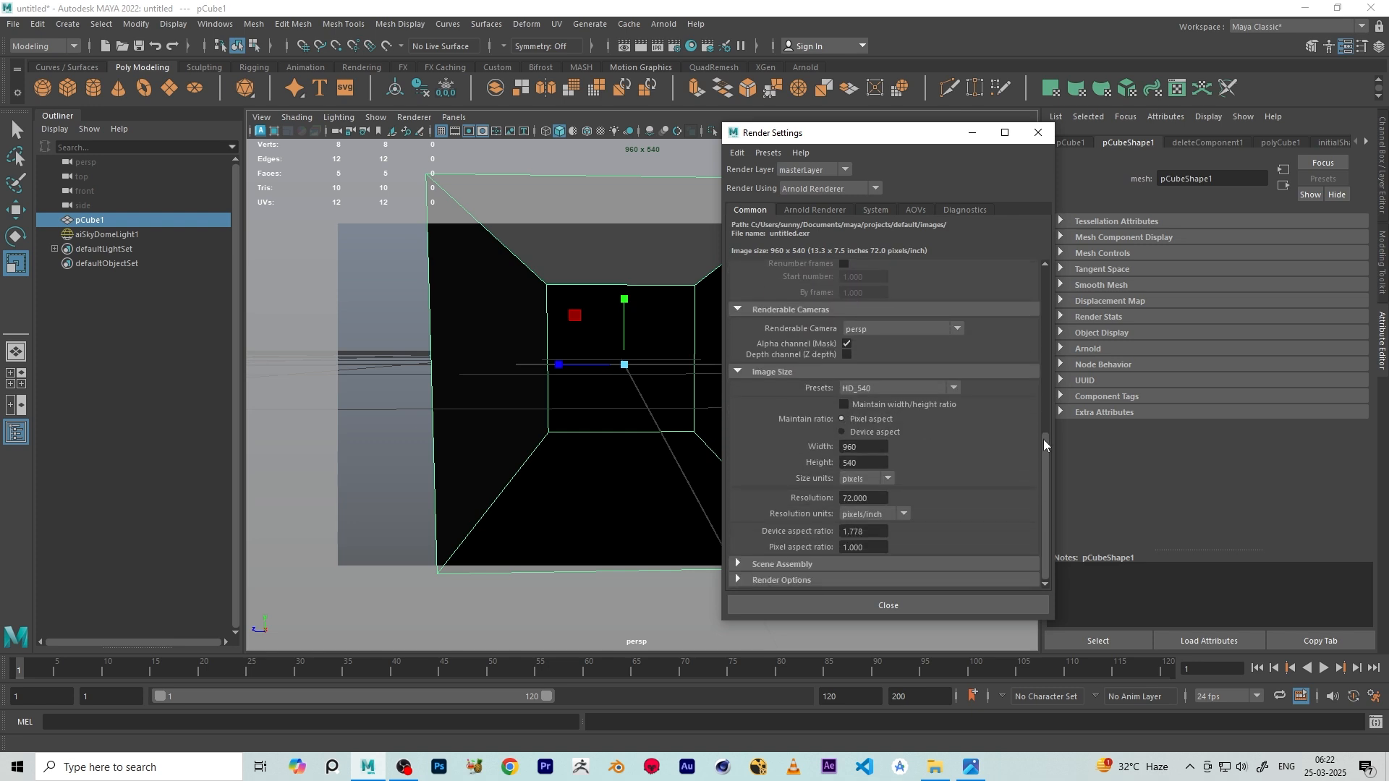
left_click(874, 449)
key("Tab")
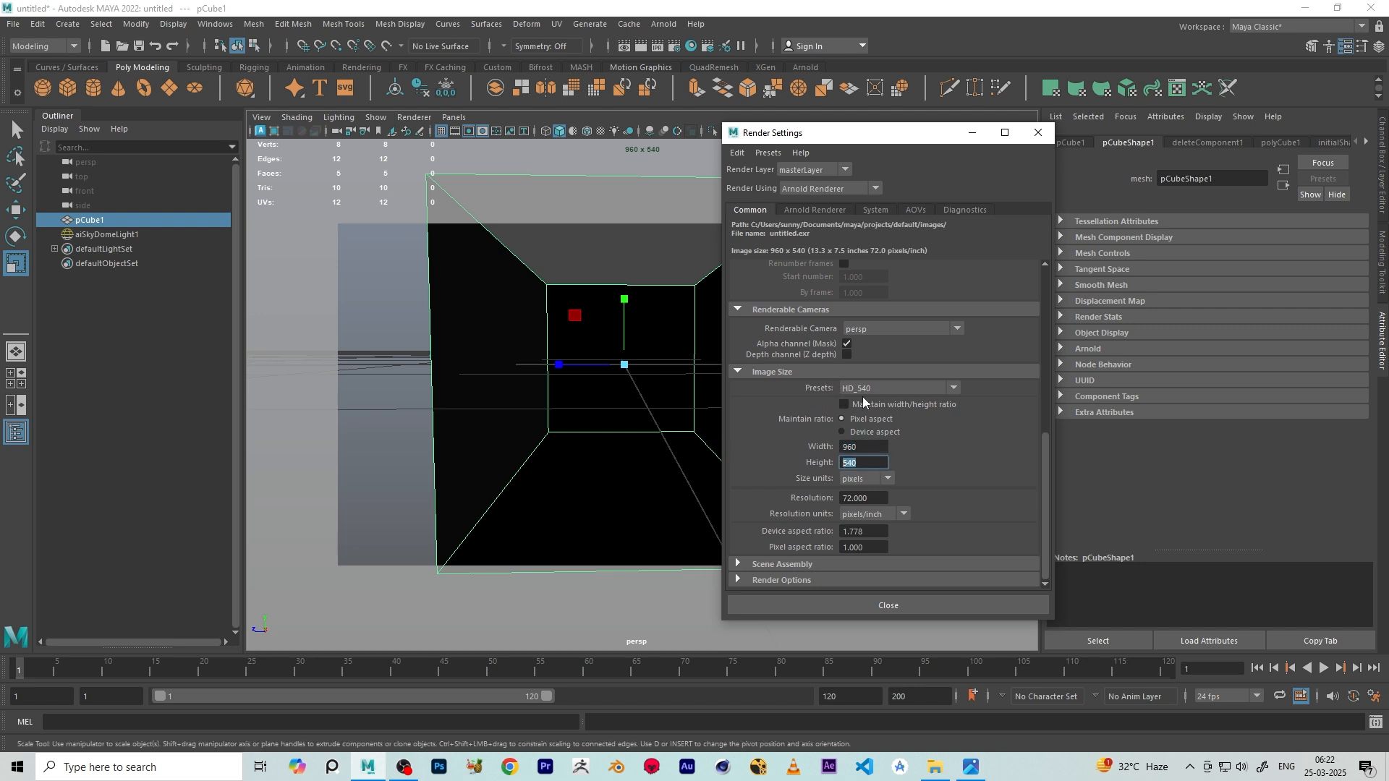
left_click(879, 389)
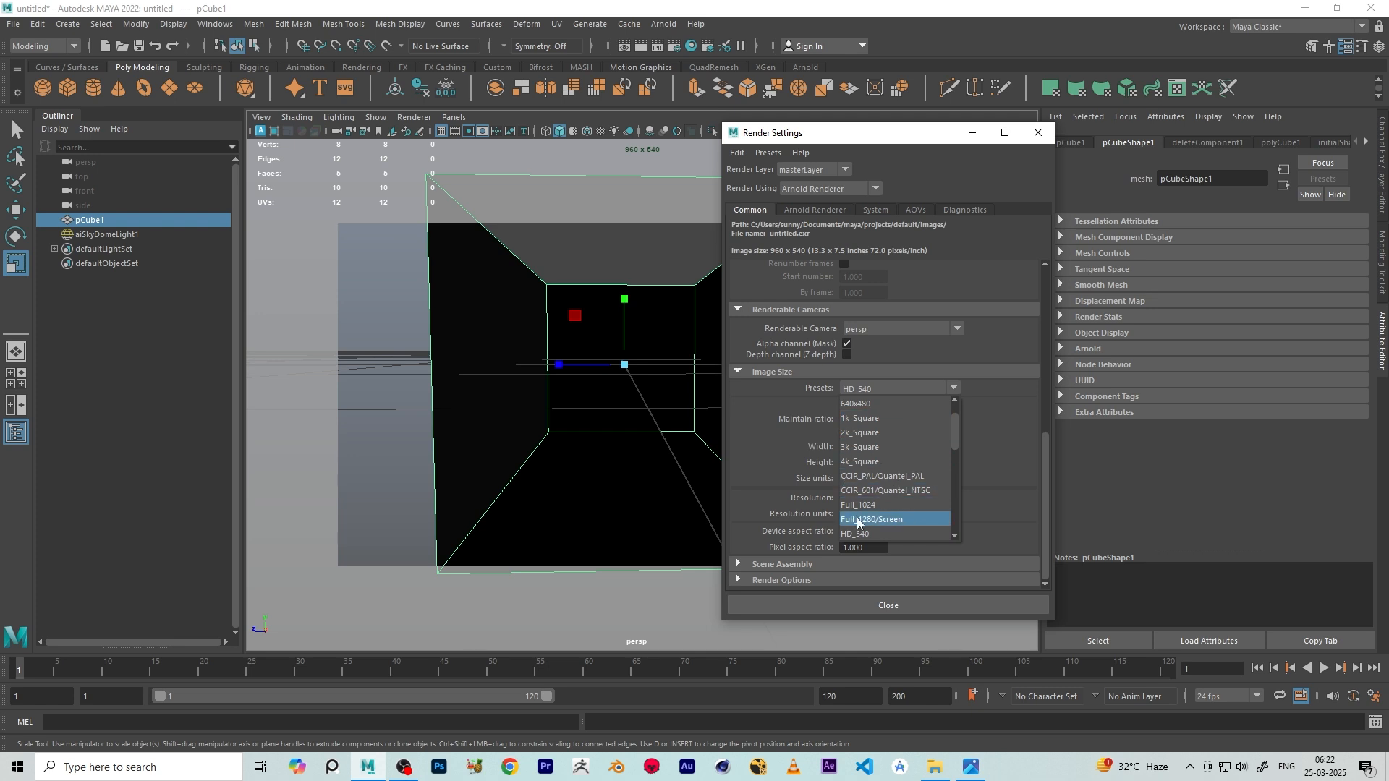
left_click(870, 462)
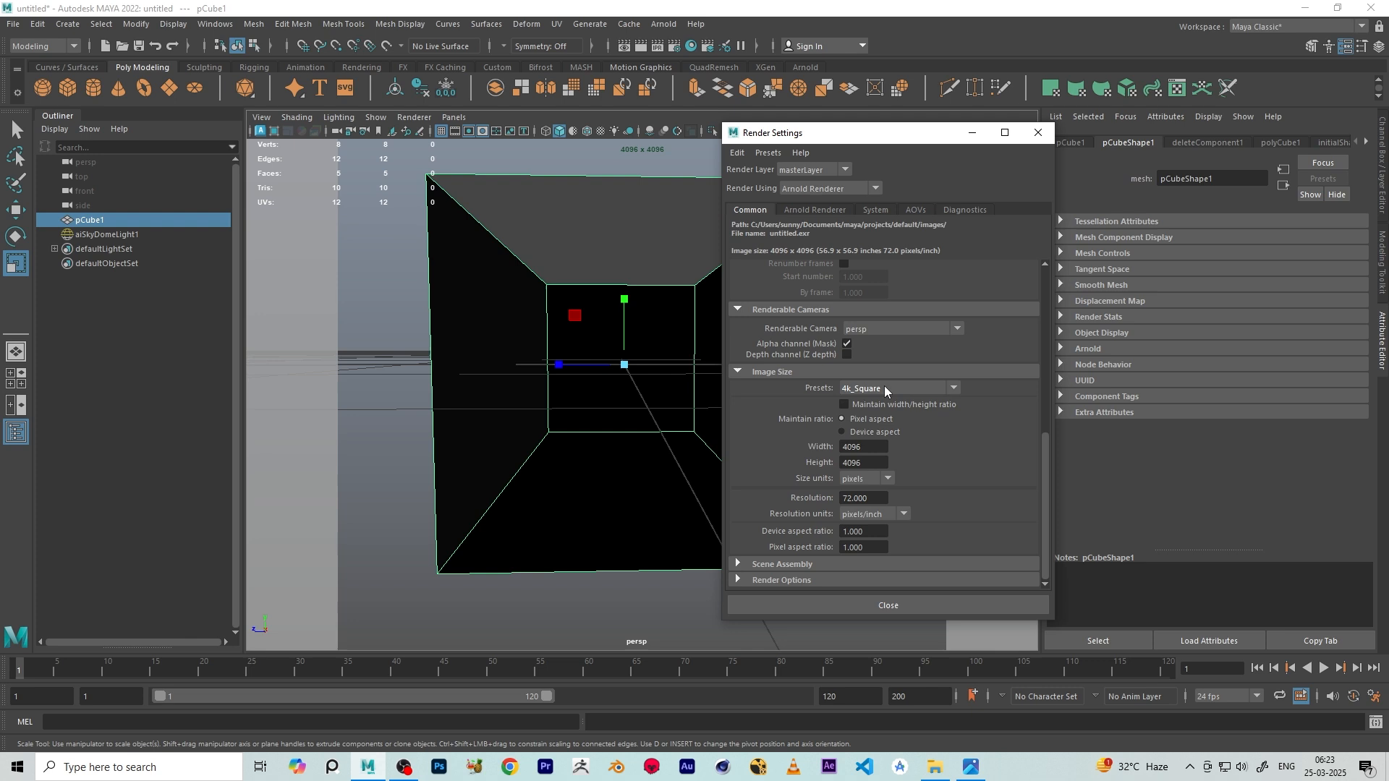
left_click(1037, 133)
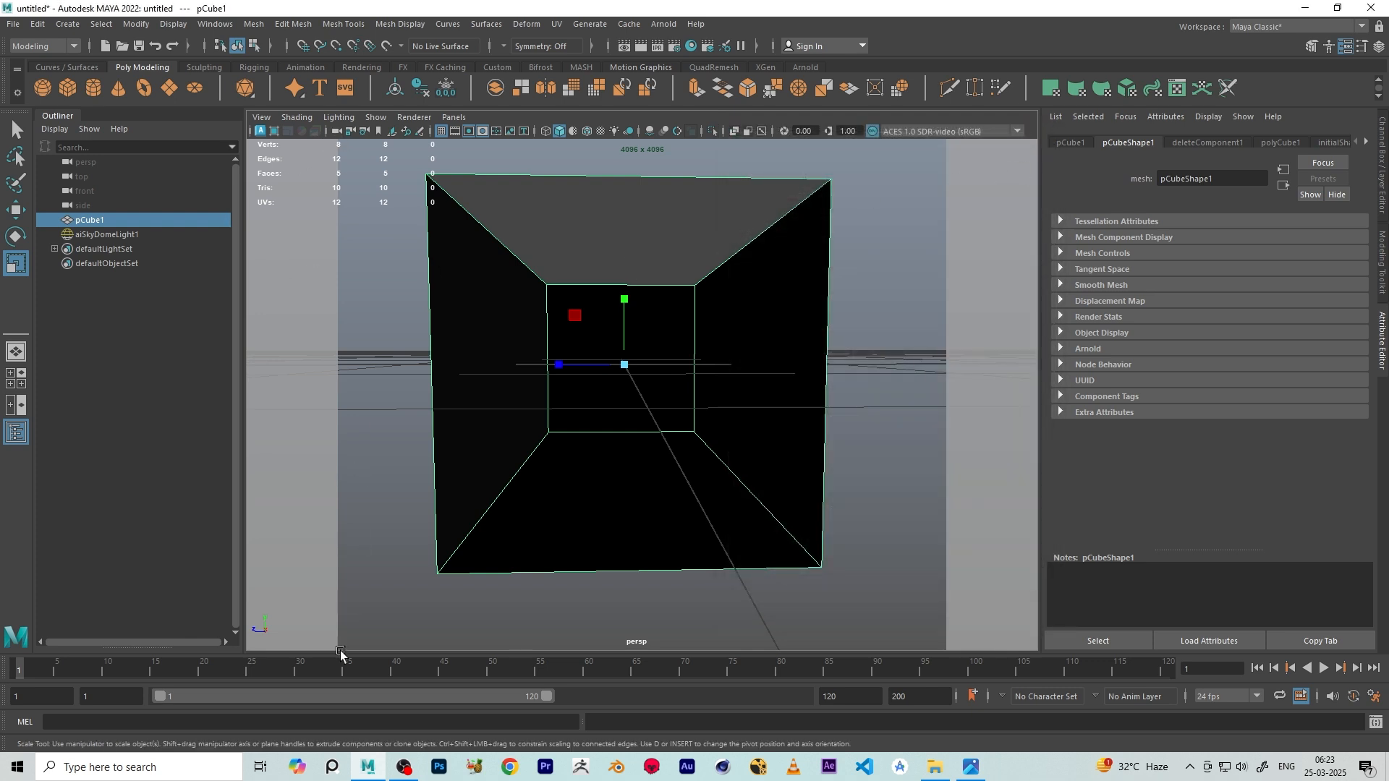
Set the render image size to 1920 by 1080 pixels and close the render settings
right_click_drag(791, 551, 685, 398, "alt")
left_click_drag(685, 398, 730, 366, "alt")
mouse_move(730, 365)
right_mouse_down("alt")
mouse_move(710, 366)
mouse_move(724, 373)
right_mouse_up("alt")
left_click_drag(723, 372, 746, 438, "alt")
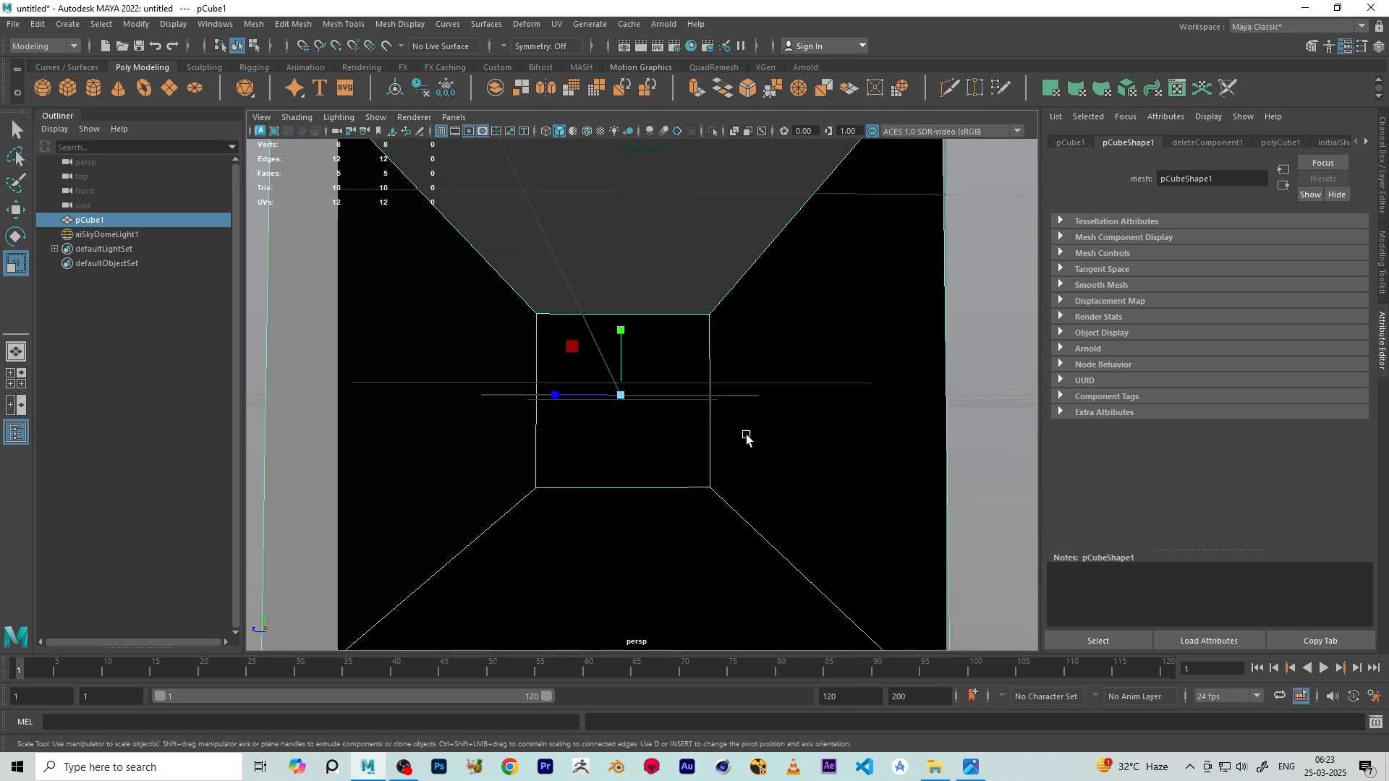
left_click(674, 46)
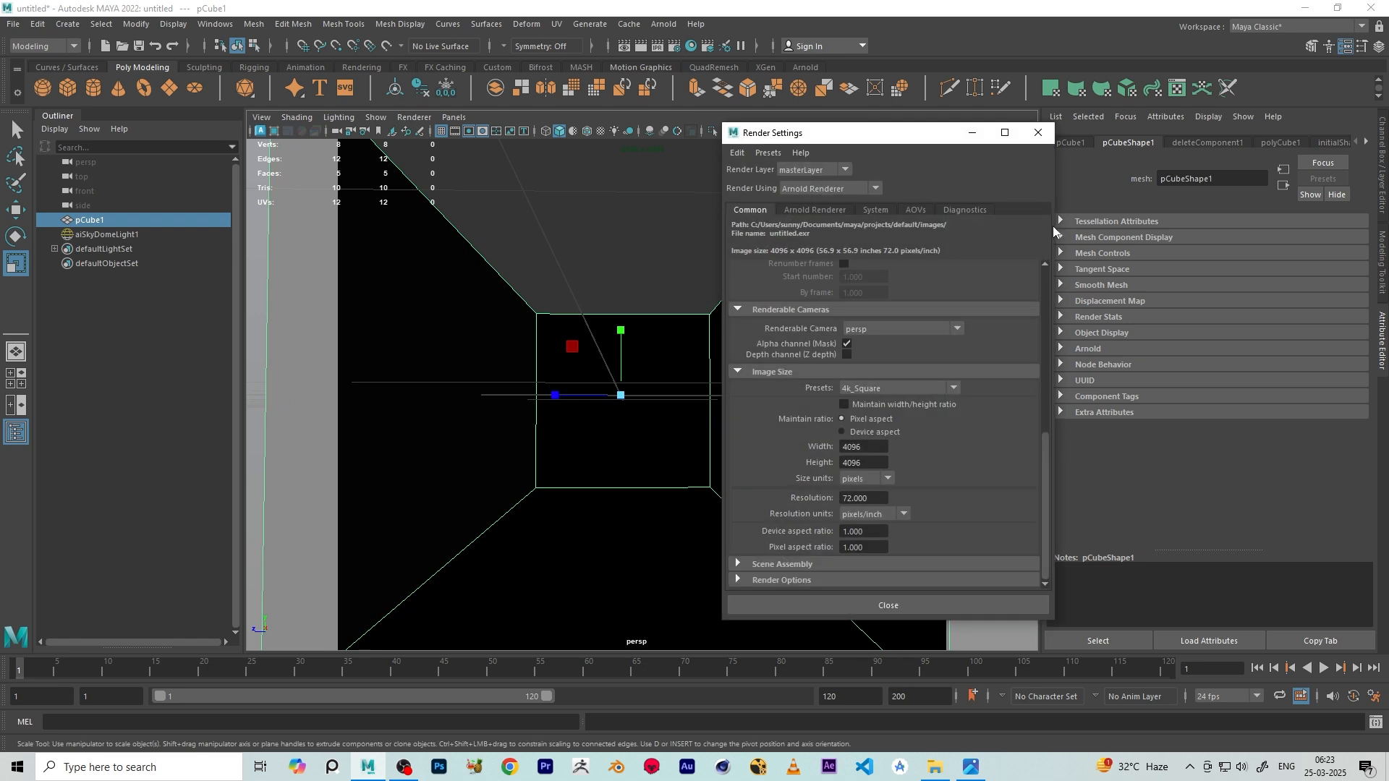
double_click(857, 445)
key("Tab")
key("shift+Tab")
type("1920")
key("Tab")
type("1080")
key("Return")
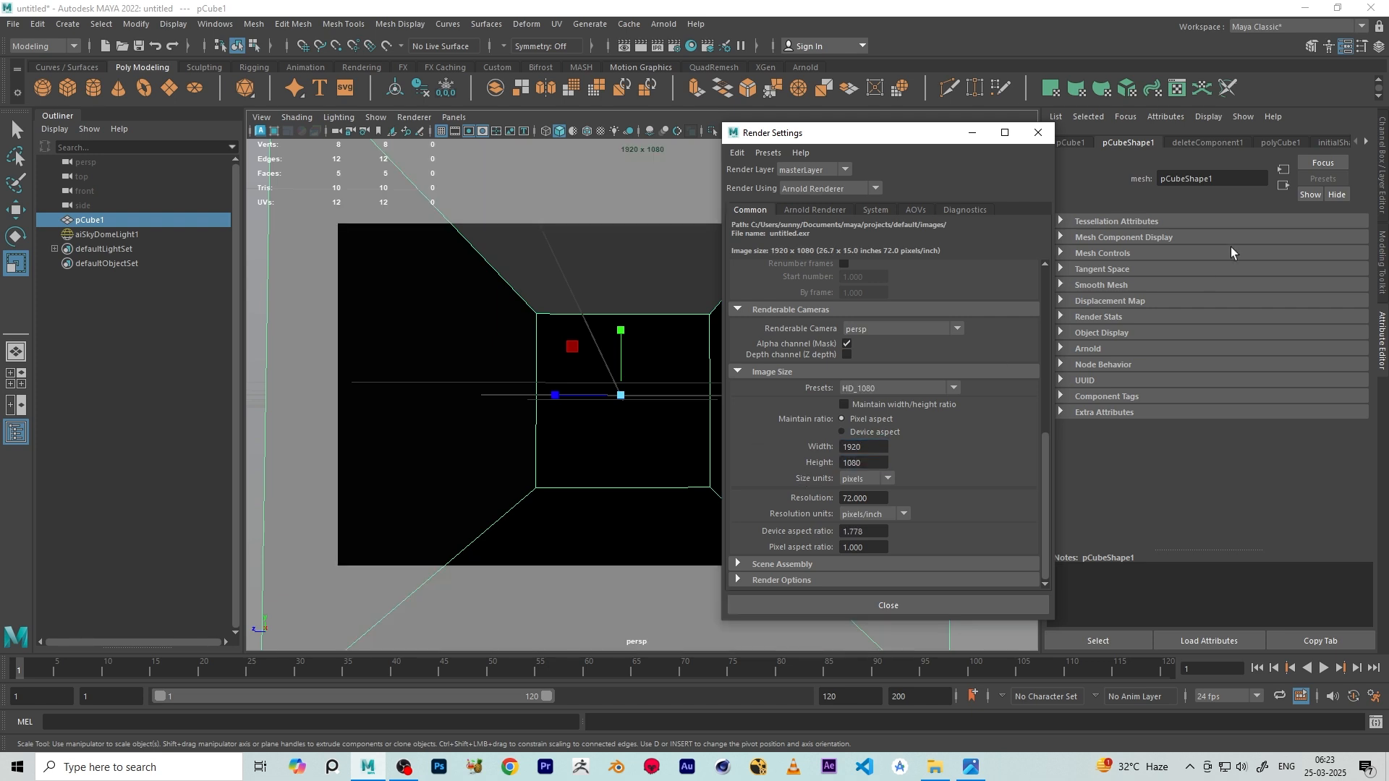
left_click(1037, 133)
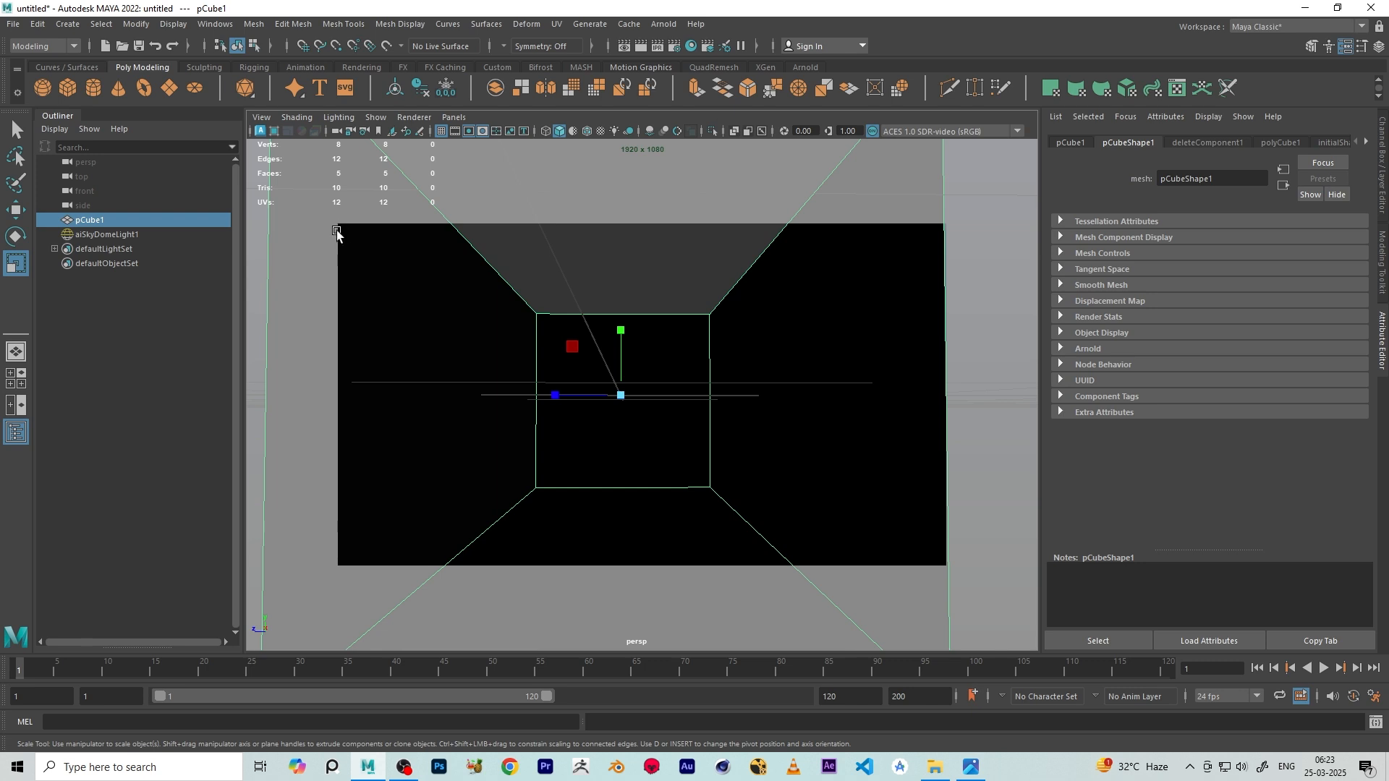
Examine the box's framing in the widescreen render gate and check the image width and height in the render settings
key("f")
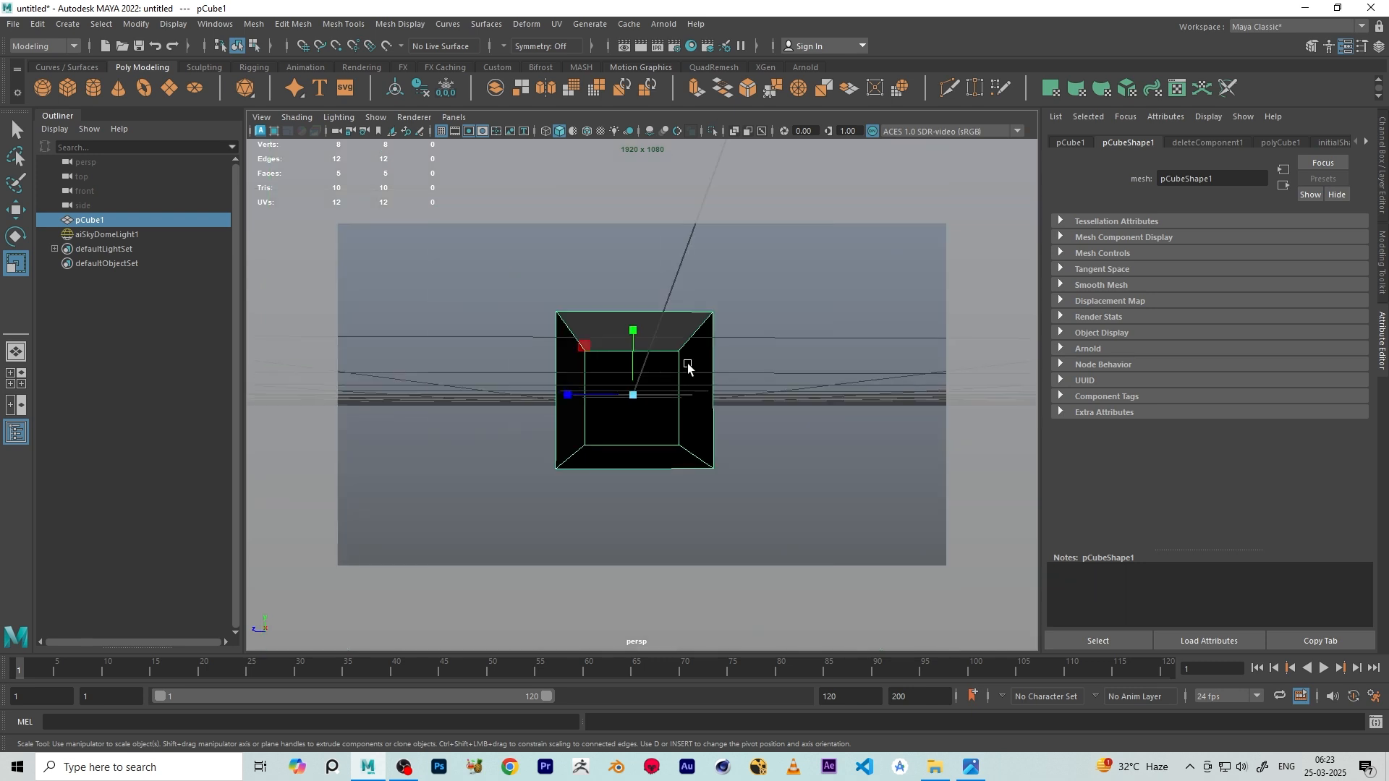
left_click_drag(687, 368, 676, 384, "alt")
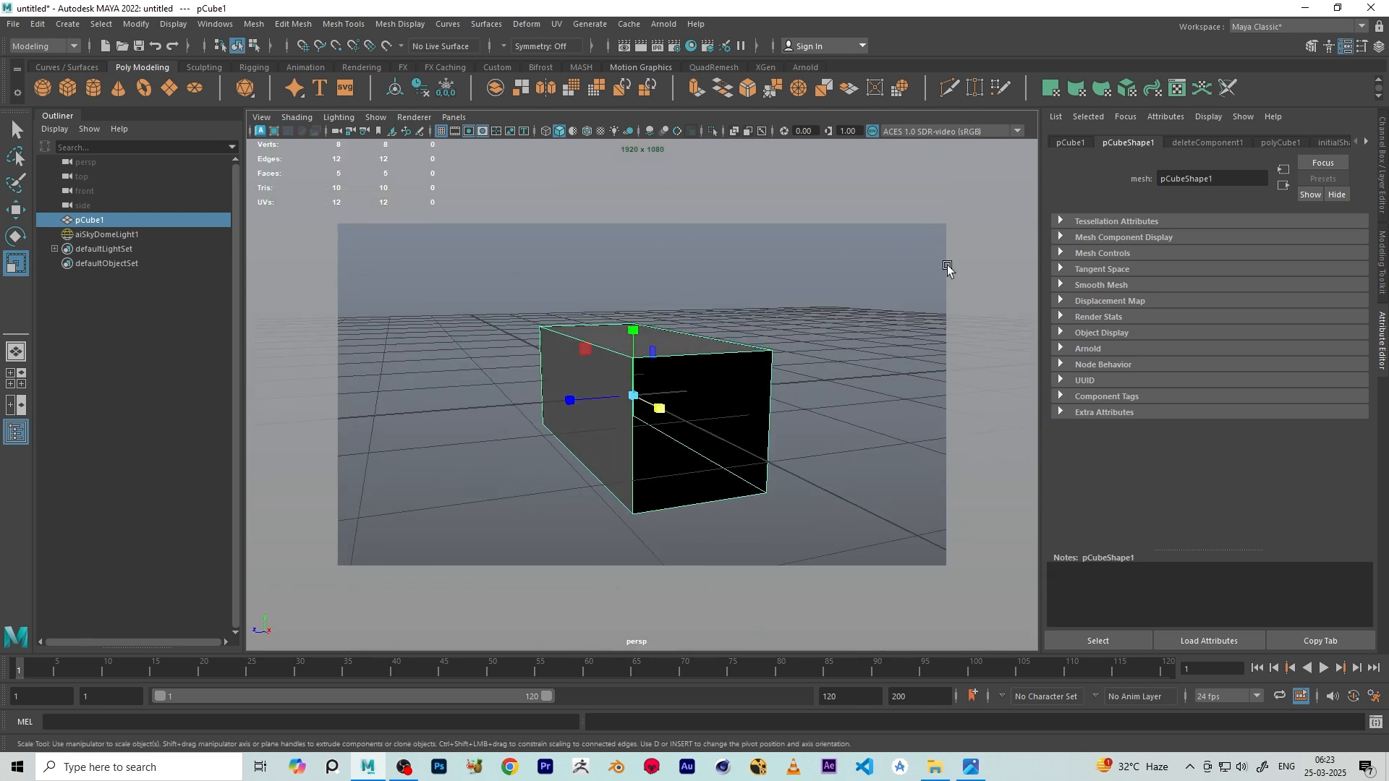
left_click_drag(947, 269, 713, 459, "alt")
scroll(752, 443, "up", 6)
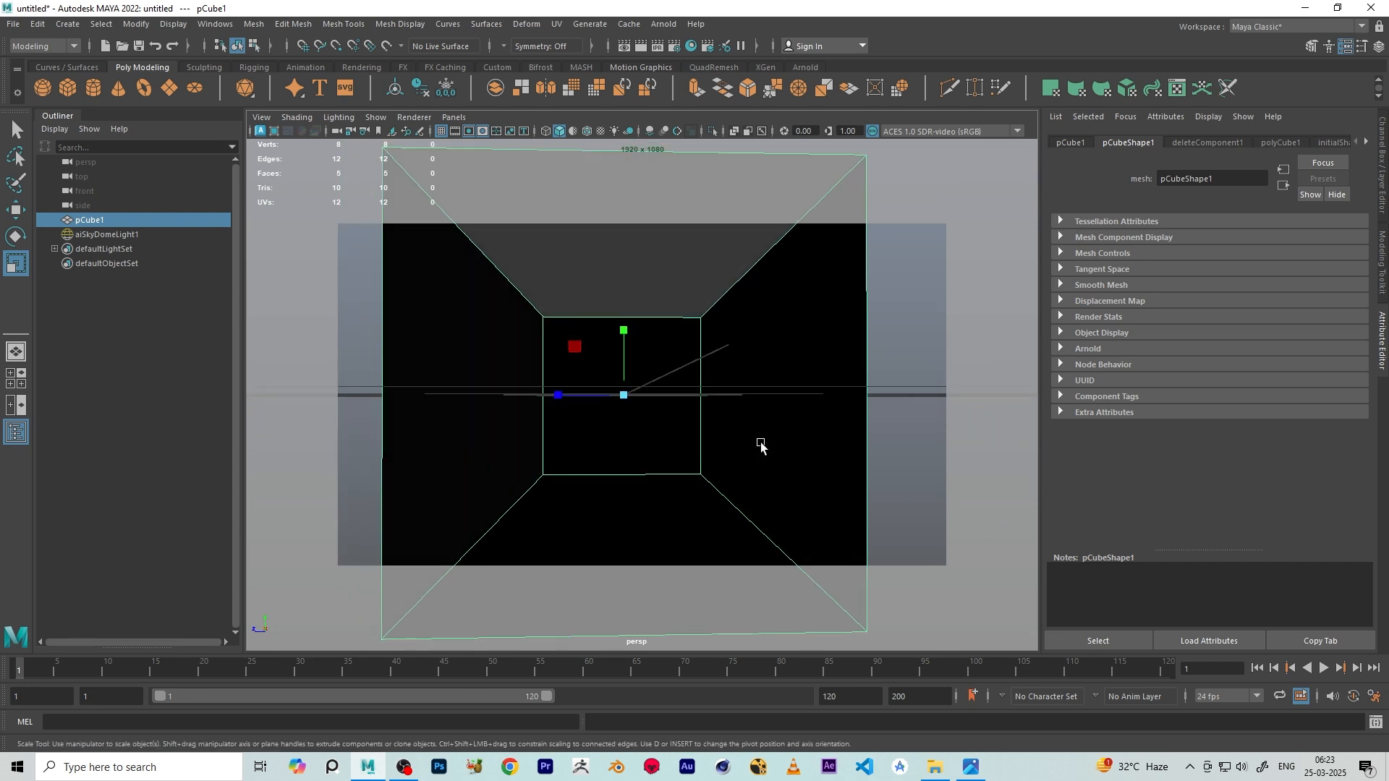
scroll(781, 452, "up", 1)
left_click(674, 46)
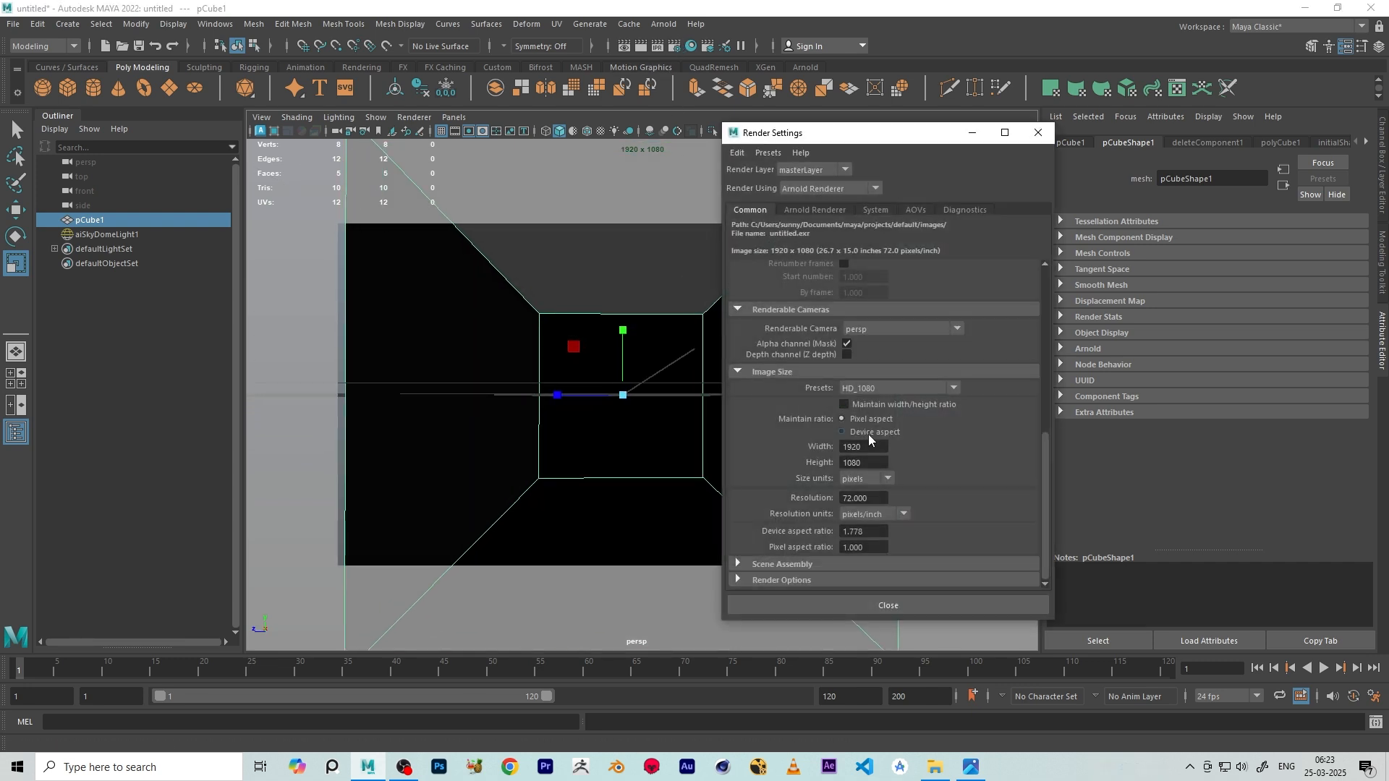
left_click(878, 446)
left_click(854, 462)
left_click(857, 447)
key("Tab")
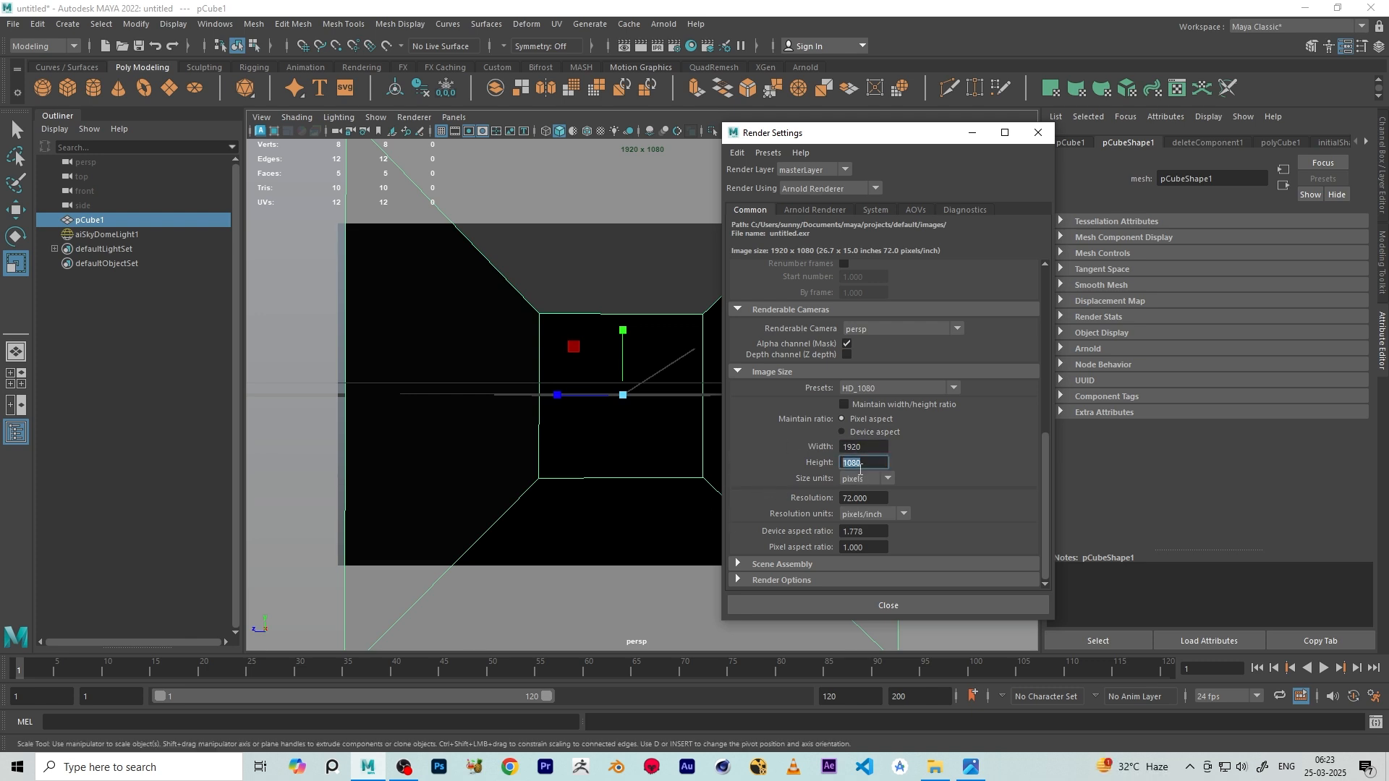
key("shift+Tab")
left_click(1036, 136)
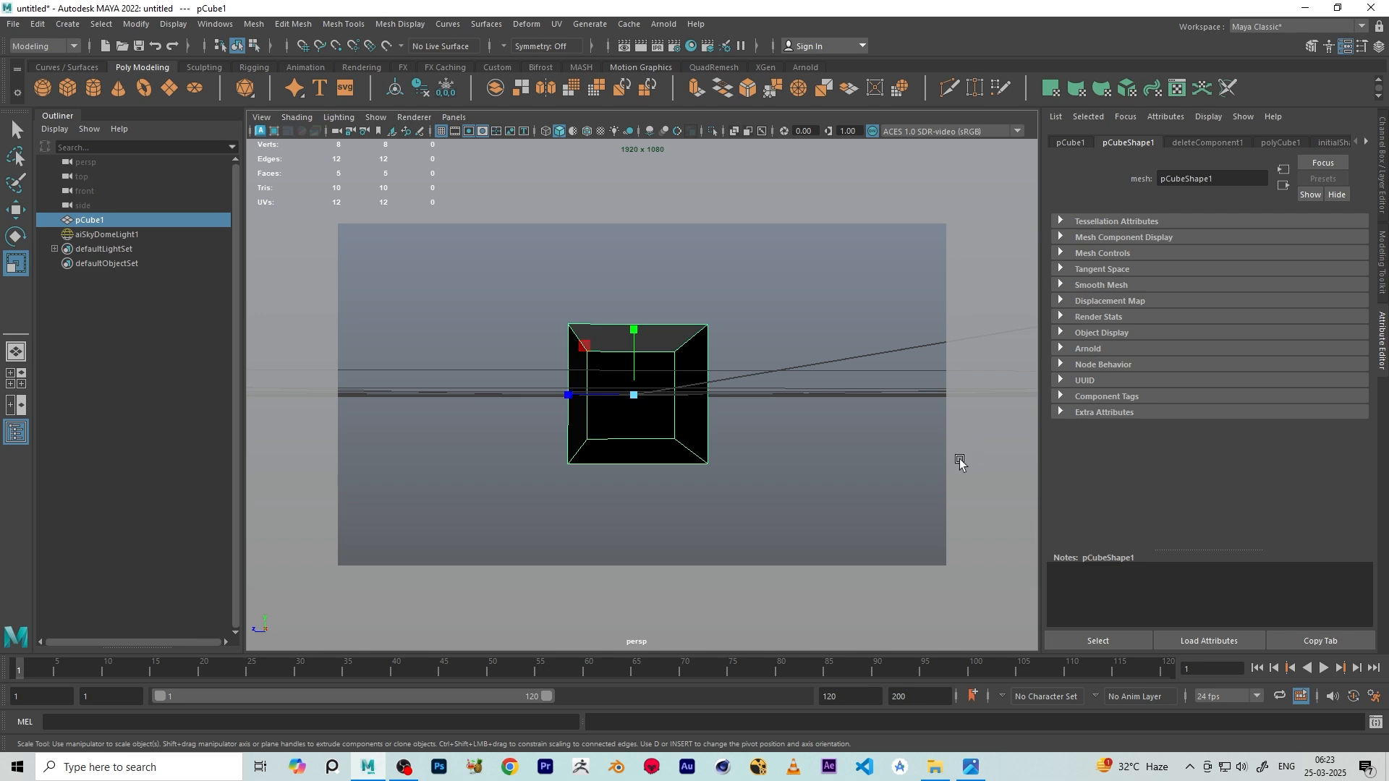
Maintain the width/height ratio, set the render image width to 3000 pixels, and close the render settings
left_click(674, 46)
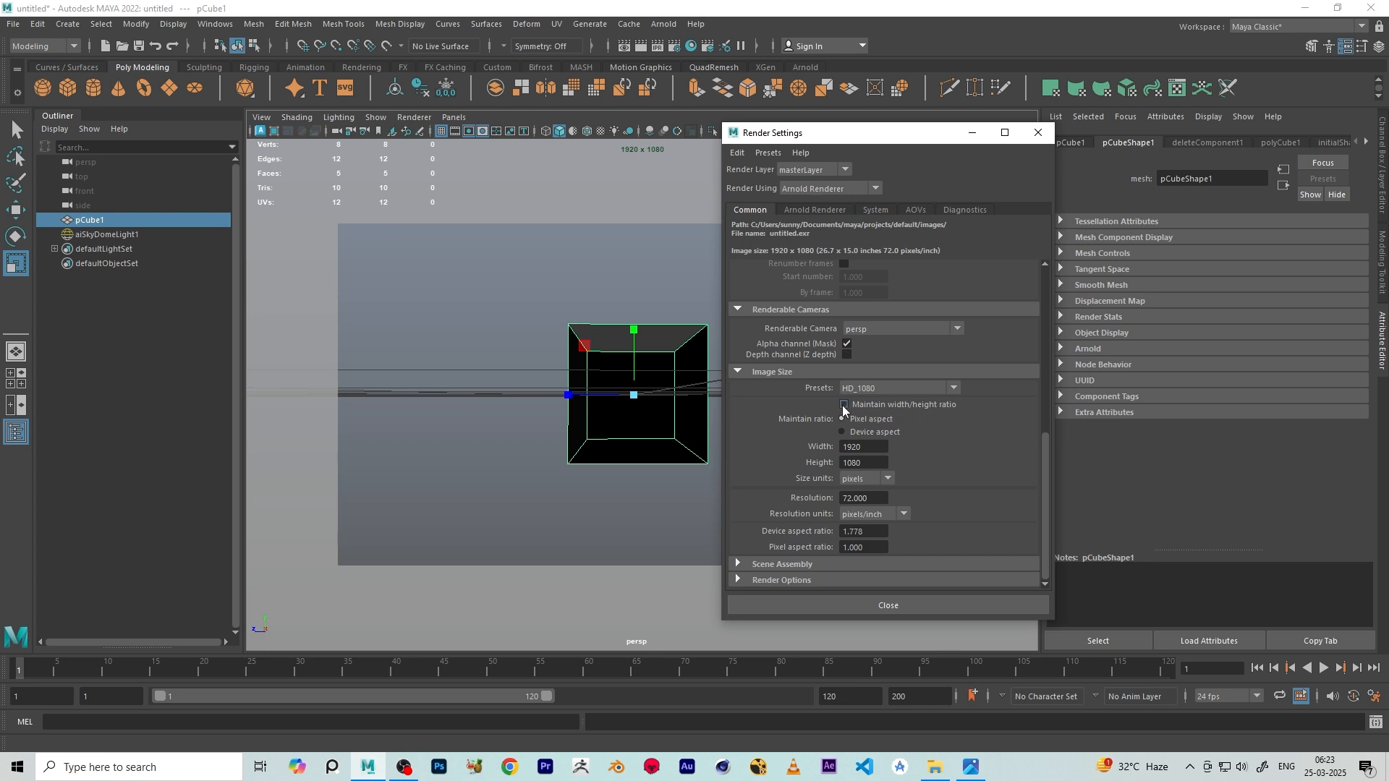
double_click(864, 446)
type("3000")
key("Return")
double_click(872, 463)
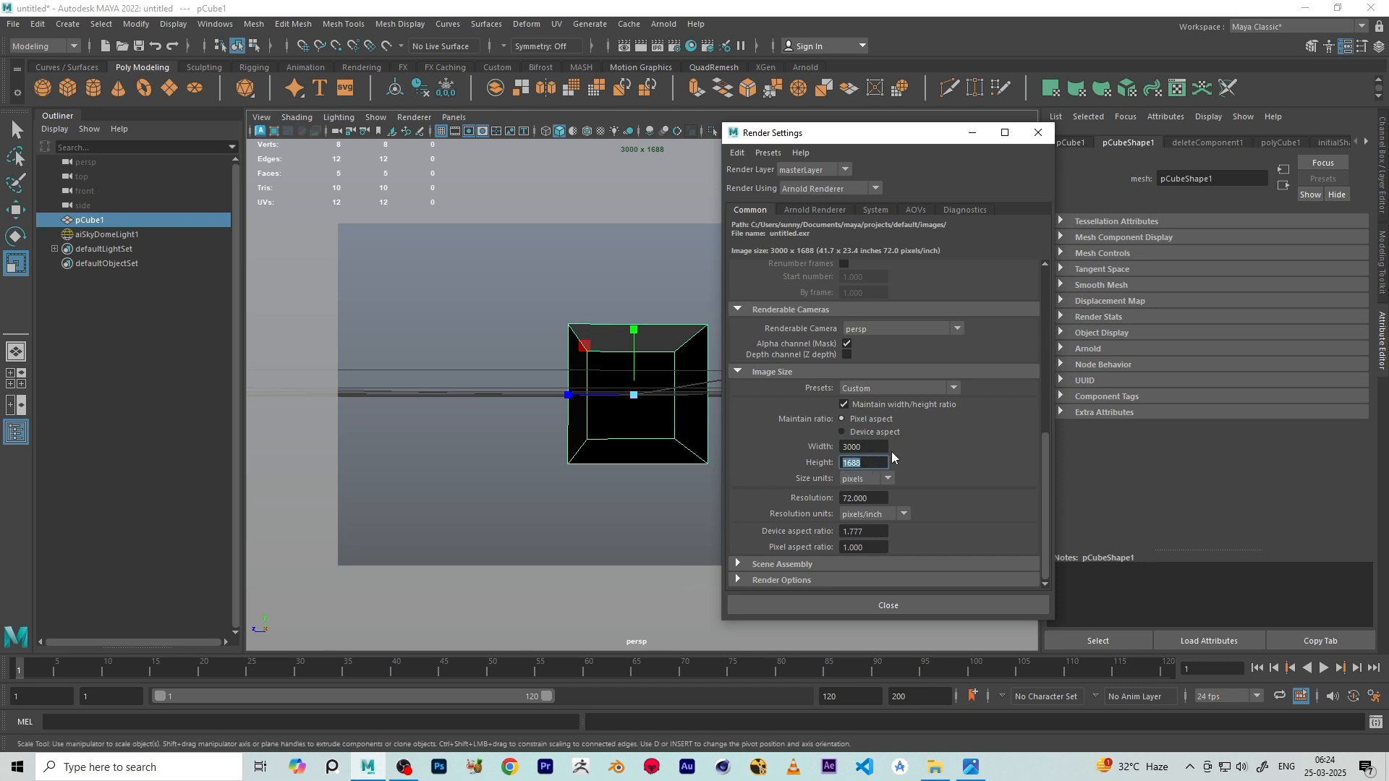
left_click(1038, 132)
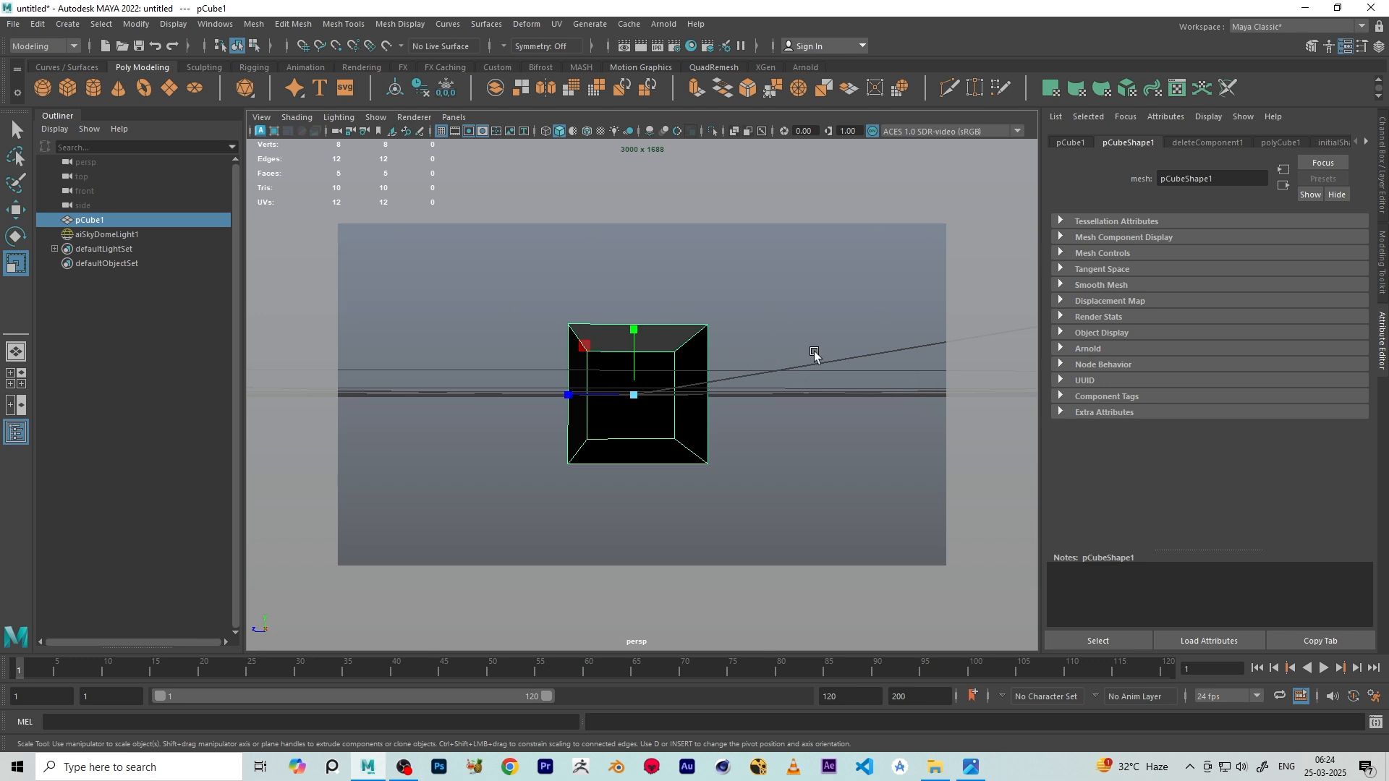
Release the width/height ratio, set the render image size to 4096 by 4096 pixels, and close the render settings
left_click(679, 46)
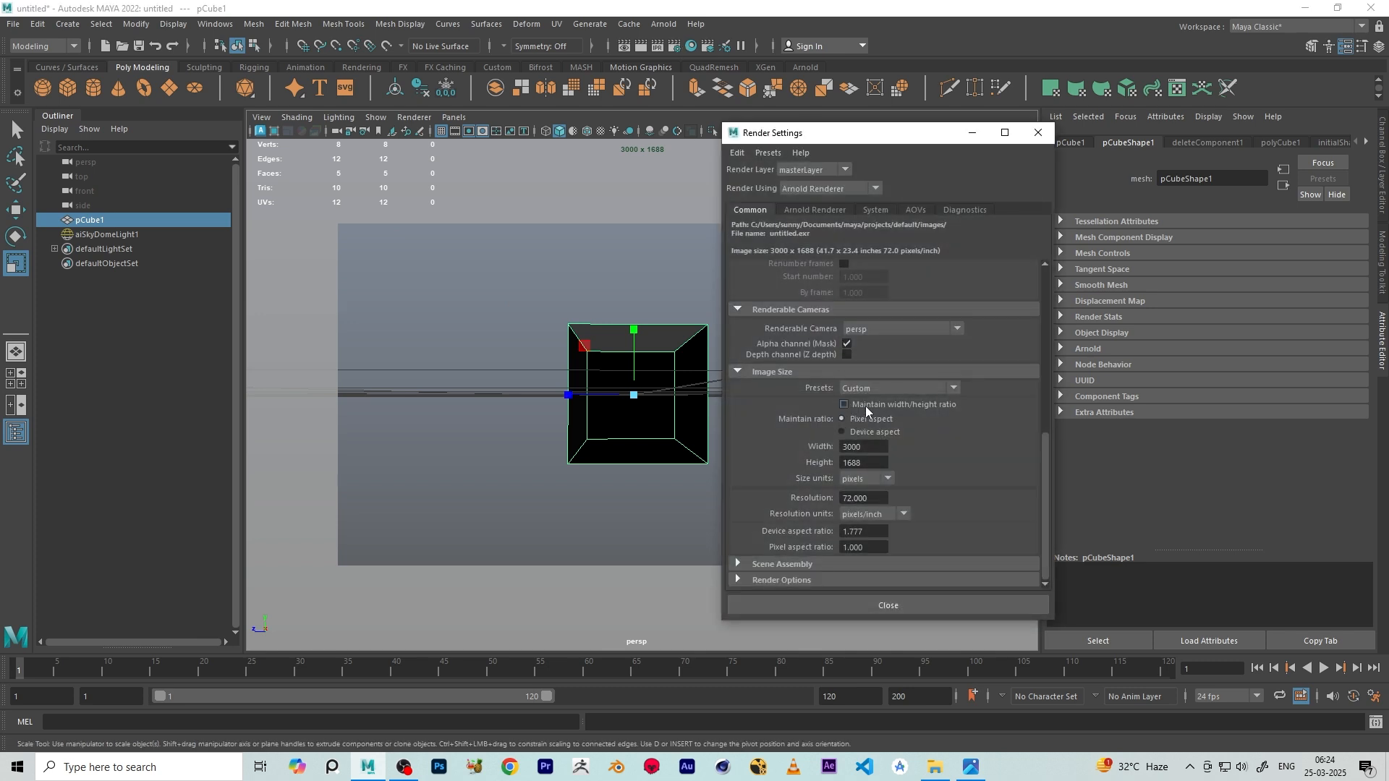
double_click(873, 448)
type("4096")
key("Tab")
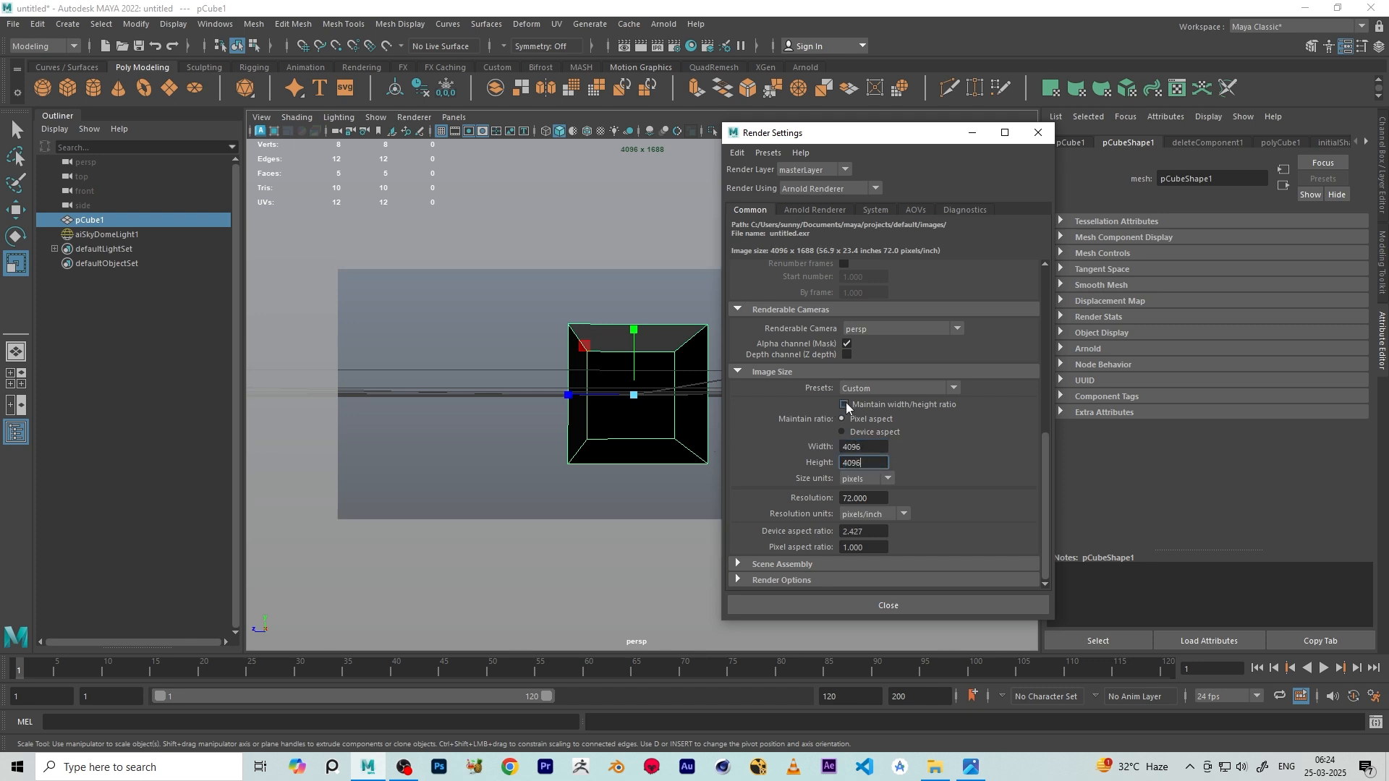
key("Return")
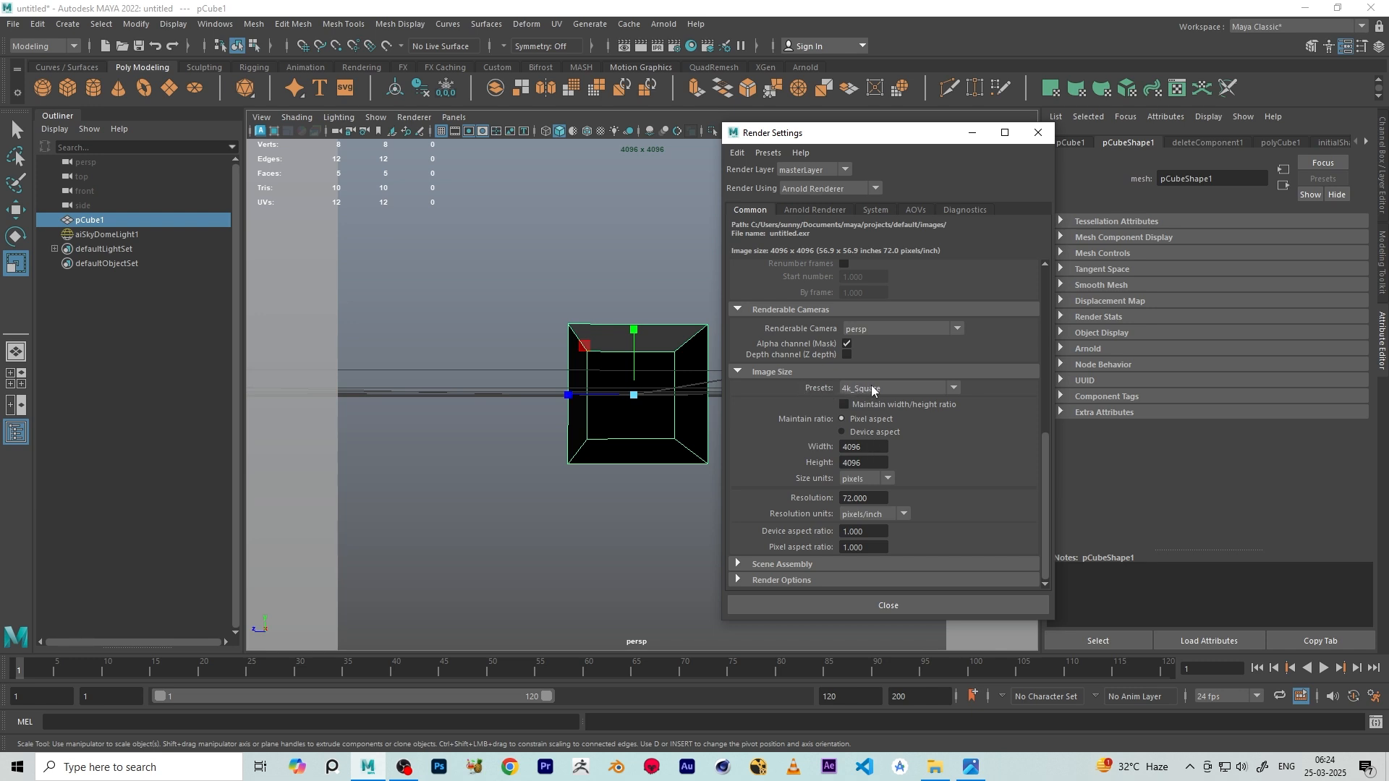
left_click(870, 448)
left_click(860, 389)
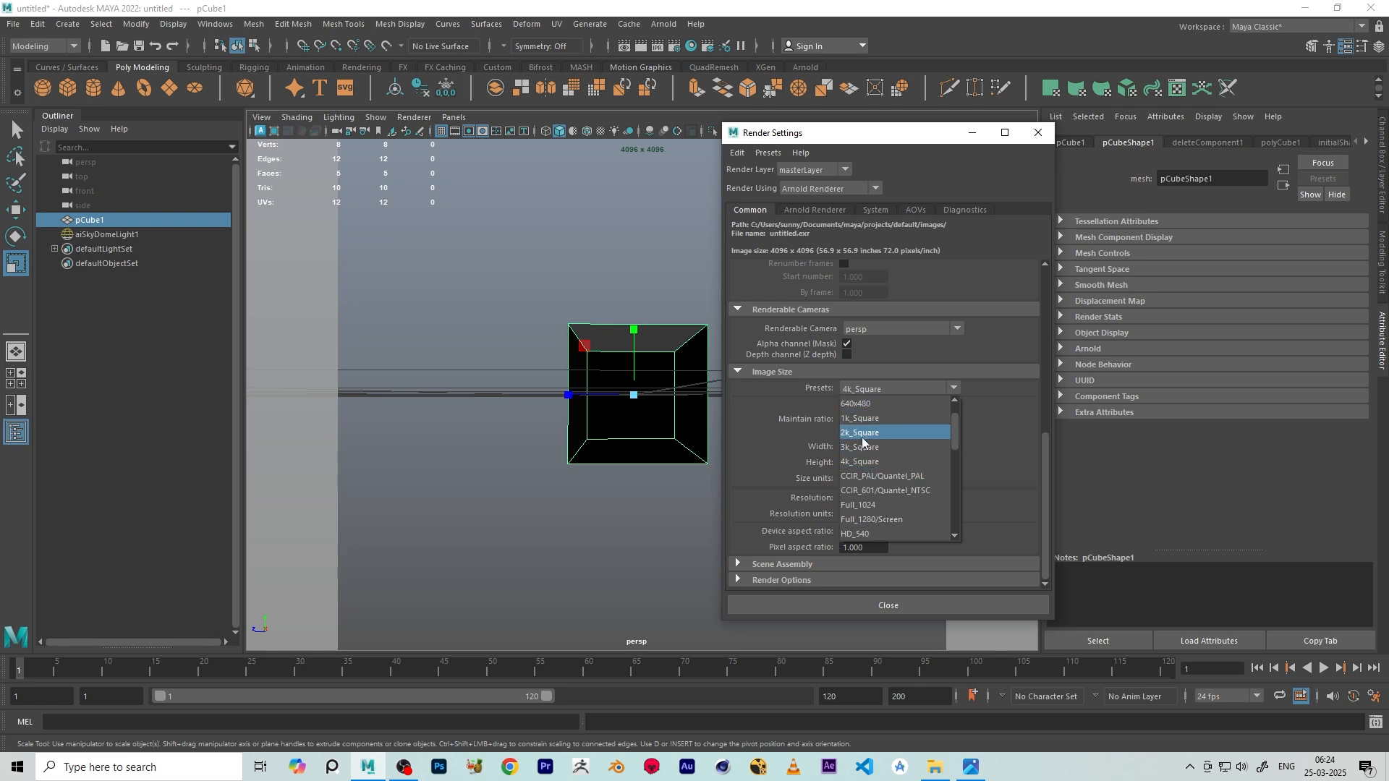
left_click(1037, 136)
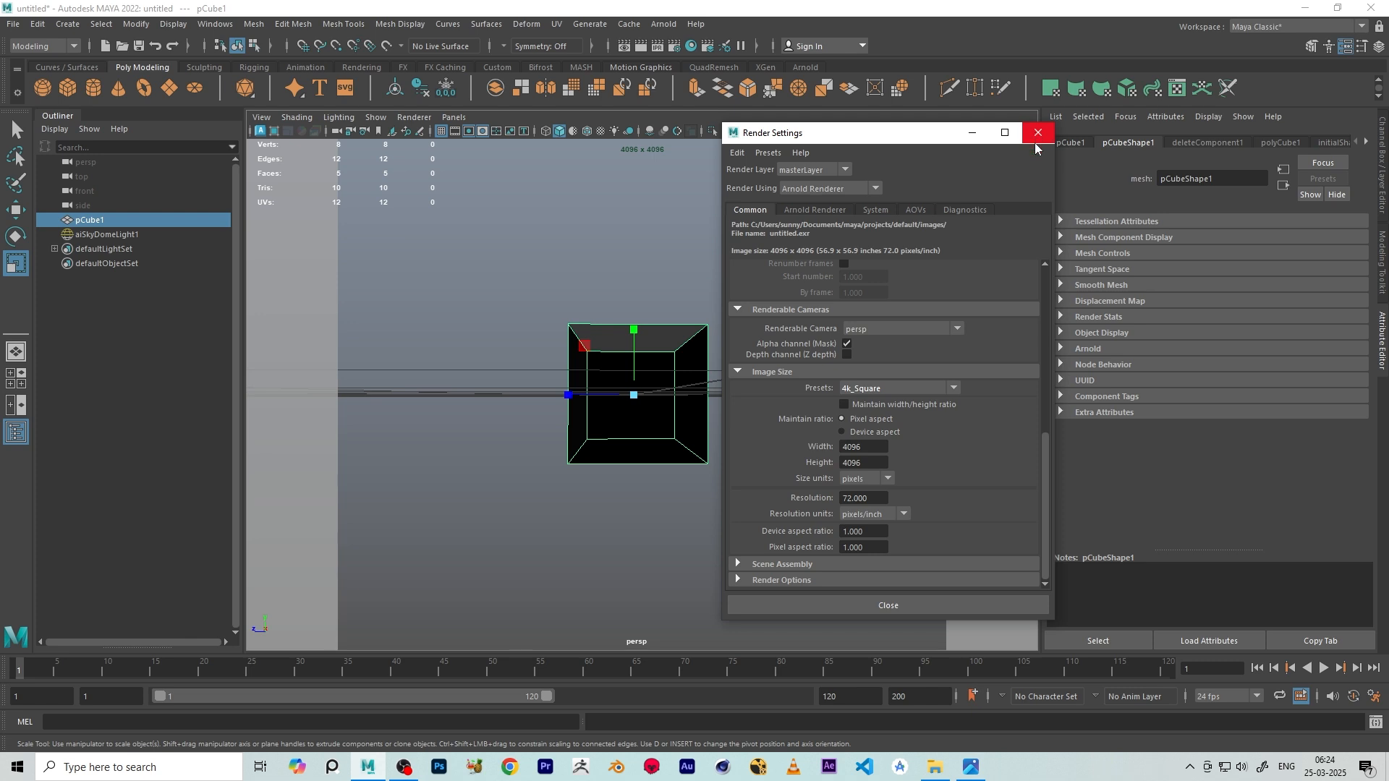
left_click(1037, 138)
Look straight into the box and center its back wall so the interior fills the square render gate
scroll(765, 434, "up", 10)
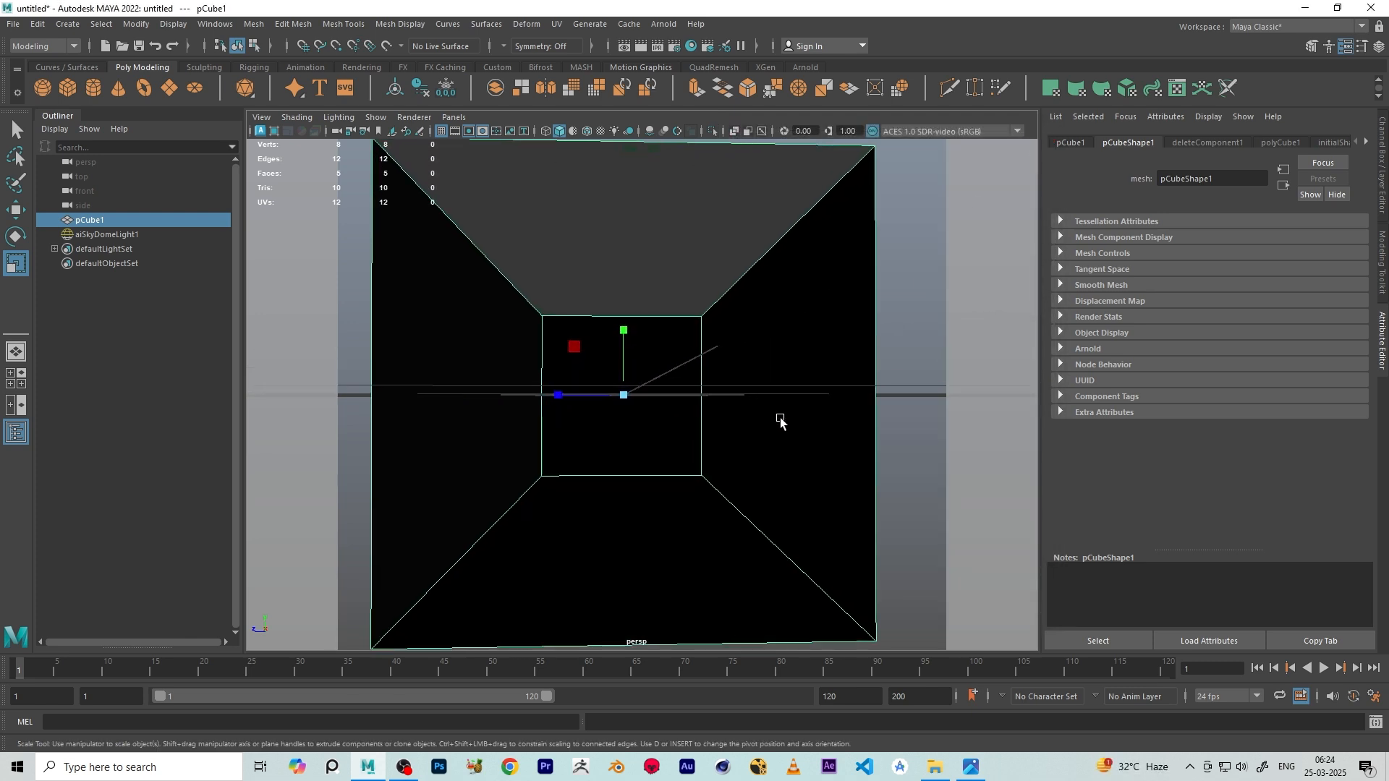
middle_click_drag(780, 418, 791, 400, "alt")
left_click_drag(790, 400, 781, 398, "alt")
scroll(783, 397, "up", 2)
middle_click_drag(784, 397, 809, 379, "alt")
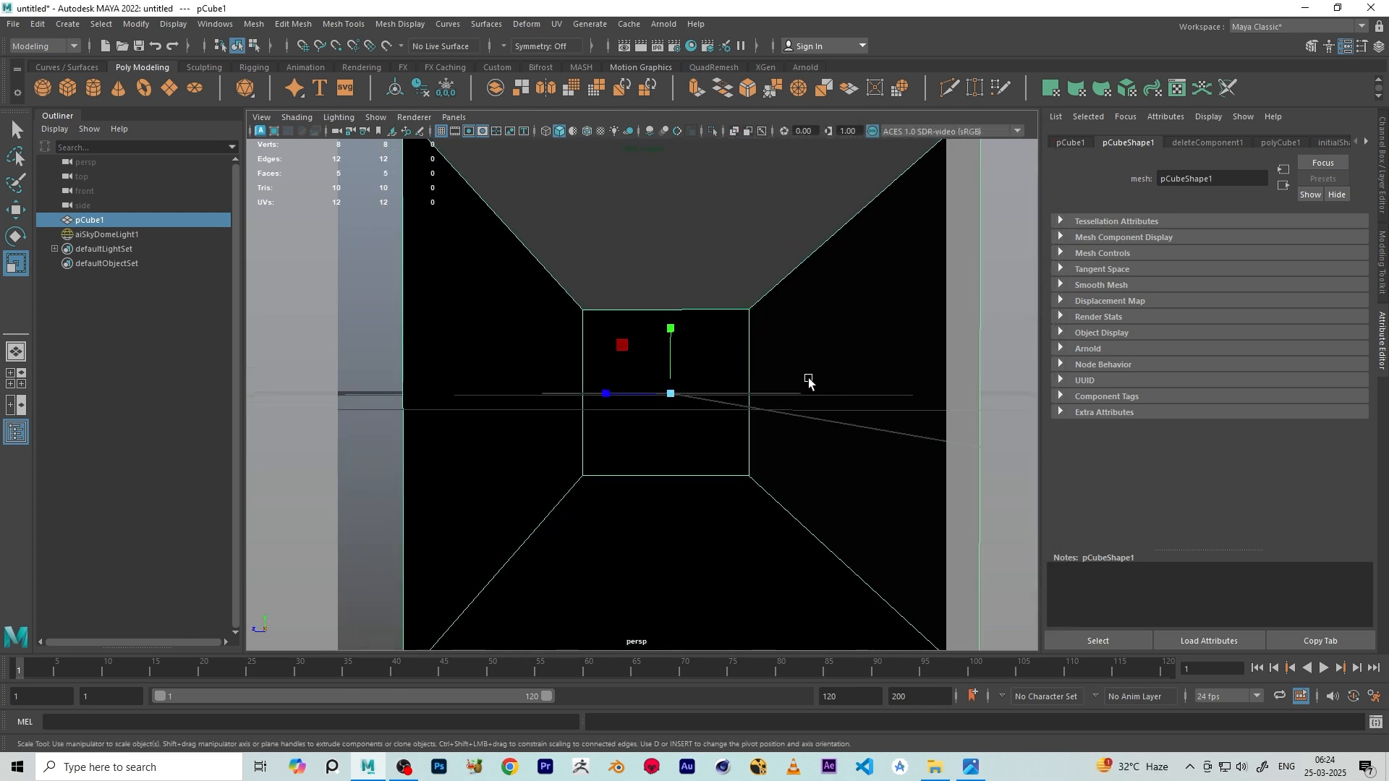
right_click_drag(809, 380, 824, 386, "alt")
middle_click_drag(823, 386, 804, 393, "alt")
right_click_drag(804, 392, 819, 398, "alt")
middle_click_drag(814, 396, 808, 399, "alt")
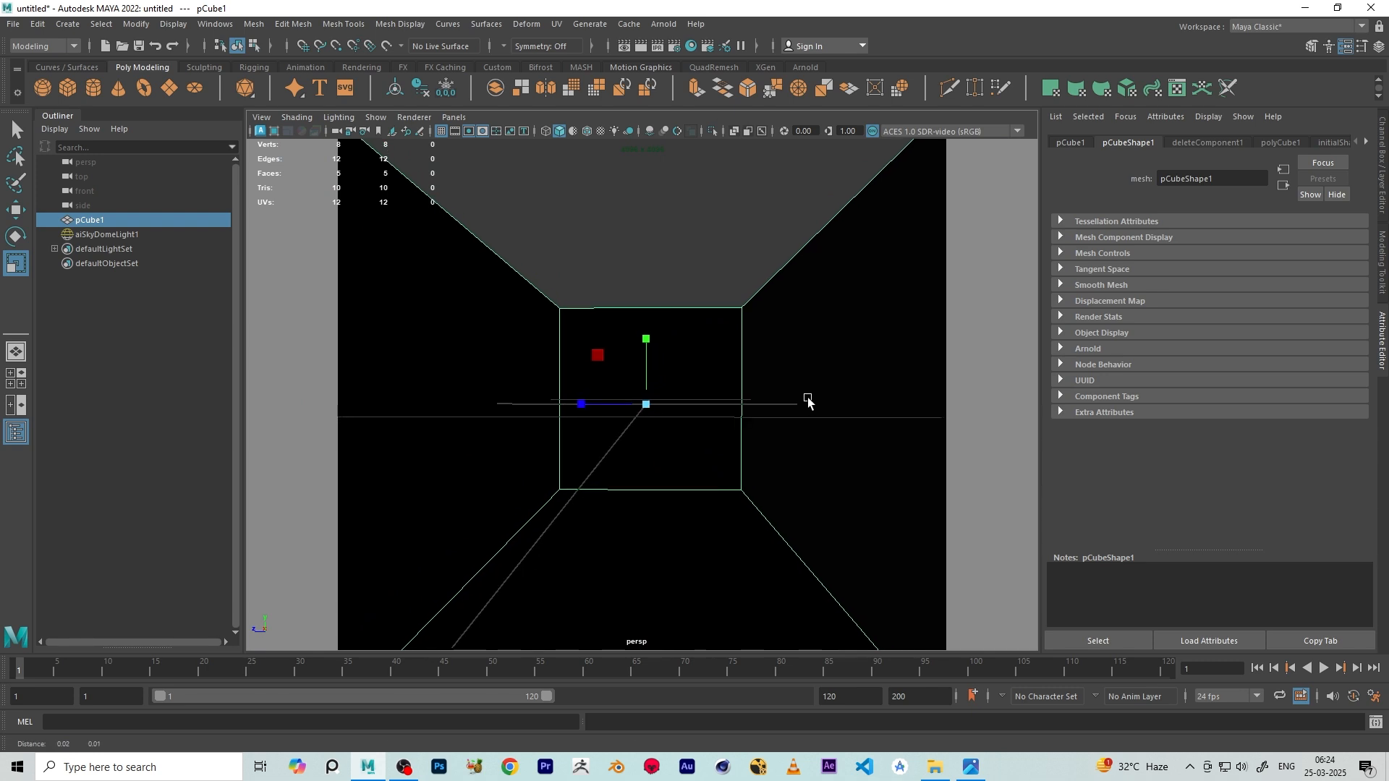
left_click_drag(807, 400, 769, 398, "alt")
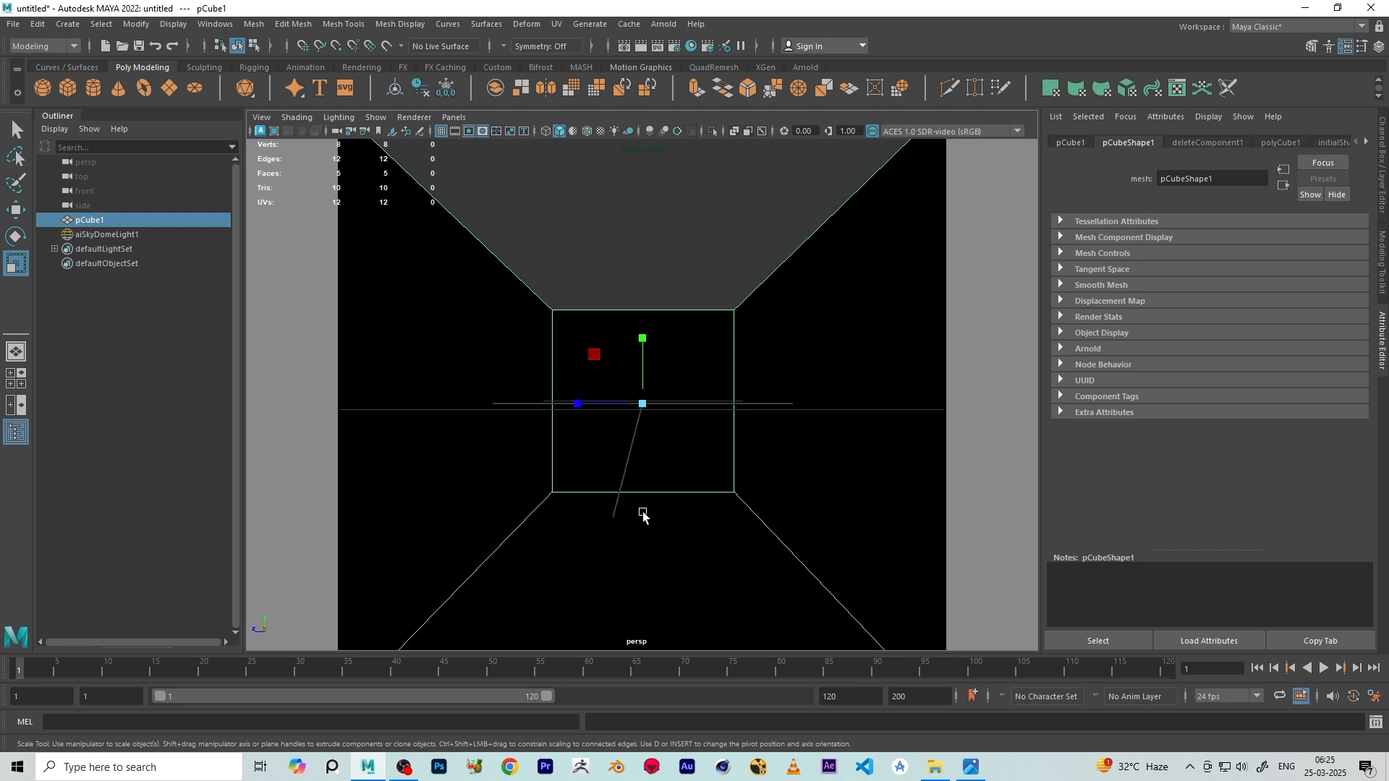
Add a polygon torus to the scene at the box's location
scroll(681, 510, "down", 5)
left_click_drag(583, 497, 623, 518, "alt")
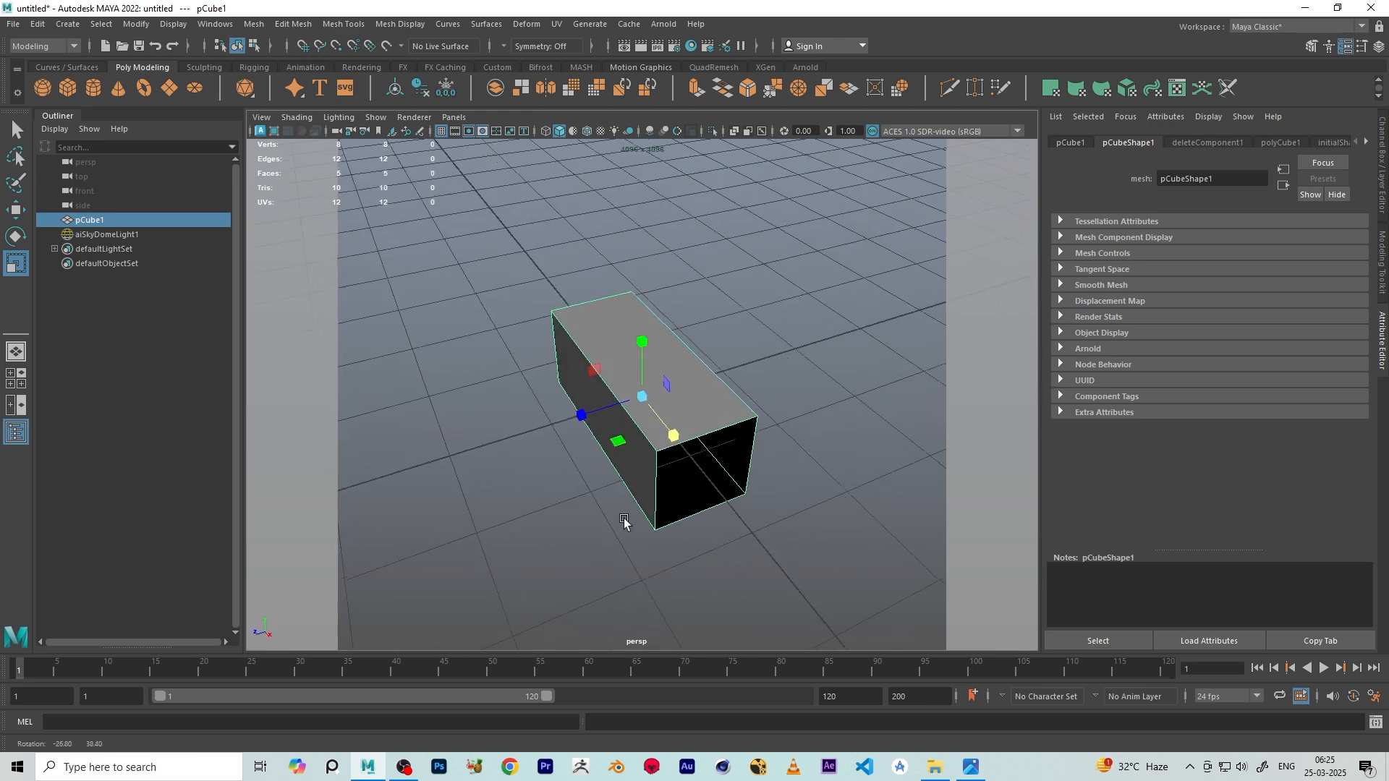
scroll(672, 434, "up", 2)
left_click_drag(705, 484, 383, 293, "alt")
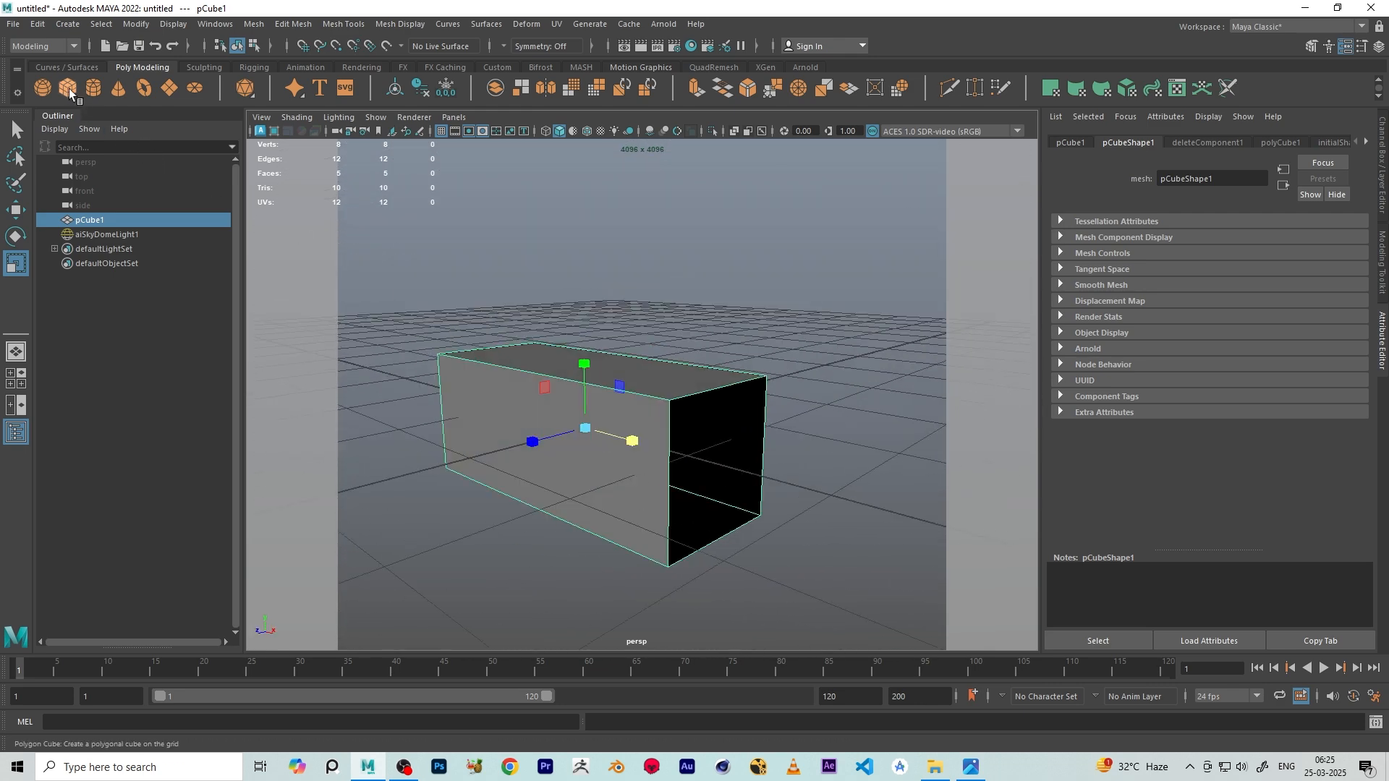
left_click(143, 88)
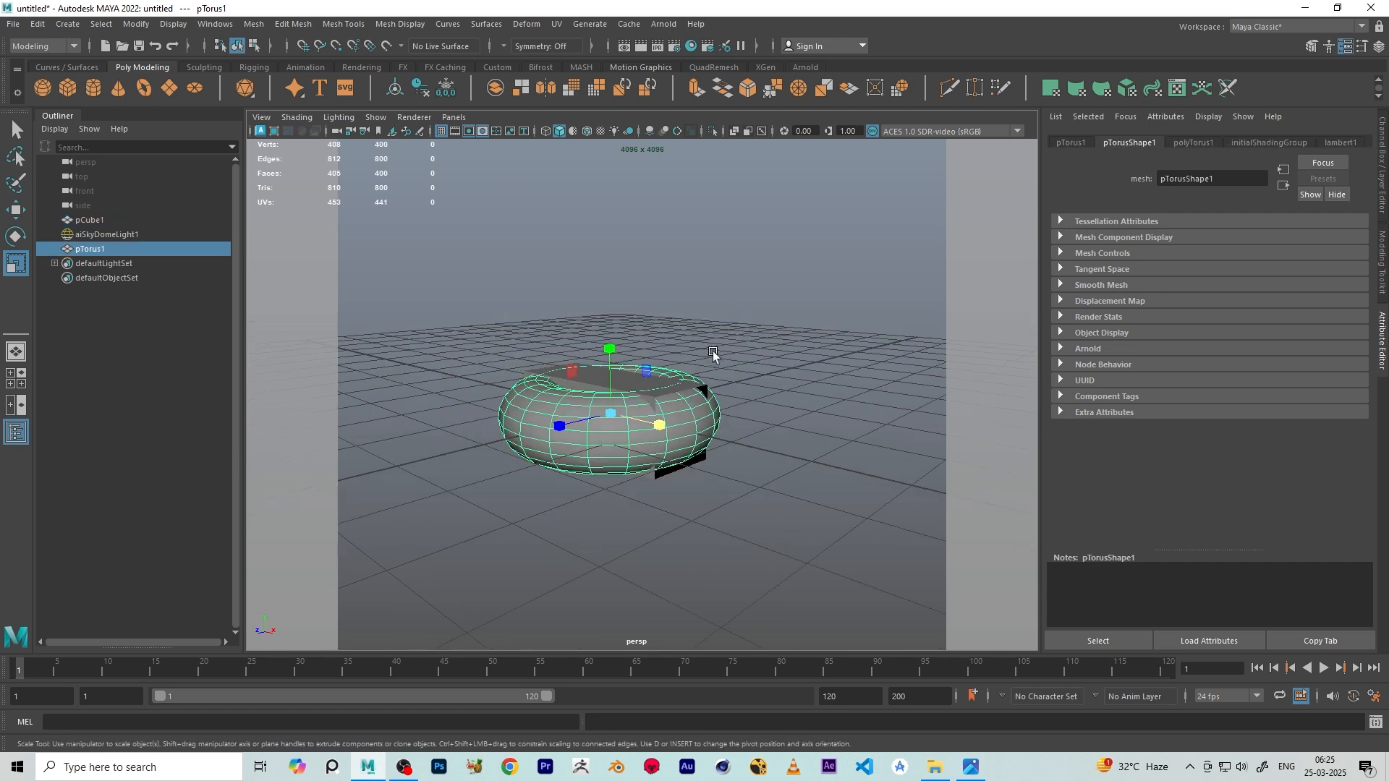
scroll(670, 434, "up", 5)
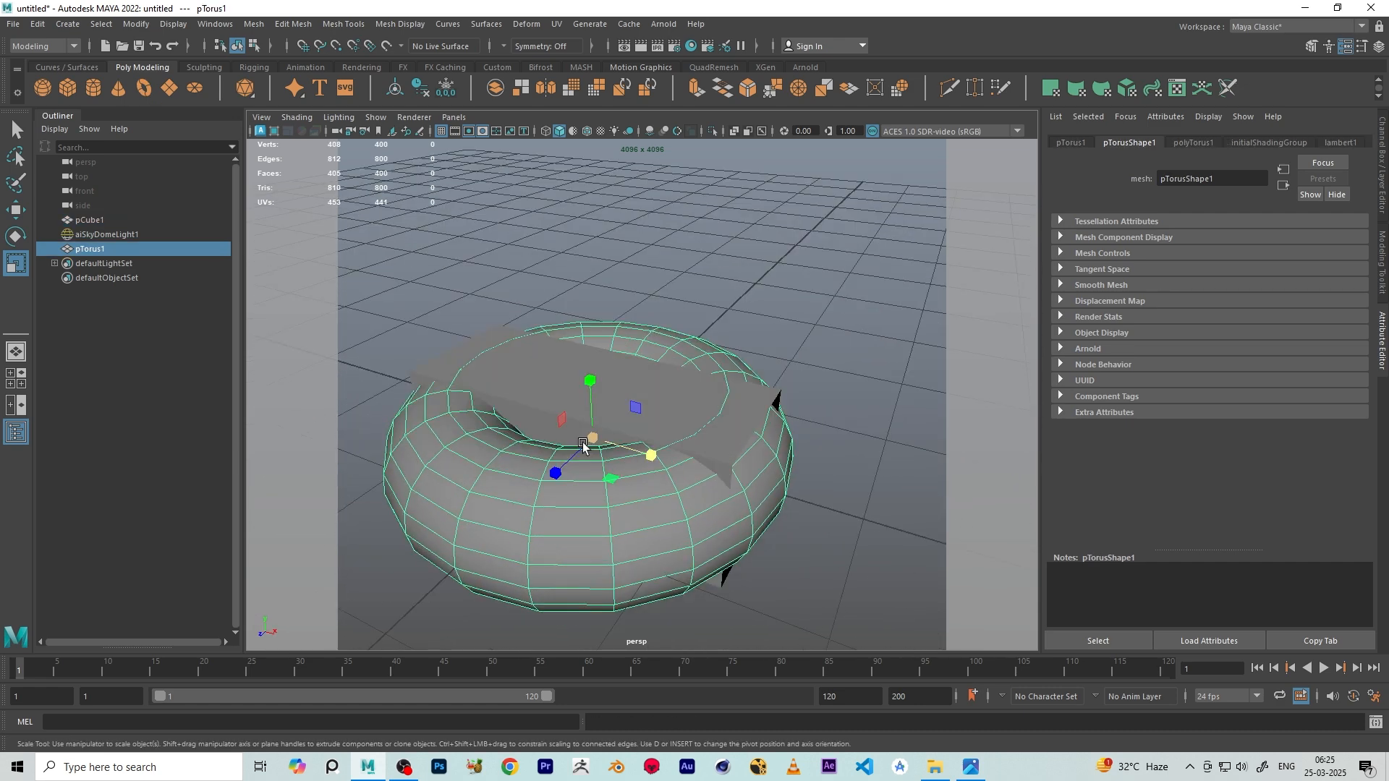
Shrink the torus uniformly until it fits inside the box and move it along the box's length towards the open end
left_click_drag(583, 447, 423, 425)
scroll(715, 497, "up", 4)
left_click_drag(714, 496, 673, 479, "alt")
key("w")
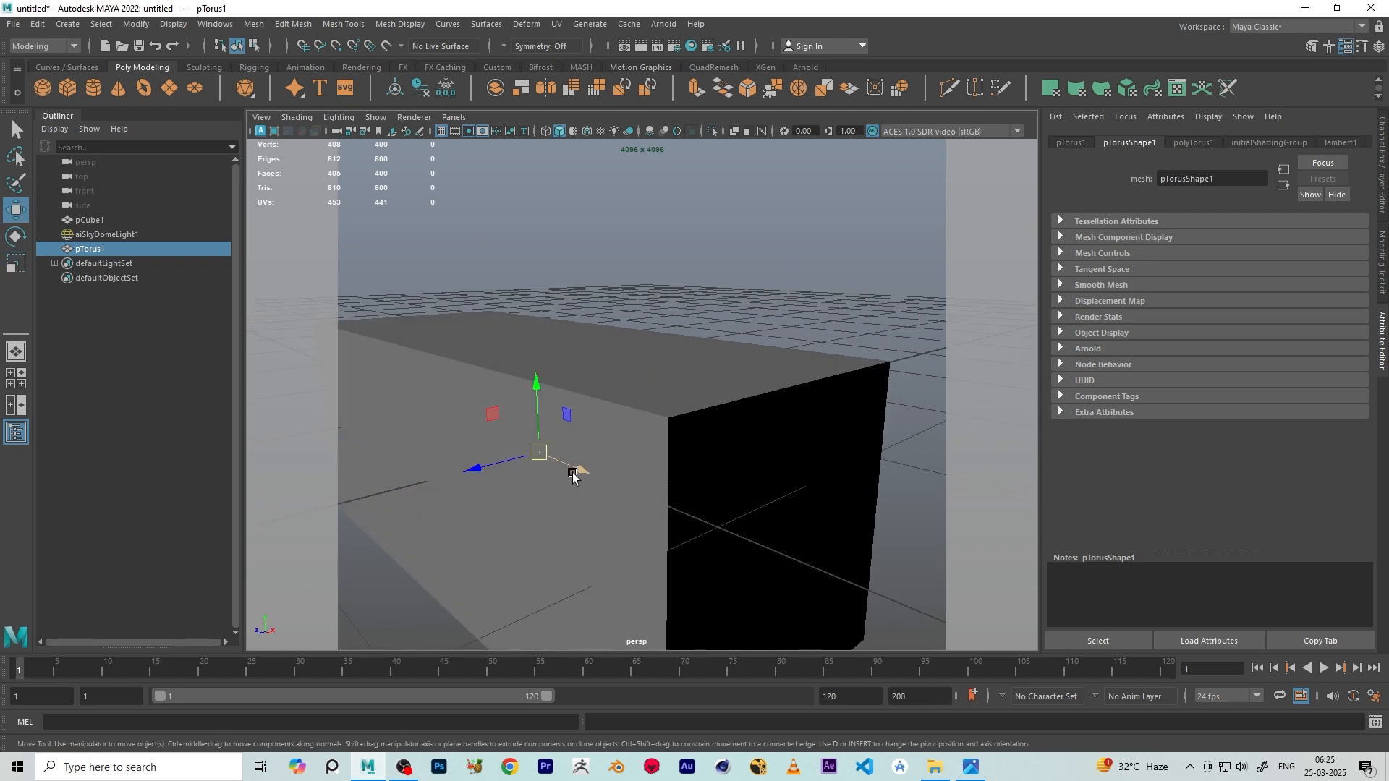
left_click_drag(577, 474, 707, 515)
scroll(764, 516, "down", 5)
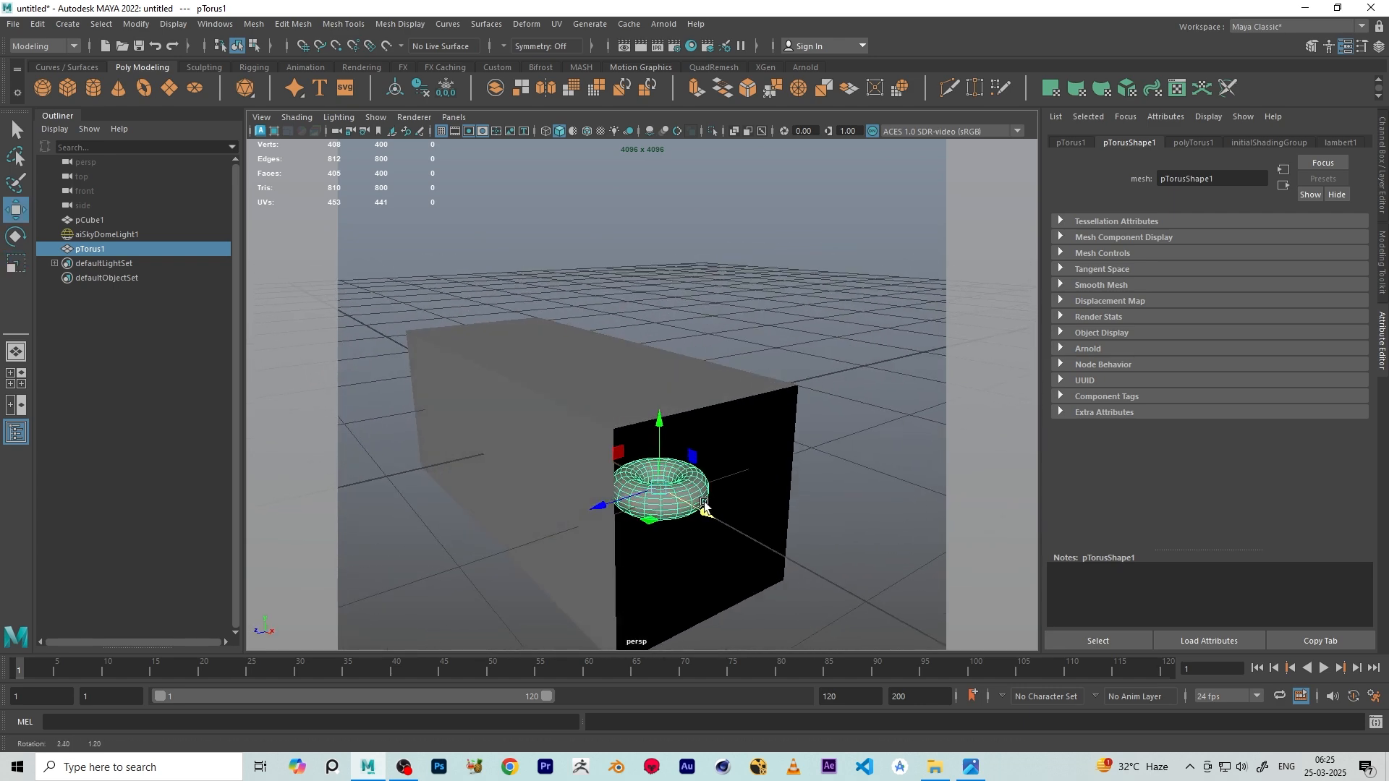
Add a polygon cone, scale it down uniformly to about 0.28 and position it inside the box, behind the torus and off to one side
left_click(118, 87)
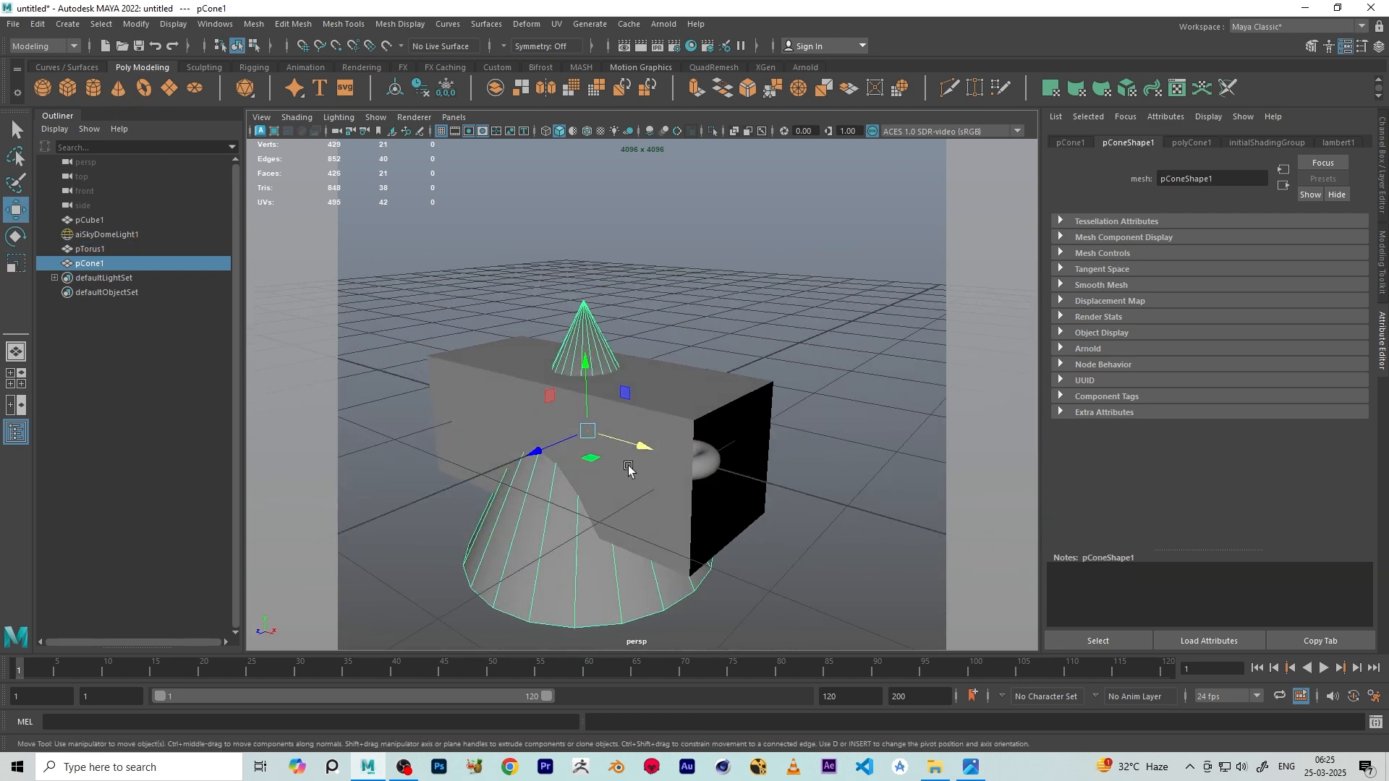
key("r")
left_click_drag(586, 432, 463, 403)
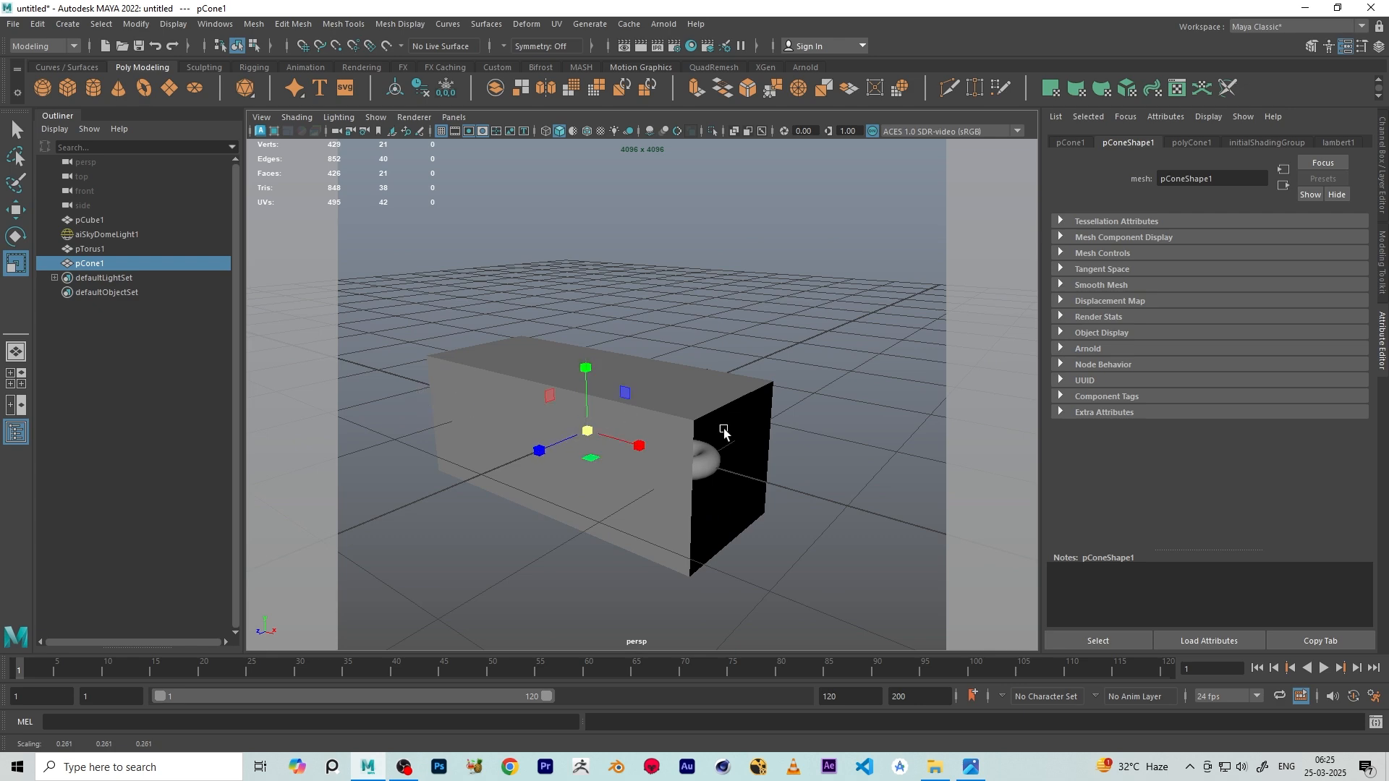
left_click_drag(725, 431, 561, 441, "alt")
key("w")
left_click_drag(560, 441, 537, 469, "alt")
scroll(641, 457, "down", 5)
scroll(587, 439, "up", 6)
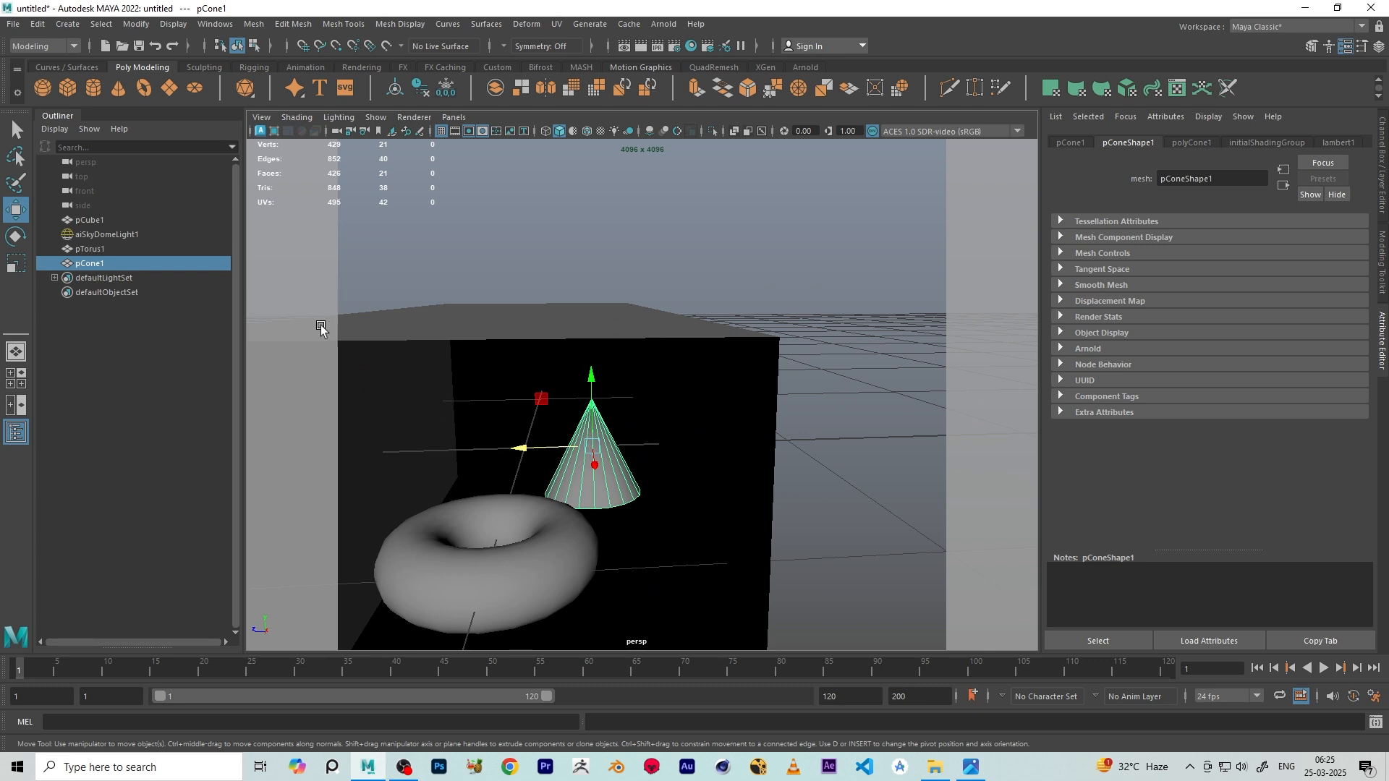
Add a polygon cube inside the box and scale it down uniformly to about 0.26
left_click(68, 89)
scroll(730, 427, "down", 6)
left_click_drag(691, 480, 748, 515, "alt")
scroll(671, 447, "up", 5)
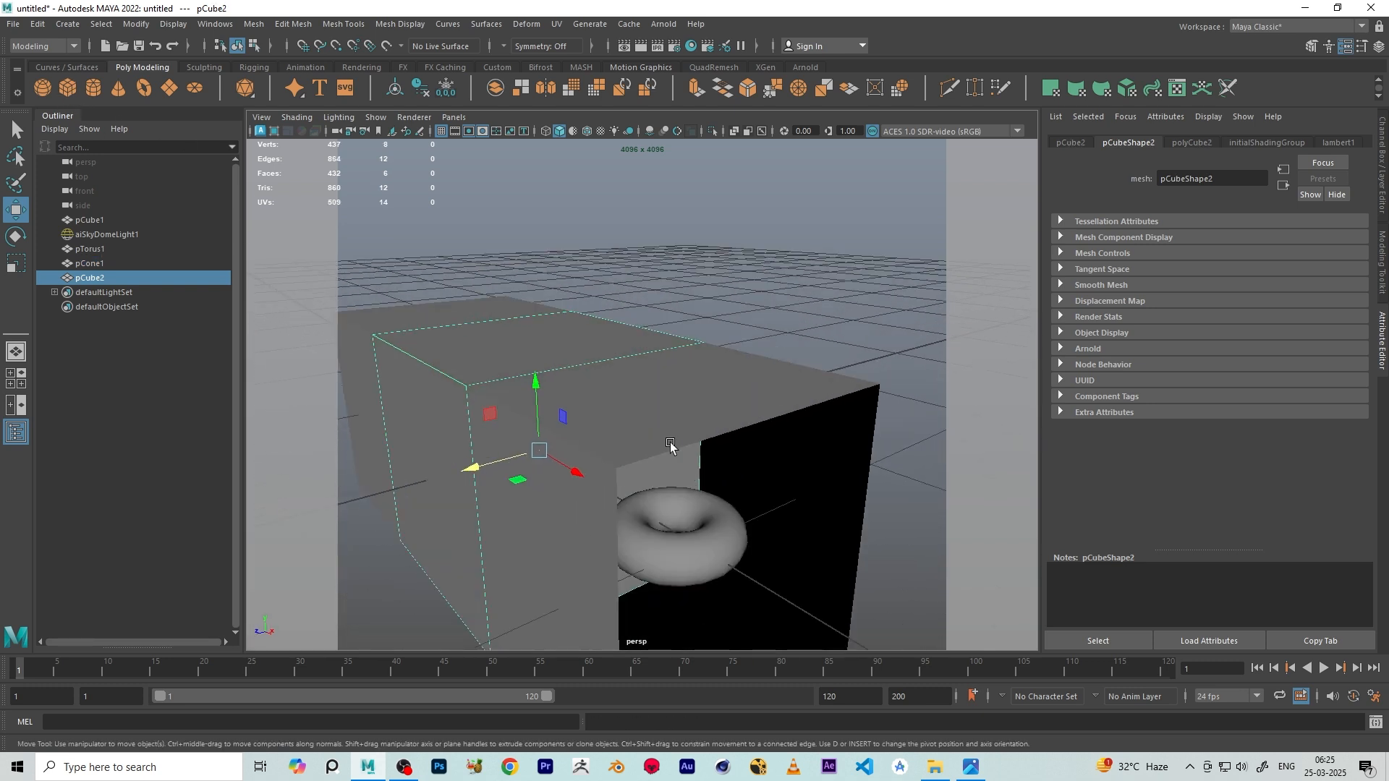
key("r")
left_click_drag(538, 449, 455, 433)
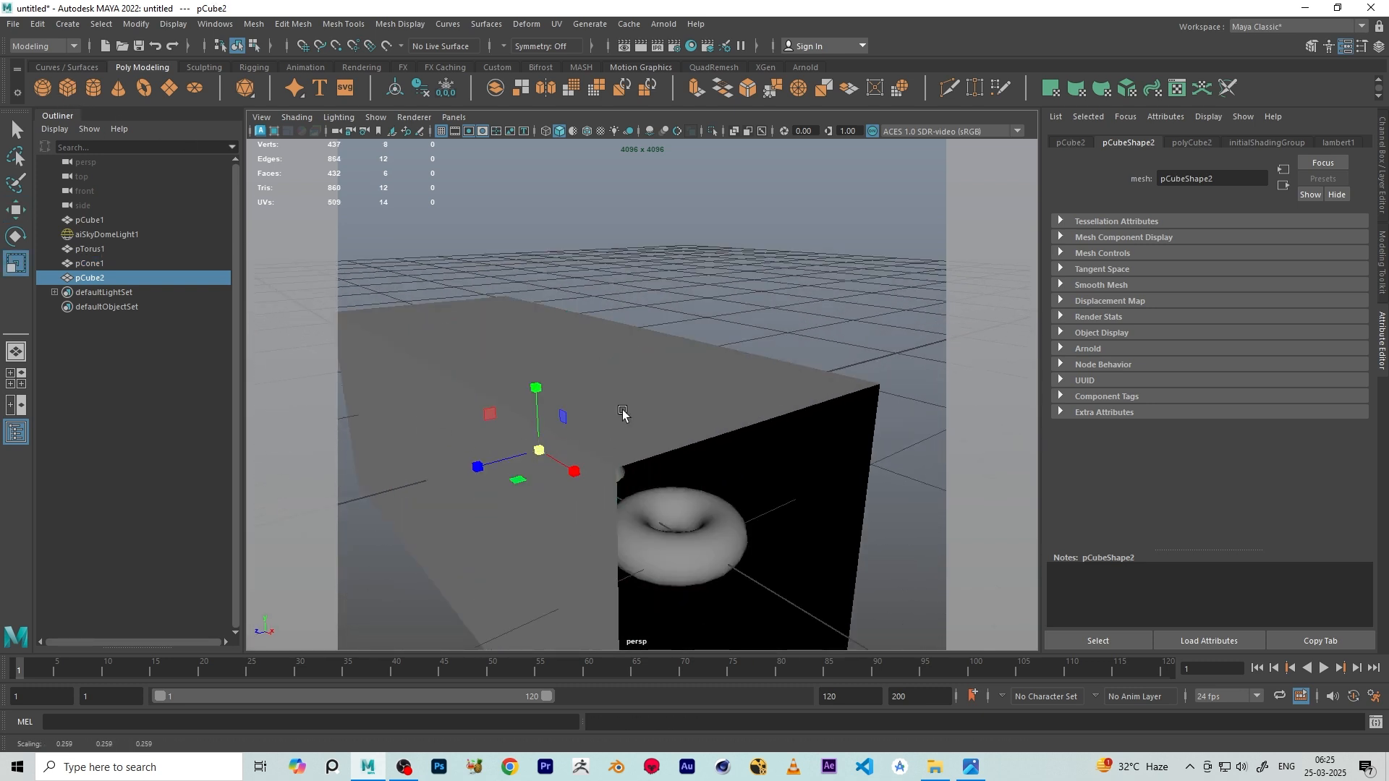
Move the small cube deeper into the box, behind the torus and on the opposite side from the cone
mouse_move(623, 413)
left_mouse_down("alt")
mouse_move(604, 396)
mouse_move(636, 399)
left_mouse_up("alt")
key("w")
left_click_drag(569, 457, 472, 416)
scroll(571, 432, "up", 4)
middle_click_drag(571, 432, 609, 358, "alt")
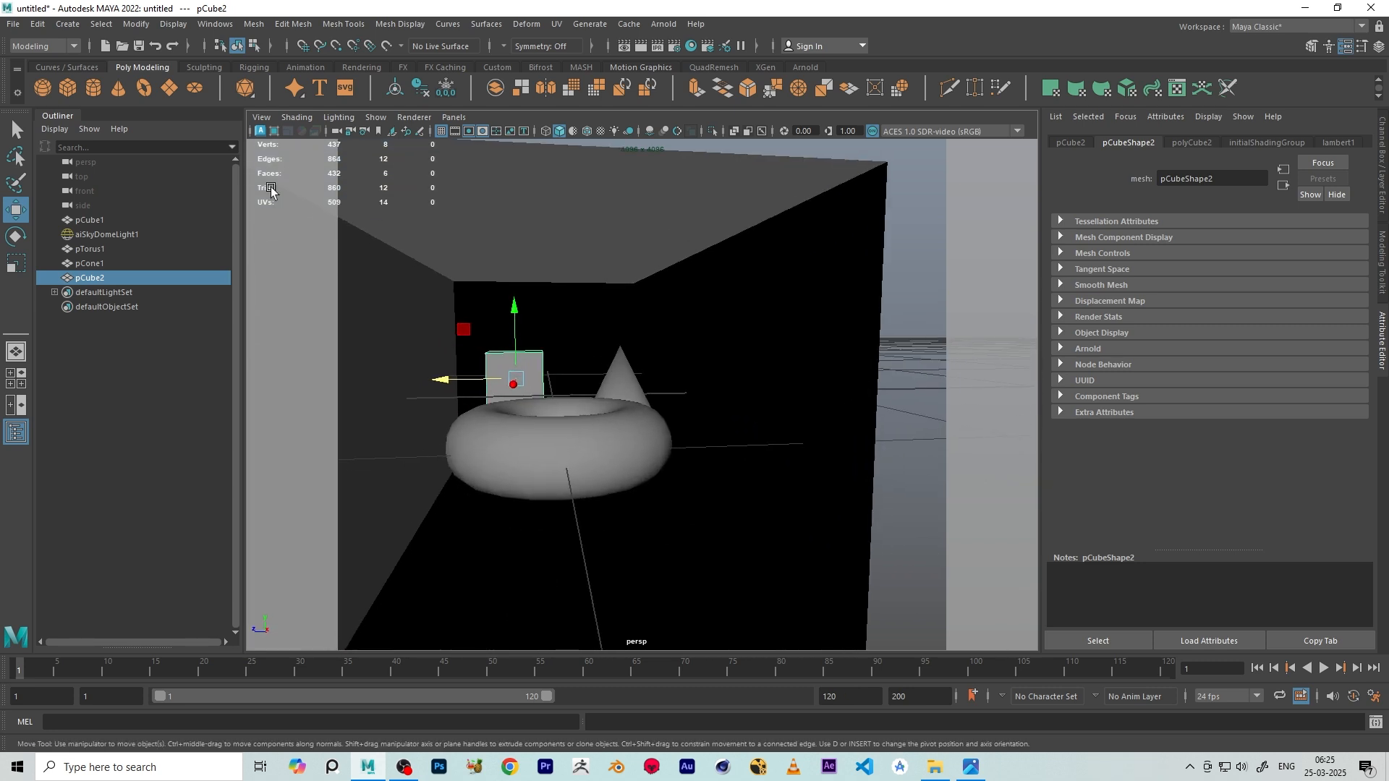
Restore the cameraView1 bookmark, then shift the torus and cone sideways away from each other so they no longer overlap
left_click(382, 135)
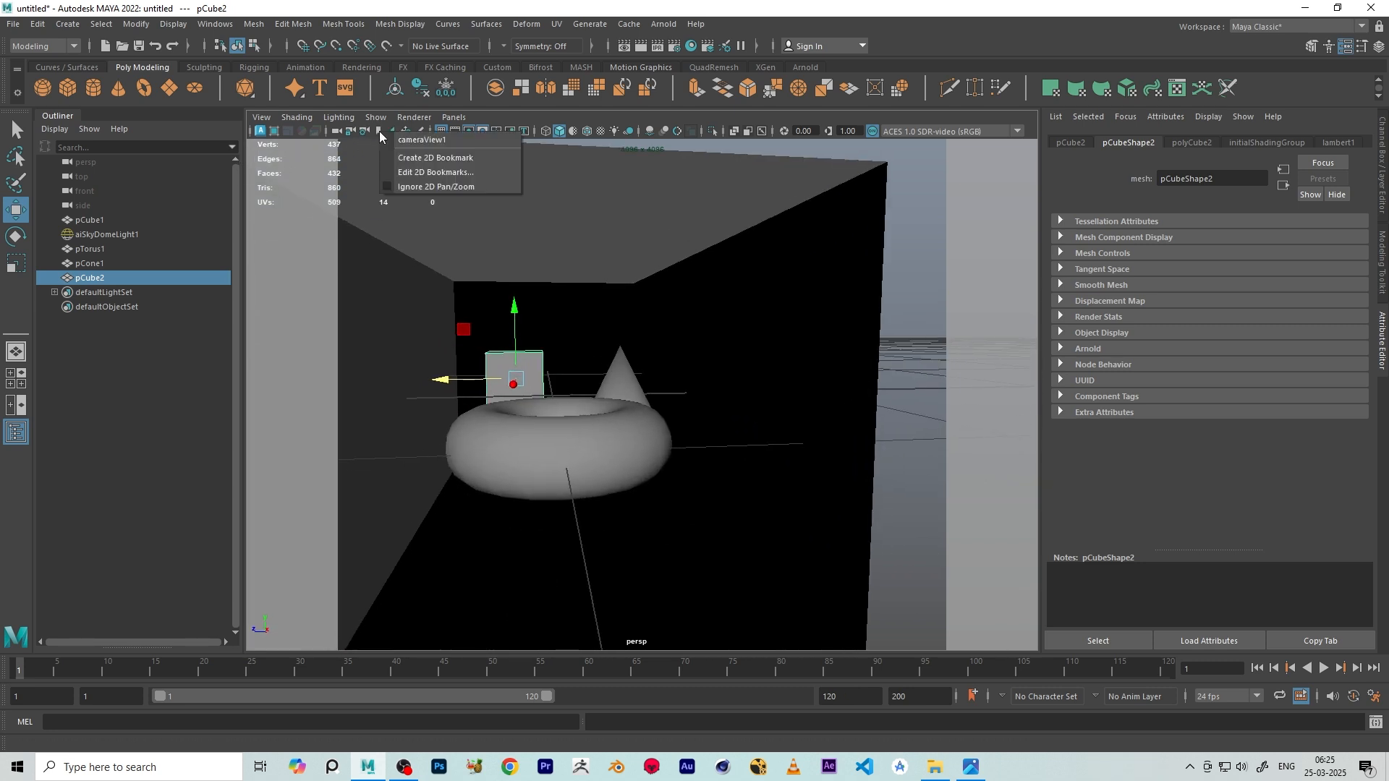
left_click(425, 142)
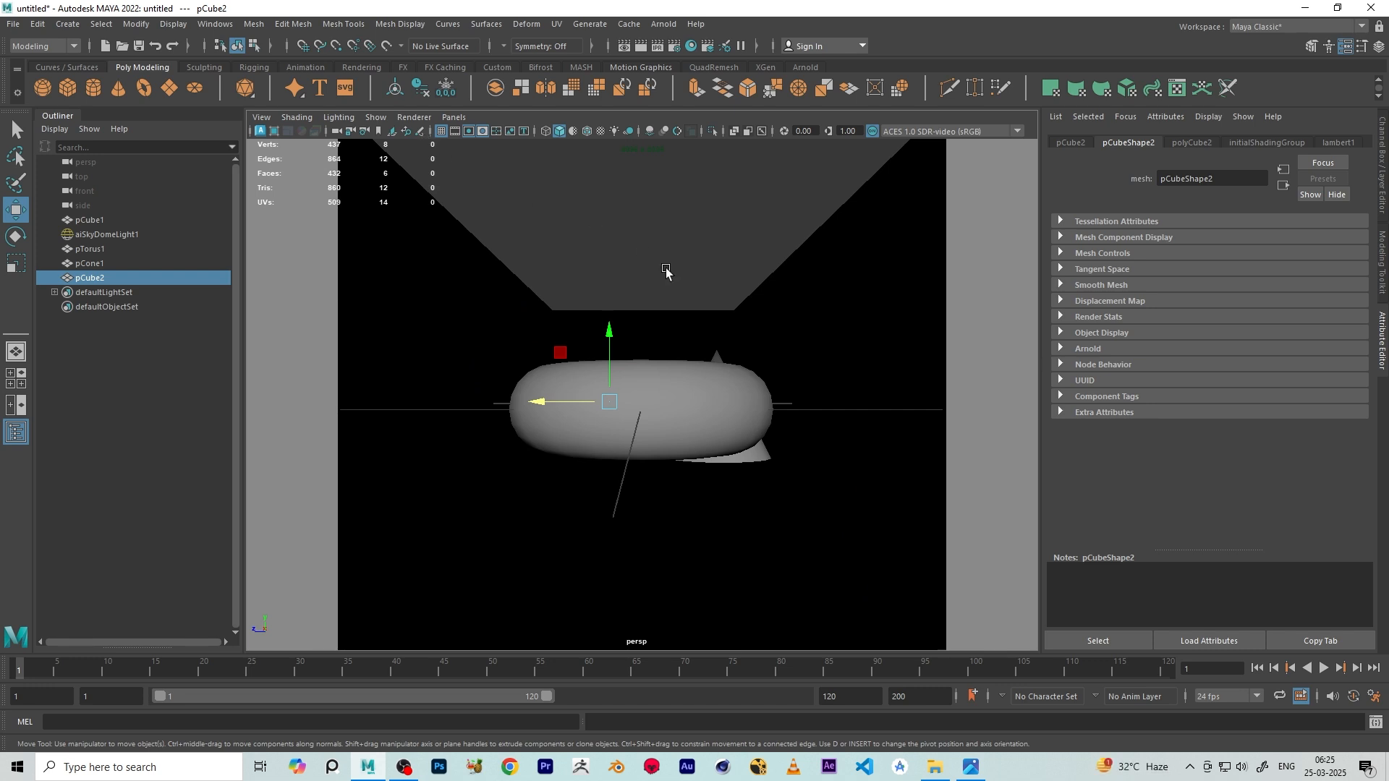
left_click(703, 407)
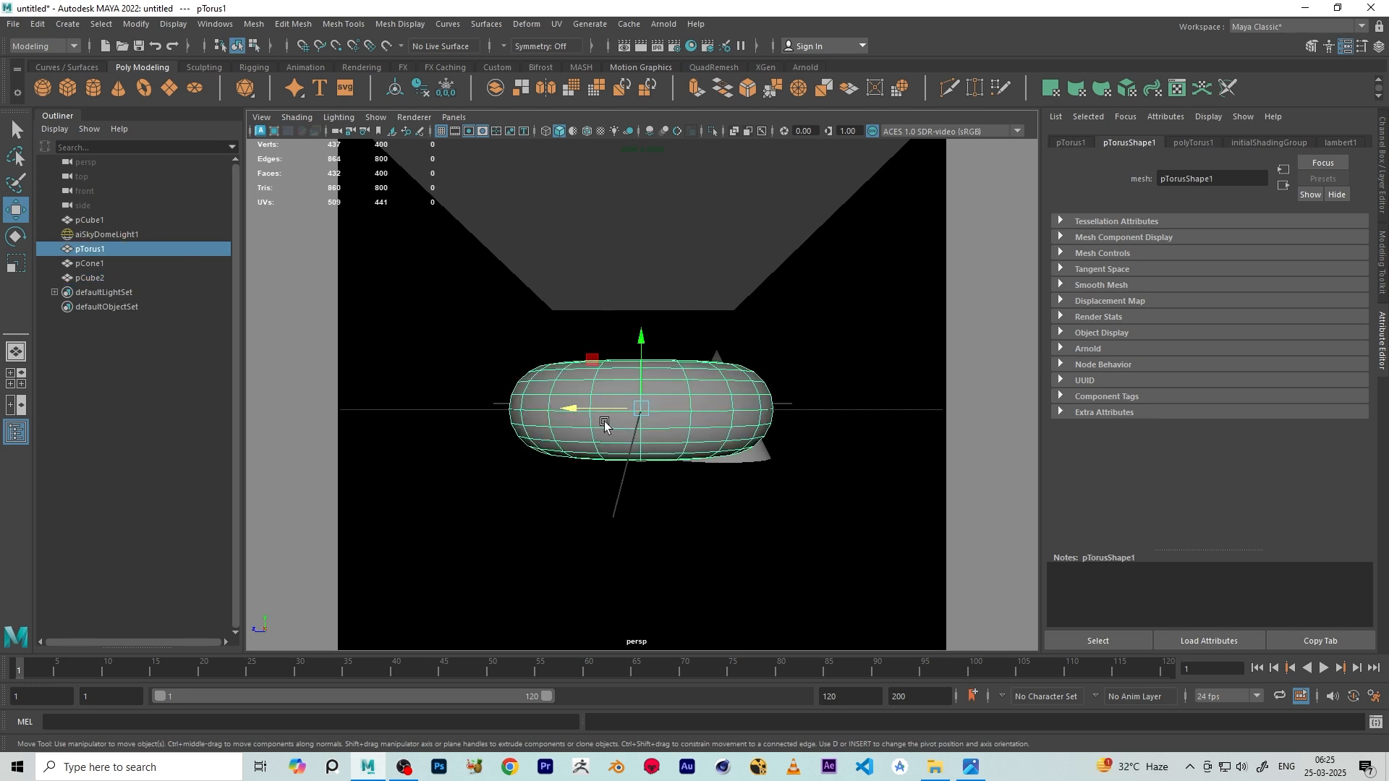
left_click_drag(610, 405, 501, 403)
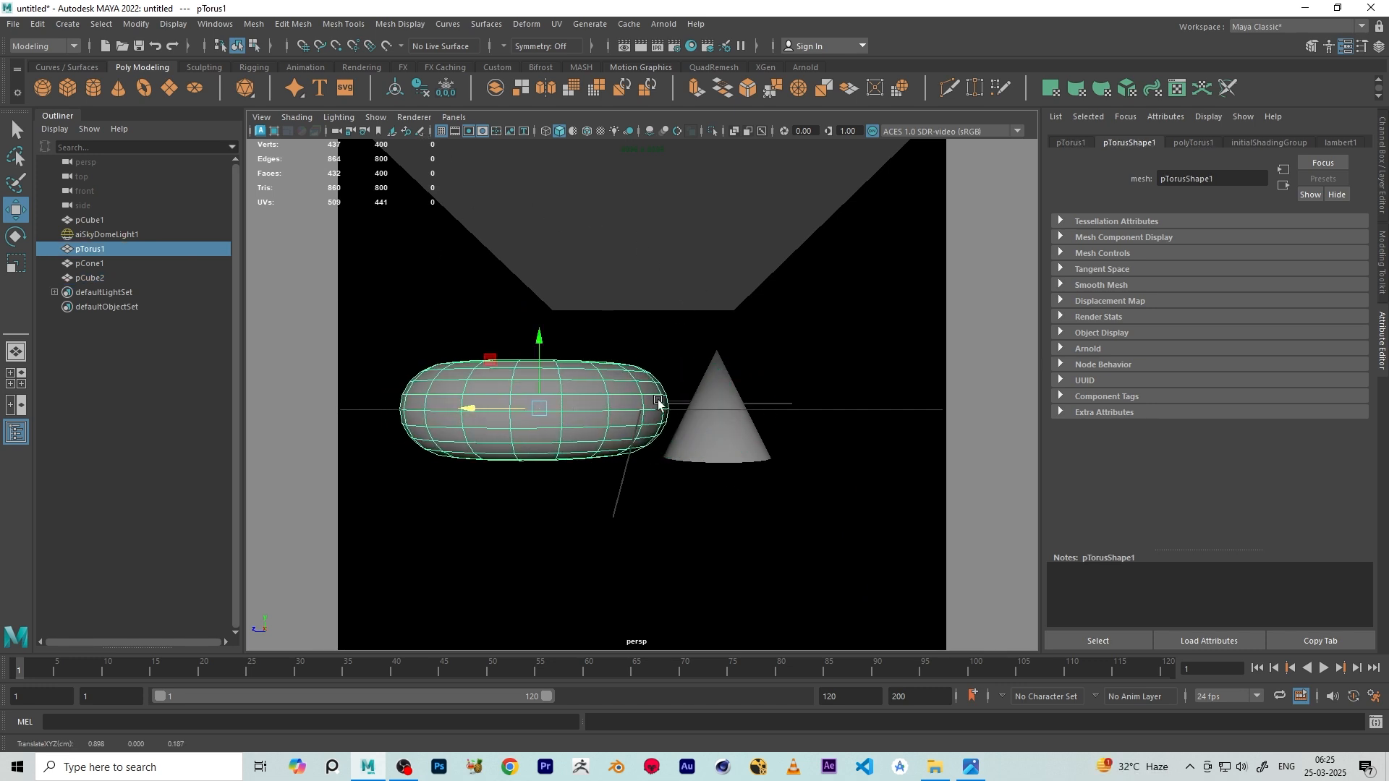
left_click(710, 402)
left_click_drag(682, 405, 699, 408)
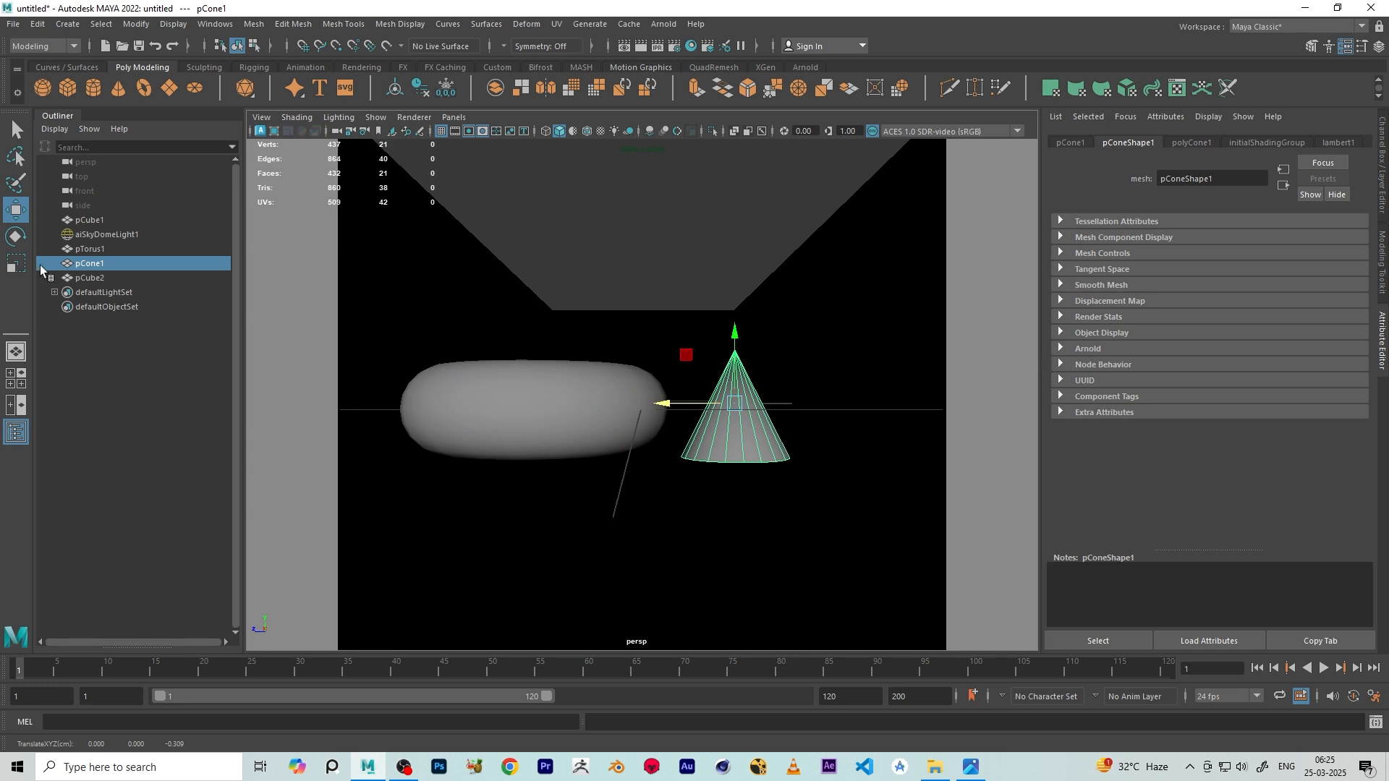
Raise the small cube until it shows above the torus and nudge it slightly away from the cone
left_click(83, 278)
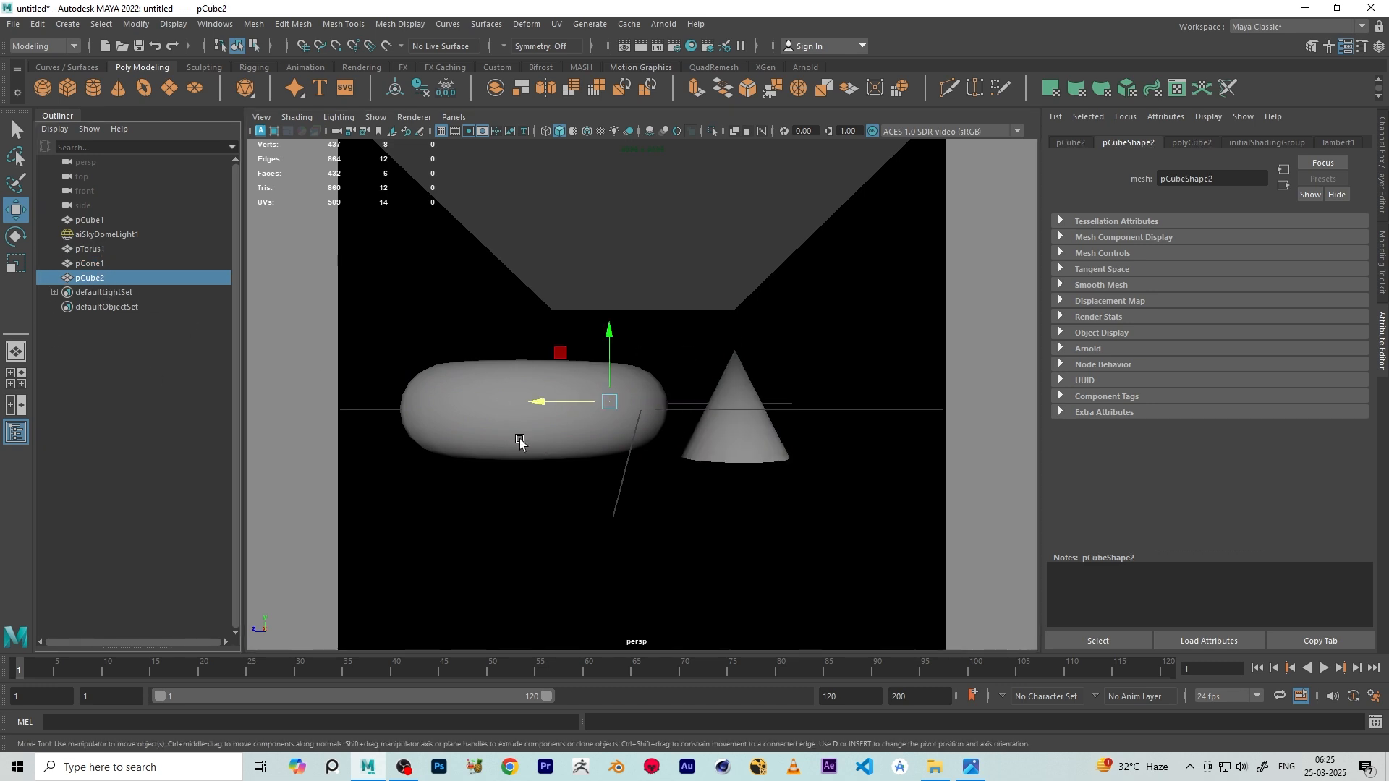
left_click_drag(609, 338, 616, 287)
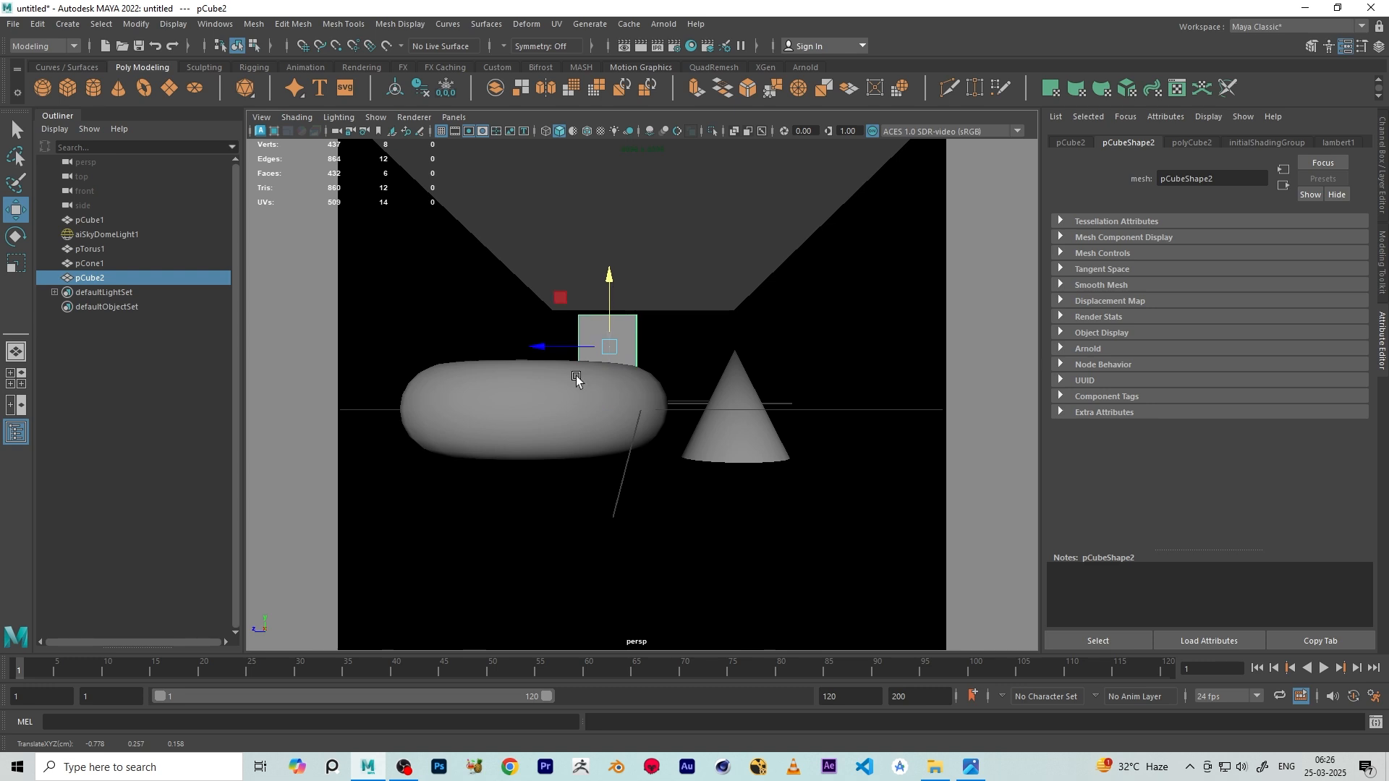
left_click_drag(572, 349, 567, 349)
left_click(730, 399)
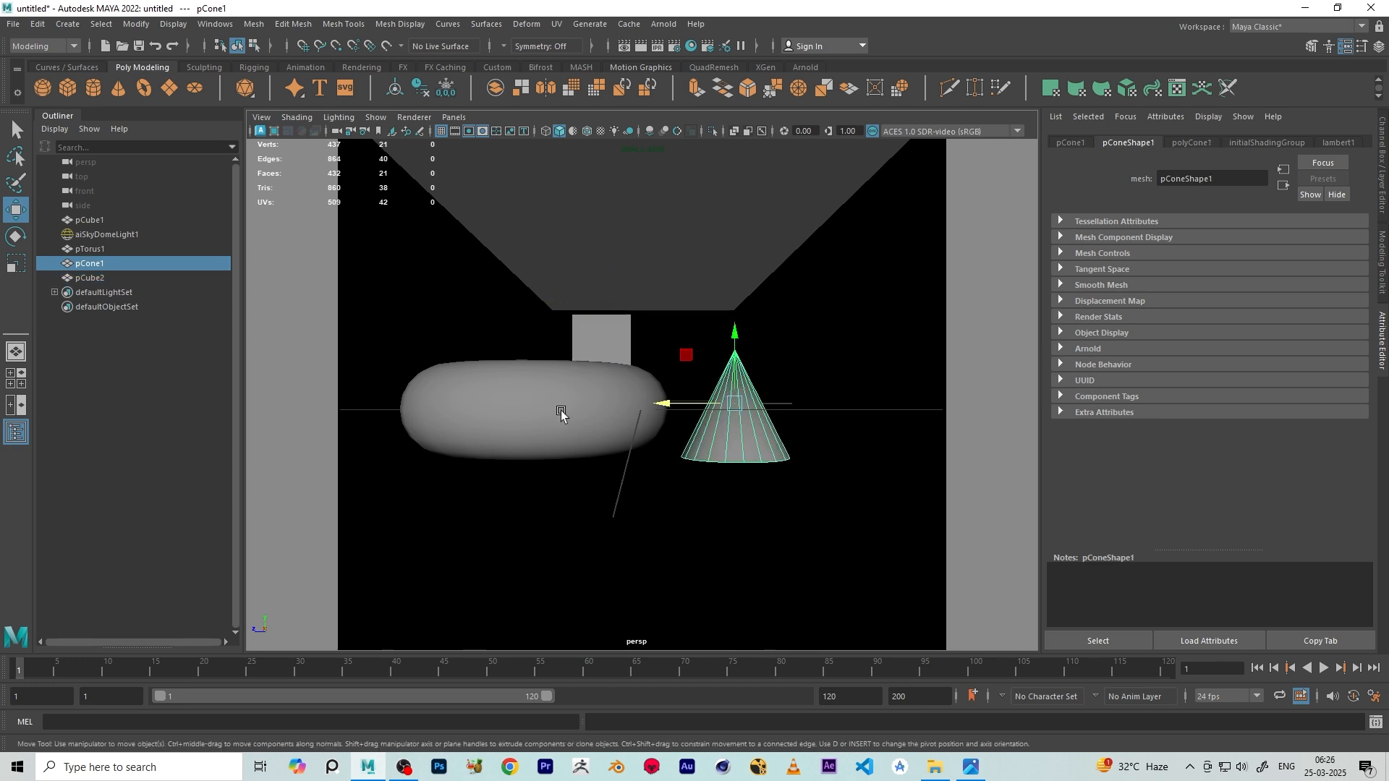
left_click(546, 415)
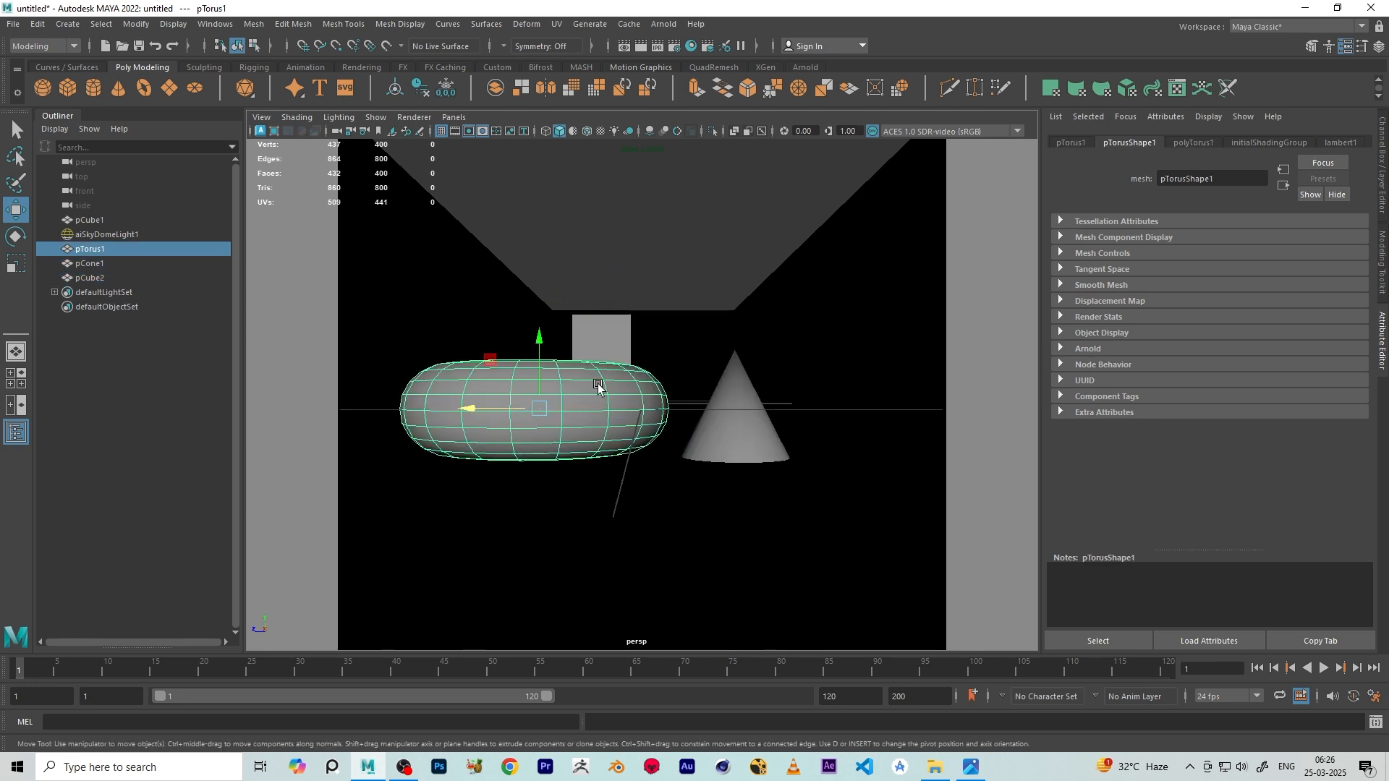
left_click(738, 383)
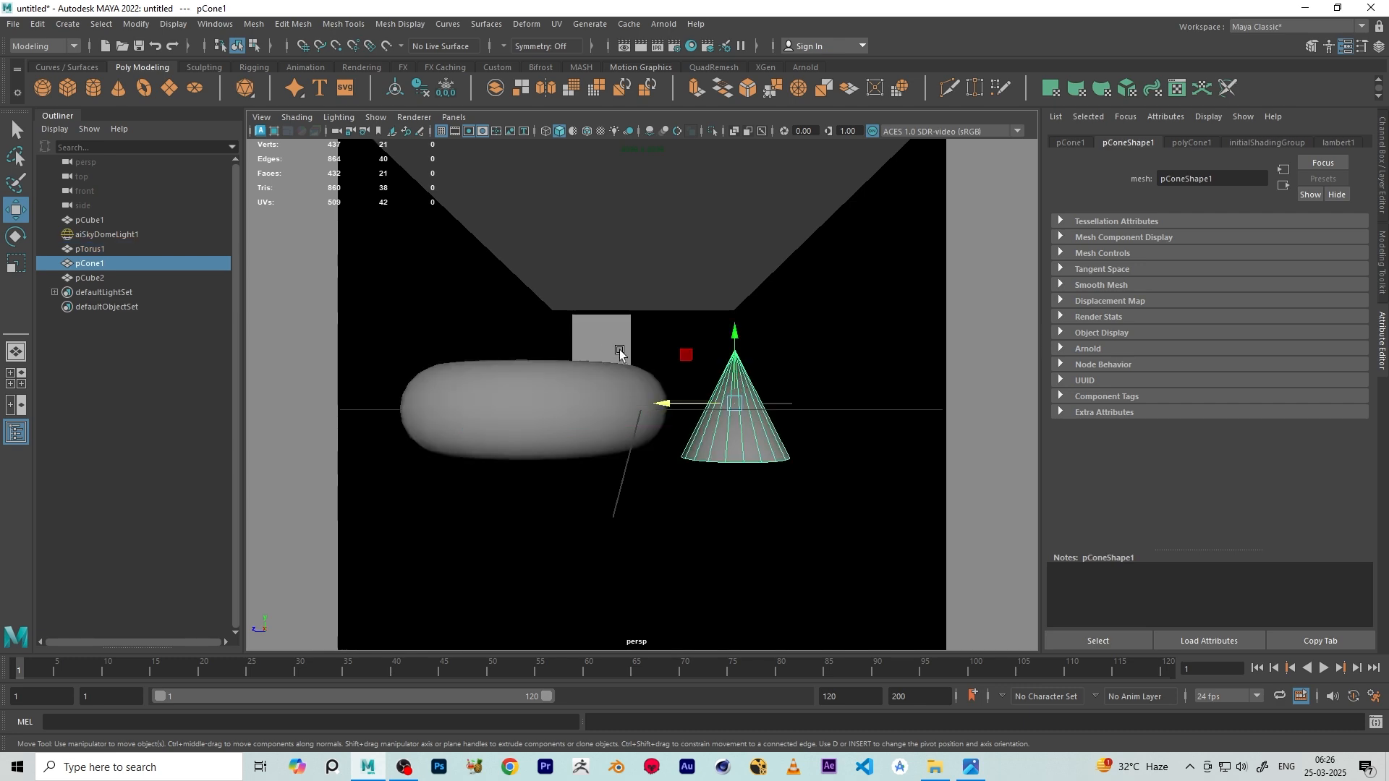
left_click(613, 341)
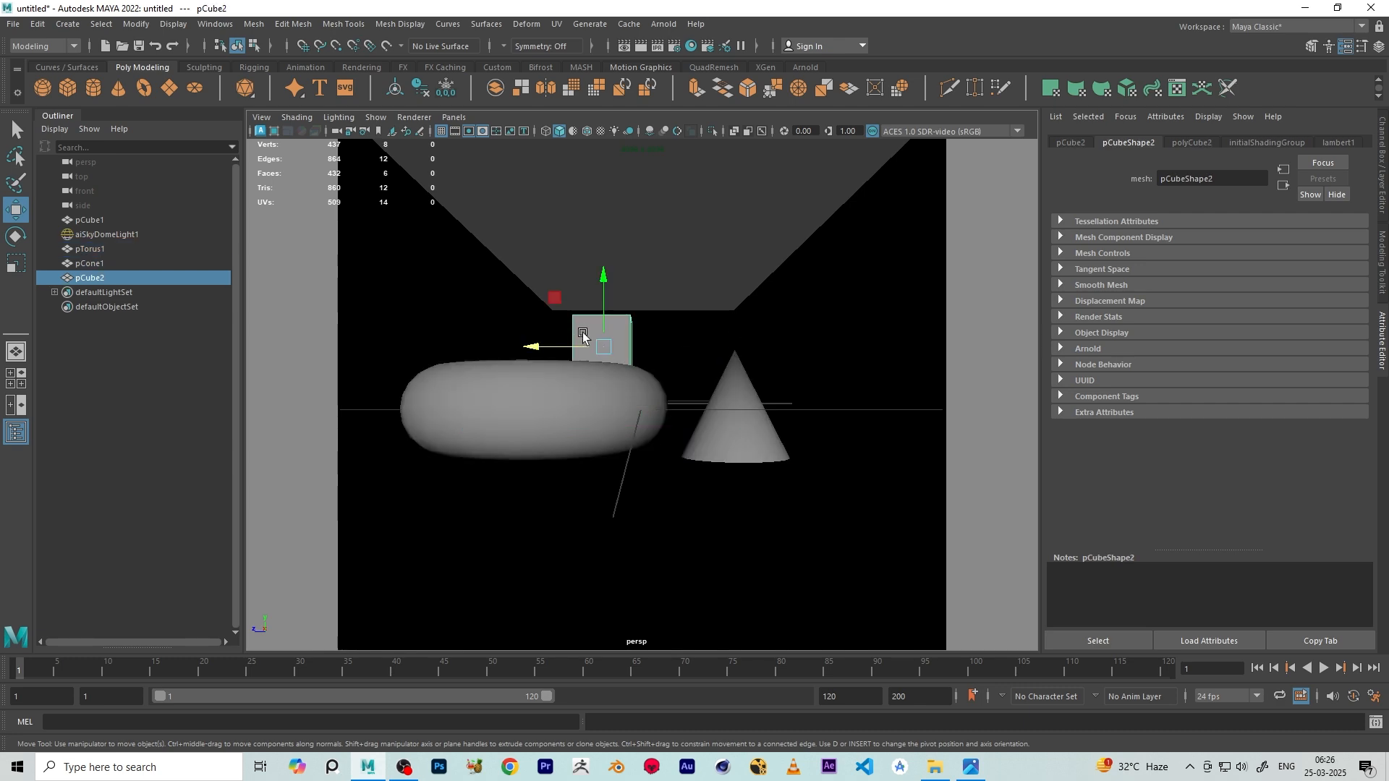
Render the perspective view with Arnold and examine the whole square image of the box interior
left_click(661, 24)
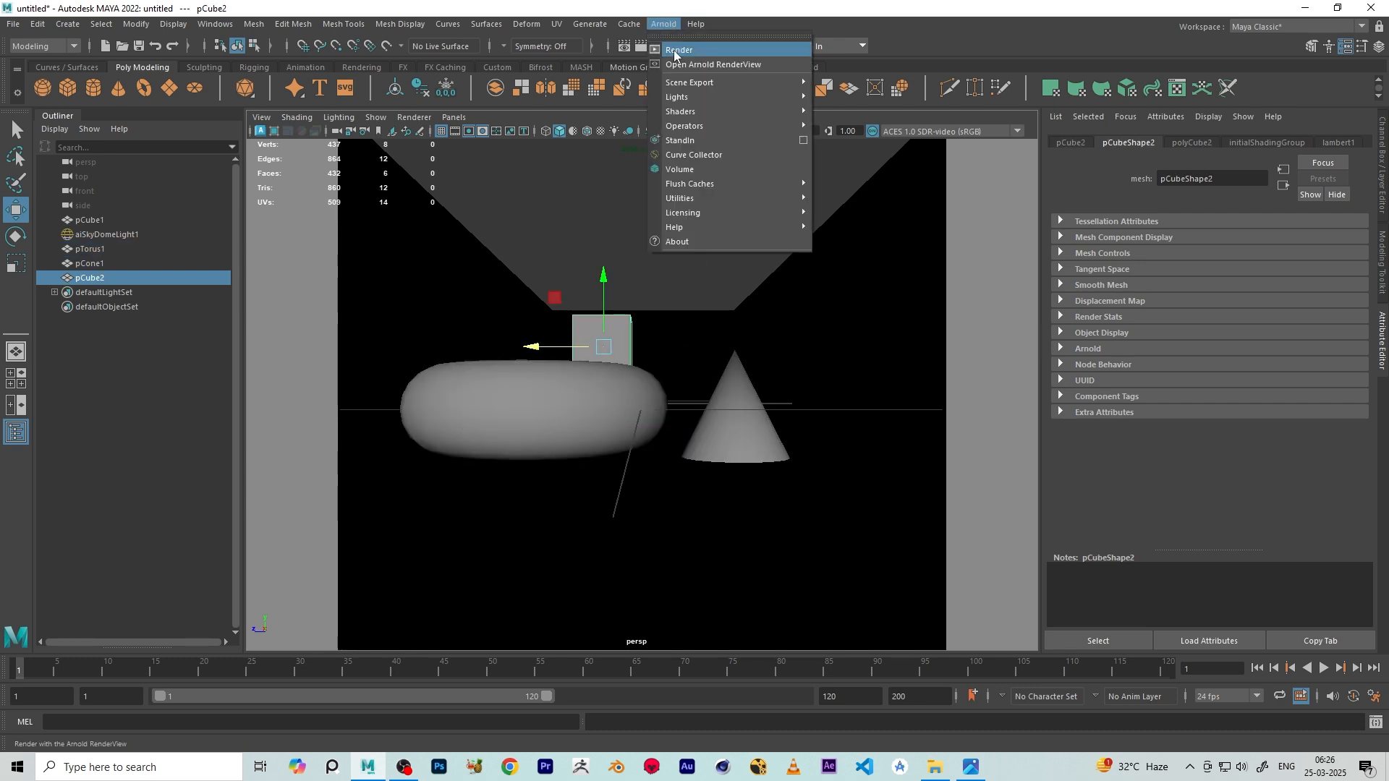
left_click(674, 50)
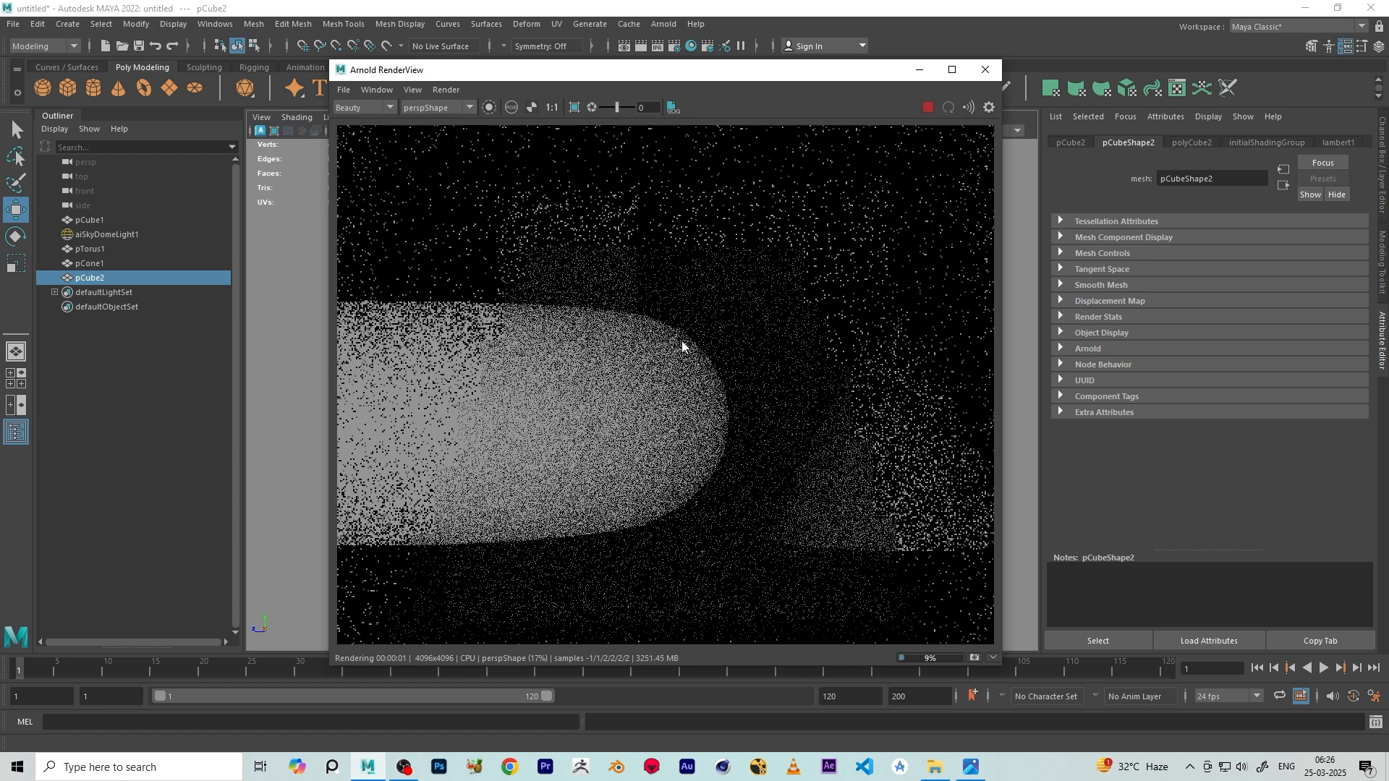
scroll(700, 406, "down", 6)
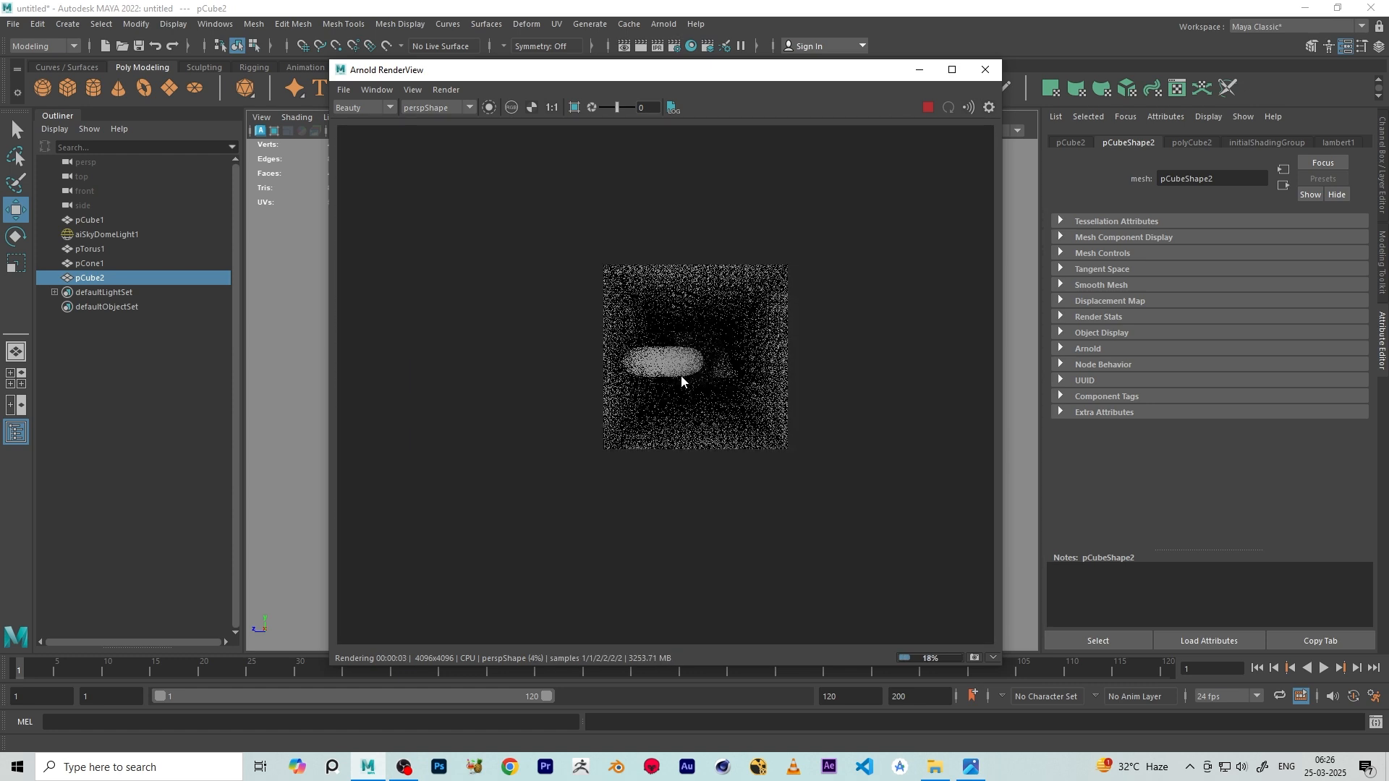
scroll(680, 383, "down", 2)
scroll(695, 321, "up", 3)
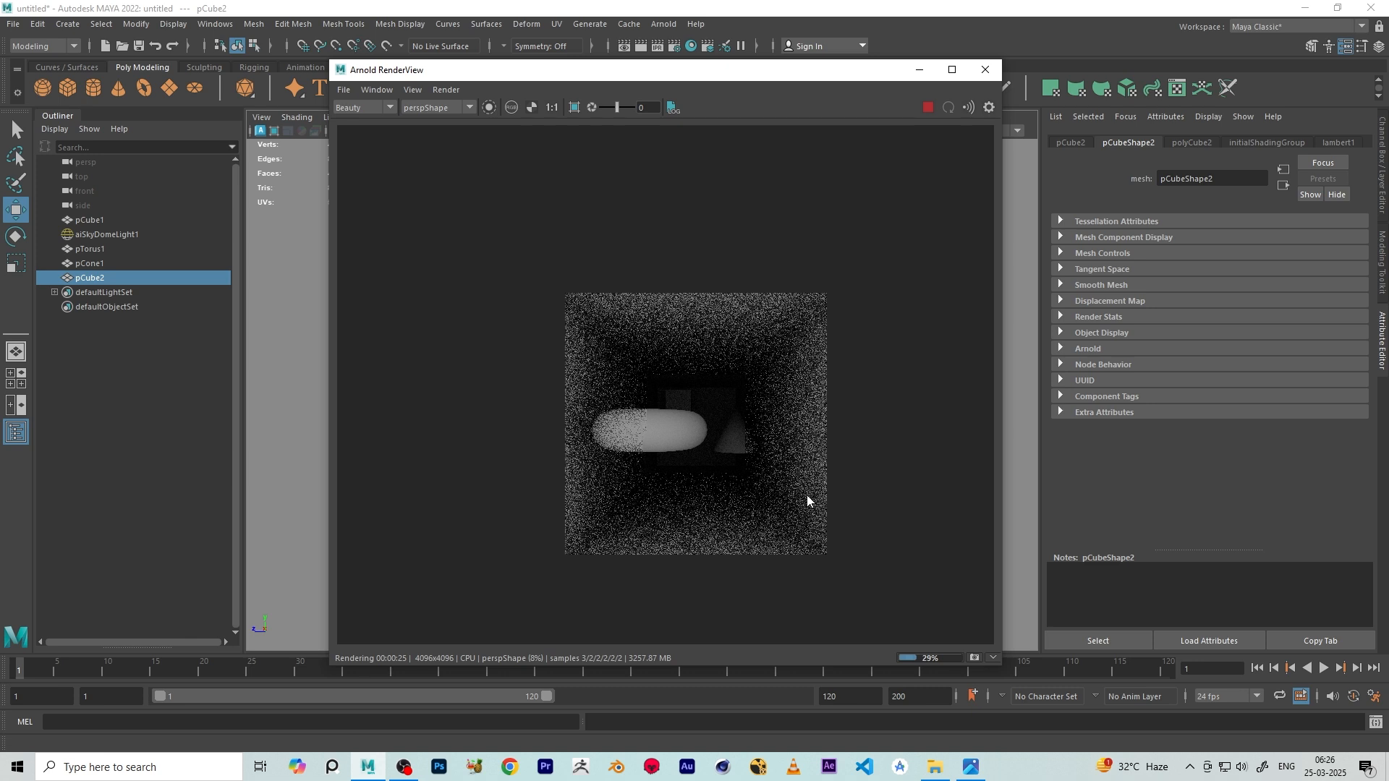
Check the test resolution options of the render view and close the render window
left_click(409, 89)
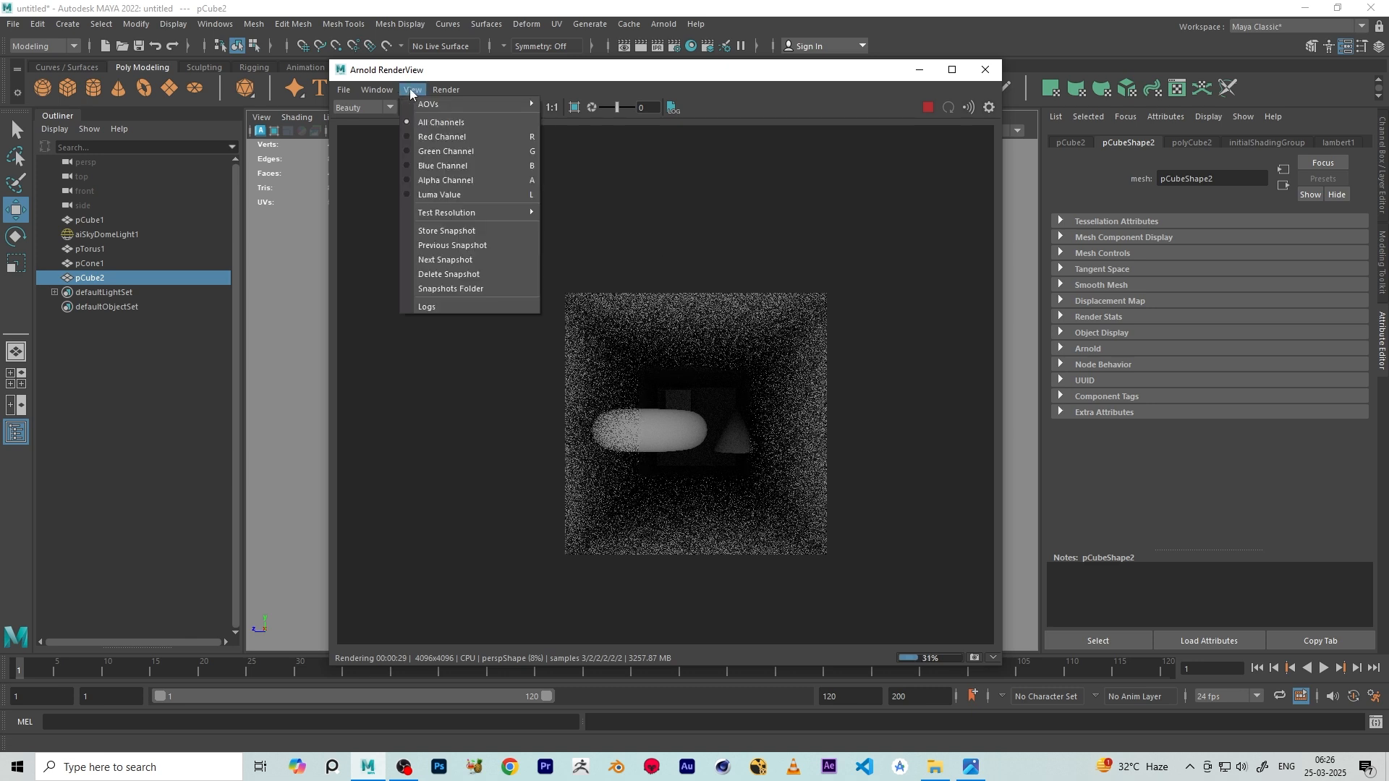
mouse_move(434, 215)
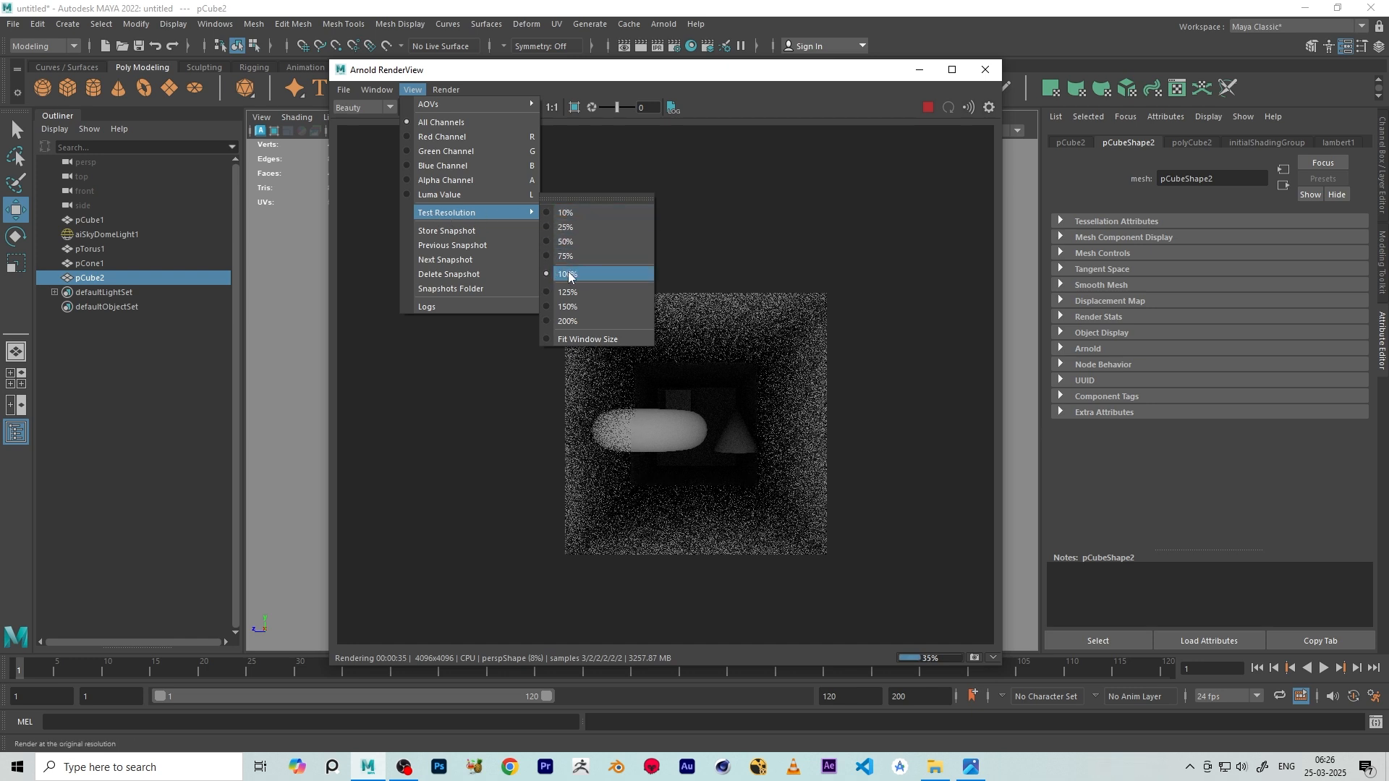
left_click(983, 72)
left_click(985, 70)
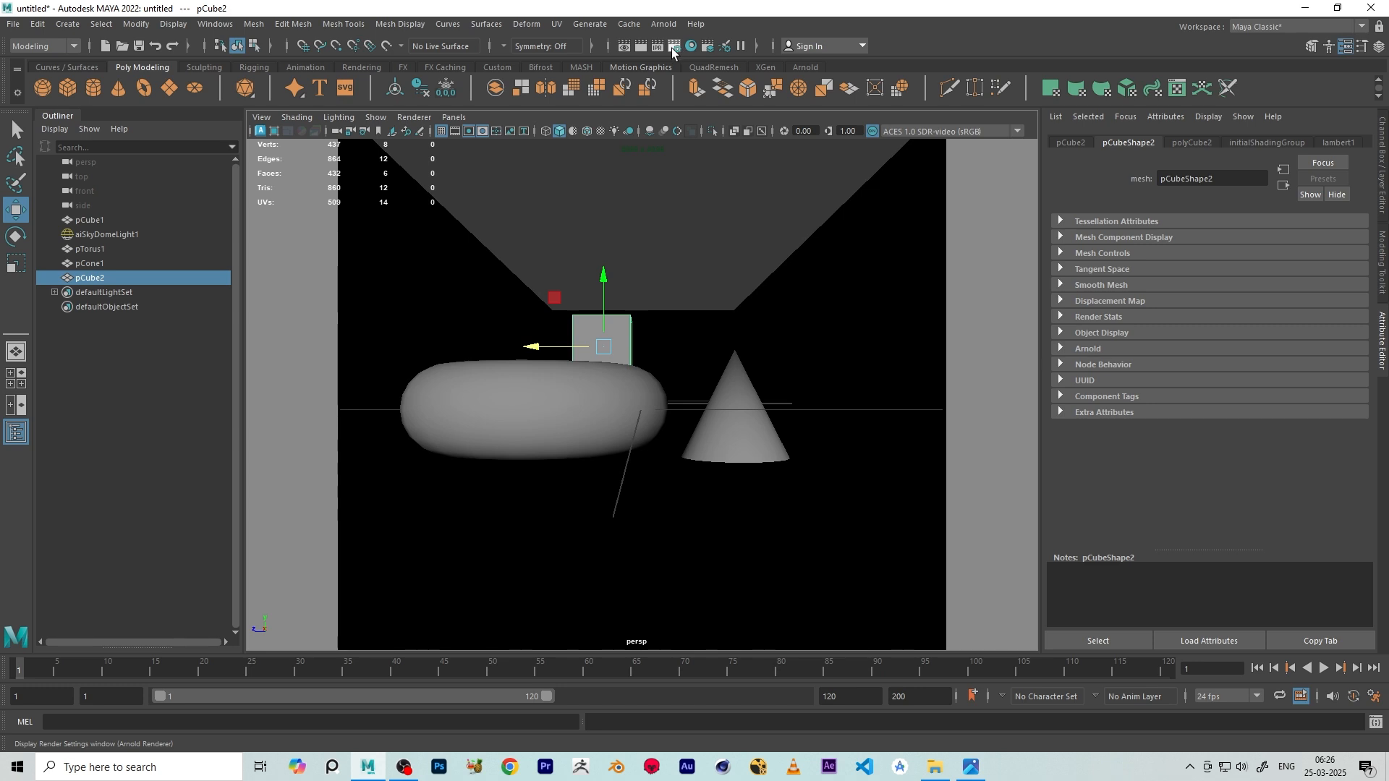
Review the image width and height in the render settings and close them without editing
left_click(673, 46)
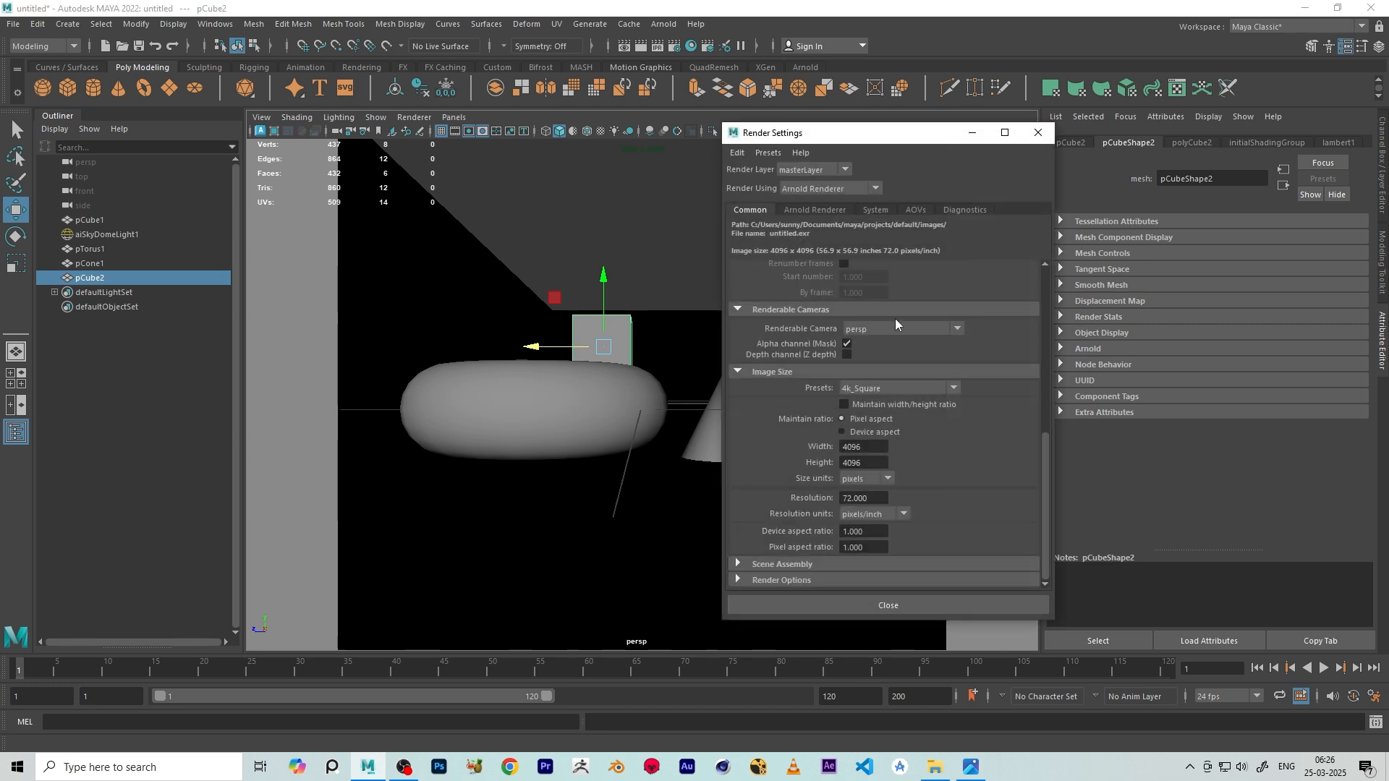
double_click(852, 464)
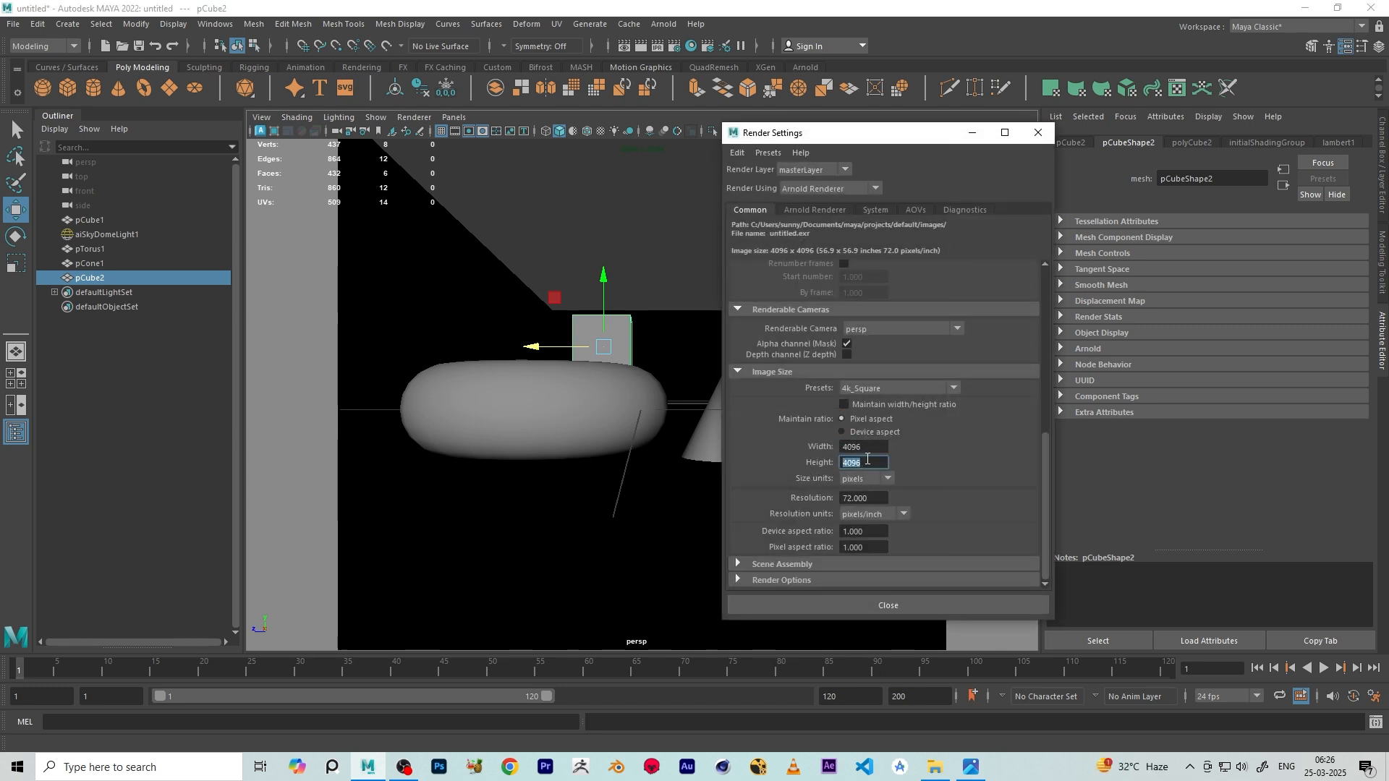
double_click(855, 447)
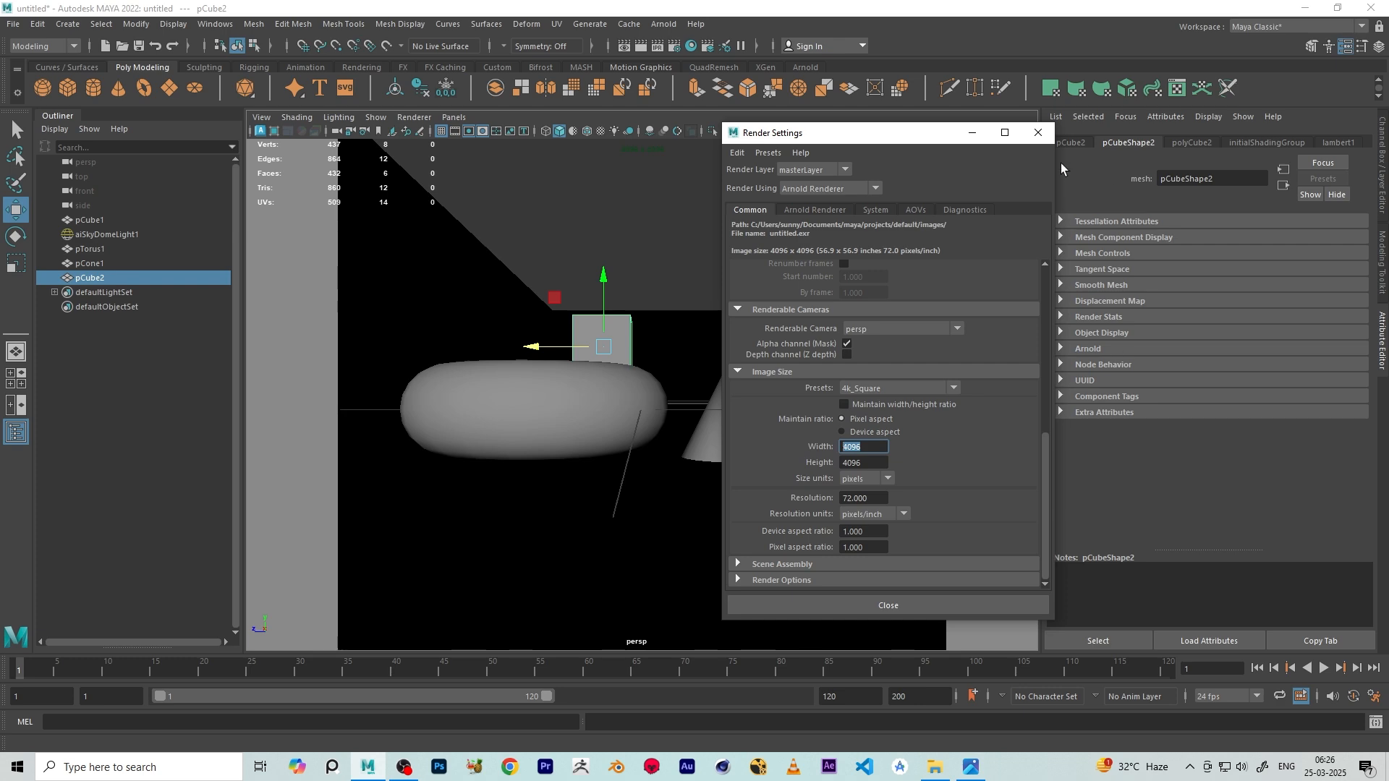
left_click(1036, 132)
Render the scene with Arnold again, set the test resolution to 25% and inspect the torus, cone and cube in the result
left_click(663, 24)
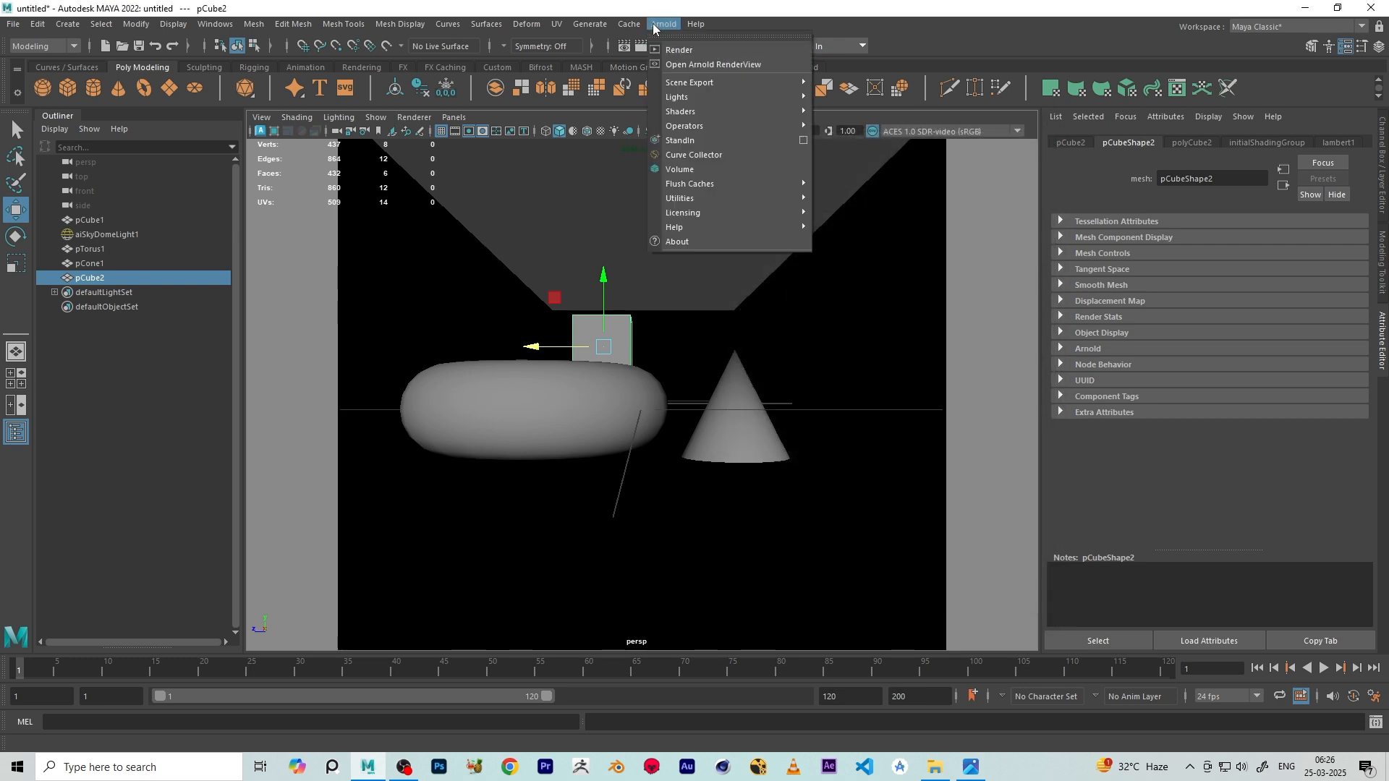
left_click(695, 52)
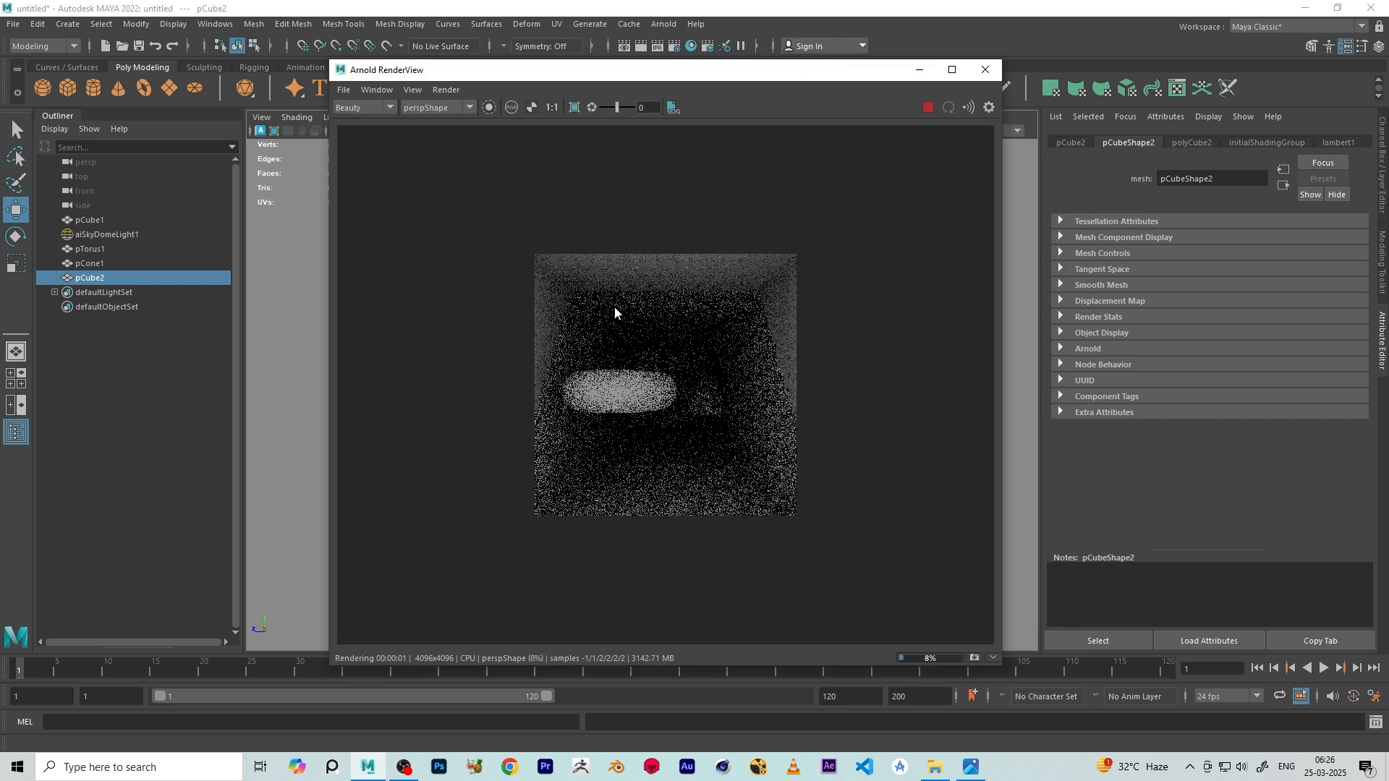
left_click(412, 89)
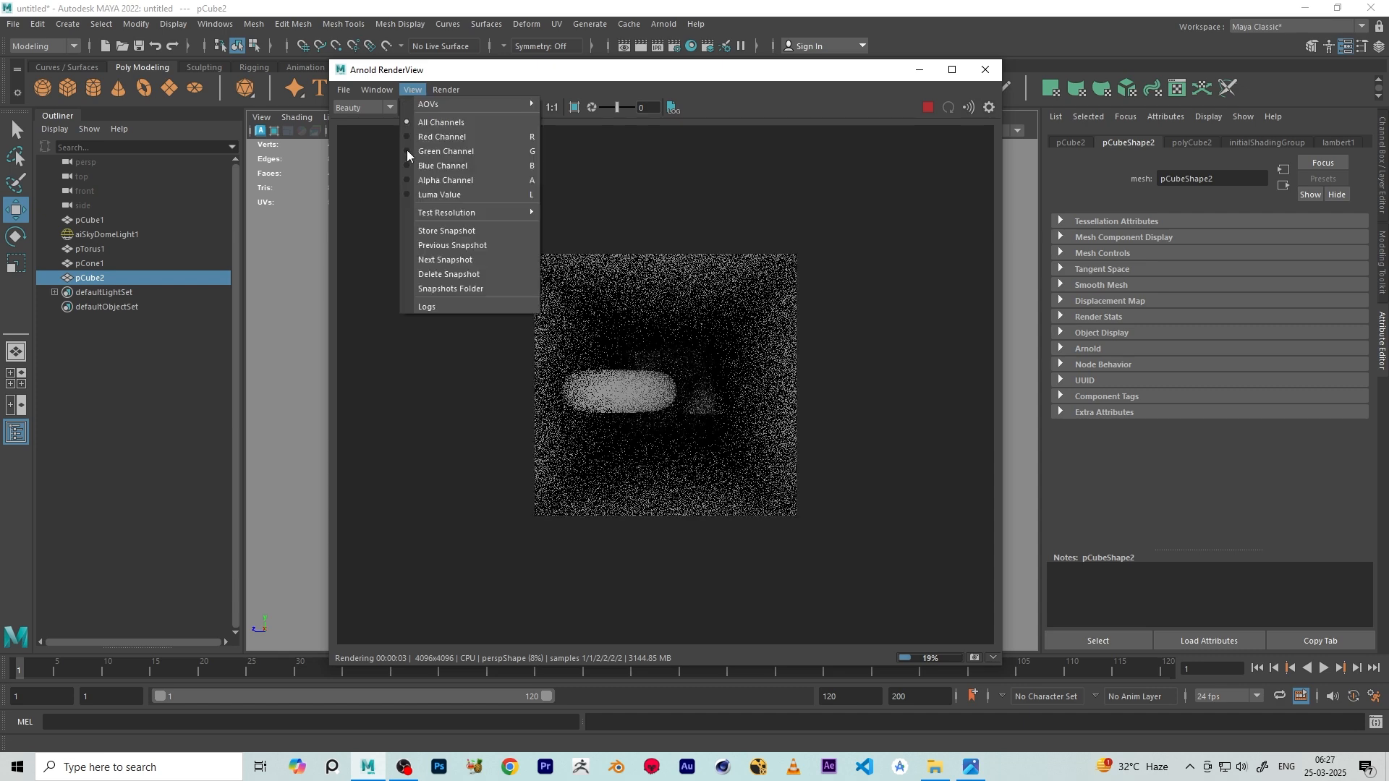
mouse_move(483, 212)
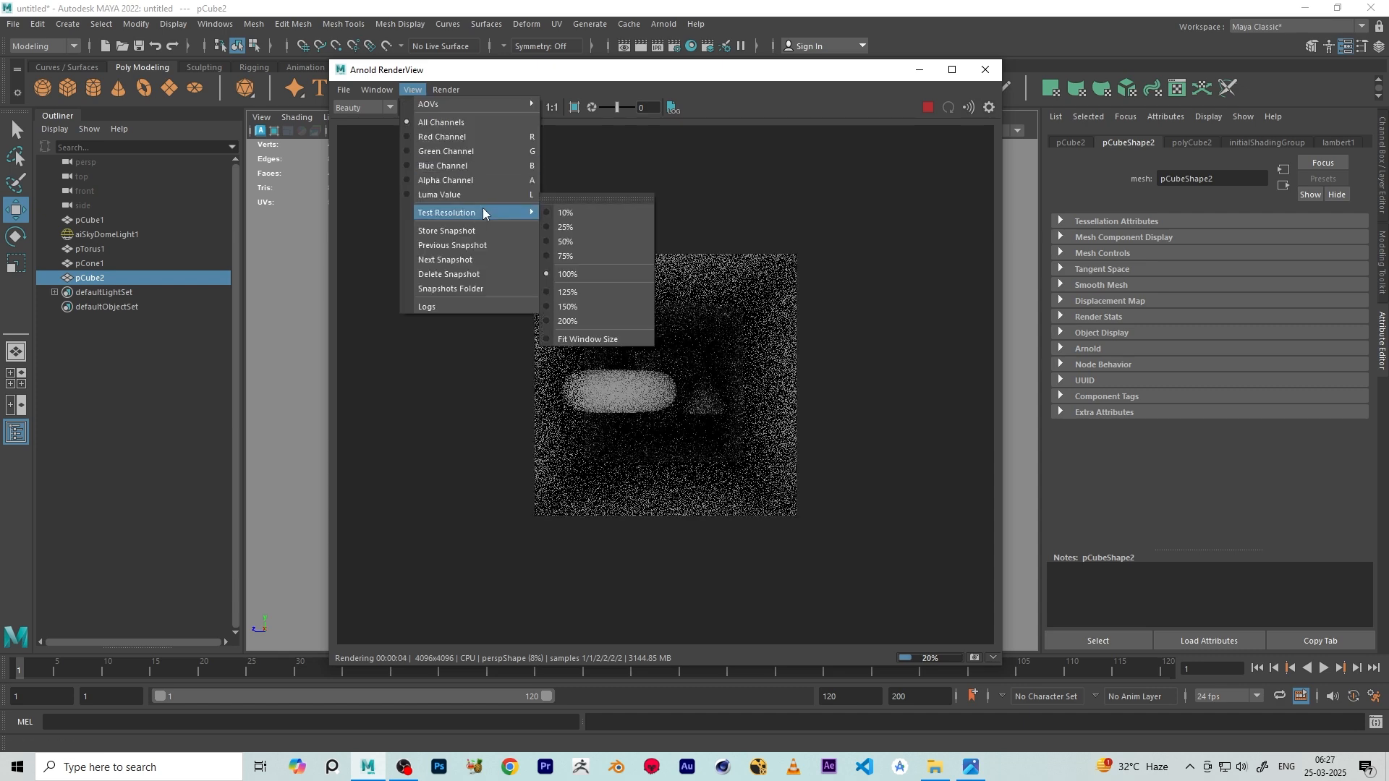
left_click(566, 228)
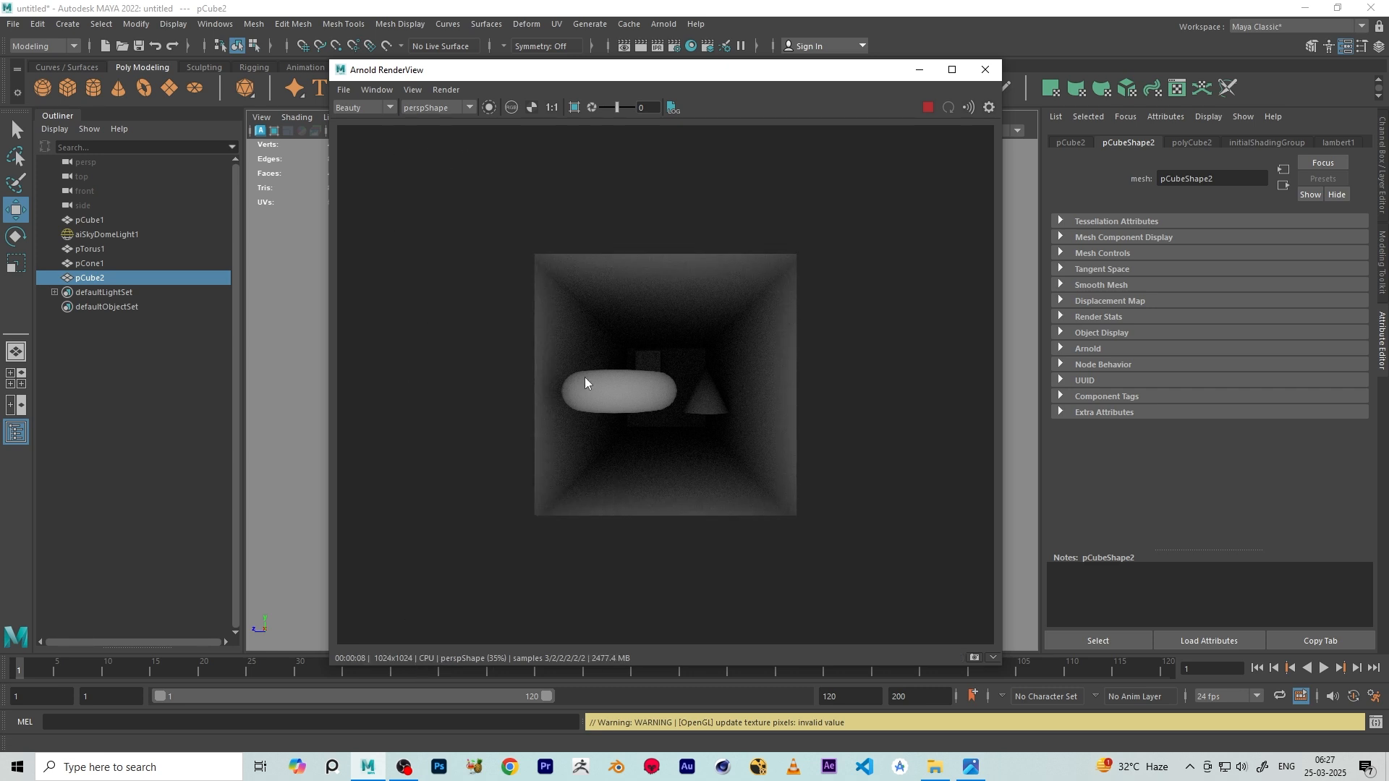
scroll(584, 382, "up", 3)
scroll(639, 379, "down", 3)
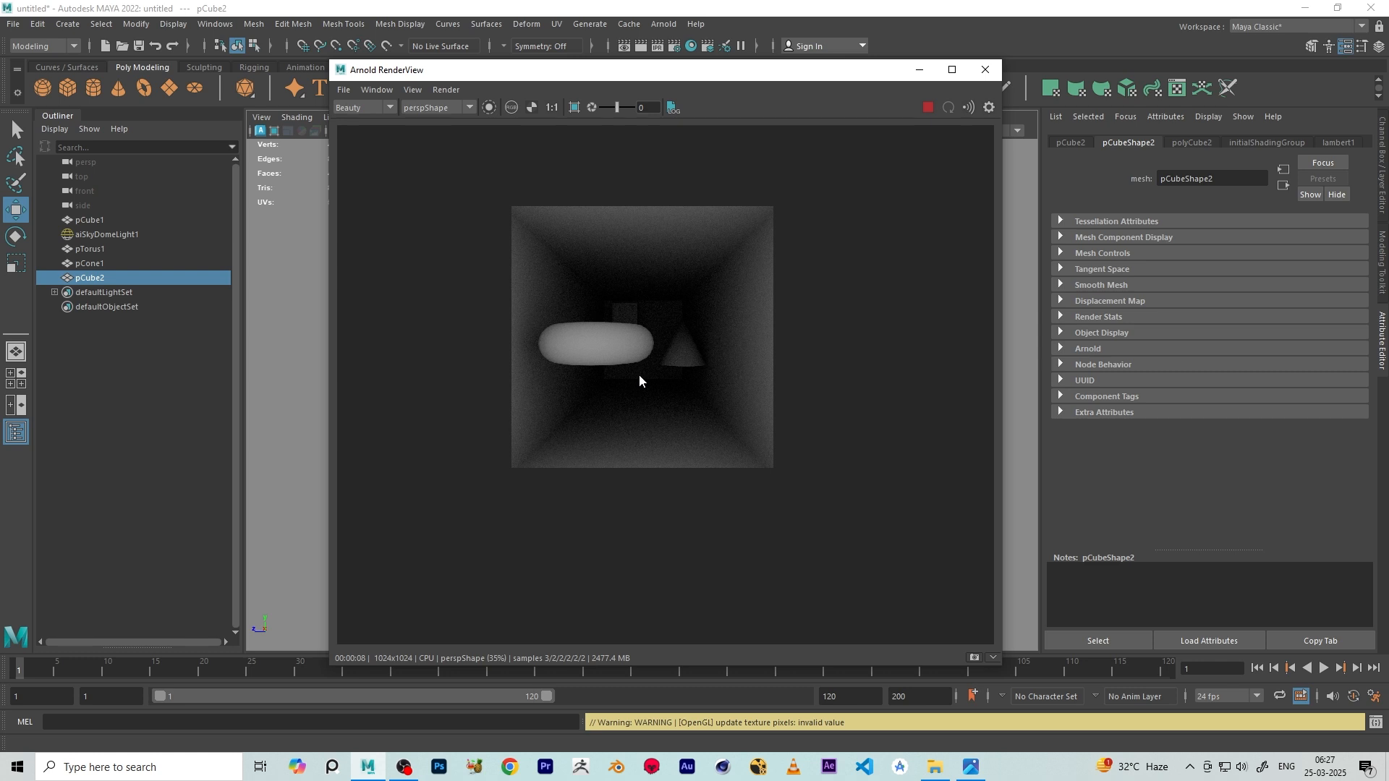
Inspect the torus, cone and cube in the rendered image up close and close the render window
scroll(705, 388, "up", 3)
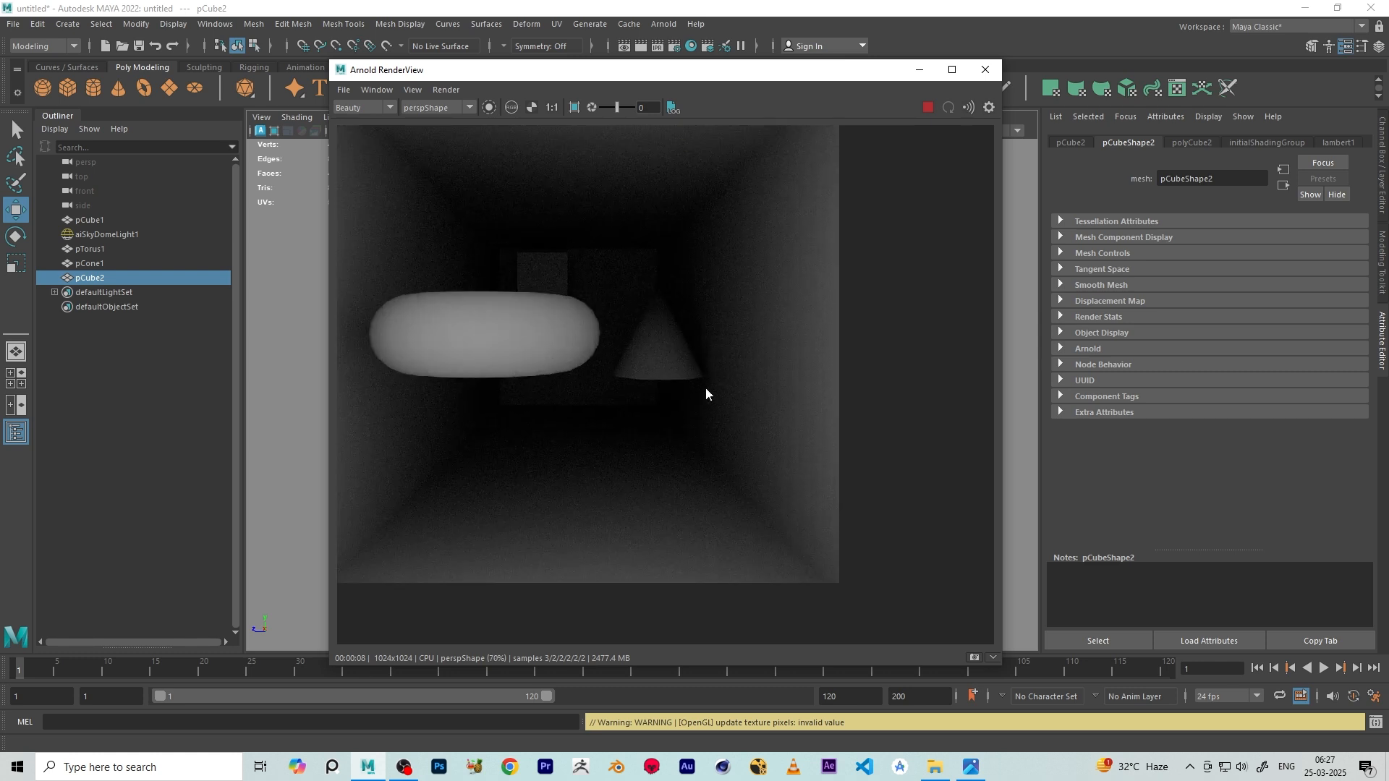
scroll(696, 379, "down", 3)
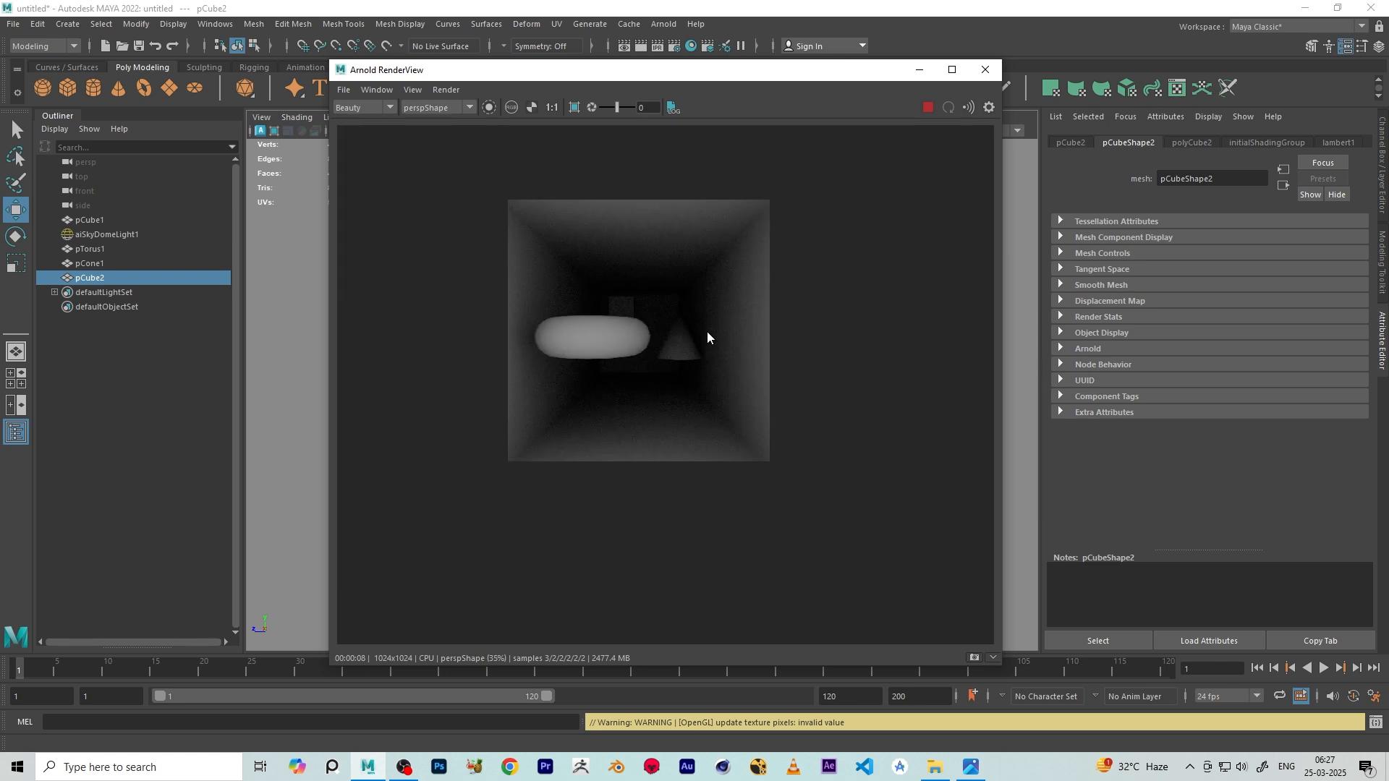
left_click(982, 74)
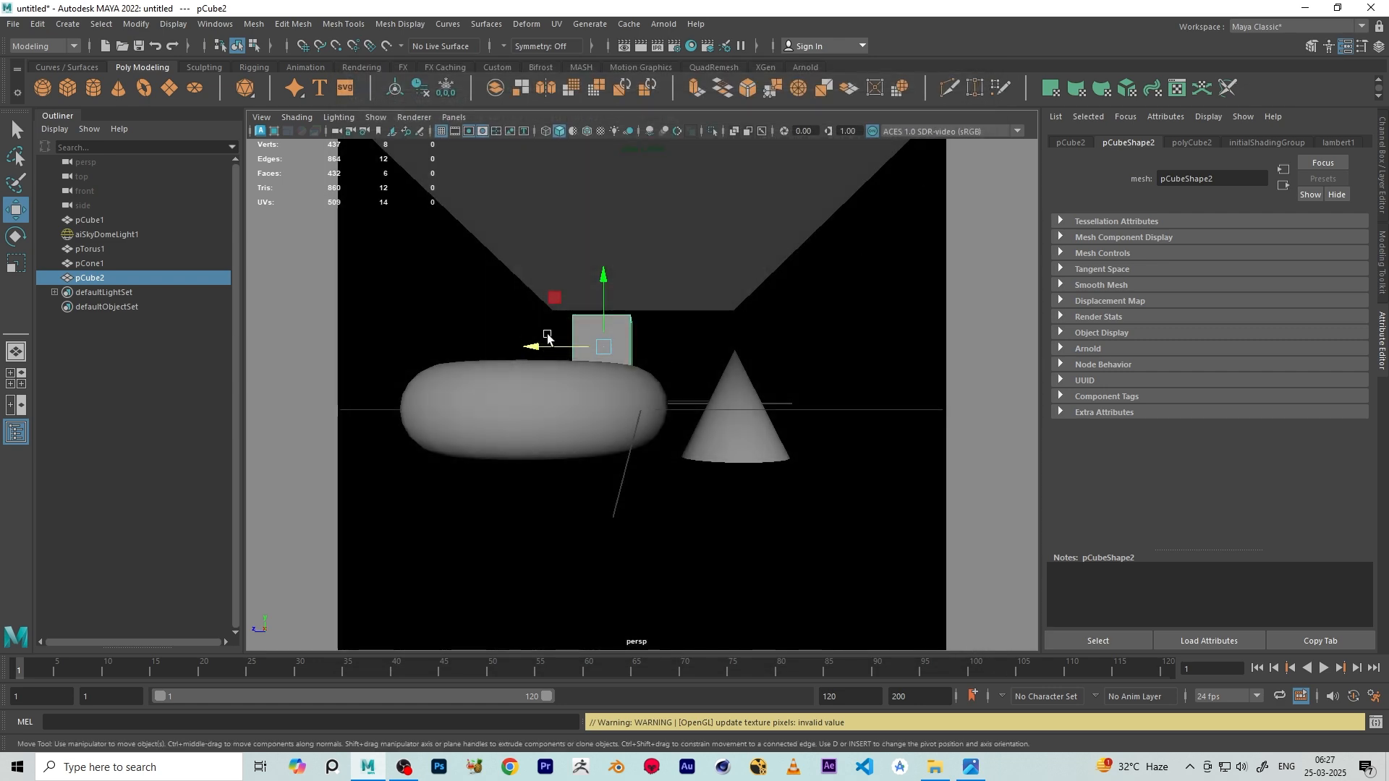
Select the sky dome light around the box and connect a File texture to its color
scroll(602, 397, "down", 7)
left_click_drag(587, 400, 636, 420, "alt")
left_click(802, 263)
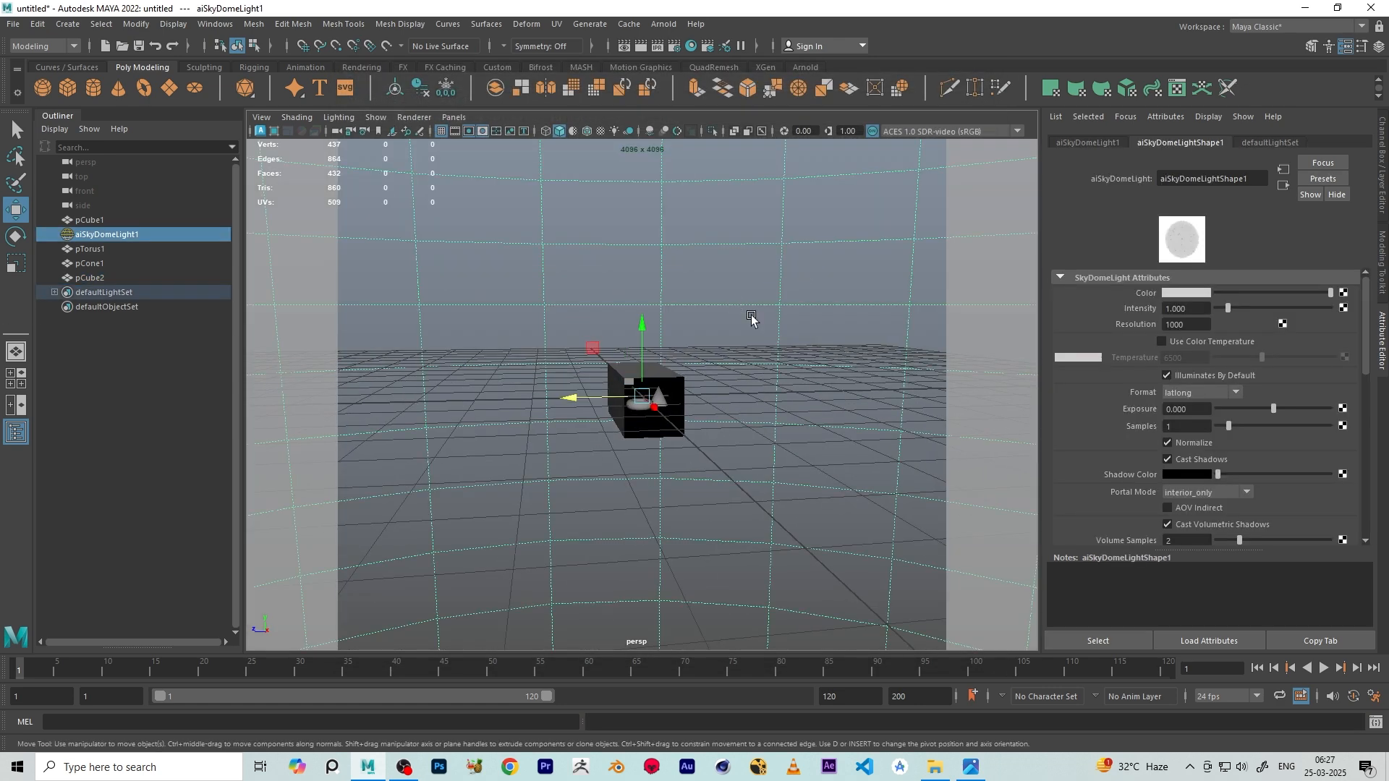
left_click_drag(751, 315, 764, 327, "alt")
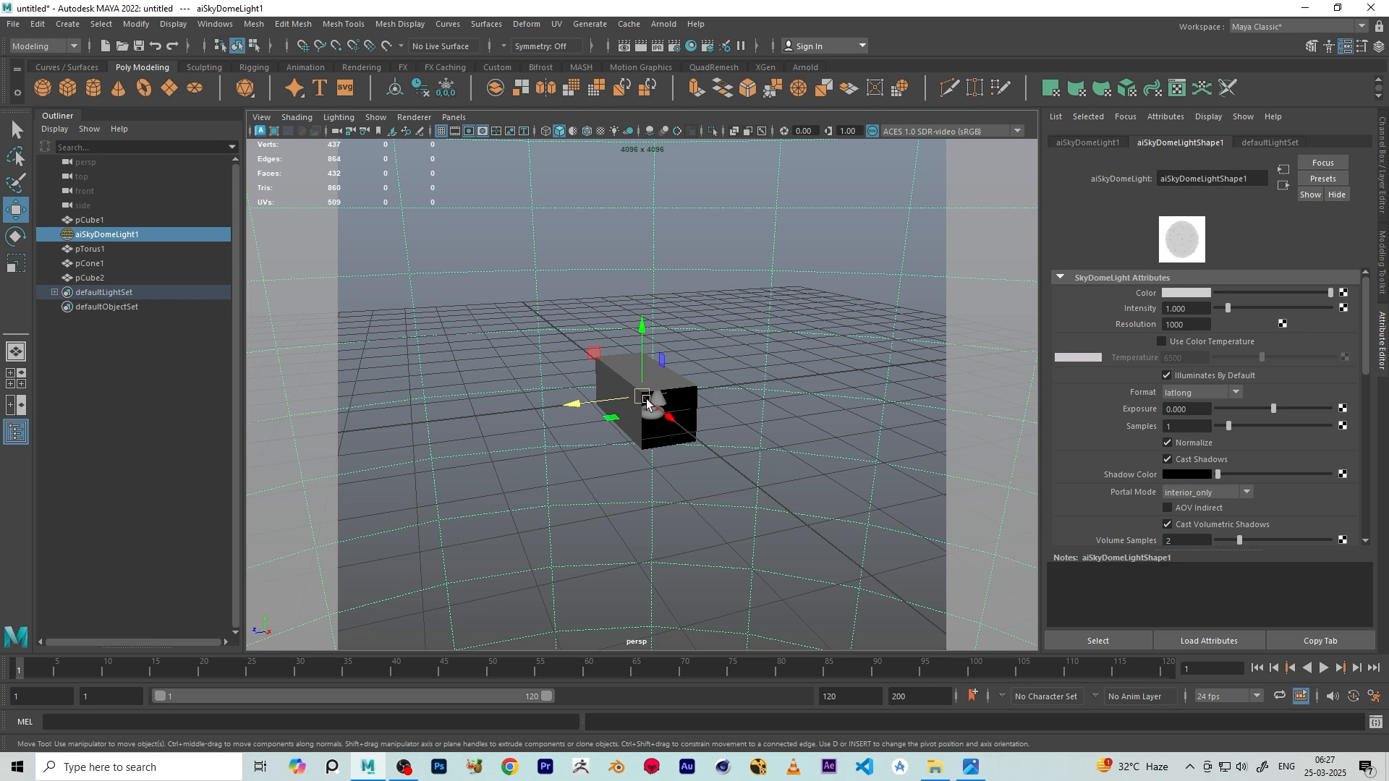
scroll(659, 404, "up", 5)
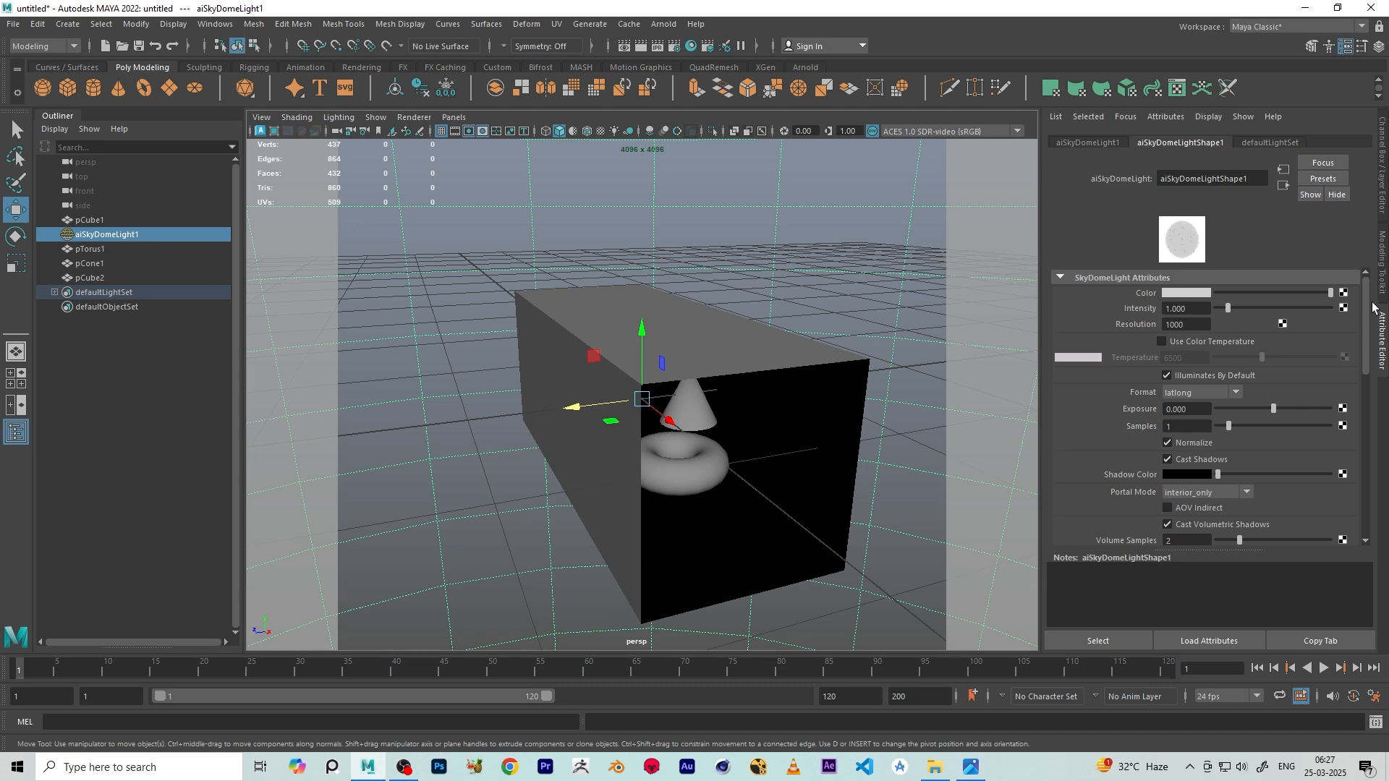
left_click(1342, 293)
left_click(612, 387)
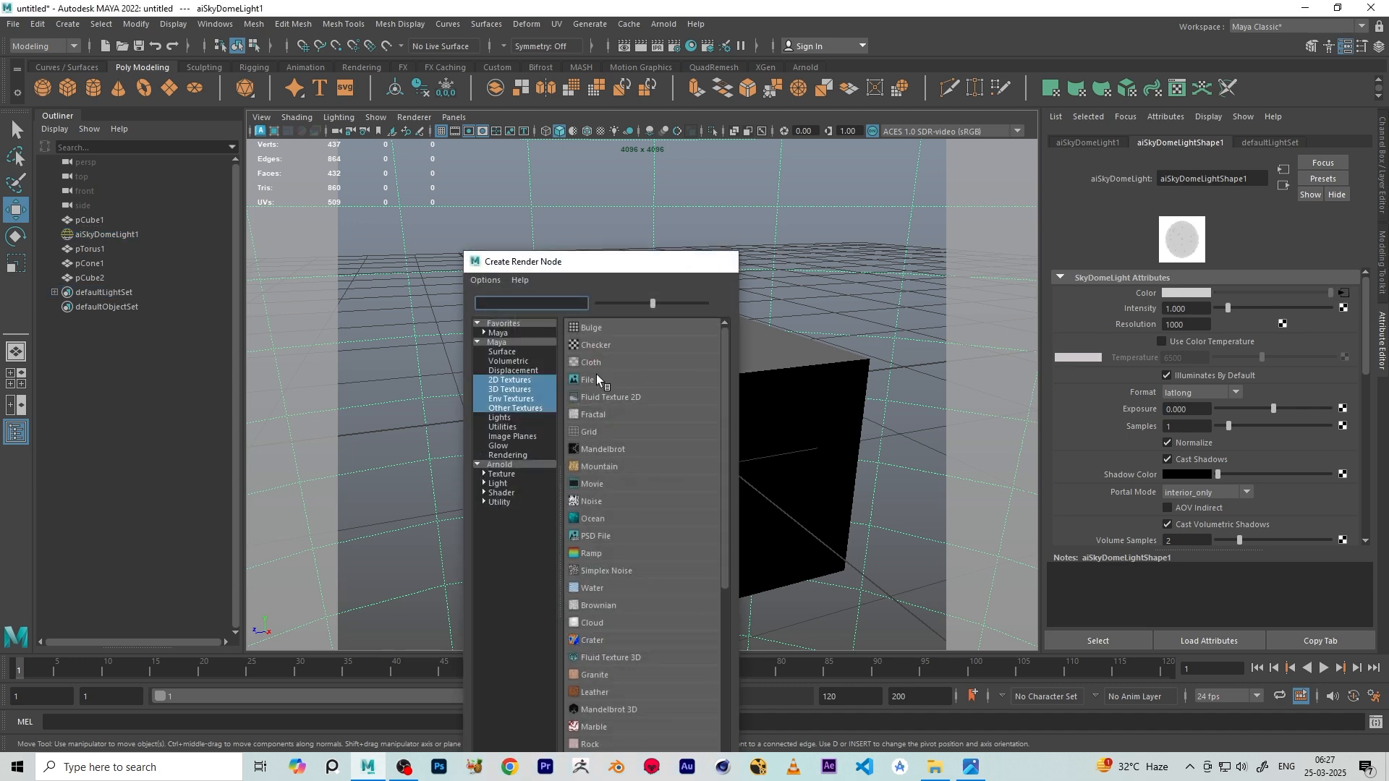
Browse for the file texture's image and select blocky_photo_studio_2k.exr in the Desktop's render settings folder
left_click(1346, 339)
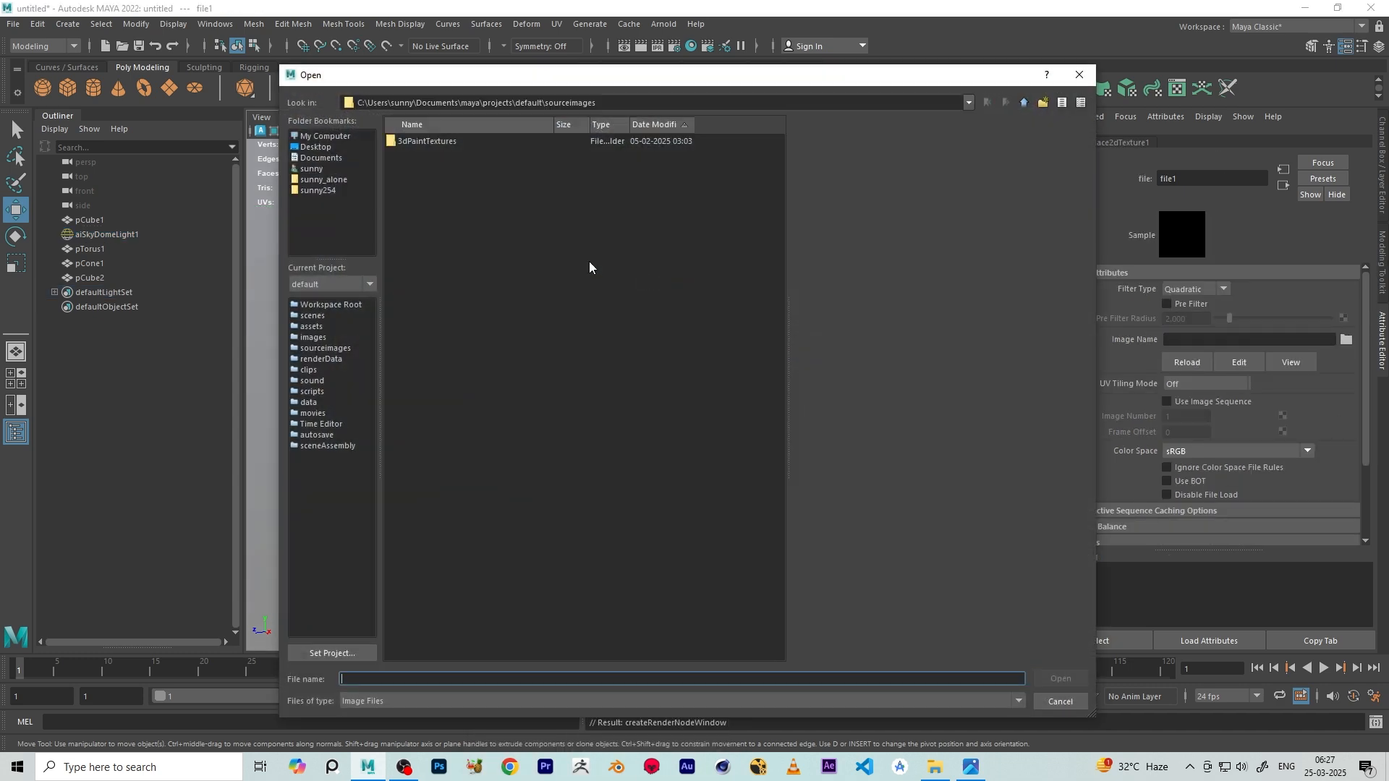
left_click(317, 148)
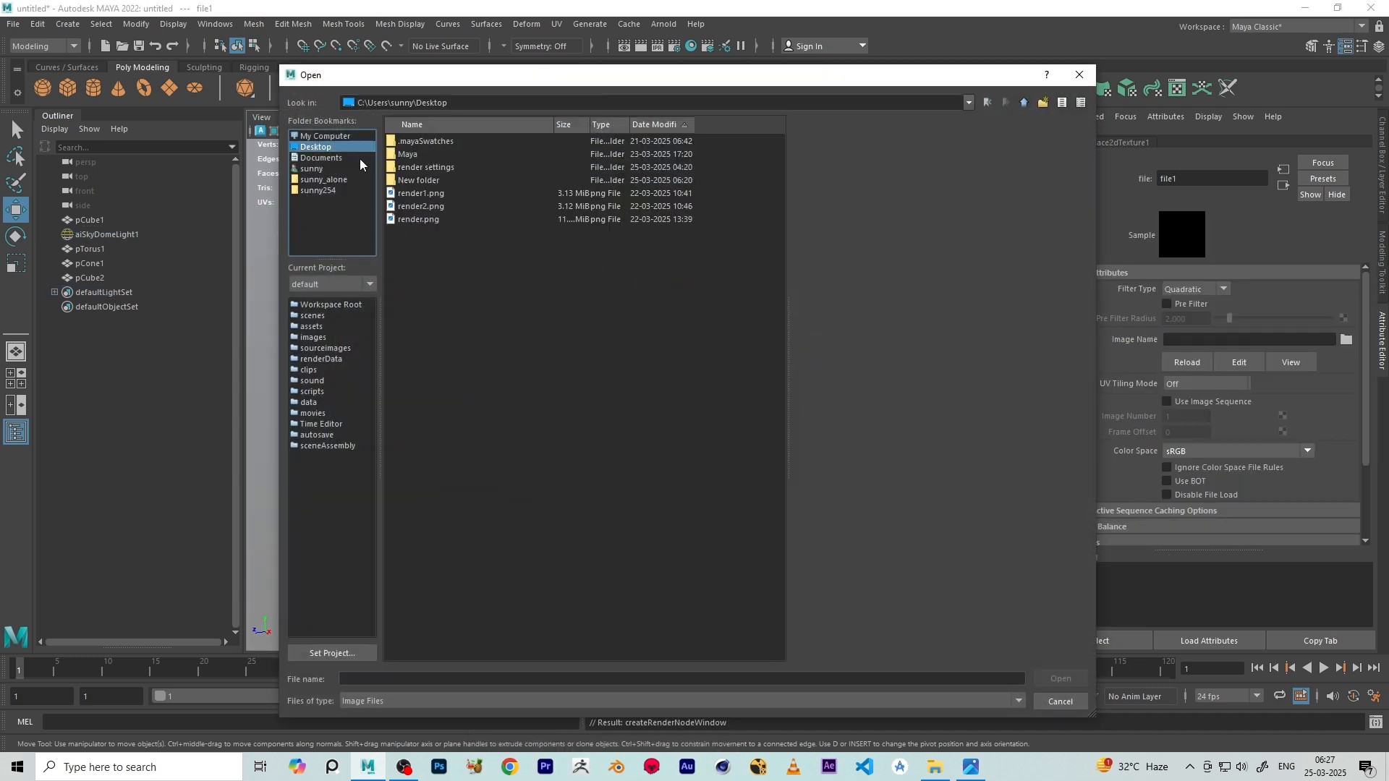
double_click(415, 165)
left_click(421, 142)
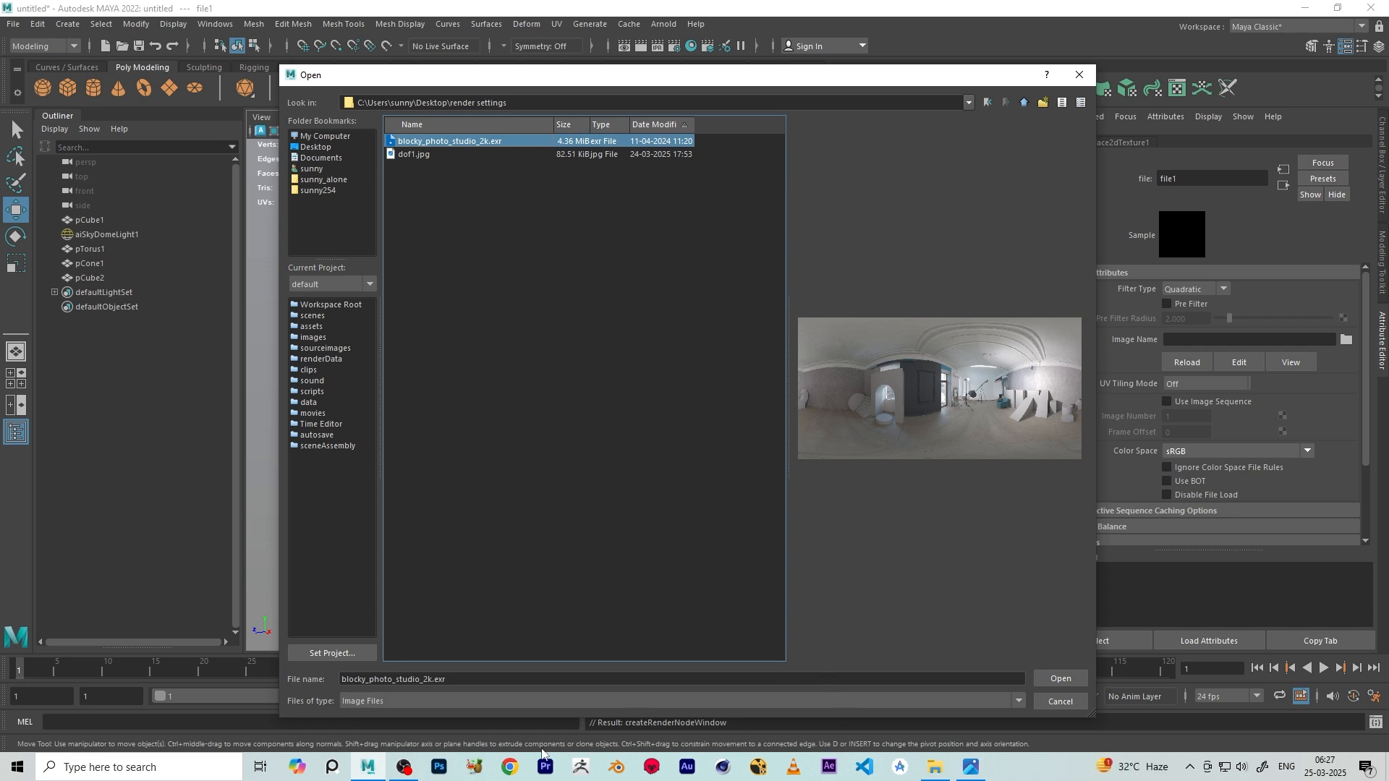
Switch to Chrome, search for hdri haven, and browse the Indoor HDRIs on Poly Haven
left_click(510, 767)
type("hd")
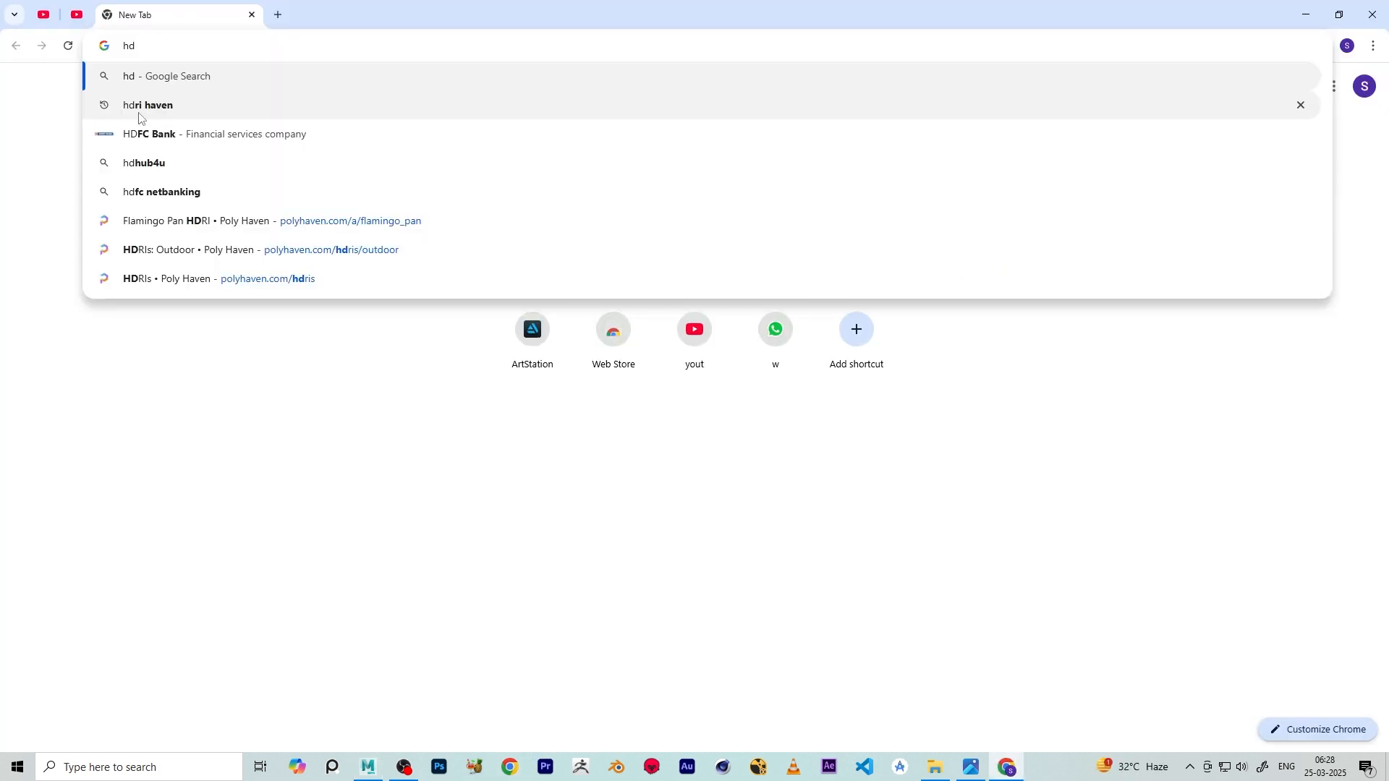
left_click(141, 107)
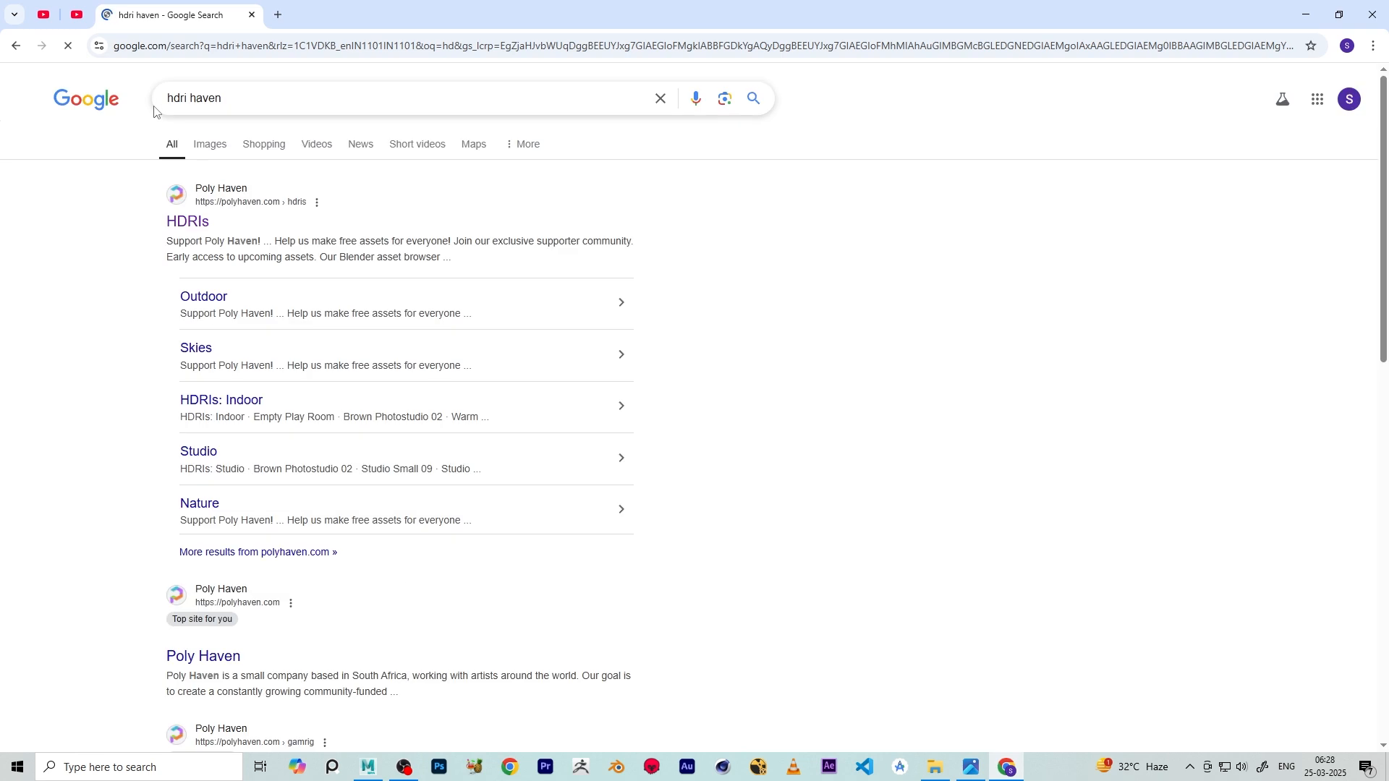
left_click(180, 225)
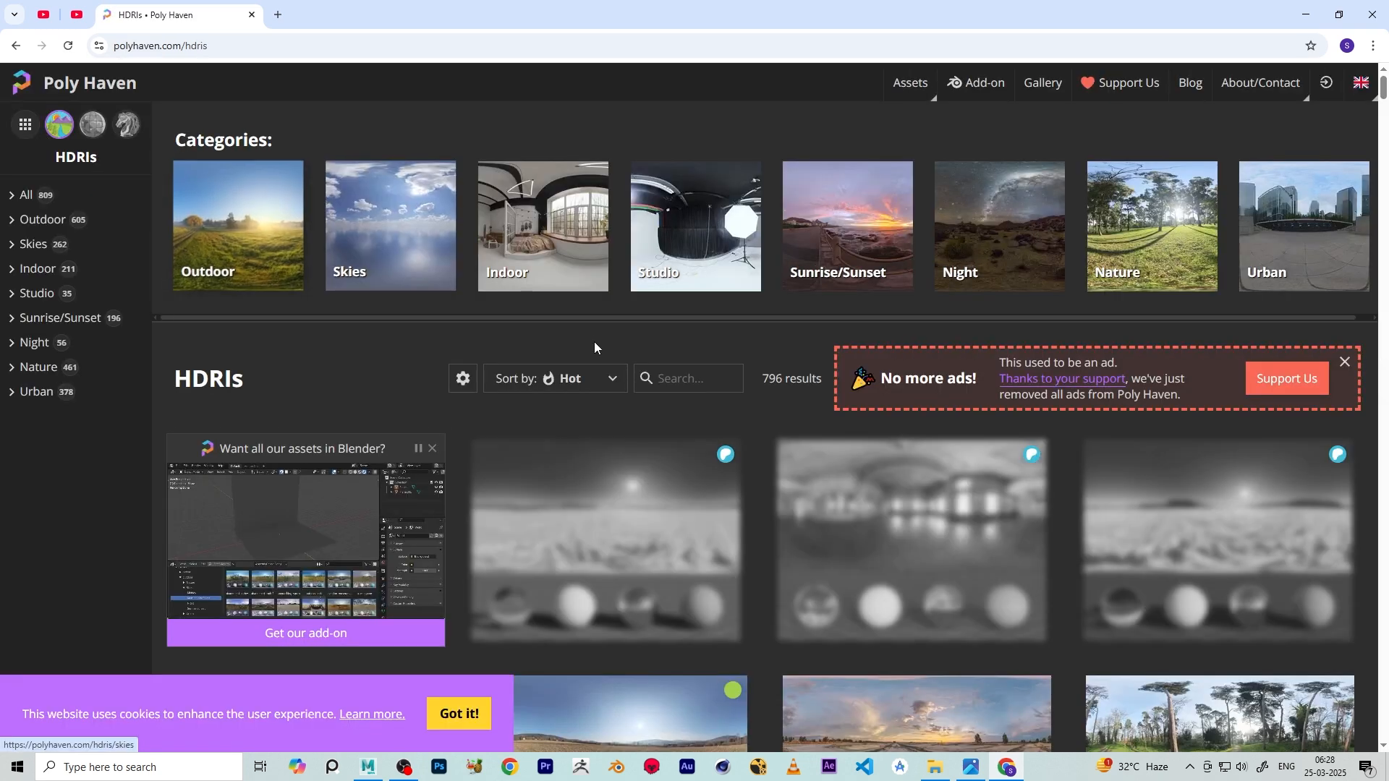
left_click(40, 269)
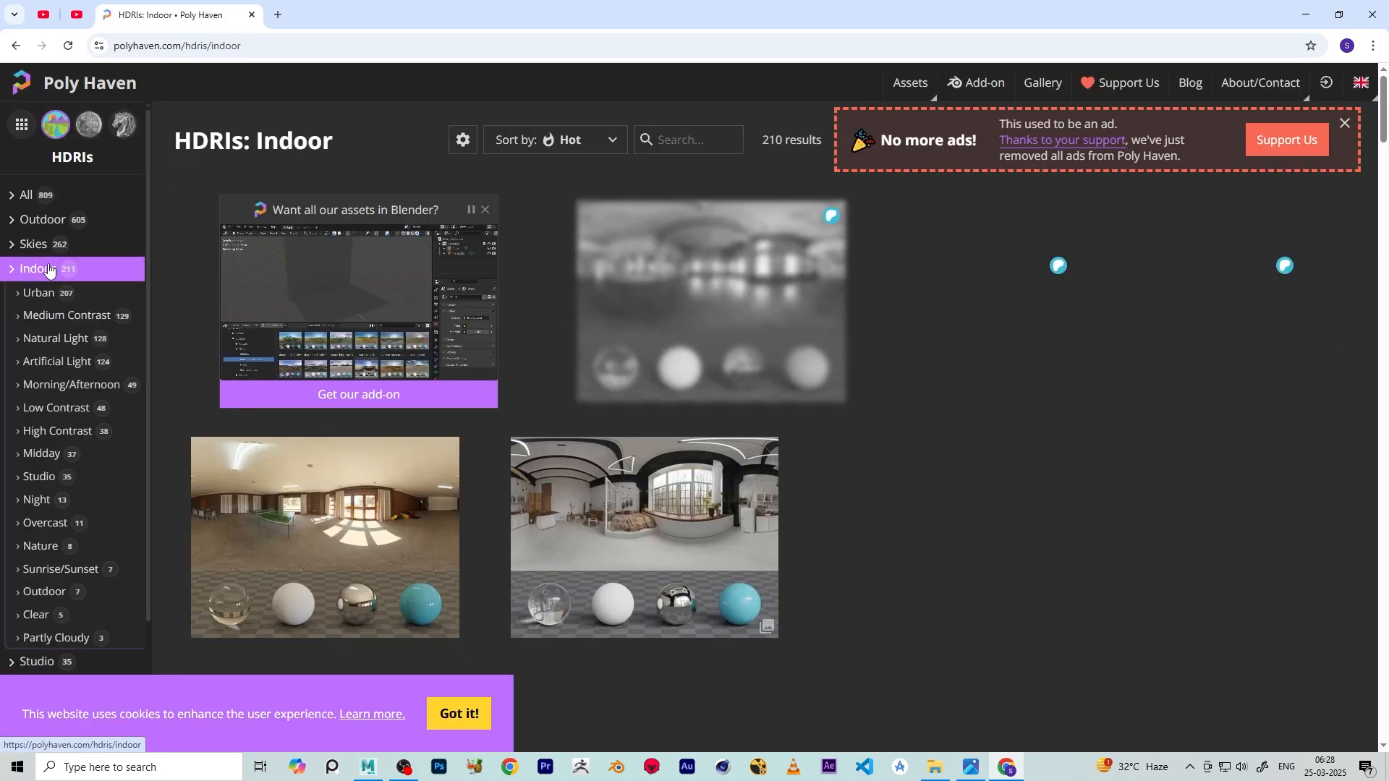
scroll(1110, 443, "down", 2)
scroll(1110, 443, "down", 1)
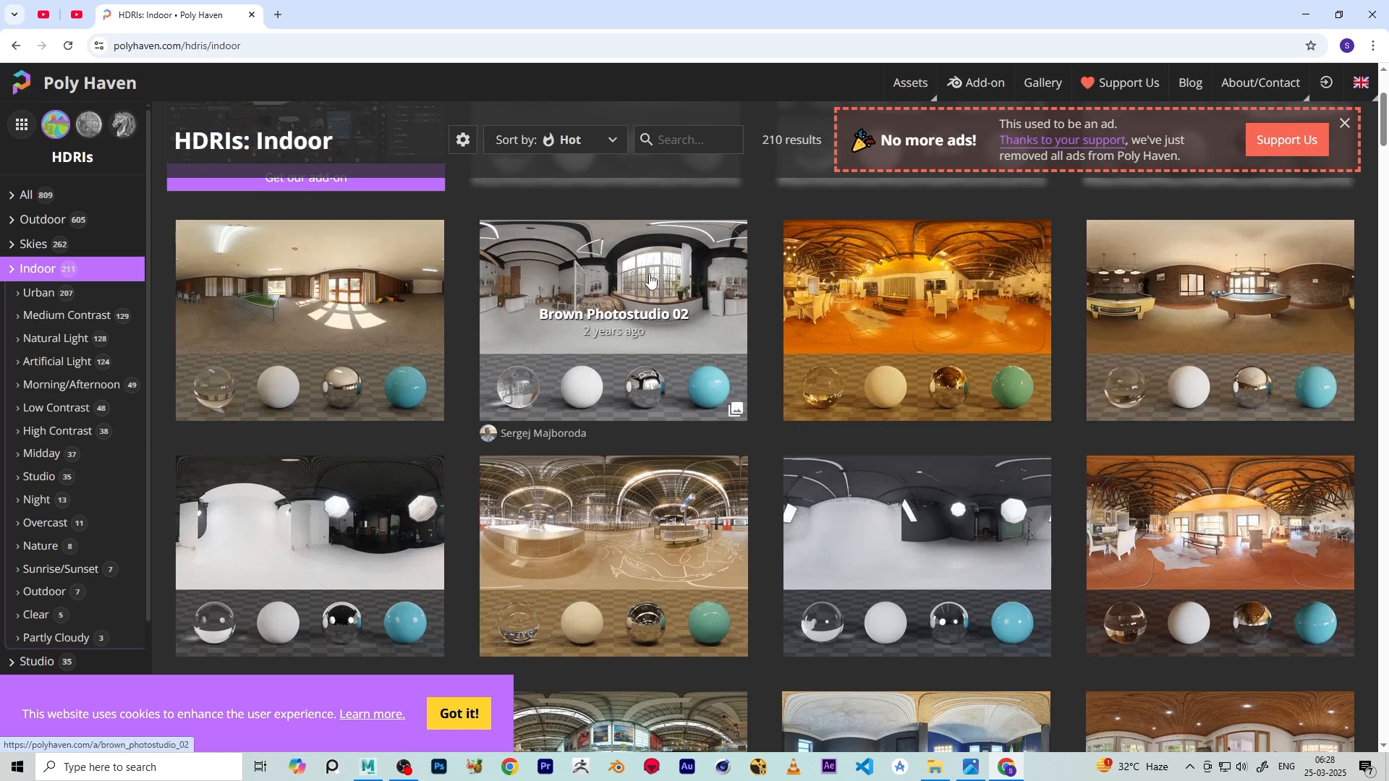
Open the Brown Photostudio 02 HDRI, check its download resolutions without changing them, and return to Maya
left_click(637, 299)
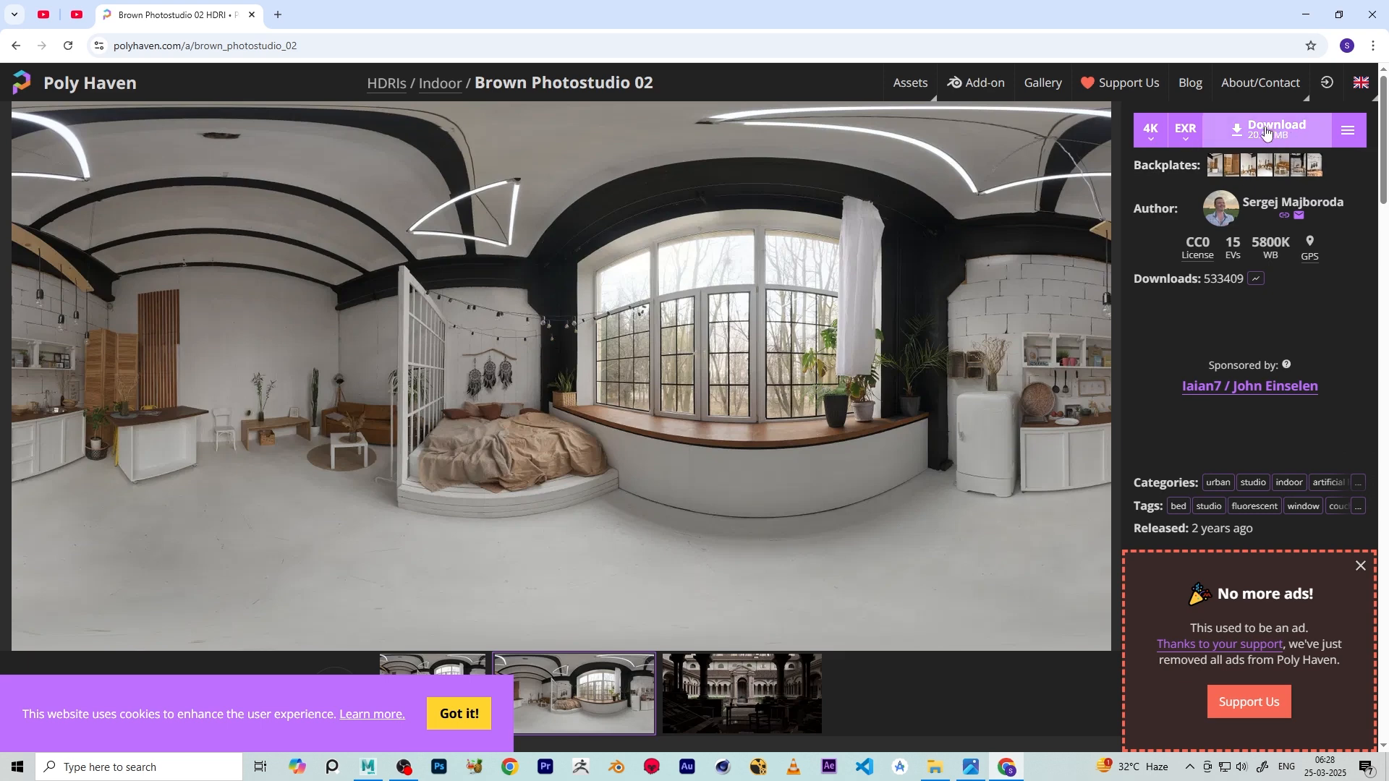
left_click(1150, 131)
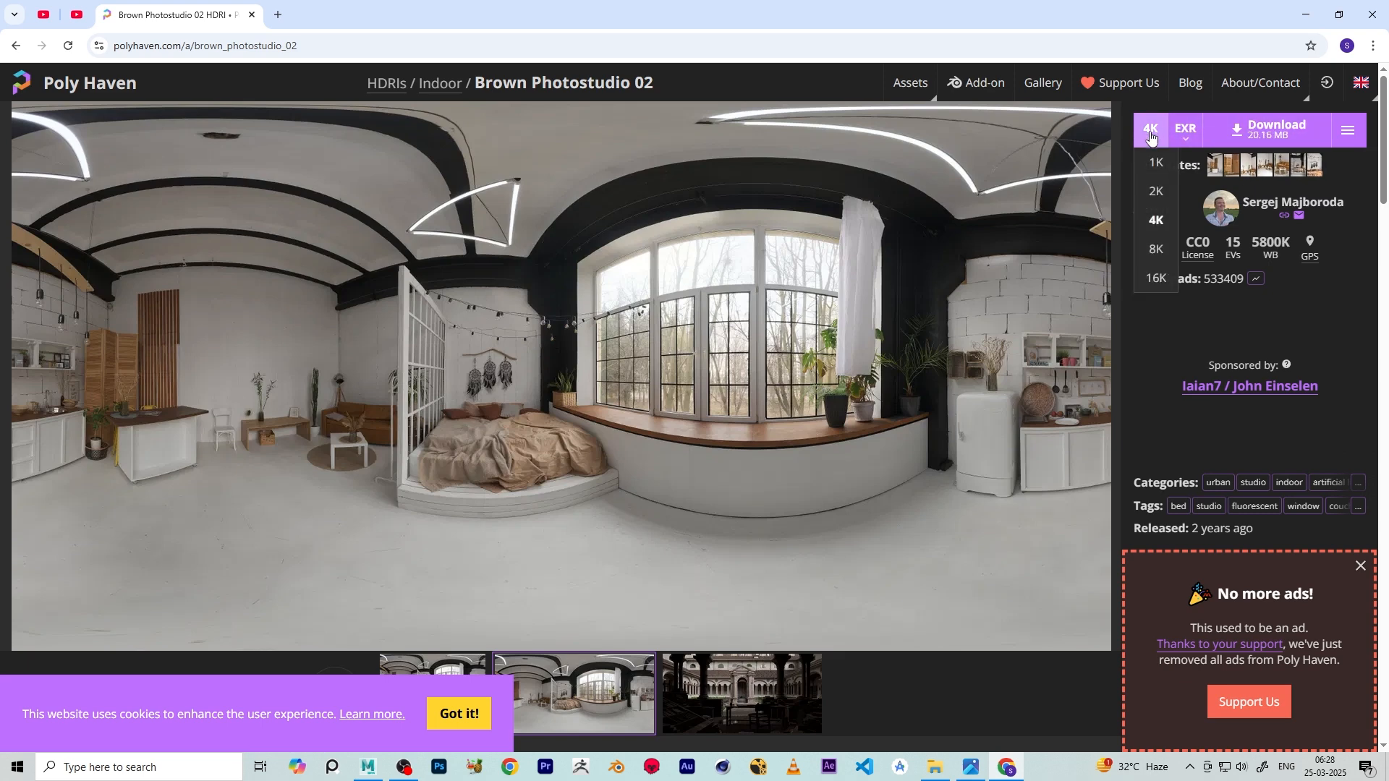
left_click(1150, 131)
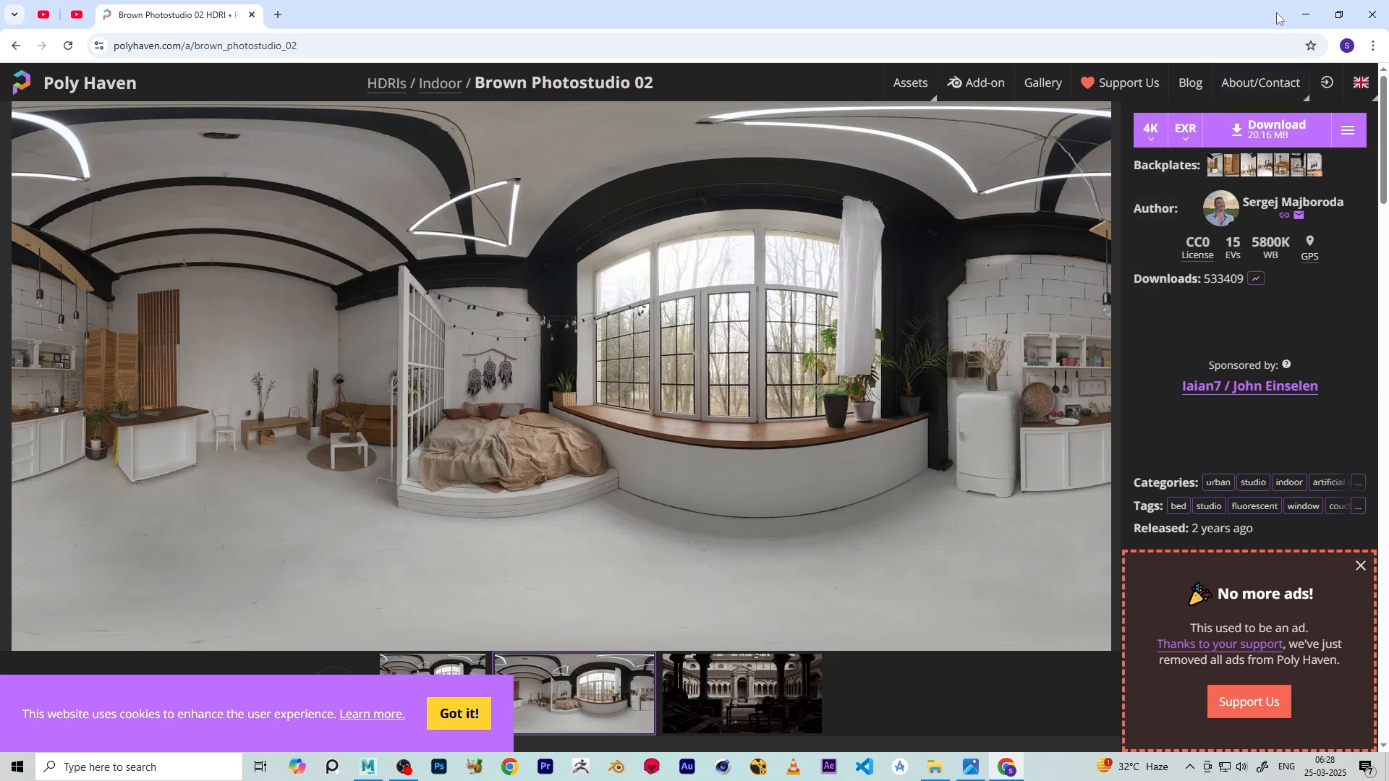
left_click(1302, 7)
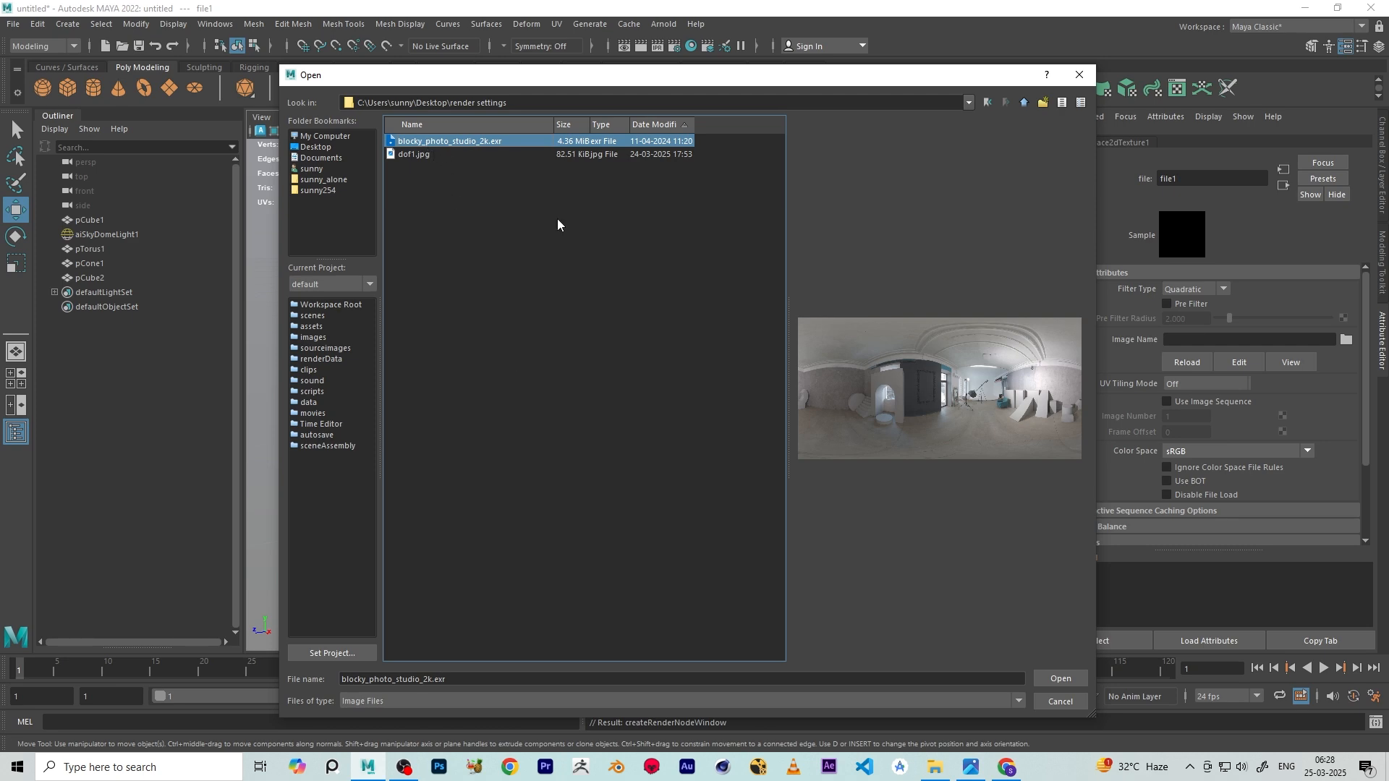
Load blocky_photo_studio_2k.exr into the sky dome's file texture and inspect the mapped dome from outside
left_click(1056, 678)
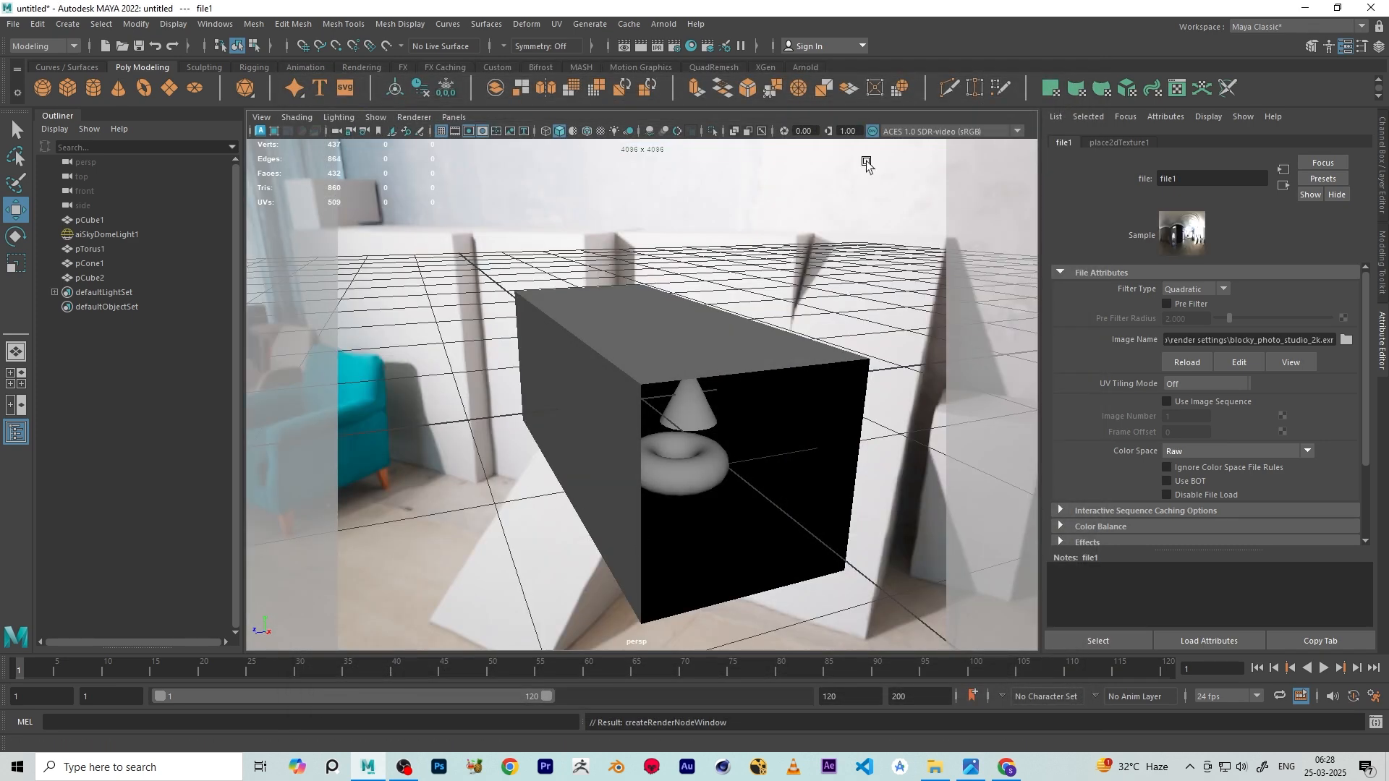
scroll(543, 370, "down", 10)
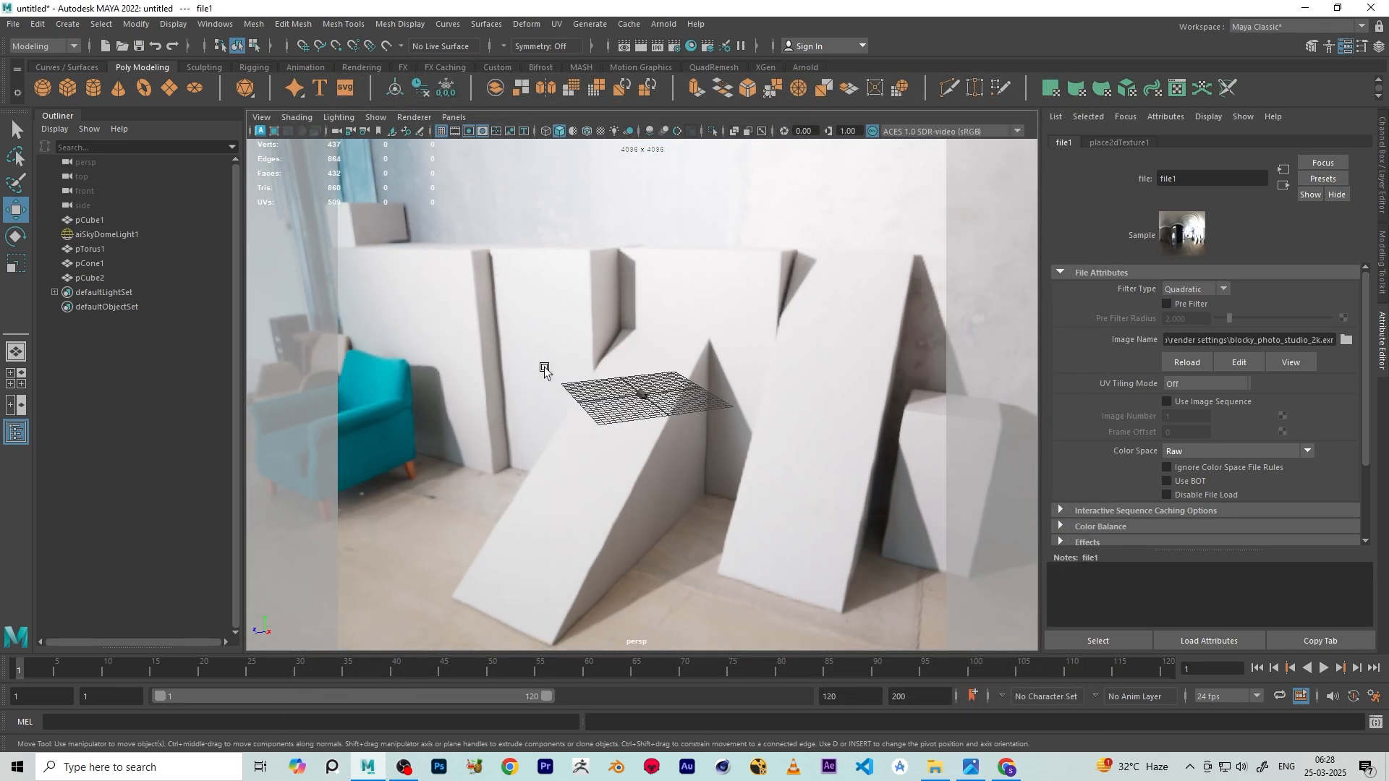
scroll(544, 371, "down", 6)
scroll(646, 402, "up", 2)
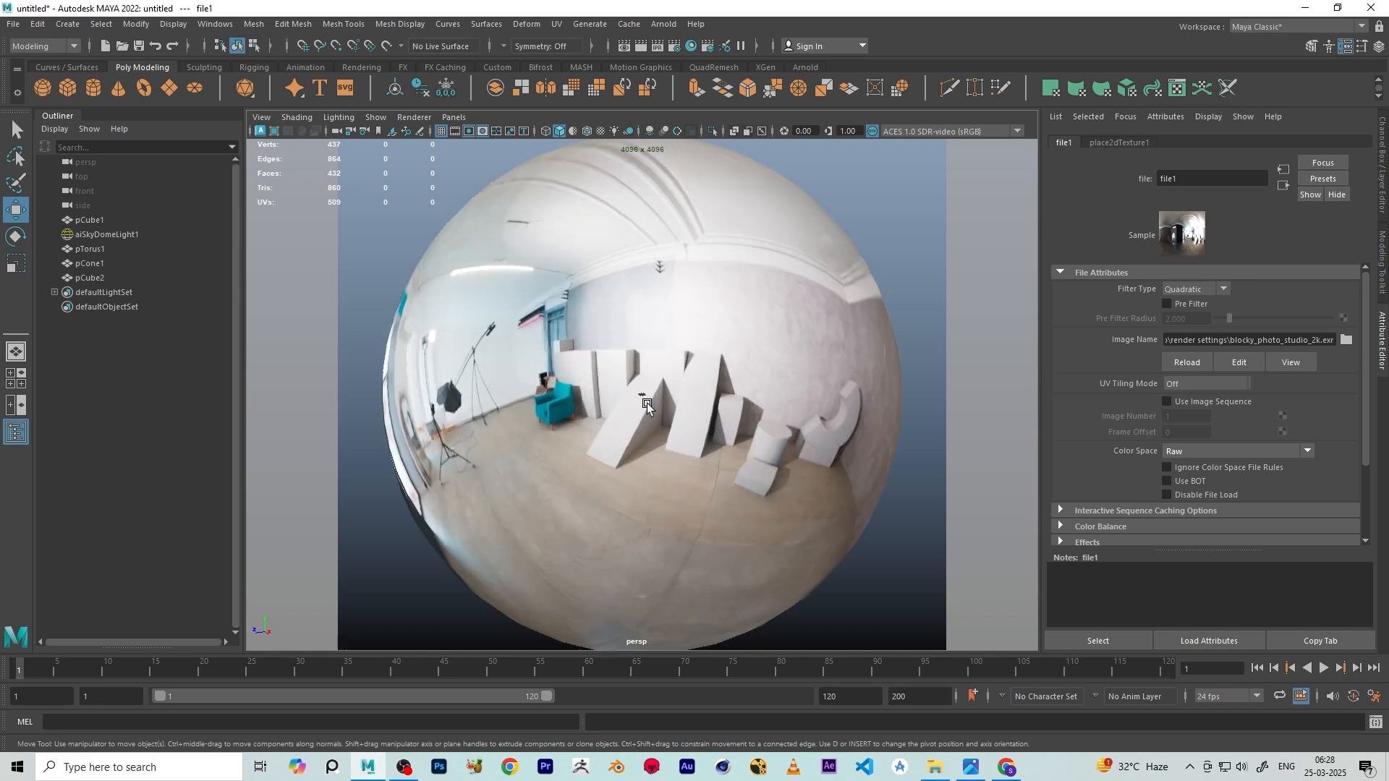
left_click_drag(640, 402, 625, 434, "alt")
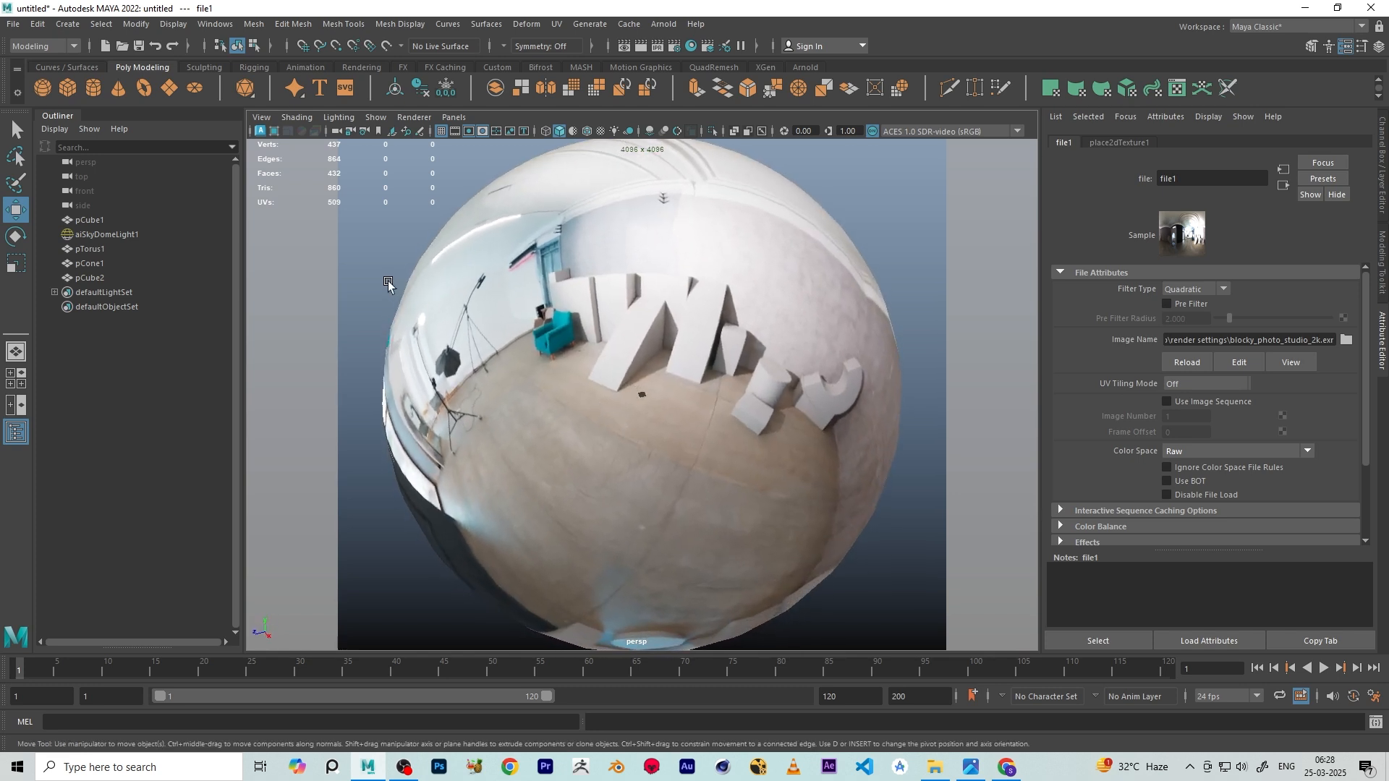
Restore the cameraView1 bookmark, then render with Arnold and examine the HDRI lighting on the box interior
right_click(376, 133)
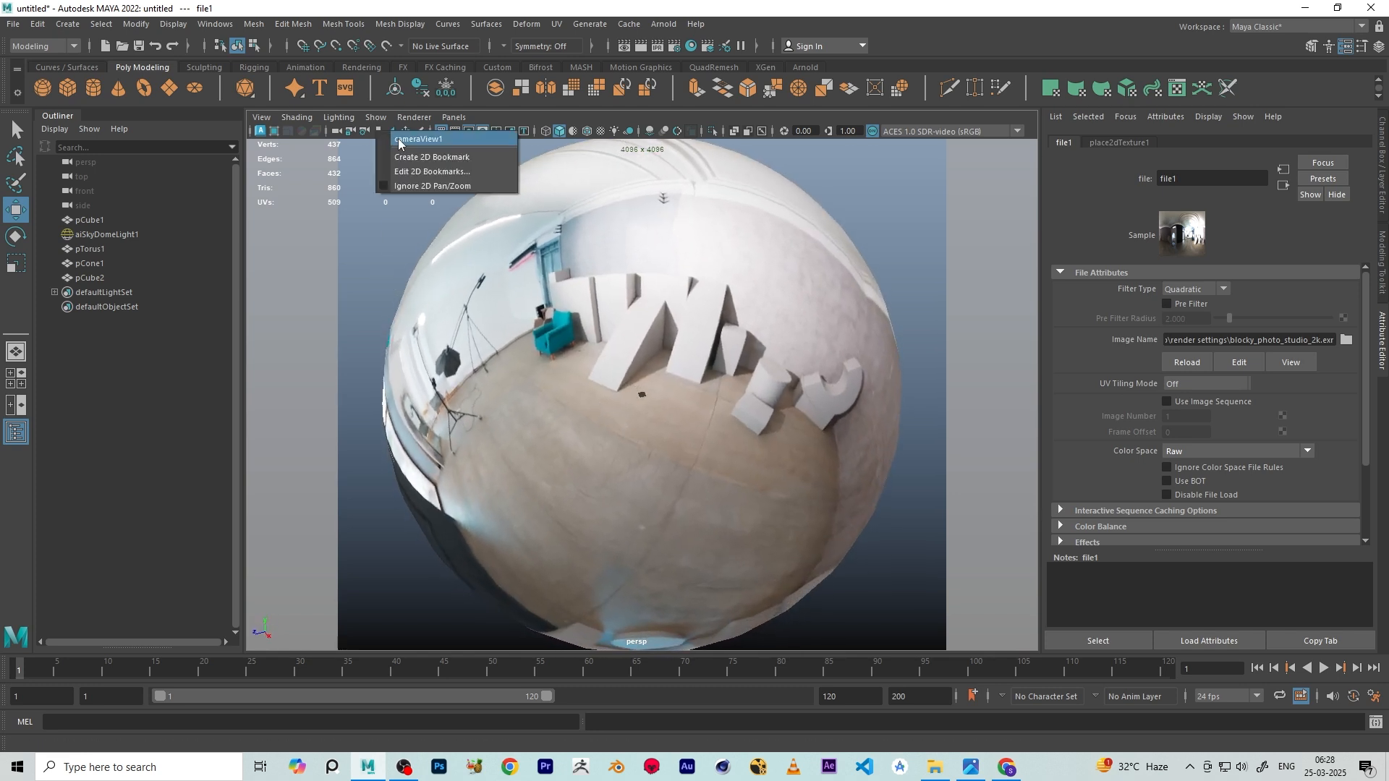
left_click(418, 139)
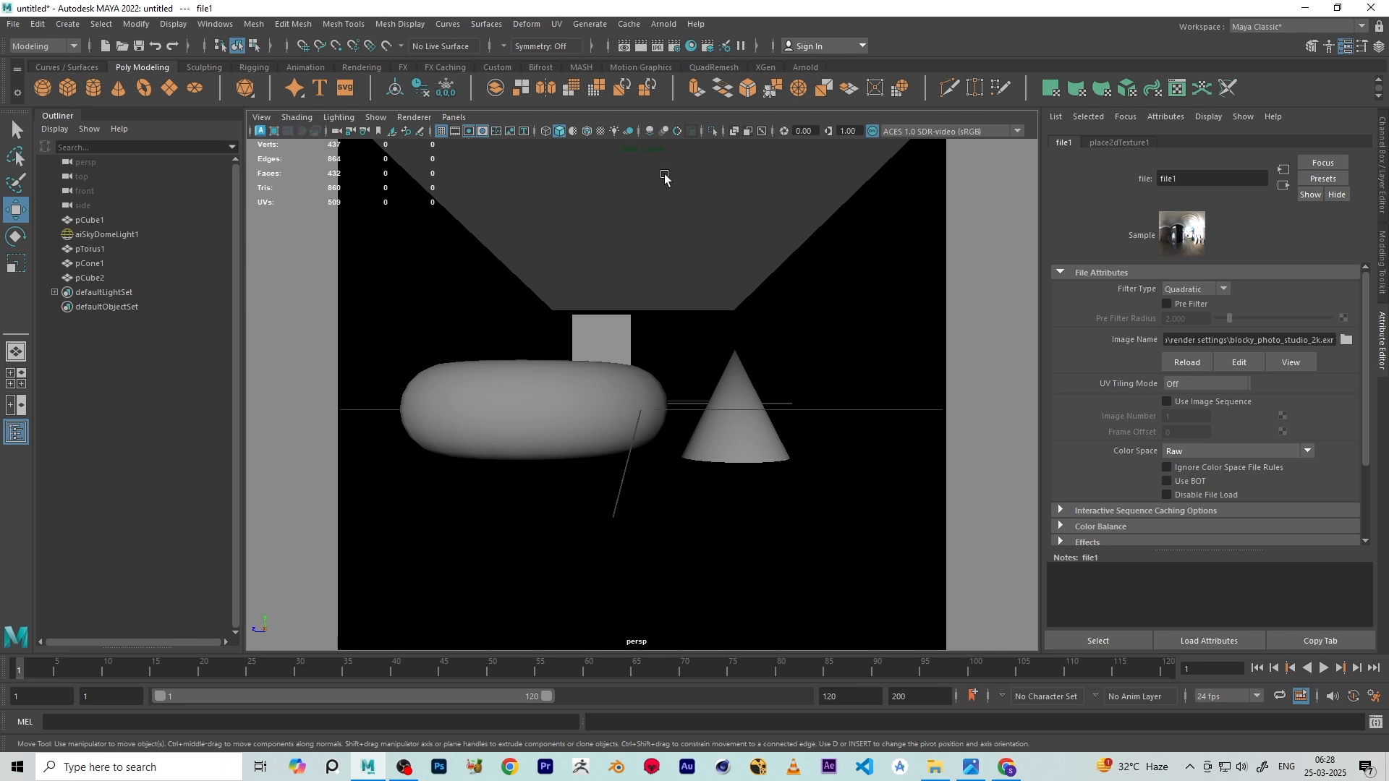
left_click(660, 24)
left_click(676, 39)
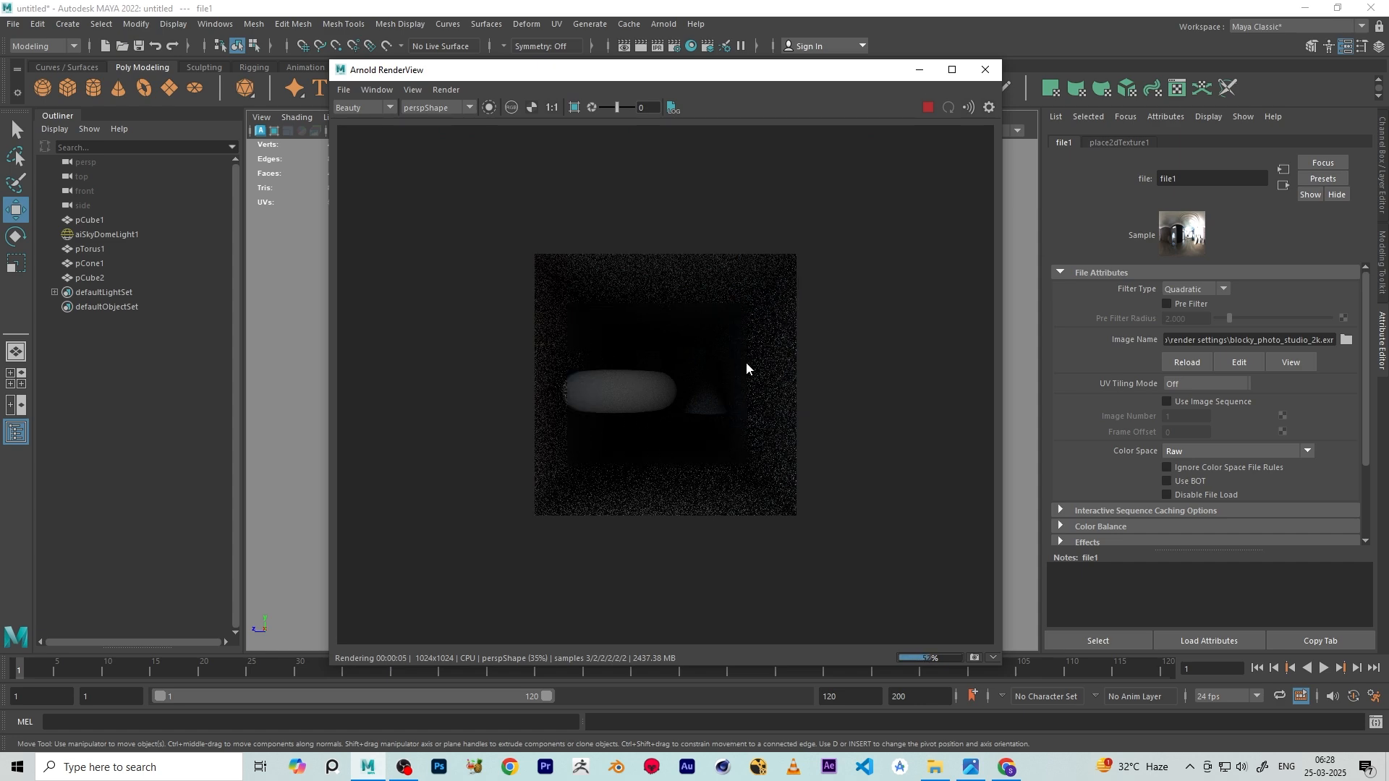
scroll(745, 368, "up", 4)
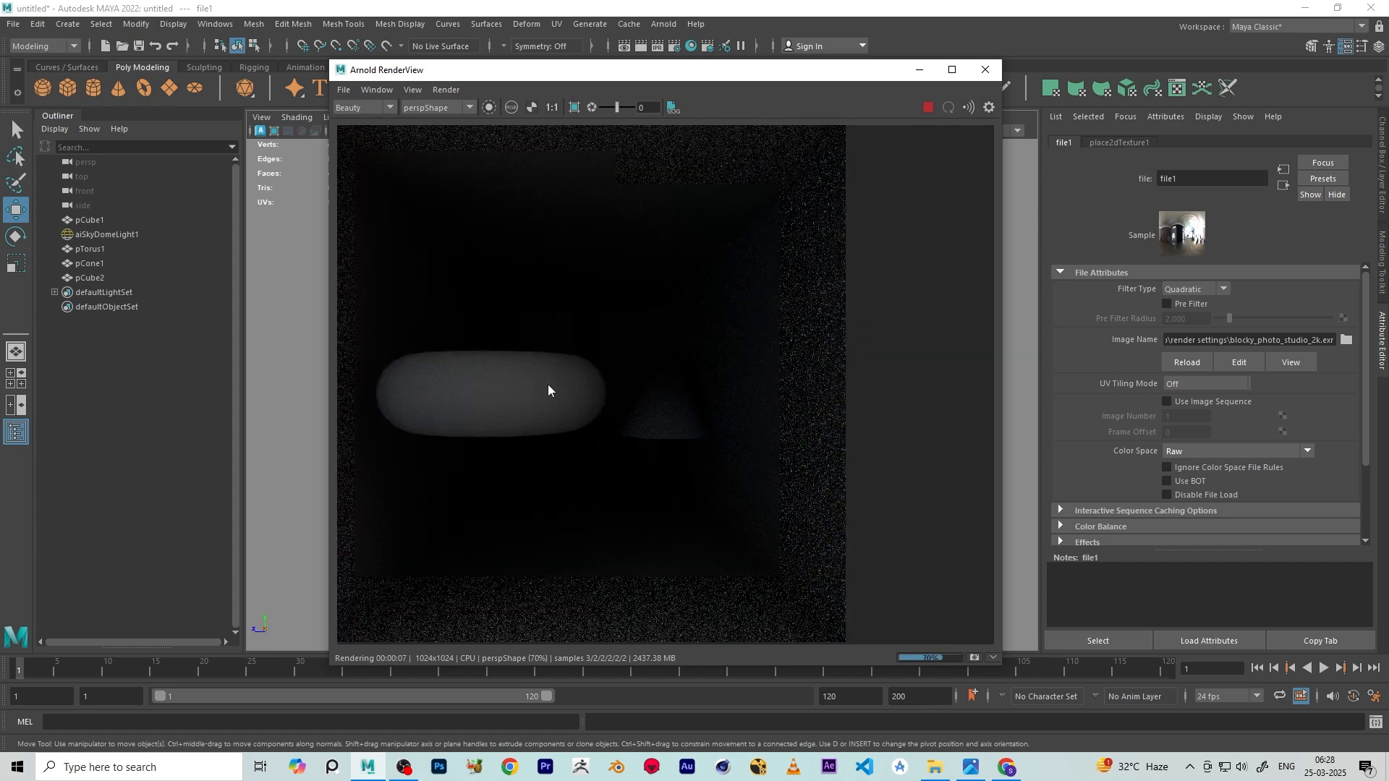
scroll(416, 398, "up", 3)
scroll(474, 399, "down", 2)
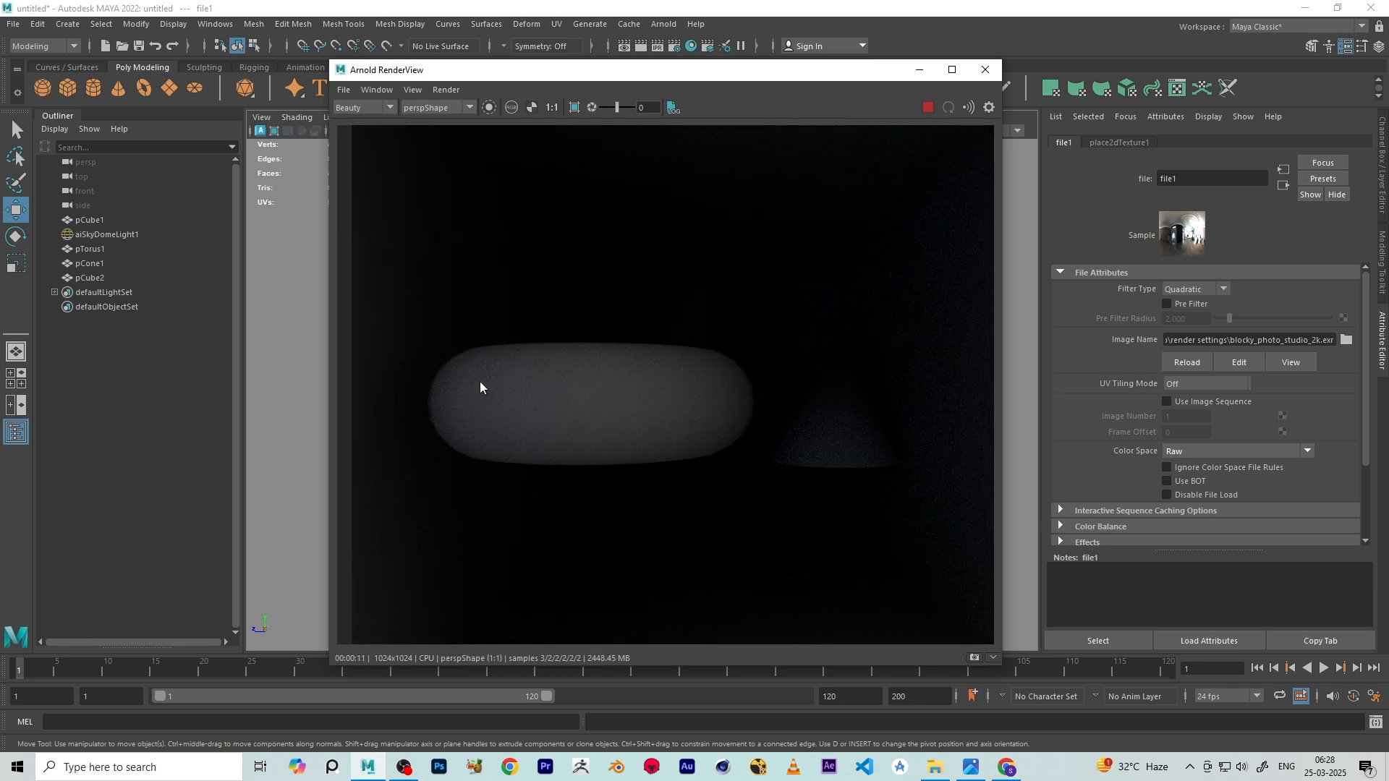
scroll(577, 428, "down", 4)
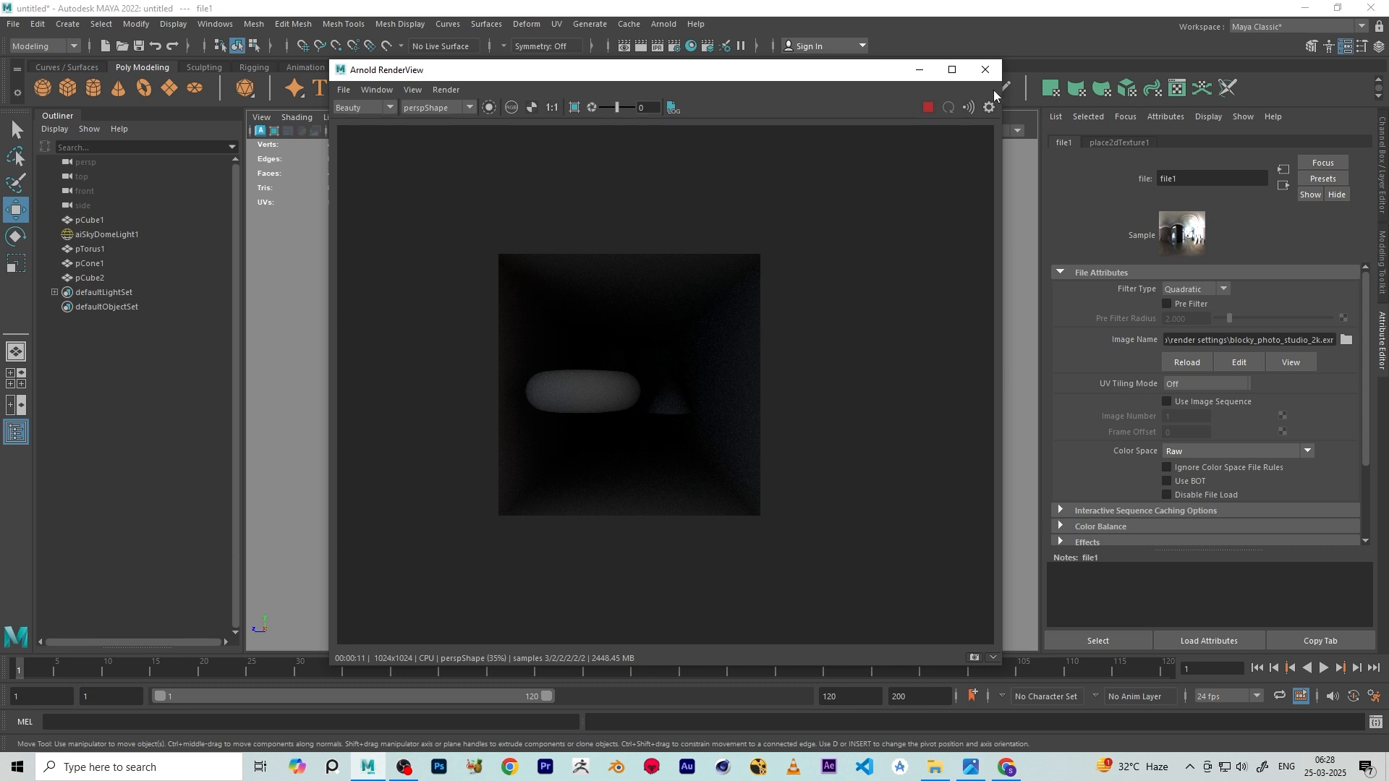
left_click(984, 69)
Set the sky dome light's exposure to 2
left_click(107, 235)
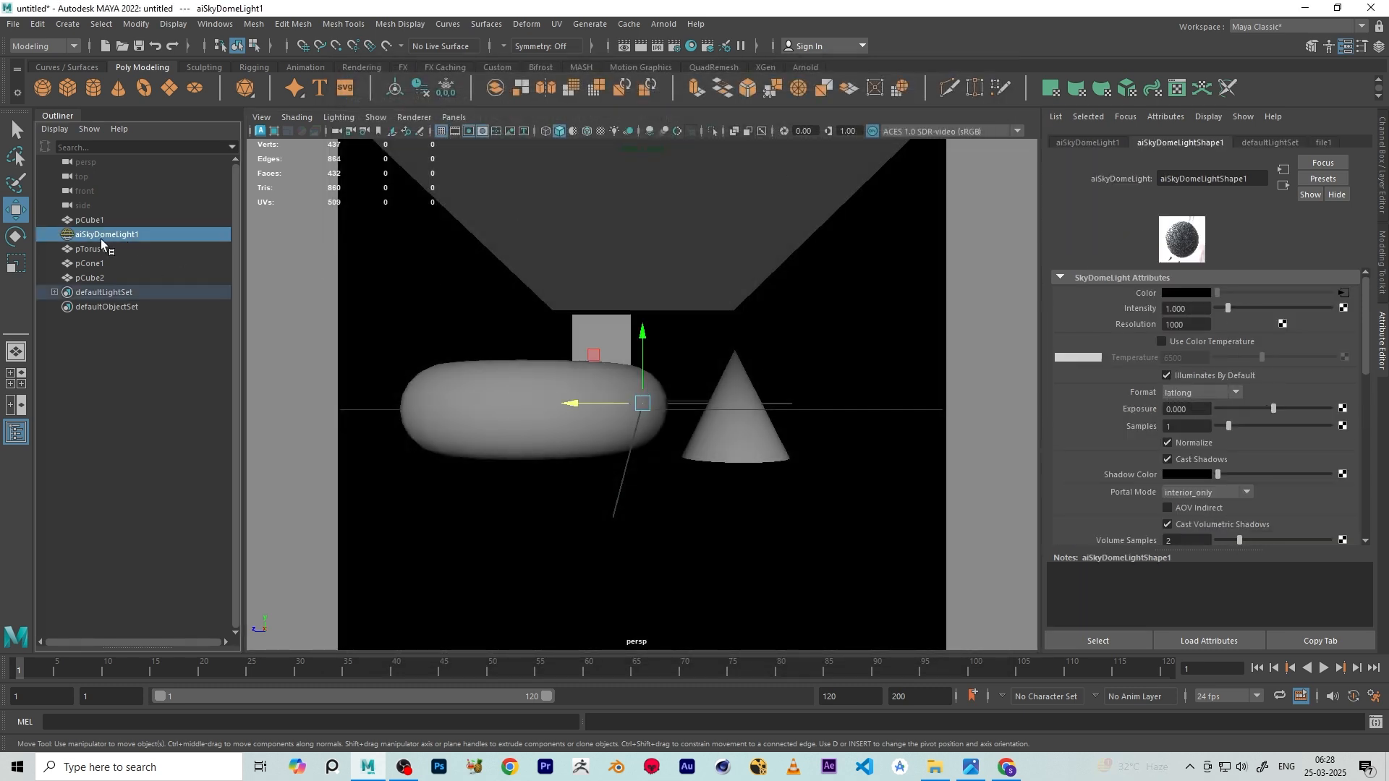
double_click(1186, 408)
type("2")
key("Return")
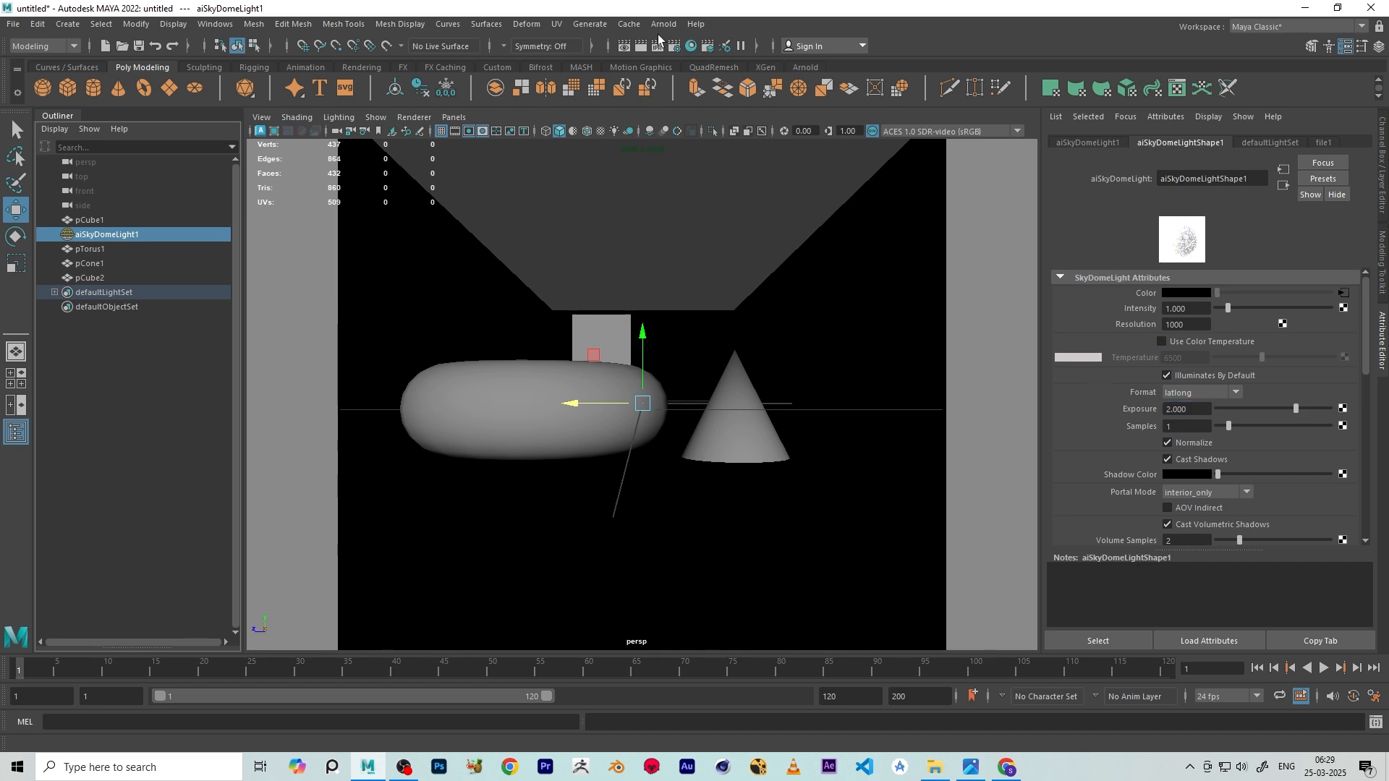
Render the scene with Arnold again, check the brightness inside the box, and close the render window
left_click(664, 24)
left_click(694, 63)
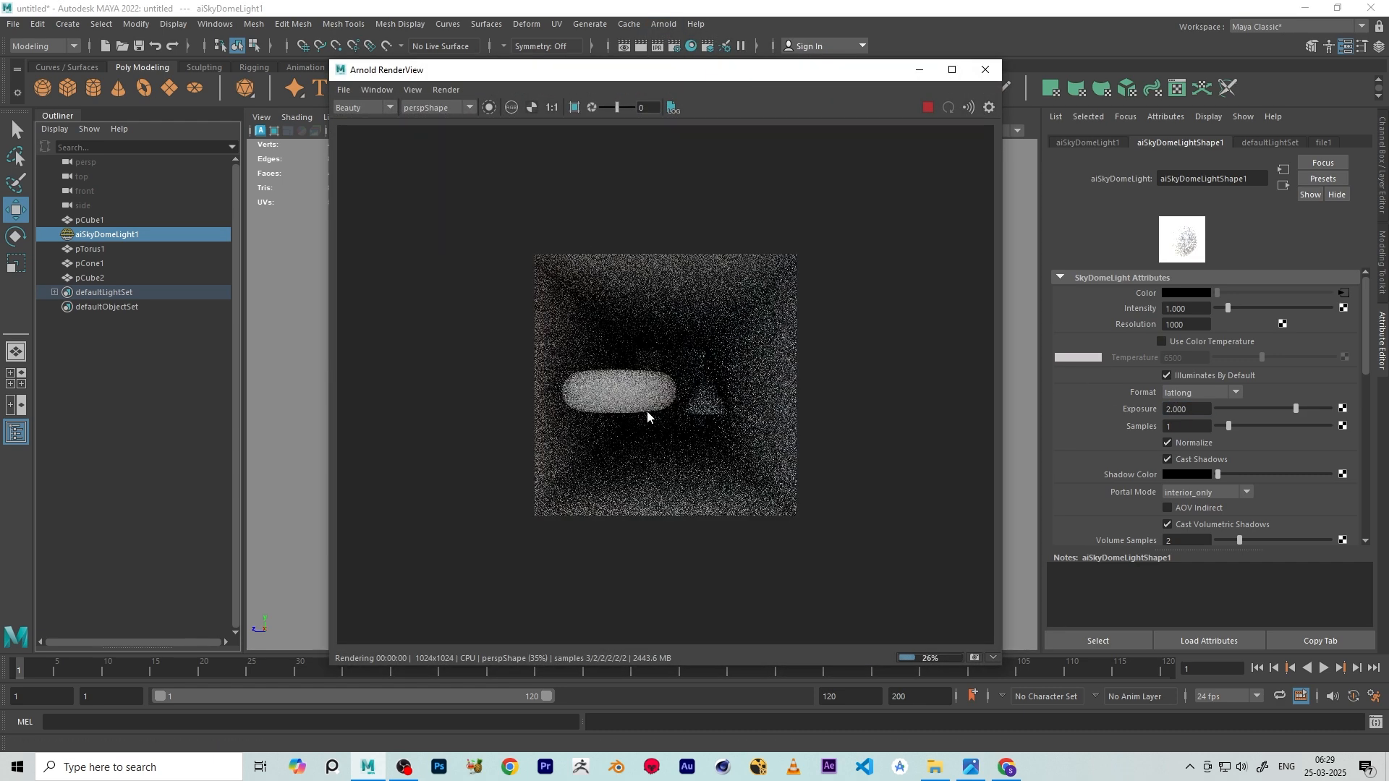
scroll(646, 411, "up", 1)
scroll(545, 382, "down", 1)
scroll(575, 383, "up", 1)
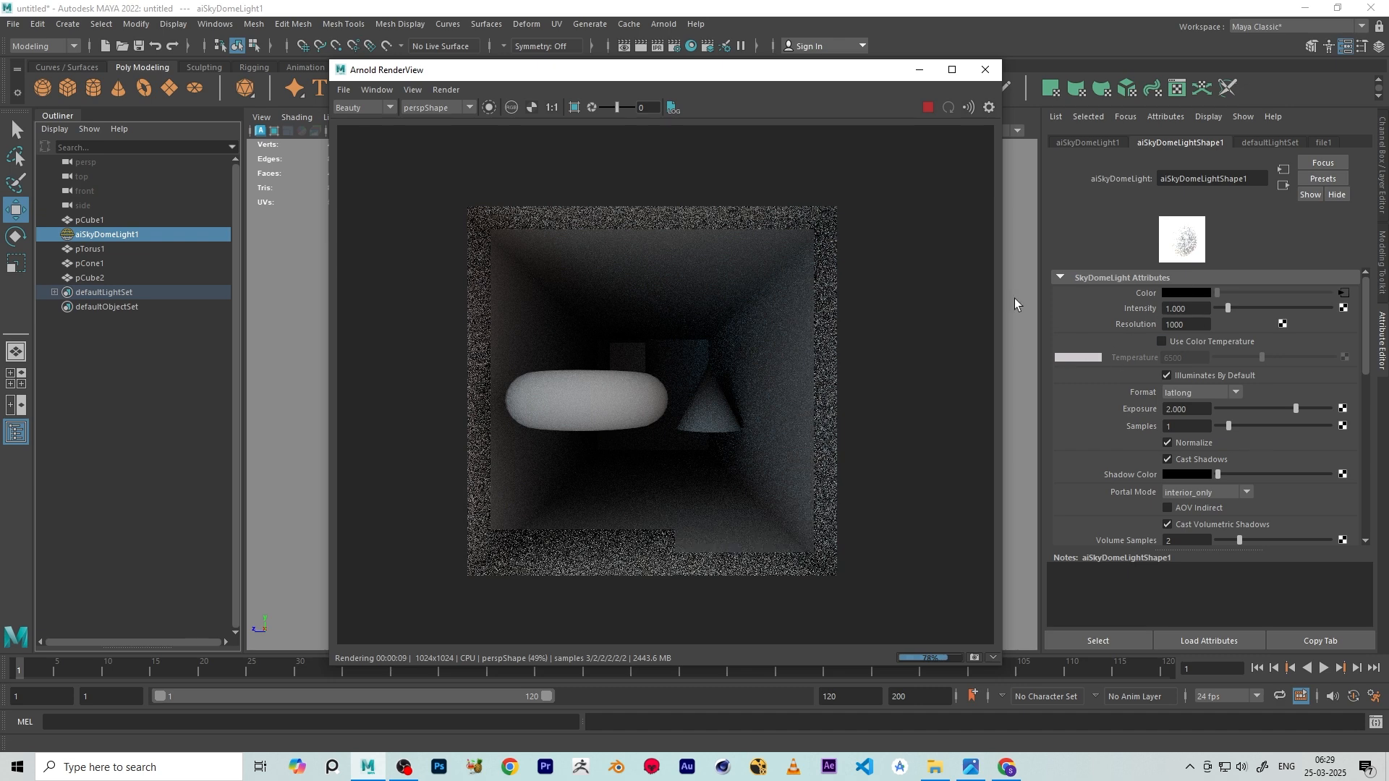
left_click(979, 73)
Set the sky dome light's exposure to 1
left_click(1168, 406)
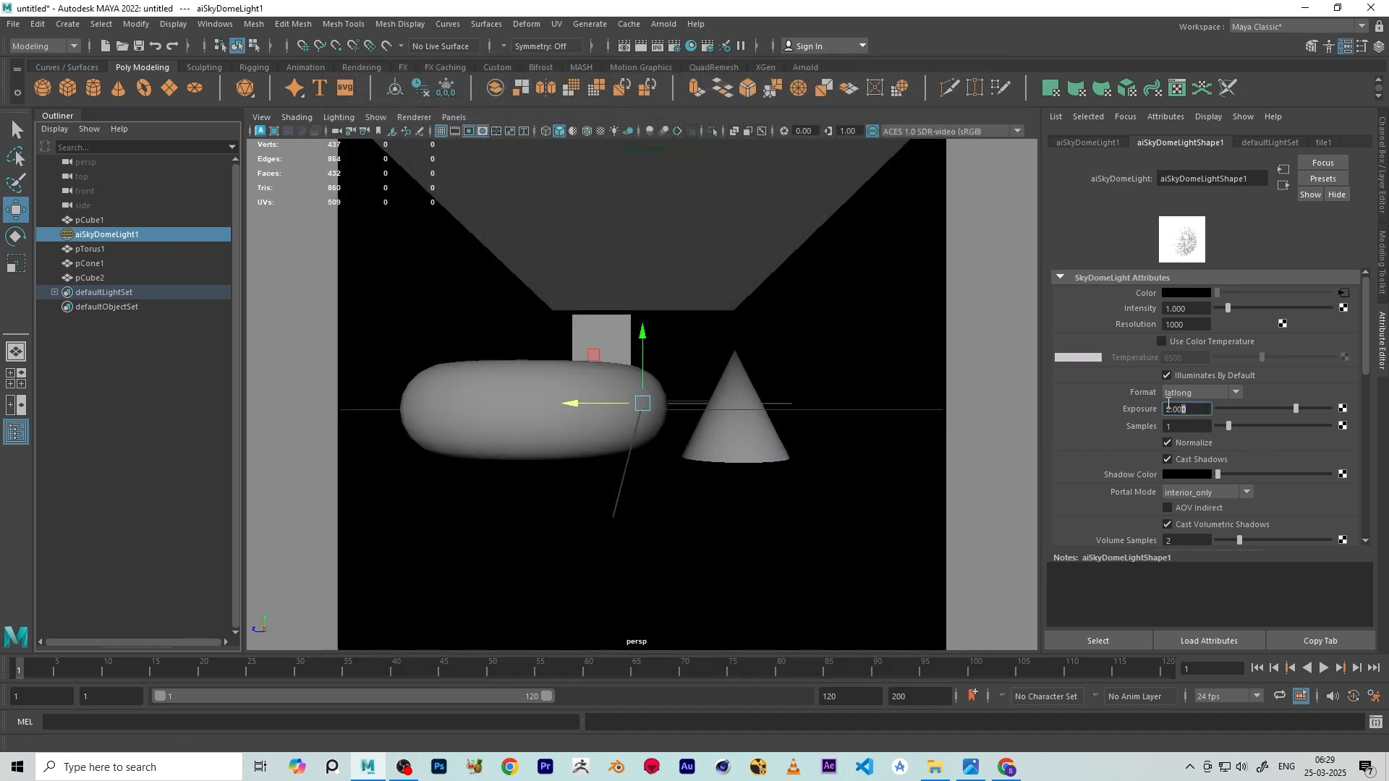
type("1")
key("Return")
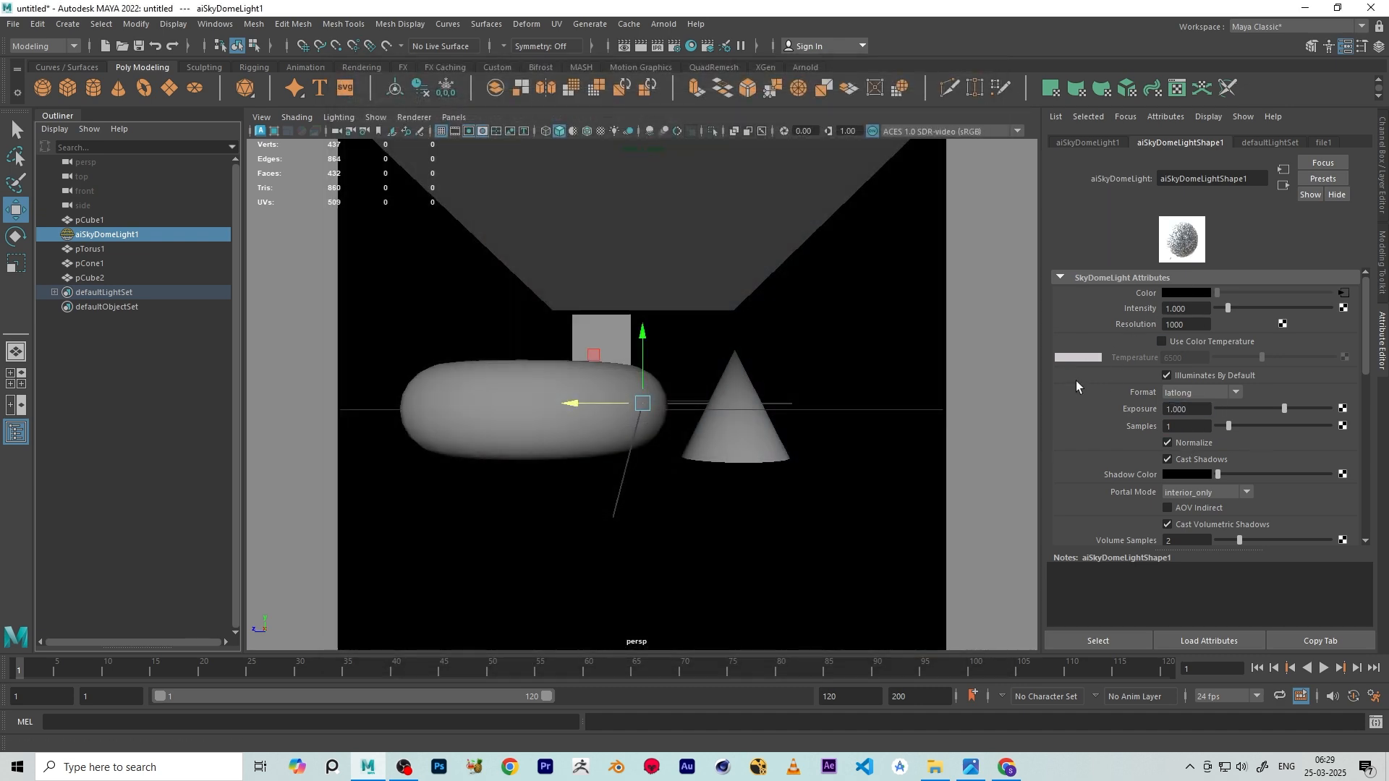
Render the scene with Arnold, check the lighting inside the box, and close the render window
left_click(676, 24)
left_click(691, 49)
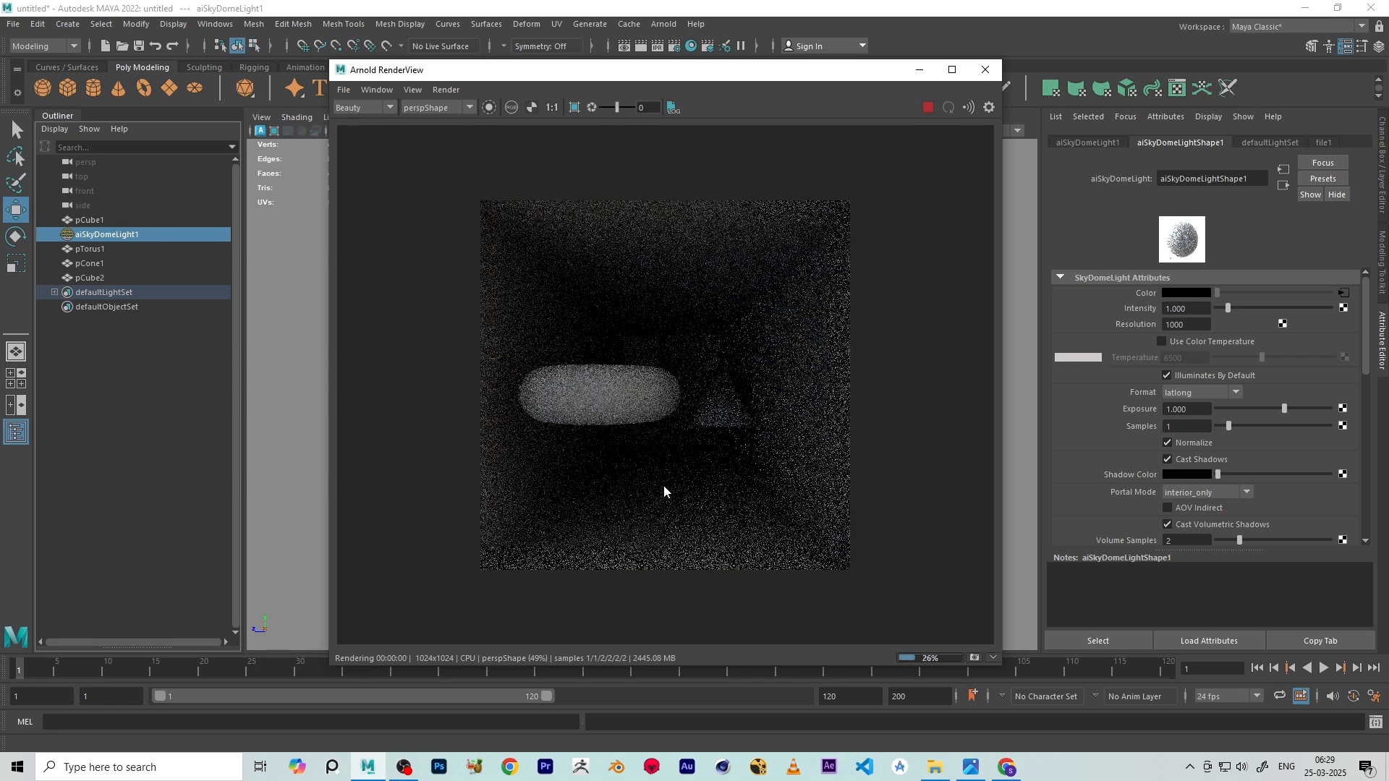
left_click(985, 70)
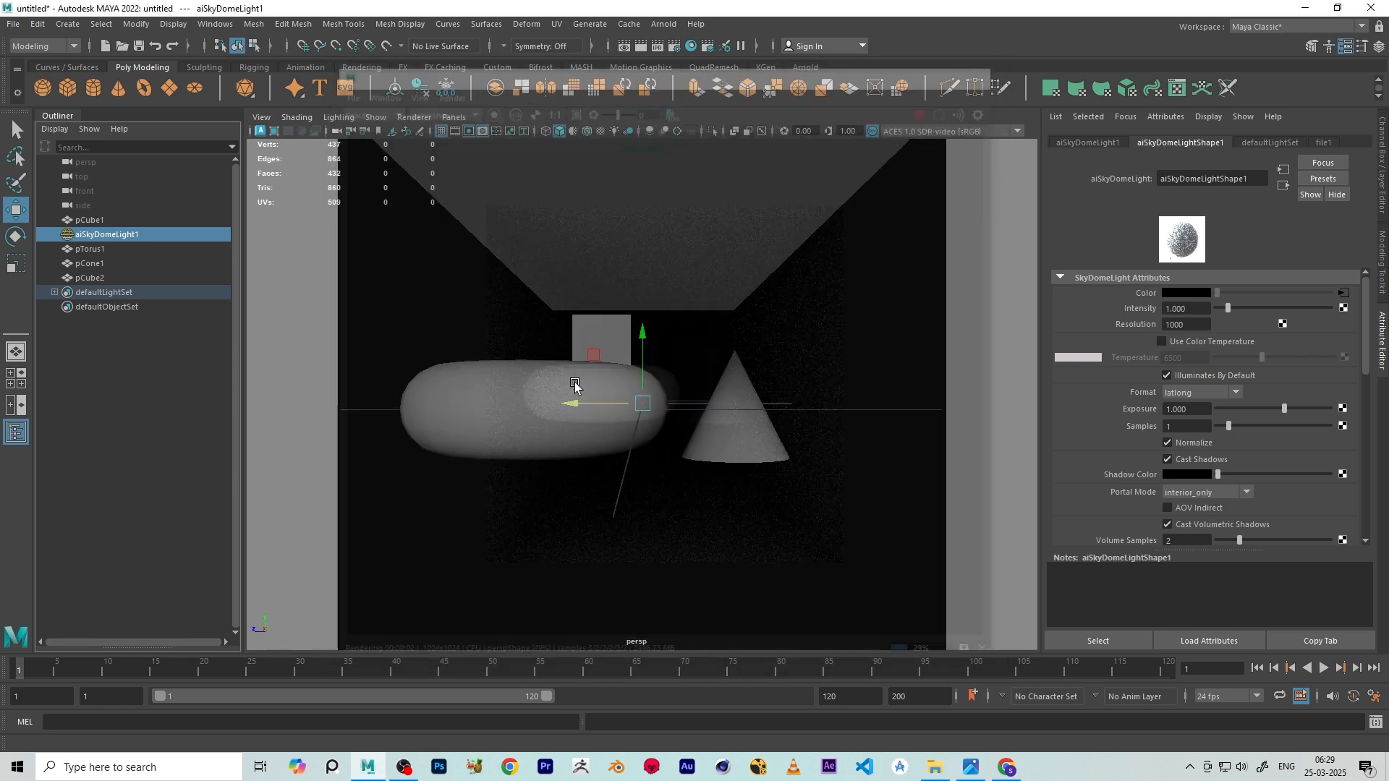
Create an Arnold area light in the scene
scroll(576, 387, "down", 10)
left_click_drag(654, 395, 721, 457, "alt")
scroll(721, 456, "up", 4)
middle_click_drag(757, 461, 739, 409, "alt")
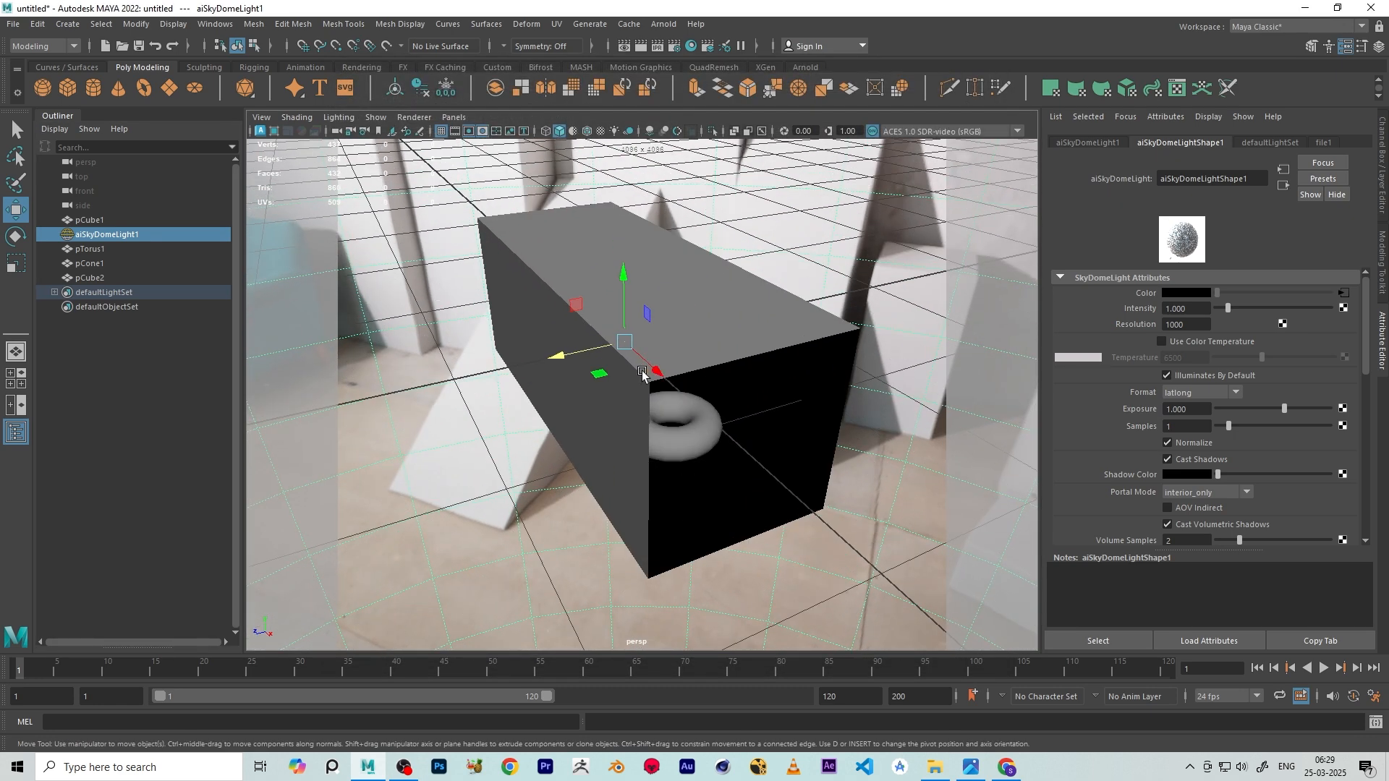
left_click(663, 24)
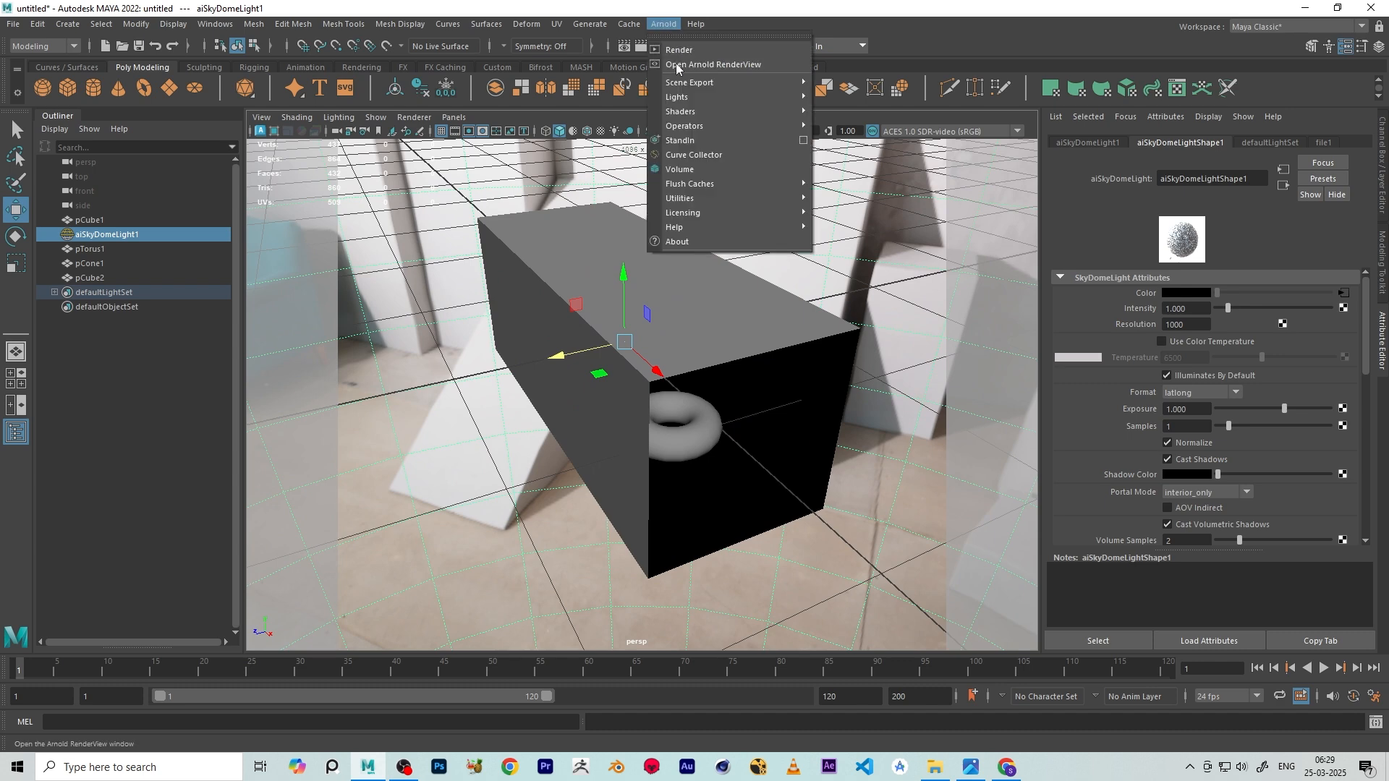
mouse_move(706, 99)
left_click(926, 98)
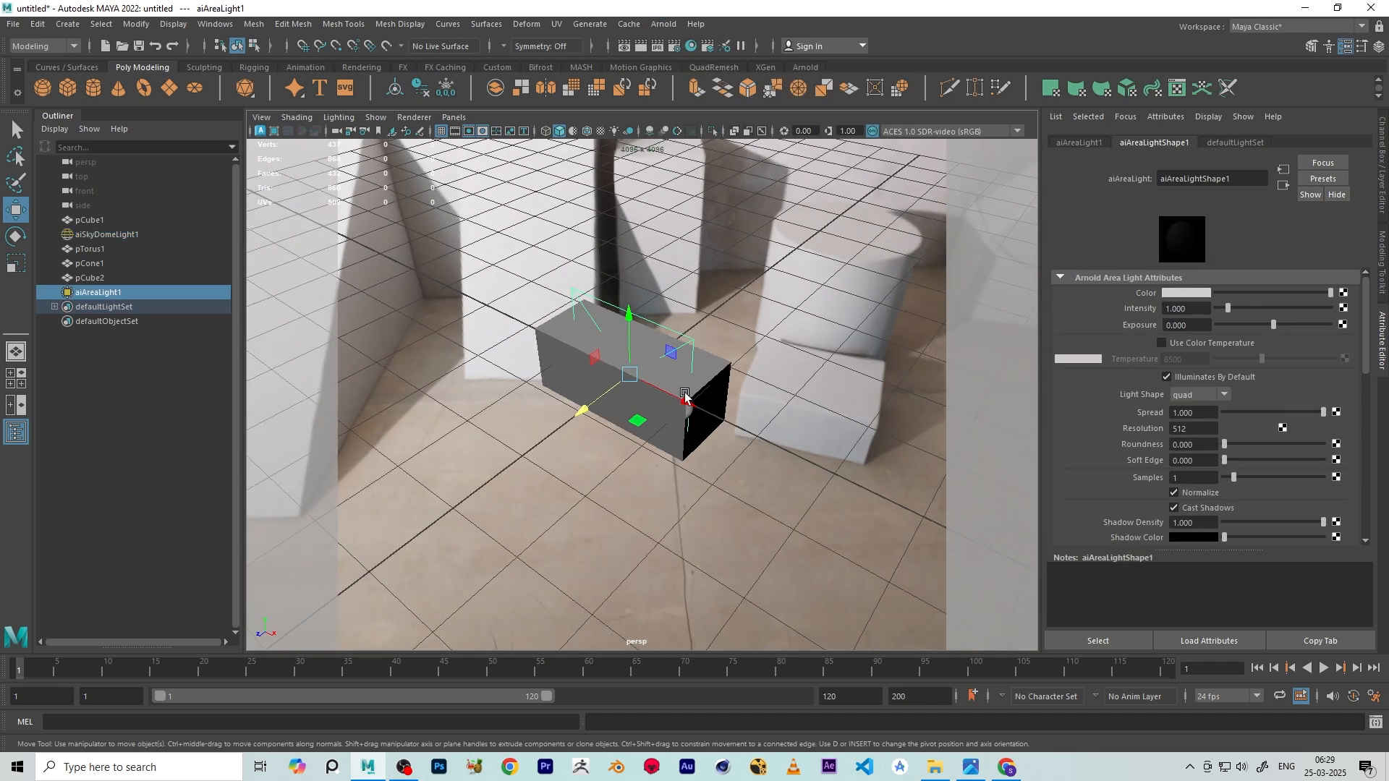
Move the area light out in front of the box's open end
scroll(684, 393, "up", 5)
left_click_drag(657, 390, 940, 488)
scroll(742, 436, "down", 10)
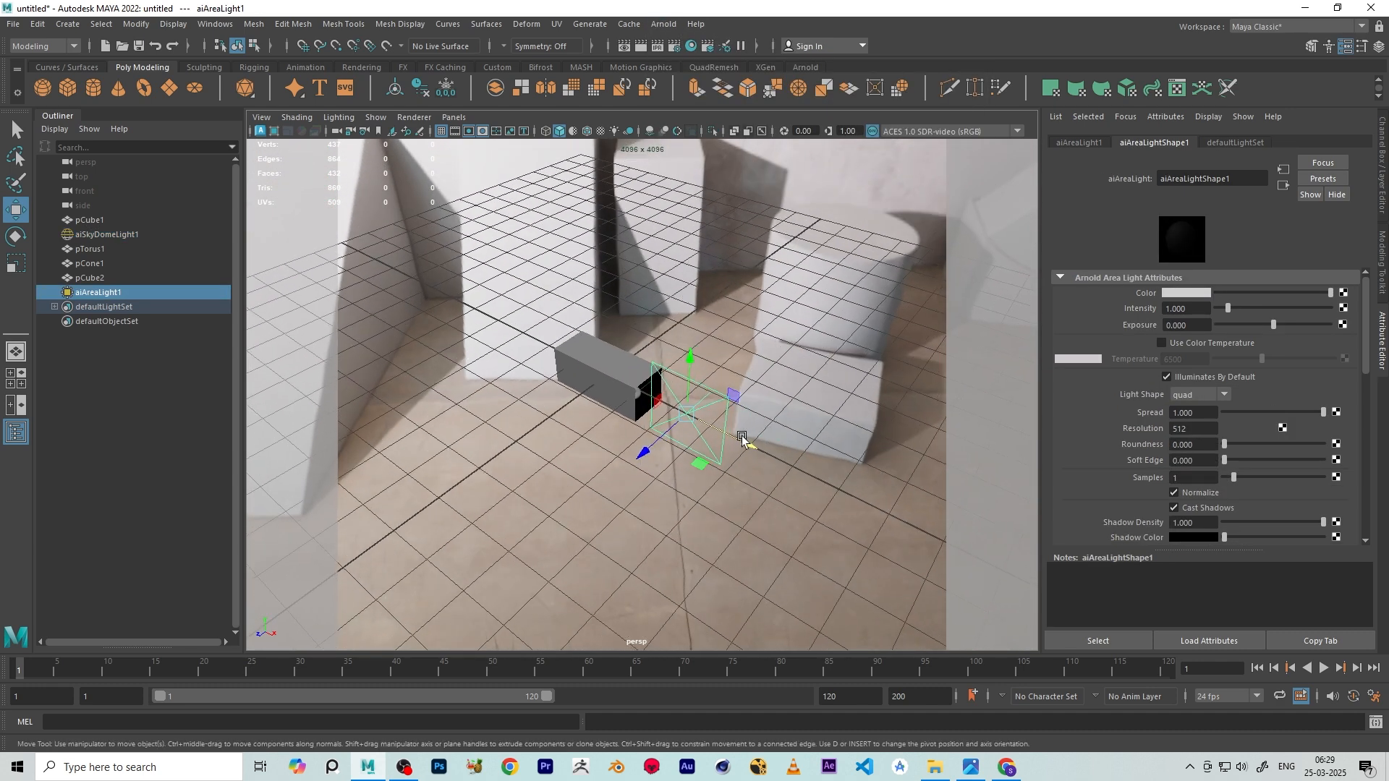
scroll(723, 441, "up", 5)
Rotate the area light about its vertical axis so it faces into the box opening
key("e")
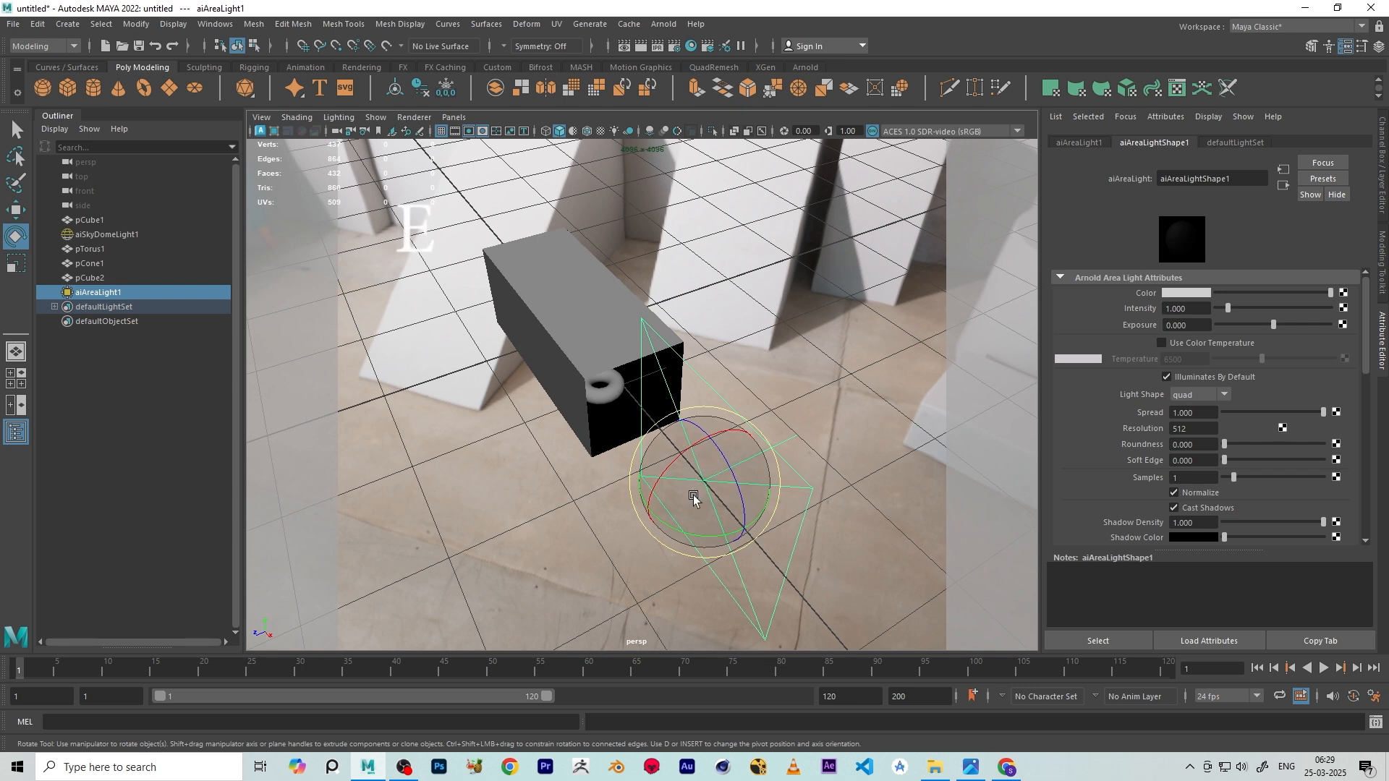
left_click_drag(692, 535, 721, 510)
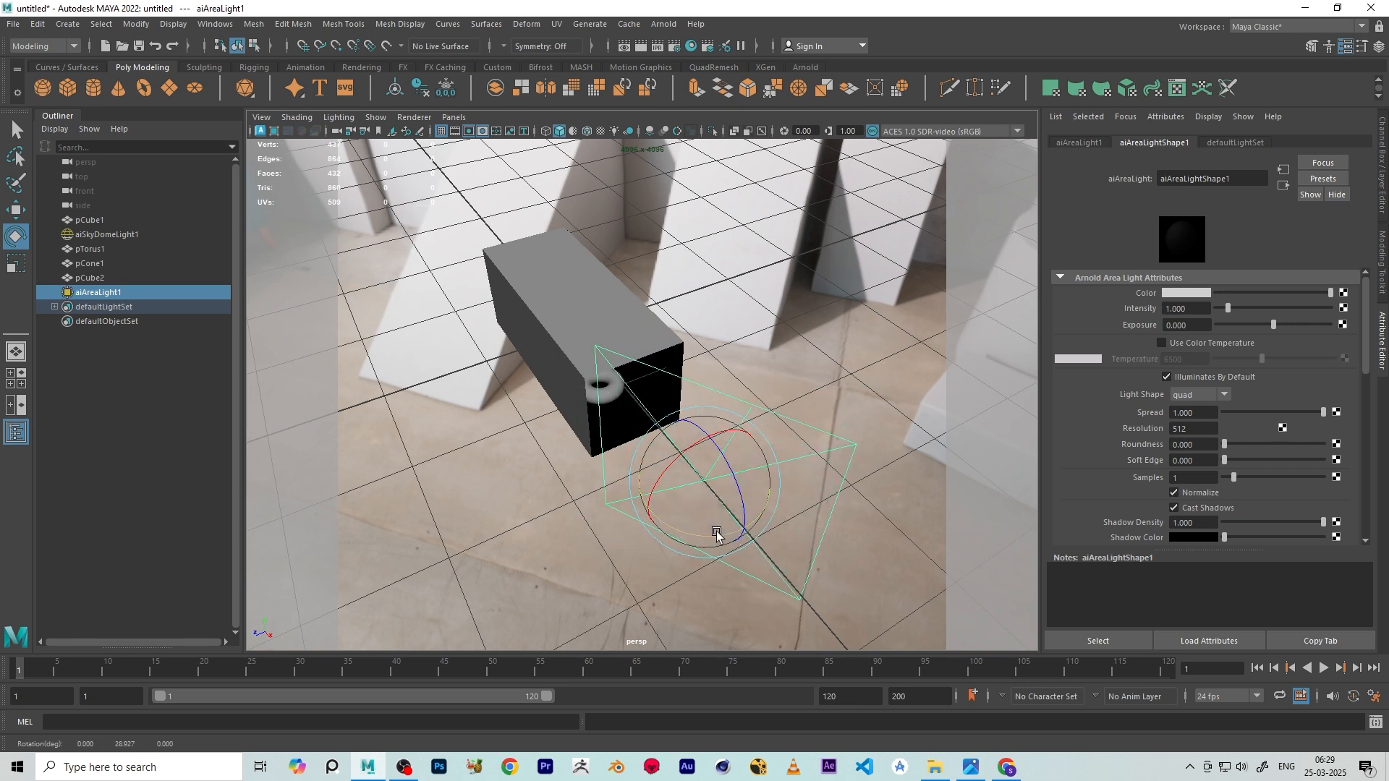
key("j")
left_click_drag(712, 541, 684, 514)
key("ctrl+z")
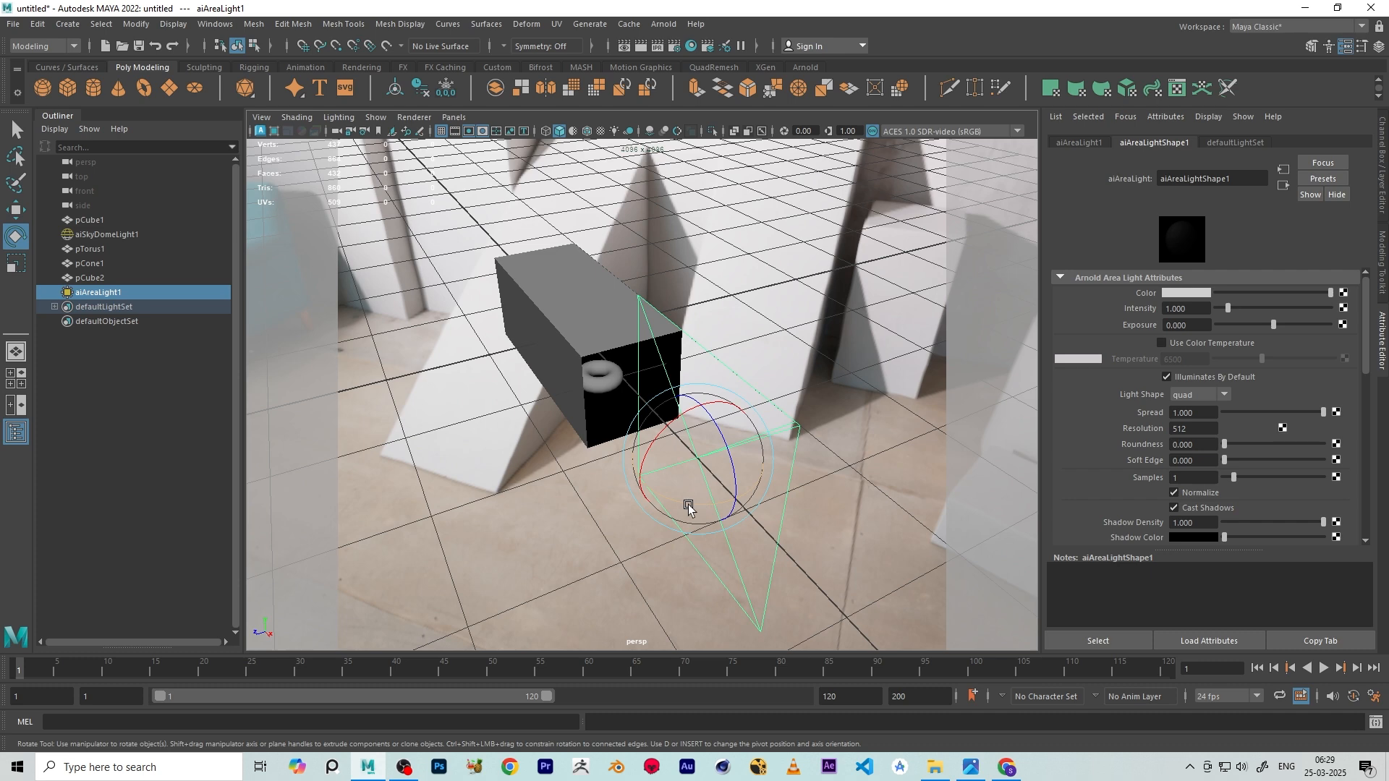
left_click_drag(683, 506, 784, 434)
Move the area light along the box's length, closer to the opening
key("w")
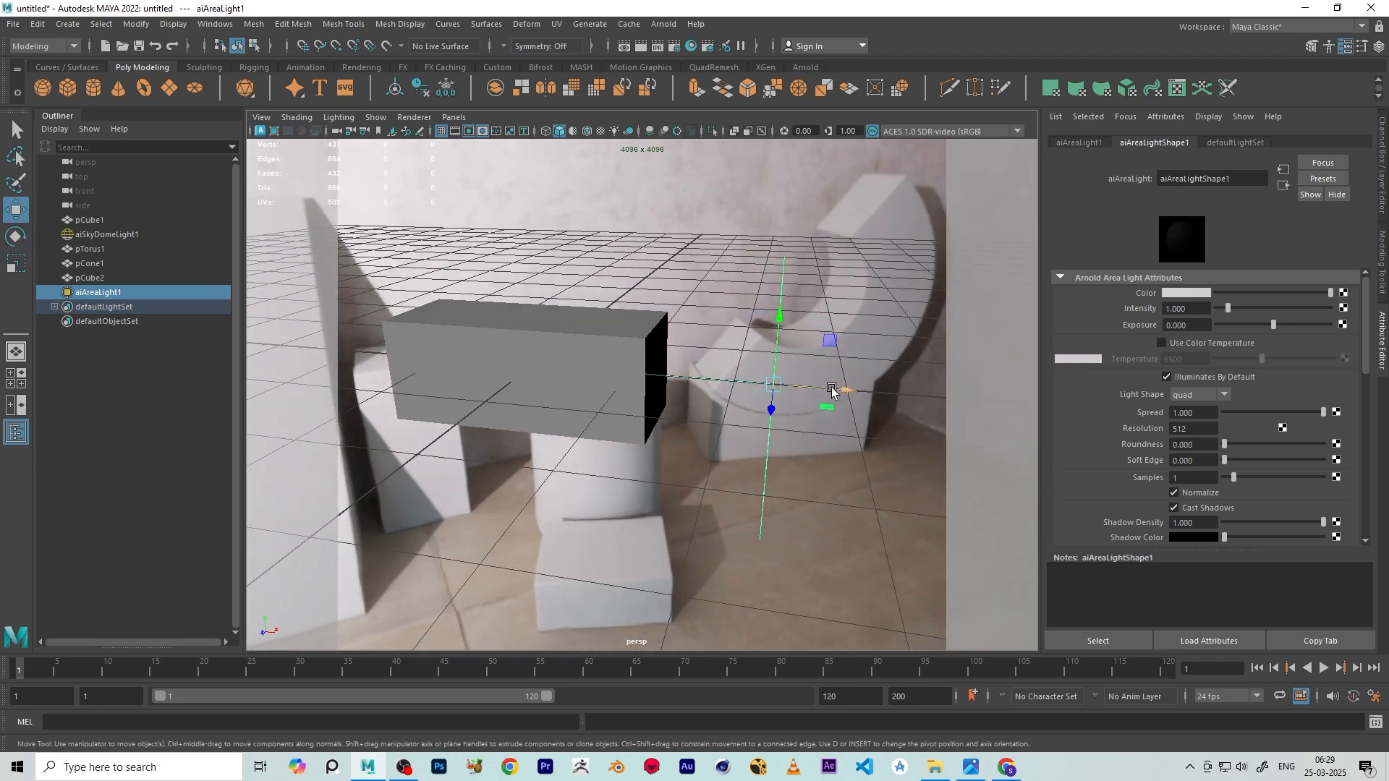
left_click_drag(832, 391, 716, 383)
left_click_drag(716, 383, 506, 296, "alt")
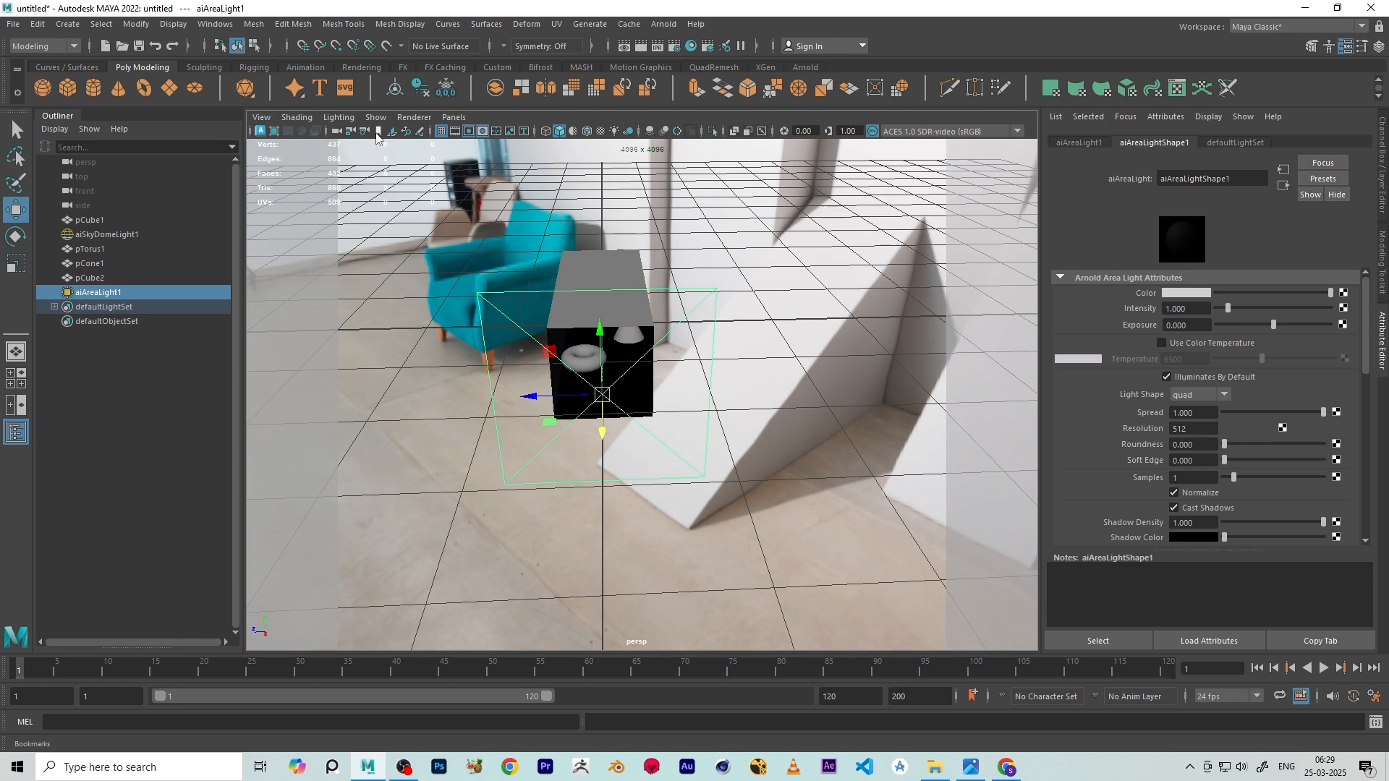
Restore the cameraView1 bookmark and render the area-lit box interior with Arnold
left_click(378, 131)
left_click(663, 24)
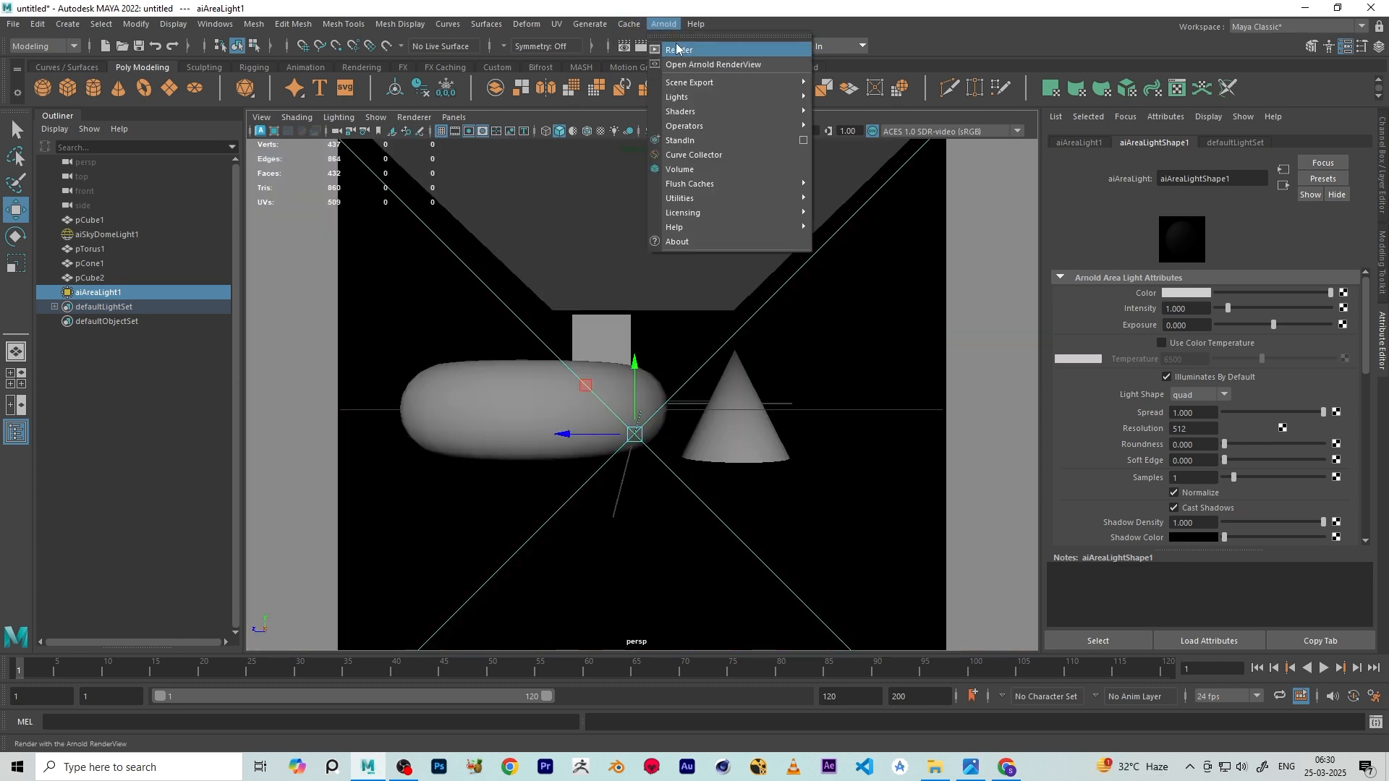
left_click(678, 48)
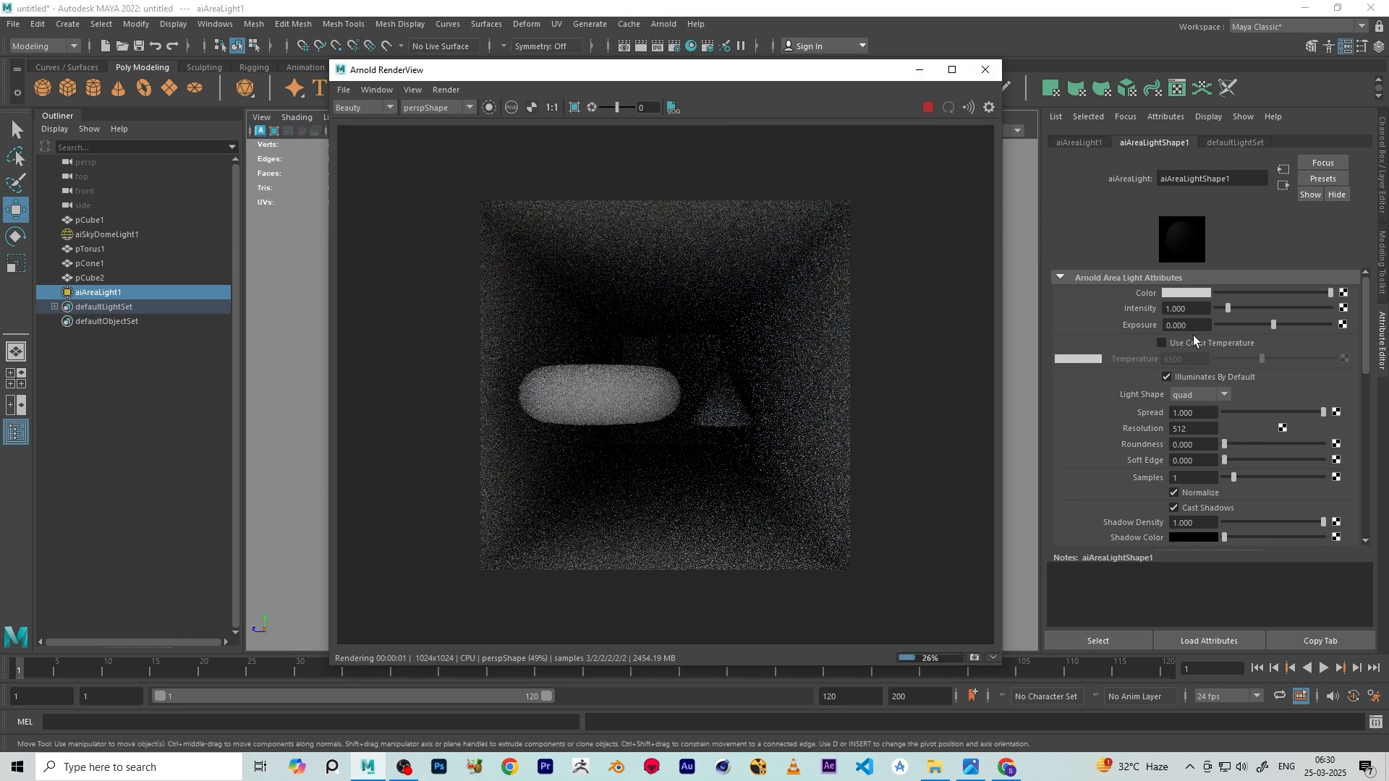
Set the area light's exposure to 2
left_click(1186, 325)
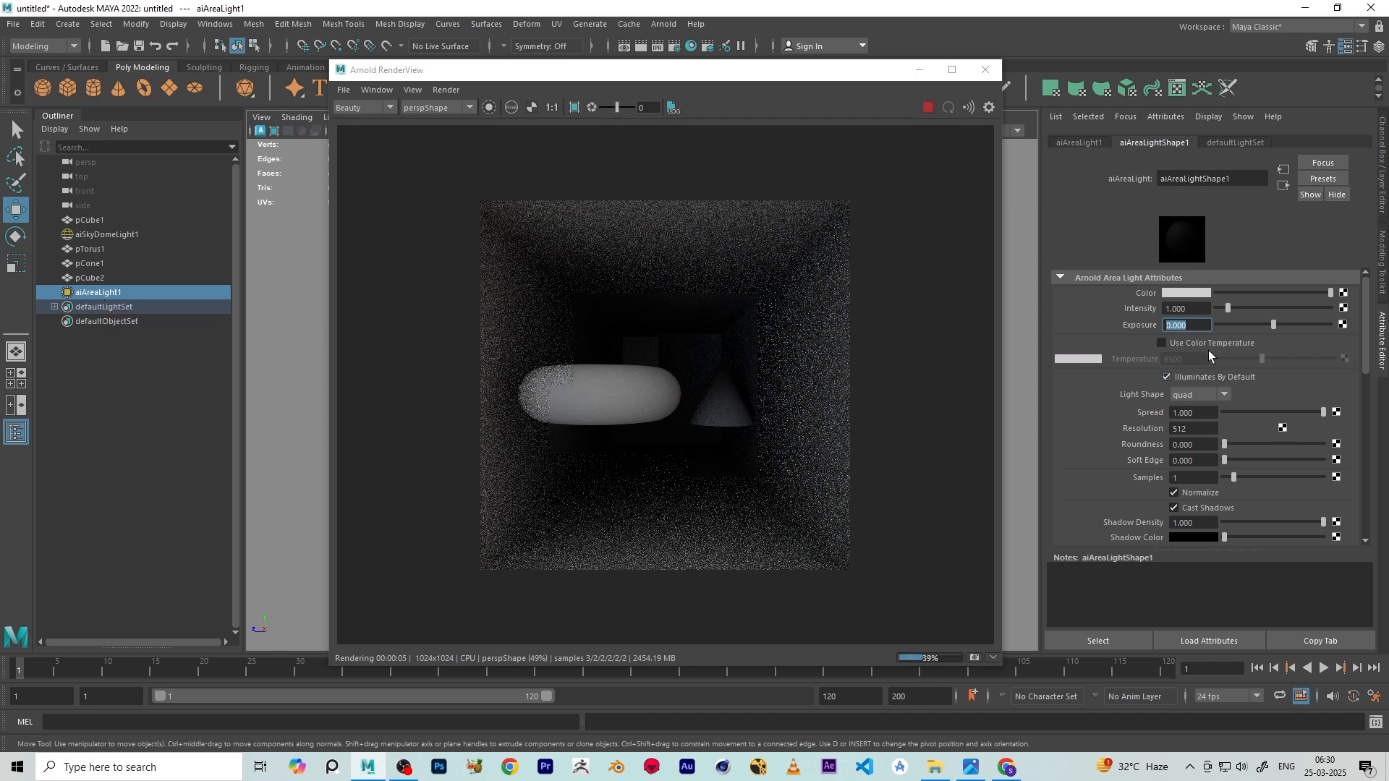
type("2")
key("Return")
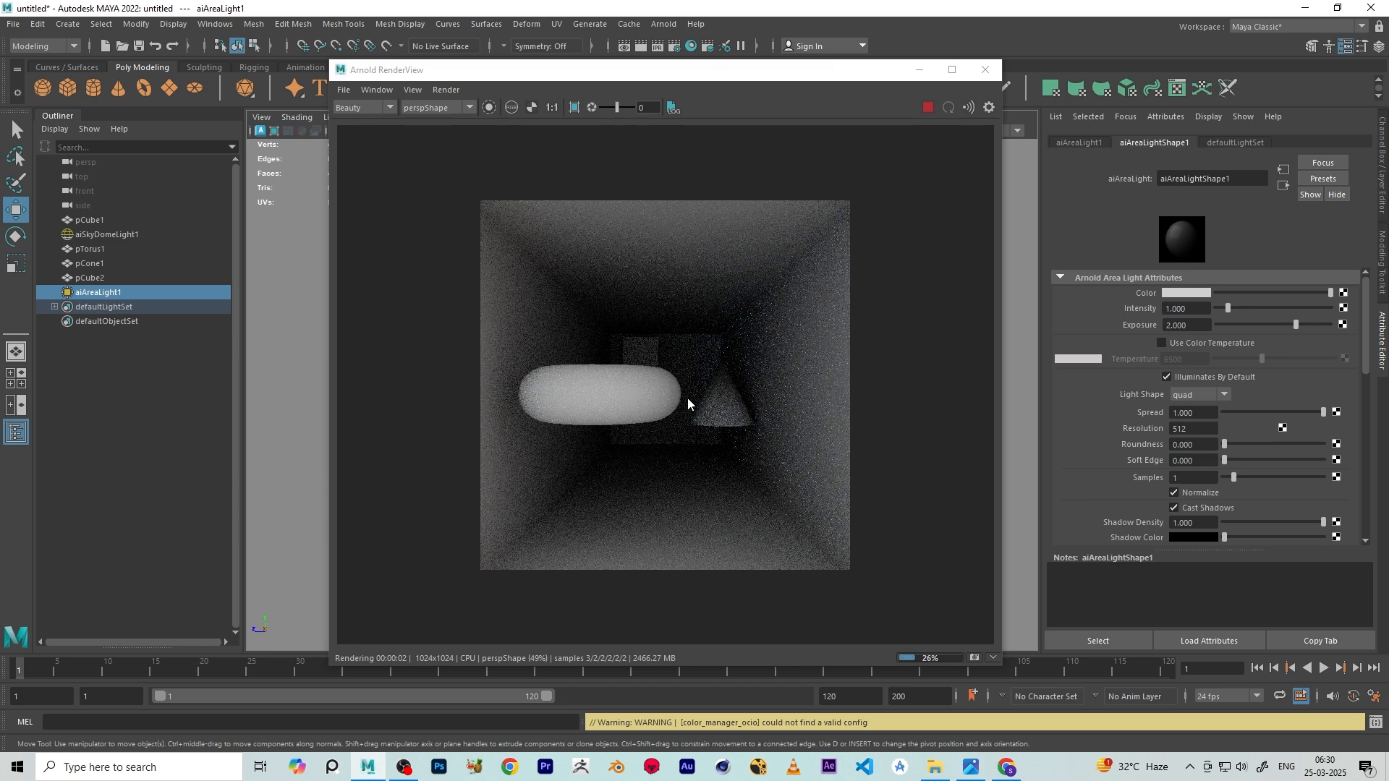
Set the area light's exposure to 4, check the updated render, and close the render window
left_click(1186, 325)
type("4")
key("Return")
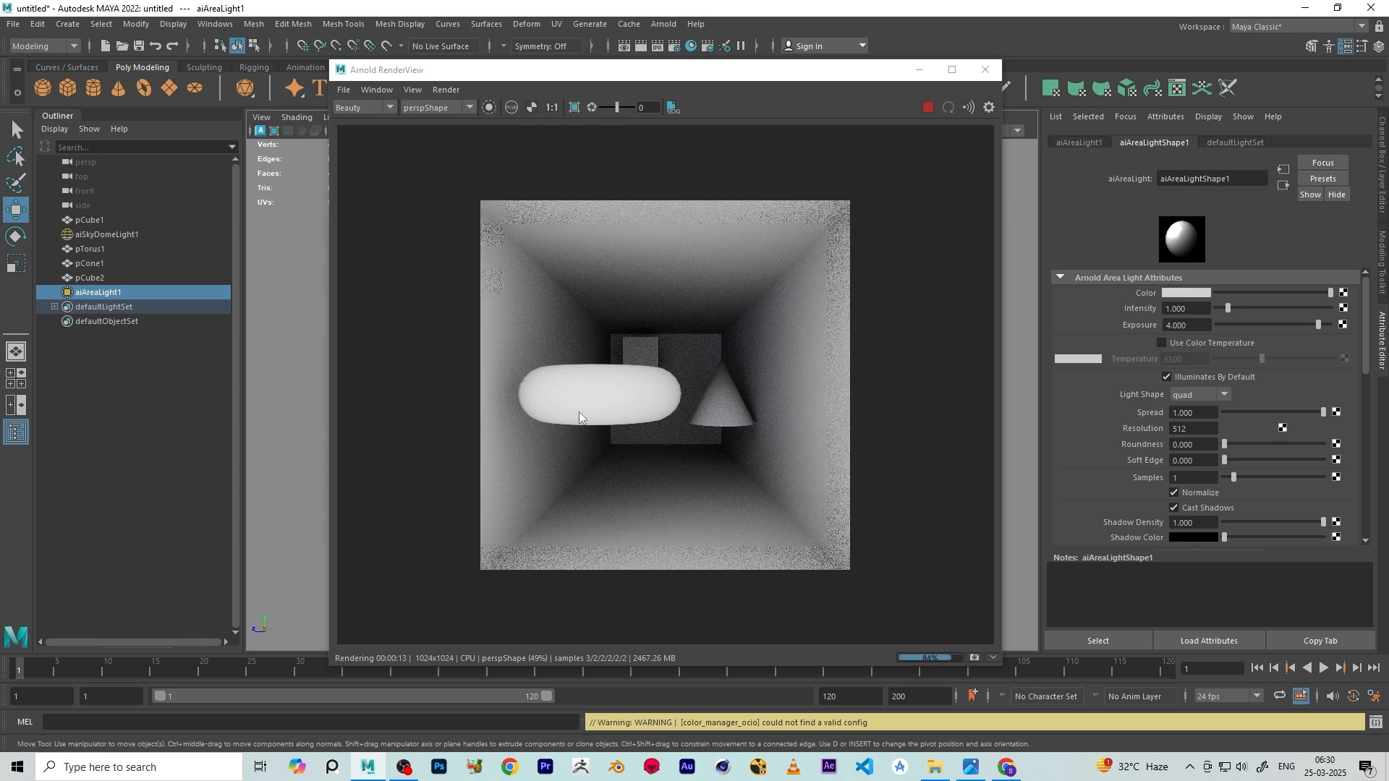
left_click(984, 70)
Examine how the area light and torus are placed relative to the box opening from outside
left_click_drag(501, 439, 465, 279, "alt")
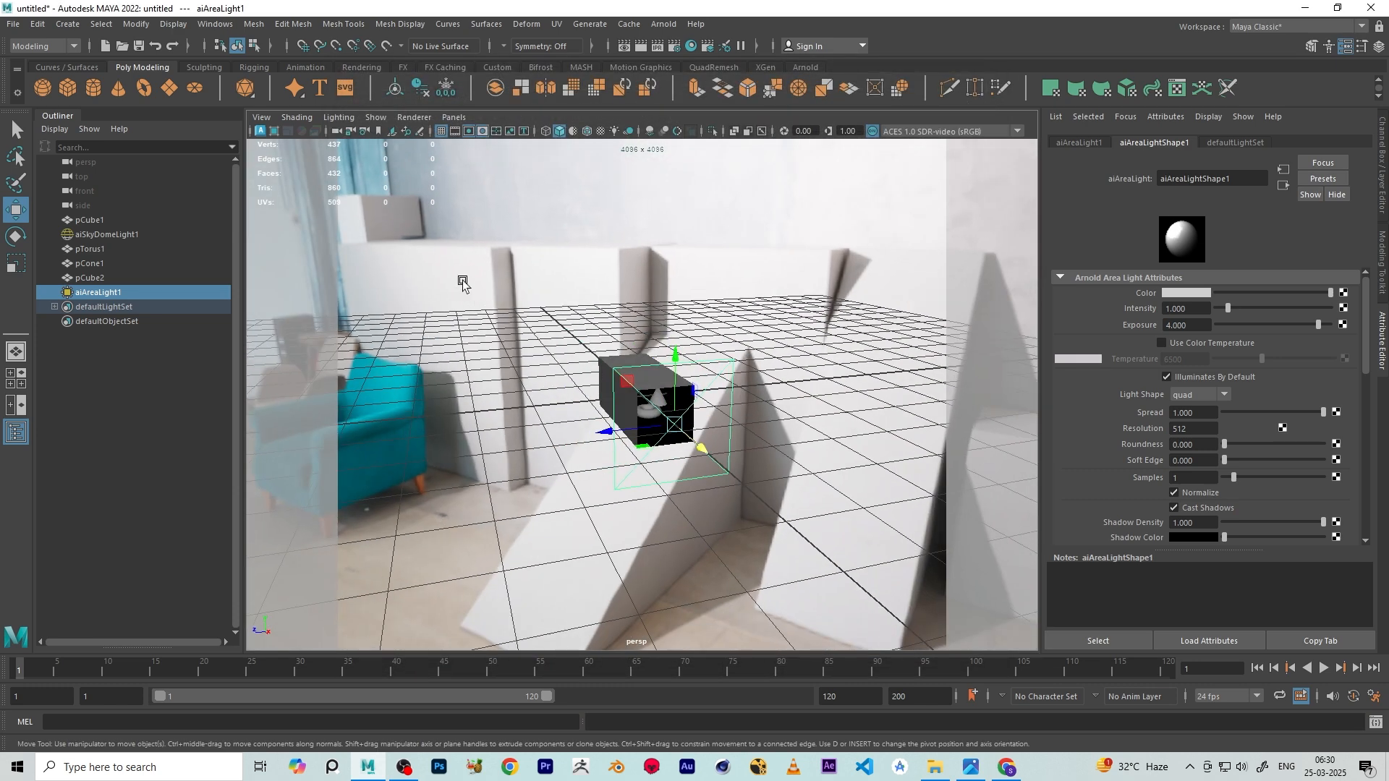
left_click(434, 219)
scroll(671, 463, "up", 5)
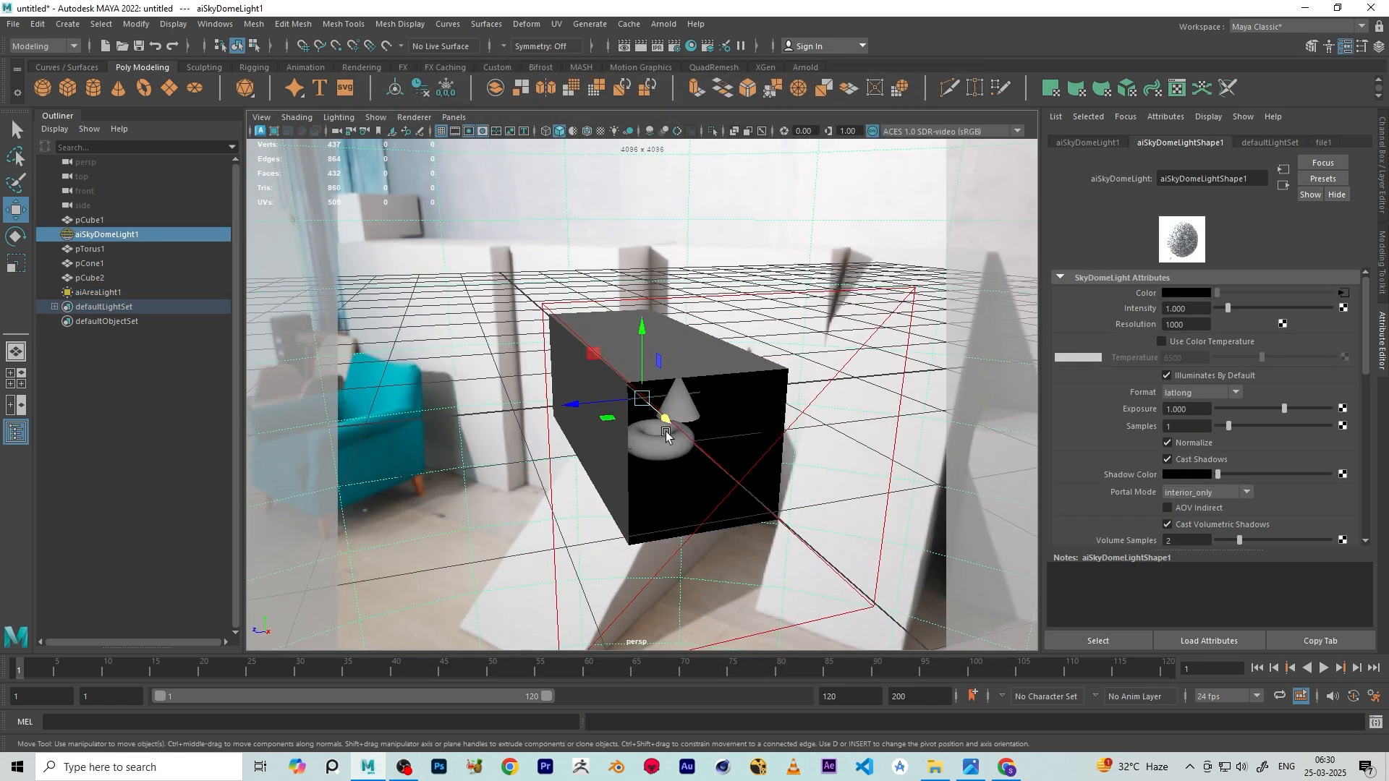
left_click(667, 497)
scroll(762, 491, "down", 5)
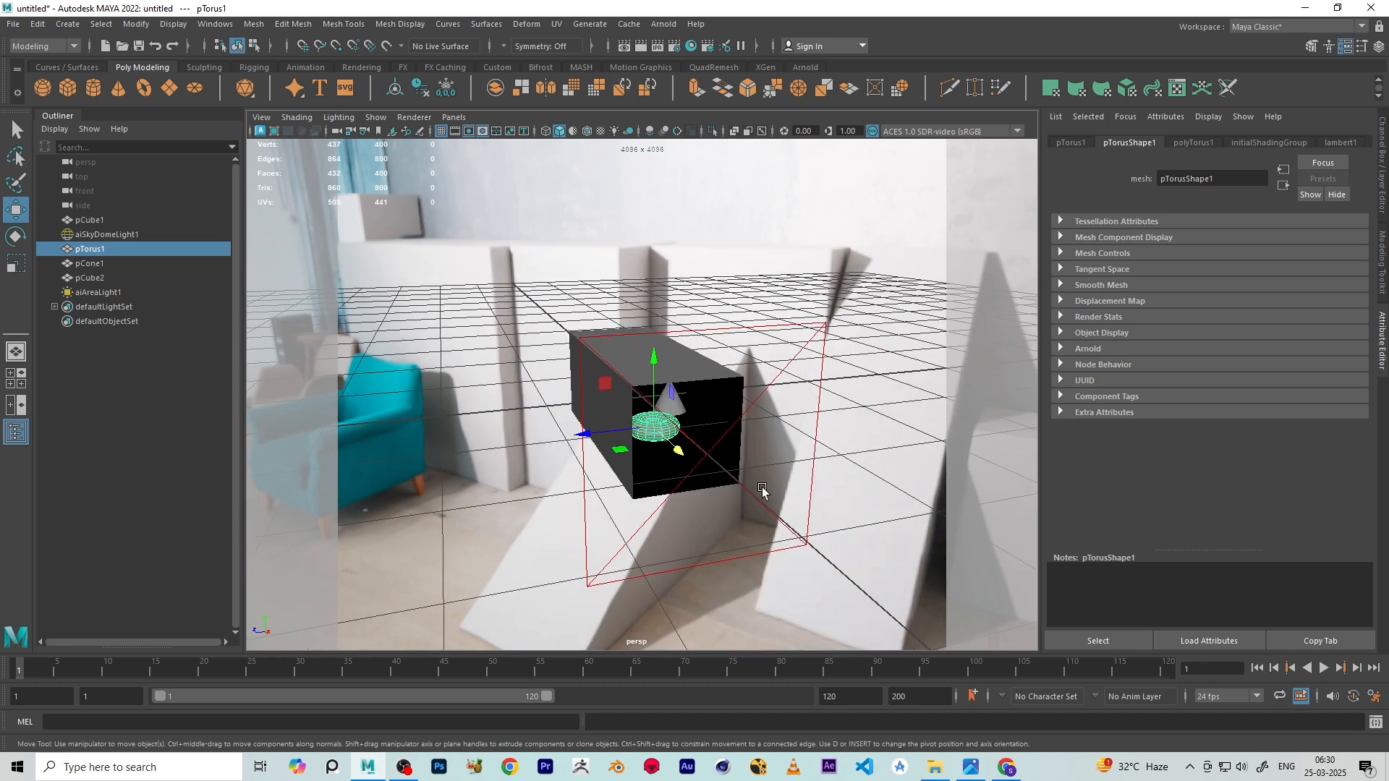
scroll(716, 455, "up", 8)
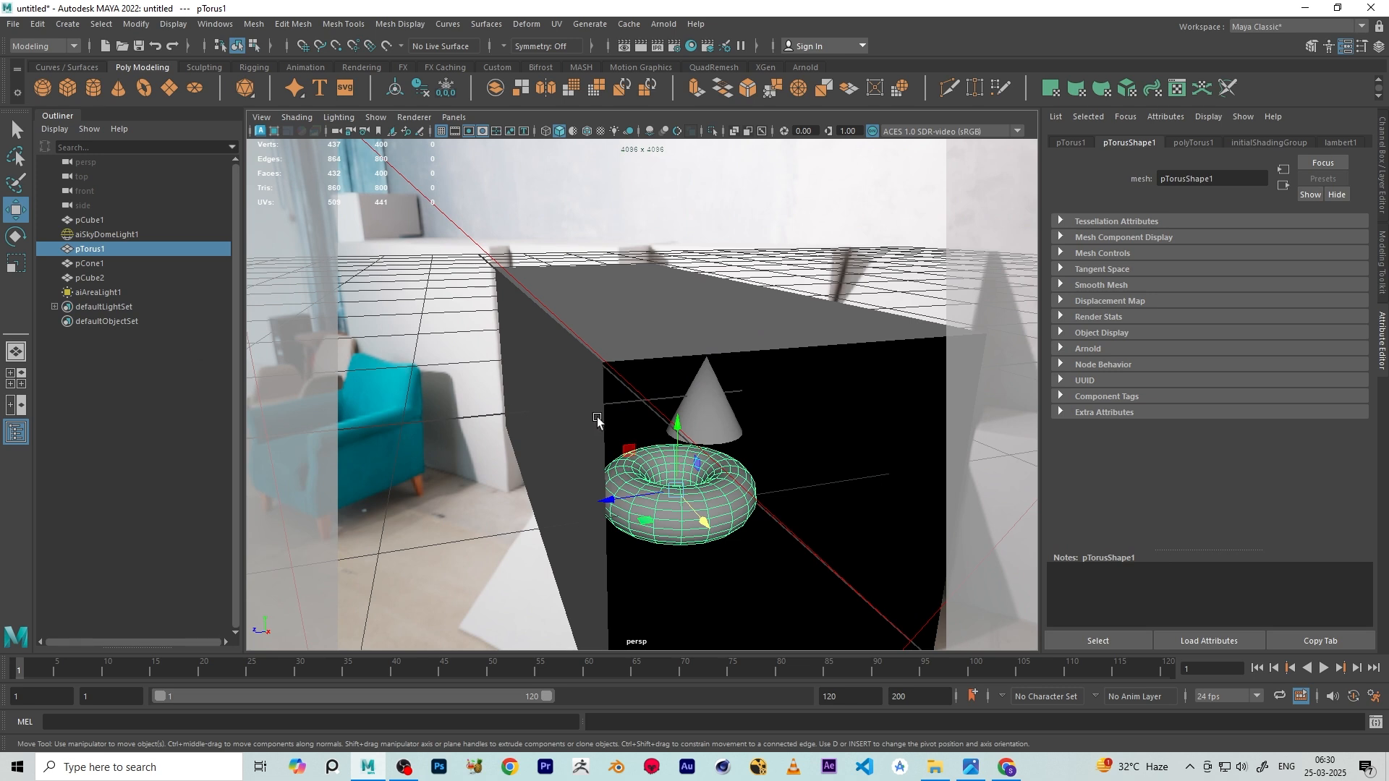
scroll(699, 414, "down", 4)
left_click(809, 518)
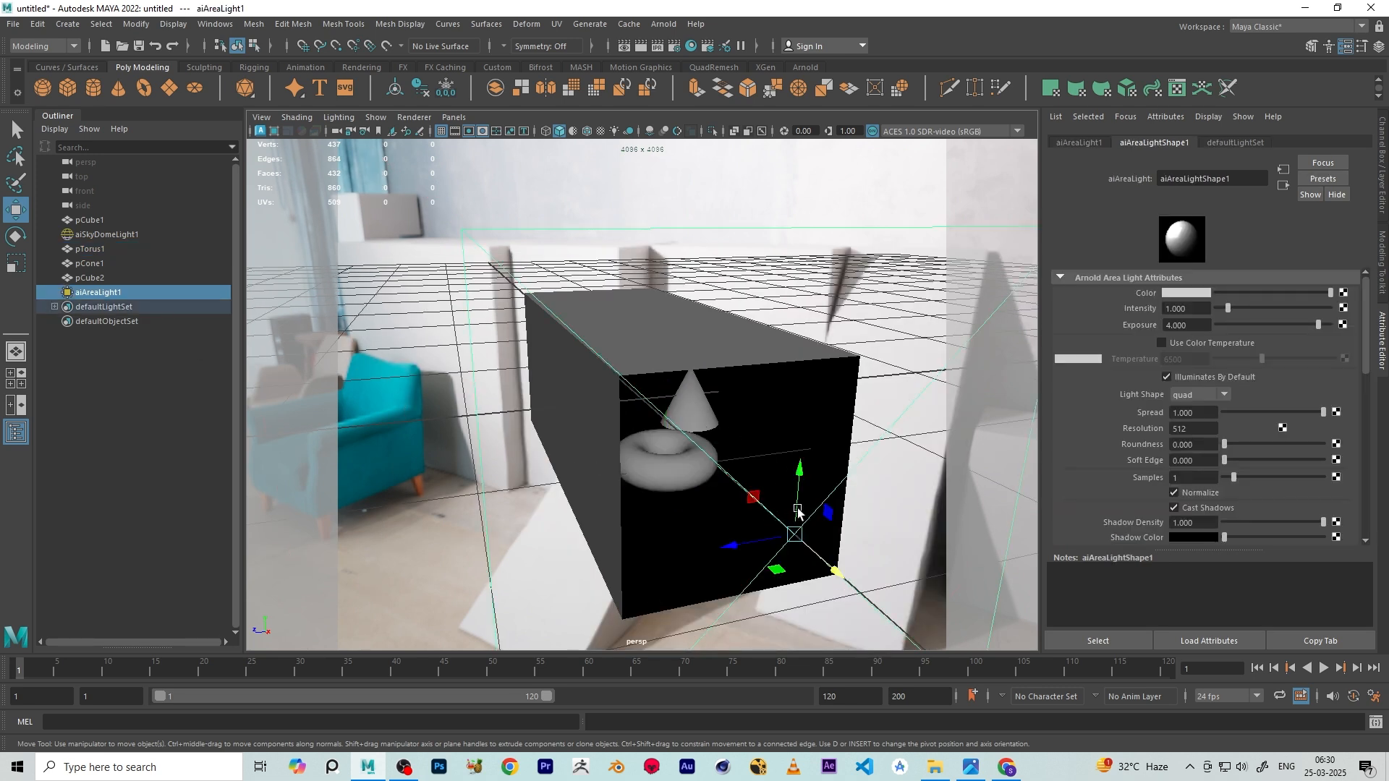
left_click(676, 481)
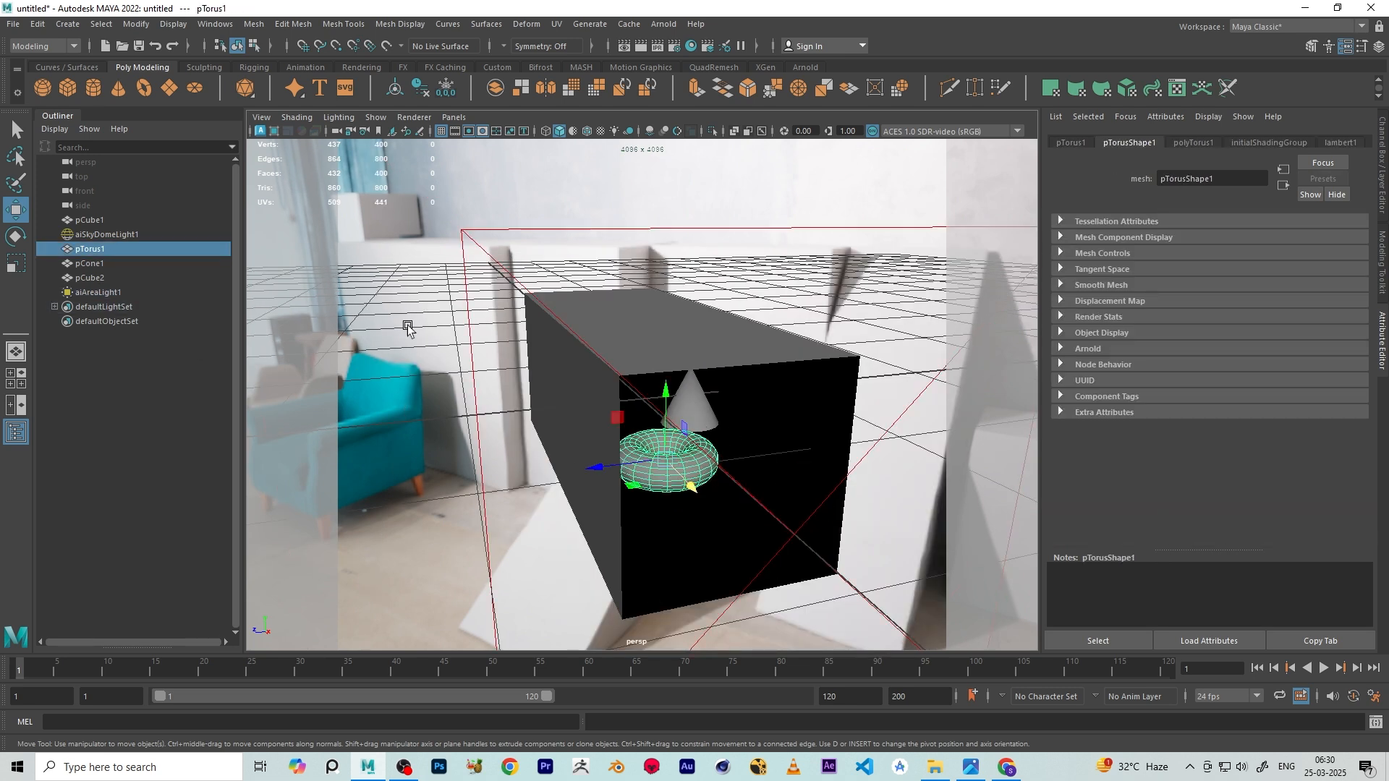
Switch from the Modeling to the Rendering toolset
left_click(40, 46)
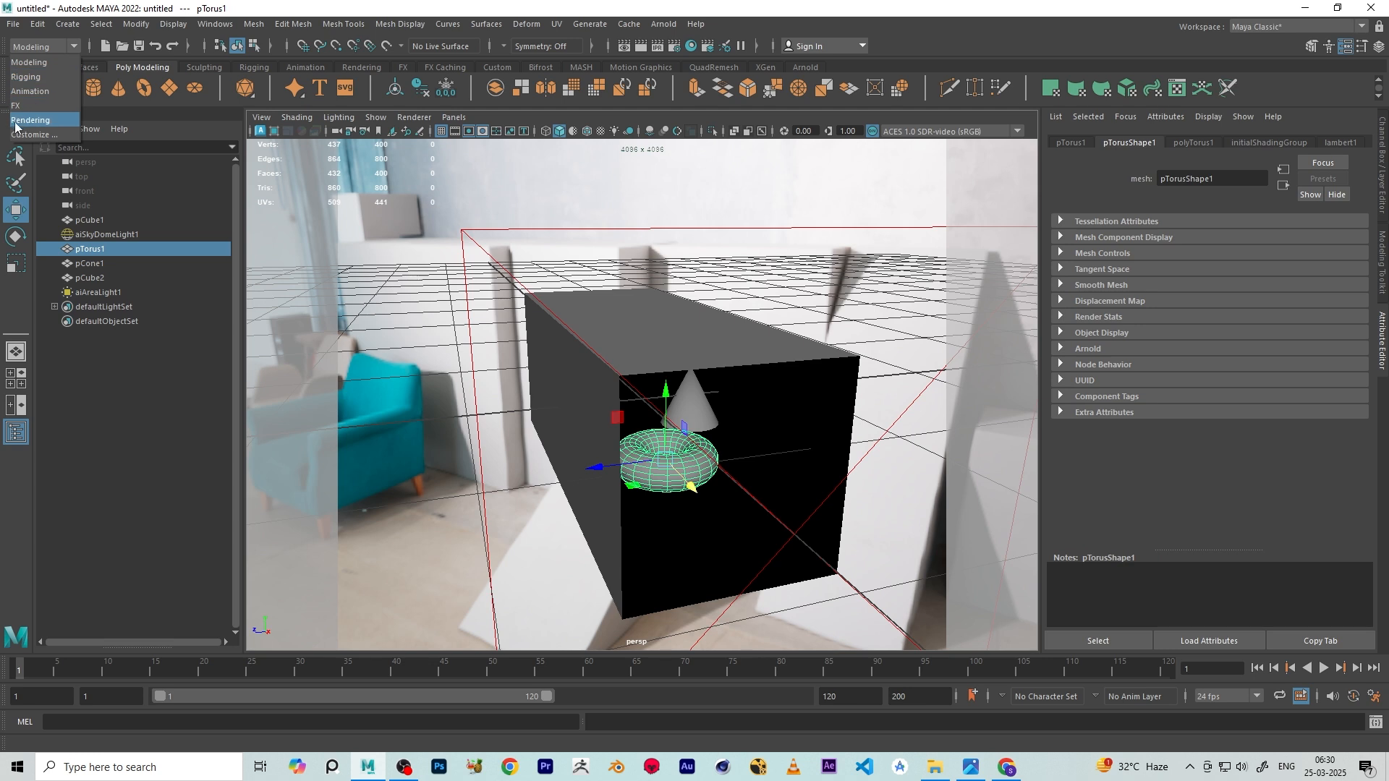
left_click(22, 62)
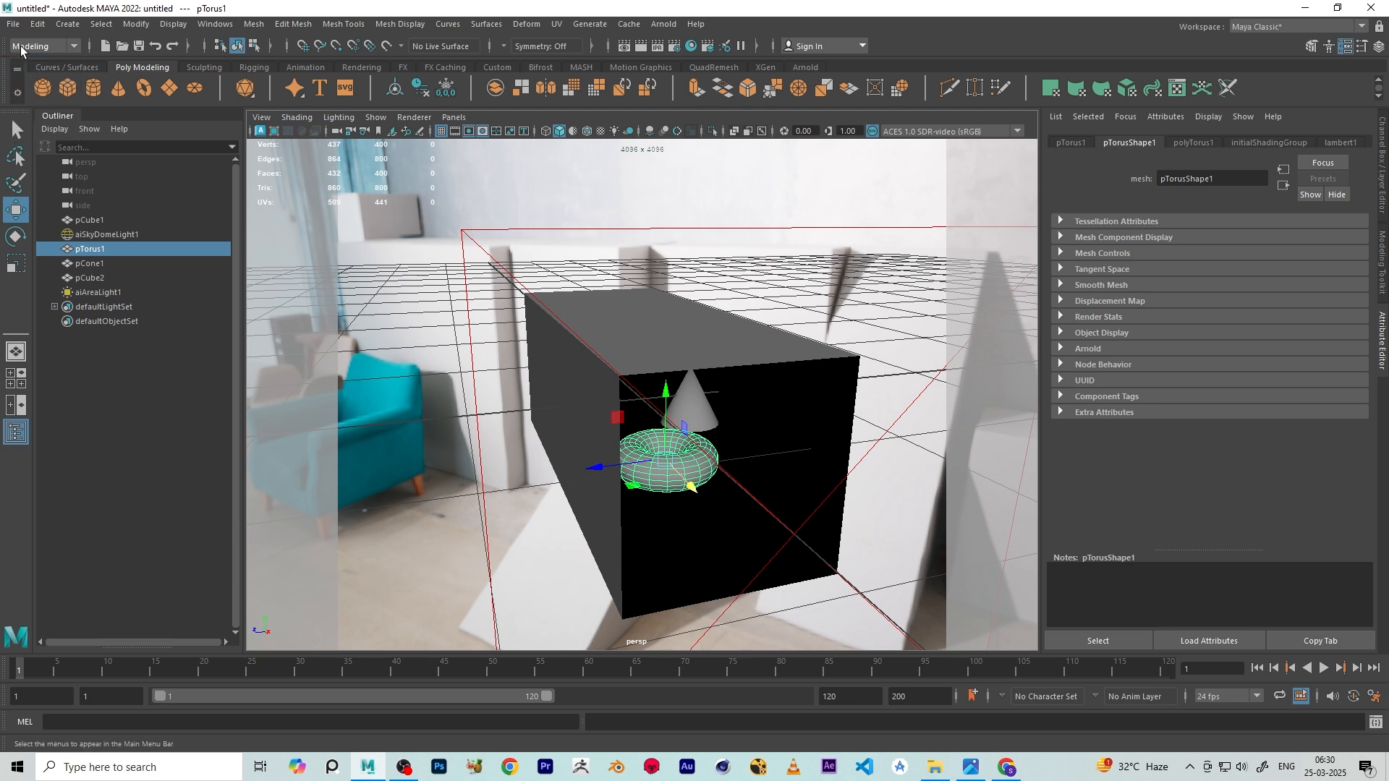
left_click(72, 48)
left_click(33, 123)
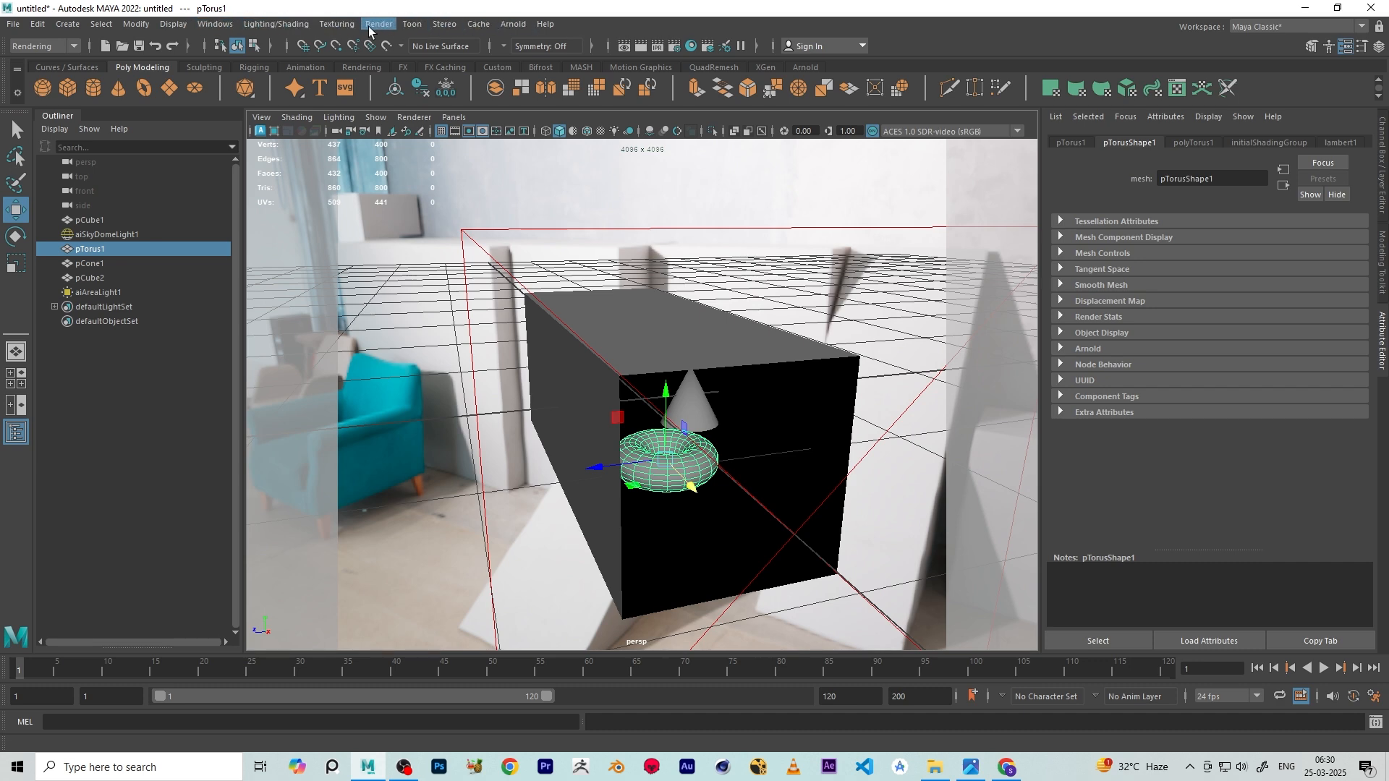
Select the area light together with the torus and break the light links between them
scroll(755, 467, "down", 3)
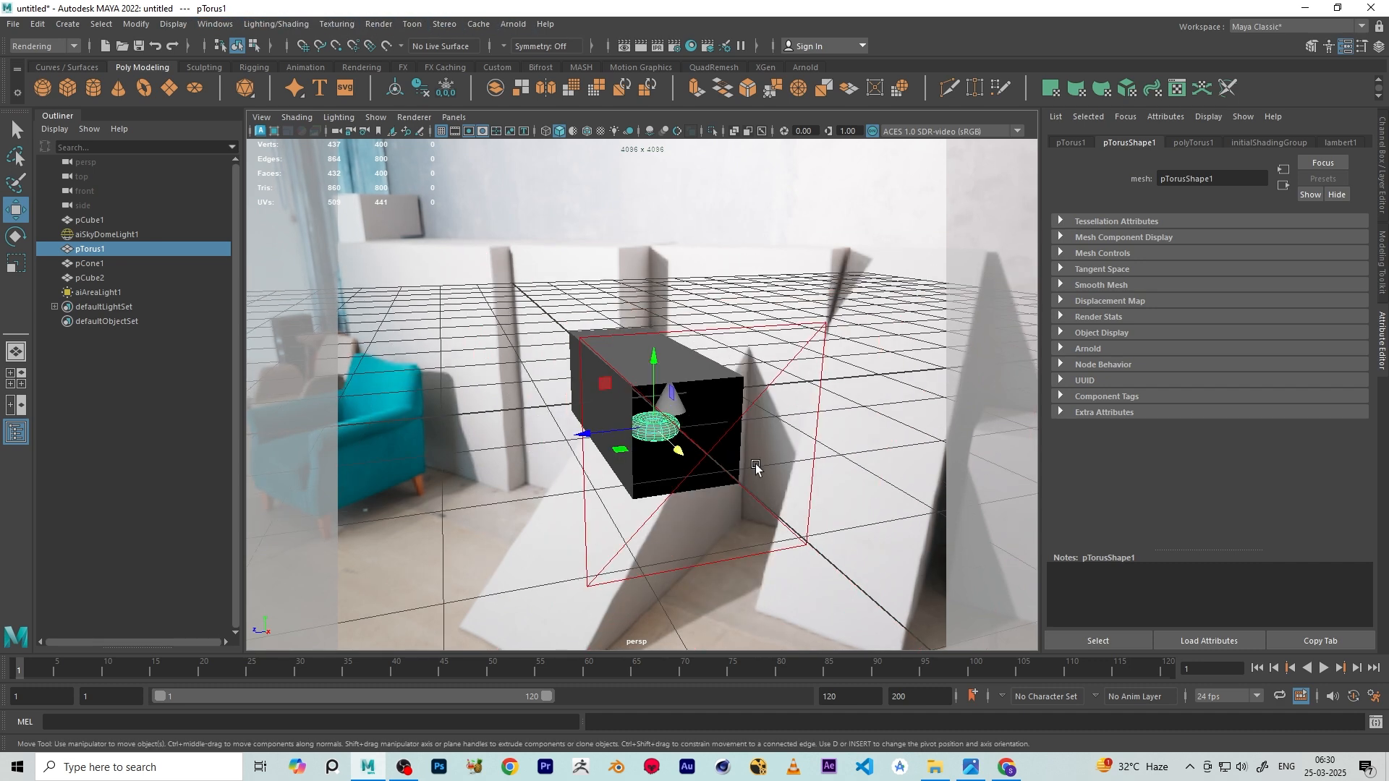
left_click(742, 418)
scroll(739, 427, "up", 3)
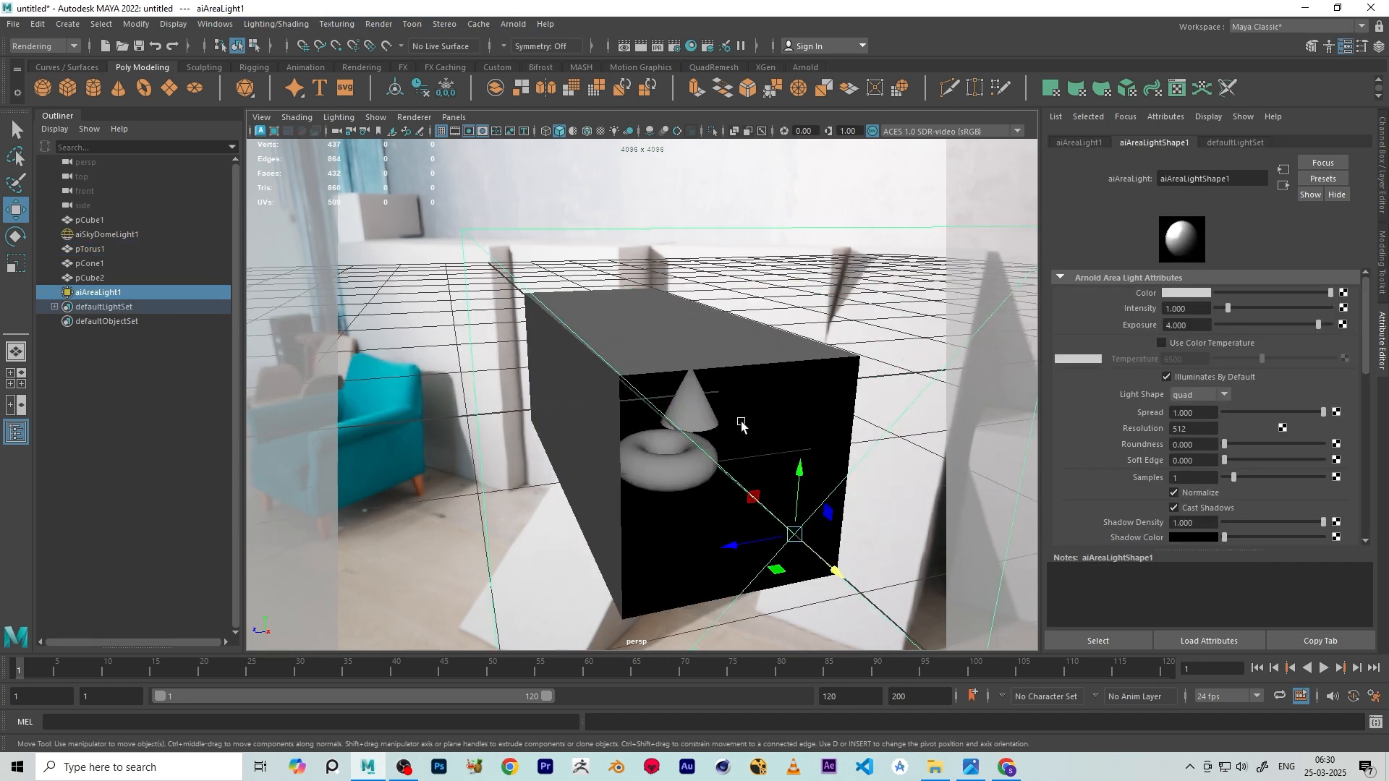
left_click(675, 475, "shift")
left_click_drag(676, 475, 749, 454, "alt")
scroll(777, 450, "up", 3)
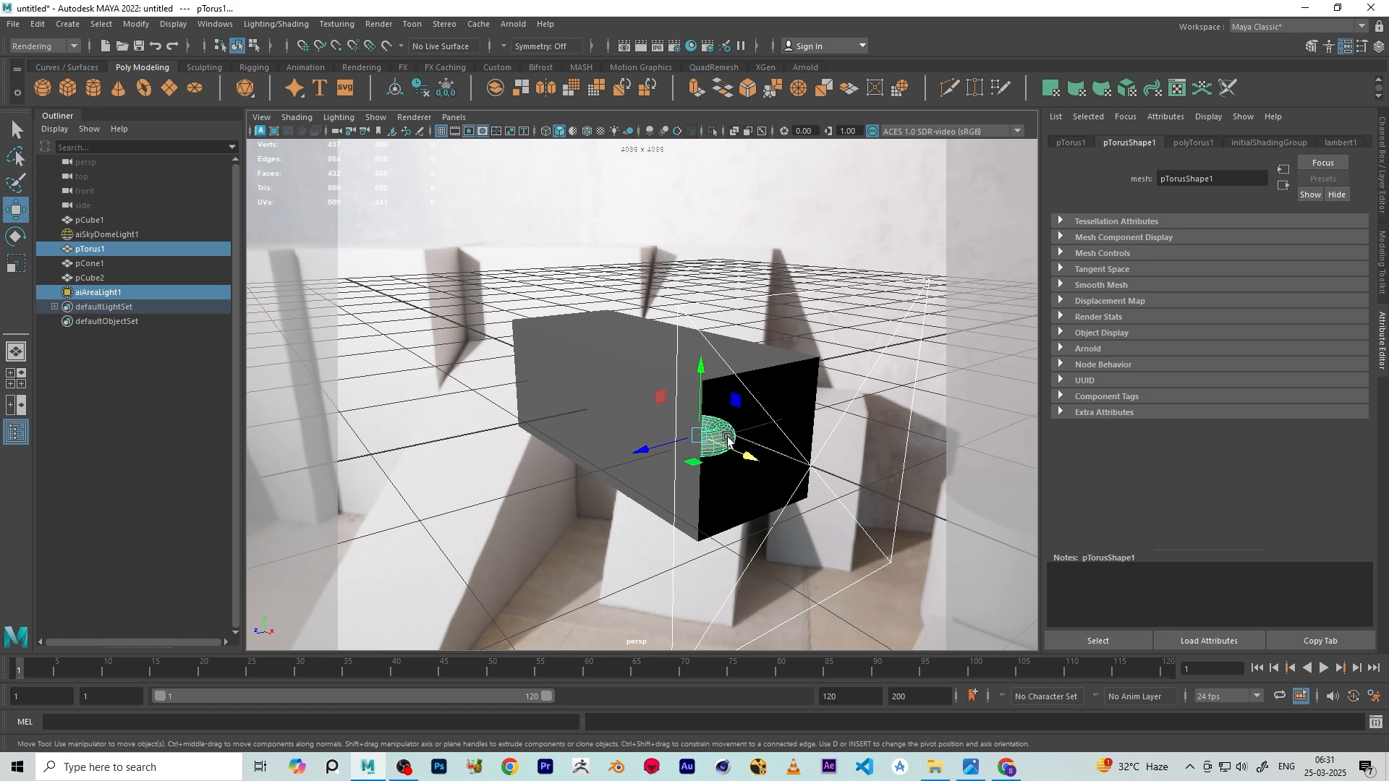
left_click(292, 25)
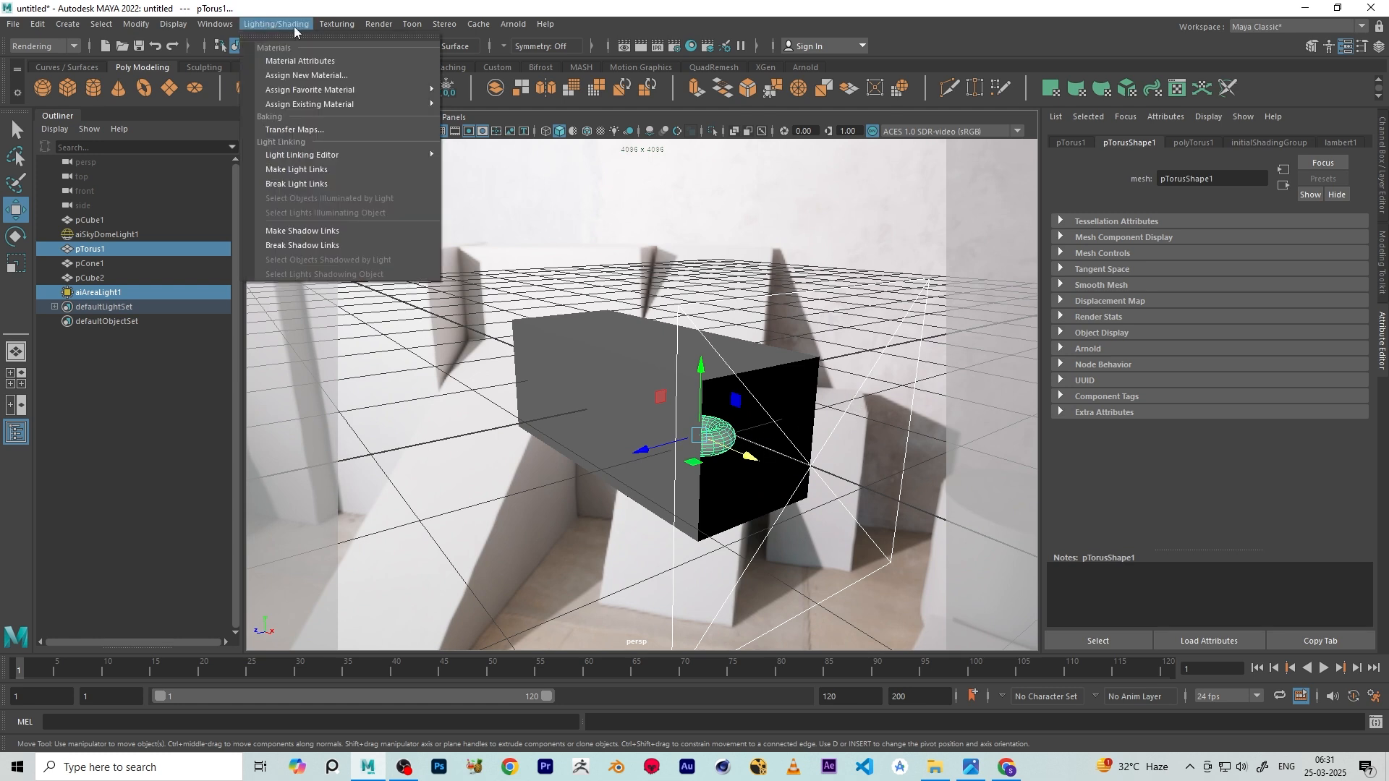
left_click(310, 184)
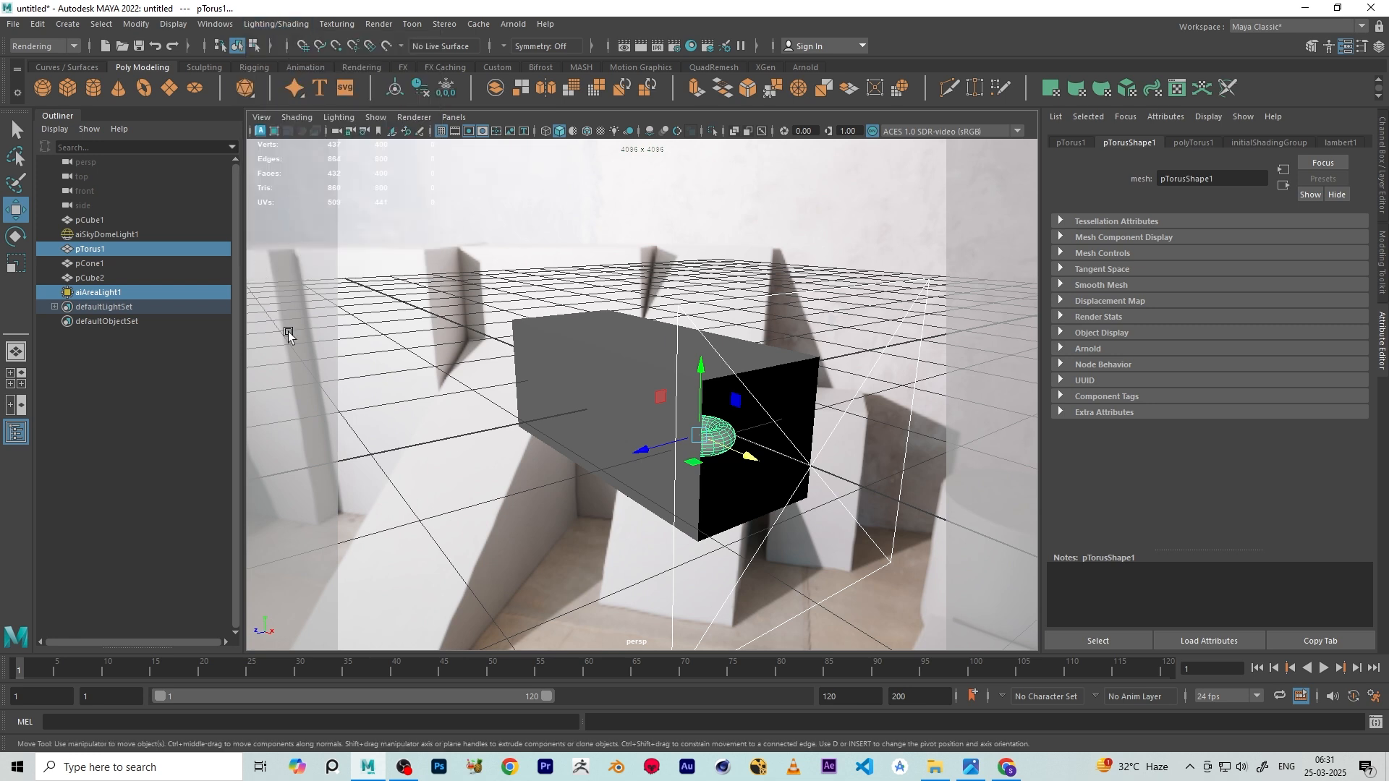
Render the box from an outside view with Arnold, check the torus lighting, and close the render window
right_click(379, 132)
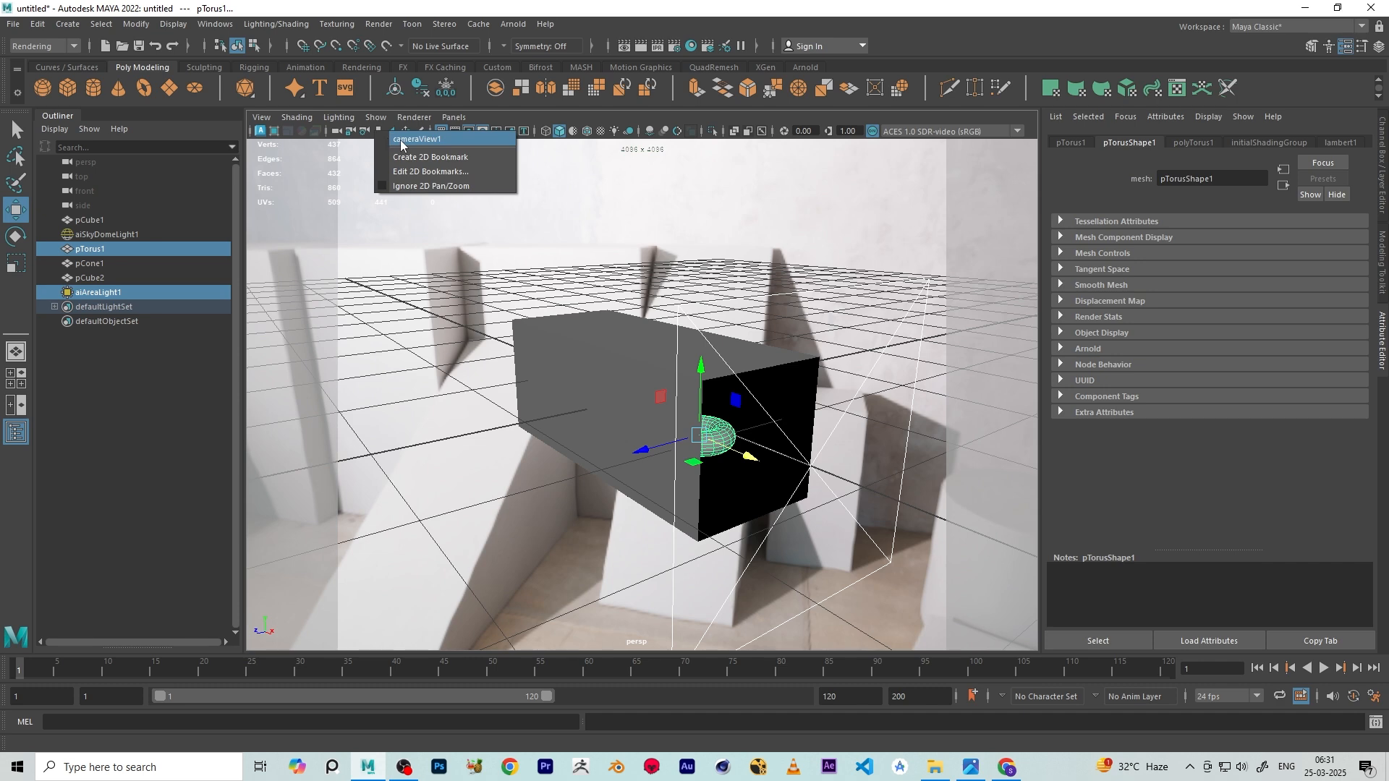
left_click(401, 141)
scroll(531, 362, "down", 10)
left_click_drag(546, 384, 694, 326, "alt")
scroll(671, 400, "up", 4)
scroll(694, 326, "up", 3)
left_click(512, 25)
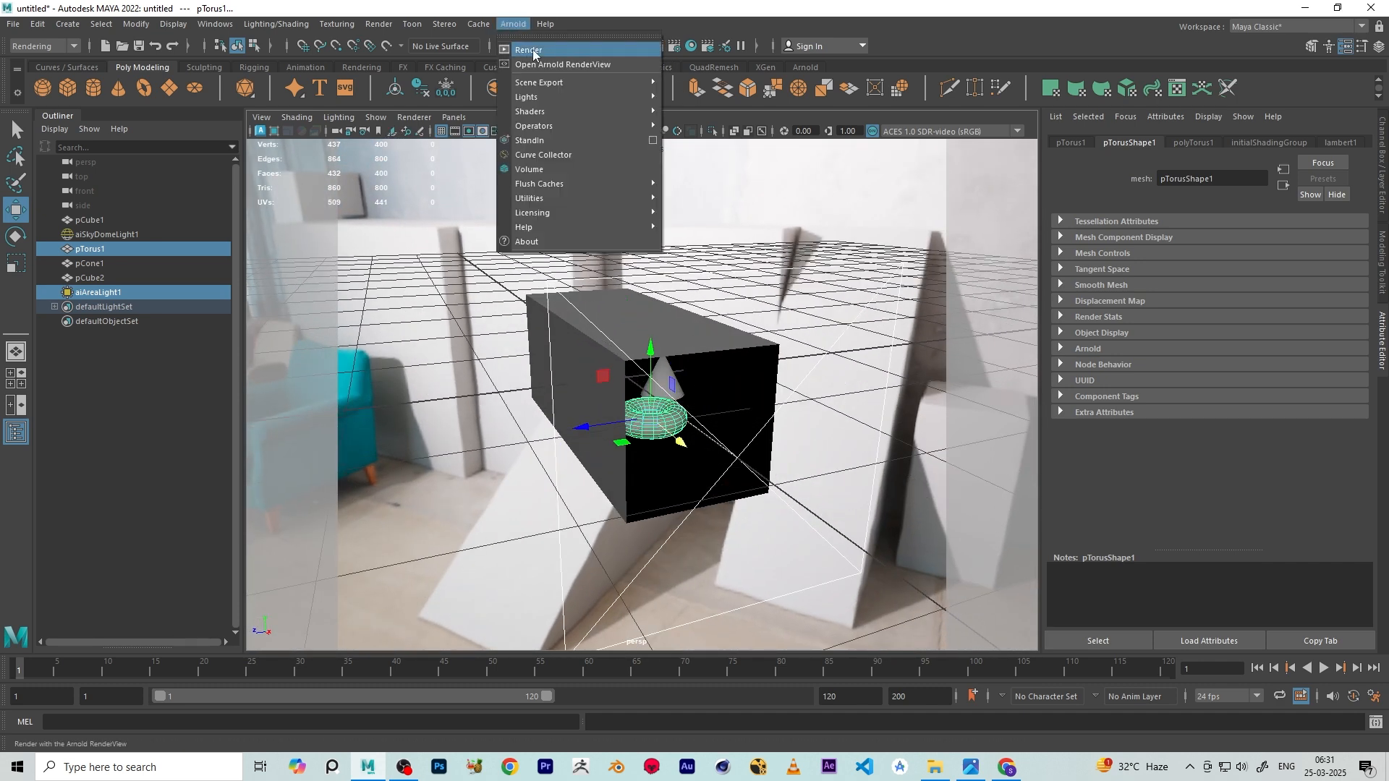
left_click(539, 49)
scroll(711, 425, "down", 2)
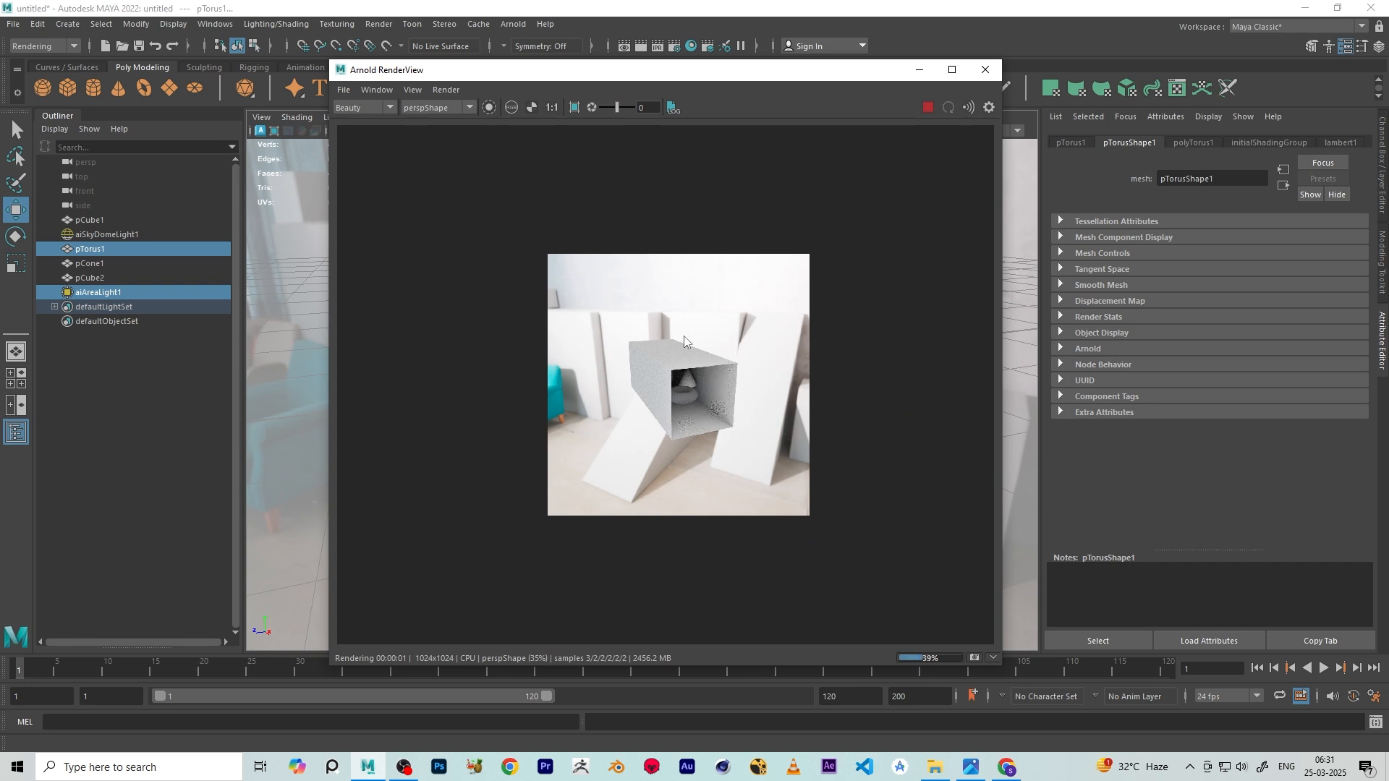
left_click(985, 69)
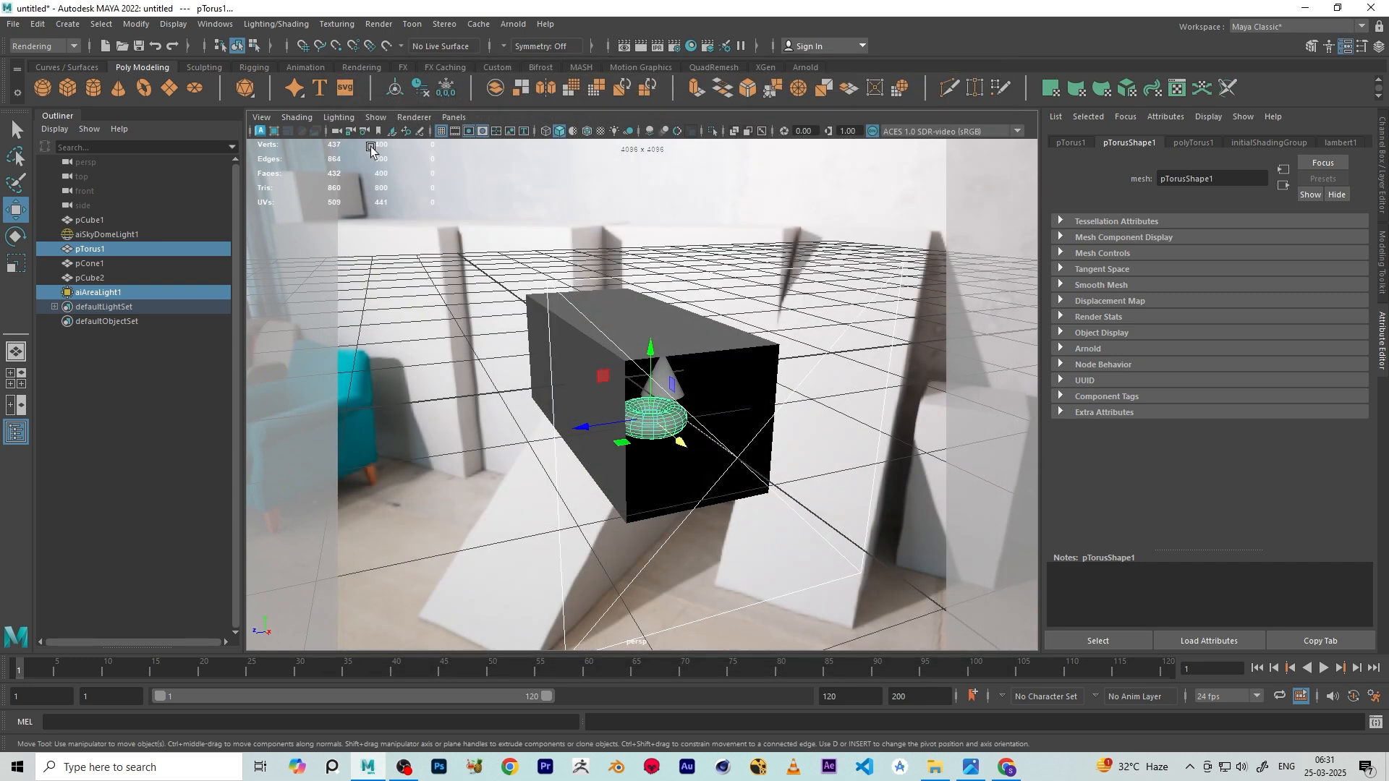
Restore the saved camera view inside the box, render it with Arnold, check the torus lighting, and close the render window
left_click(377, 132)
left_click(397, 145)
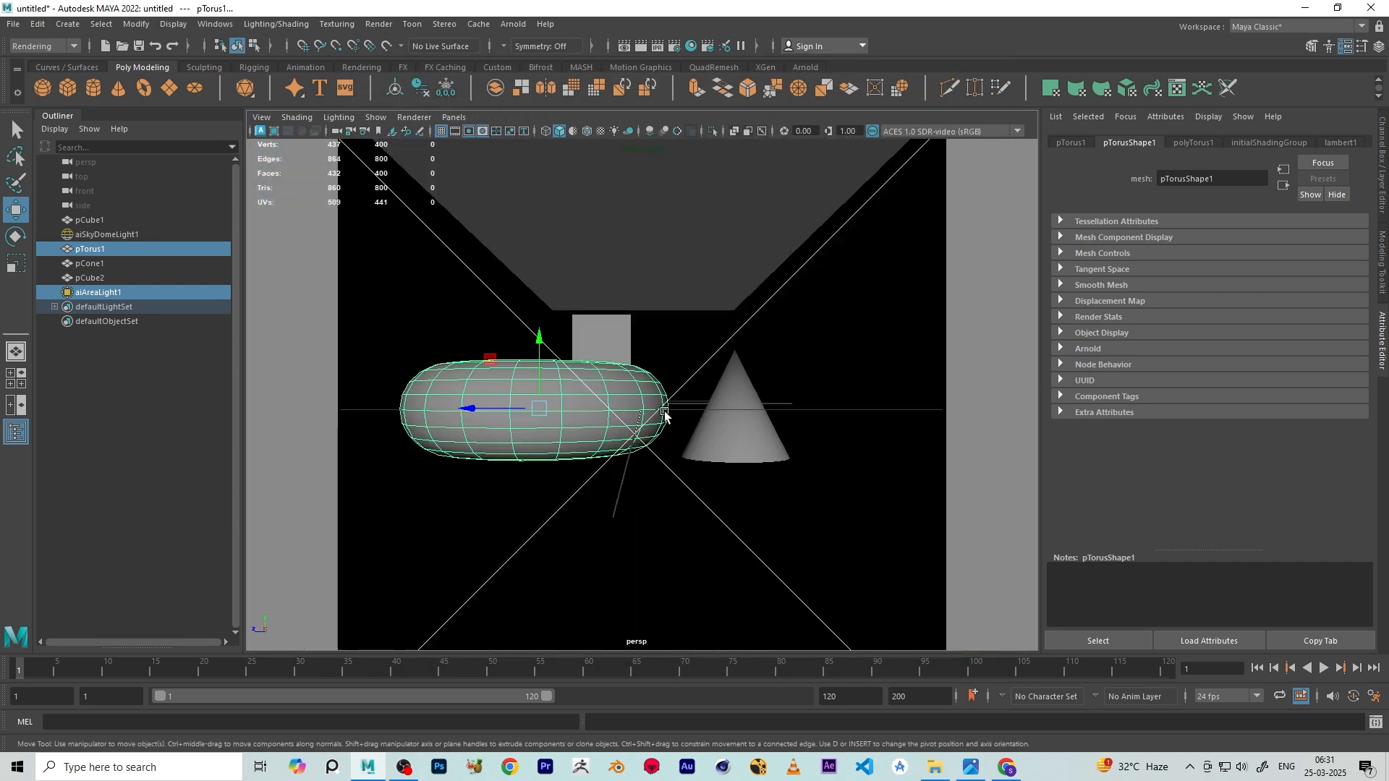
left_click(513, 24)
left_click(532, 55)
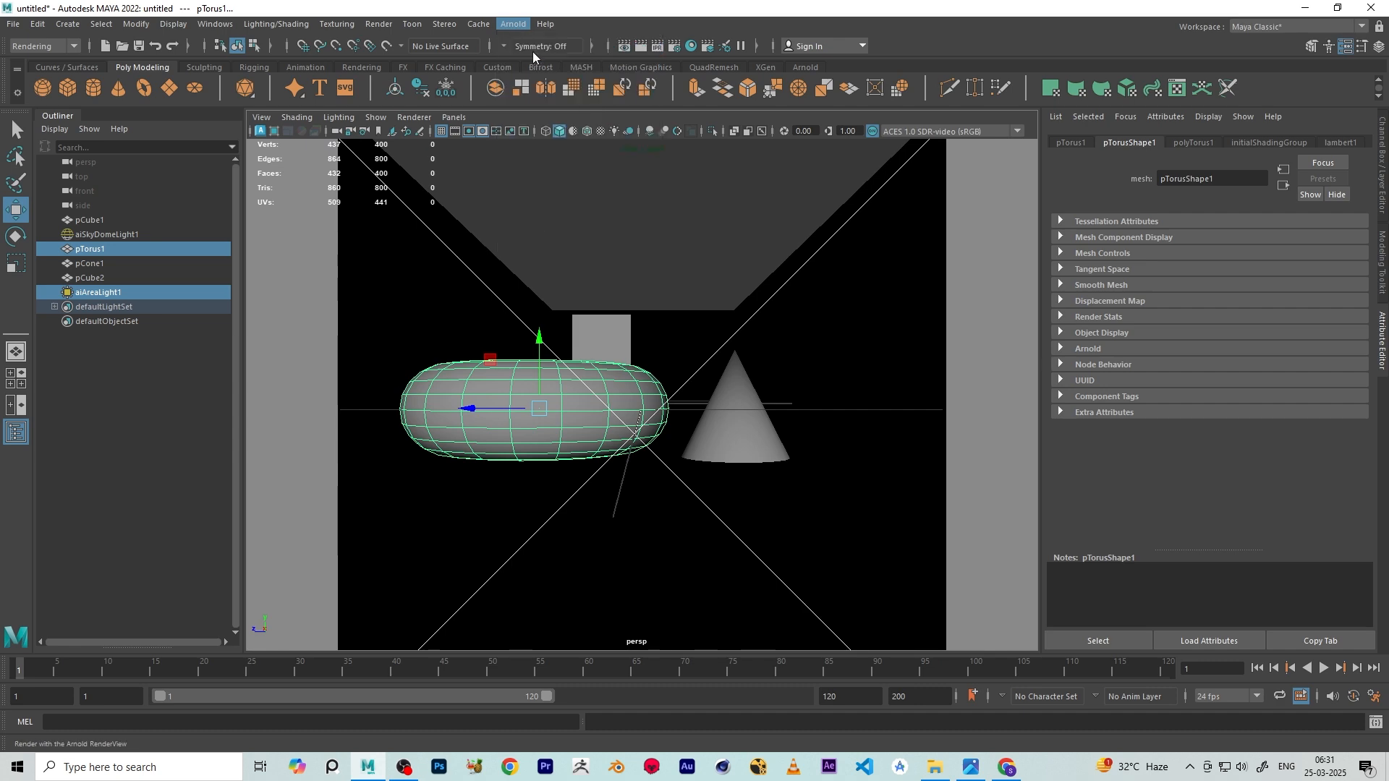
scroll(723, 457, "up", 2)
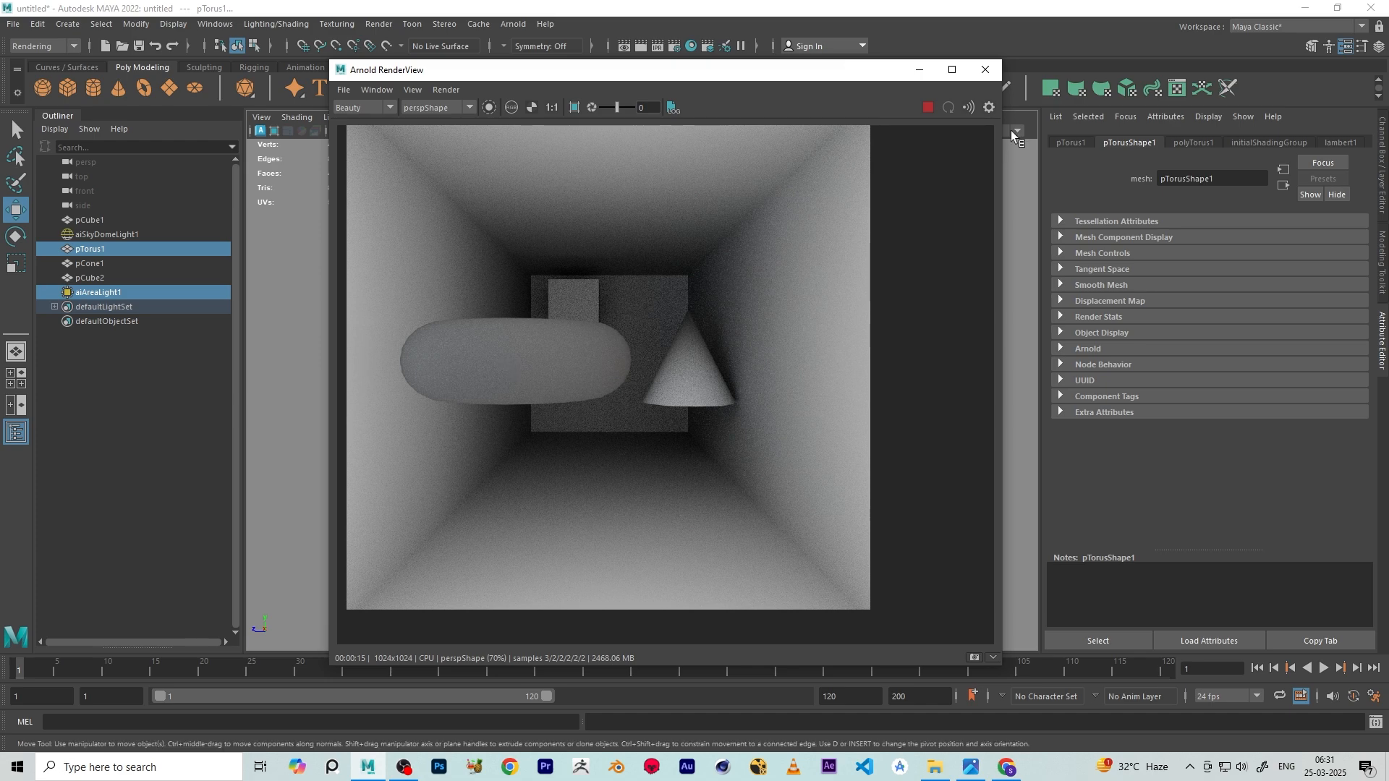
left_click(985, 69)
Switch to the Modeling toolset and add a second Arnold area light to the scene
left_click_drag(593, 446, 614, 357, "alt")
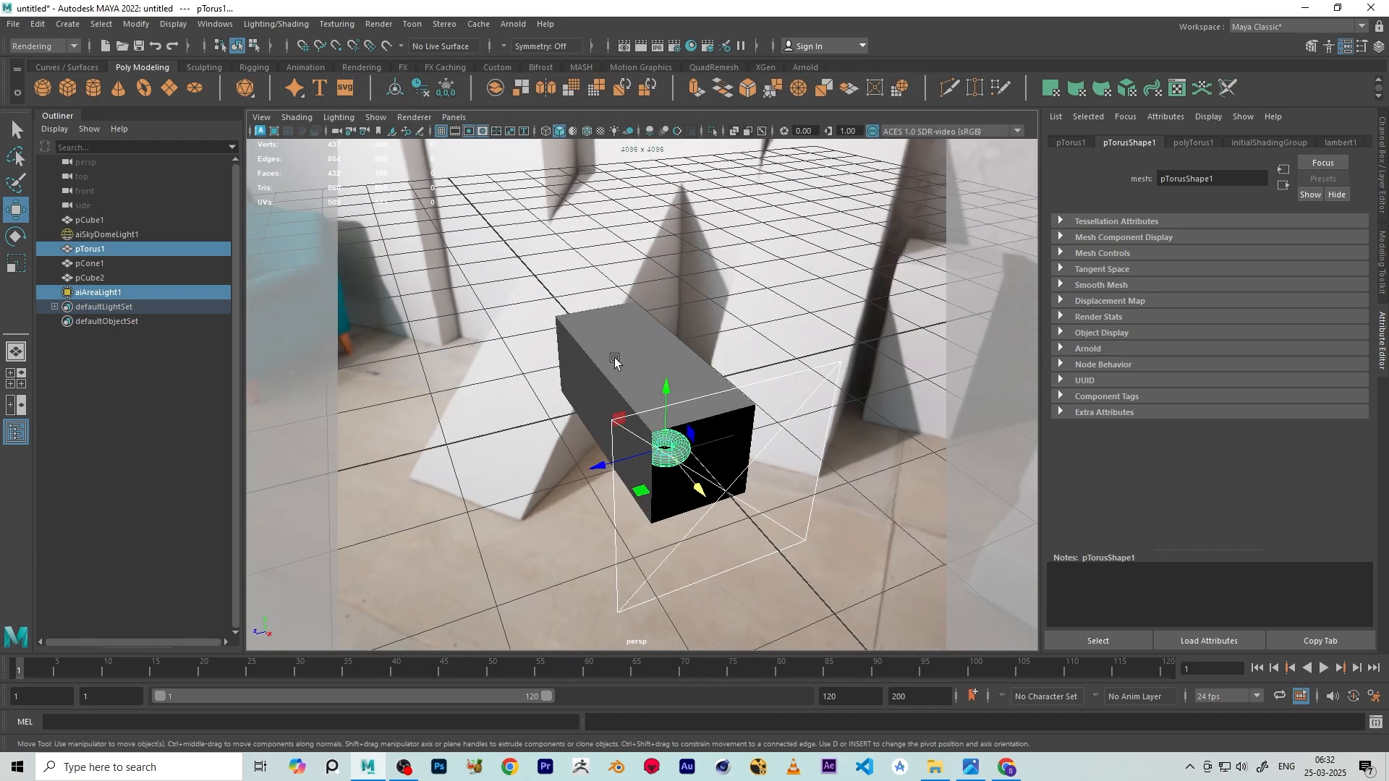
left_click(42, 45)
left_click(29, 62)
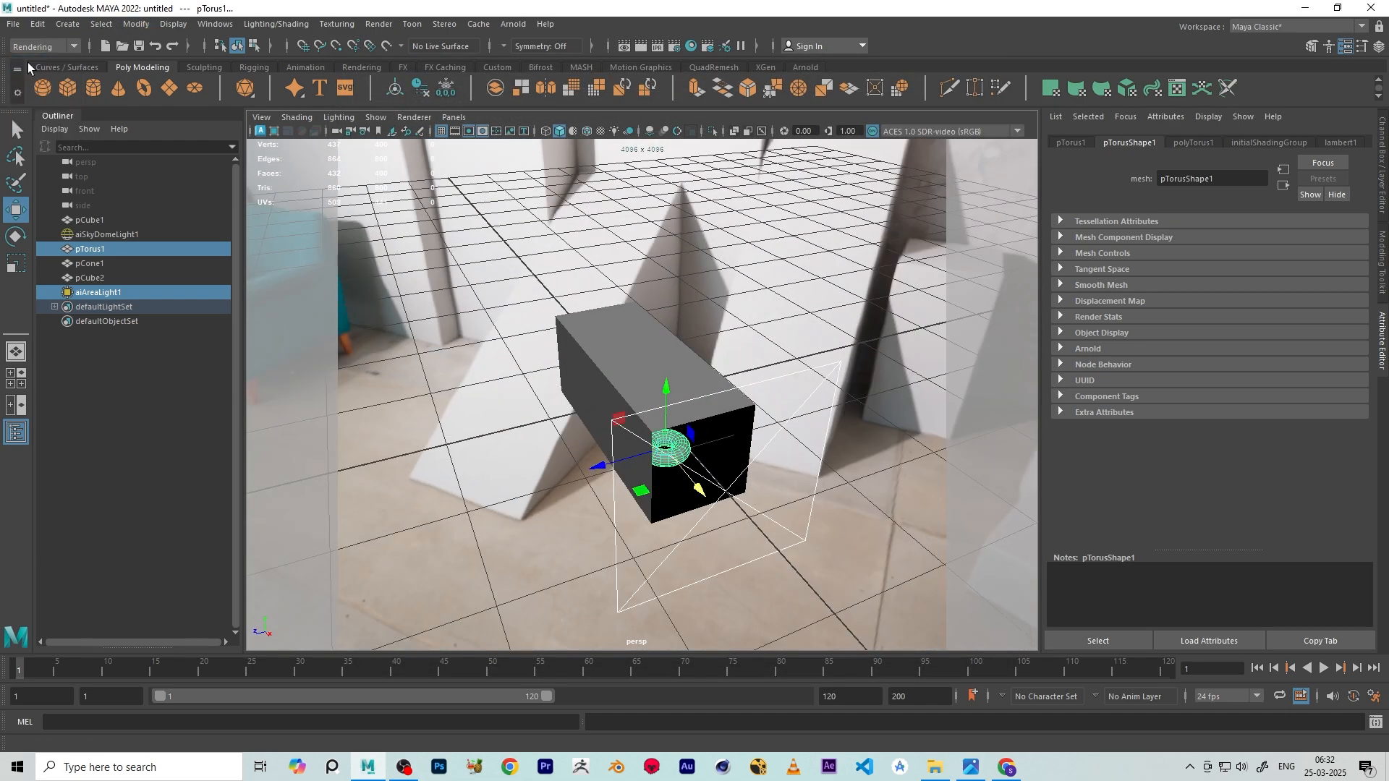
left_click(661, 24)
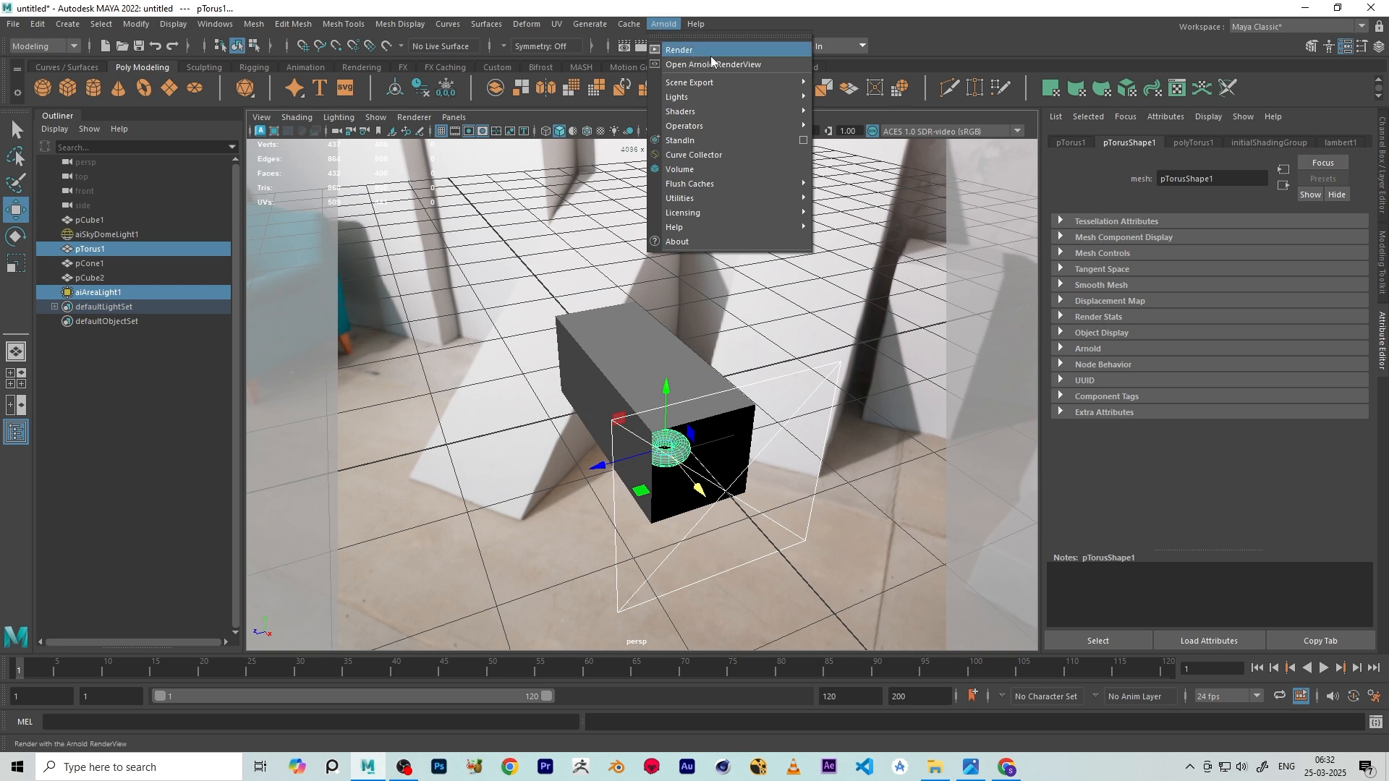
mouse_move(734, 97)
left_click(846, 98)
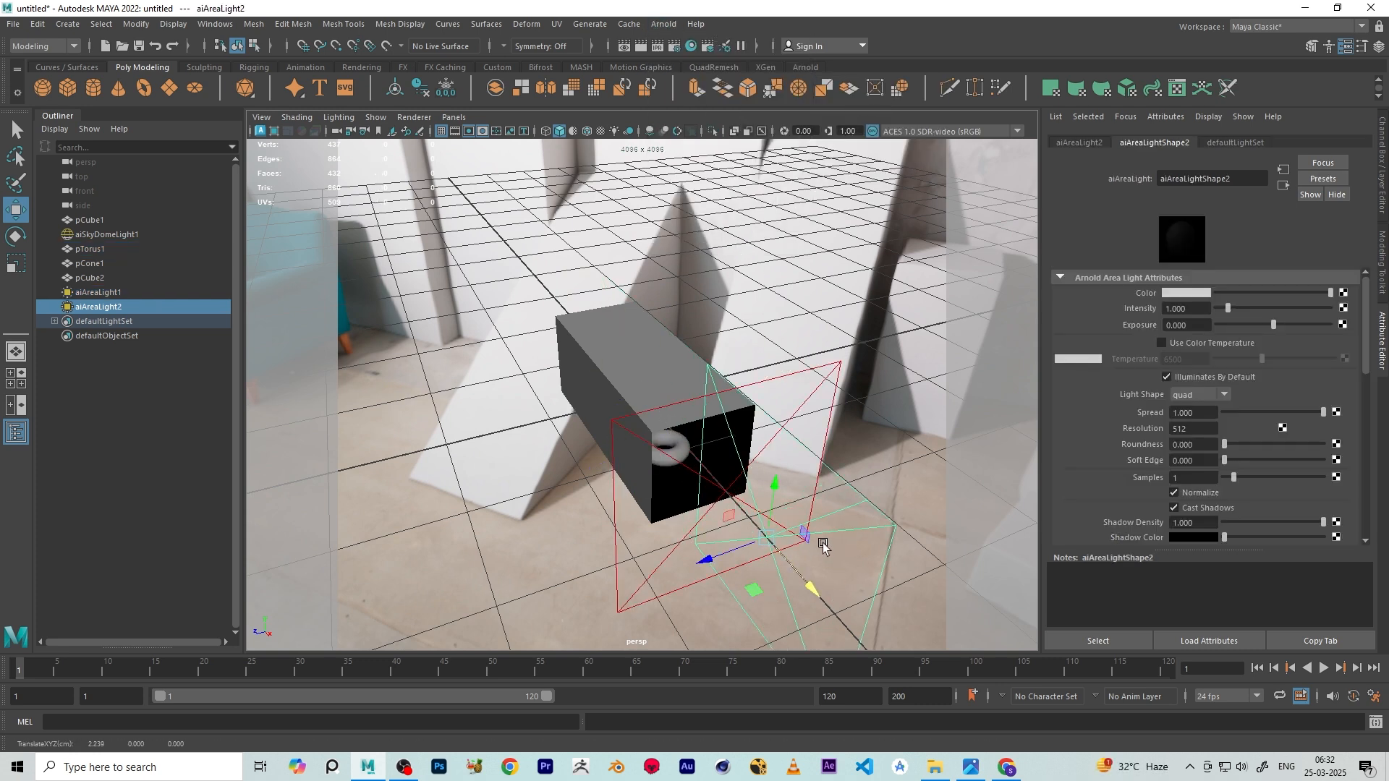
Rotate the second area light so that it faces the open end of the box
key("e")
left_click_drag(769, 566, 823, 561)
scroll(809, 537, "up", 3)
key("w")
scroll(800, 522, "down", 5)
middle_click_drag(800, 522, 768, 425, "alt")
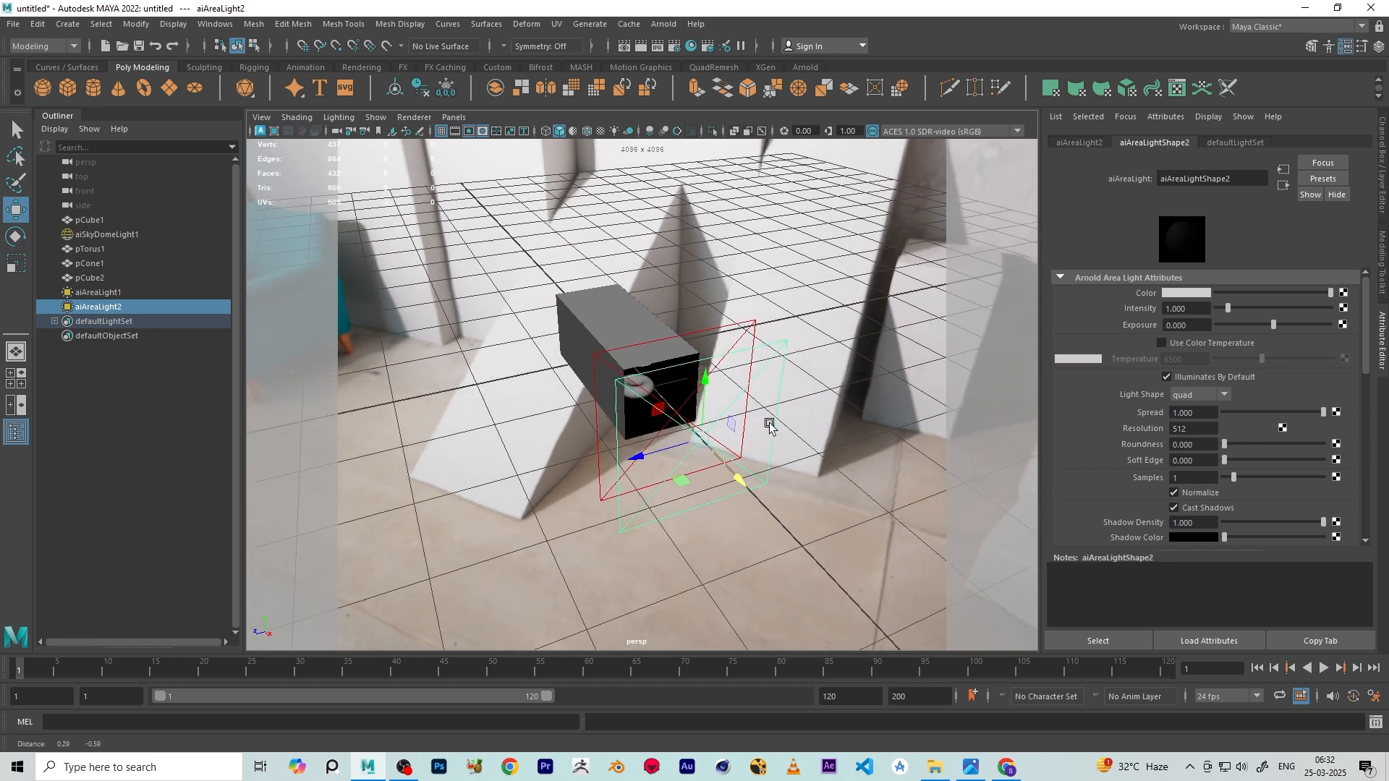
Scale the second area light down to about the size of the box opening and move it in front of the opening
scroll(765, 432, "up", 2)
key("r")
left_click_drag(728, 458, 602, 431)
left_click_drag(711, 427, 740, 430, "alt")
key("w")
left_click_drag(661, 471, 654, 480, "alt")
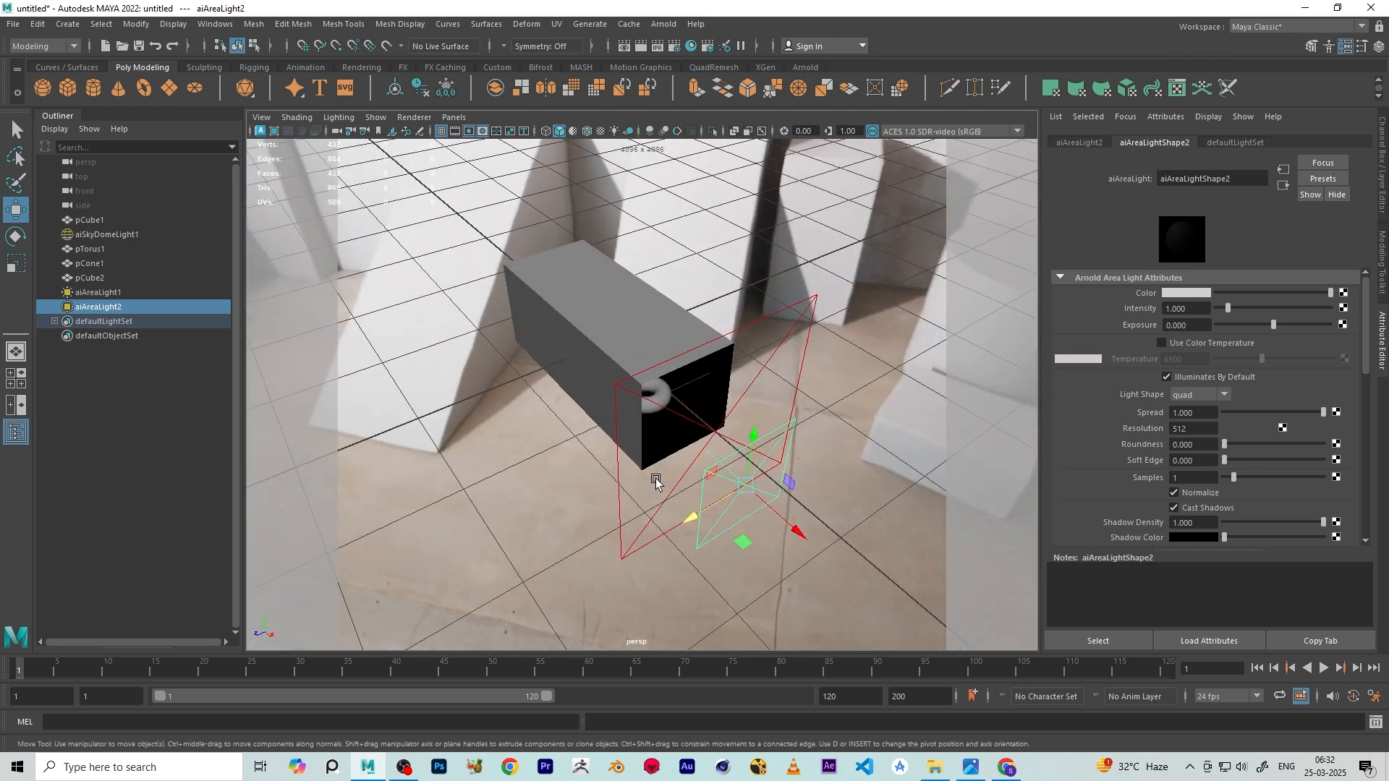
left_click_drag(799, 522, 699, 452)
key("f")
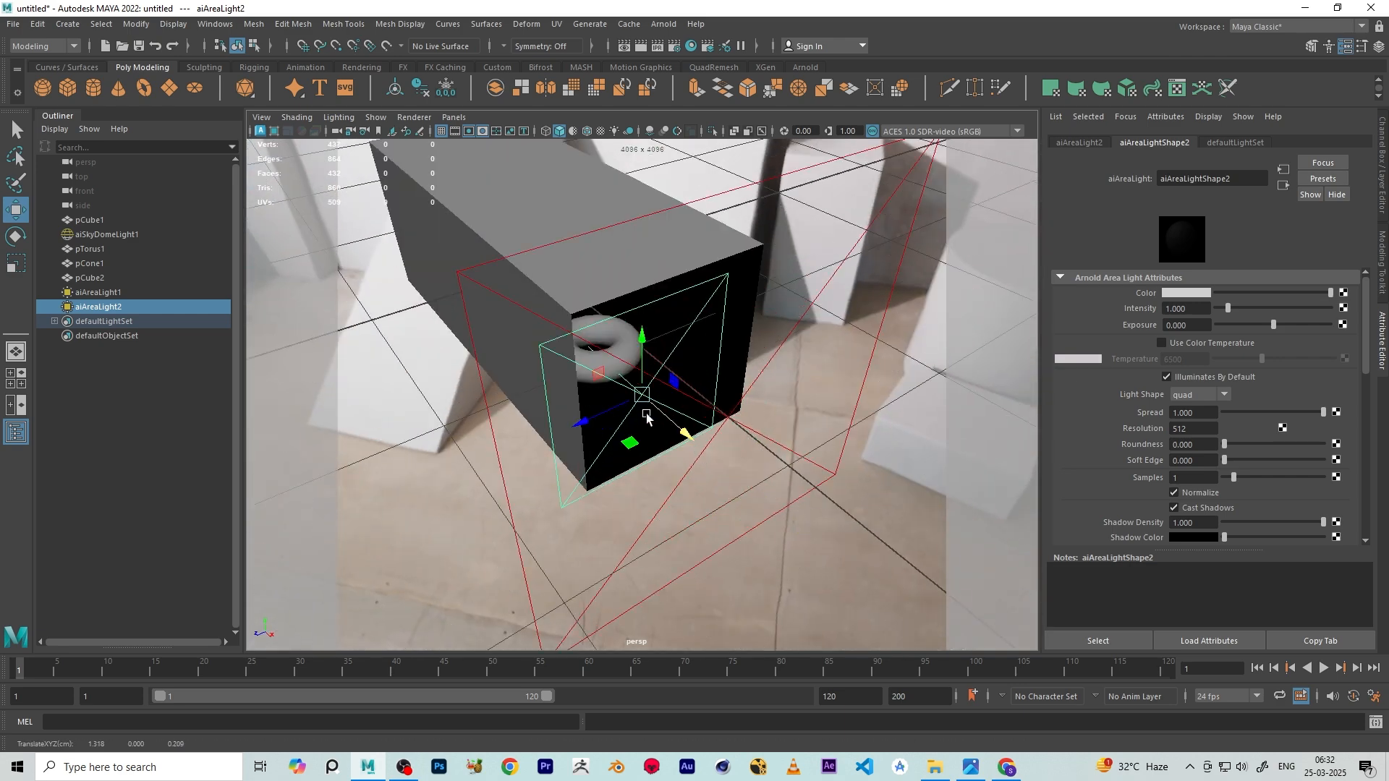
Set the second area light's exposure to 1
left_click_drag(646, 414, 604, 345, "alt")
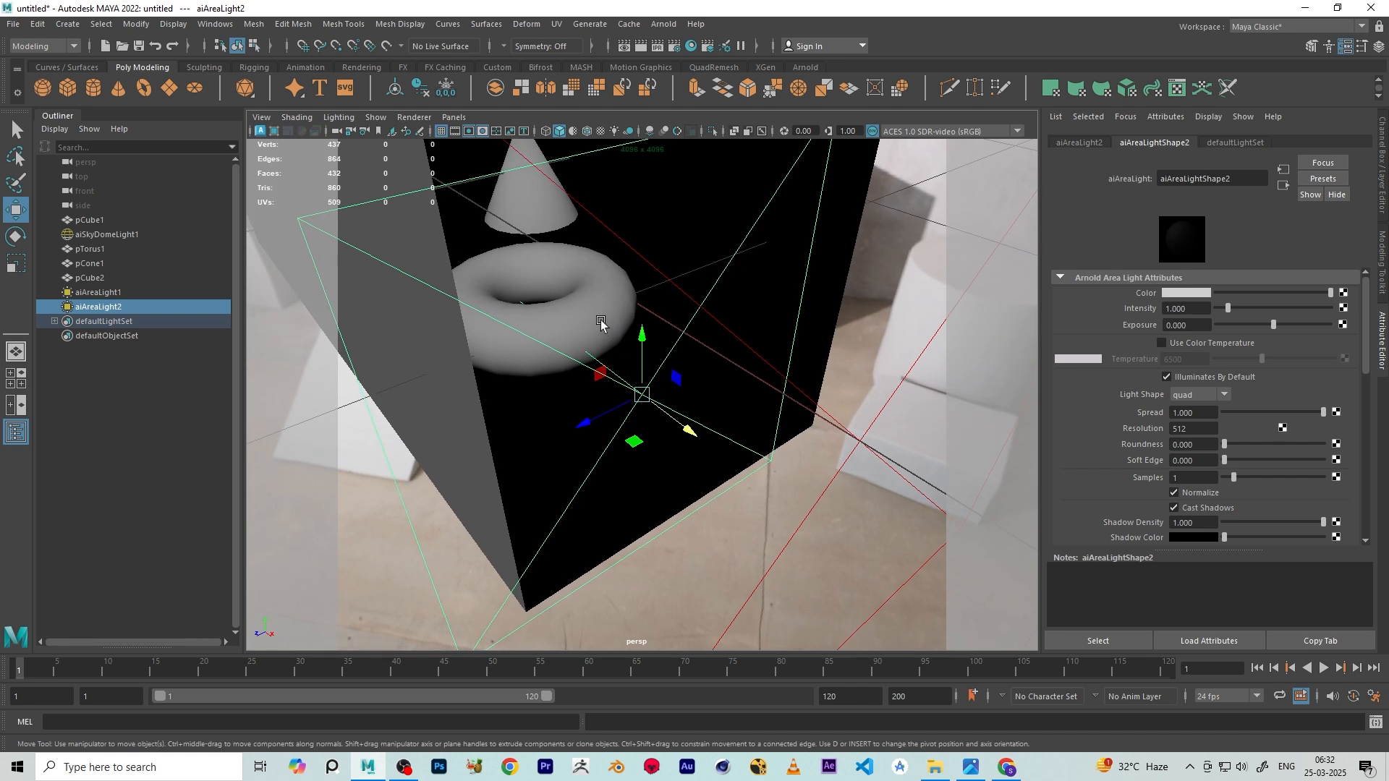
left_click(601, 326)
left_click(660, 365)
left_click(1190, 325)
type("1")
key("Return")
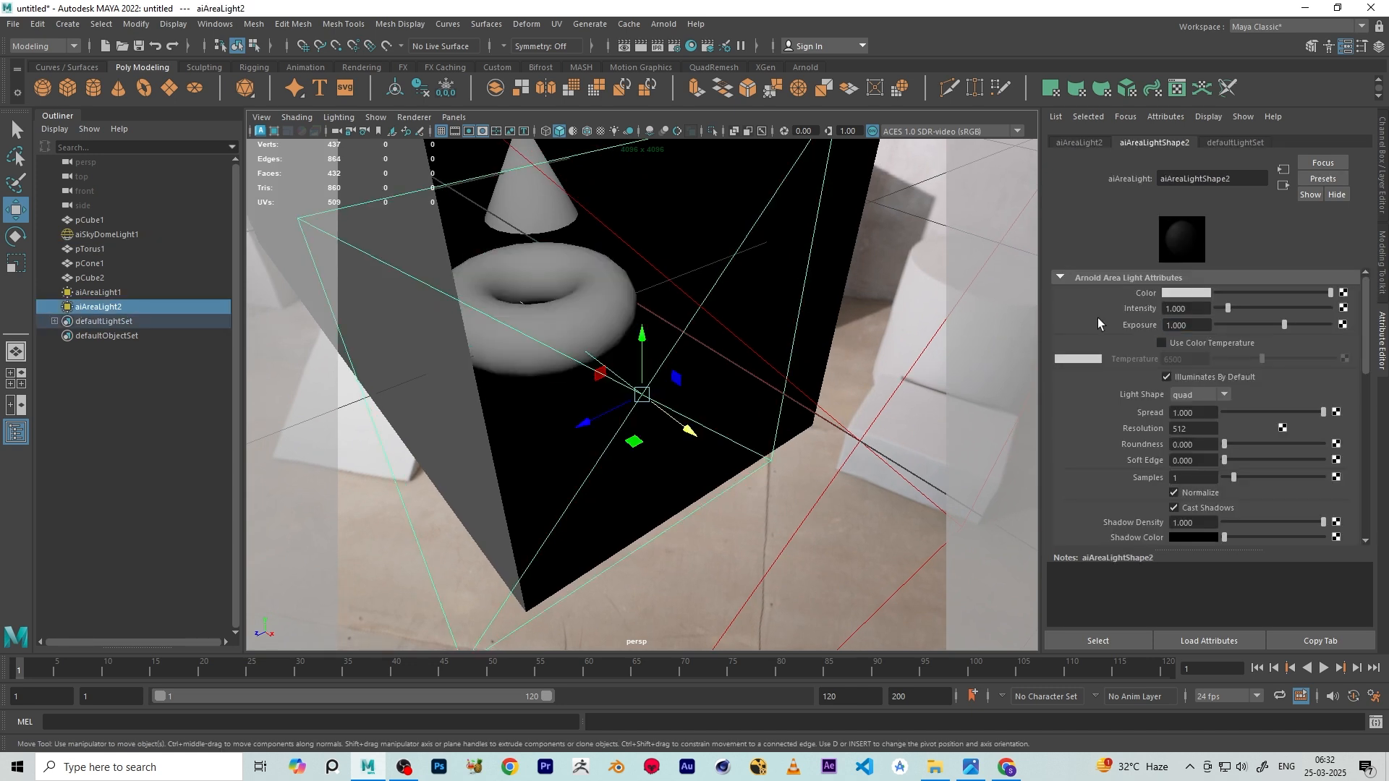
Restore the saved camera view and render the box interior with Arnold
right_click(379, 133)
left_click(397, 140)
left_click(666, 26)
left_click(674, 50)
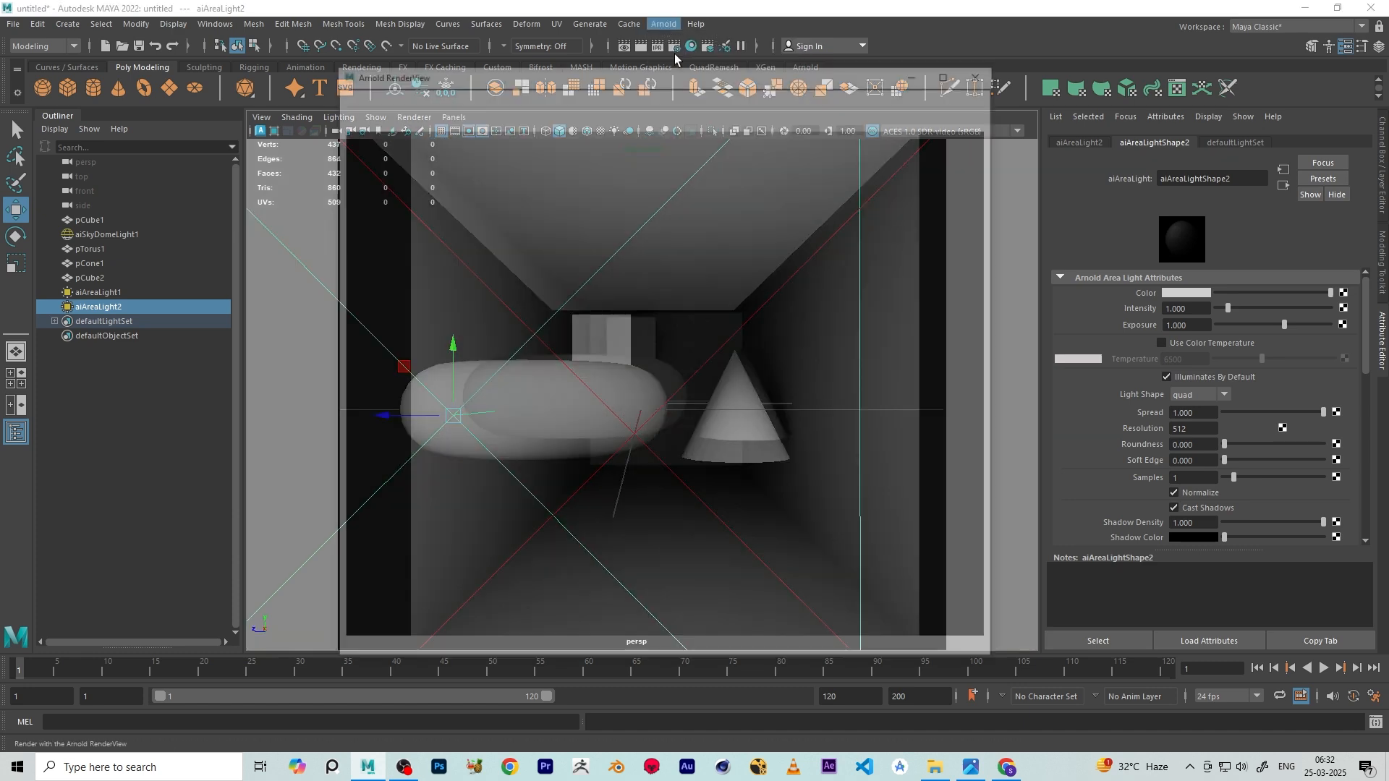
Set the second area light's exposure to 0.5 and close the render window after checking the updated image
left_click(1181, 325)
type("0.5")
key("Return")
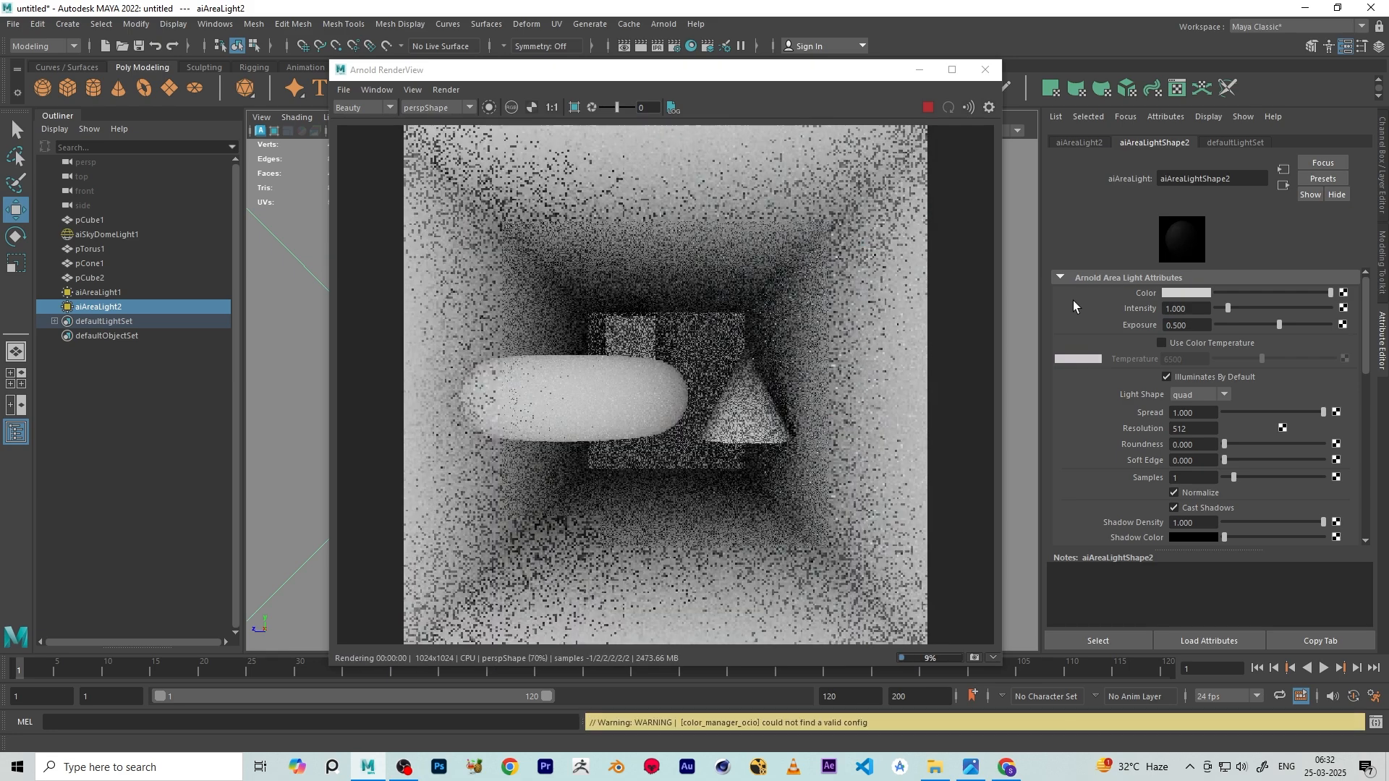
scroll(624, 402, "down", 1)
scroll(627, 390, "up", 1)
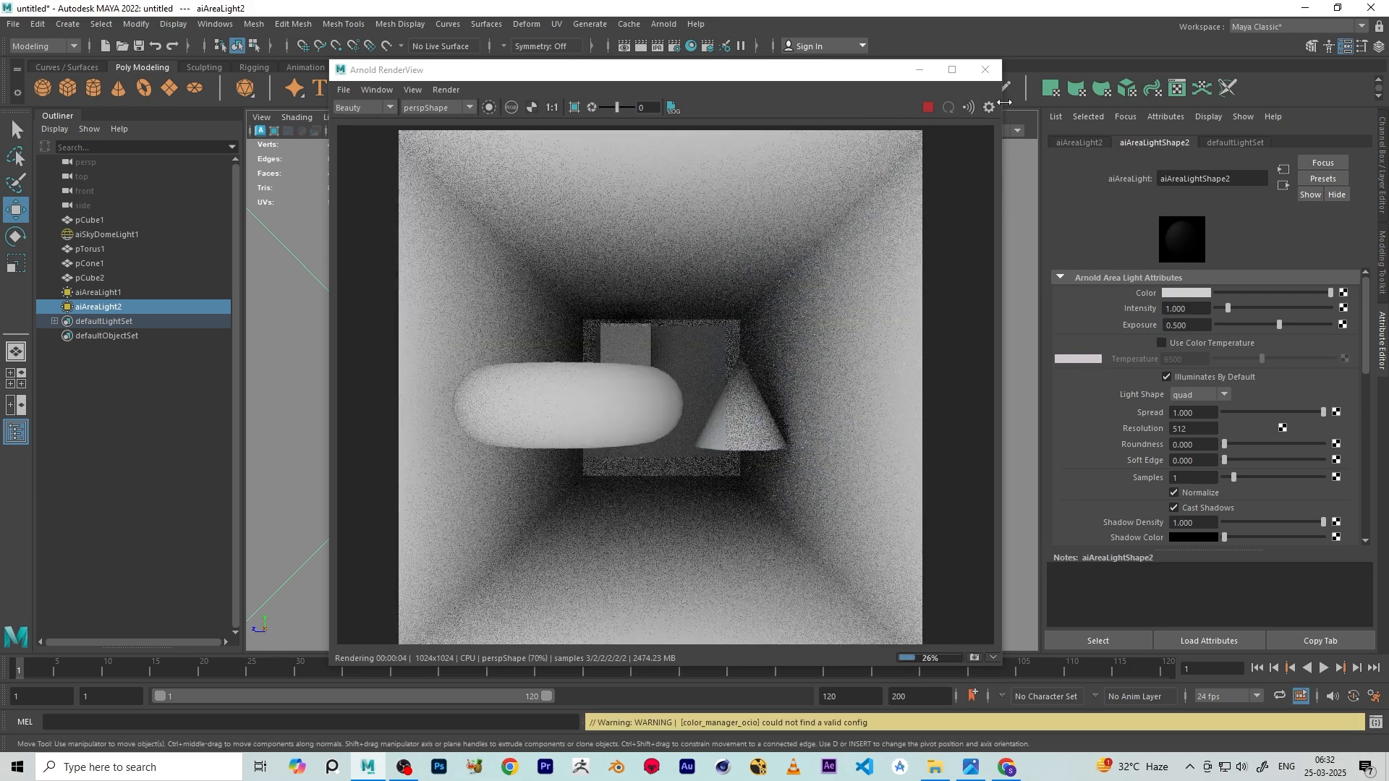
left_click(985, 69)
Select the second area light with the box, cone and small cube, and break their light links using the Rendering toolset
left_click_drag(561, 398, 767, 400, "alt")
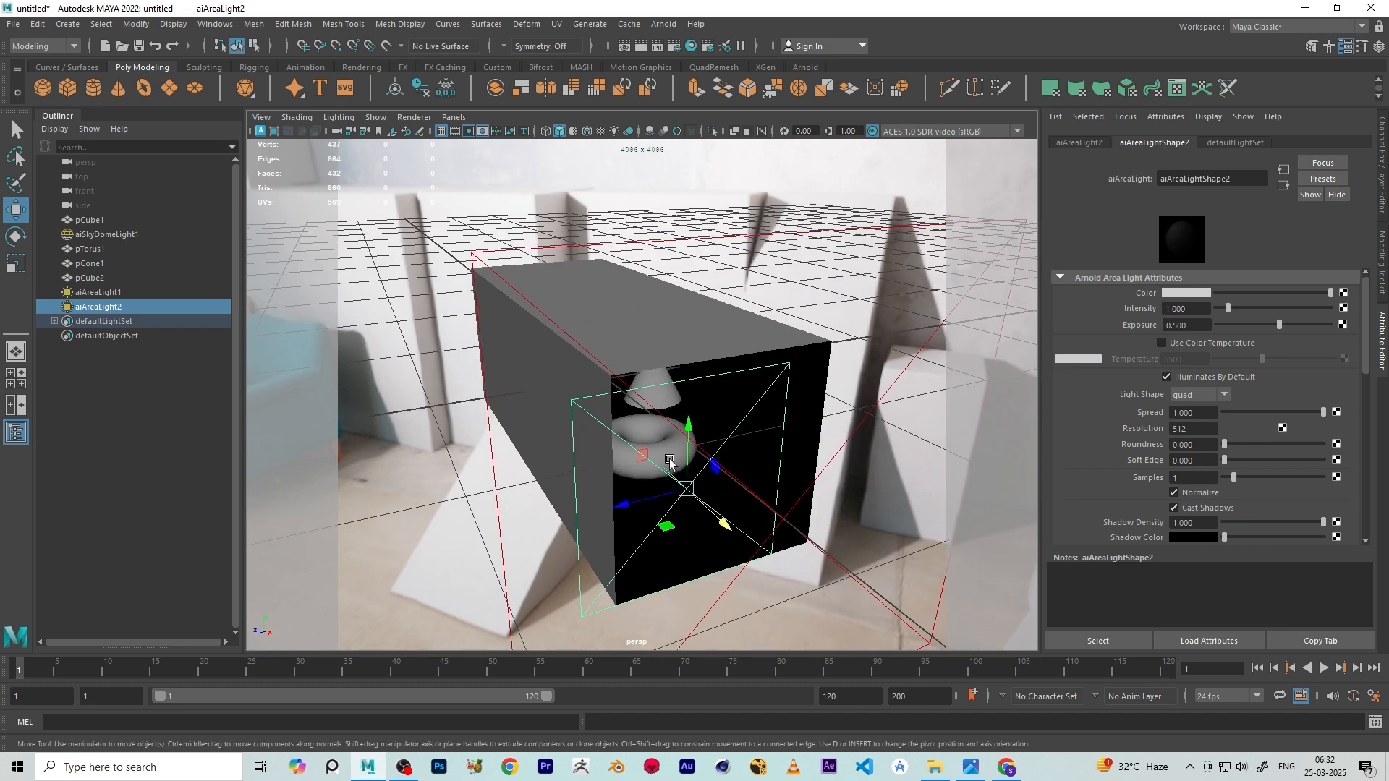
left_click(851, 351)
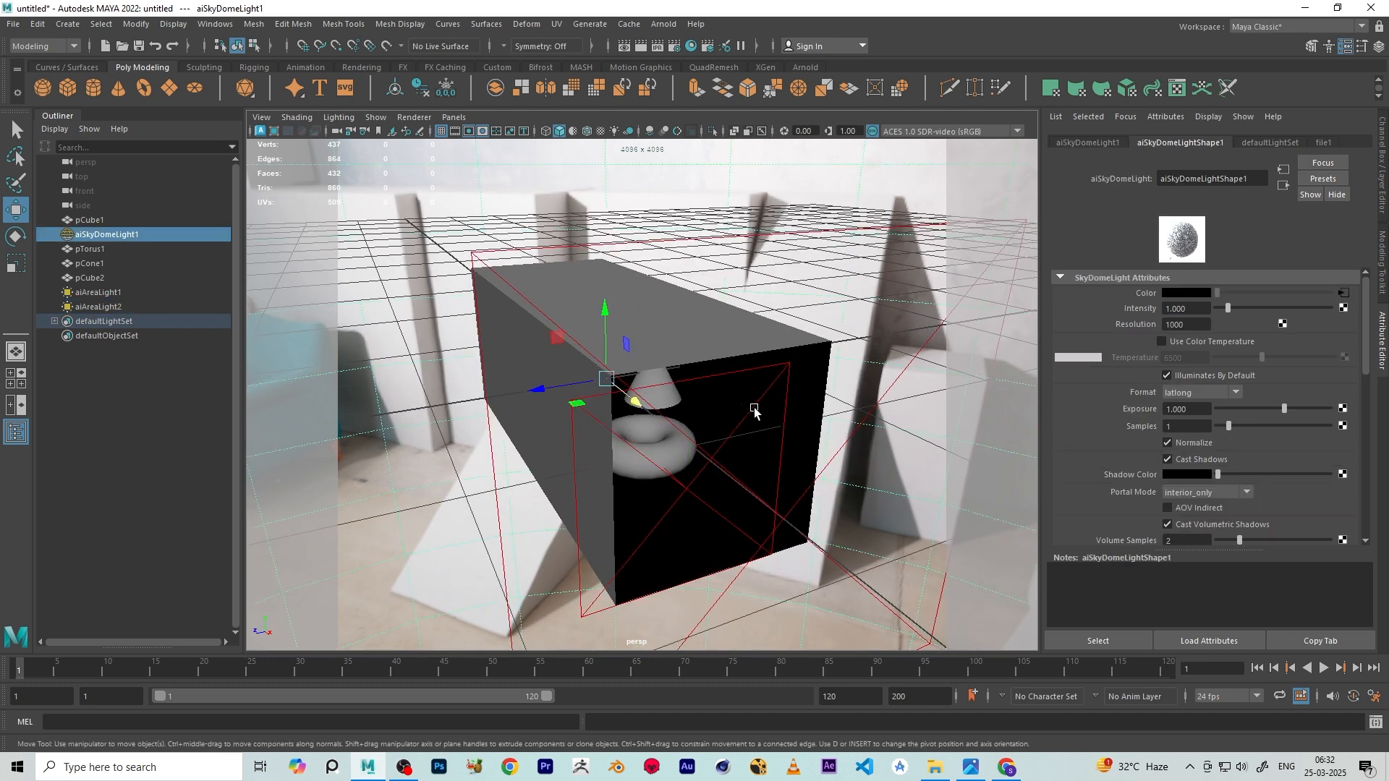
left_click(754, 405)
left_click(535, 352, "shift")
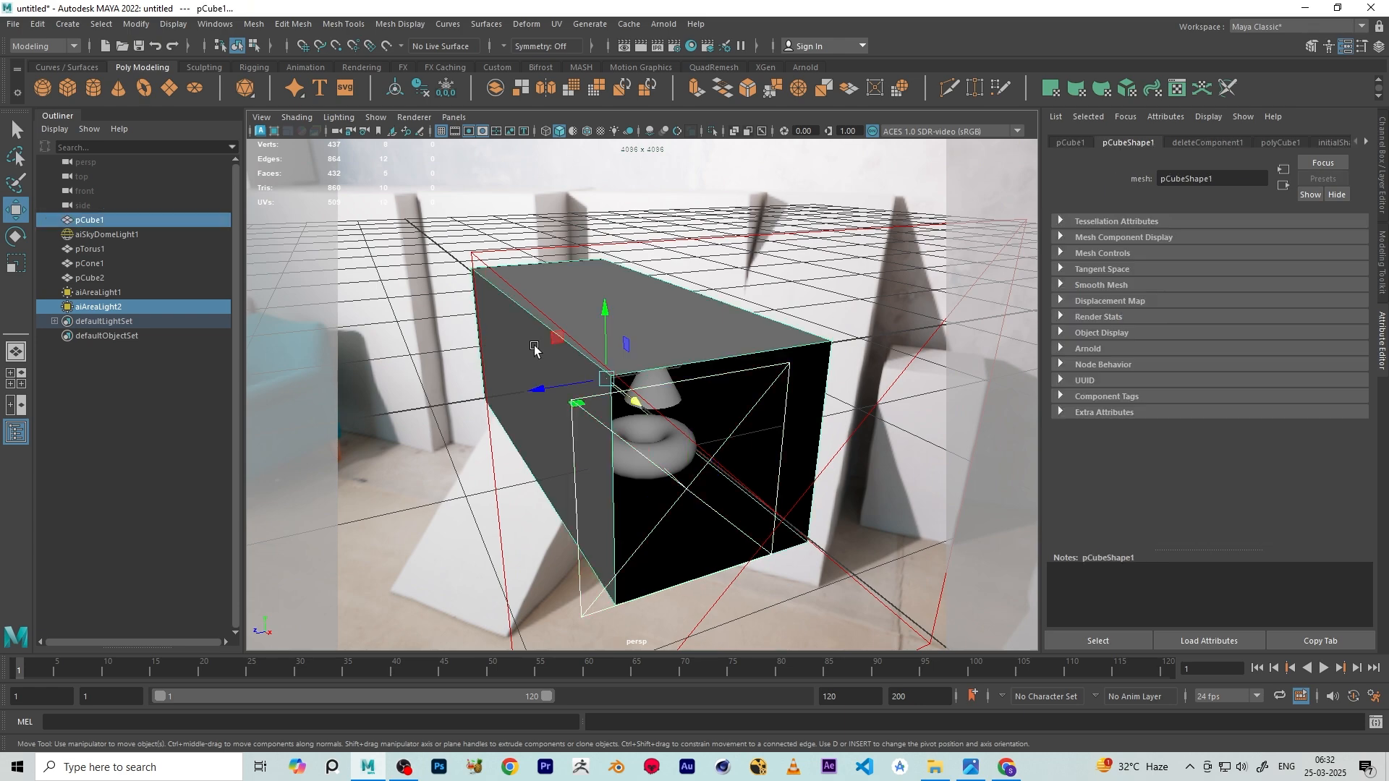
scroll(661, 444, "up", 3)
scroll(687, 396, "up", 3)
left_click_drag(691, 396, 647, 374, "alt")
left_click(666, 345, "shift")
left_click(510, 268, "shift")
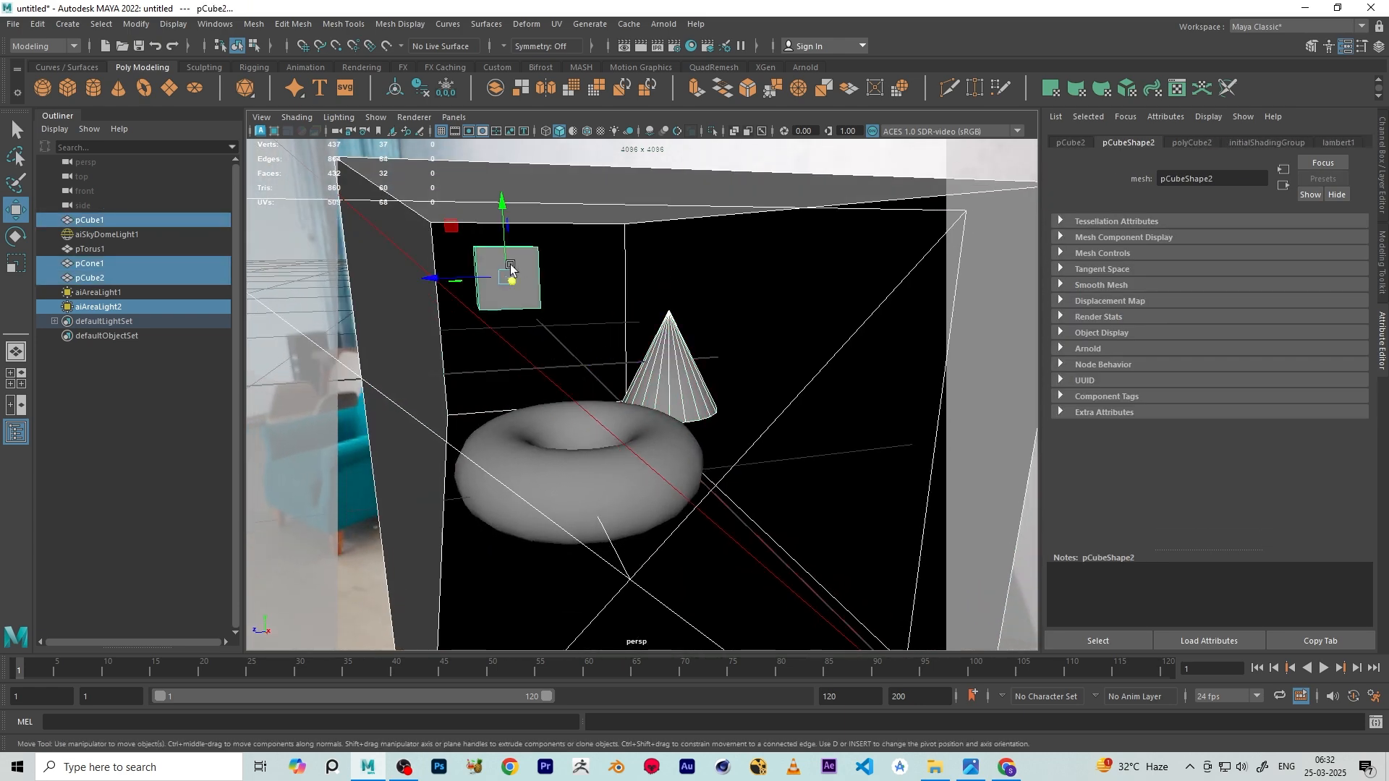
left_click_drag(510, 268, 666, 393, "alt")
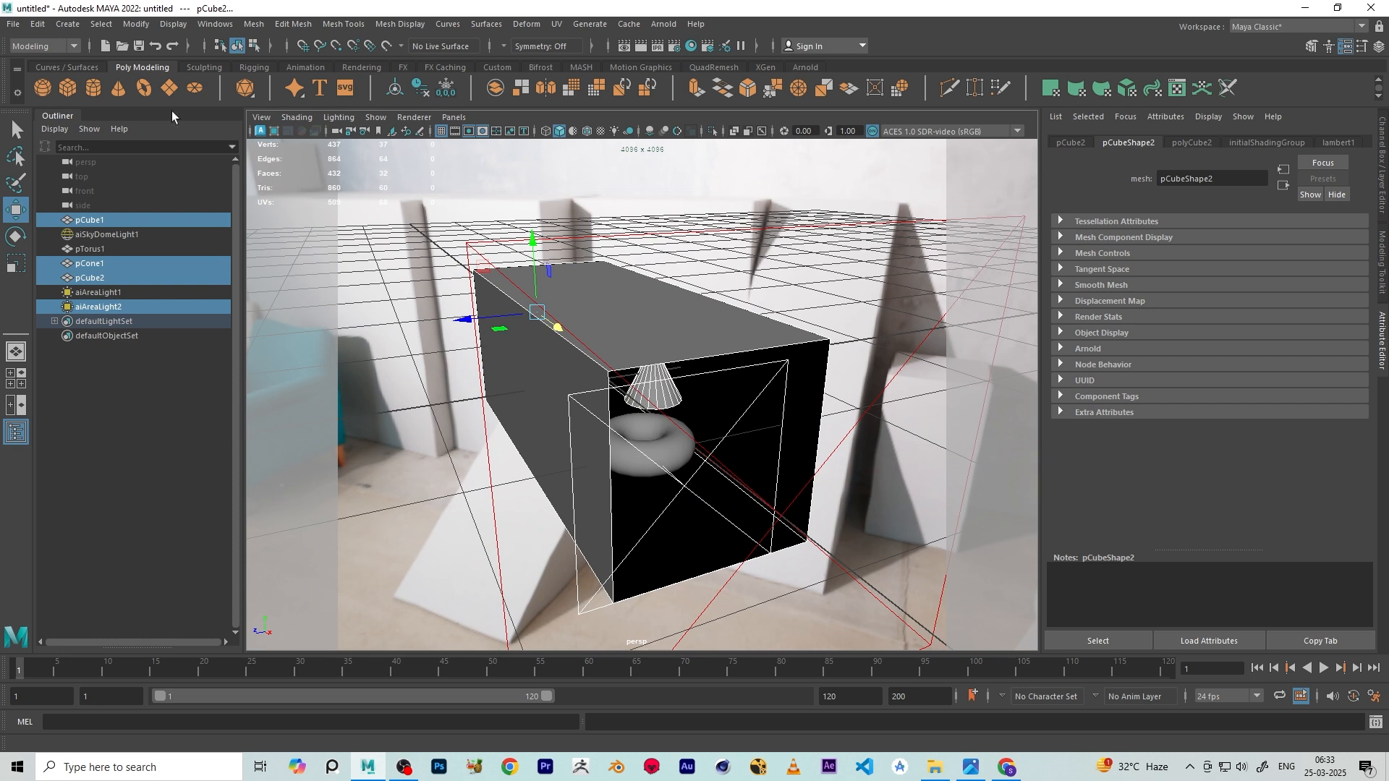
left_click(42, 45)
left_click(31, 120)
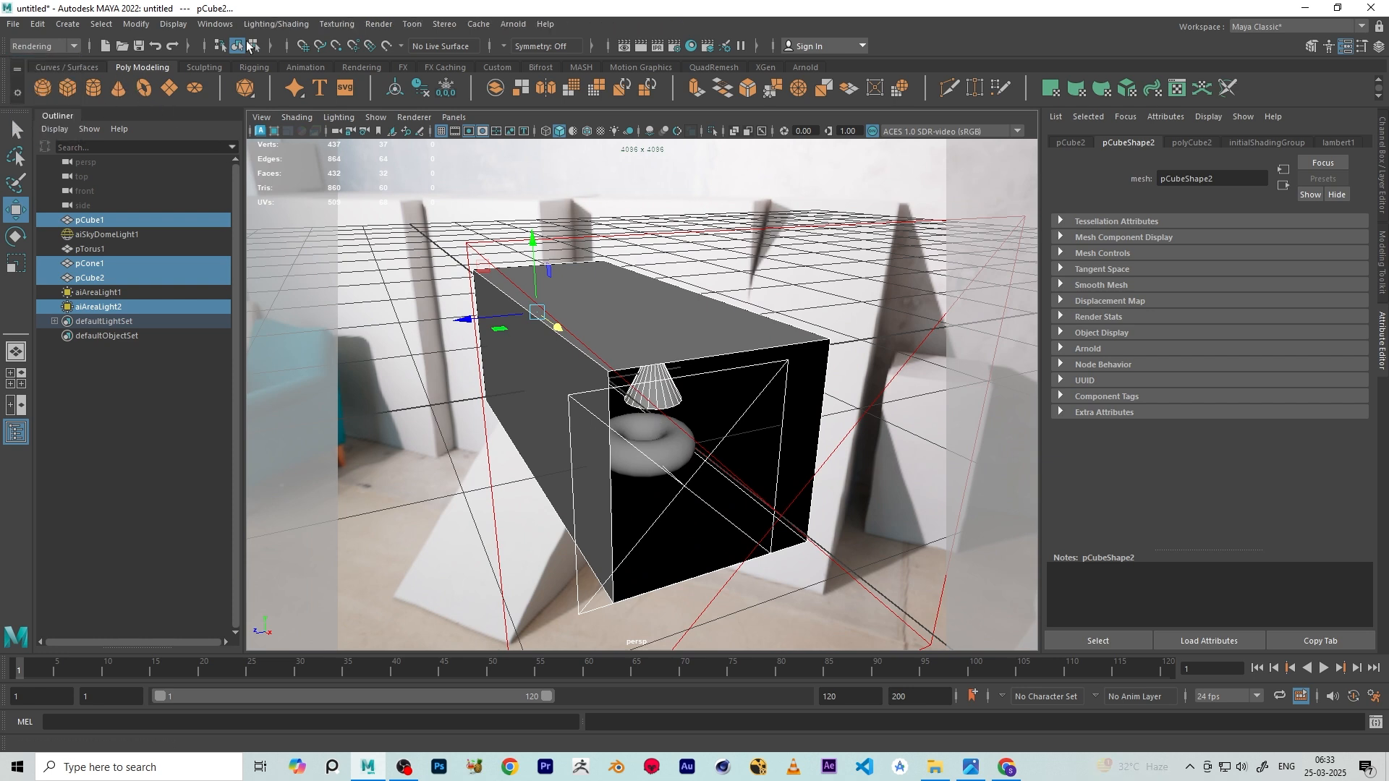
left_click(276, 24)
left_click(299, 183)
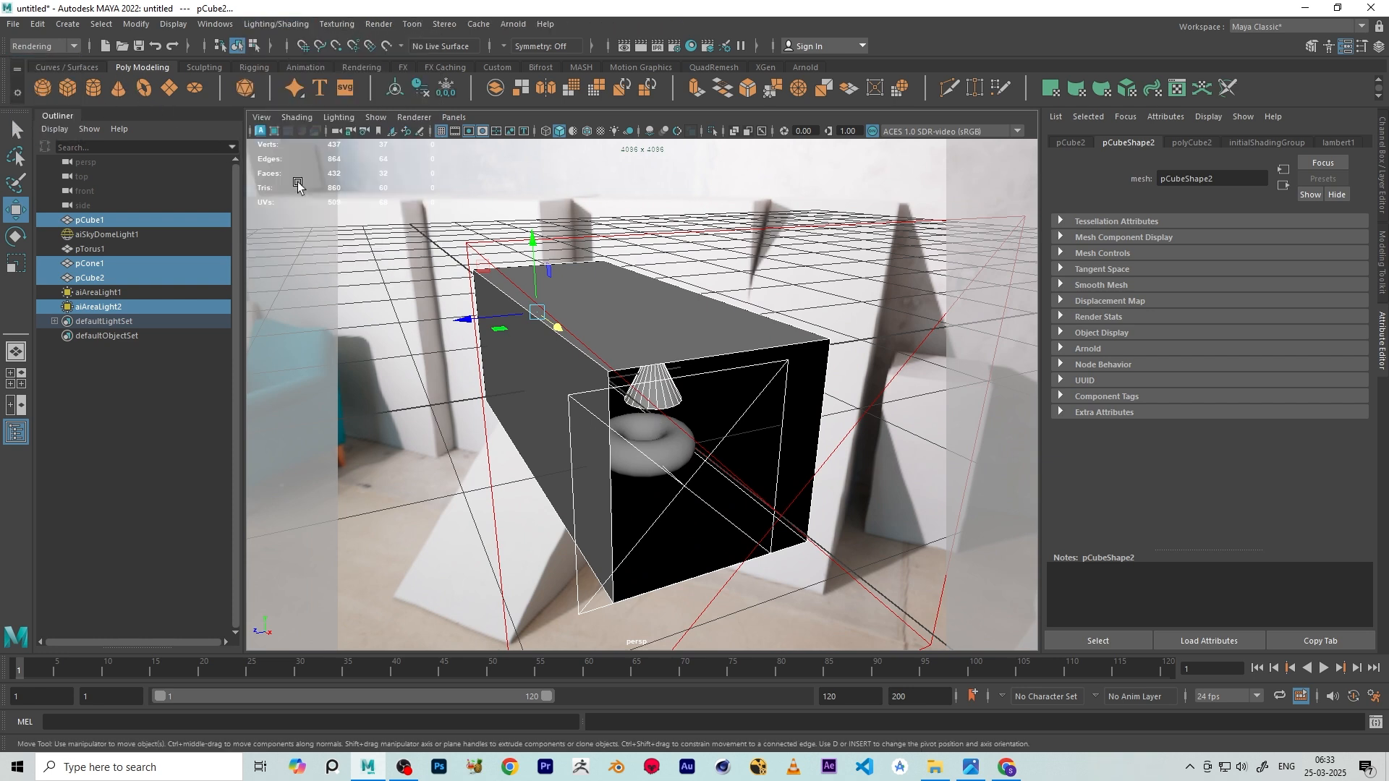
Render the saved camera view with Arnold and place the render window floating beside the Outliner
right_click(376, 131)
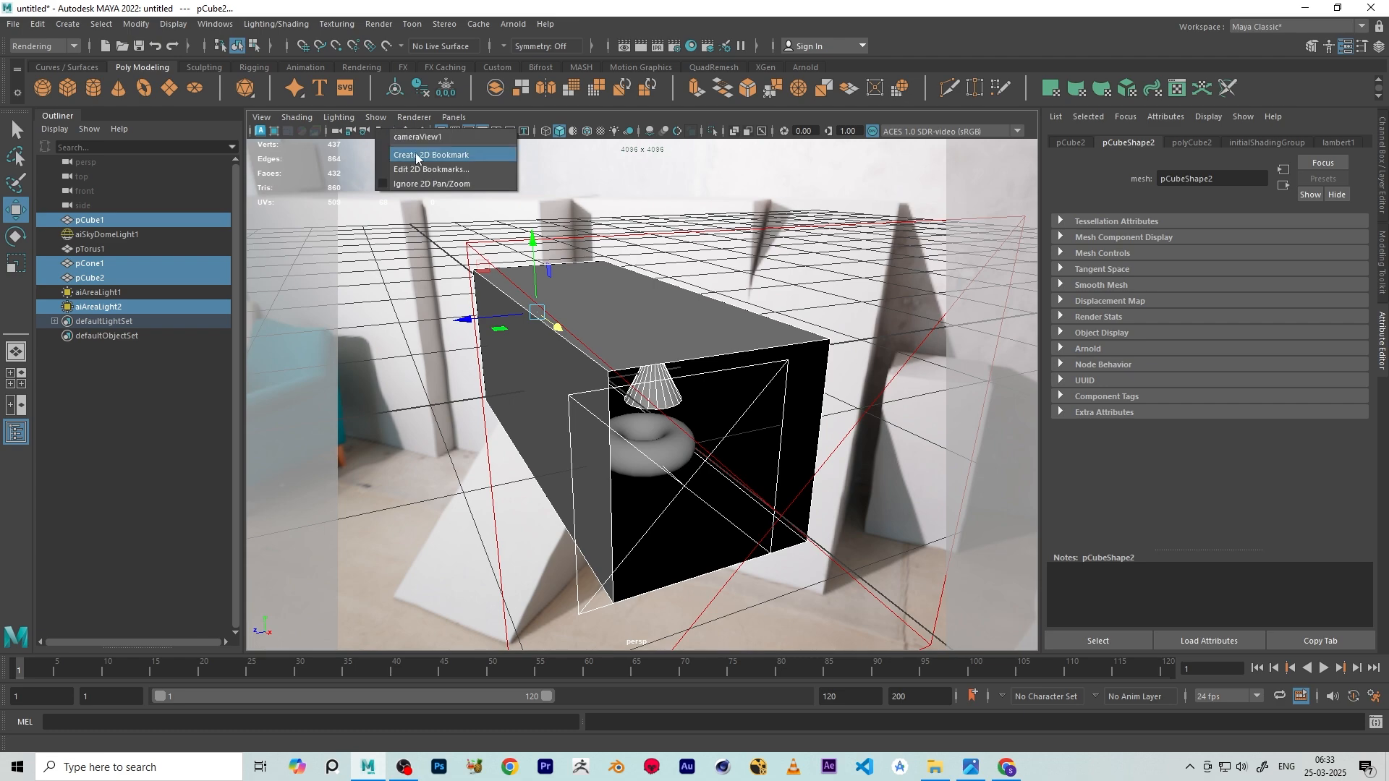
left_click(420, 135)
left_click(526, 50)
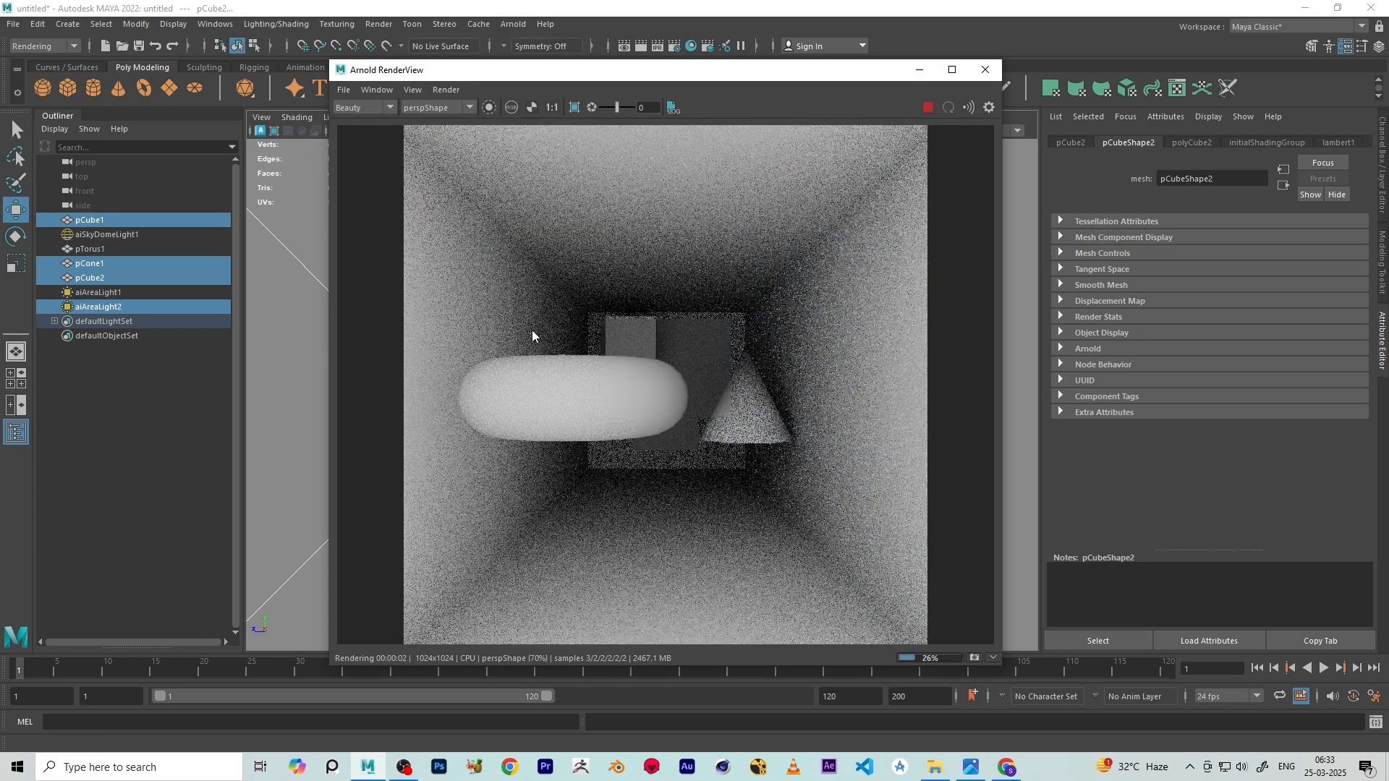
left_click_drag(477, 70, 870, 119)
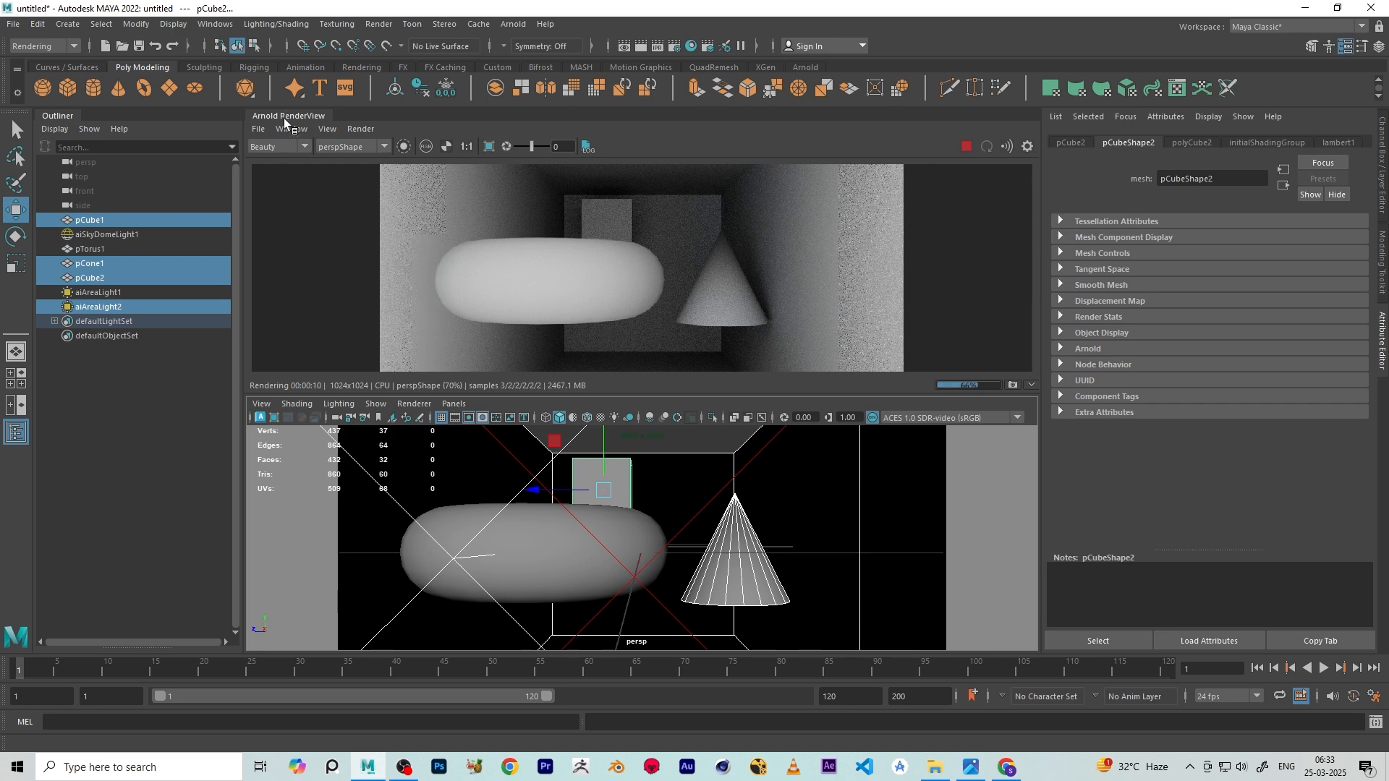
left_click_drag(285, 123, 289, 144)
left_click_drag(538, 143, 773, 91)
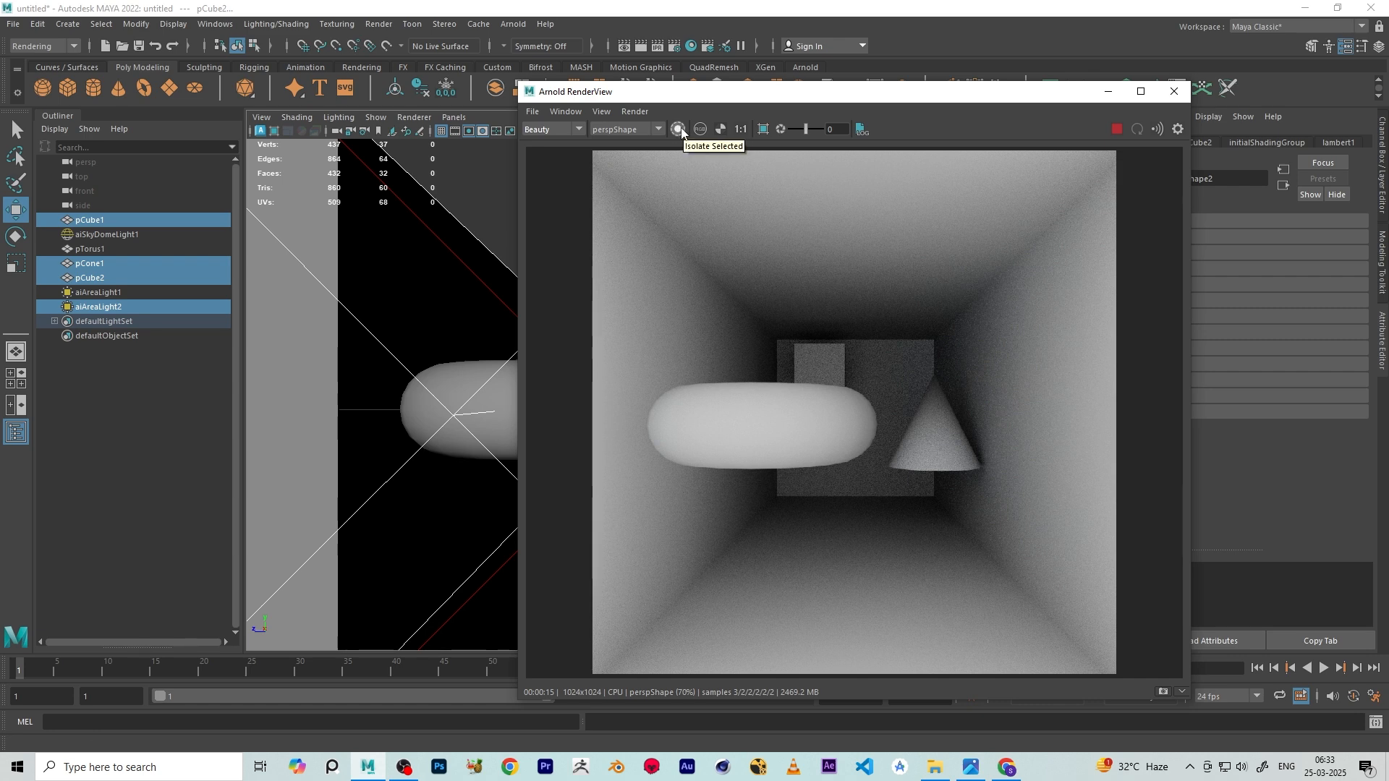
Isolate the sky dome light in the Arnold render to examine its contribution alone
left_click(86, 360)
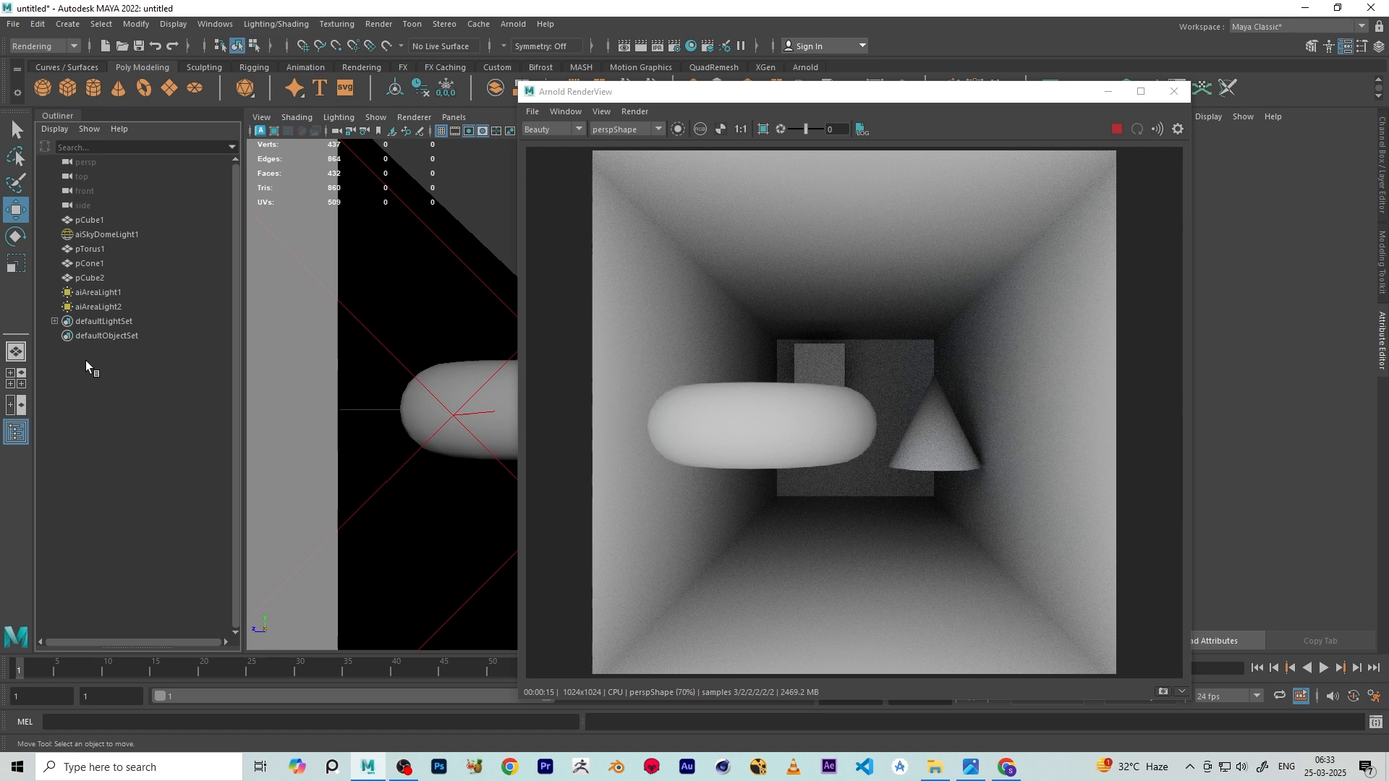
left_click(91, 236)
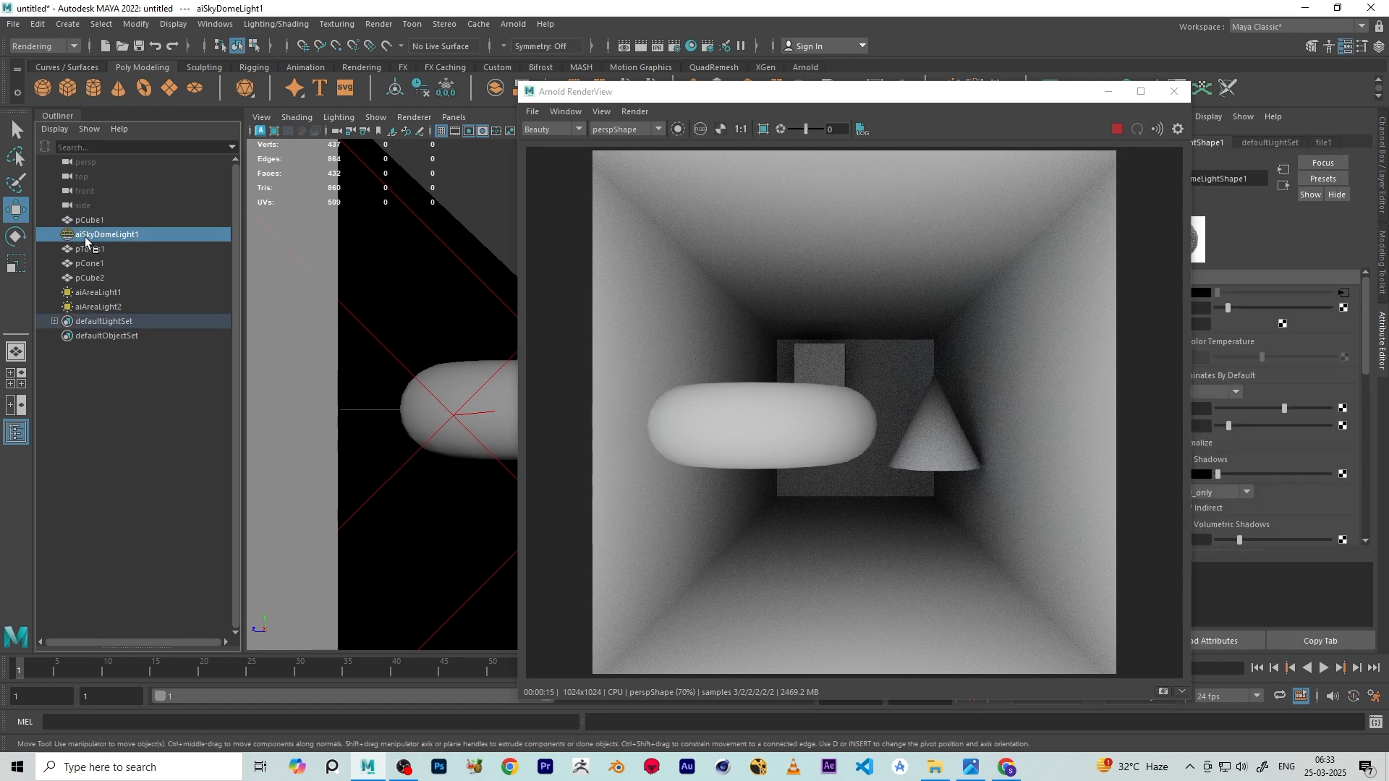
left_click(677, 130)
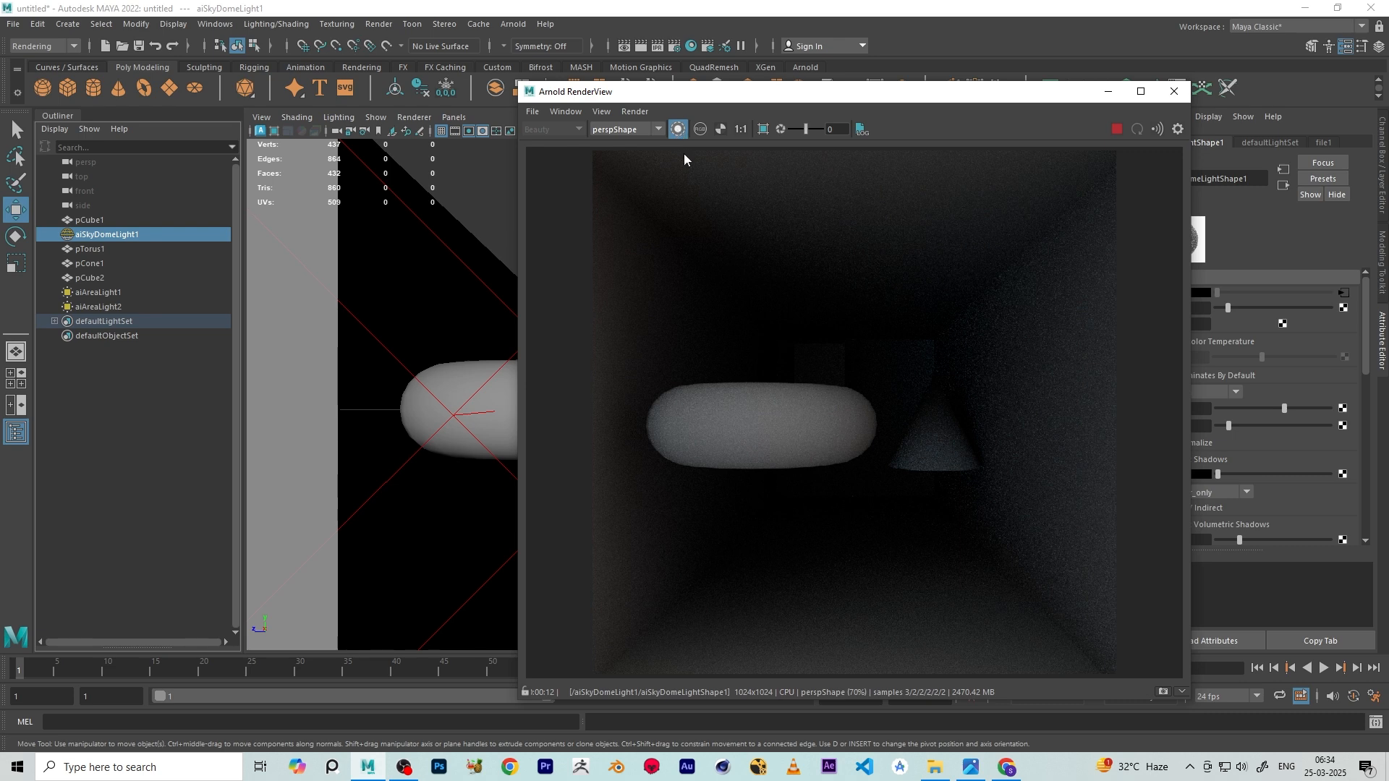
Compare the torus, cone and small cube one at a time in the isolated Arnold render
left_click(114, 251)
left_click(112, 263)
left_click(109, 277)
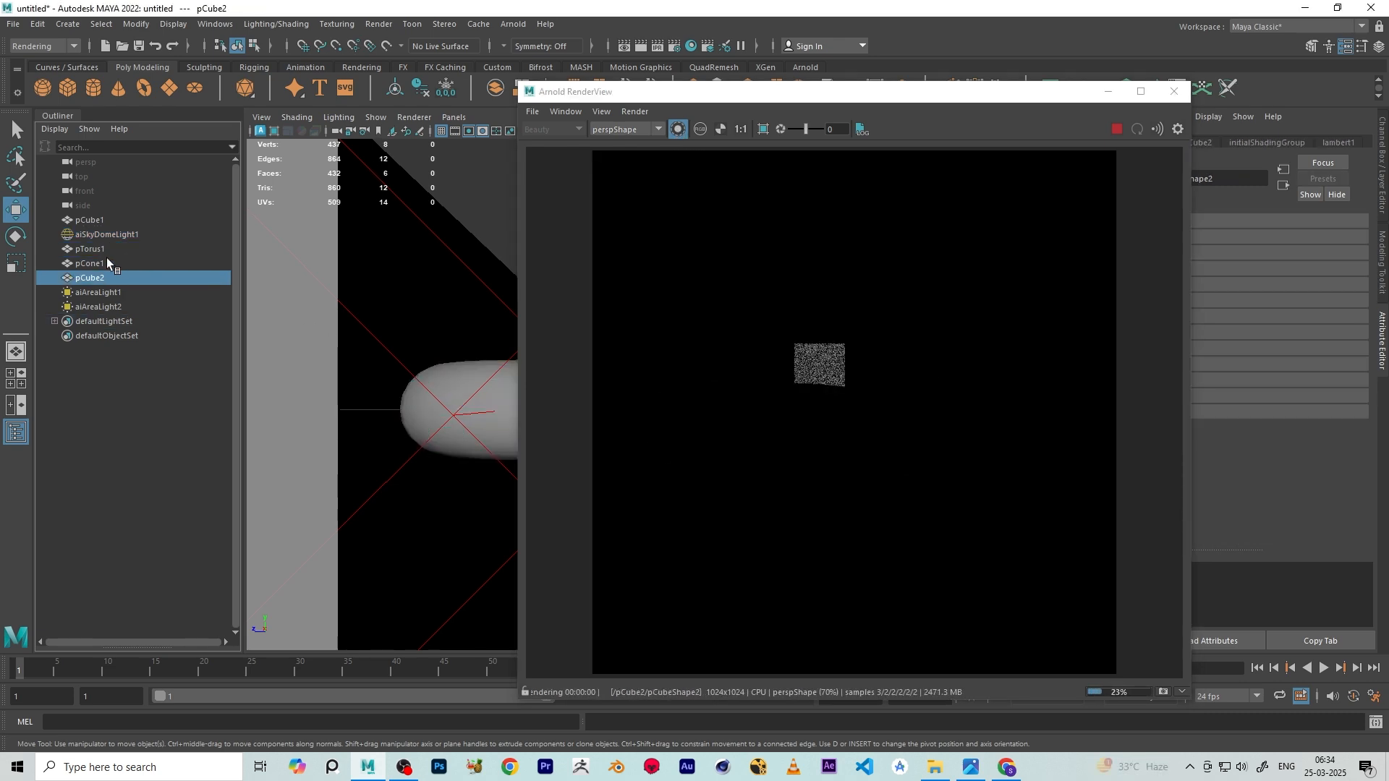
left_click(107, 262)
left_click(103, 249)
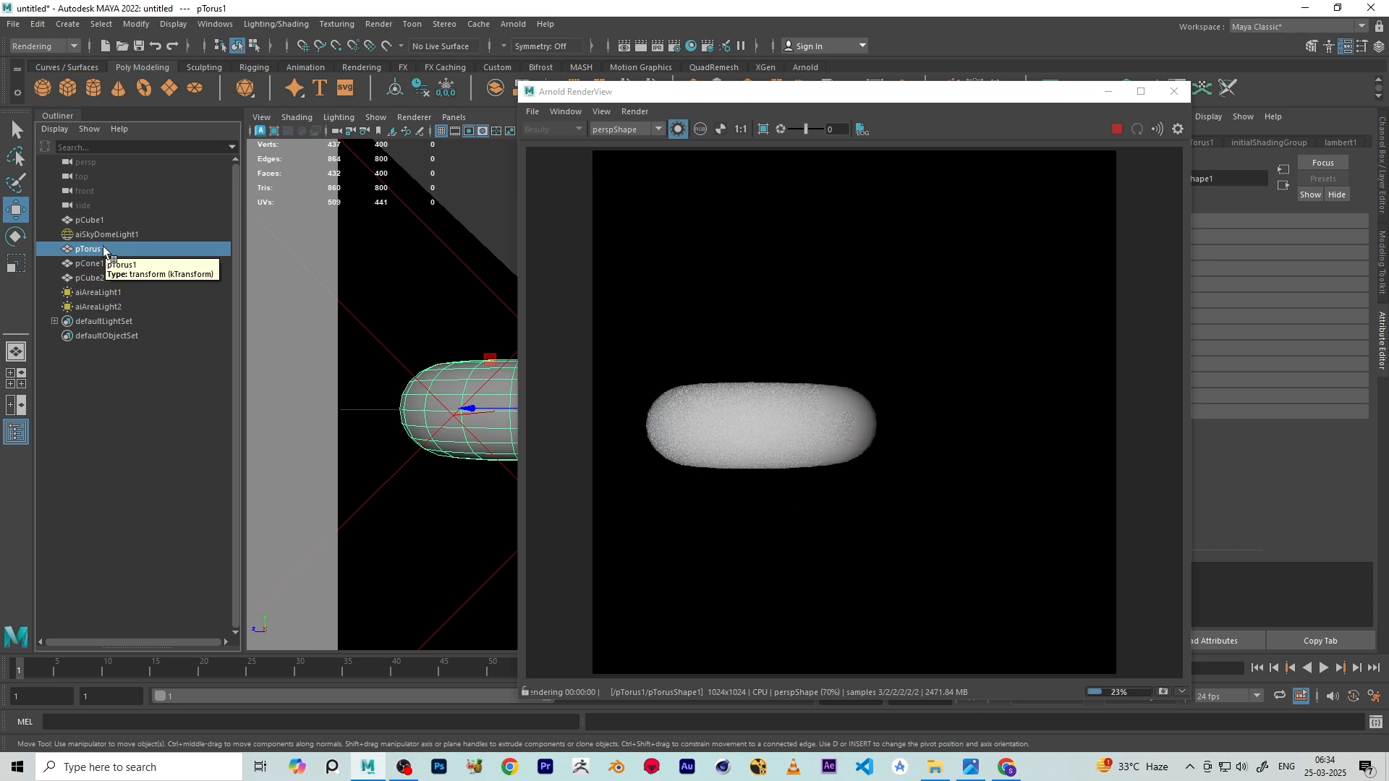
Check the sky dome light, second area light and outer box in turn in the isolated Arnold render
left_click(107, 235)
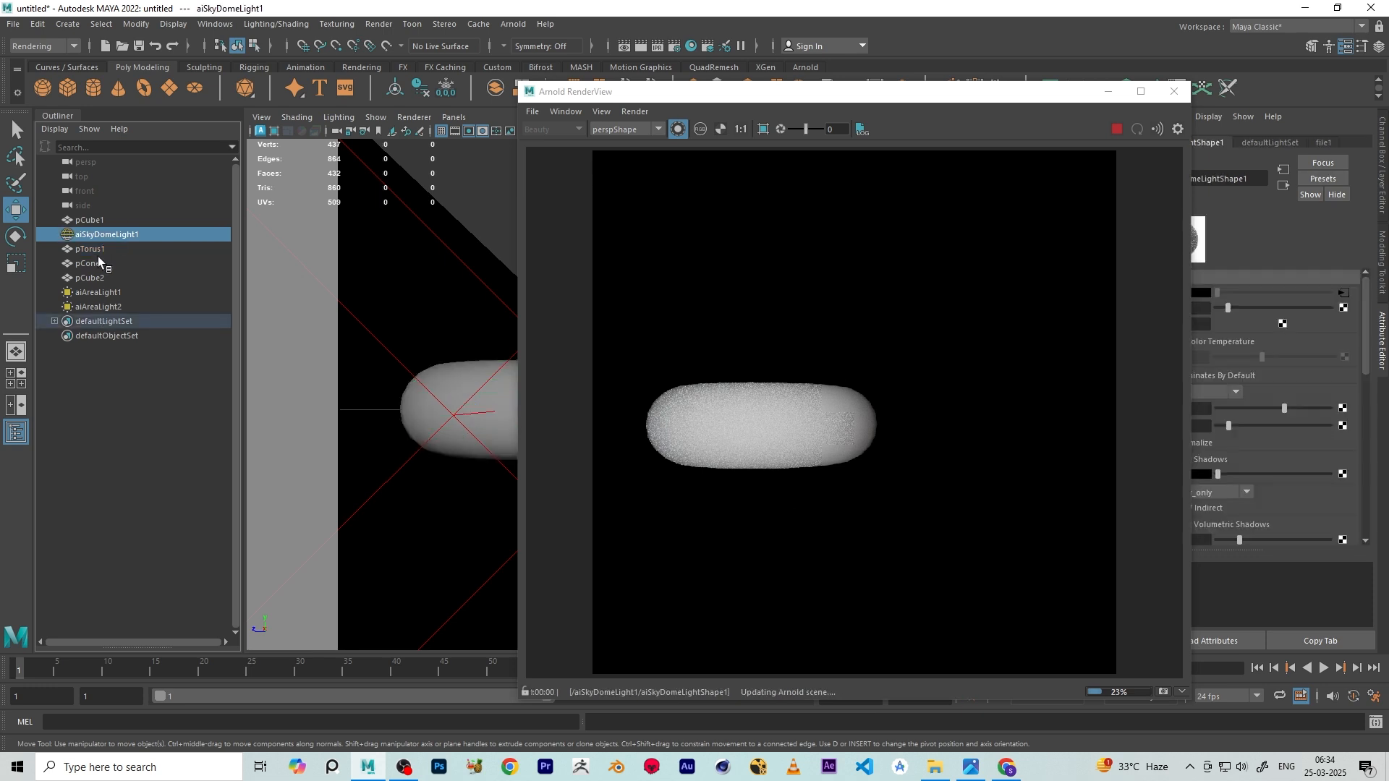
left_click(101, 306)
left_click(98, 233)
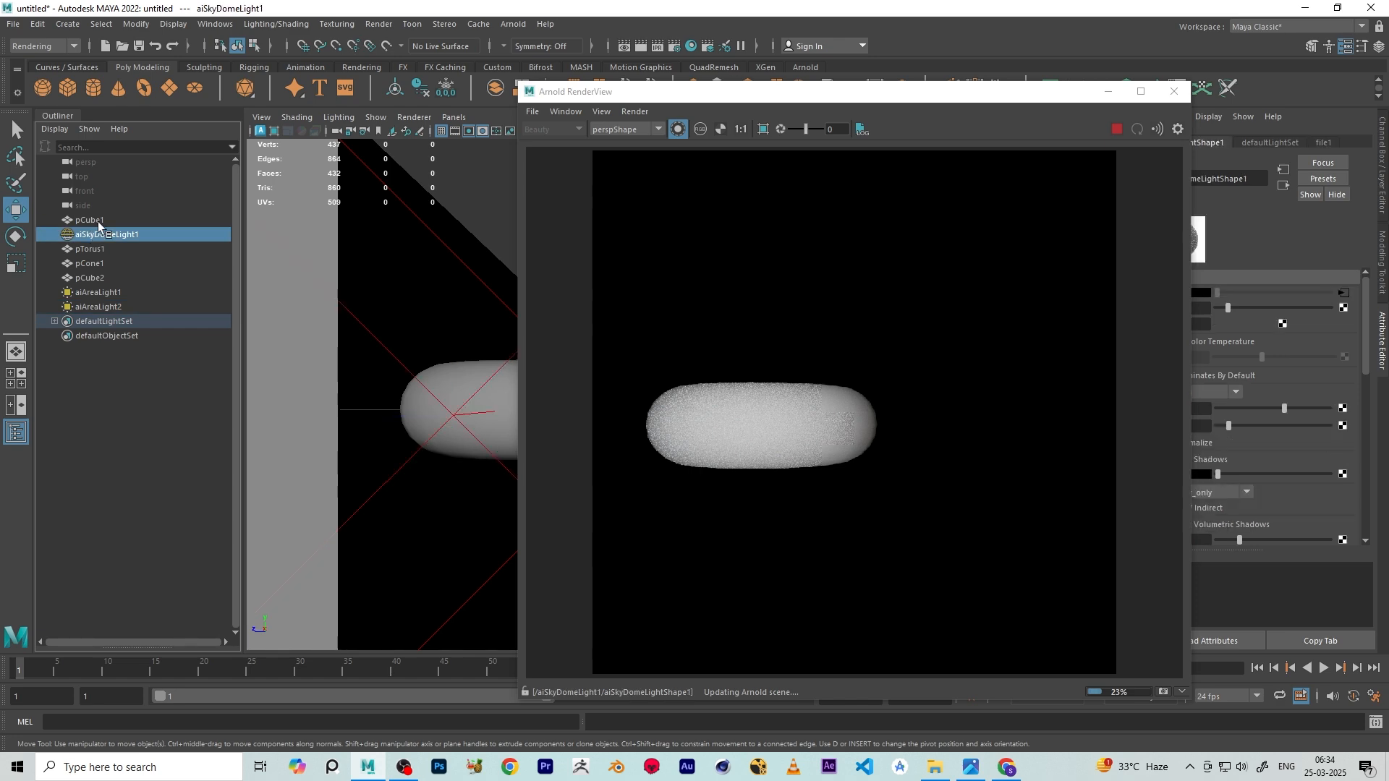
left_click(98, 221)
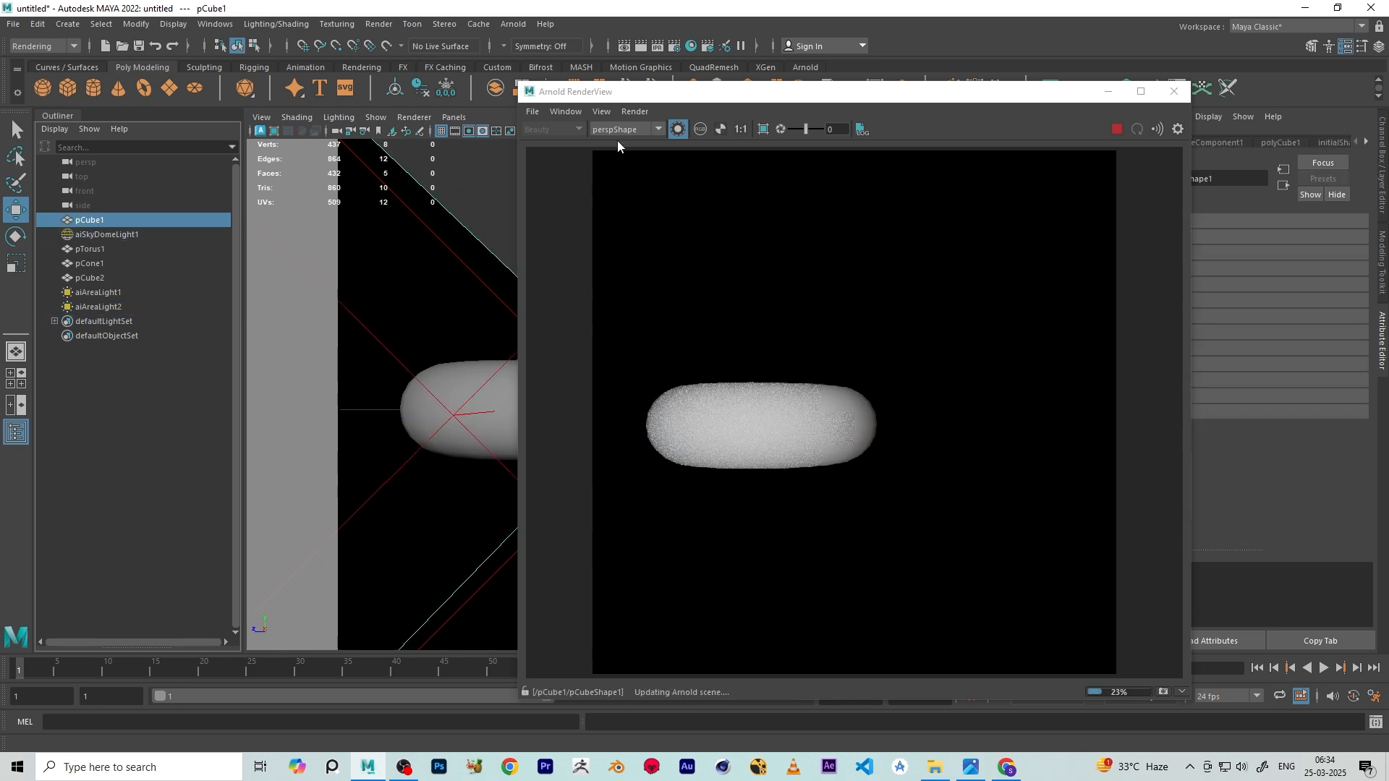
left_click(677, 130)
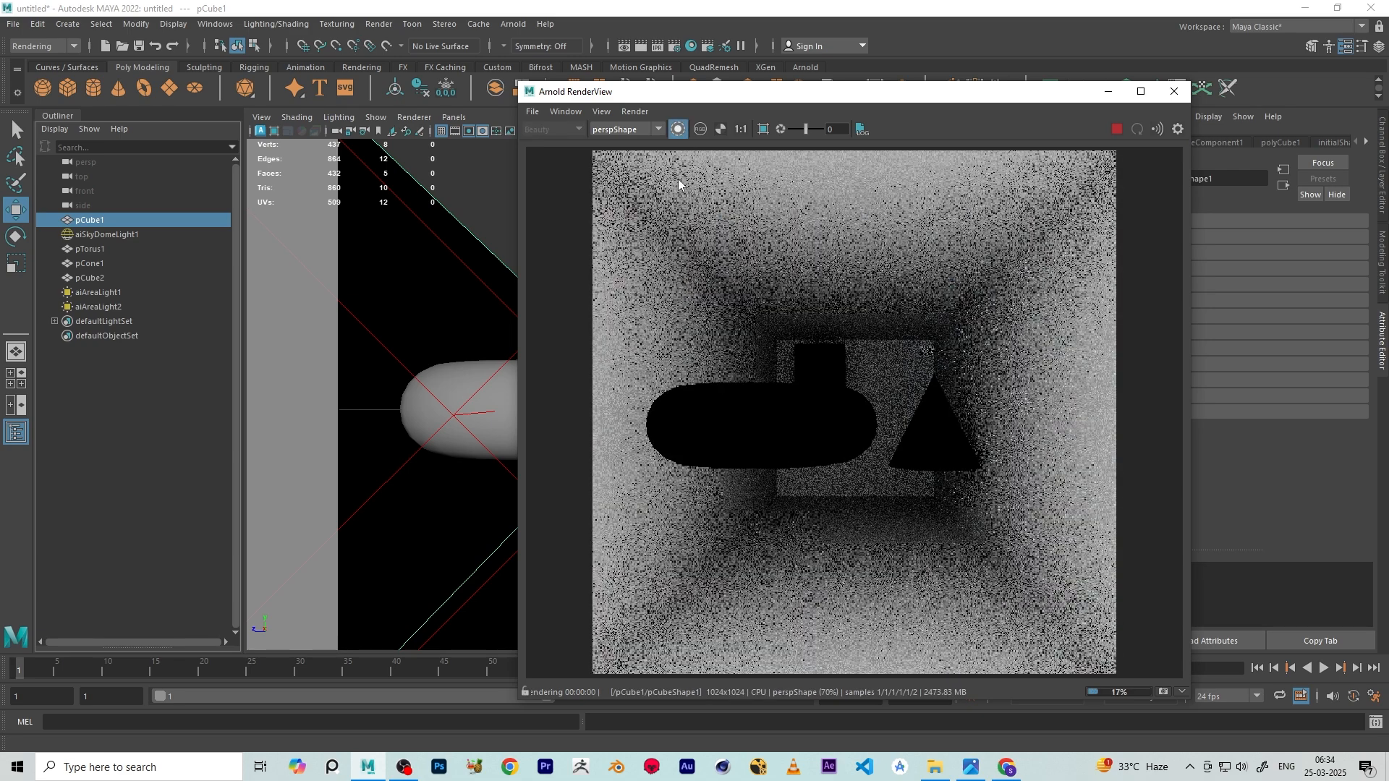
Compare the sky dome light and both area lights in turn in the isolated Arnold render, then restore the full render
left_click(118, 236)
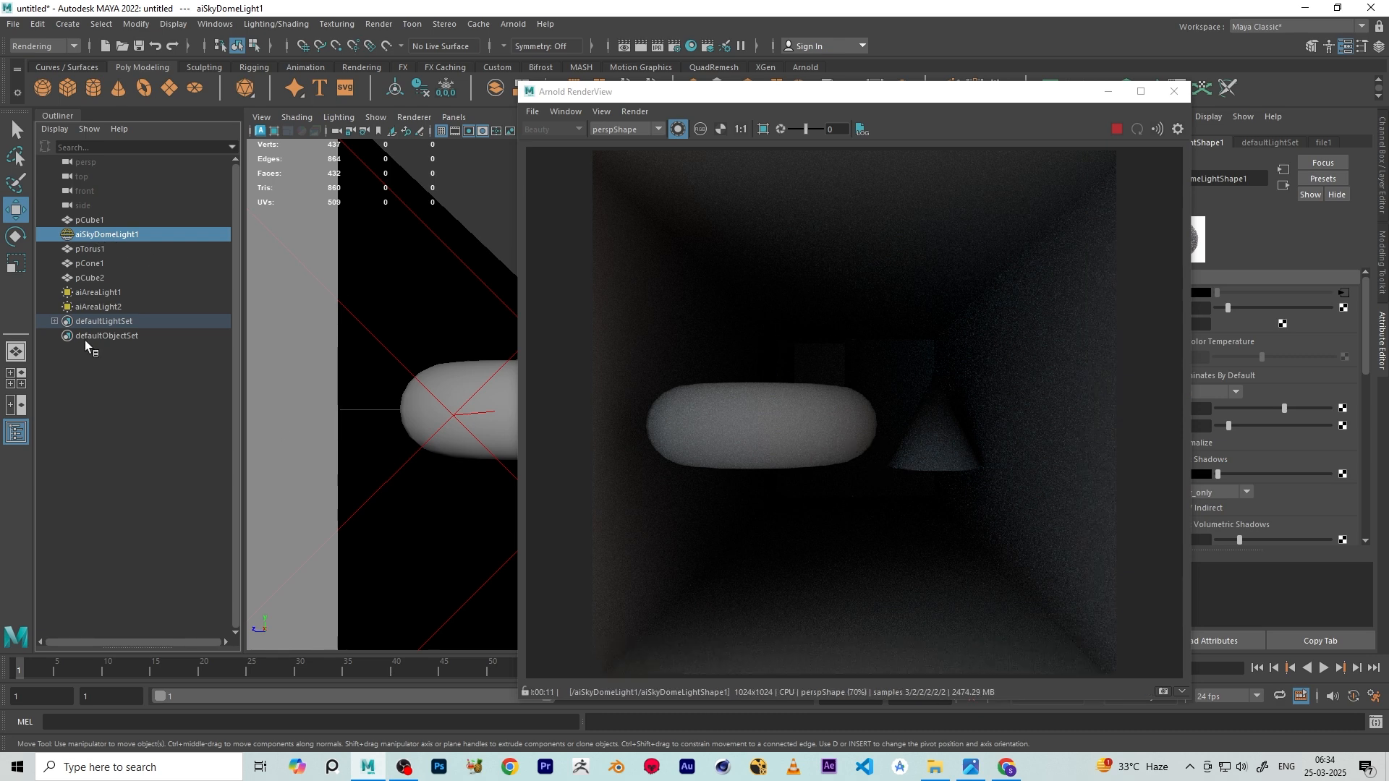
left_click(96, 292)
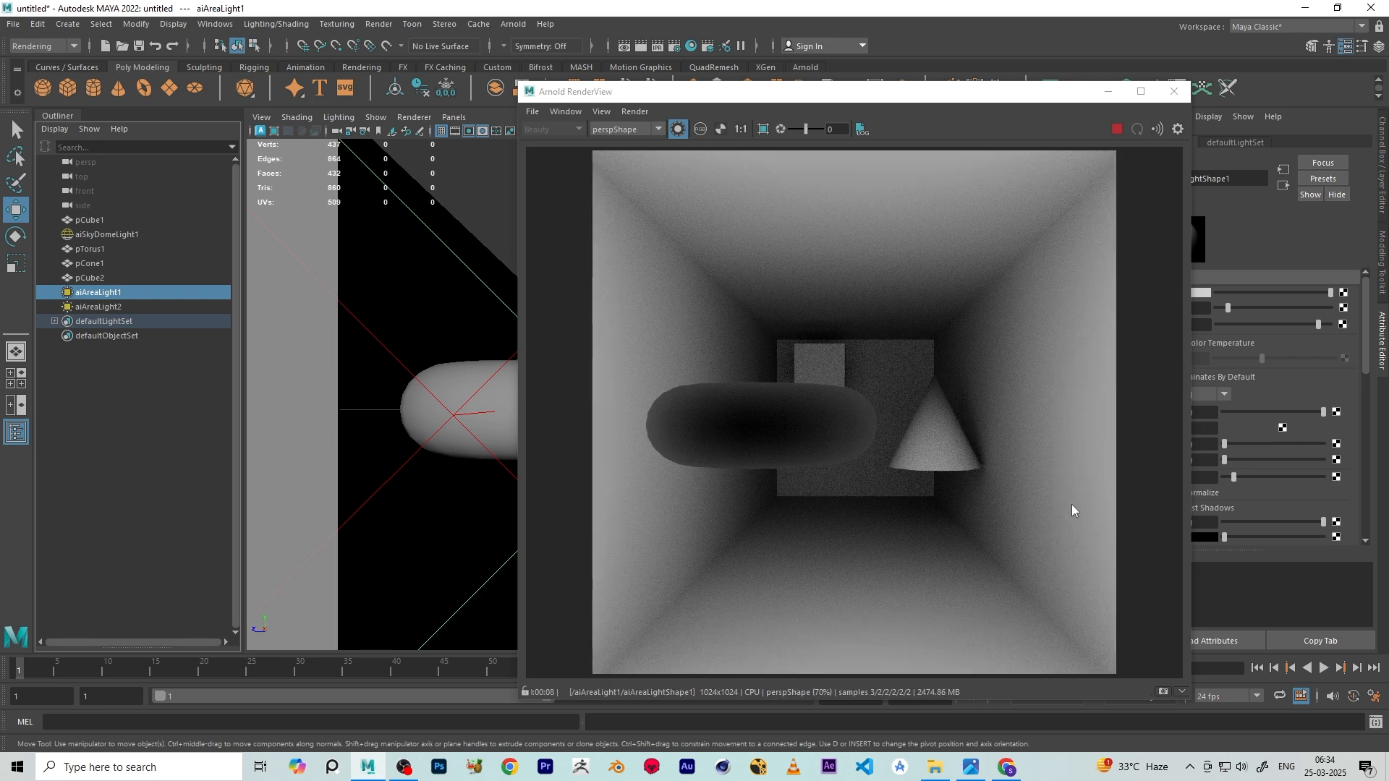
left_click(91, 308)
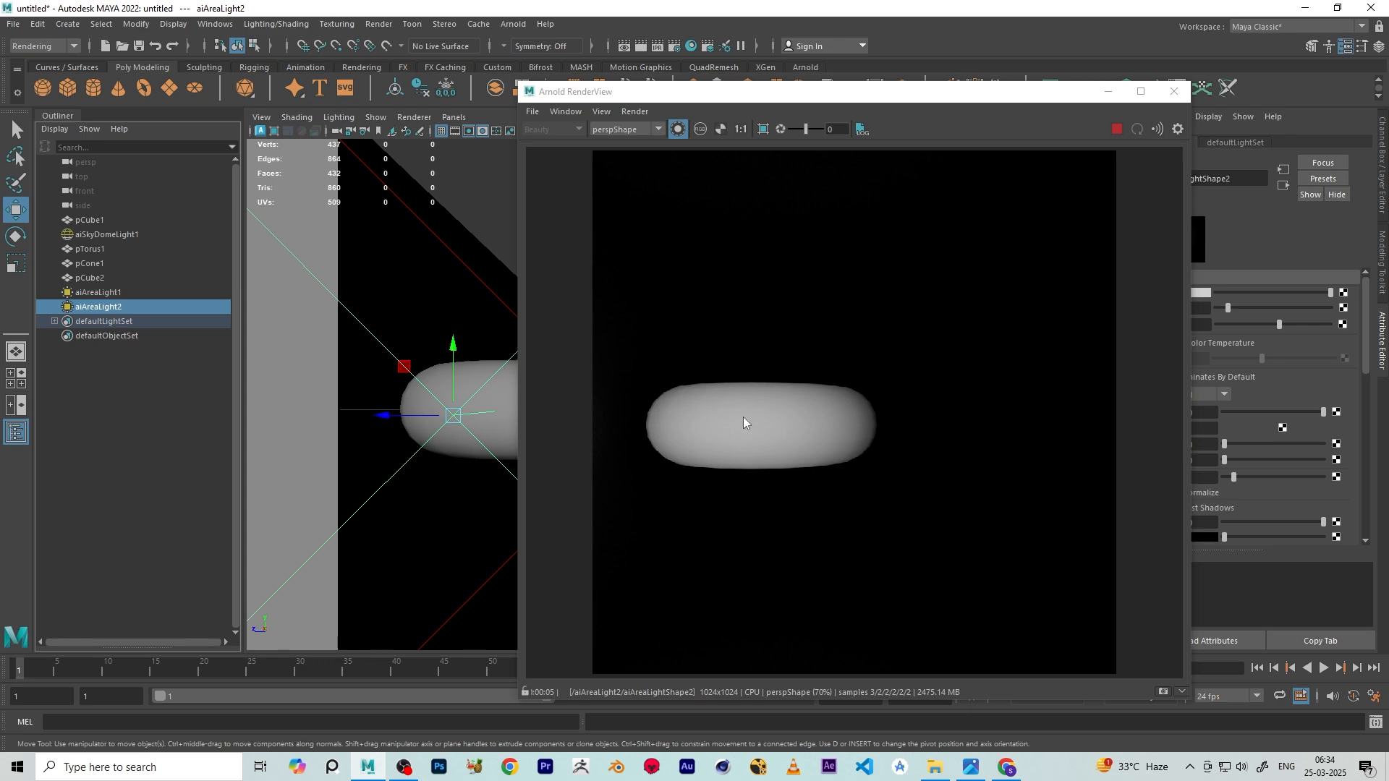
left_click(678, 130)
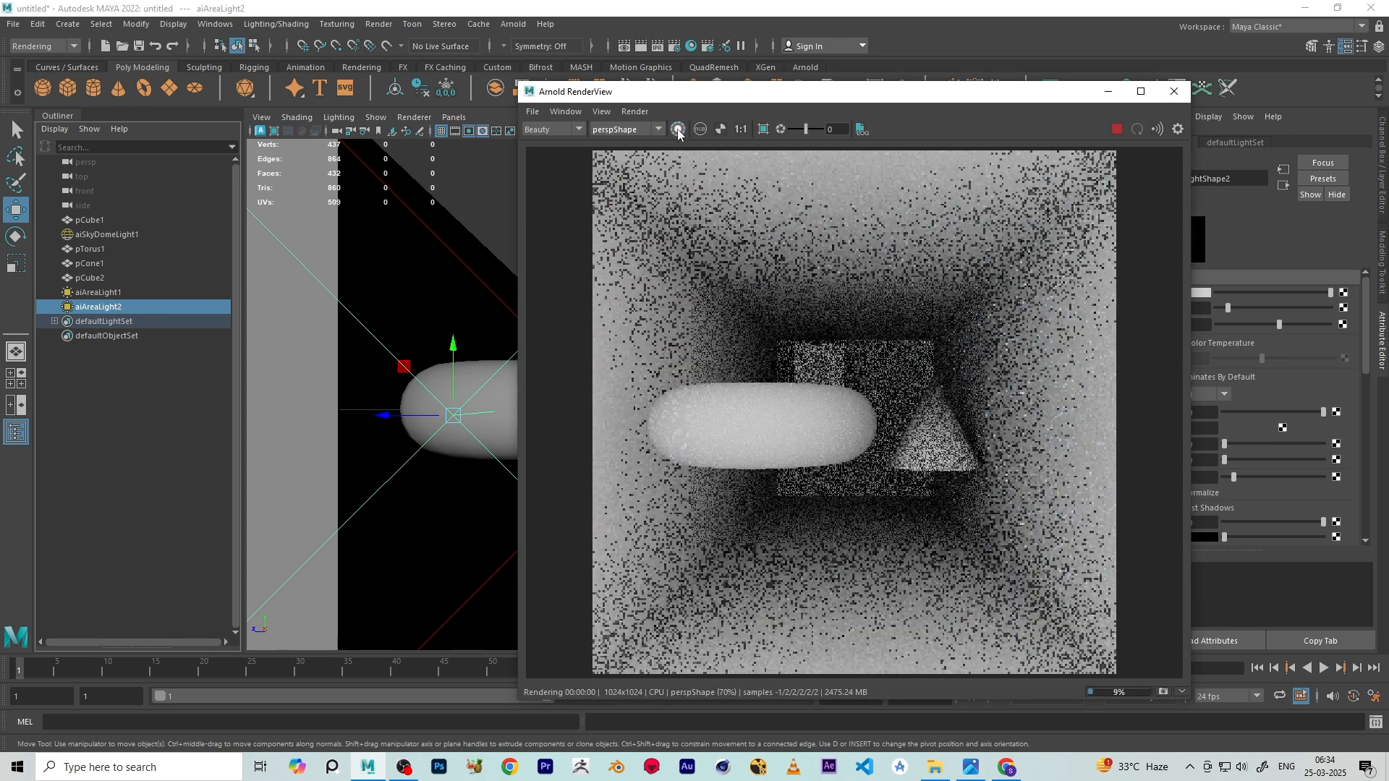
Select the small cube pCube2 and enlarge the perspective view to fill the workspace
left_click(16, 405)
left_click(97, 280)
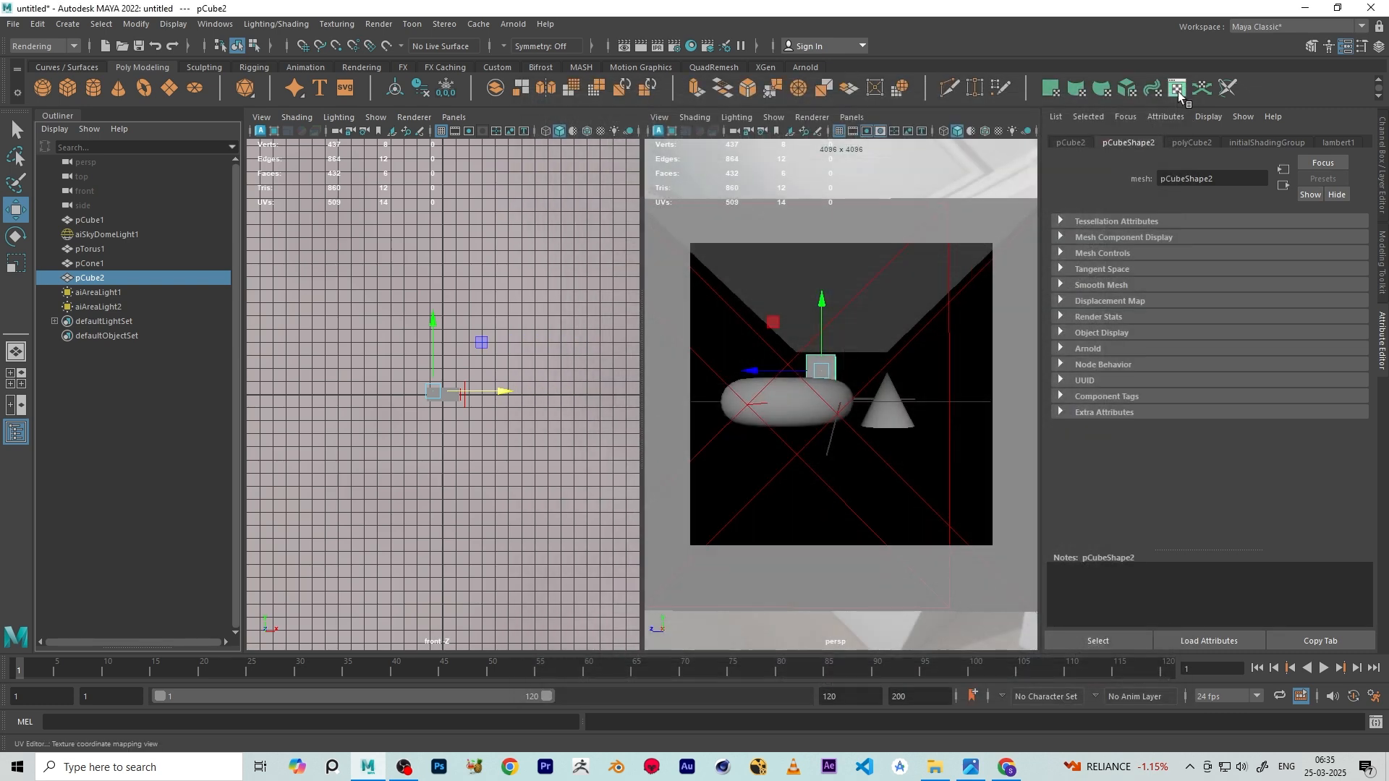
left_click(1175, 92)
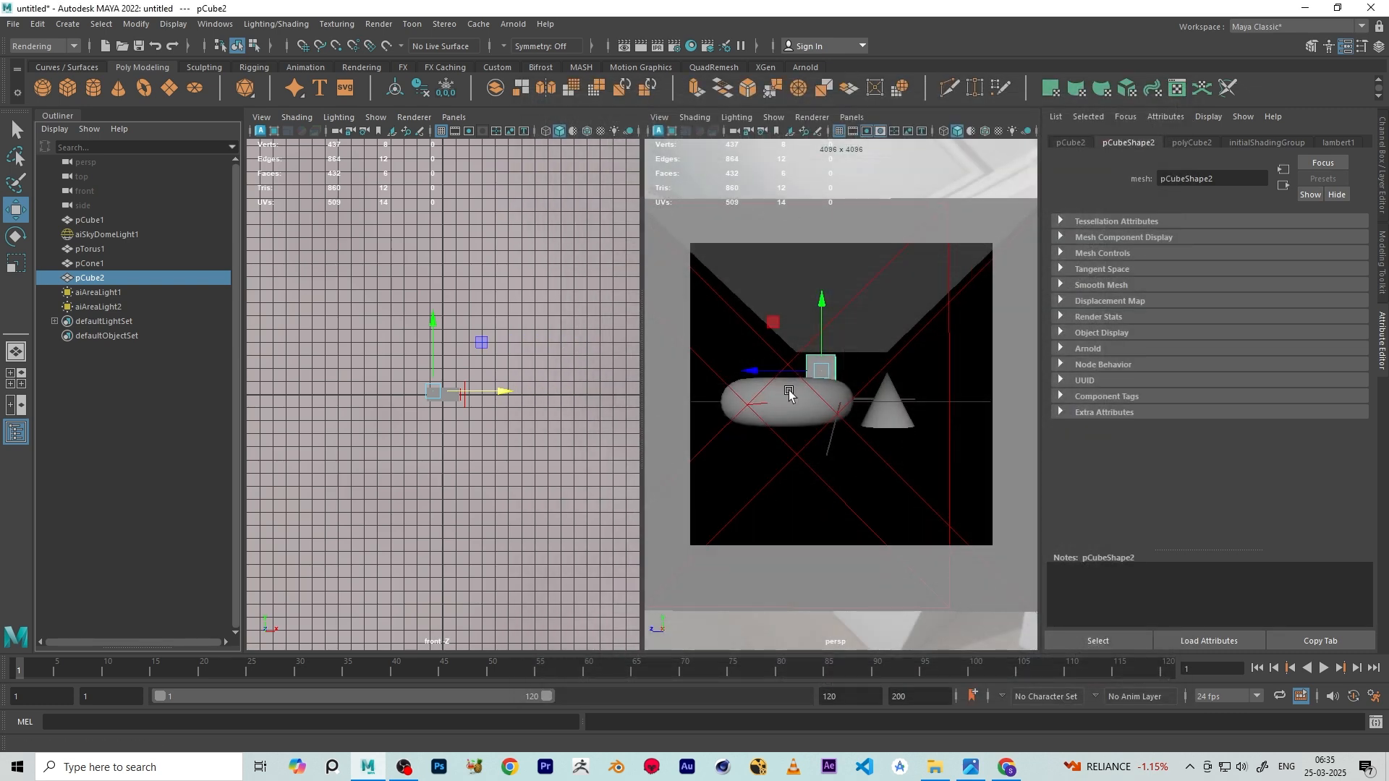
key("space")
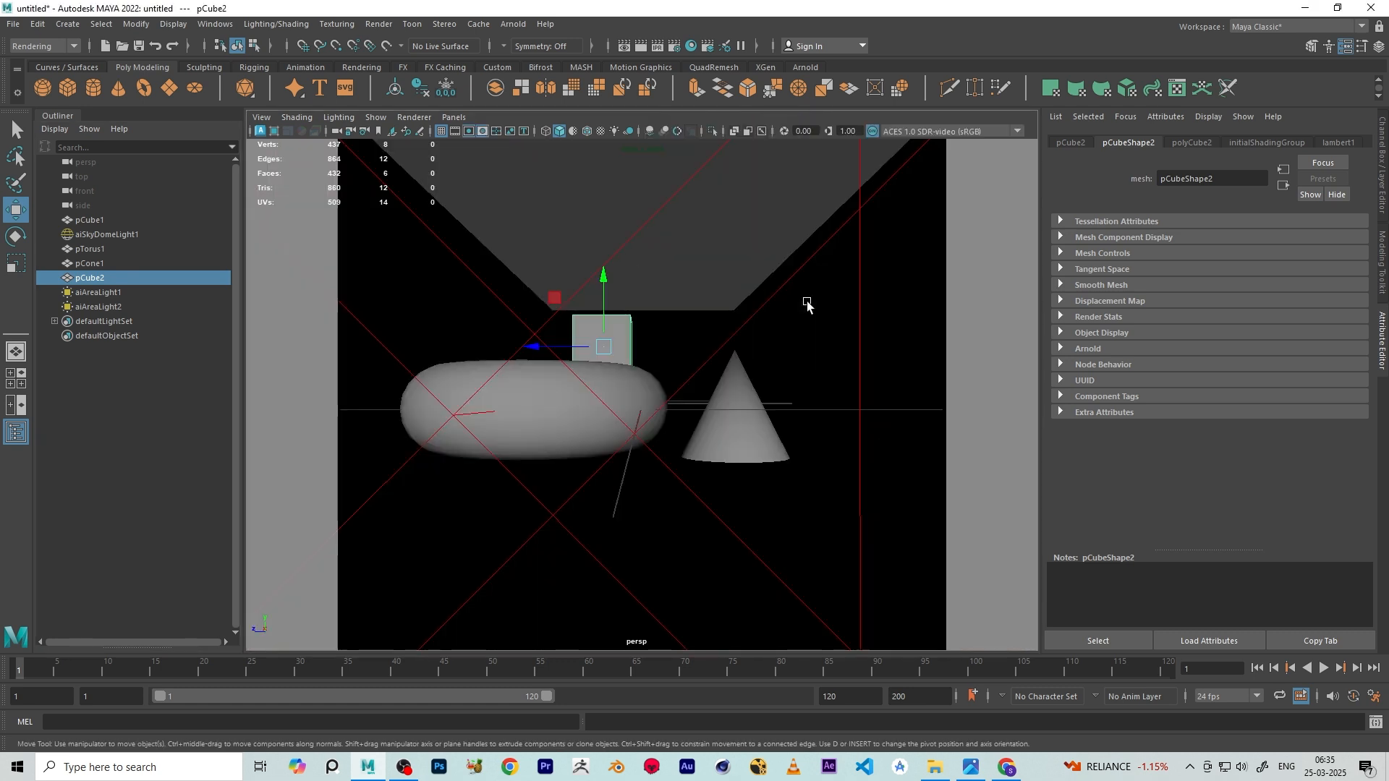
key("space")
key("space")
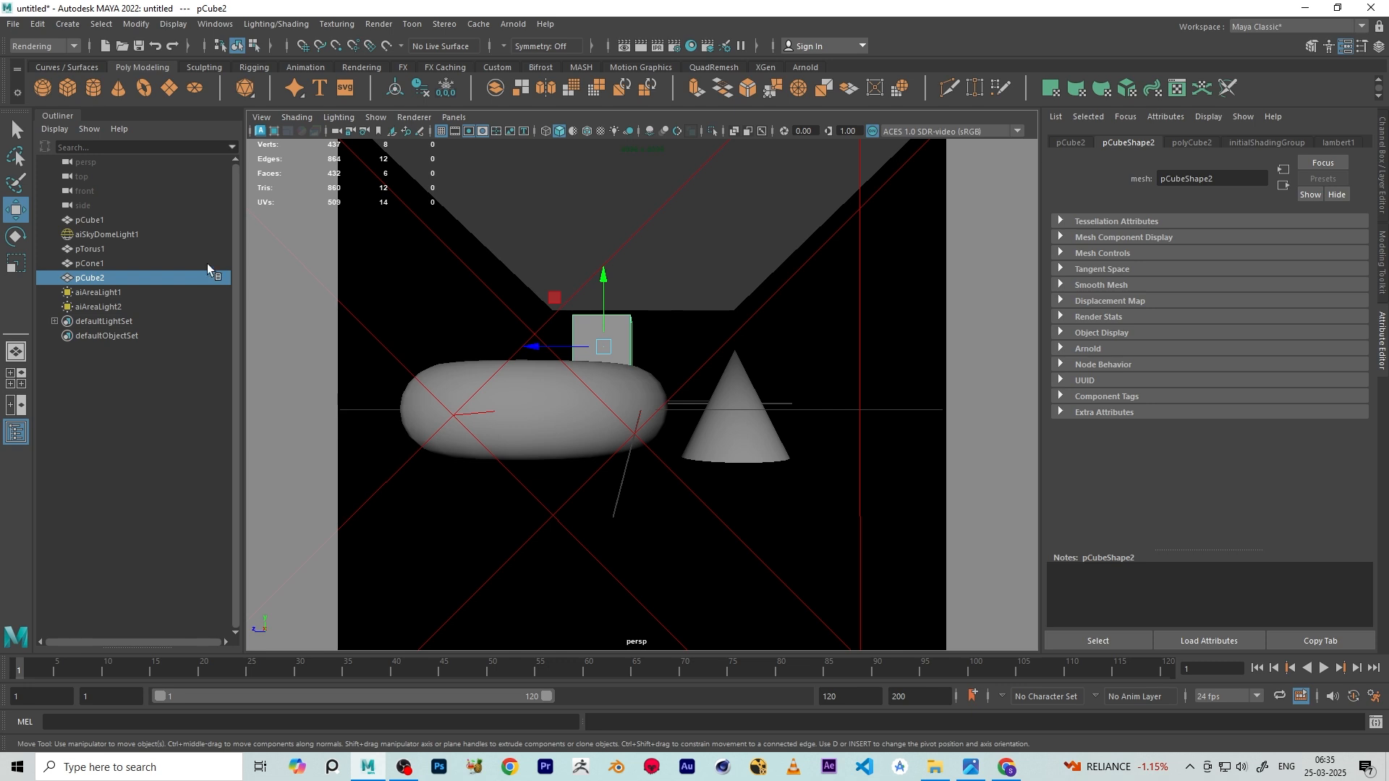
Save the scene as rs in Maya Binary format in the Desktop's render settings folder
left_click(13, 24)
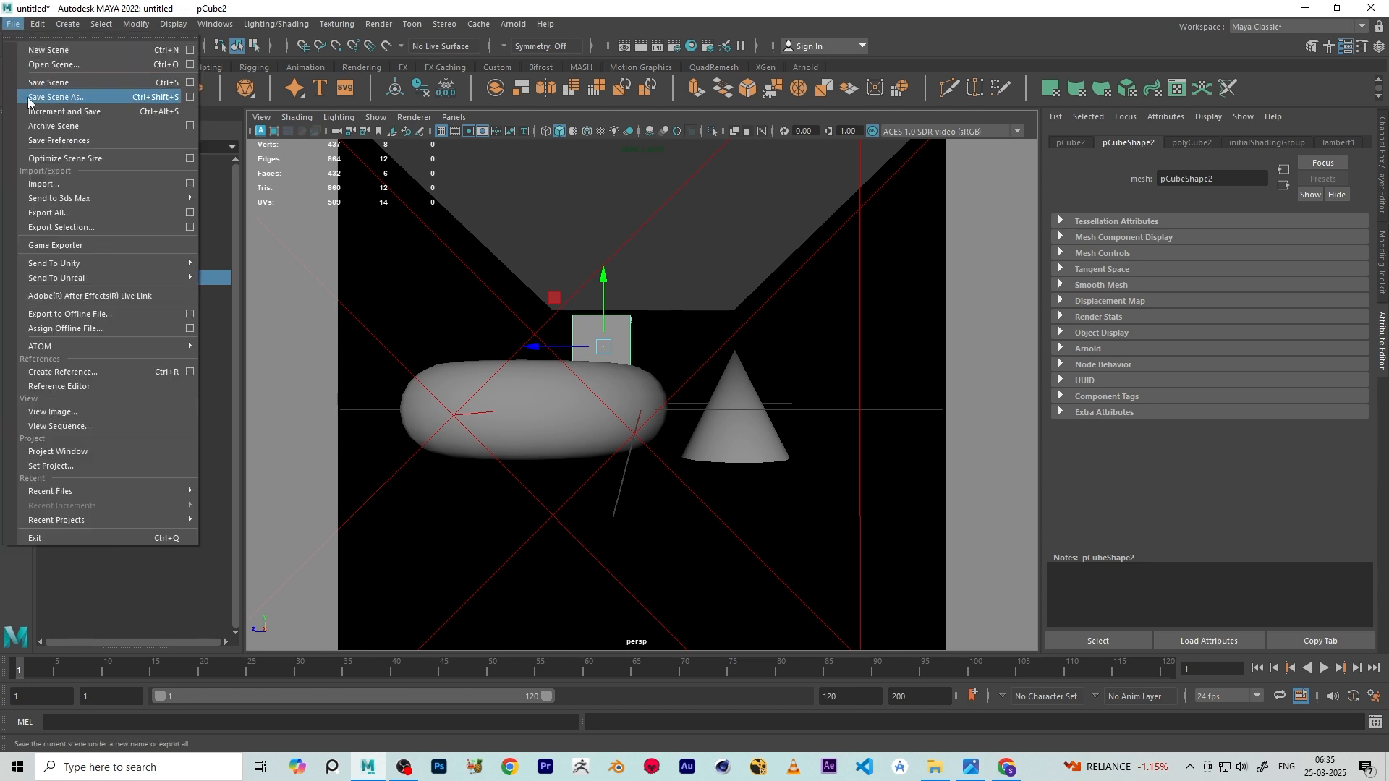
left_click(36, 80)
left_click(318, 147)
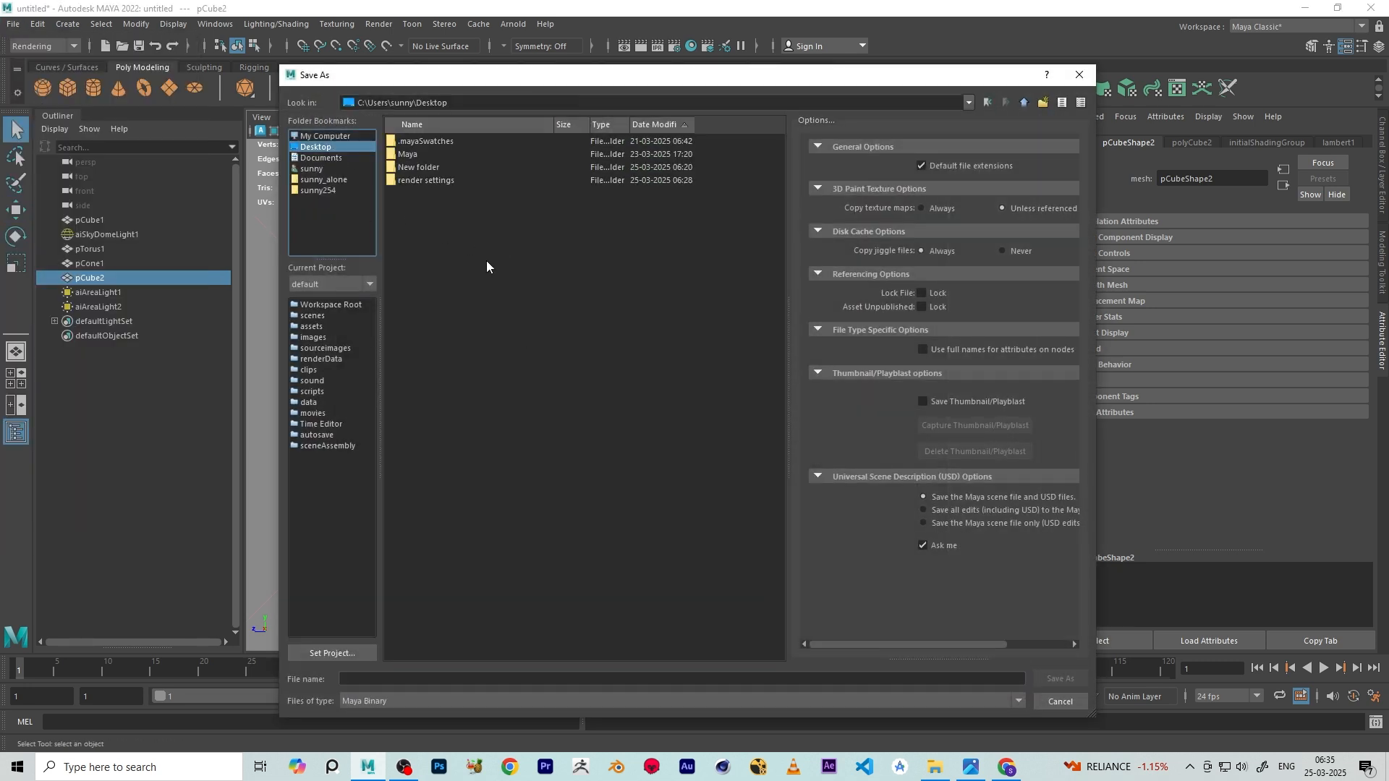
double_click(426, 181)
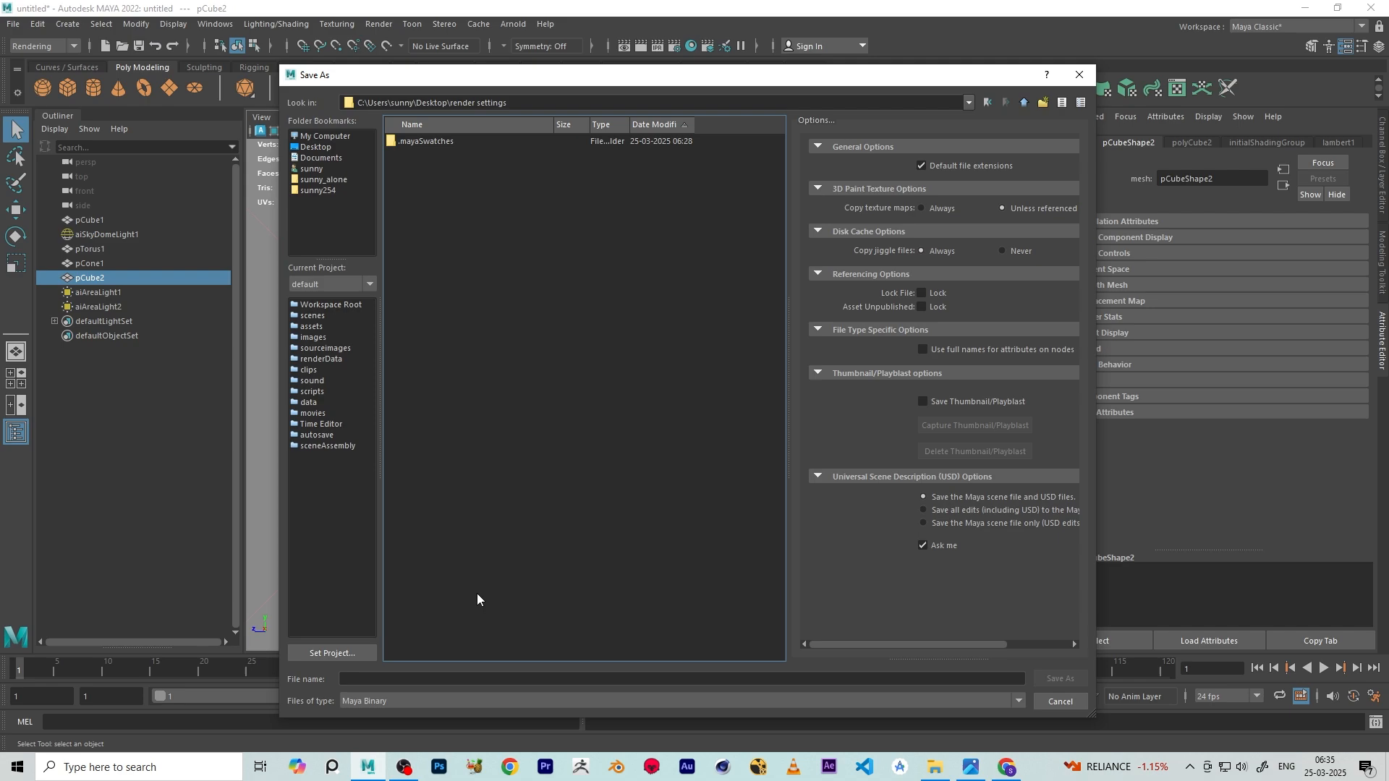
left_click(436, 676)
type("rs")
key("Return")
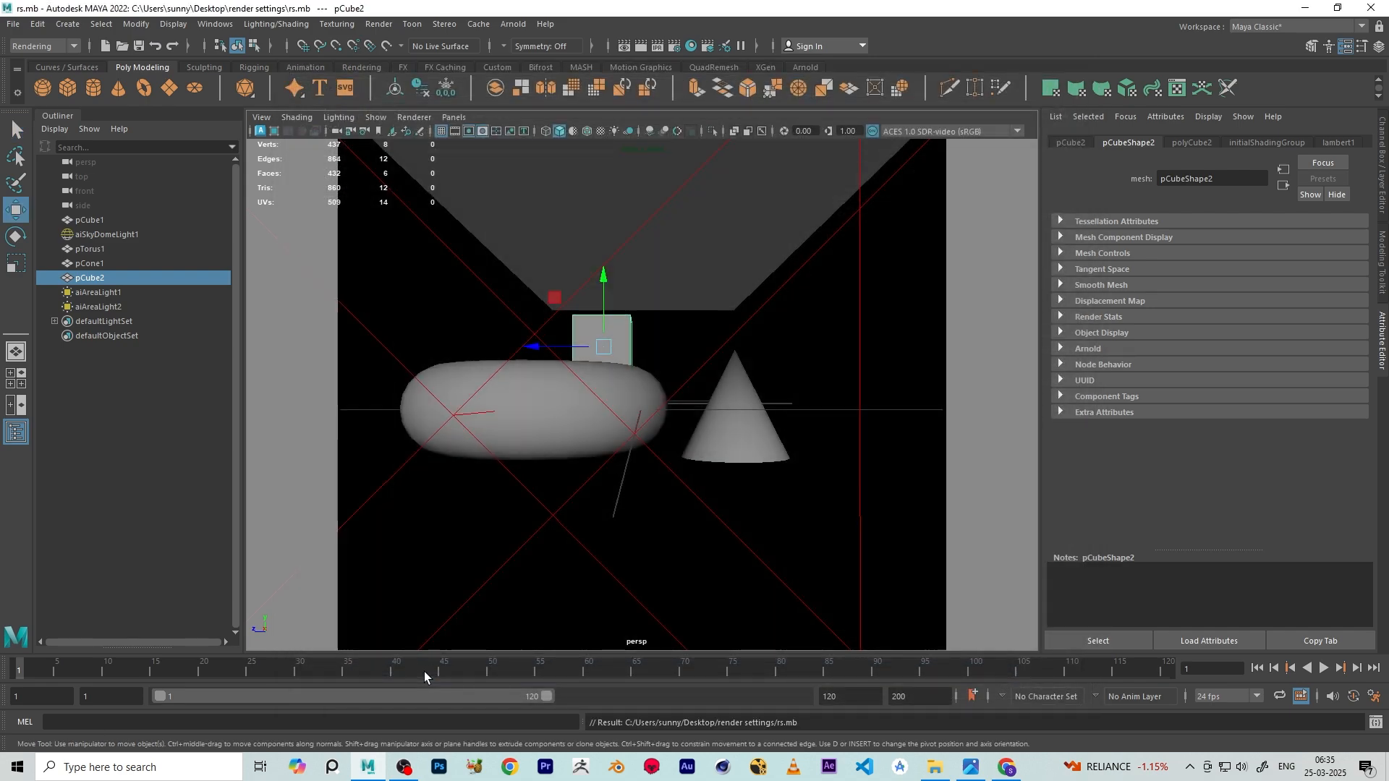
Examine the depth arrangement of the torus, cone and small cube inside the box from several angles
scroll(691, 428, "down", 5)
left_click_drag(635, 422, 719, 453, "alt")
middle_click_drag(719, 453, 648, 389, "alt")
left_click_drag(649, 389, 657, 385, "alt")
scroll(774, 437, "up", 5)
left_click_drag(774, 436, 682, 455, "alt")
scroll(753, 434, "down", 5)
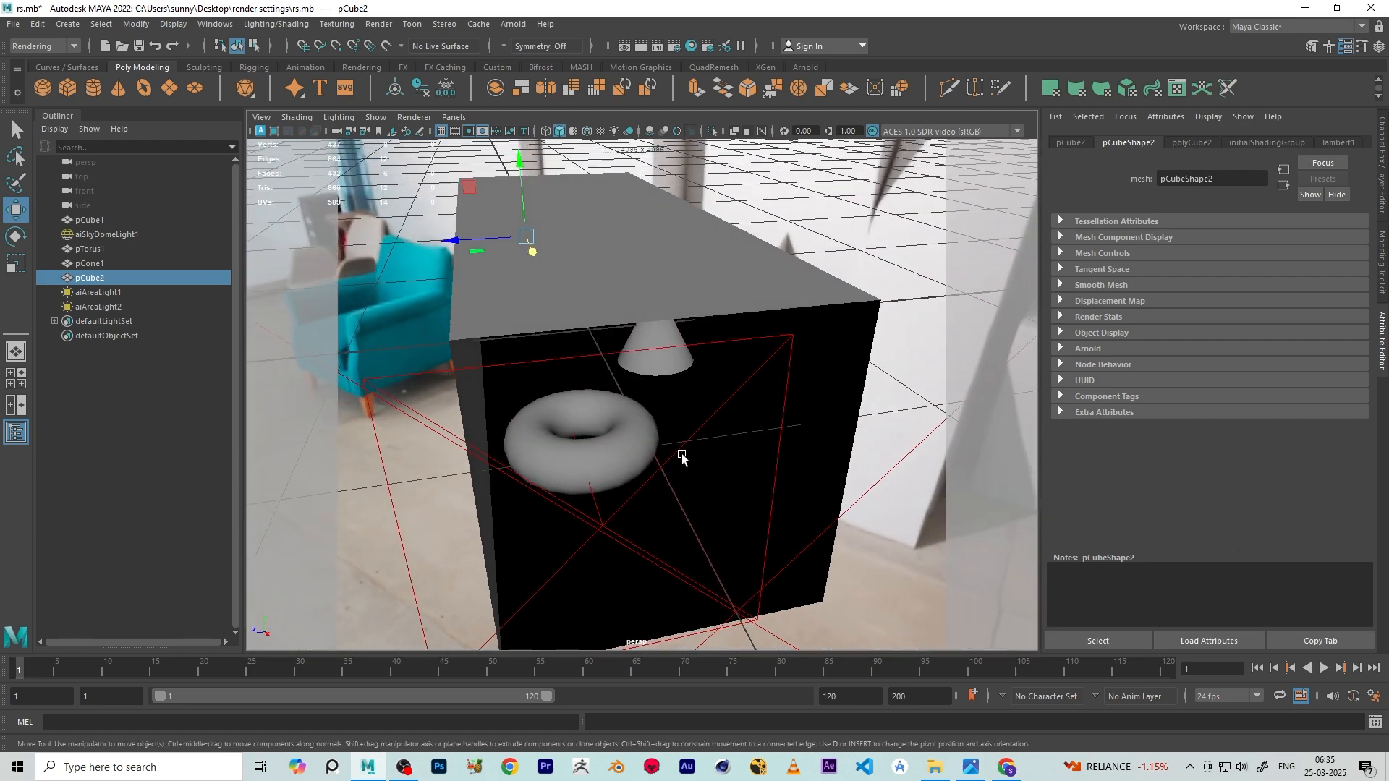
left_click_drag(673, 450, 651, 418, "alt")
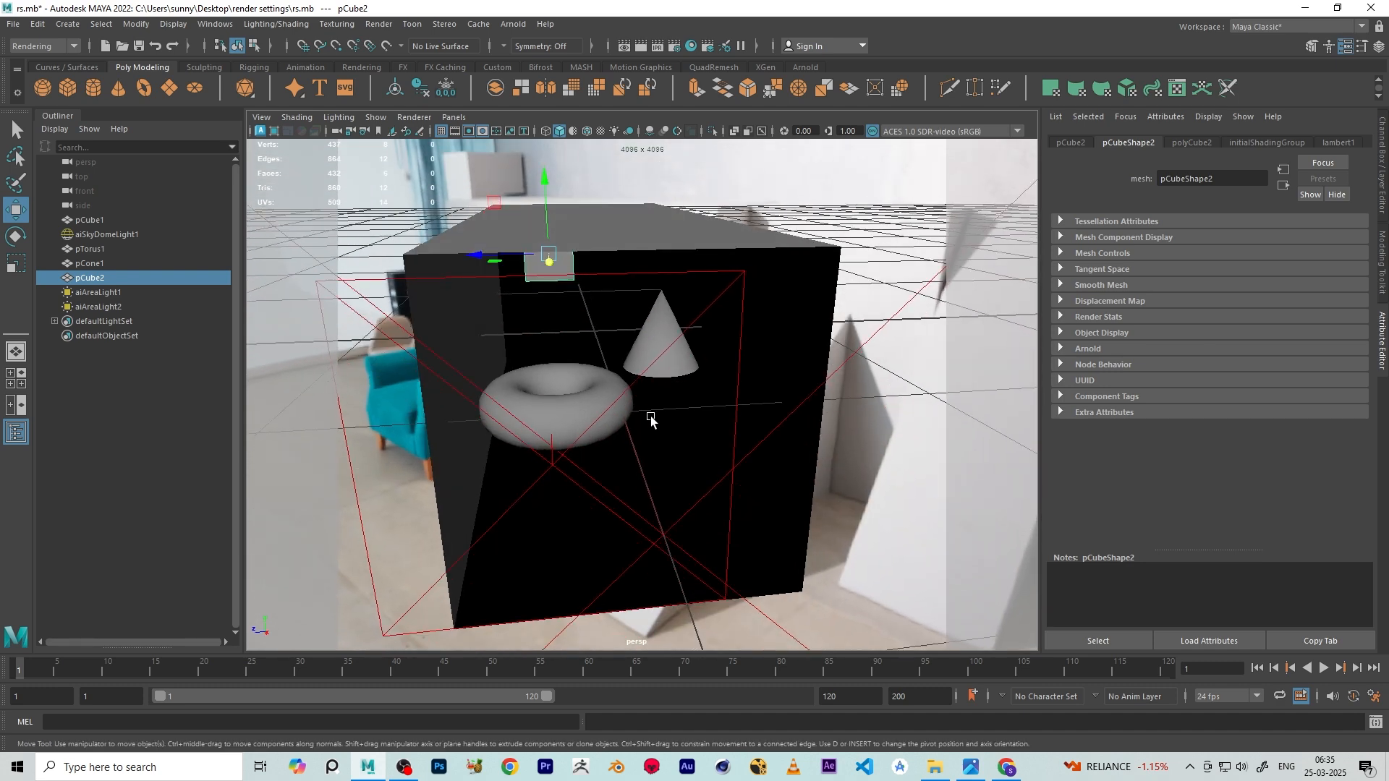
right_click_drag(650, 418, 729, 439, "alt")
left_click_drag(729, 439, 740, 468, "alt")
left_click(653, 300)
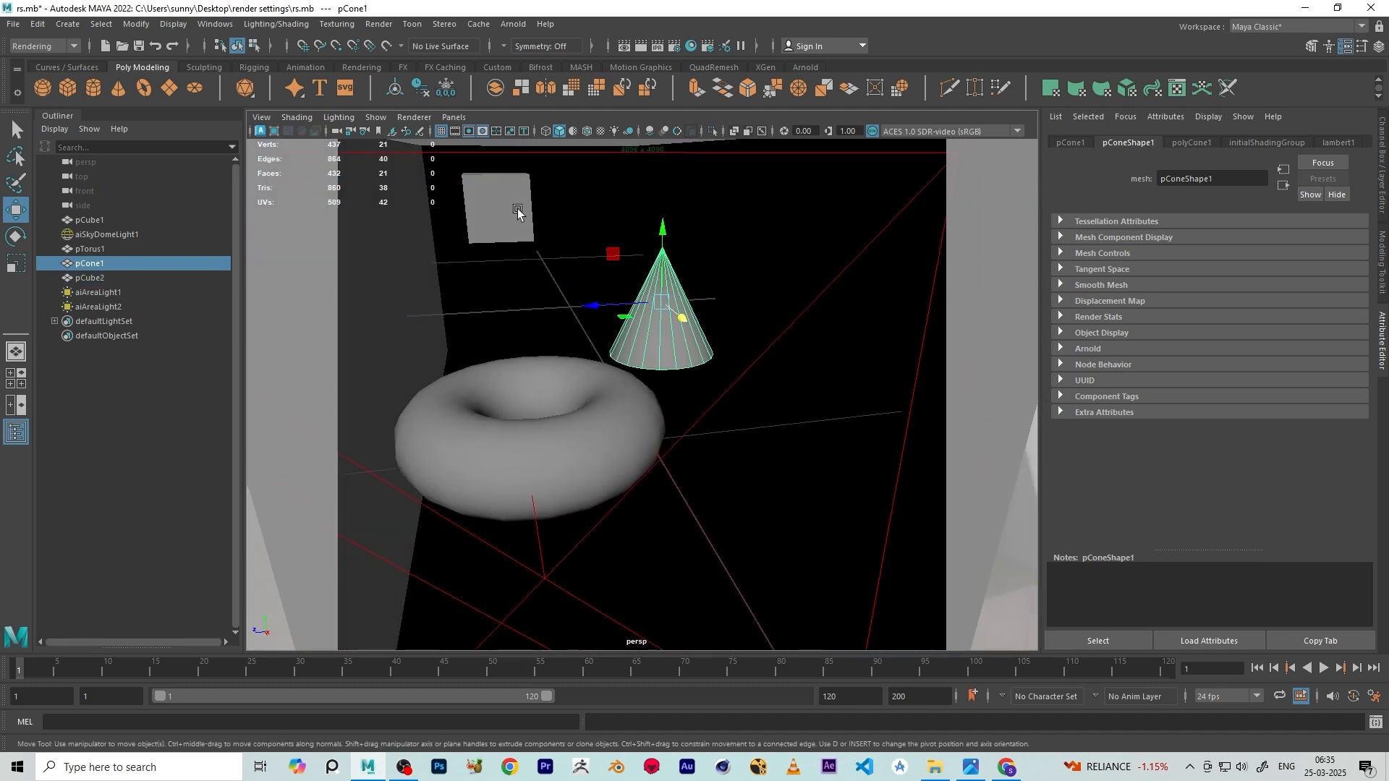
left_click(506, 207)
left_click(645, 293)
left_click(506, 206)
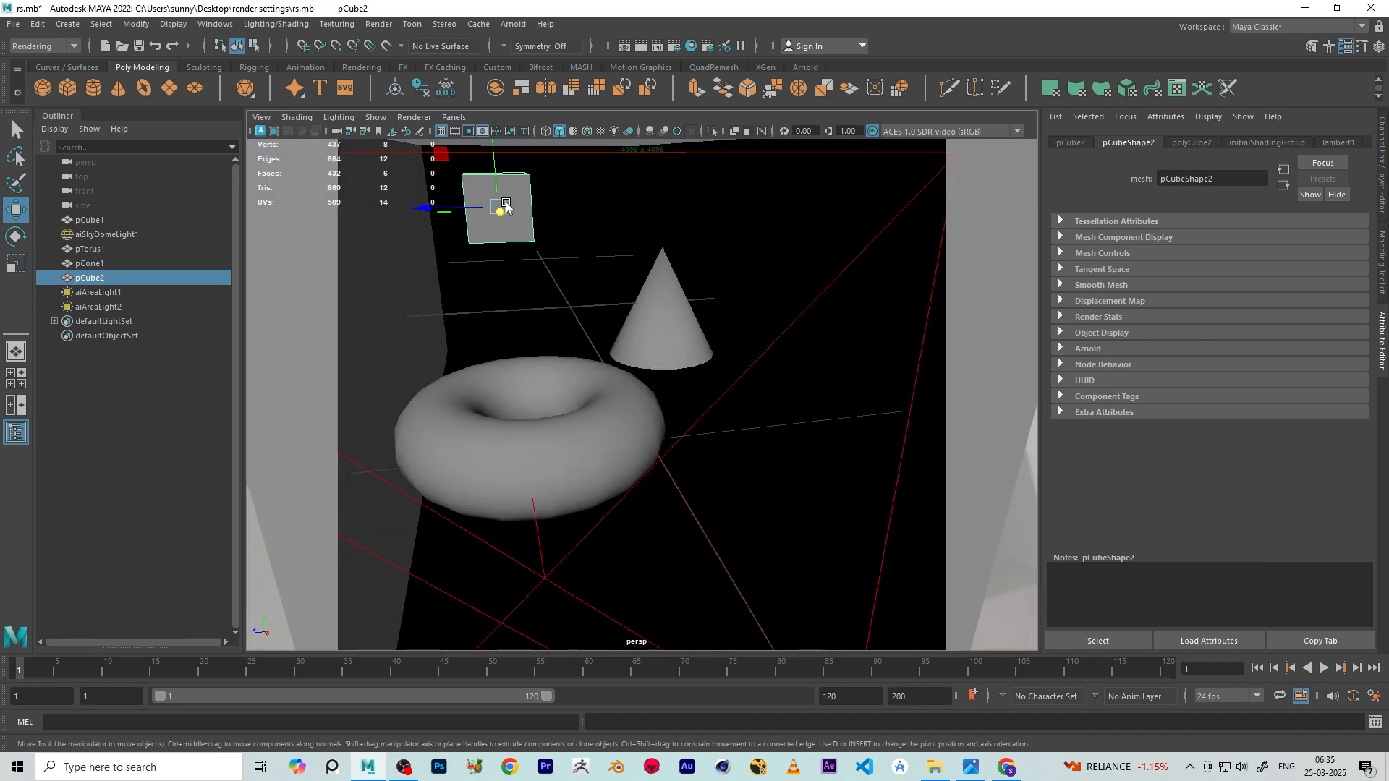
scroll(571, 257, "down", 7)
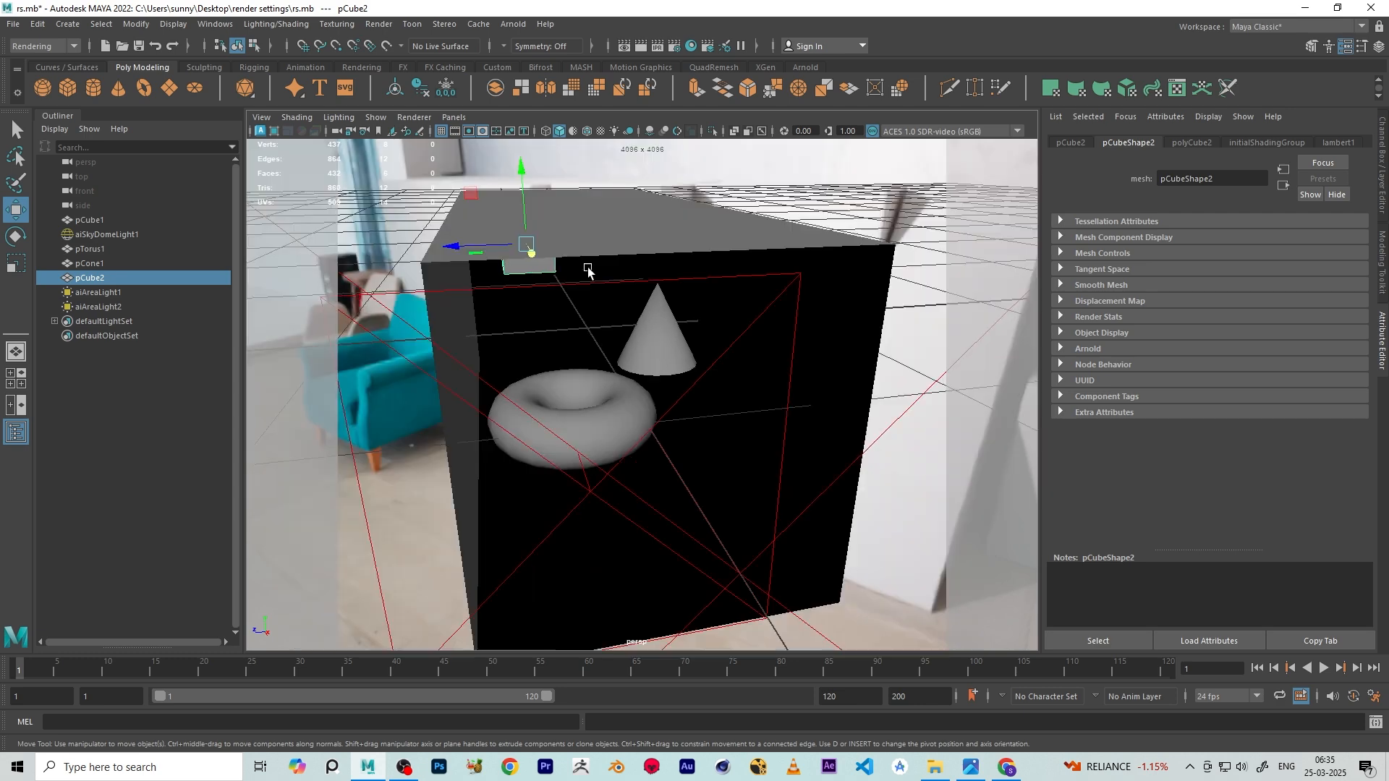
left_click_drag(629, 288, 623, 273, "alt")
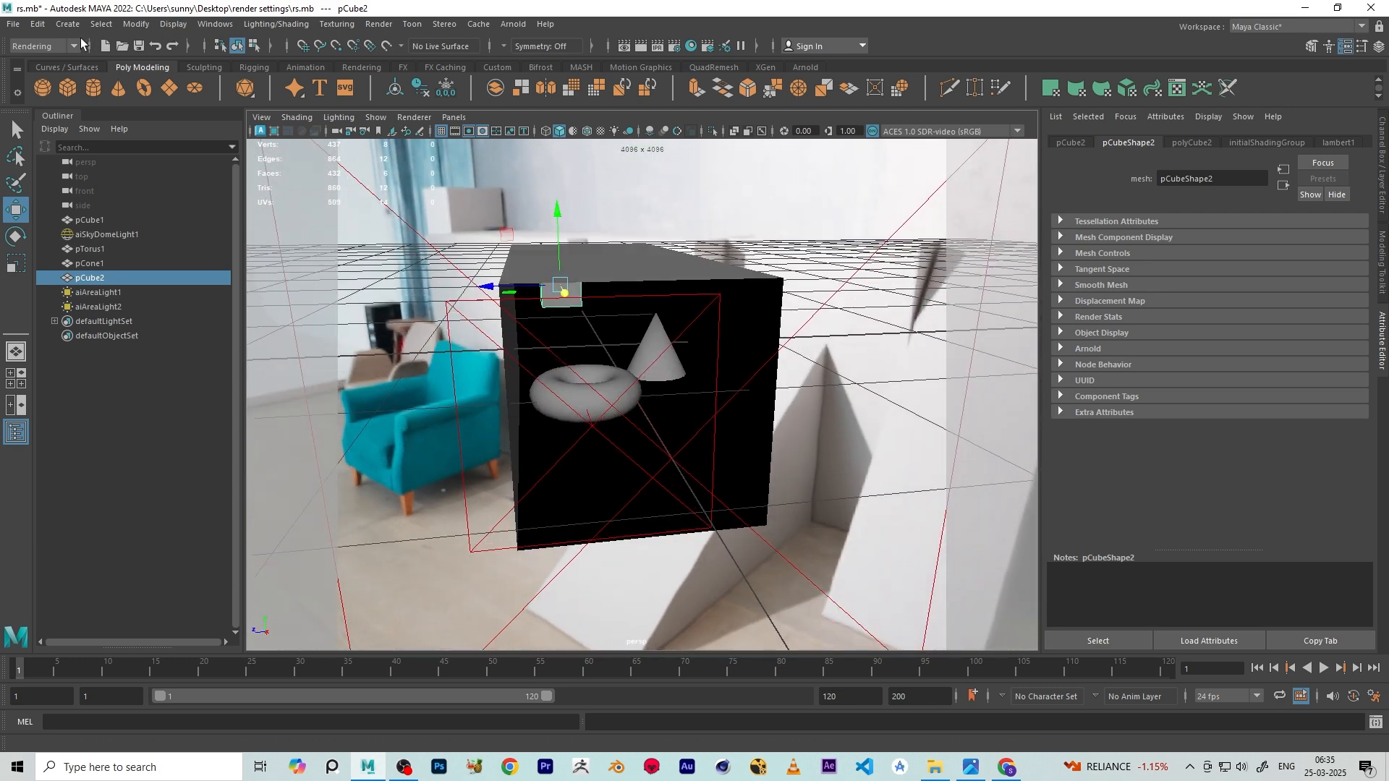
Switch to the Modeling menu set and turn on the Object Details heads-up display
left_click(49, 45)
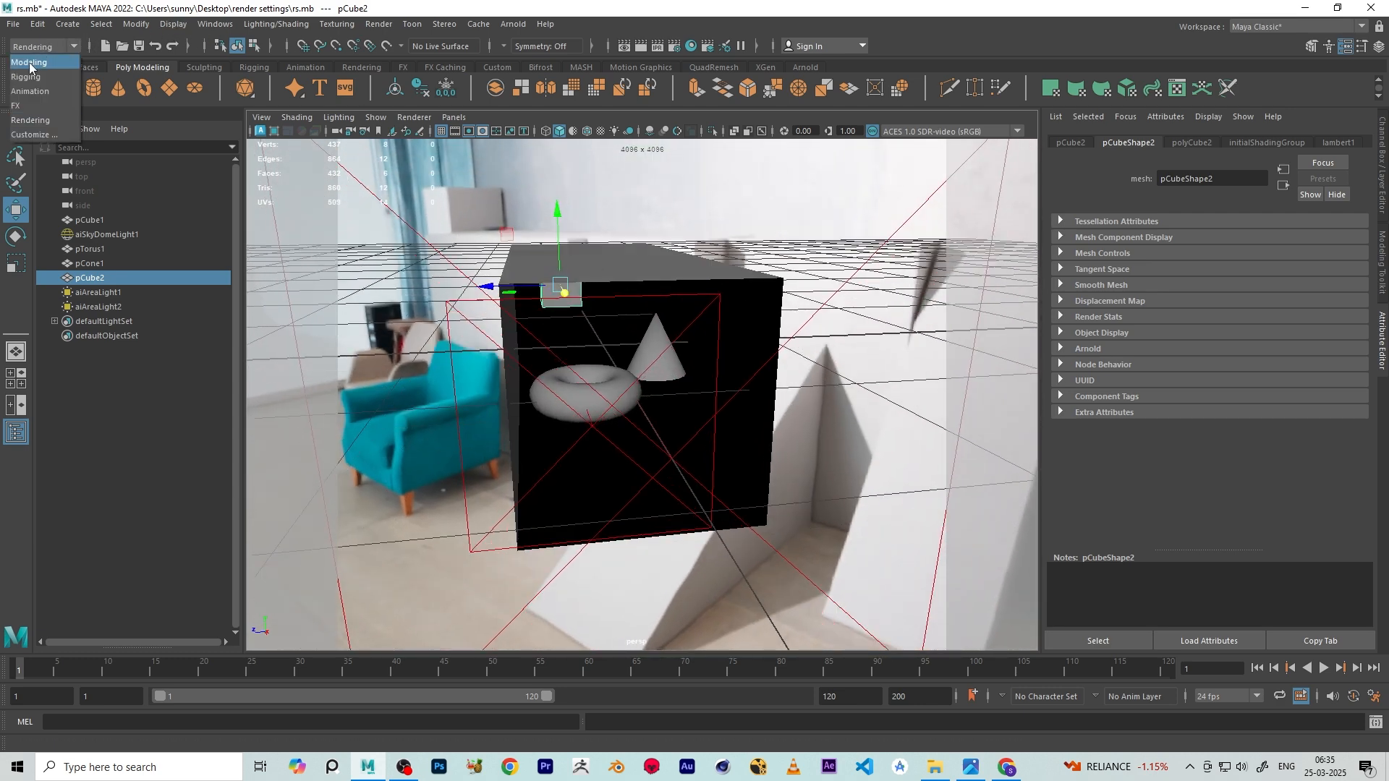
left_click(29, 62)
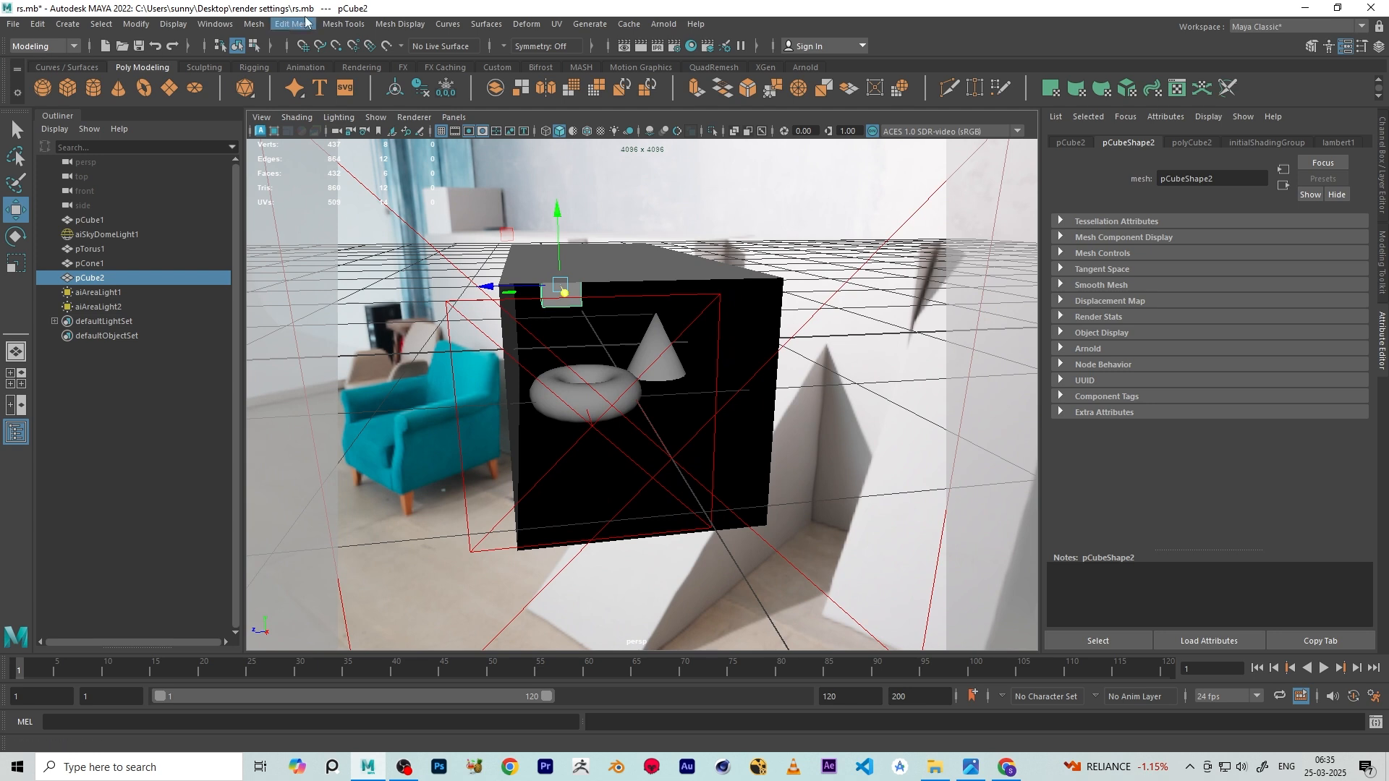
left_click(167, 26)
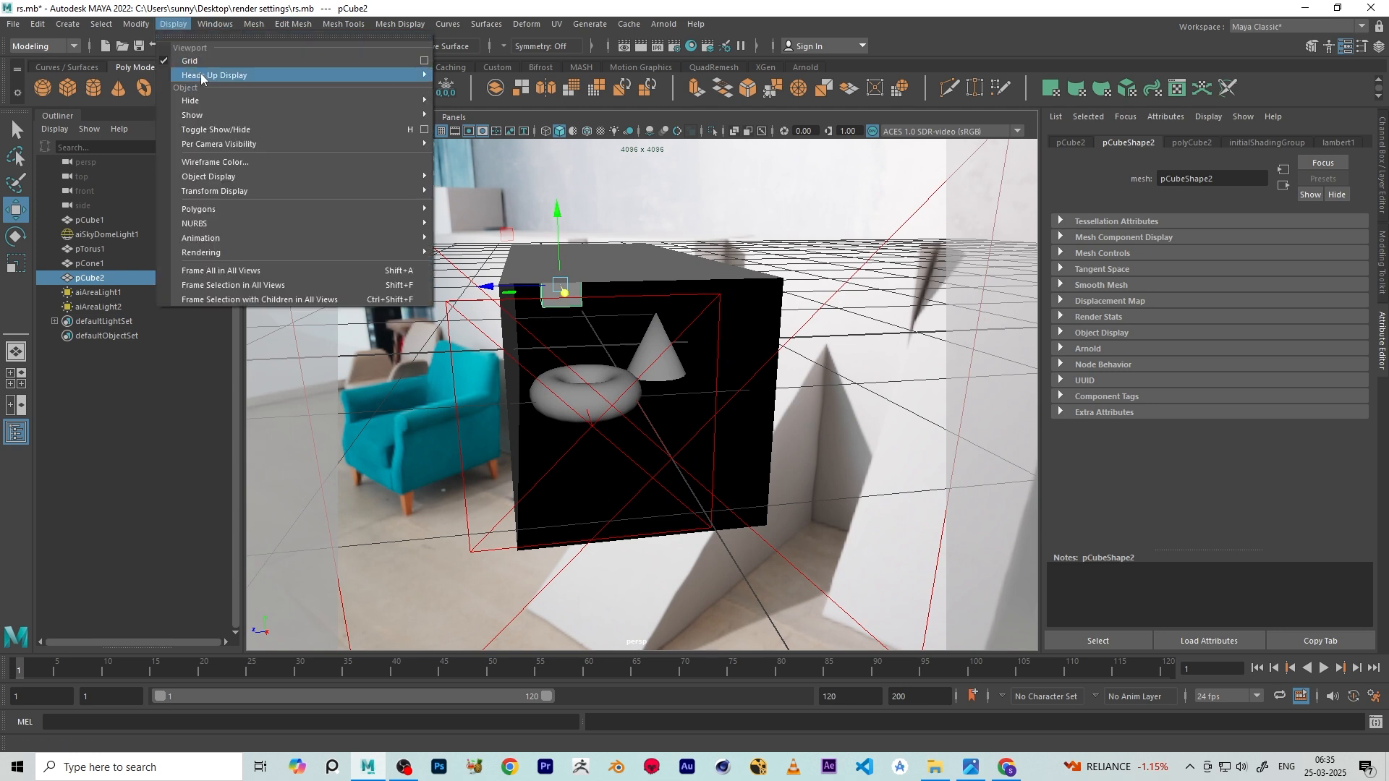
mouse_move(202, 74)
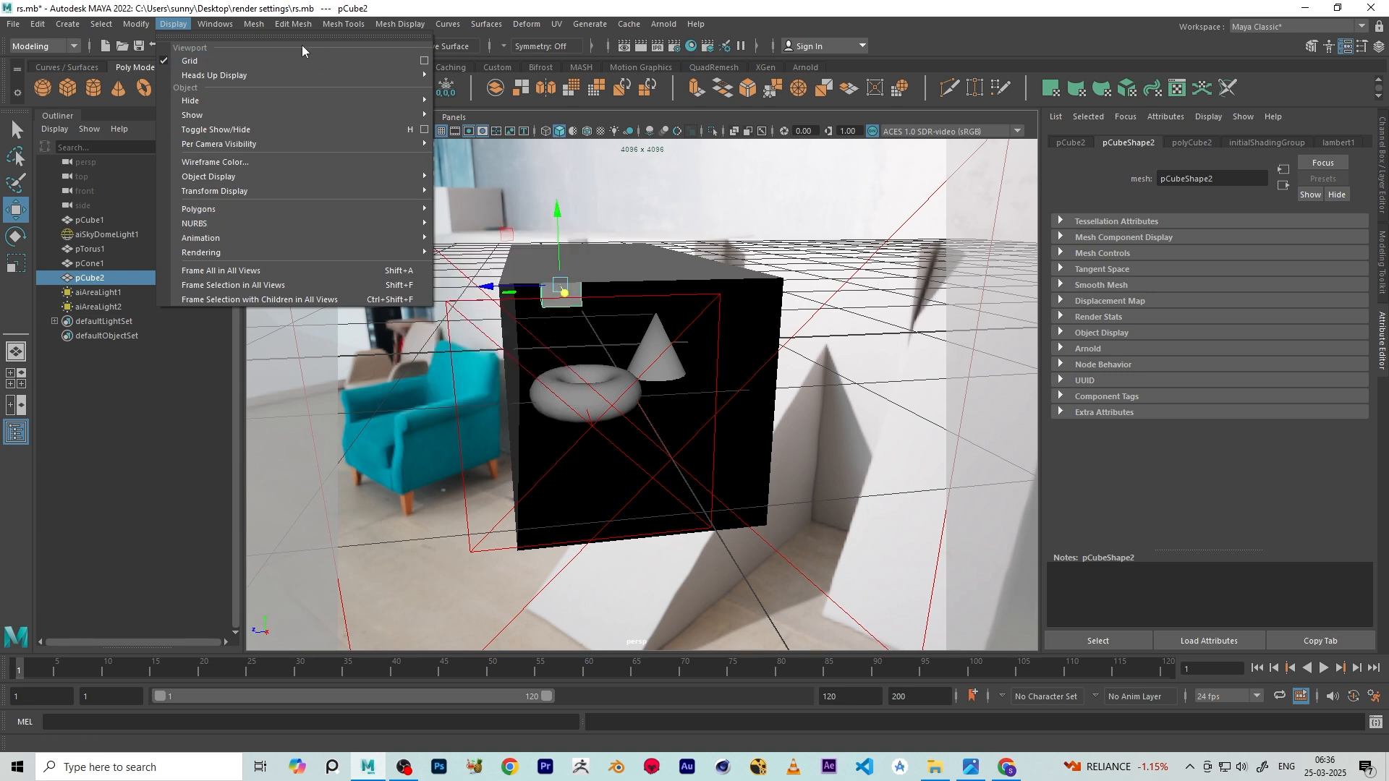
mouse_move(340, 76)
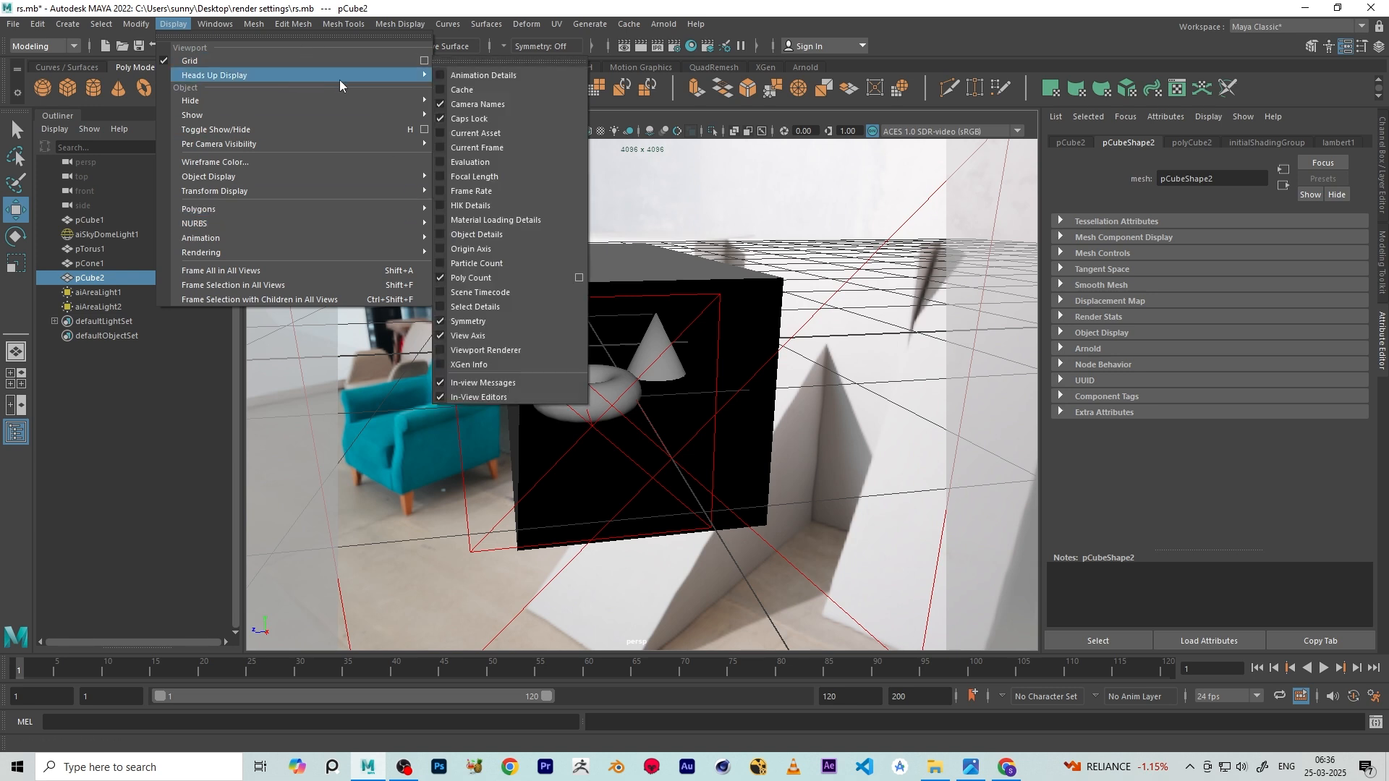
left_click(446, 234)
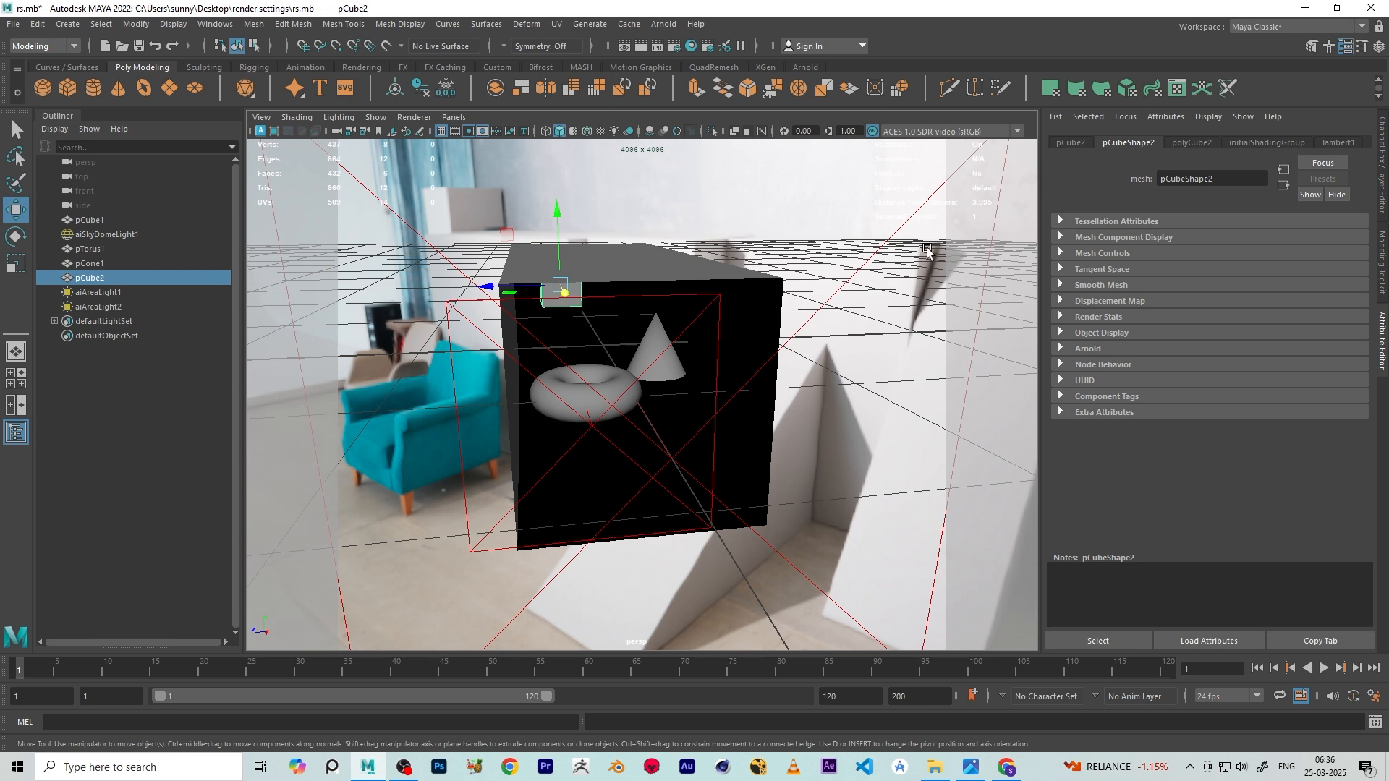
Hide the sky dome light and restore the saved camera view cameraView1
left_click(814, 209)
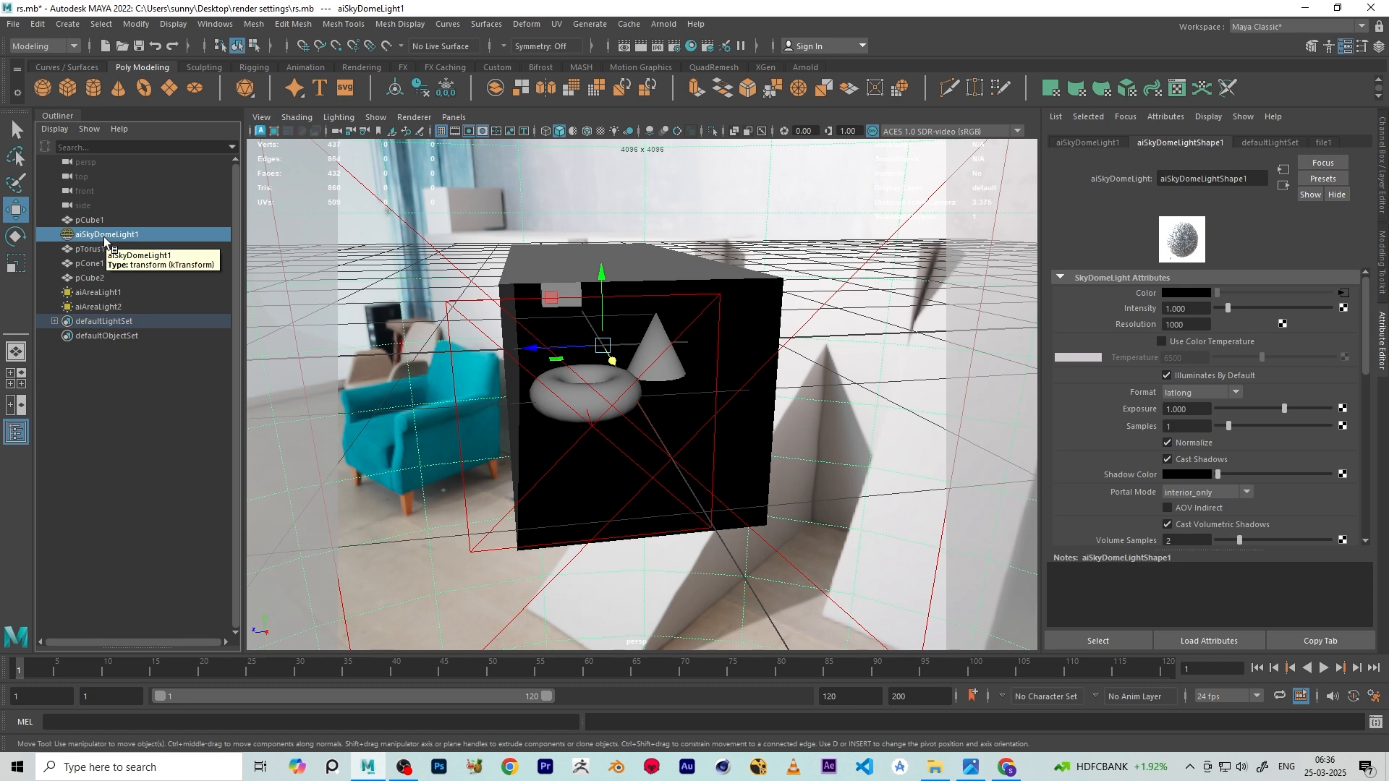
key("ctrl+h")
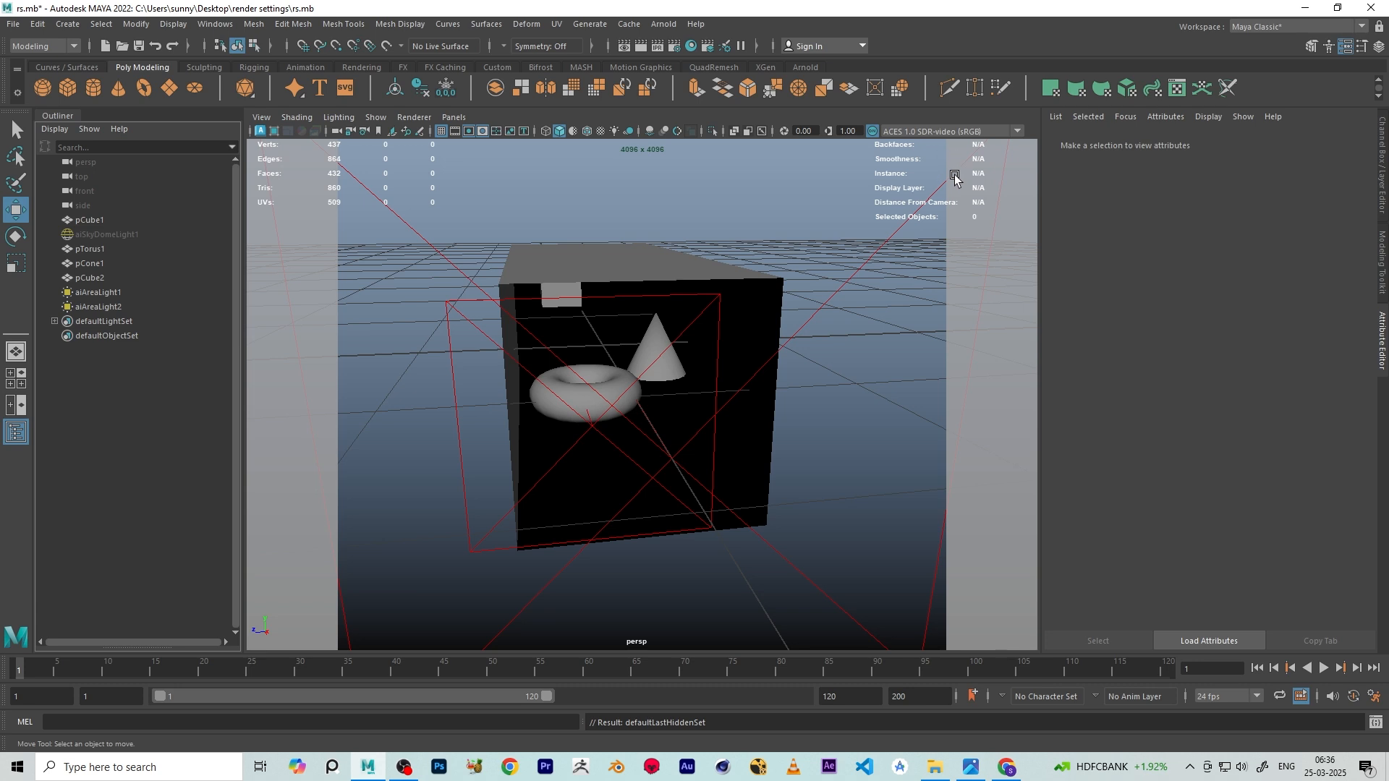
right_click(381, 132)
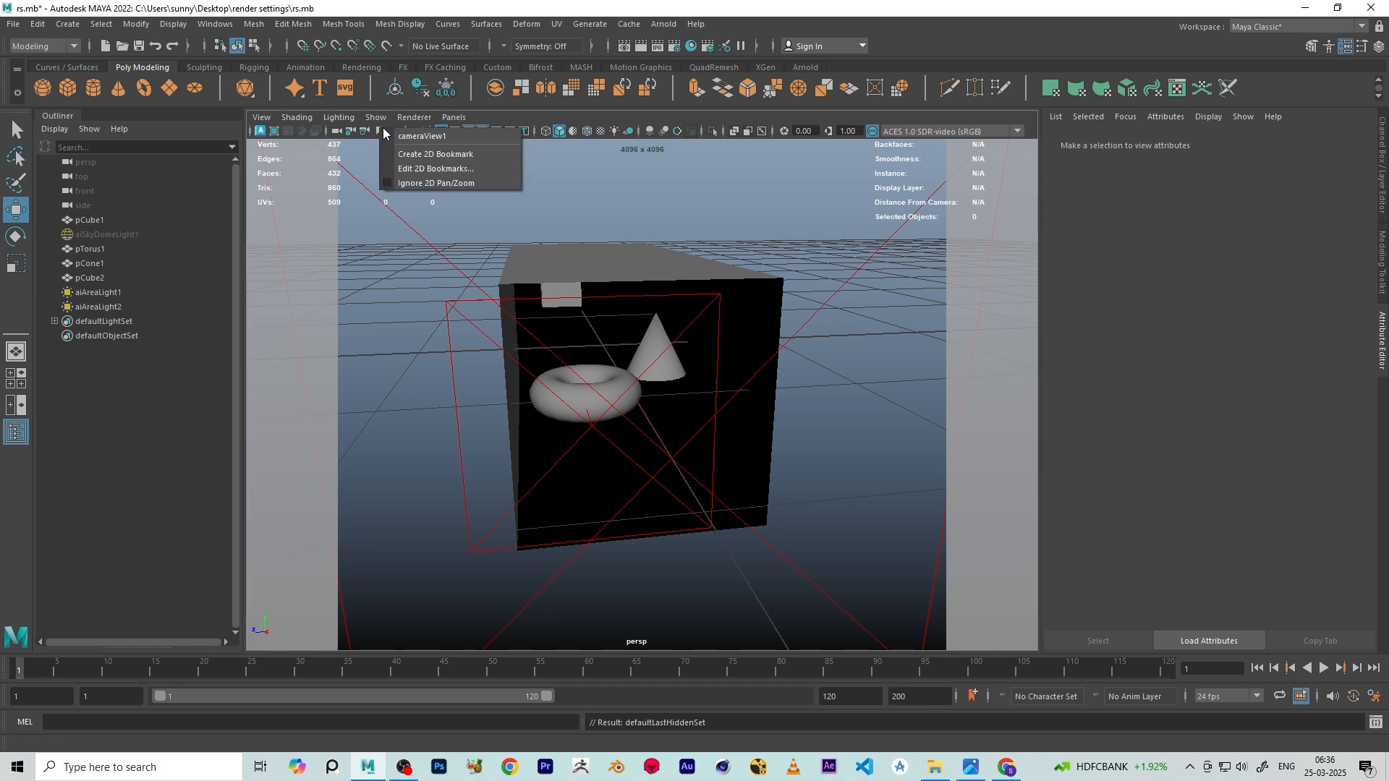
left_click(422, 136)
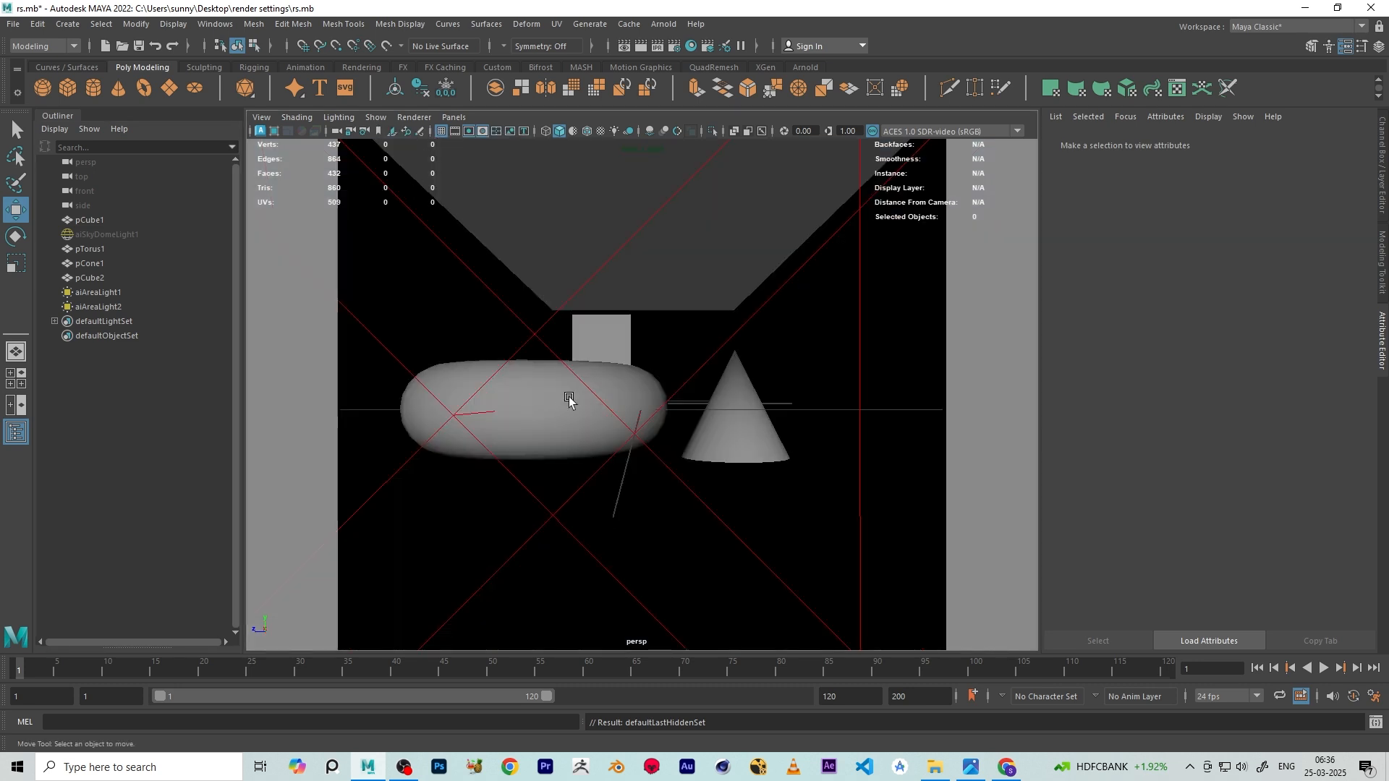
Select the torus and check its distance from the camera in the saved view cameraView1
right_click_drag(624, 348, 545, 329, "alt")
left_click_drag(545, 328, 637, 373, "alt")
right_click_drag(636, 372, 713, 375, "alt")
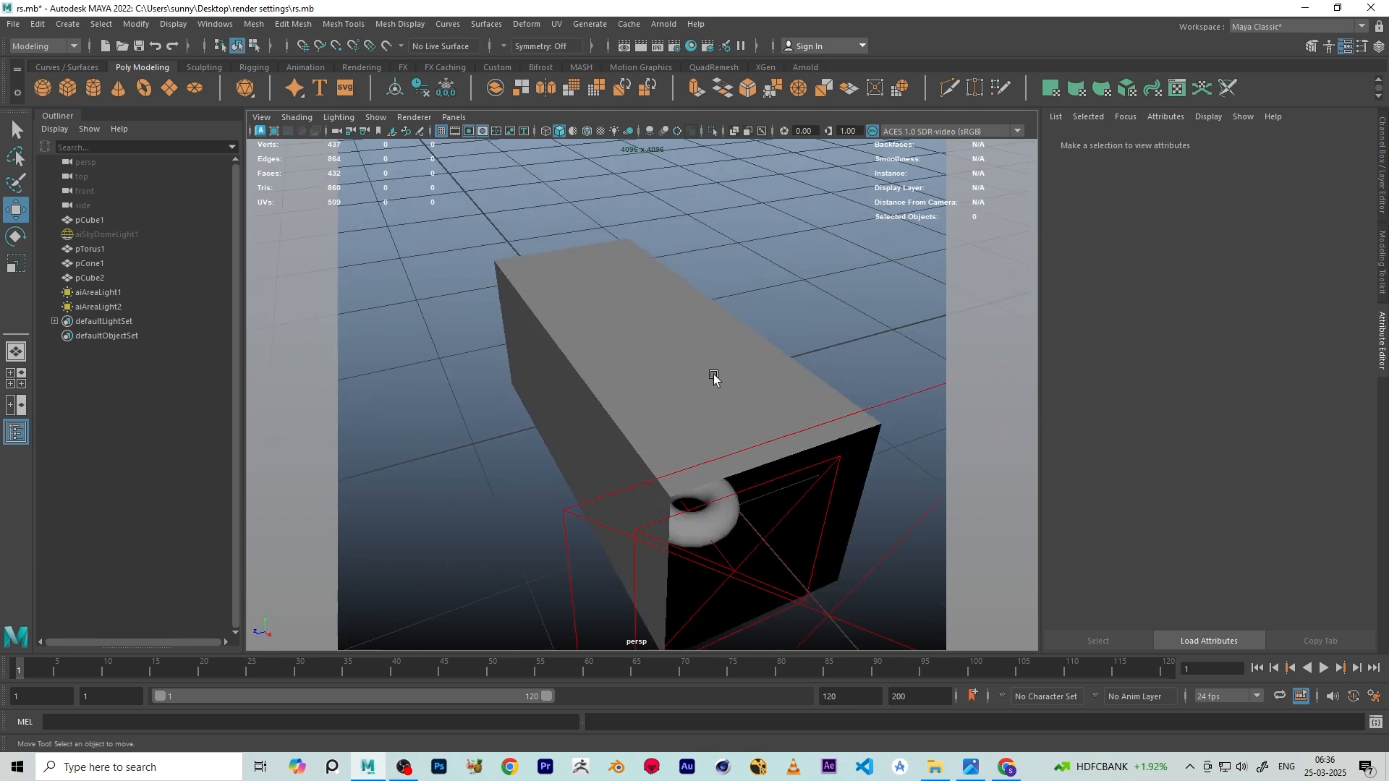
left_click_drag(713, 374, 683, 361, "alt")
left_click(671, 370)
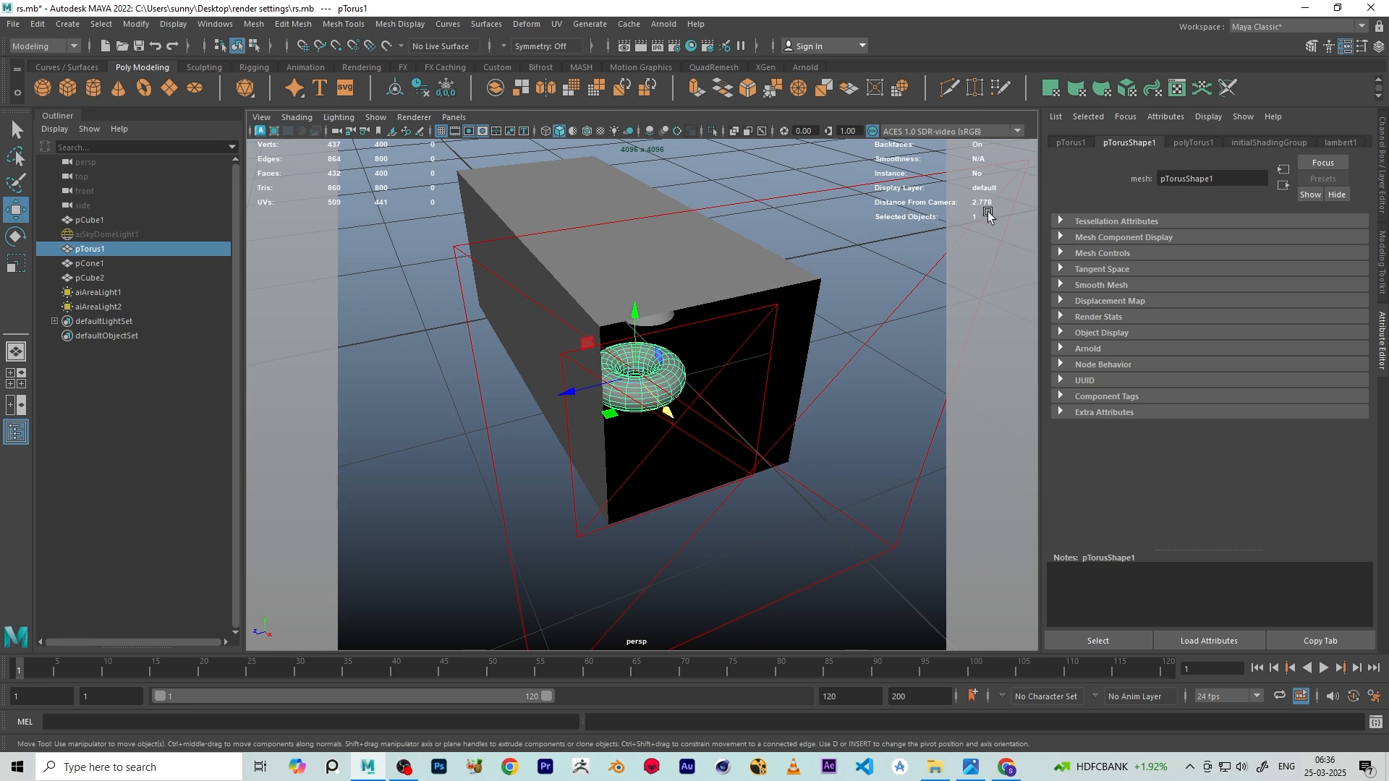
right_click(392, 132)
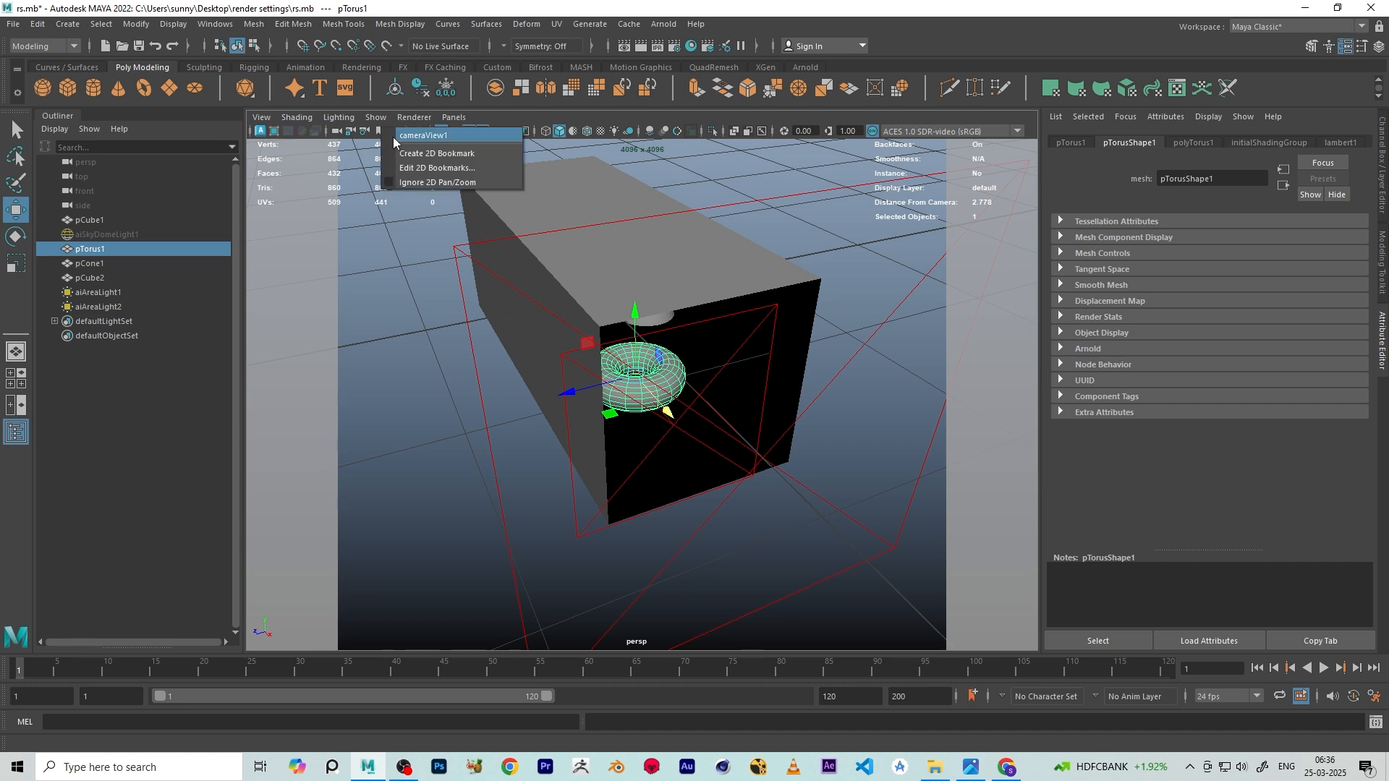
left_click(395, 137)
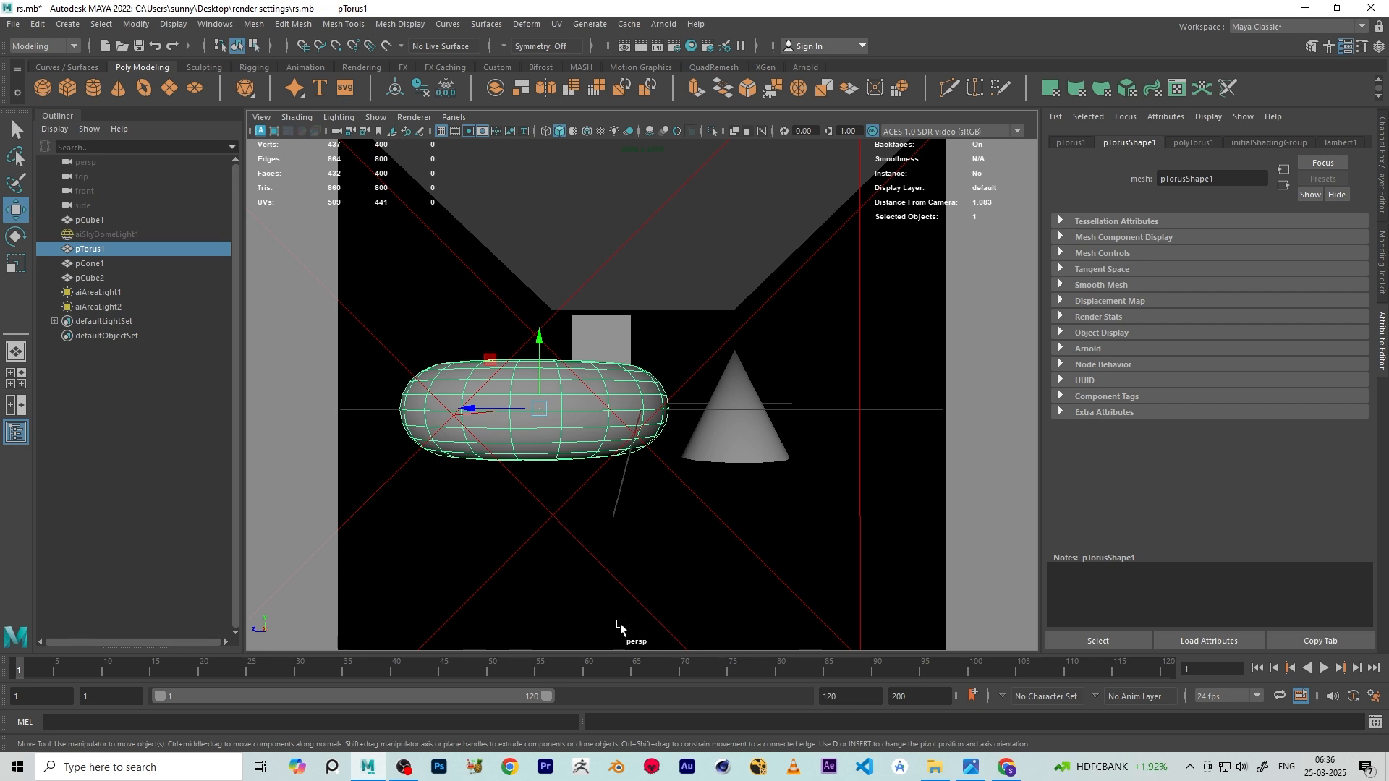
Select the perspective camera and enable depth of field in its Arnold settings
left_click(336, 131)
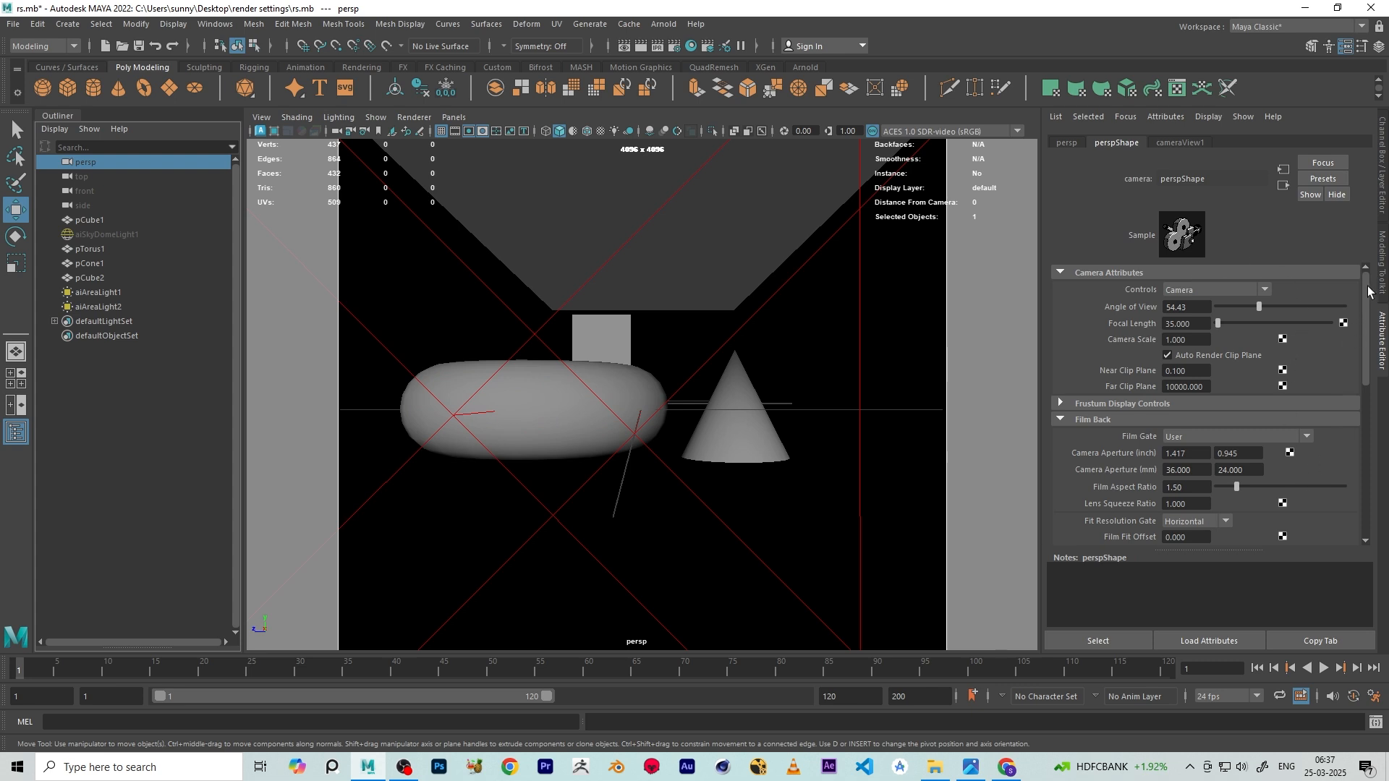
left_click_drag(1369, 293, 1374, 443)
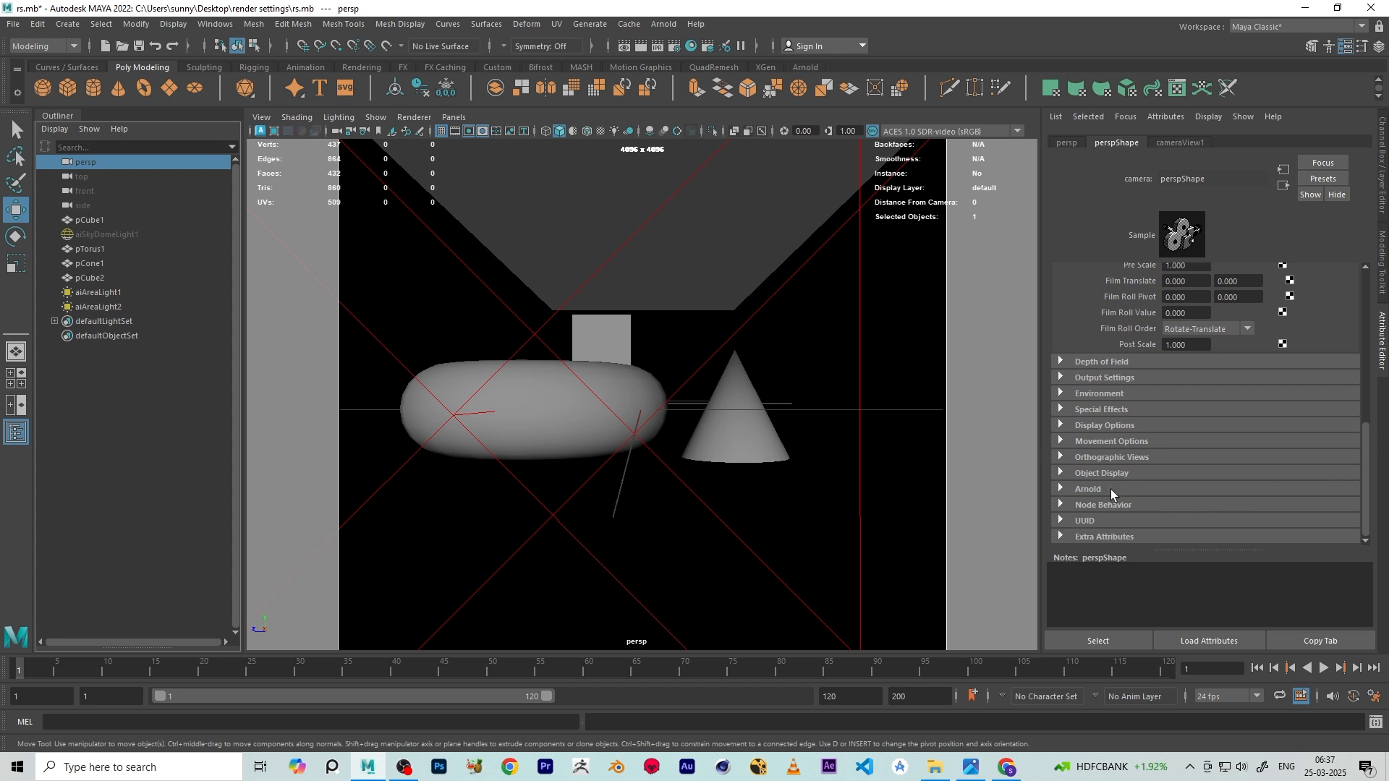
left_click(1068, 489)
scroll(1065, 488, "down", 5)
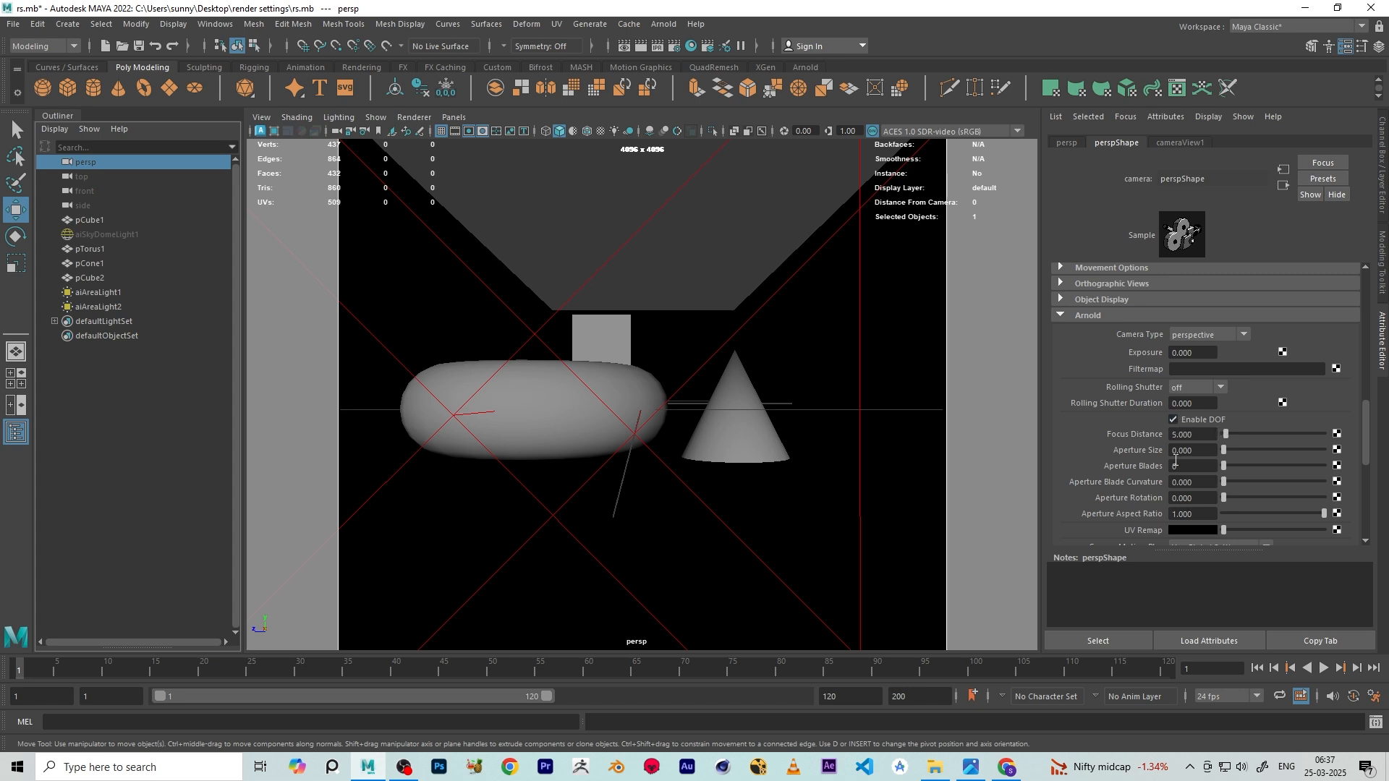
Check the torus's distance from the camera and set the perspective camera's Arnold Focus Distance to 1.08
left_click(1201, 435)
left_click(537, 387)
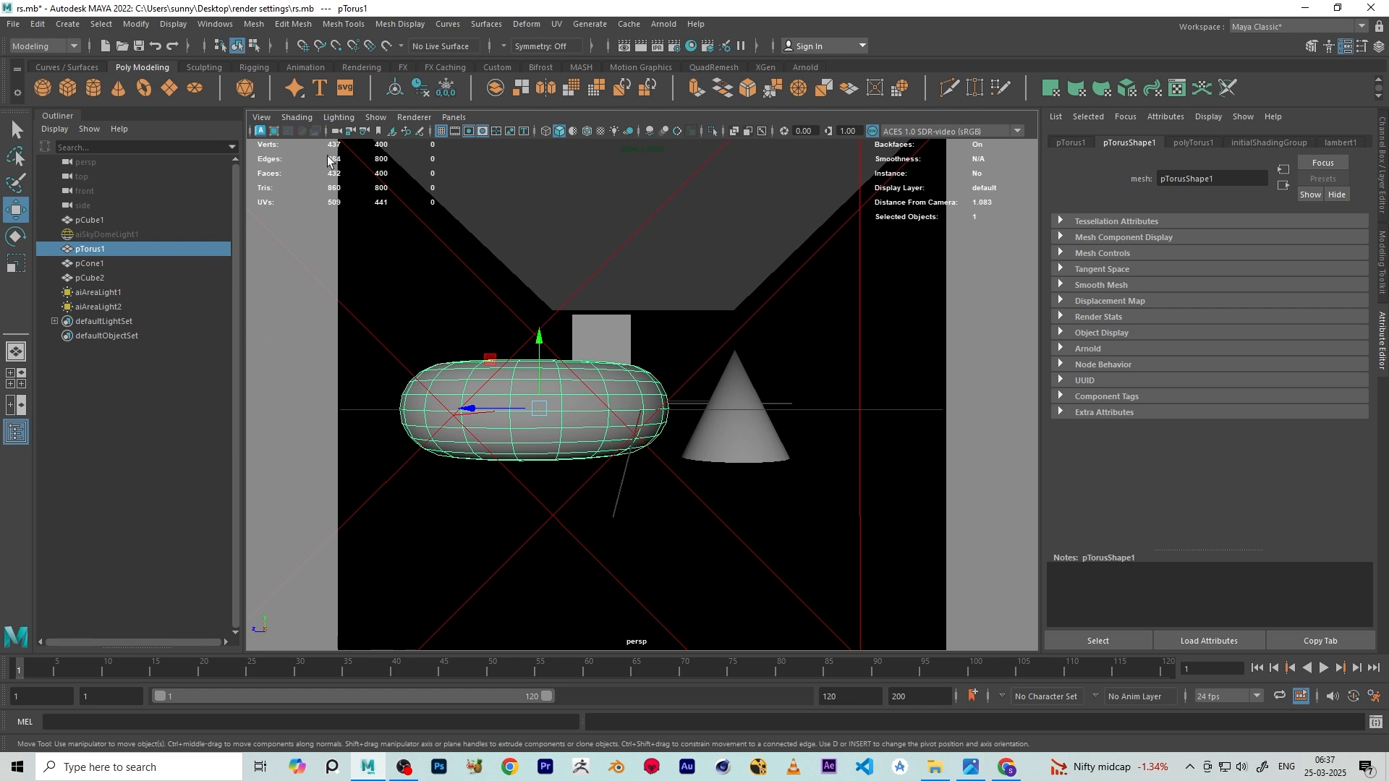
left_click(336, 132)
scroll(1196, 414, "down", 3)
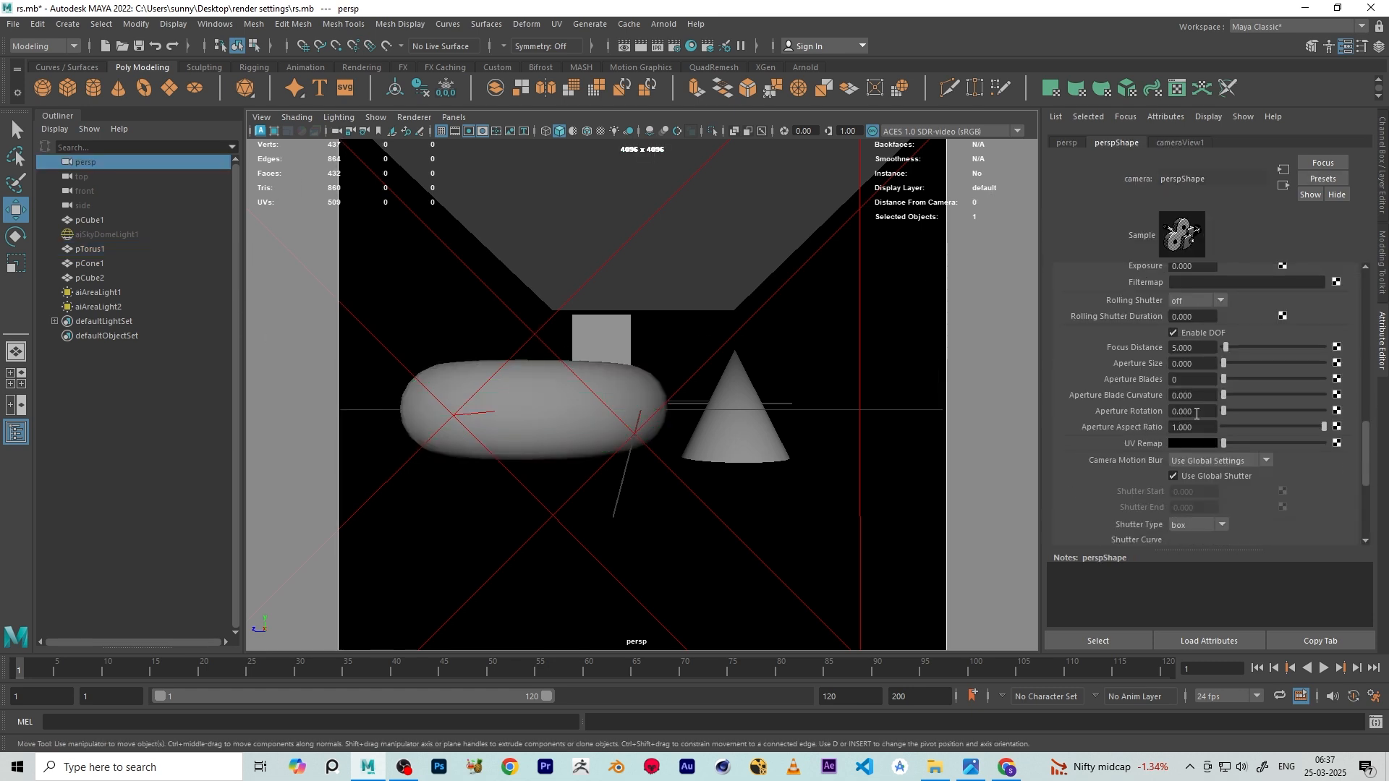
scroll(1190, 377, "up", 2)
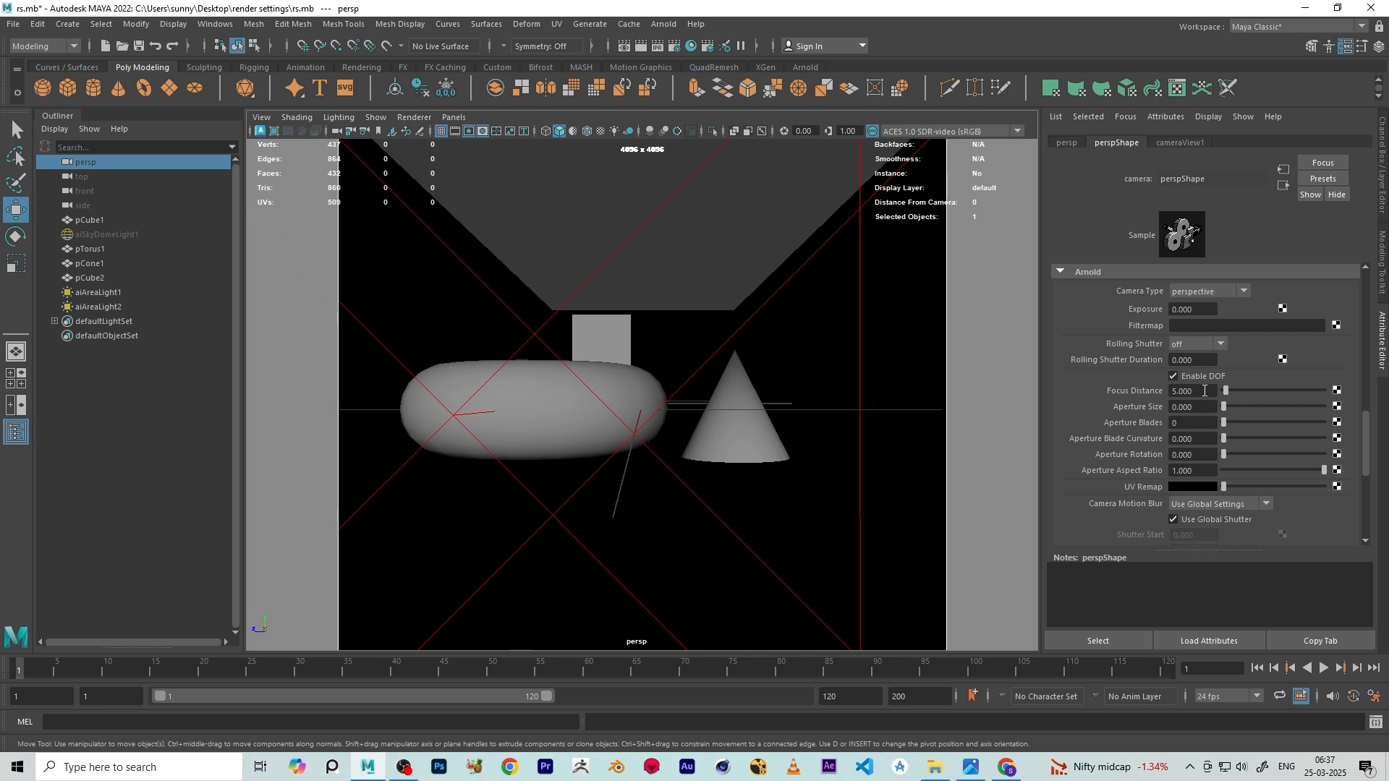
left_click(1204, 390)
type("1.08")
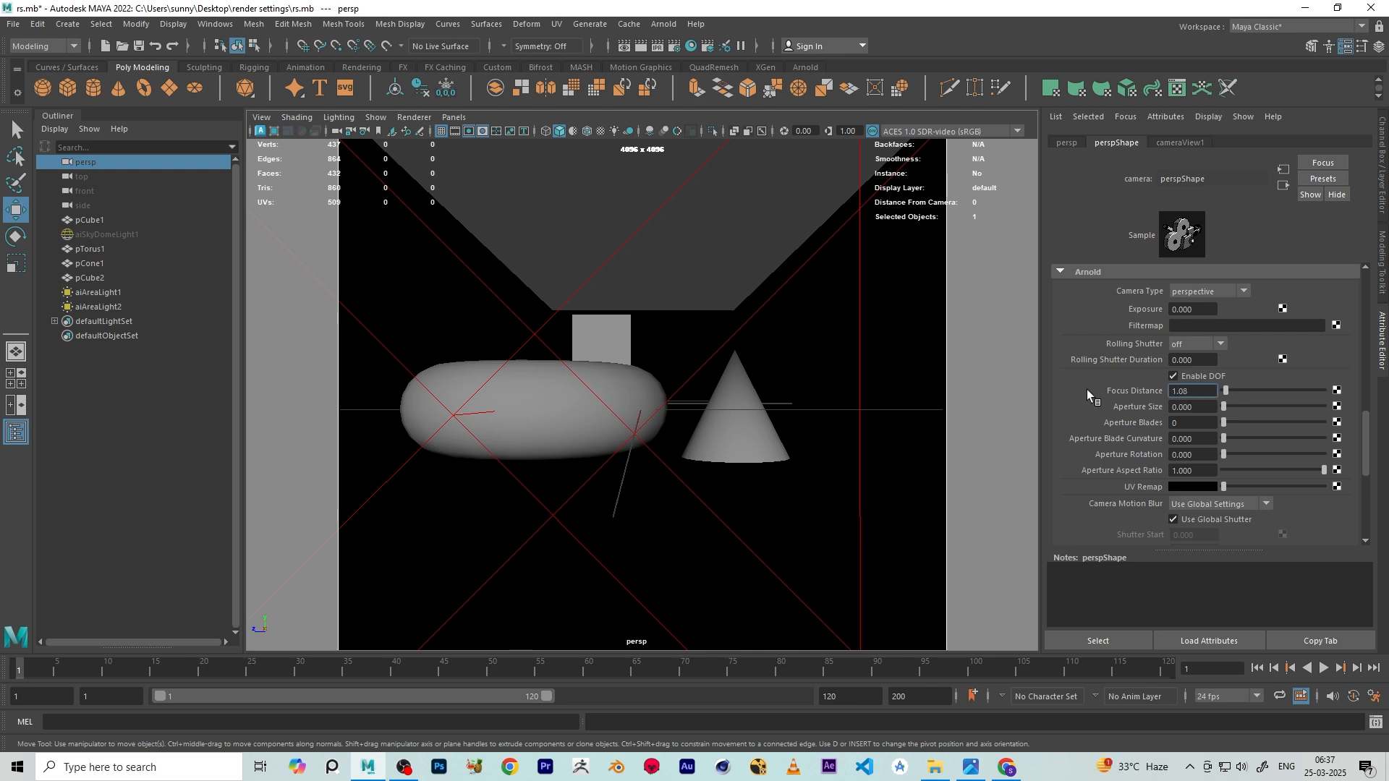
key("Return")
Render the perspective view with Arnold and examine the sharpness of the torus, cone and rear cube up close
left_click(664, 23)
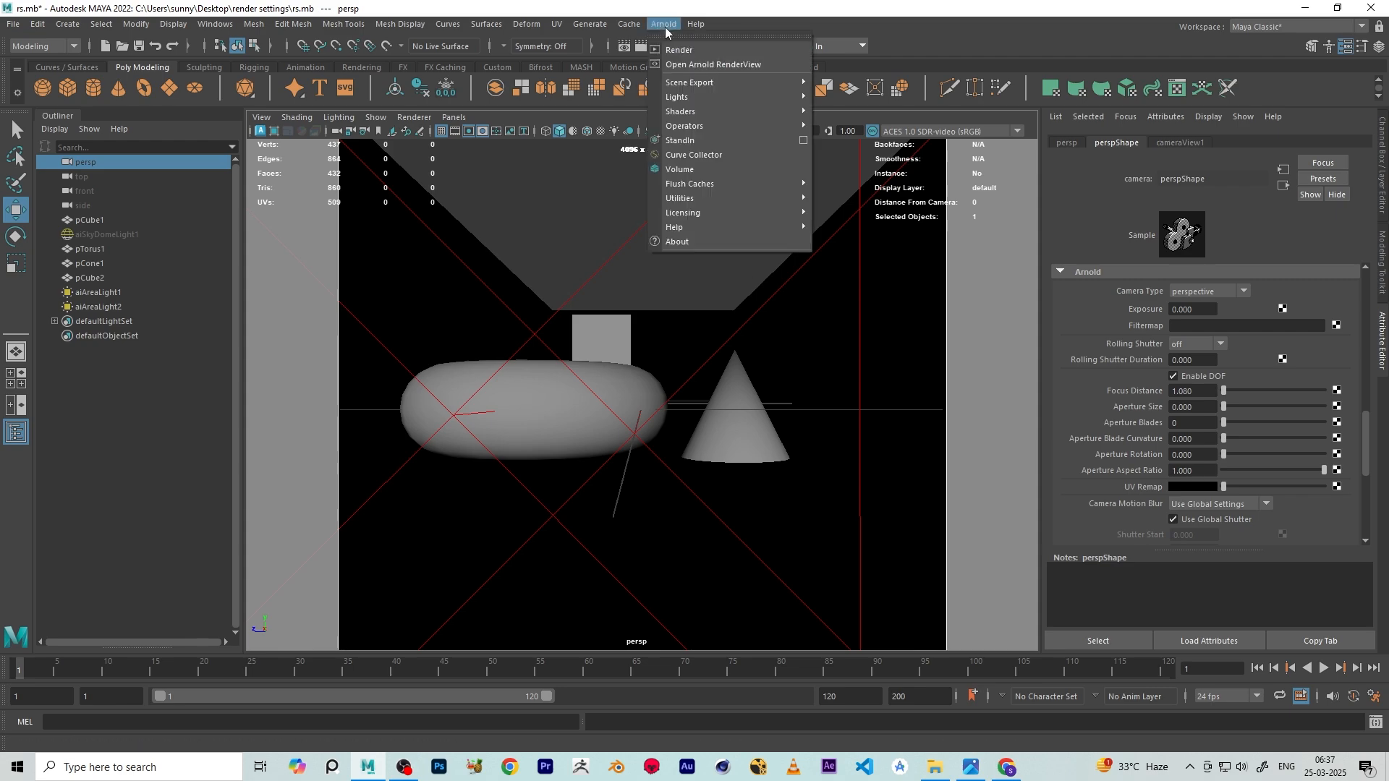
left_click(669, 49)
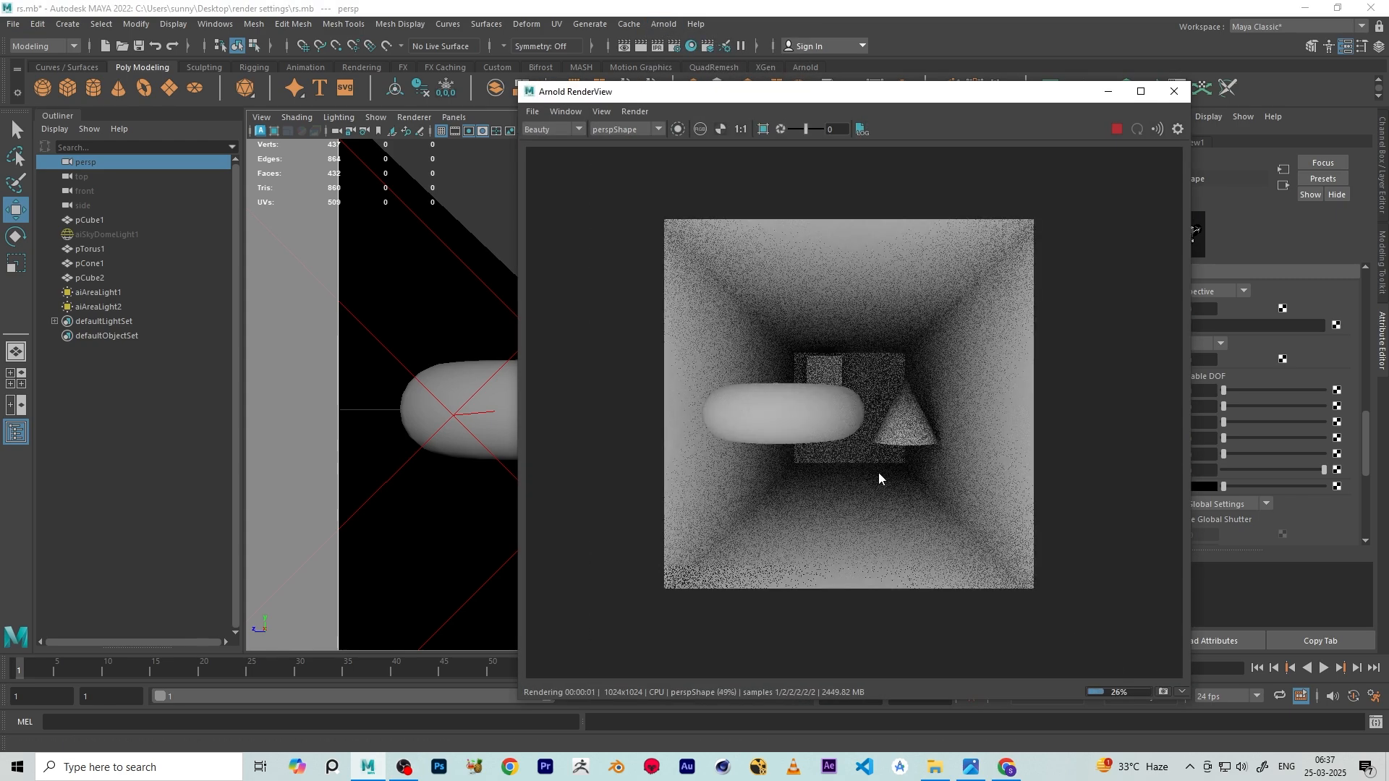
scroll(883, 416, "down", 2)
scroll(927, 434, "up", 3)
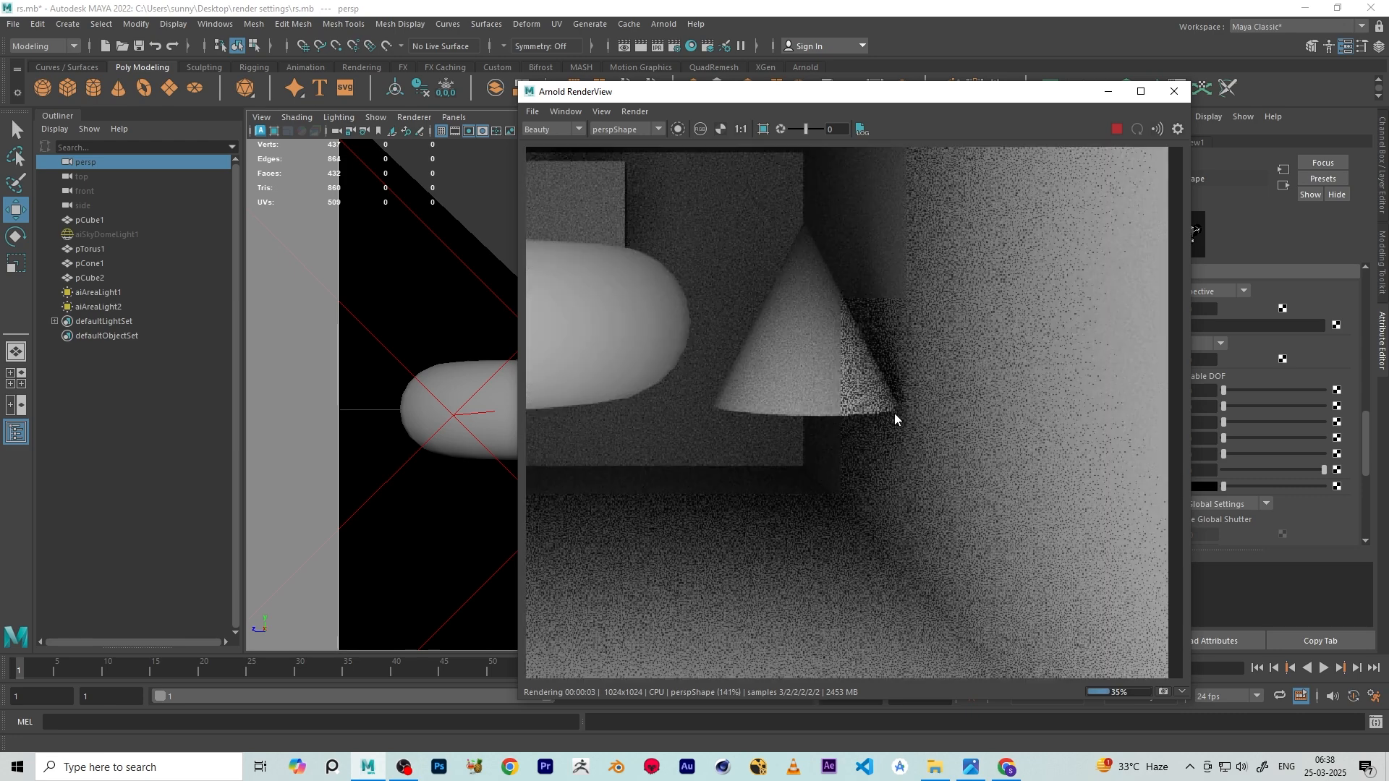
scroll(916, 437, "down", 2)
scroll(921, 390, "up", 3)
scroll(933, 463, "down", 2)
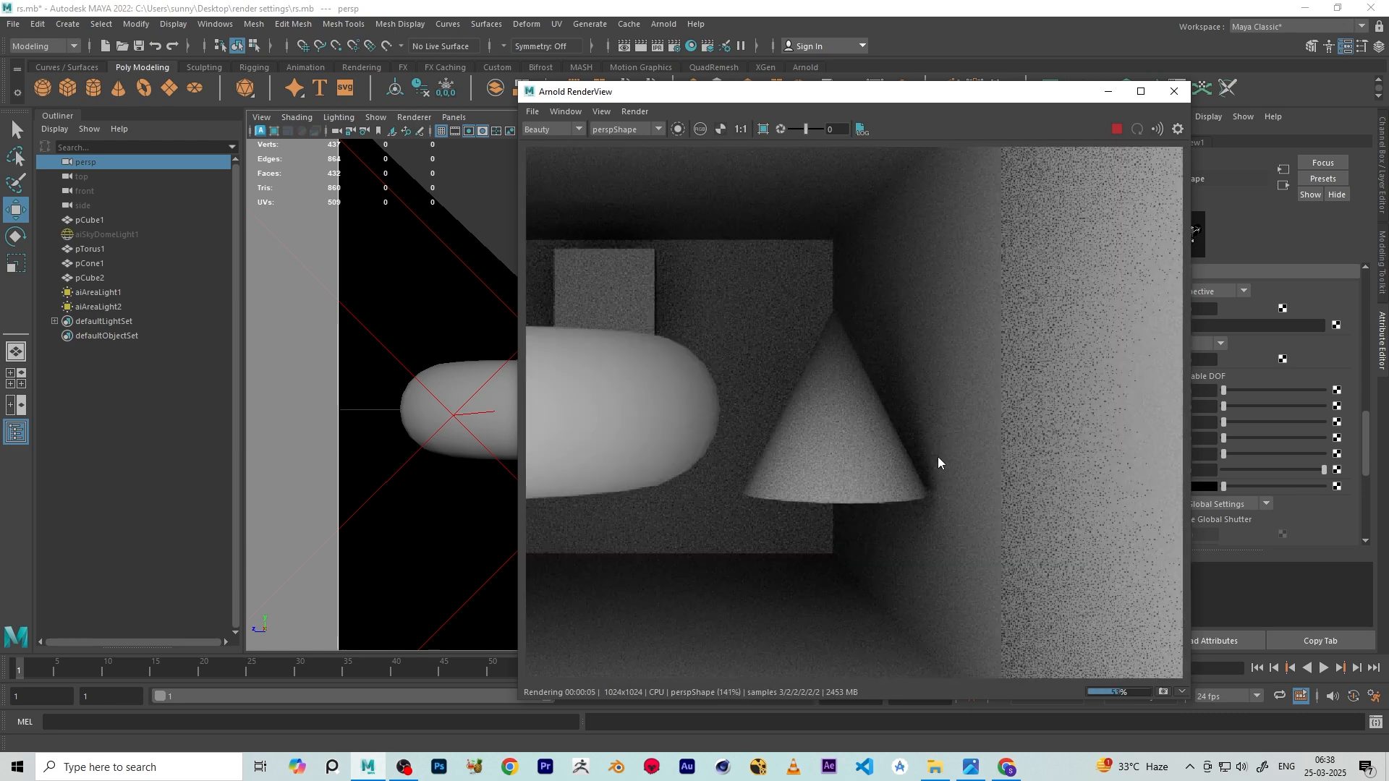
scroll(789, 444, "up", 1)
scroll(688, 436, "down", 2)
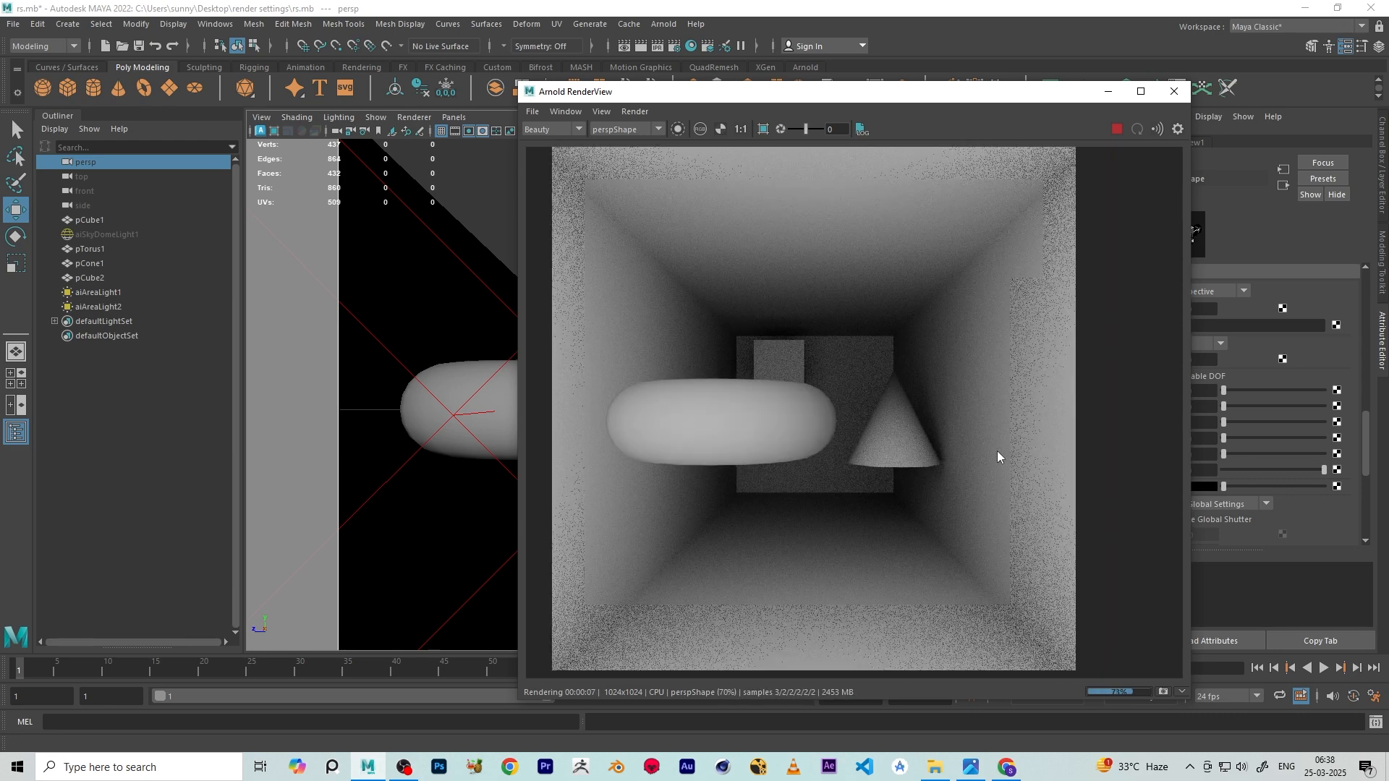
scroll(940, 405, "up", 1)
scroll(770, 415, "down", 2)
scroll(718, 391, "up", 1)
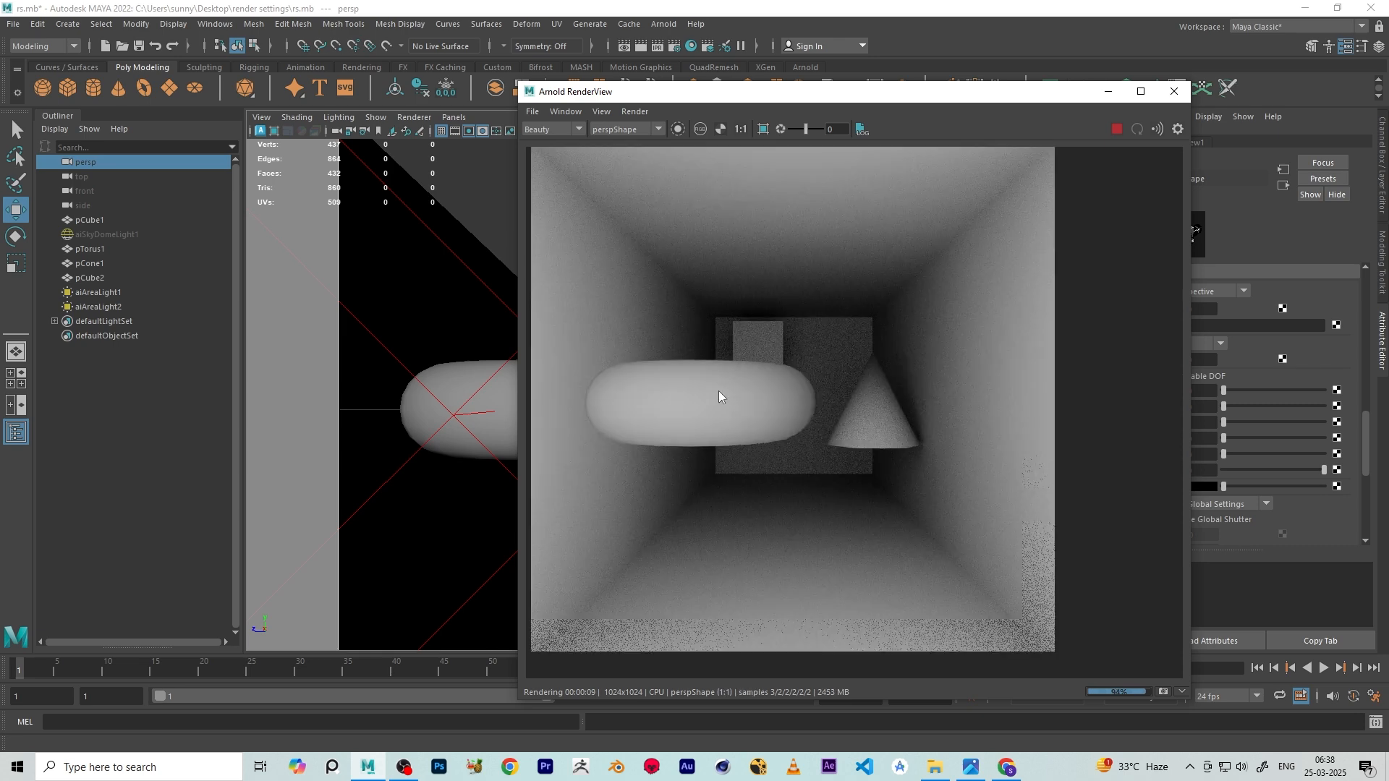
scroll(770, 327, "up", 1)
scroll(892, 419, "up", 1)
scroll(800, 397, "down", 3)
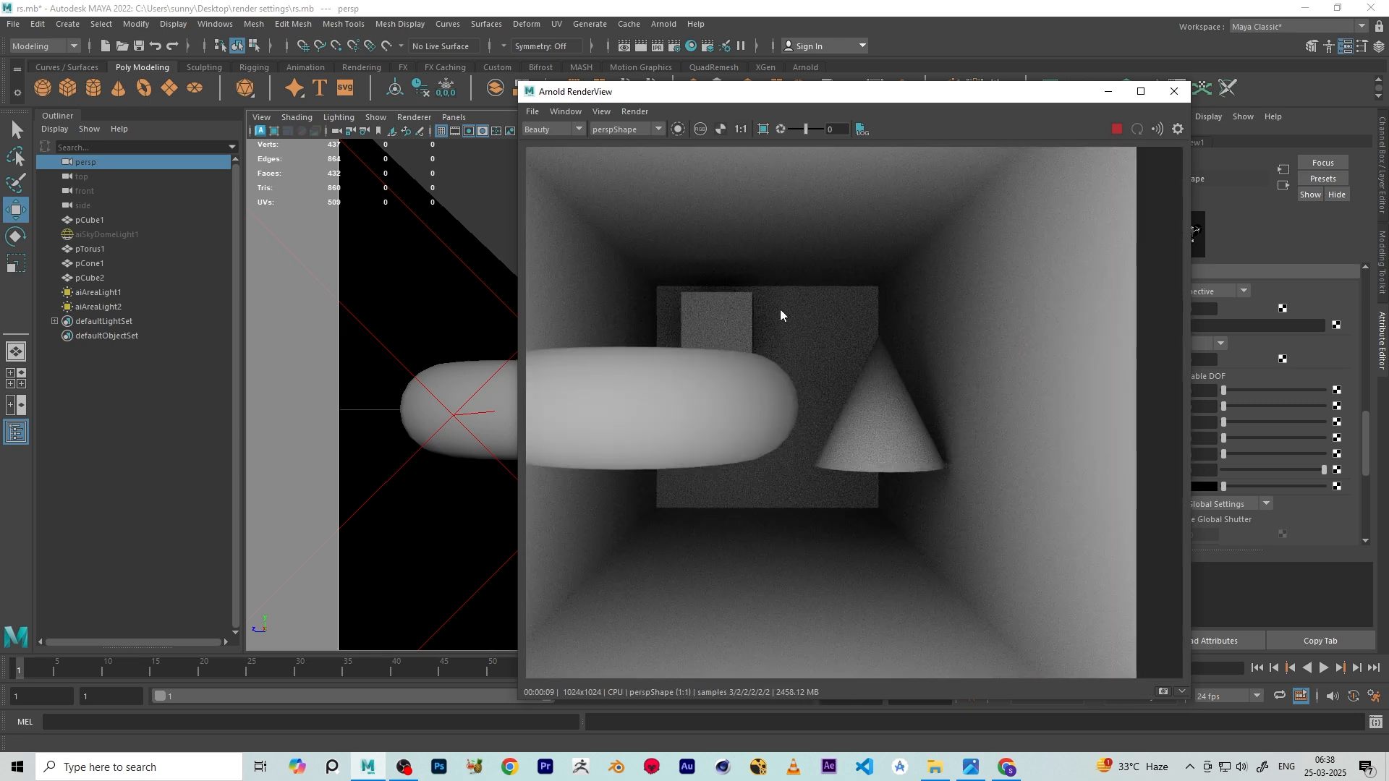
scroll(787, 370, "up", 1)
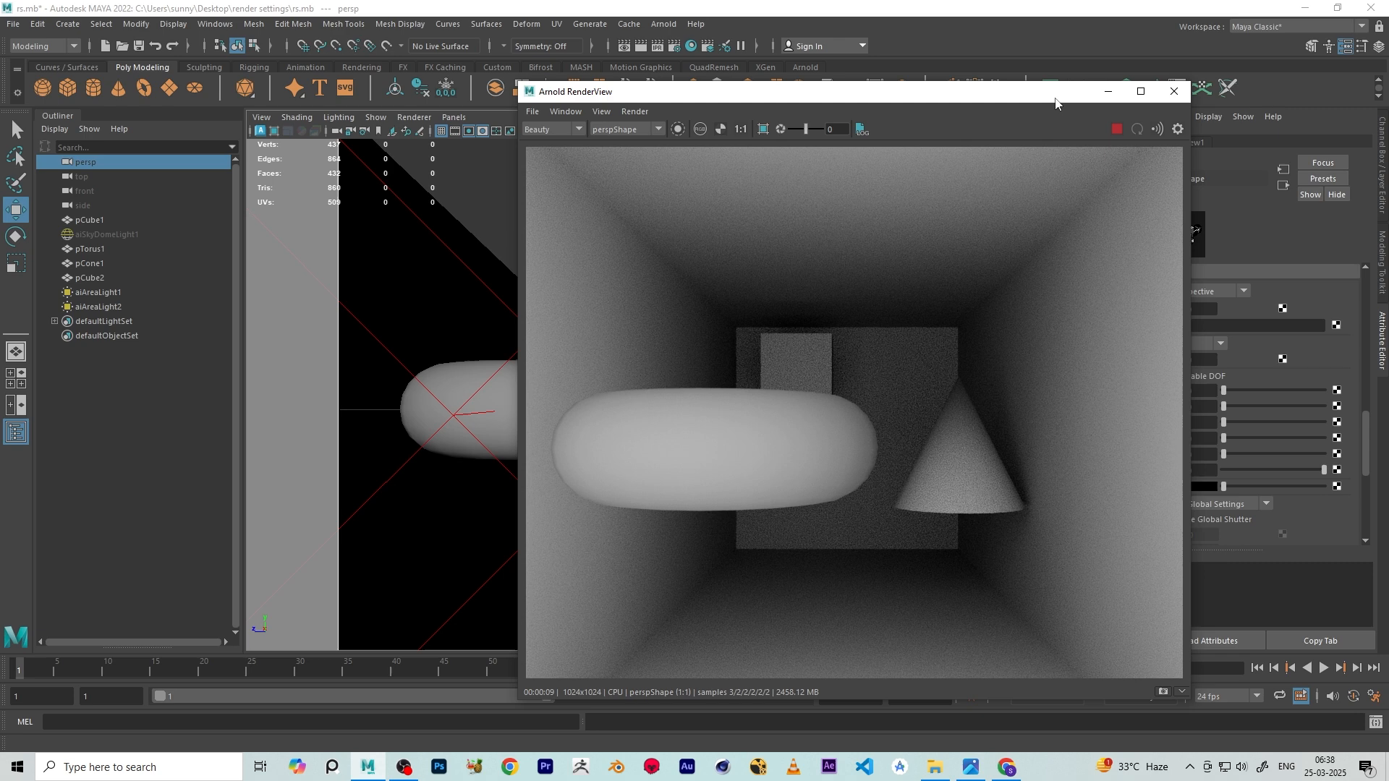
Move the render window clear of the camera settings and set the Aperture Size to 0.01
left_click_drag(1055, 98, 844, 104)
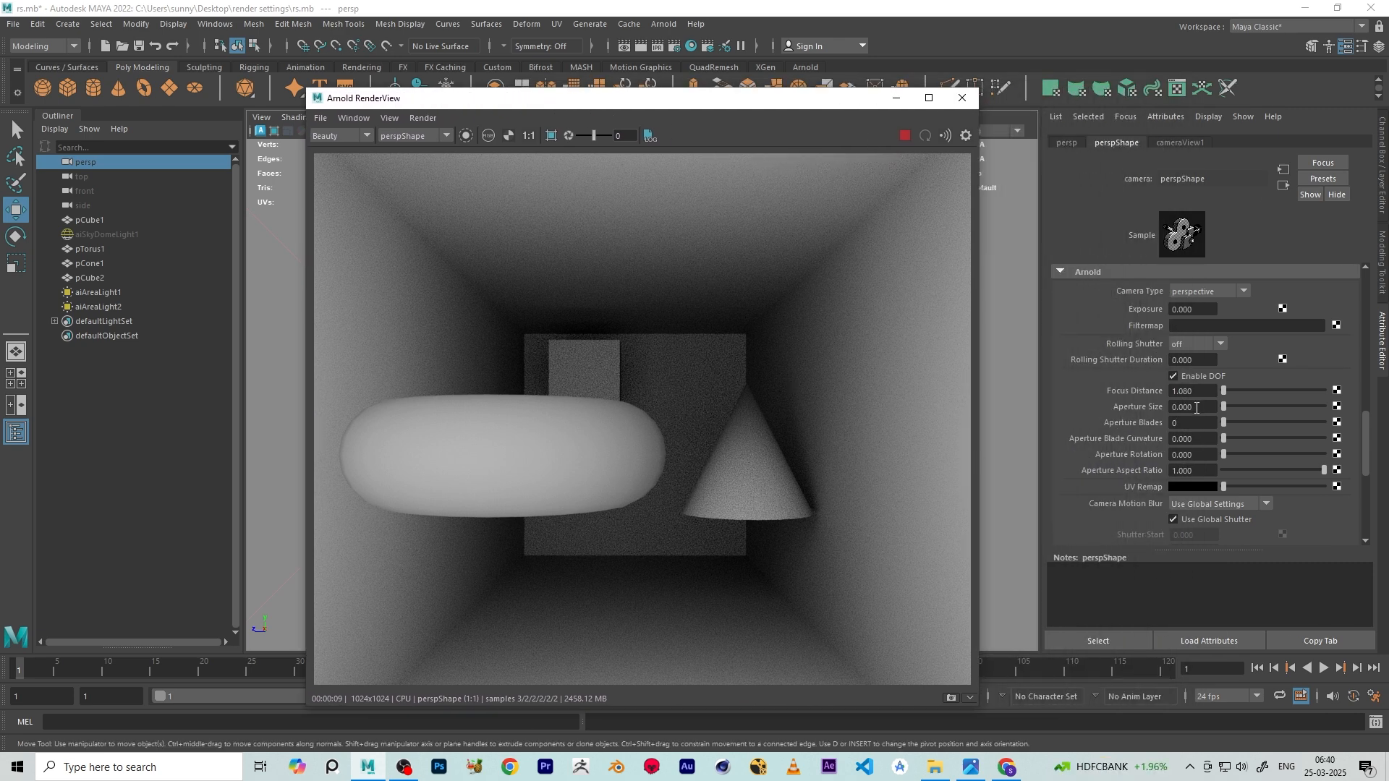
left_click_drag(1223, 405, 1229, 405)
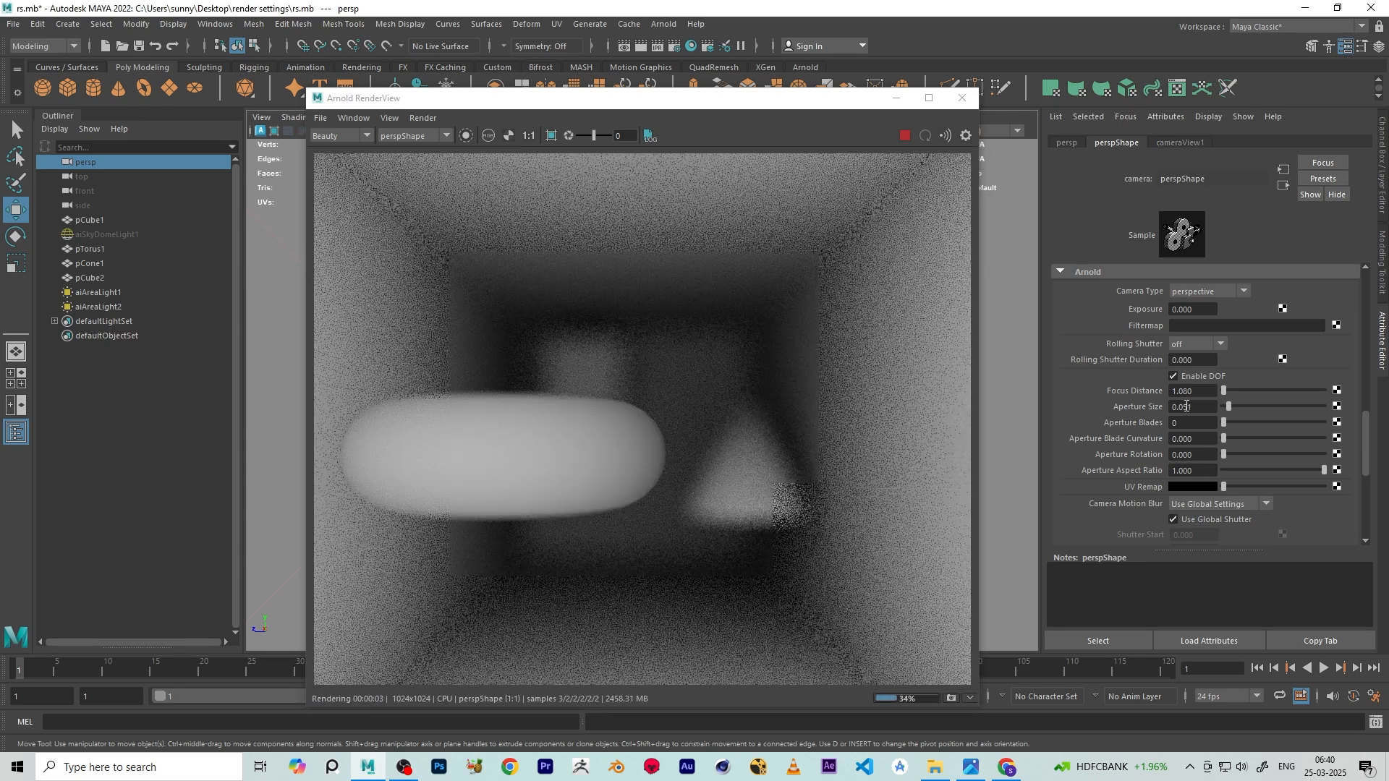
left_click_drag(1208, 407, 1138, 394)
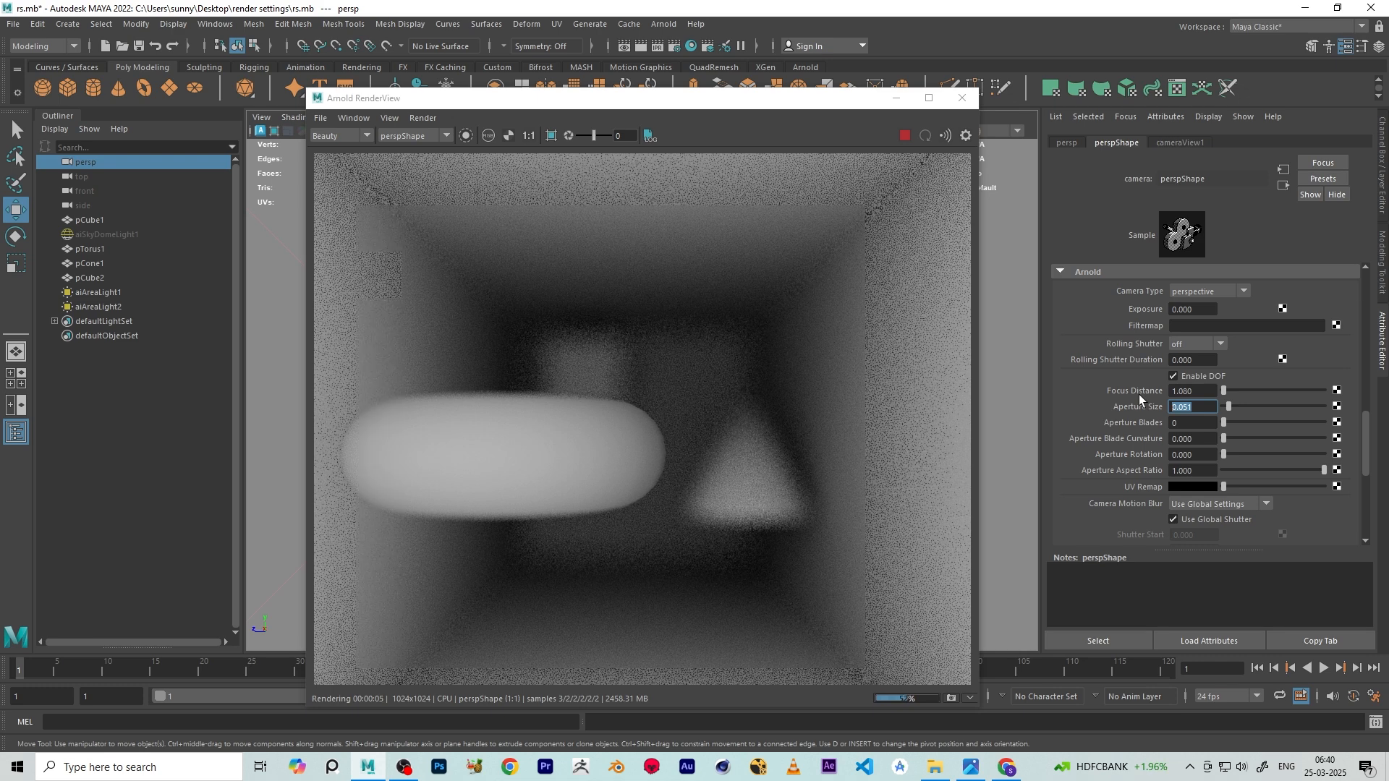
type("0.01")
key("Return")
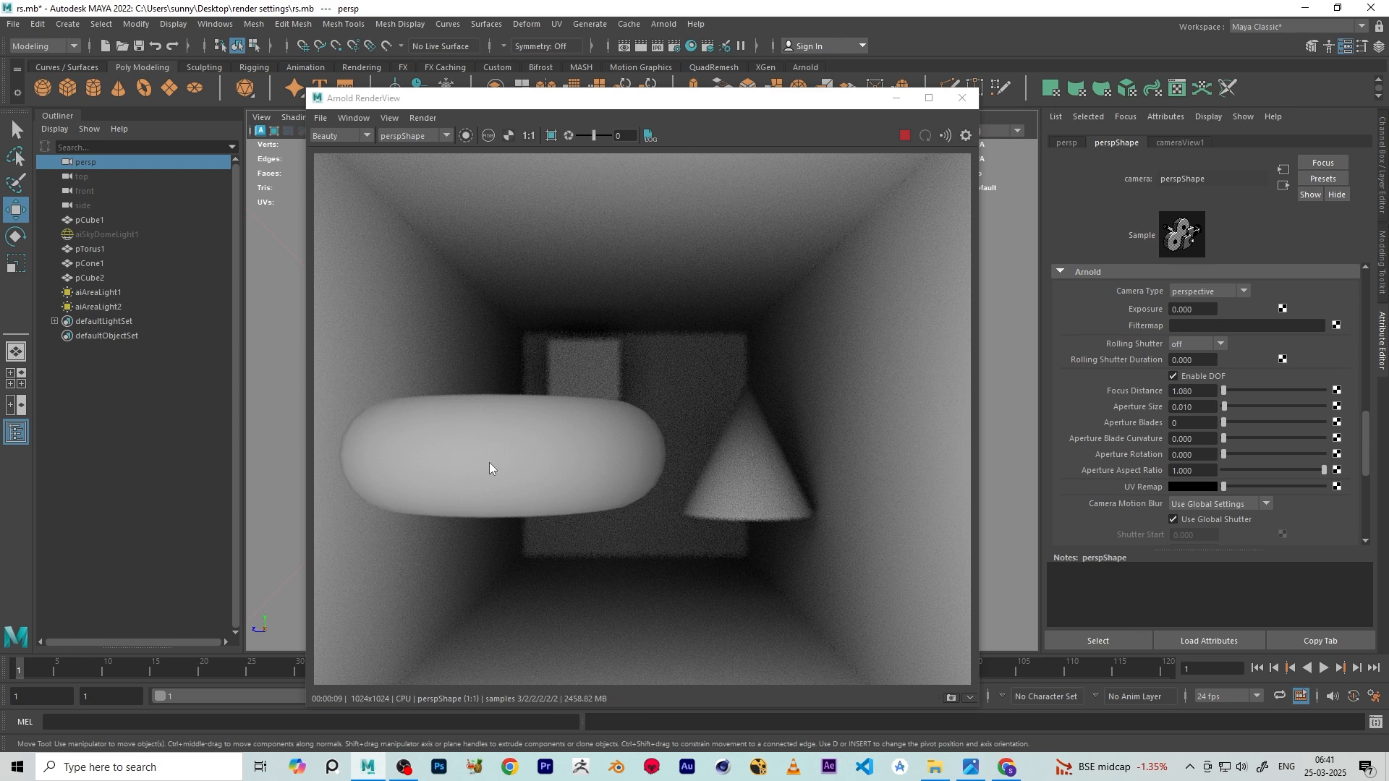
Close the render window and assign a new aiStandardSurface material to the torus
left_click(963, 99)
left_click(594, 392)
left_click(727, 262)
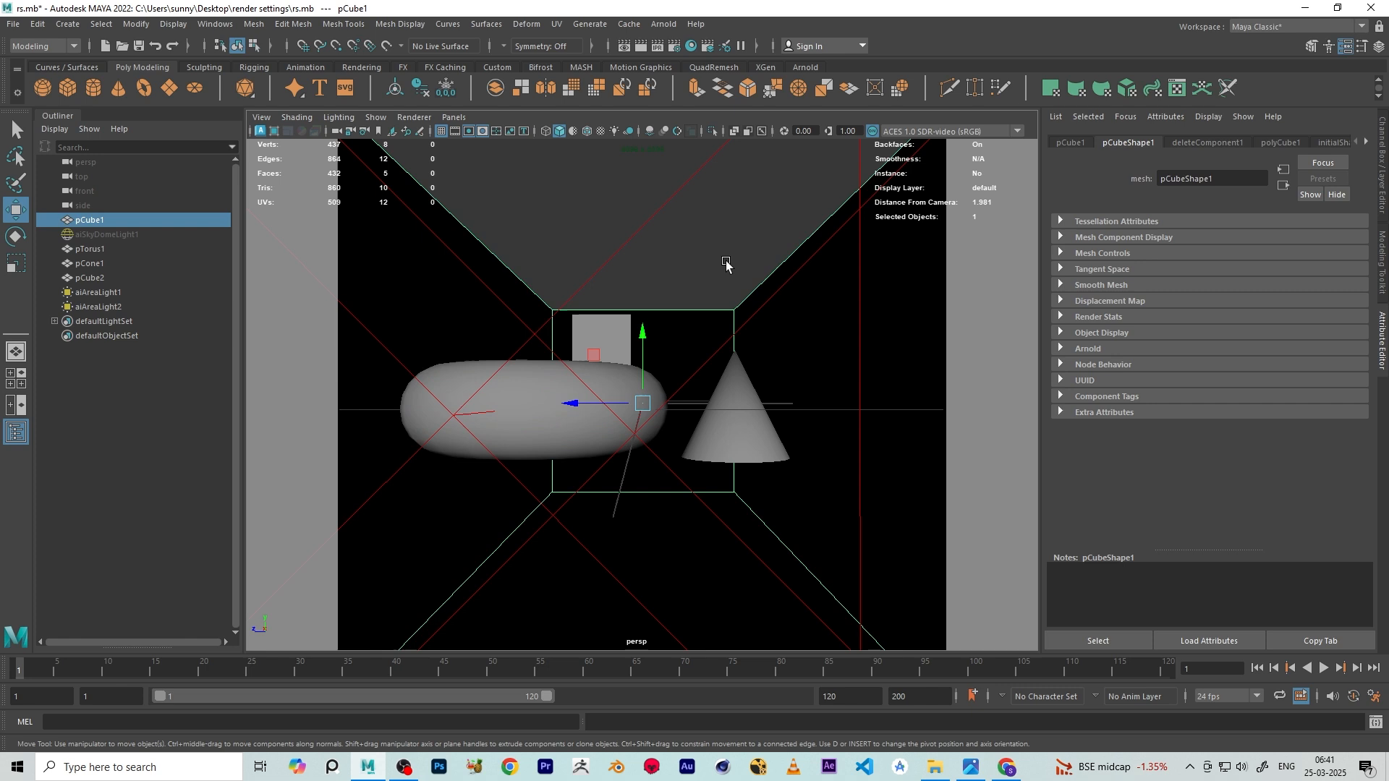
left_click(517, 407)
right_click(539, 391)
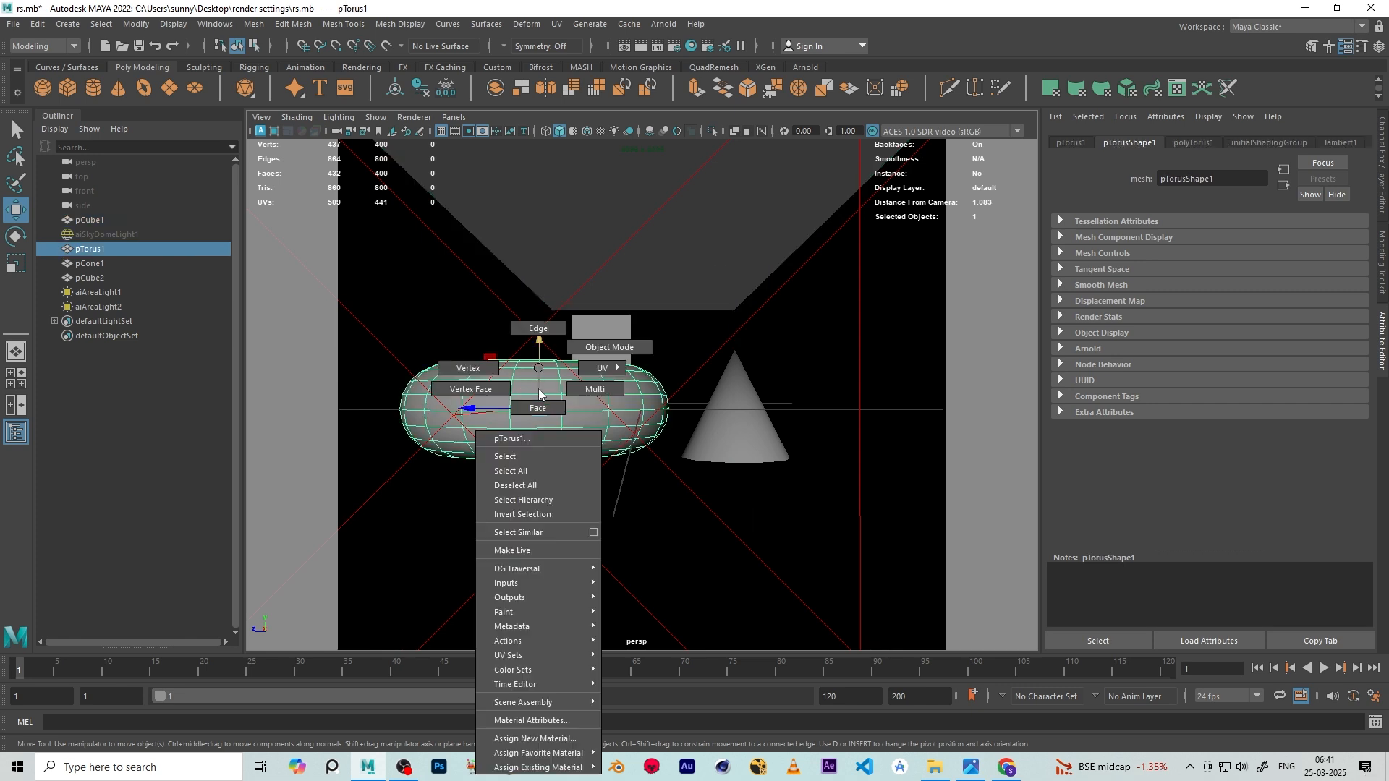
left_click(526, 739)
left_click(502, 381)
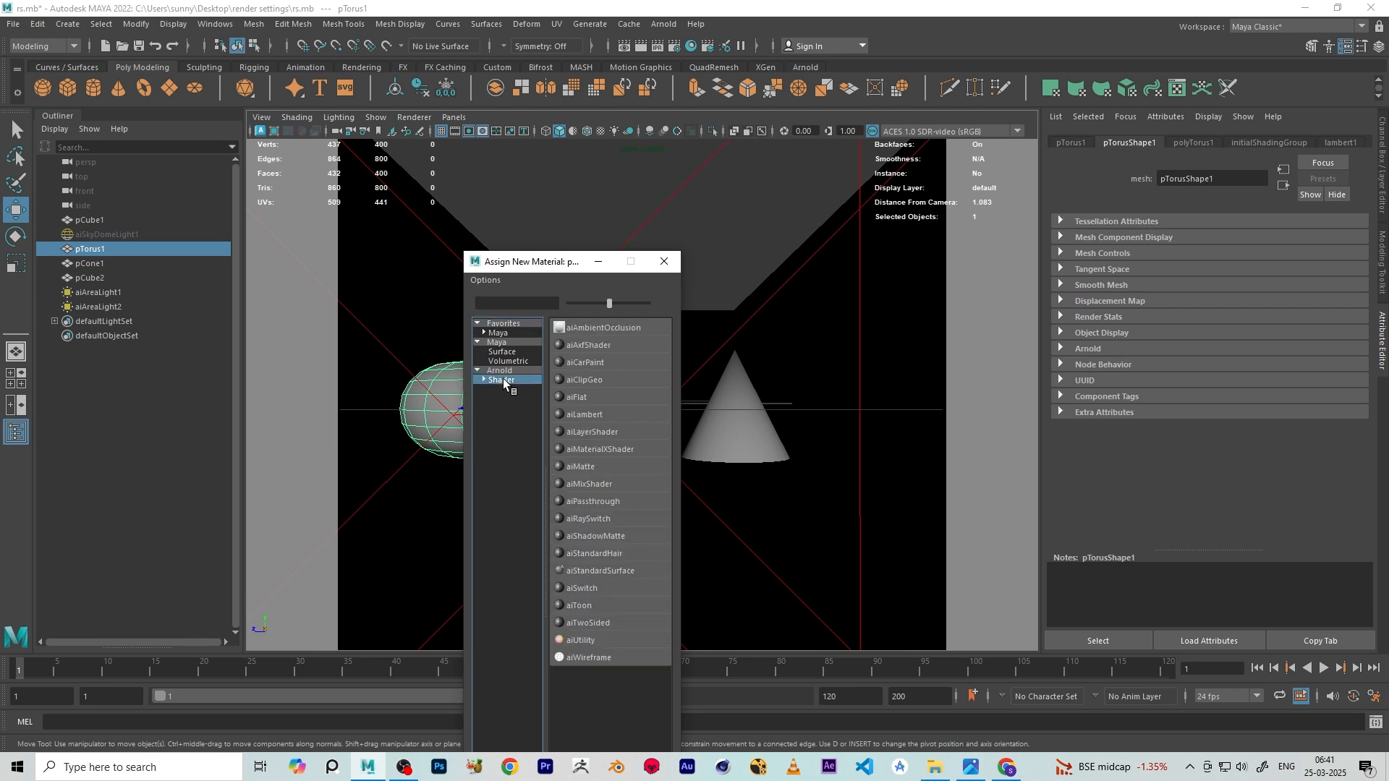
left_click(584, 568)
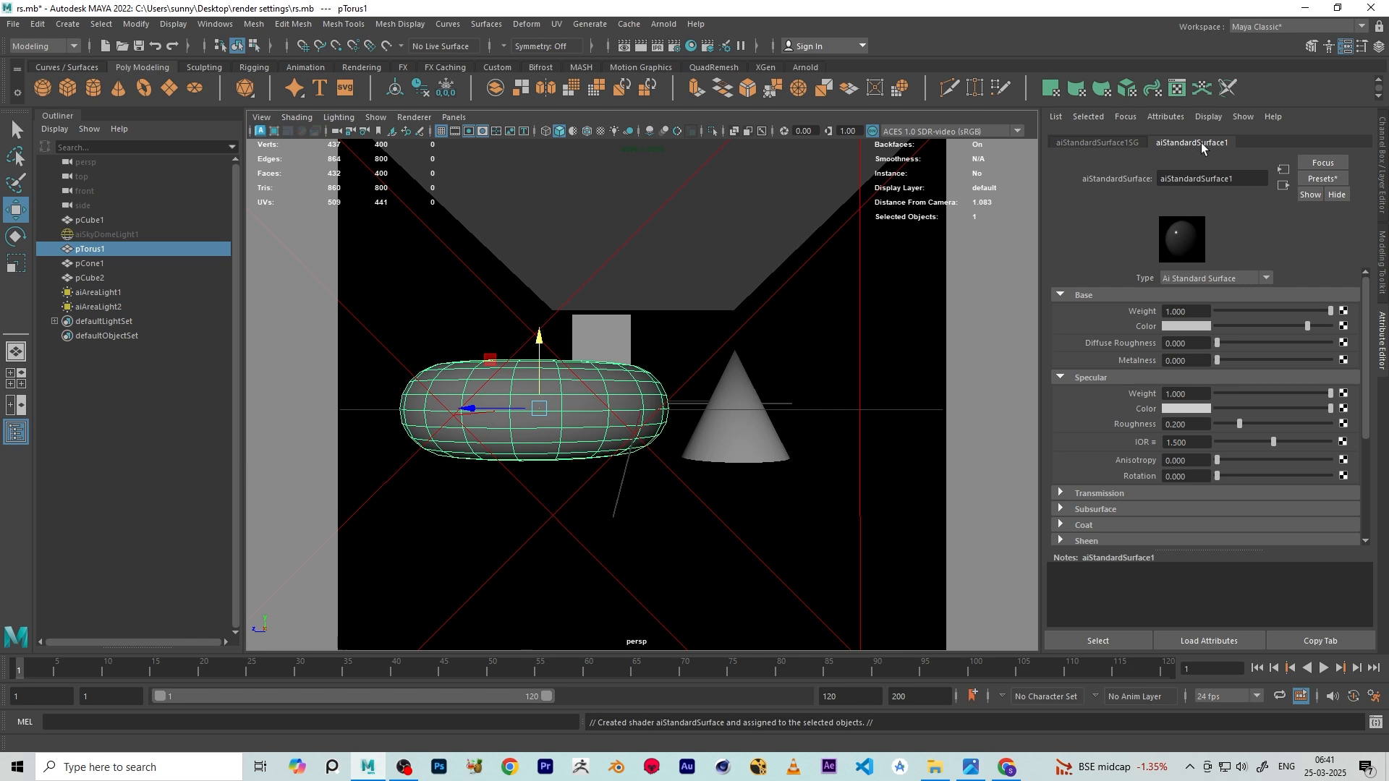
Make the torus material's base color a saturated yellow and slightly reduce its specular roughness
left_click(1194, 326)
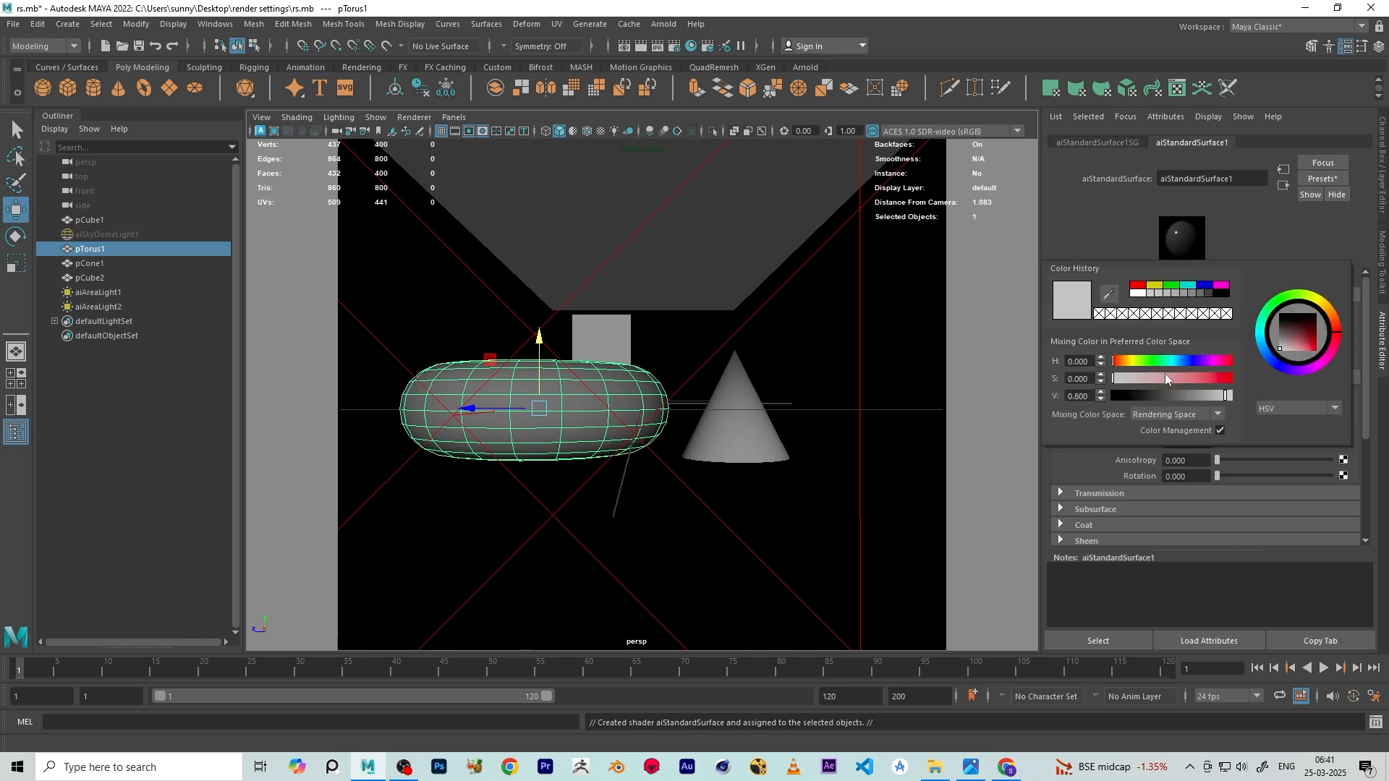
left_click_drag(1164, 376, 1189, 379)
left_click(1325, 312)
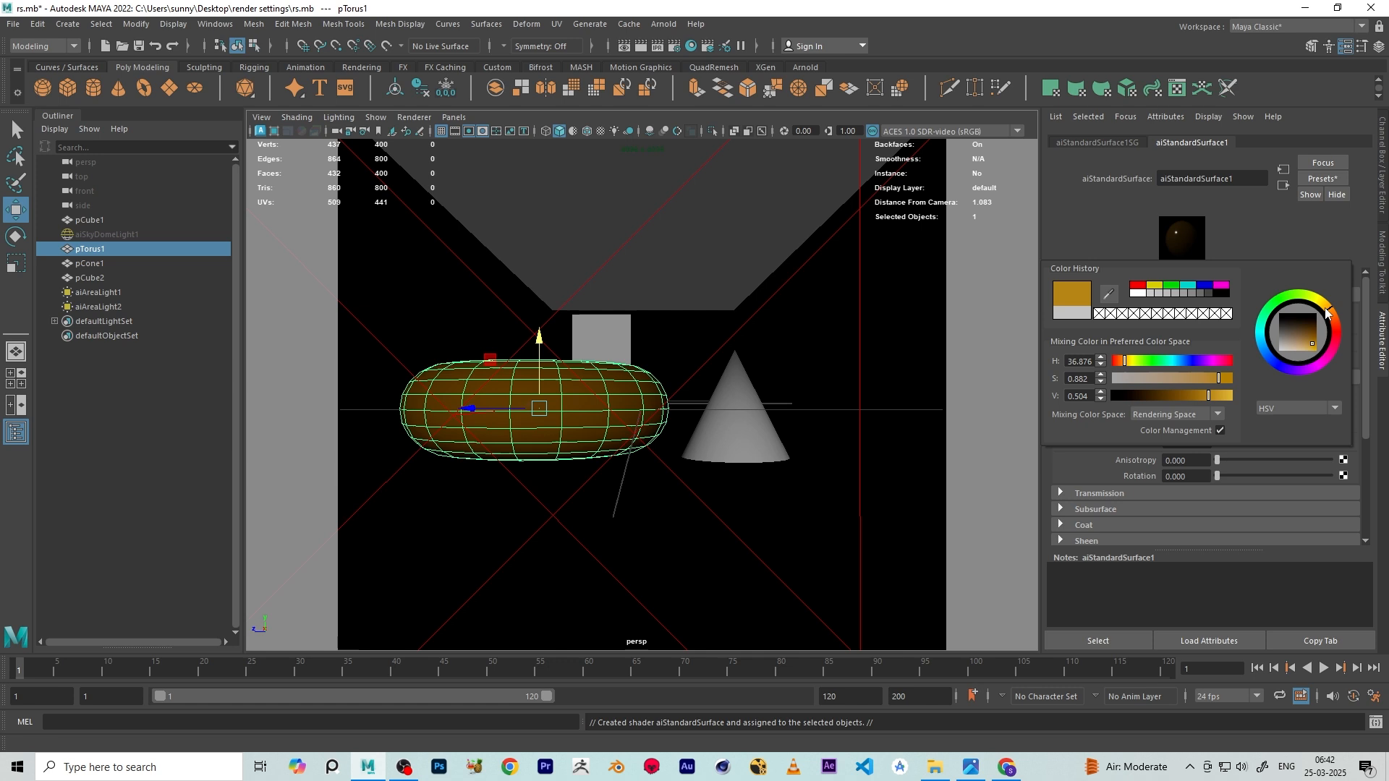
left_click(1322, 307)
left_click_drag(1305, 343, 1314, 347)
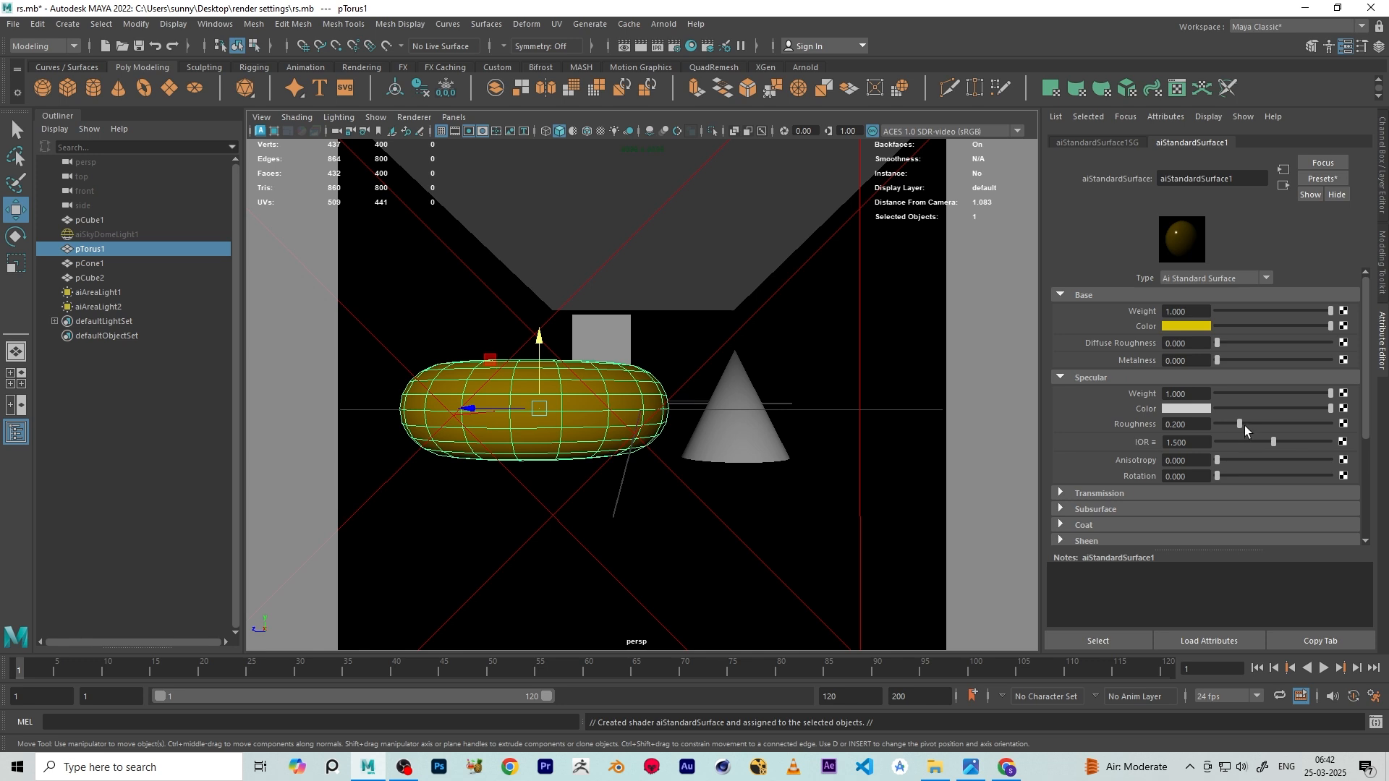
left_click_drag(1241, 426, 1234, 425)
Assign a new aiStandardSurface material to the cone and make its base color dark red
left_click(736, 376)
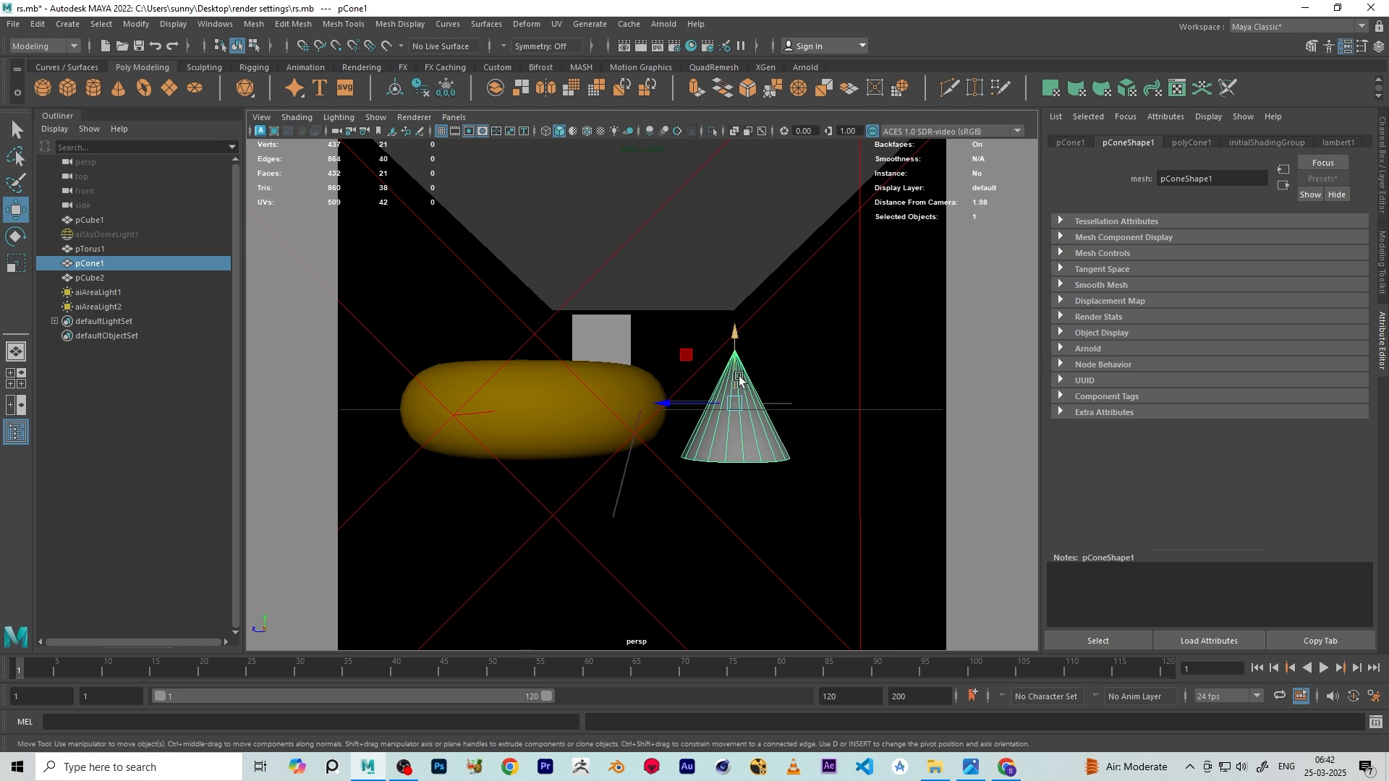
right_click(738, 376)
left_click(734, 738)
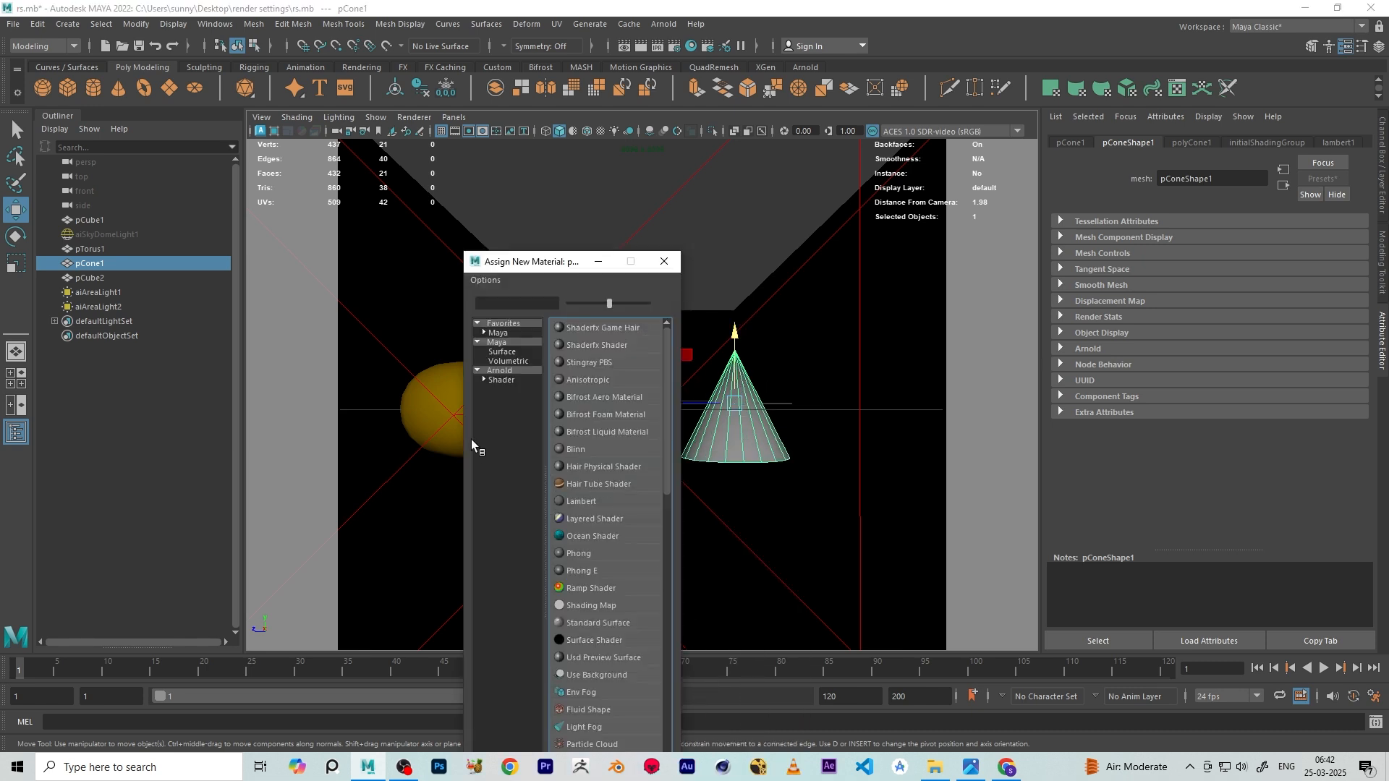
left_click(499, 380)
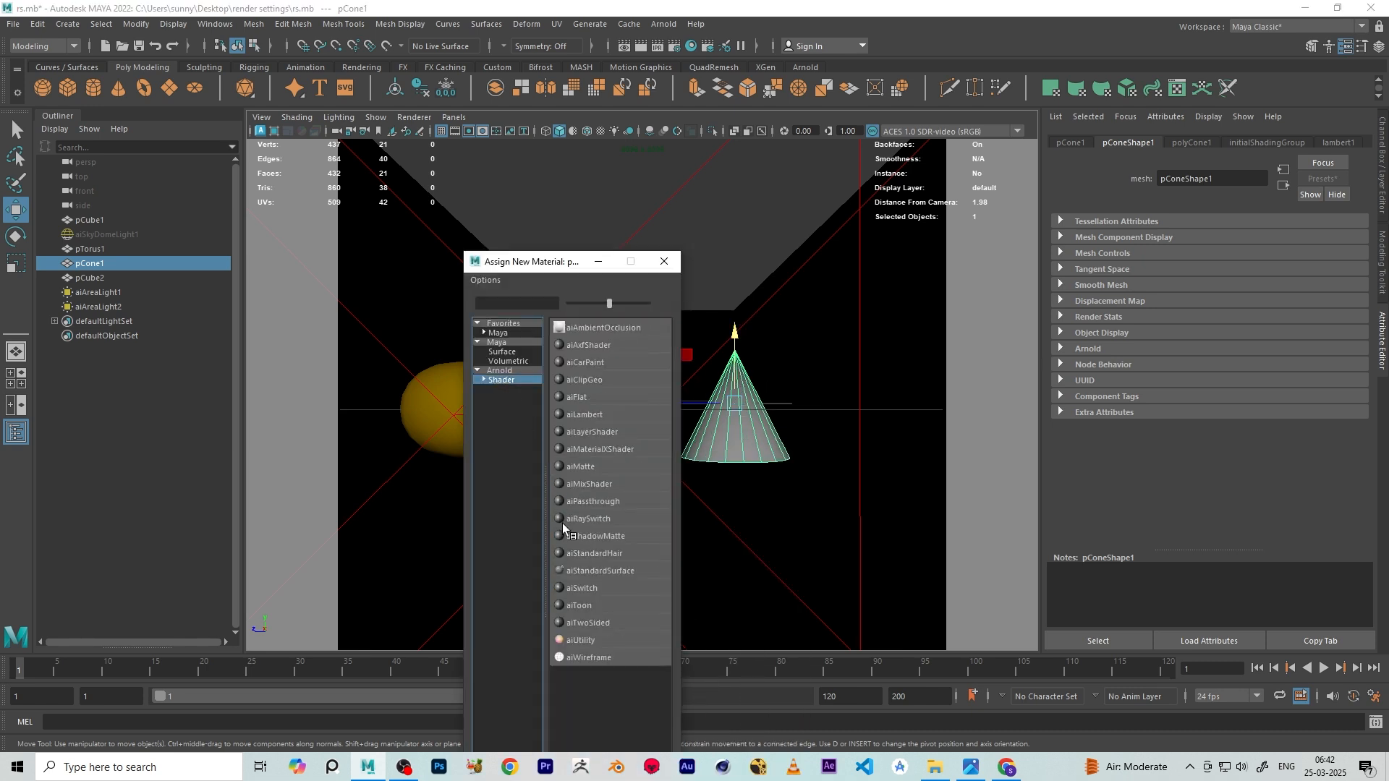
left_click(600, 570)
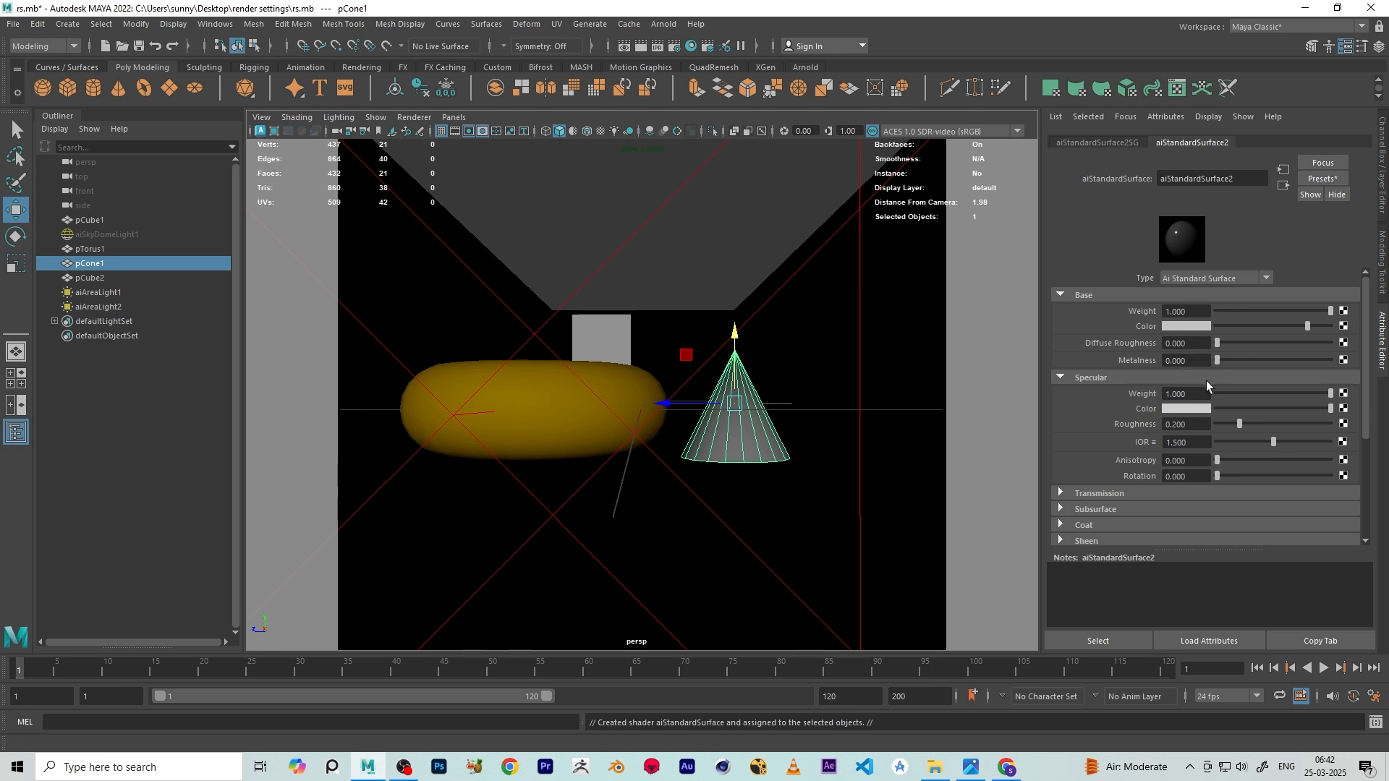
left_click(1190, 327)
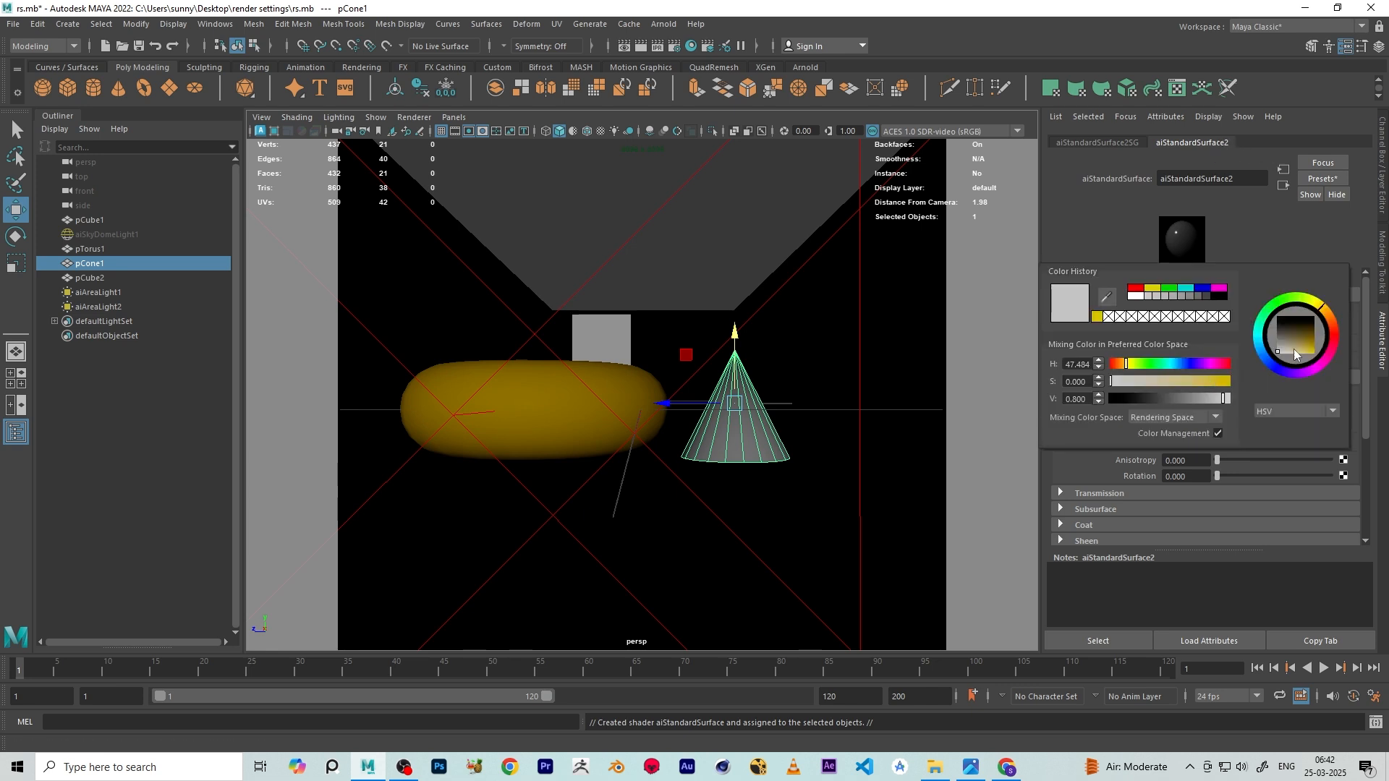
left_click(1334, 335)
left_click_drag(1309, 334, 1326, 344)
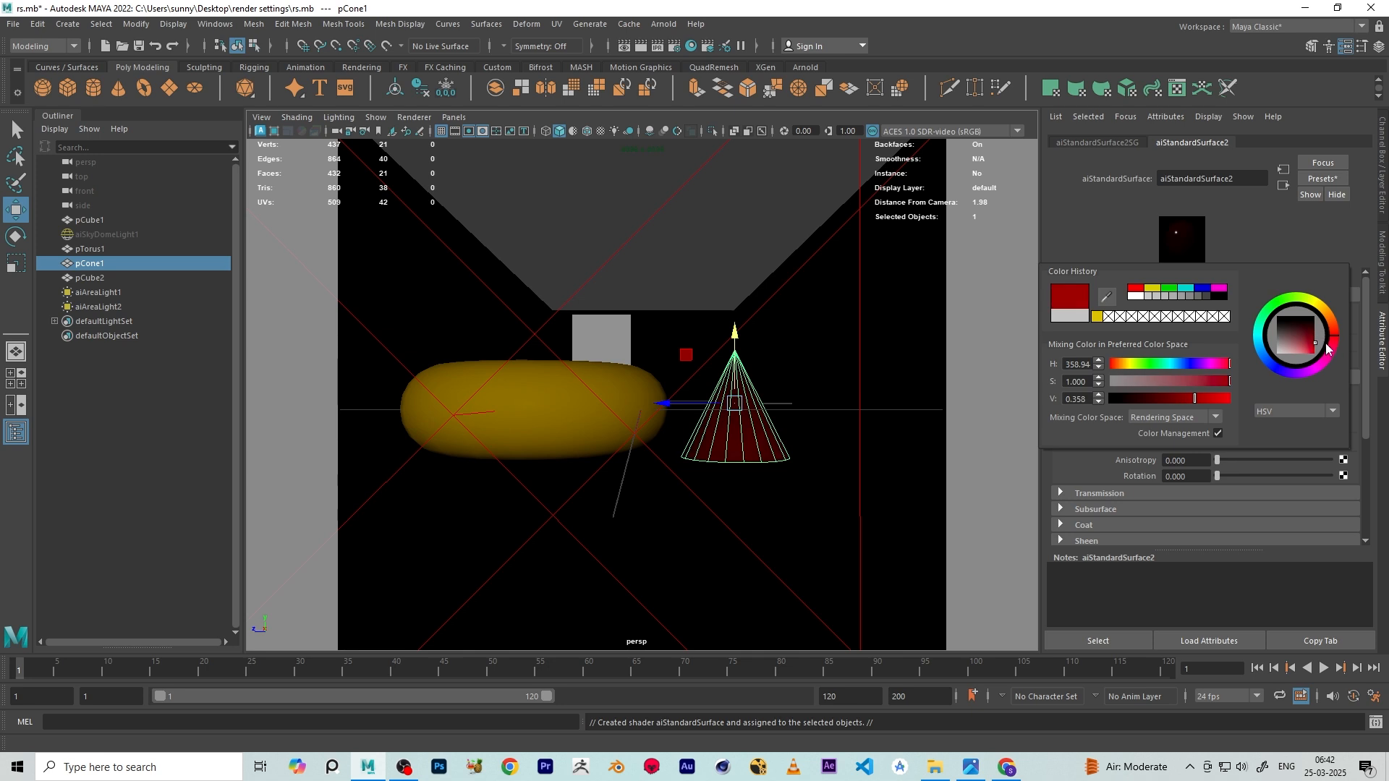
Assign a new aiStandardSurface material to the small rear cube pCube2 and make its base color deep blue
left_click(611, 322)
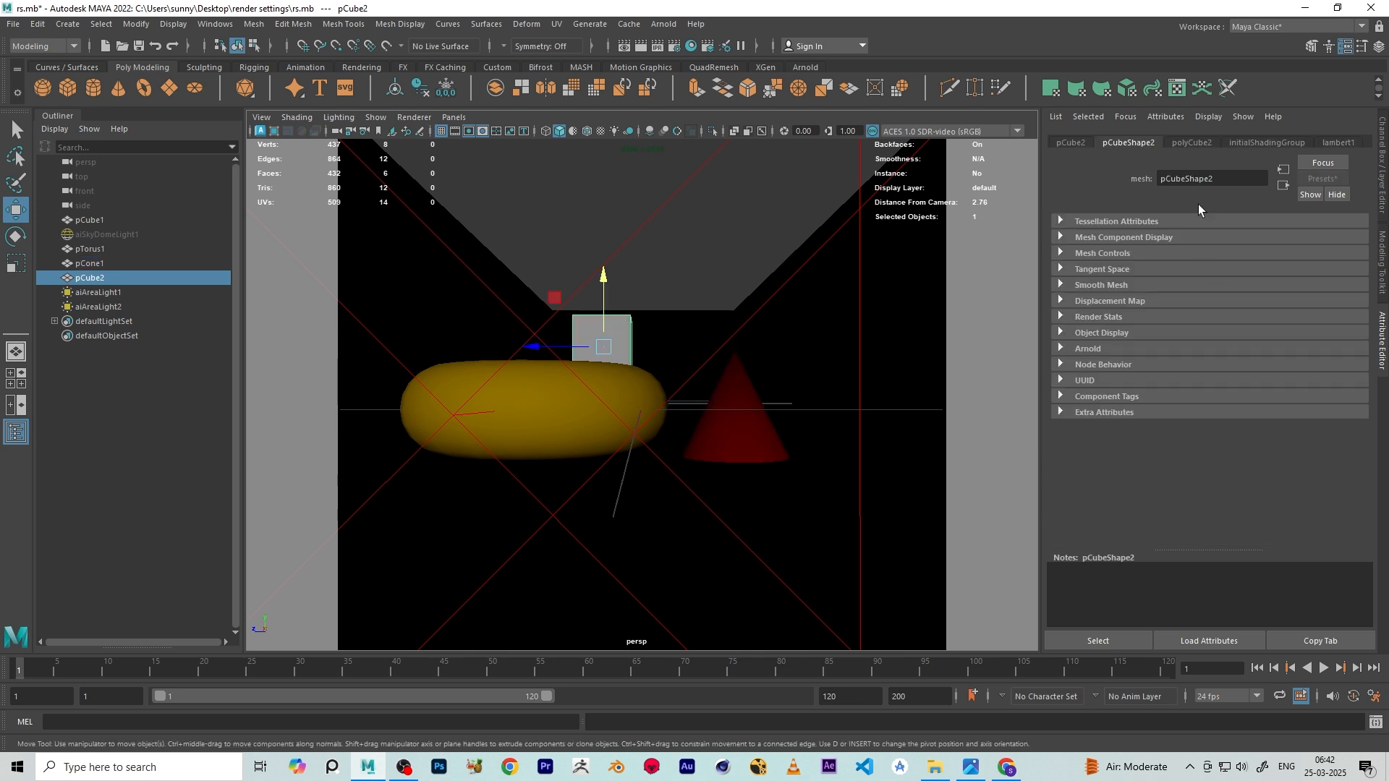
right_click_drag(616, 341, 652, 706)
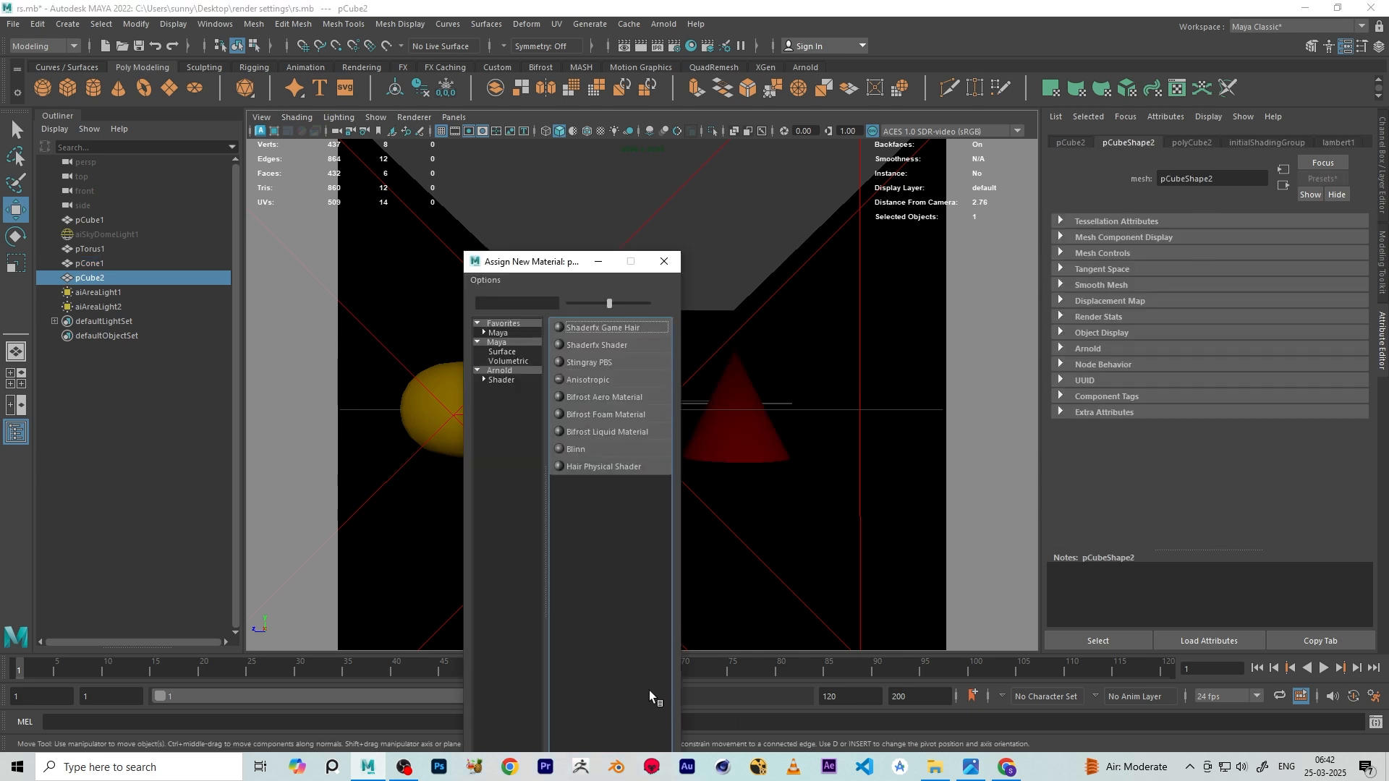
left_click(506, 379)
left_click(615, 580)
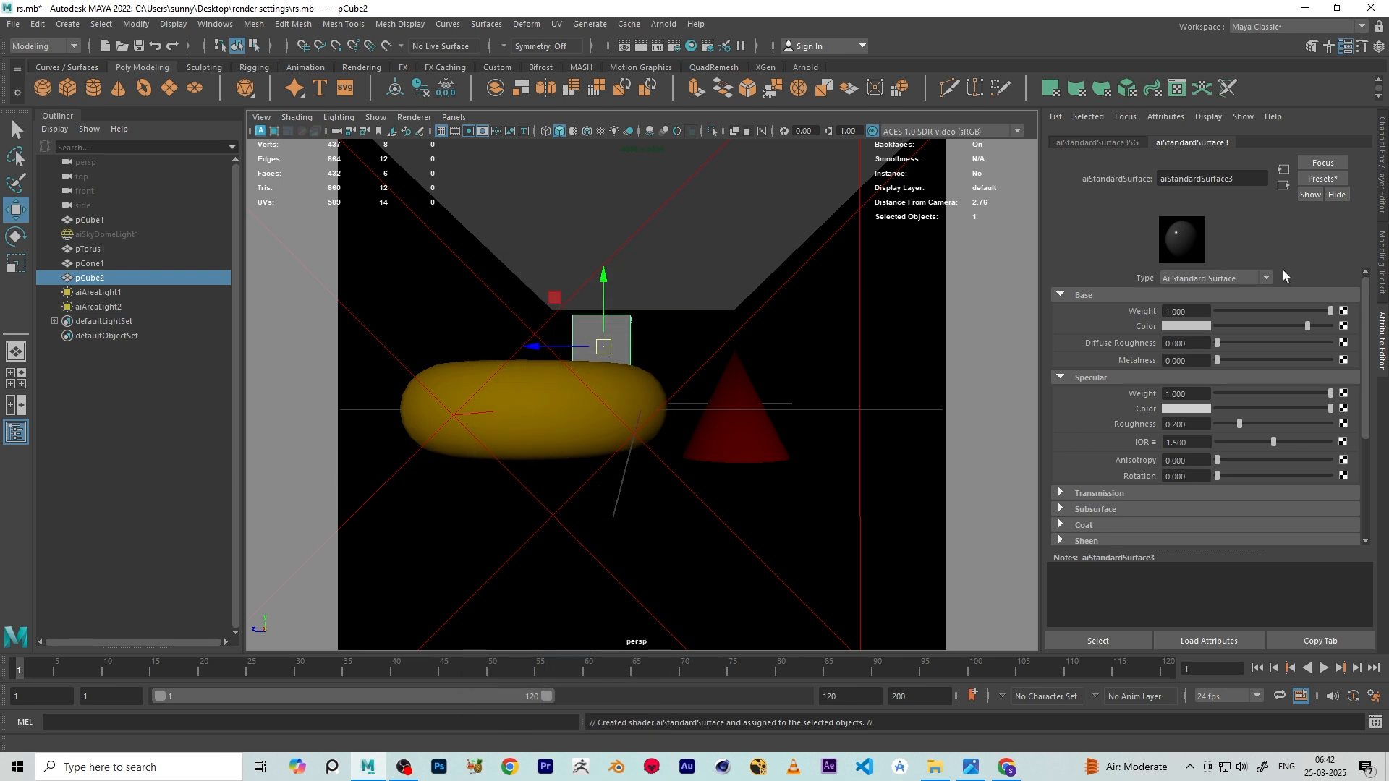
left_click(1188, 325)
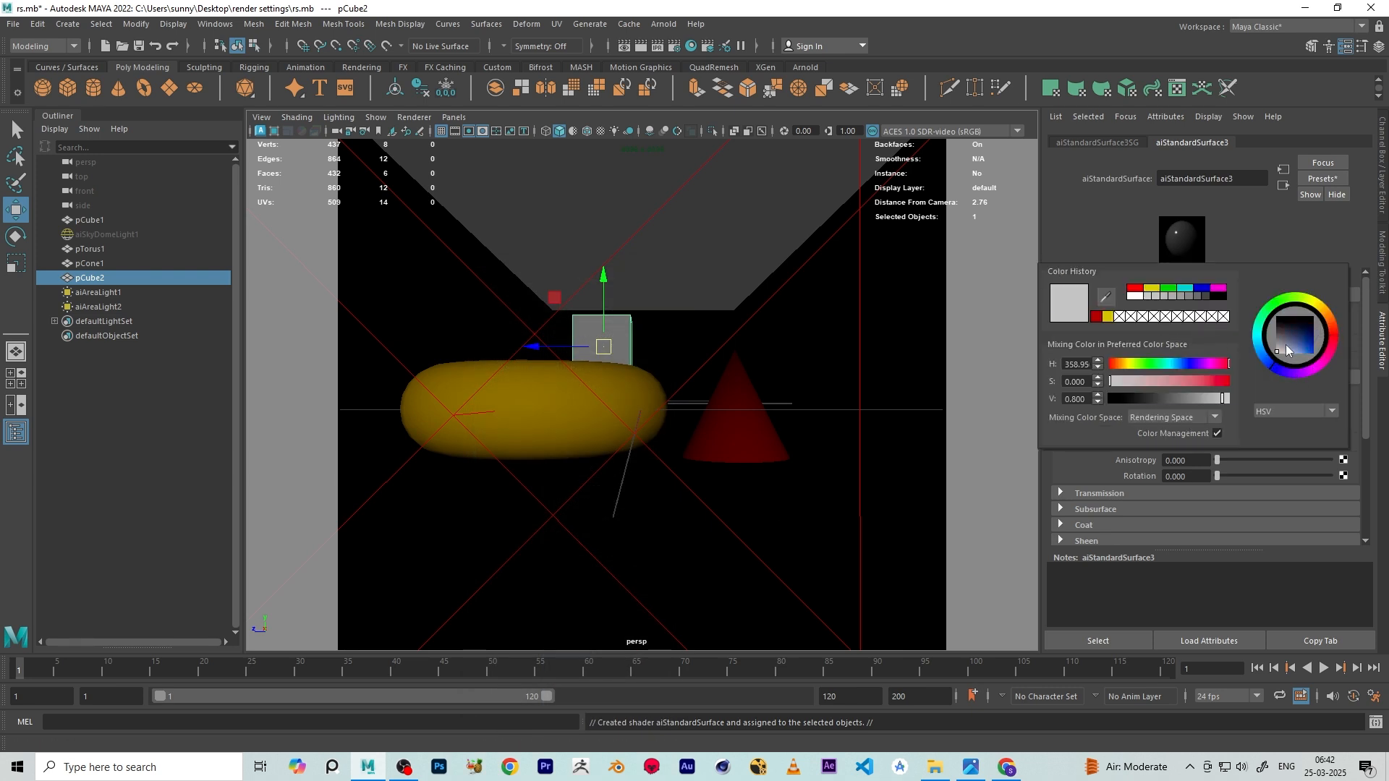
left_click_drag(1286, 346, 1311, 345)
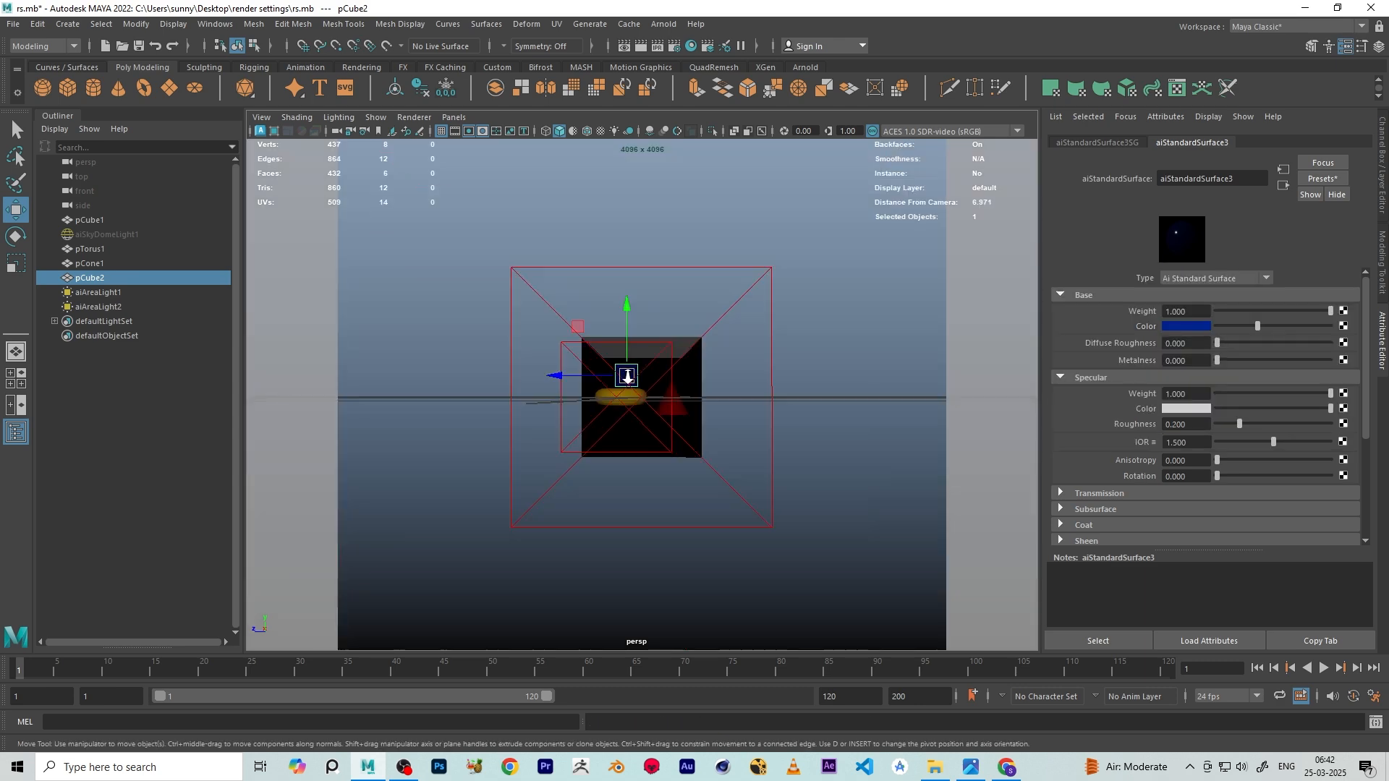
Assign a new aiStandardSurface material to the open box pCube1
scroll(651, 407, "down", 5)
left_click_drag(527, 425, 557, 371, "alt")
left_click(501, 403)
mouse_move(704, 400)
left_mouse_down("alt")
mouse_move(776, 427)
mouse_move(692, 379)
left_mouse_up("alt")
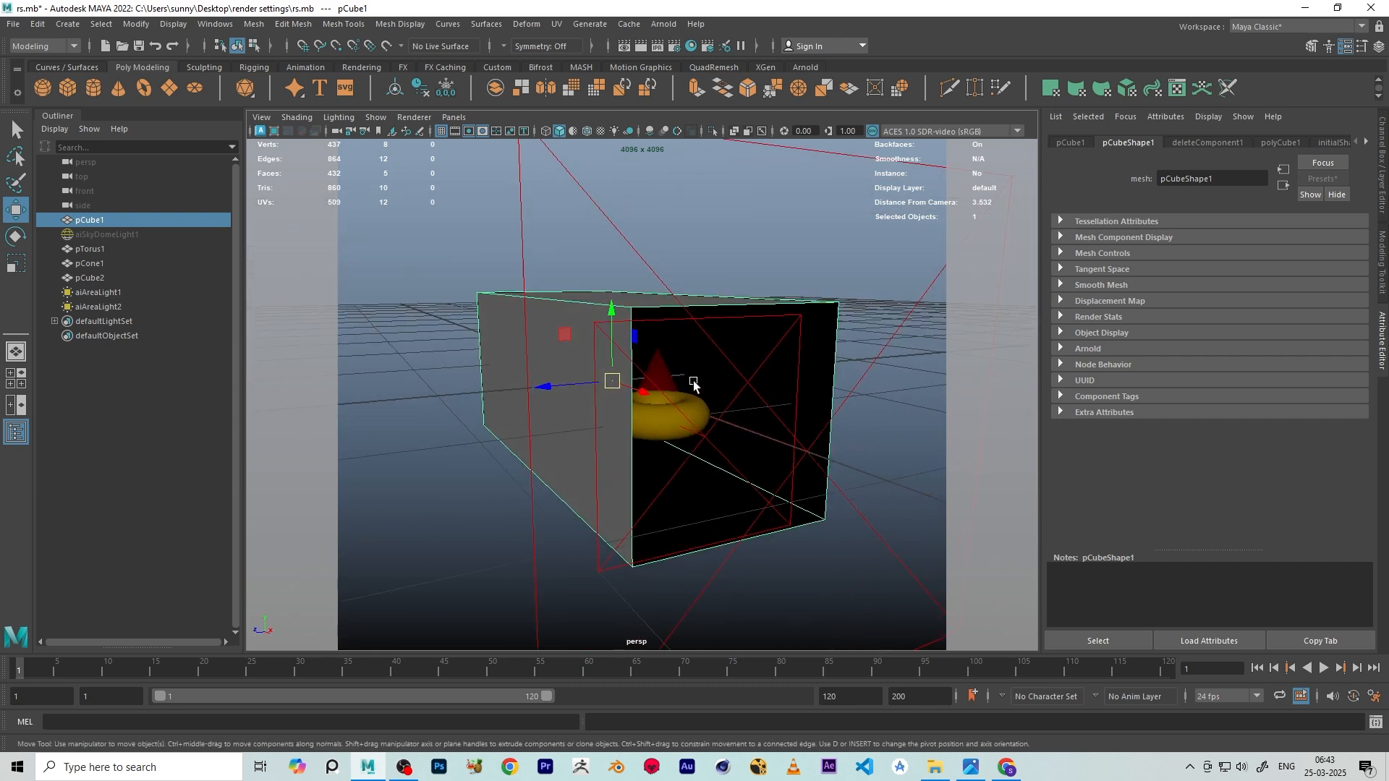
right_click(624, 320)
left_click(658, 584)
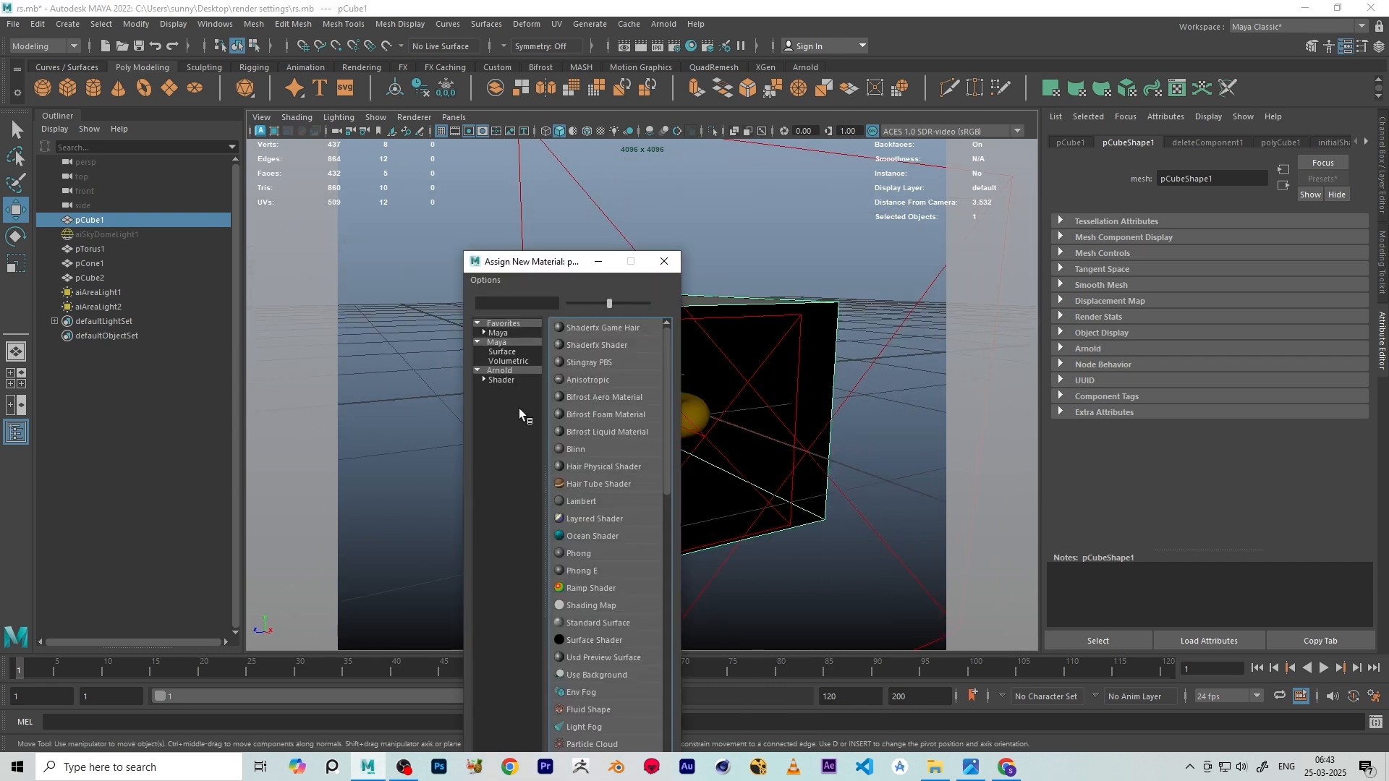
left_click(502, 380)
left_click(600, 570)
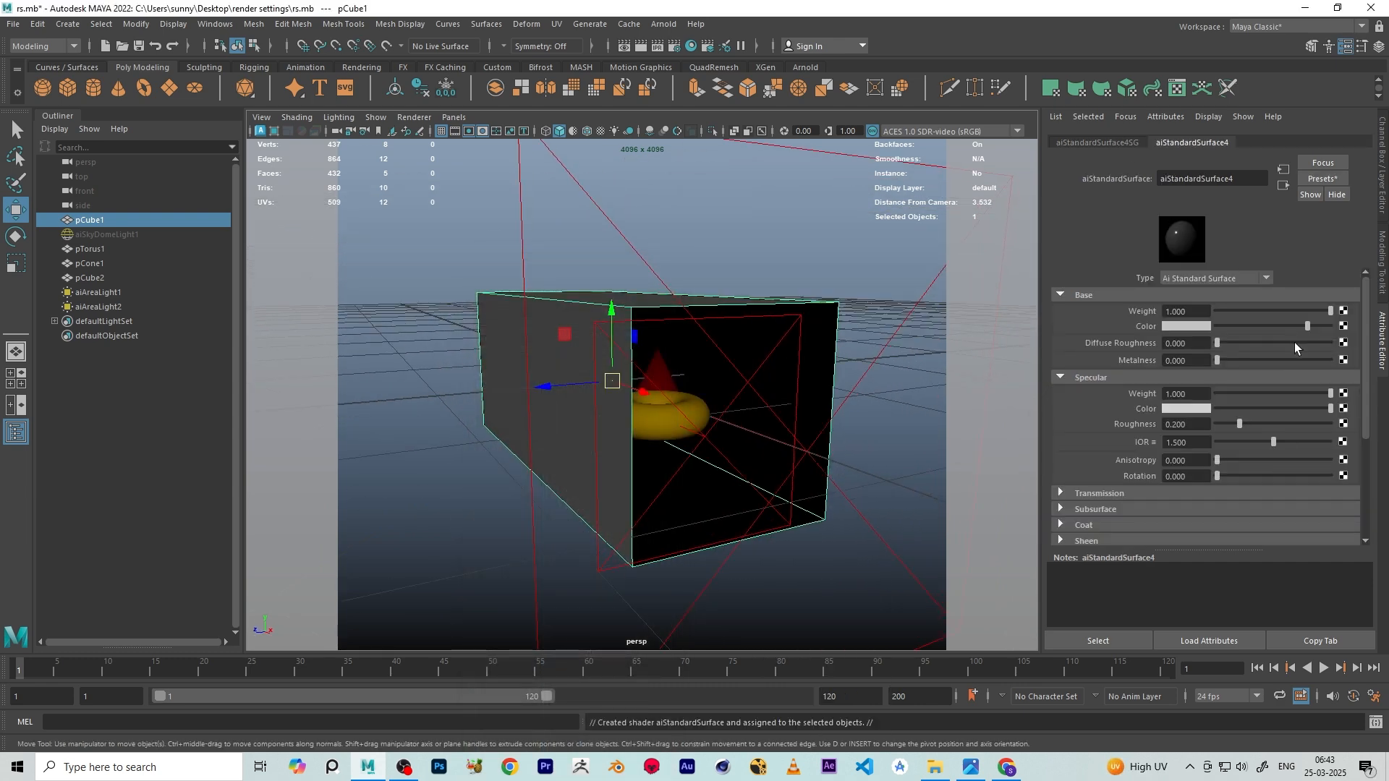
Darken the box material's base color to nearly black
left_click_drag(1292, 326, 1265, 327)
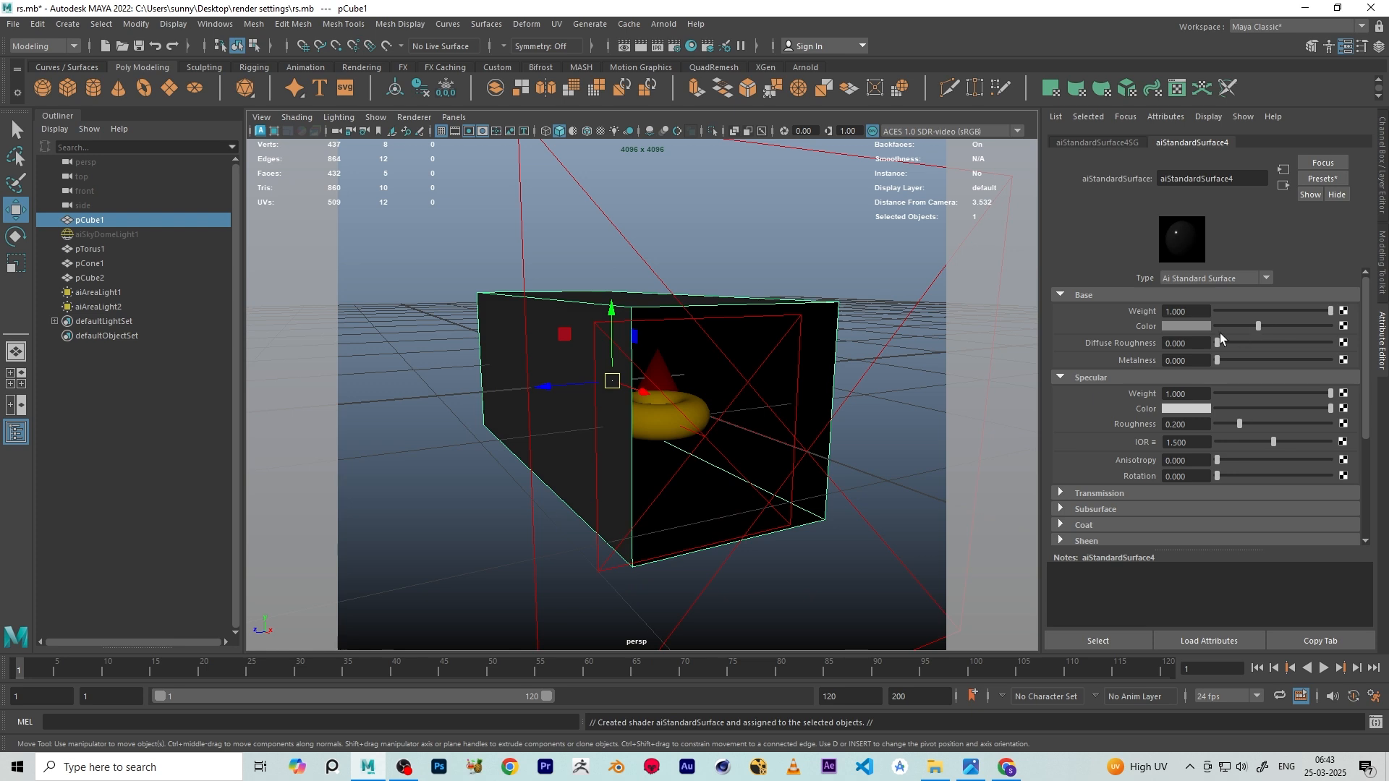
mouse_move(1261, 324)
left_mouse_down()
mouse_move(1202, 327)
mouse_move(1317, 333)
mouse_move(1226, 331)
mouse_move(1240, 331)
left_mouse_up()
left_click(1178, 328)
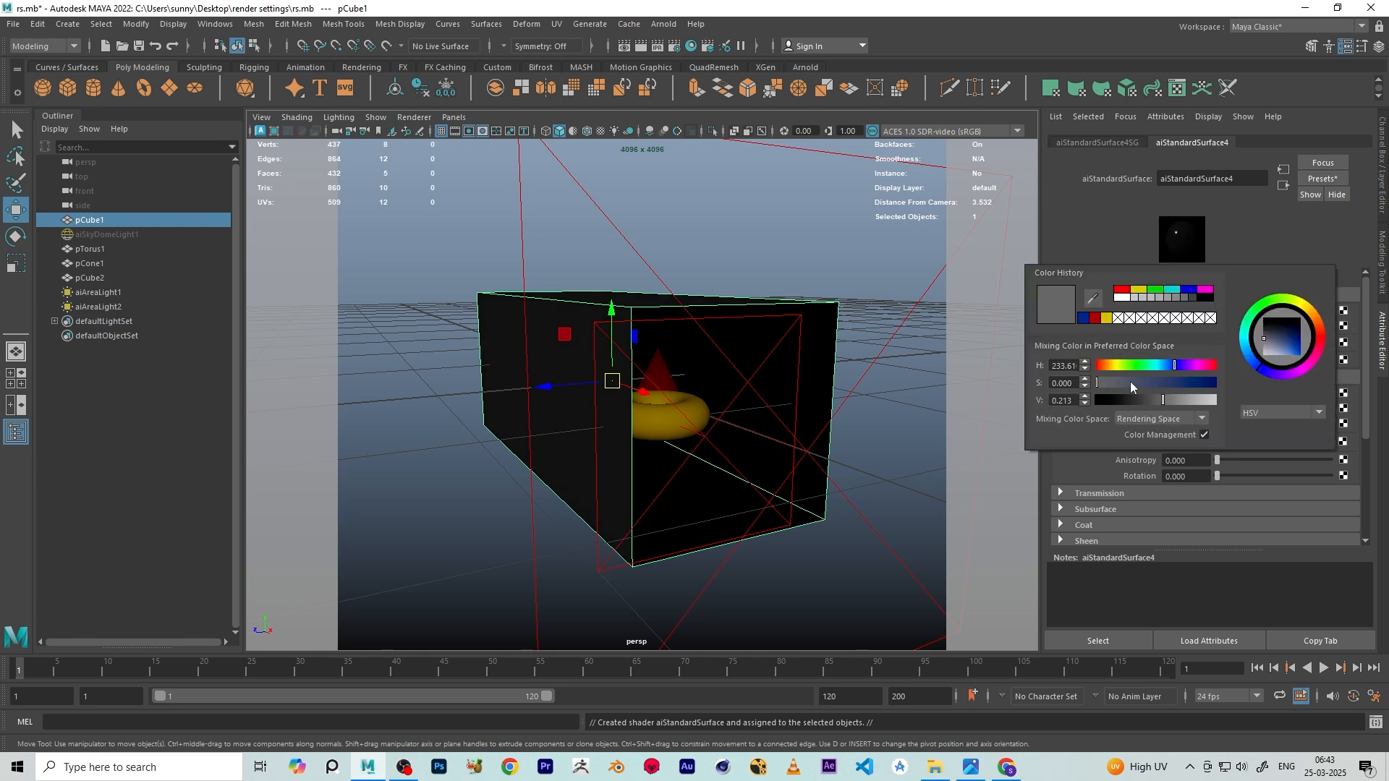
mouse_move(1154, 401)
left_mouse_down()
mouse_move(1130, 402)
mouse_move(1170, 400)
left_mouse_up()
left_click(1267, 342)
mouse_move(1266, 340)
left_mouse_down()
mouse_move(1249, 349)
mouse_move(1248, 337)
mouse_move(1269, 340)
mouse_move(1252, 334)
left_mouse_up()
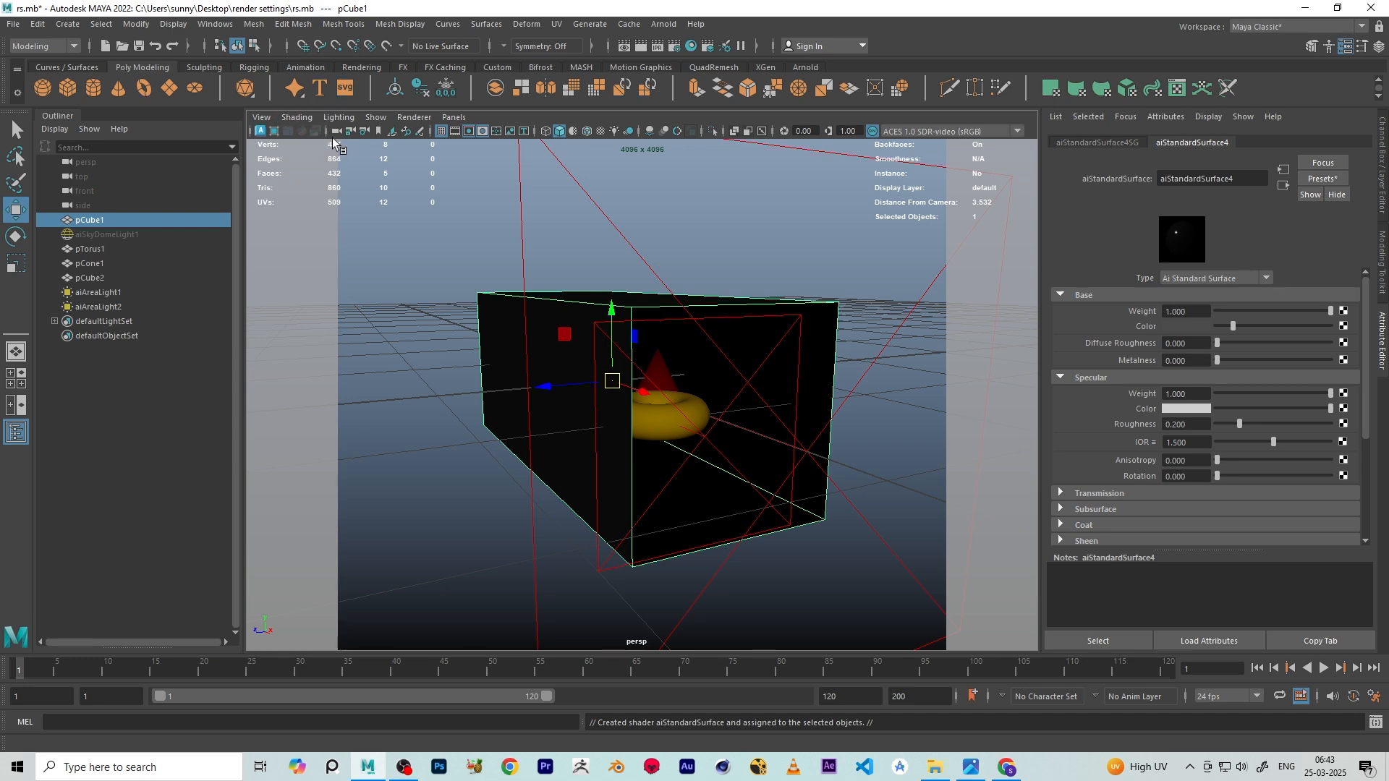
Return to the saved close-up camera view inside the box, render it with Arnold and examine the reflections on the walls
right_click(391, 131)
left_click(422, 138)
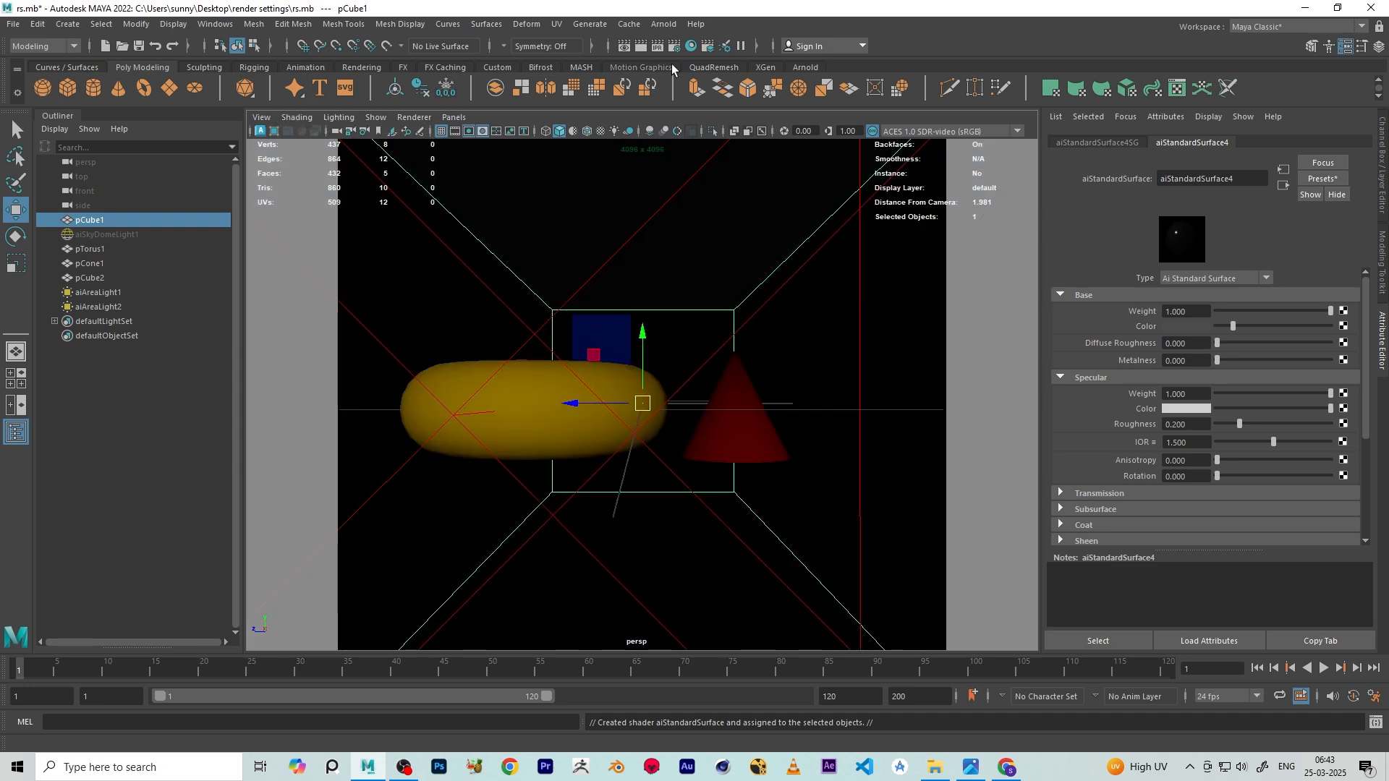
left_click(663, 24)
left_click(679, 50)
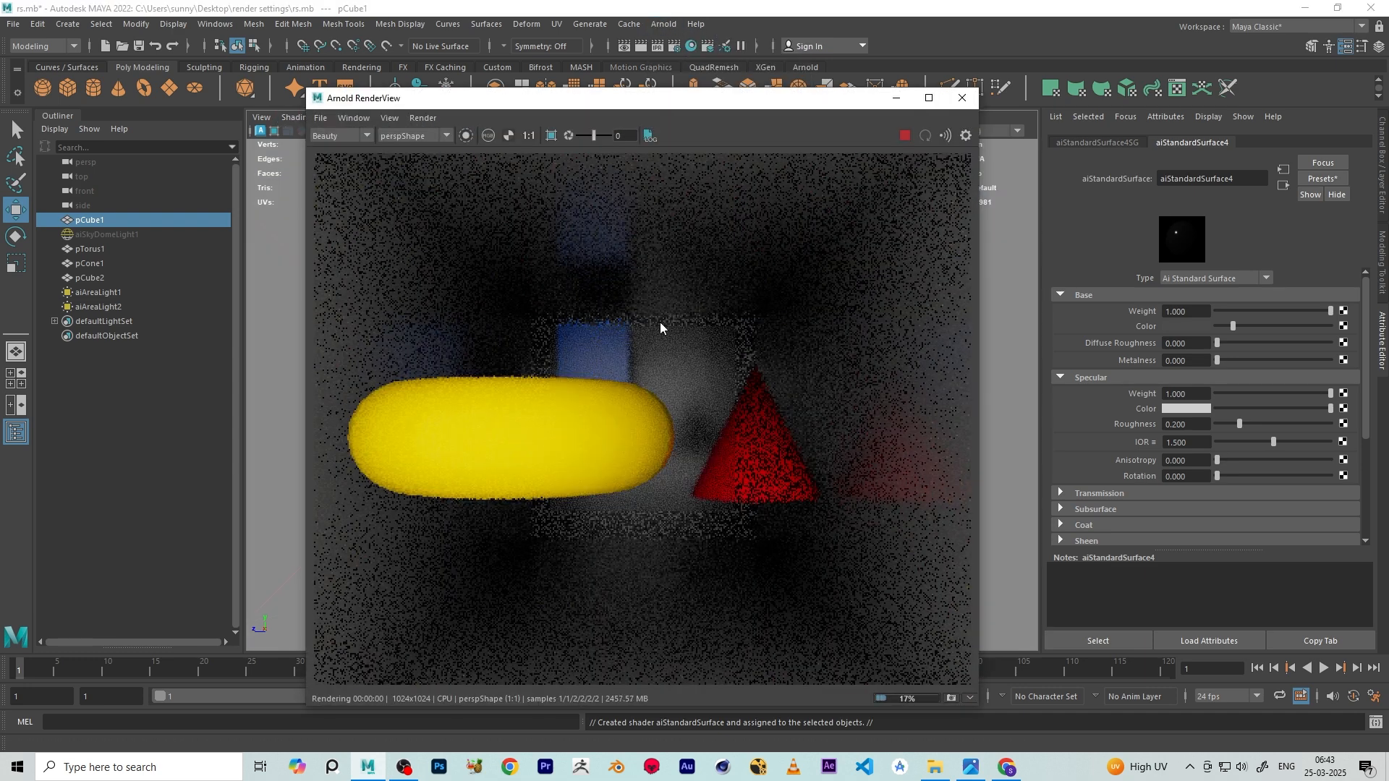
scroll(672, 459, "down", 2)
scroll(671, 457, "up", 2)
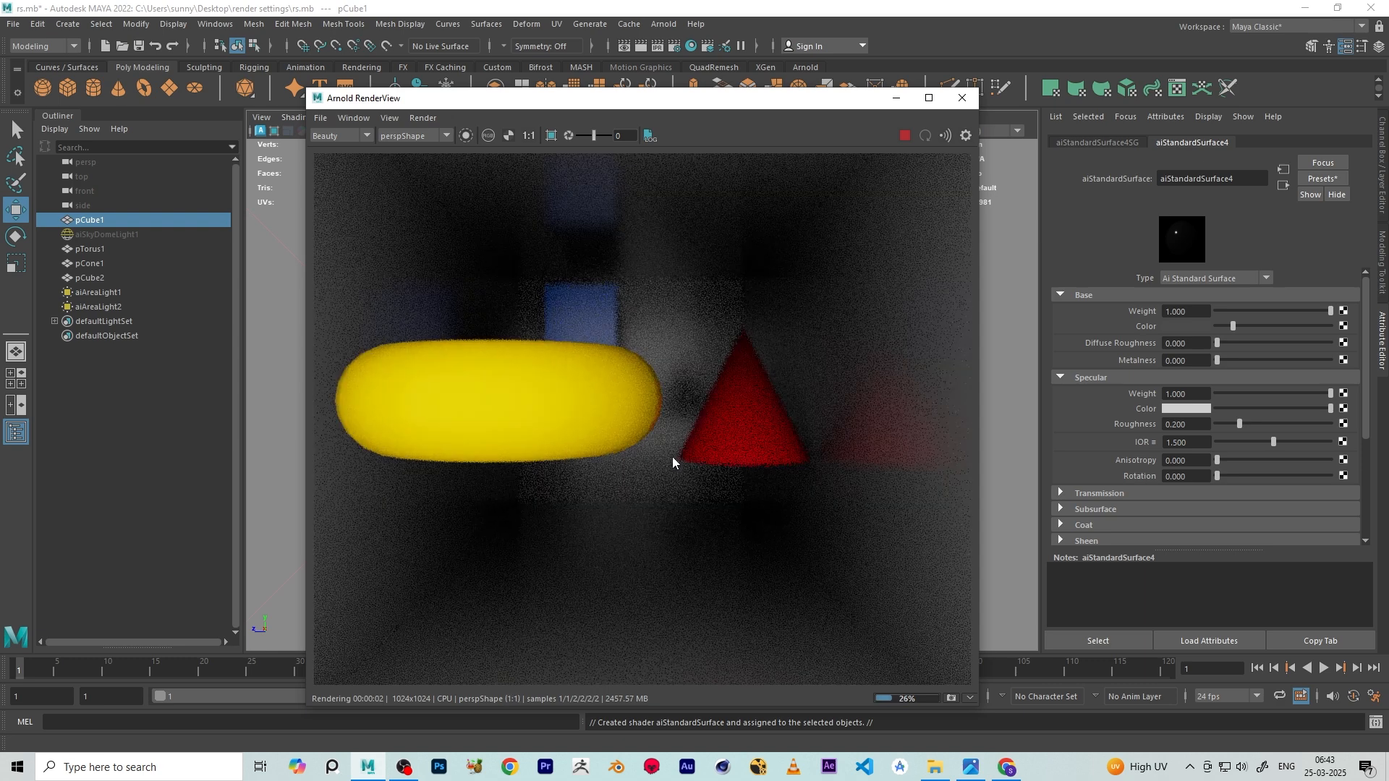
scroll(666, 436, "down", 2)
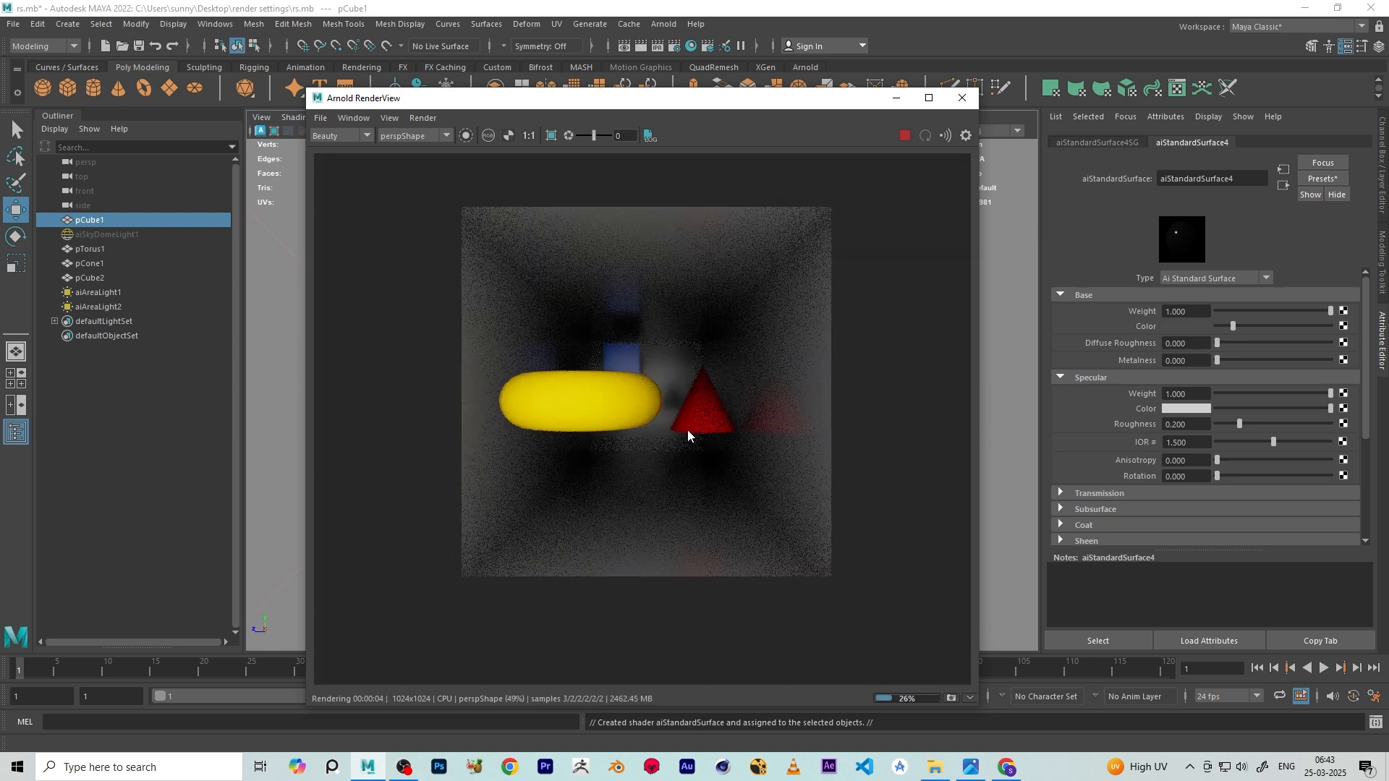
scroll(687, 429, "up", 1)
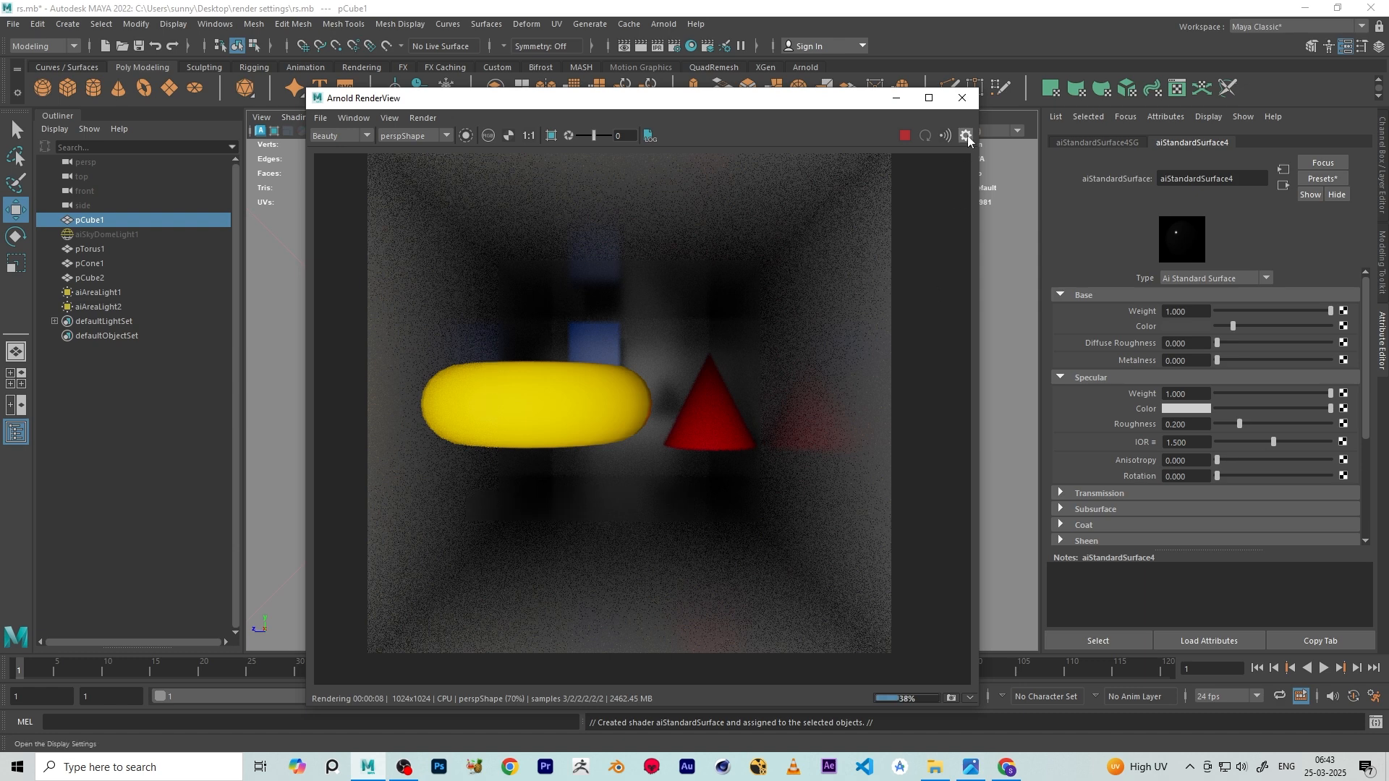
Close the render window and delete the construction history of the box pCube1
left_click(961, 98)
scroll(524, 214, "down", 5)
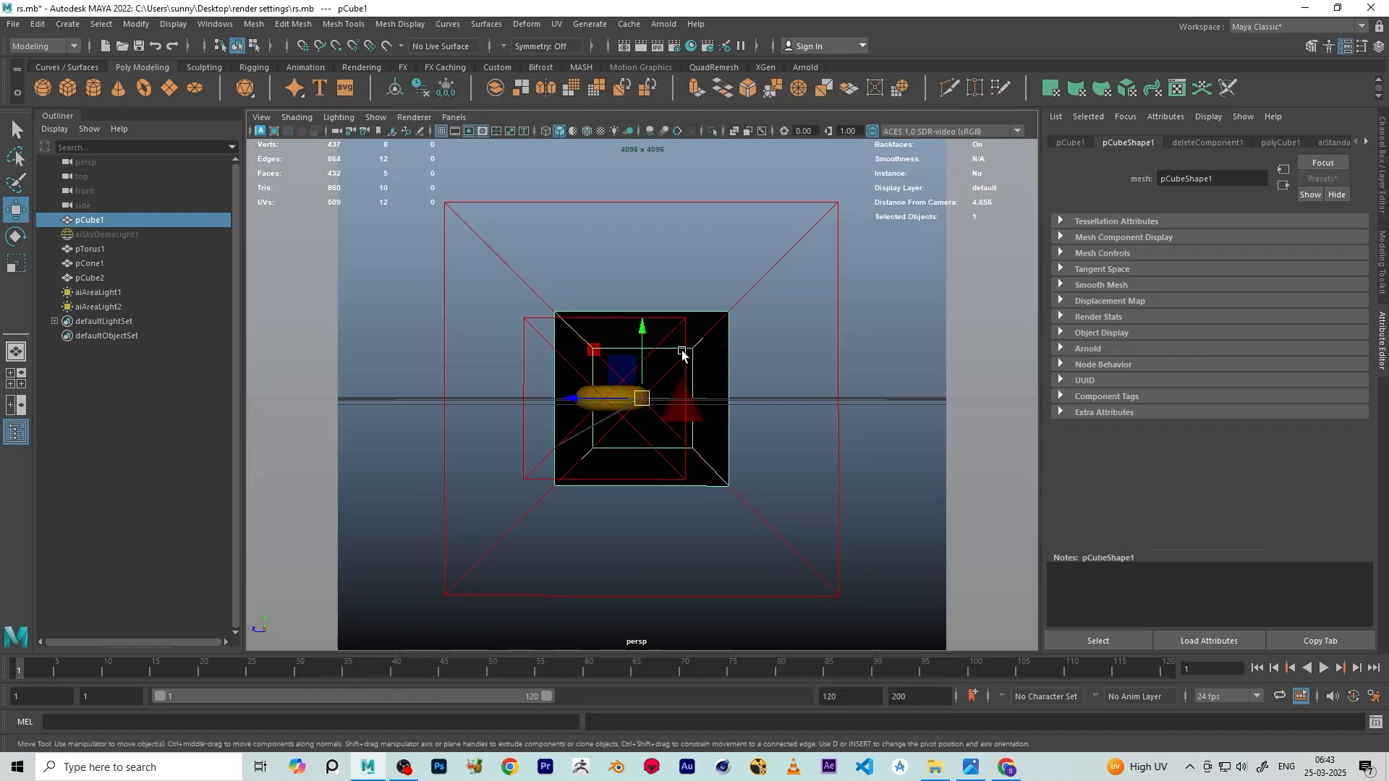
left_click_drag(524, 214, 651, 231, "alt")
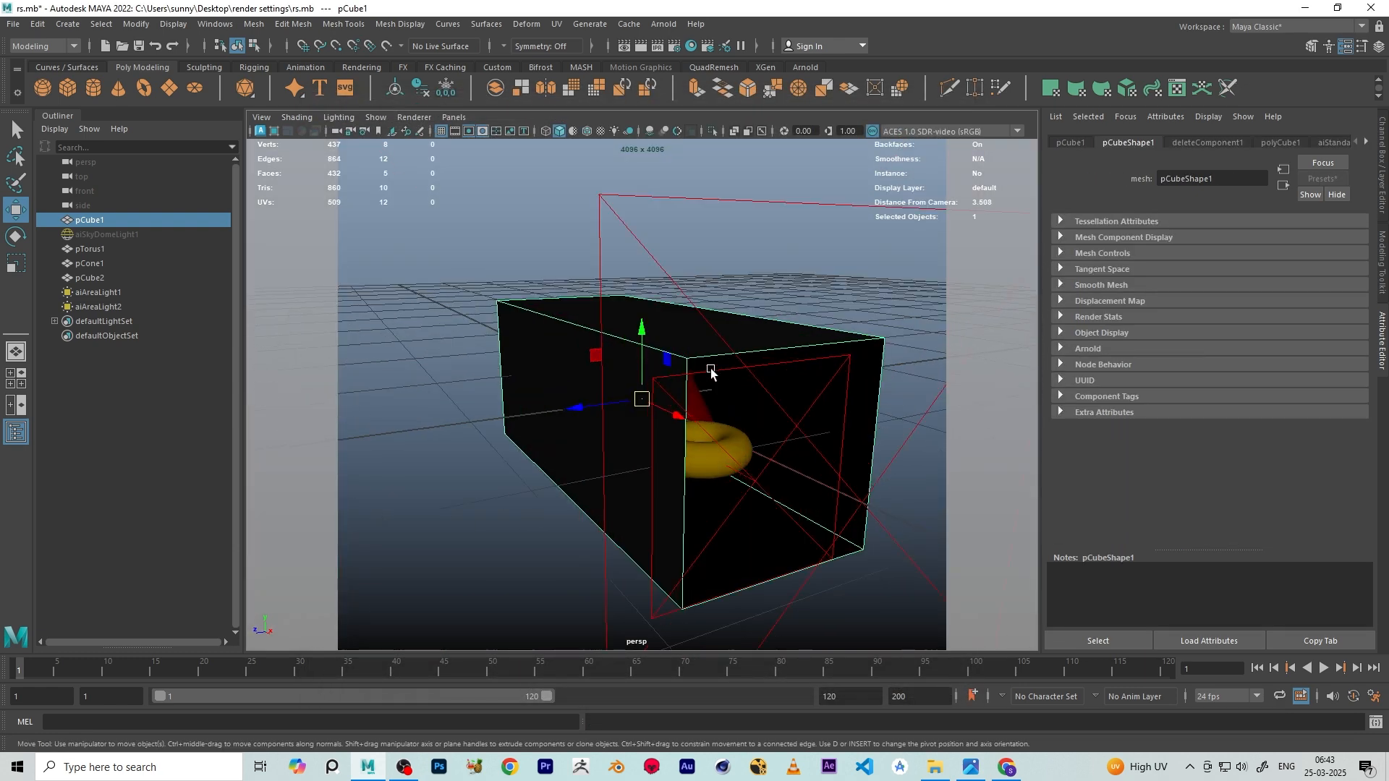
left_click(420, 87)
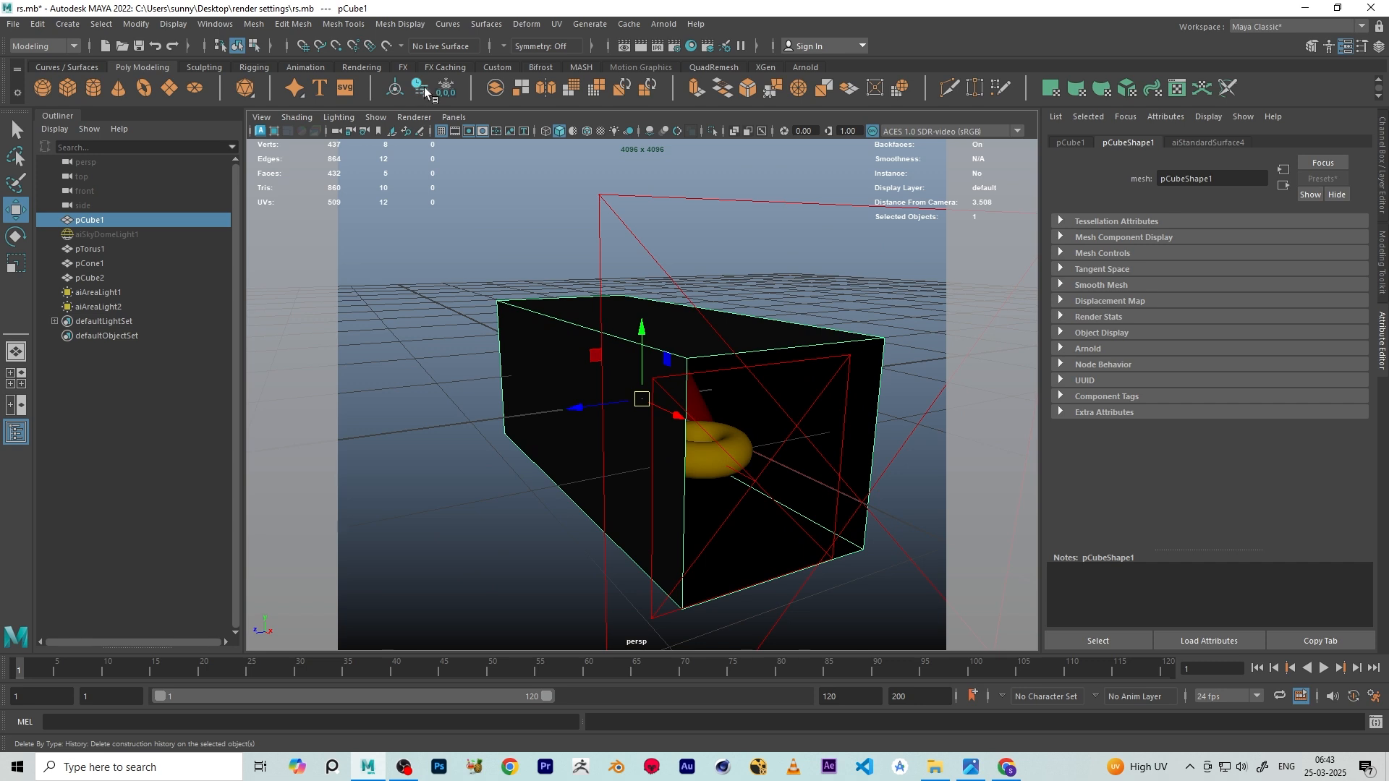
Set the specular roughness of the box's aiStandardSurface4 material to 0
left_click(1192, 143)
left_click(1203, 423)
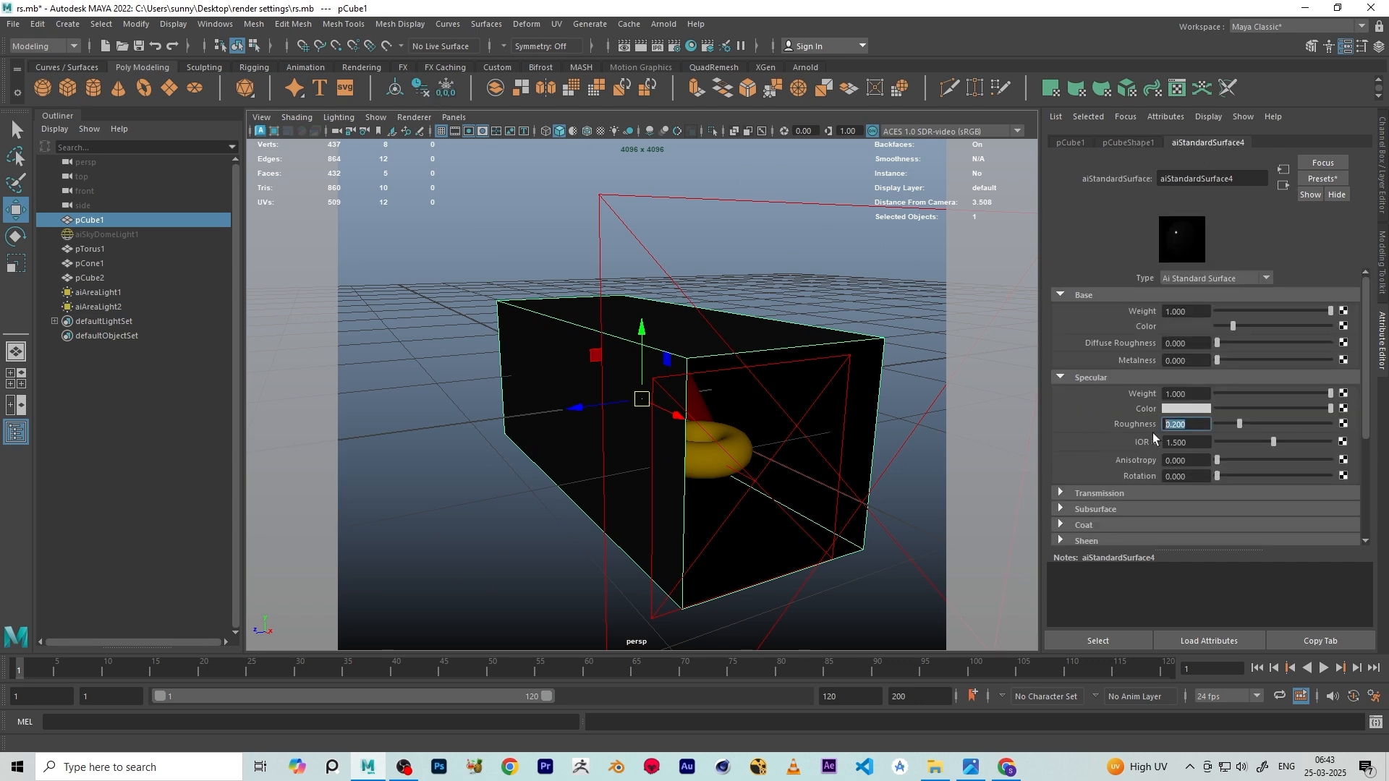
type("0")
key("Return")
Restore the close-up camera view of the objects and start a new Arnold render
left_click(454, 117)
left_click(477, 183)
left_click(663, 23)
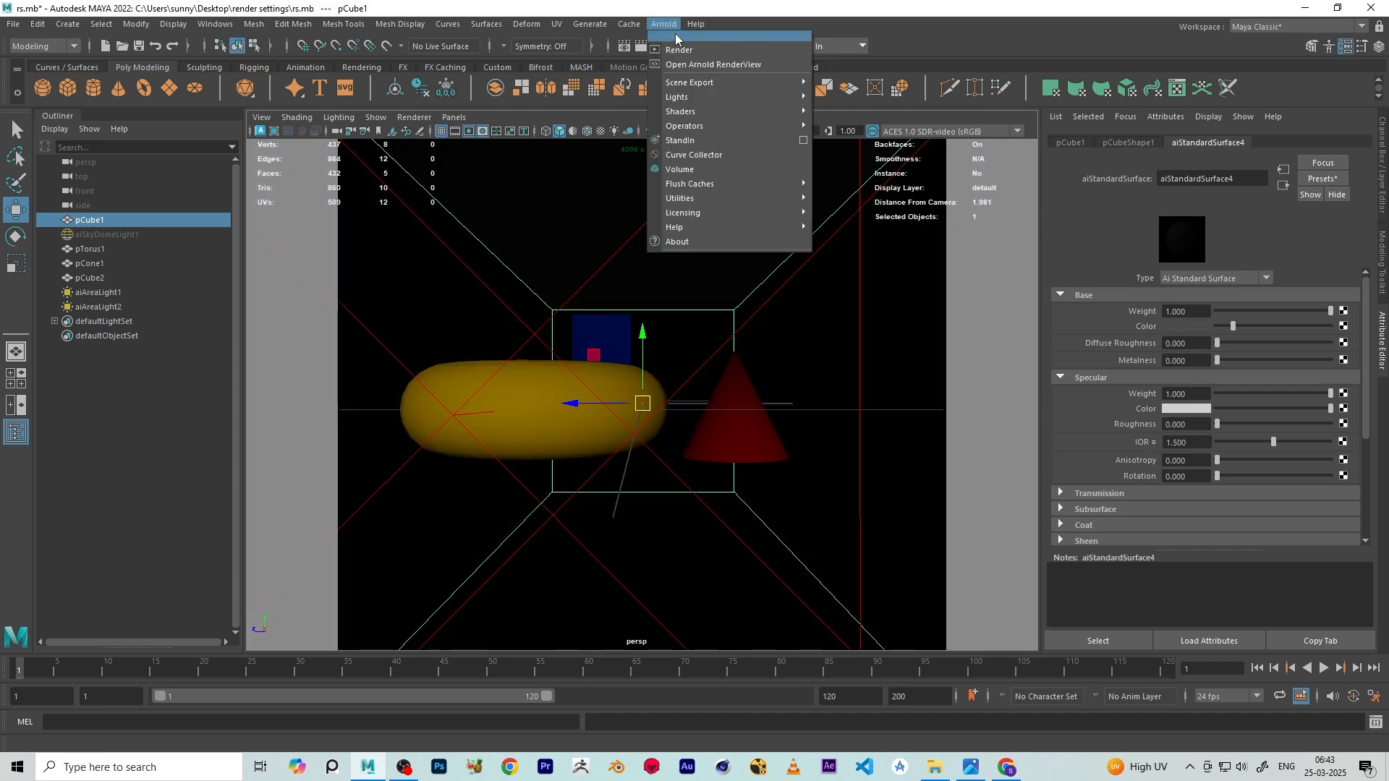
left_click(723, 34)
left_click(679, 37)
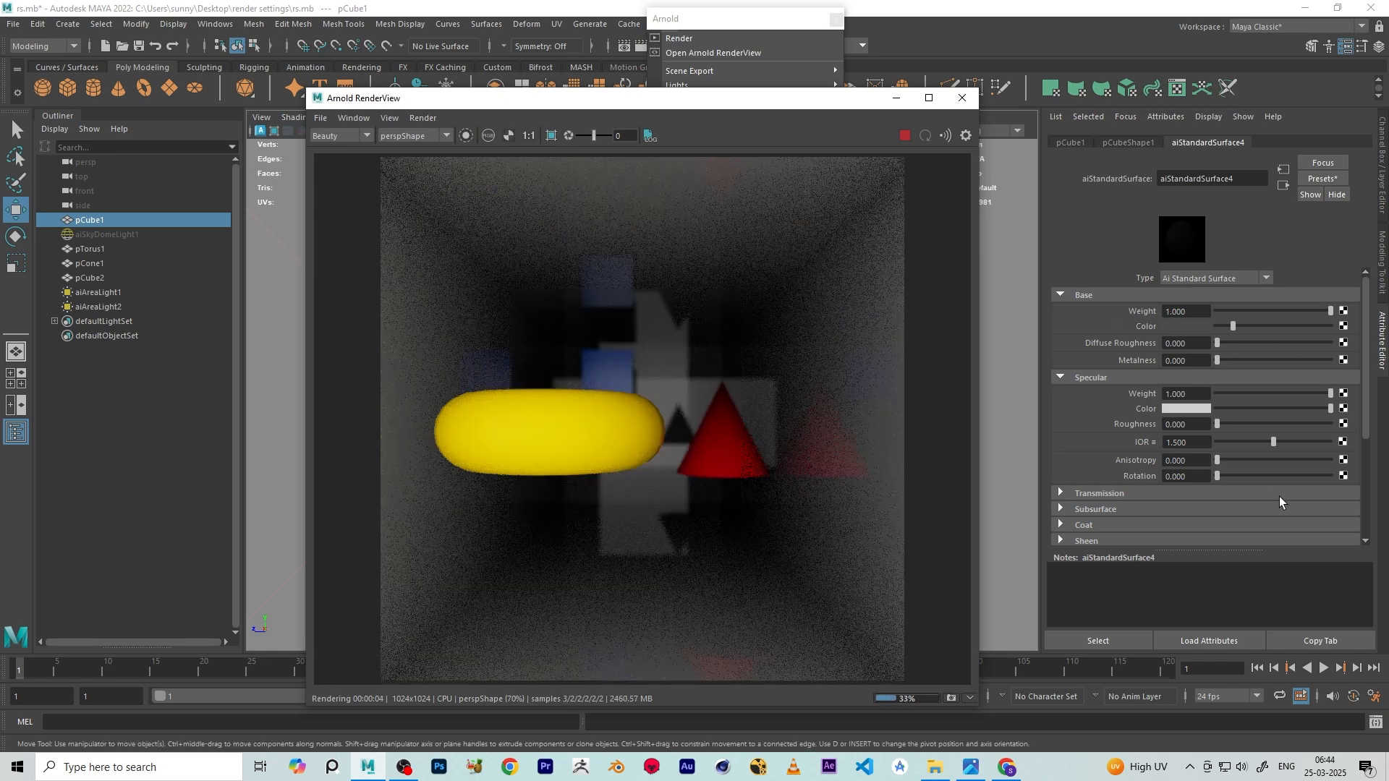
Adjust the box material's specular roughness to 0.323 and examine the wall reflections in the live render
left_click_drag(1230, 421, 1306, 428)
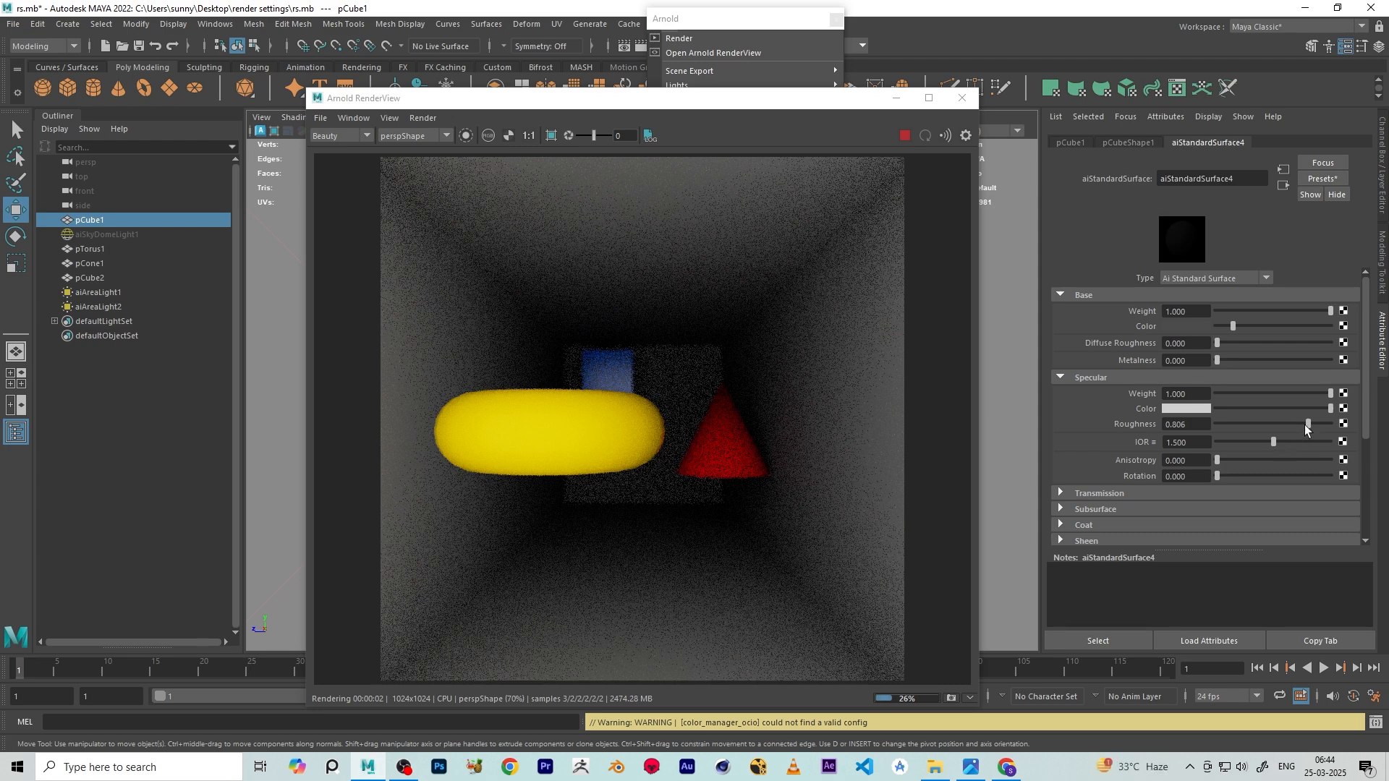
left_click_drag(1304, 424, 1260, 425)
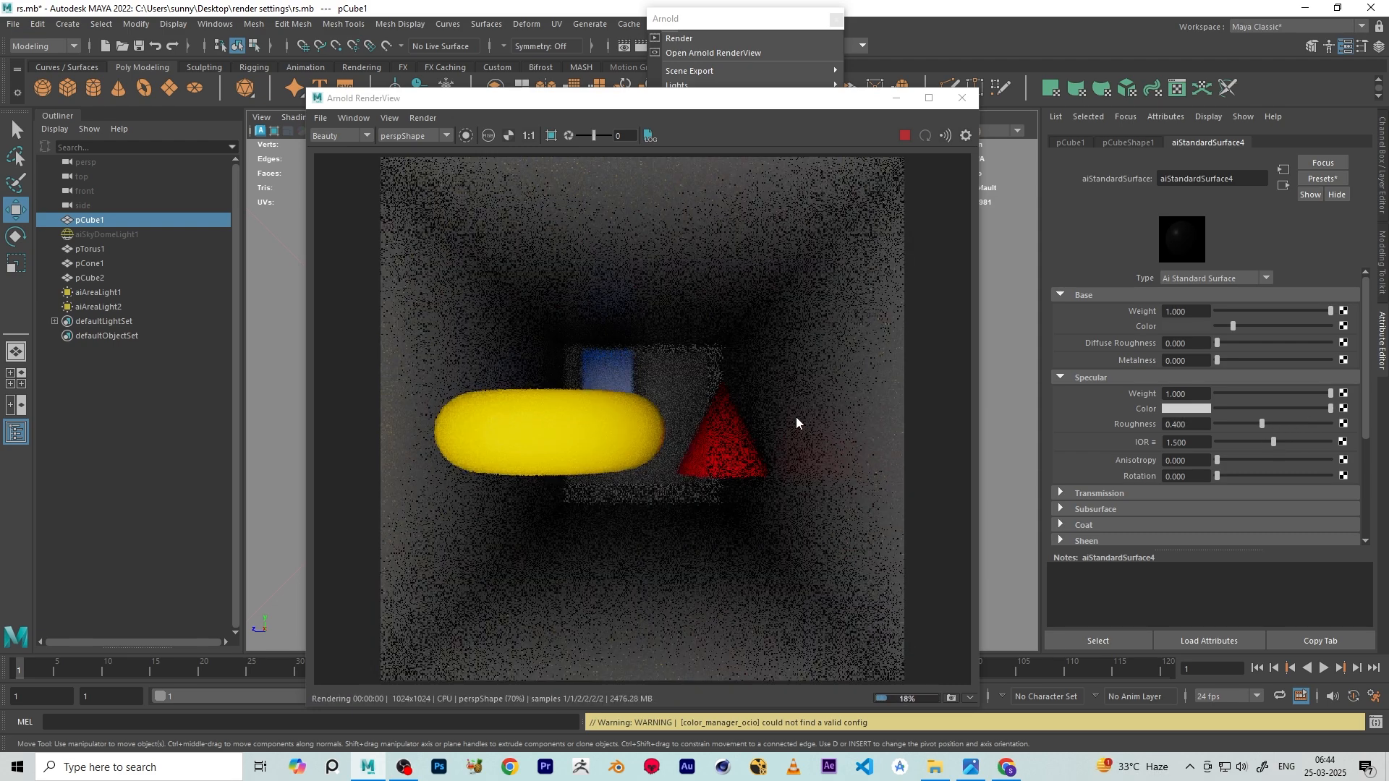
left_click_drag(1262, 424, 1252, 424)
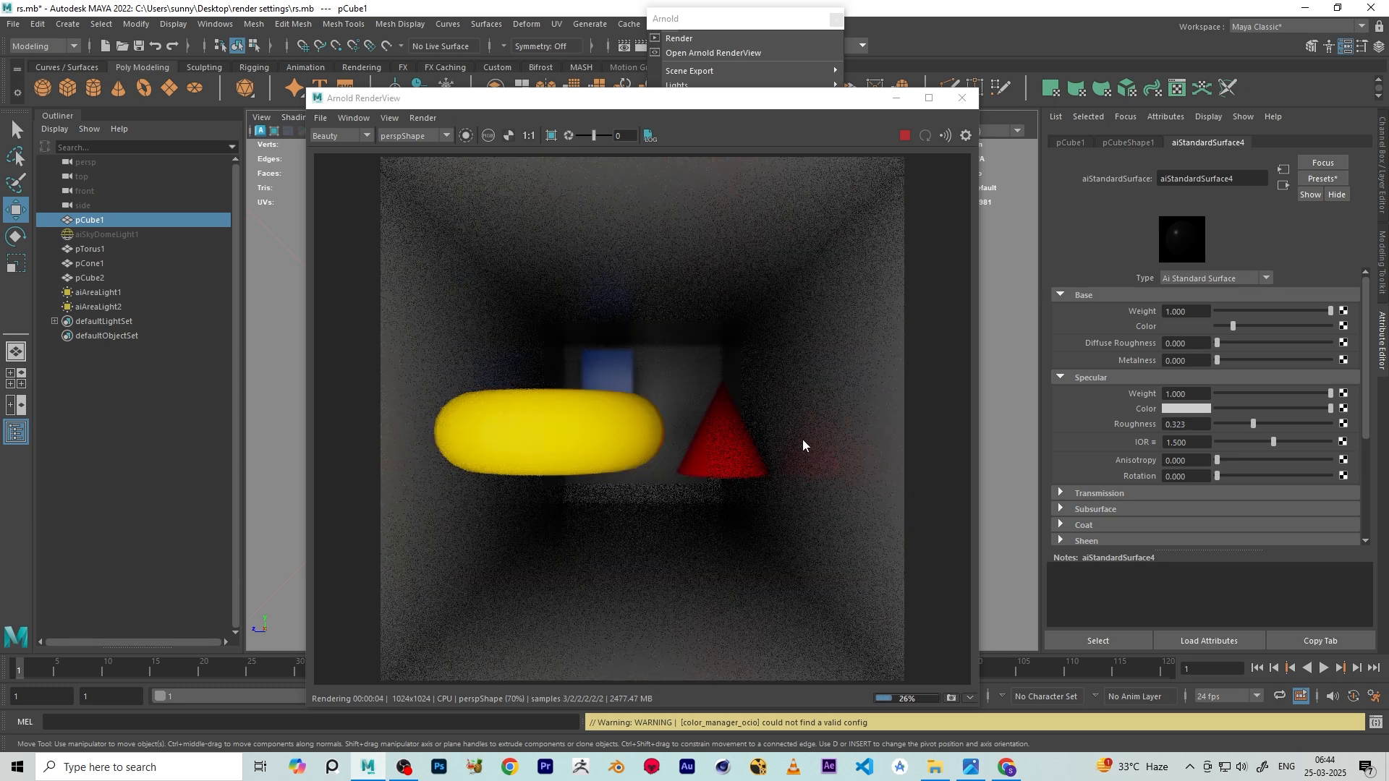
scroll(519, 470, "down", 2)
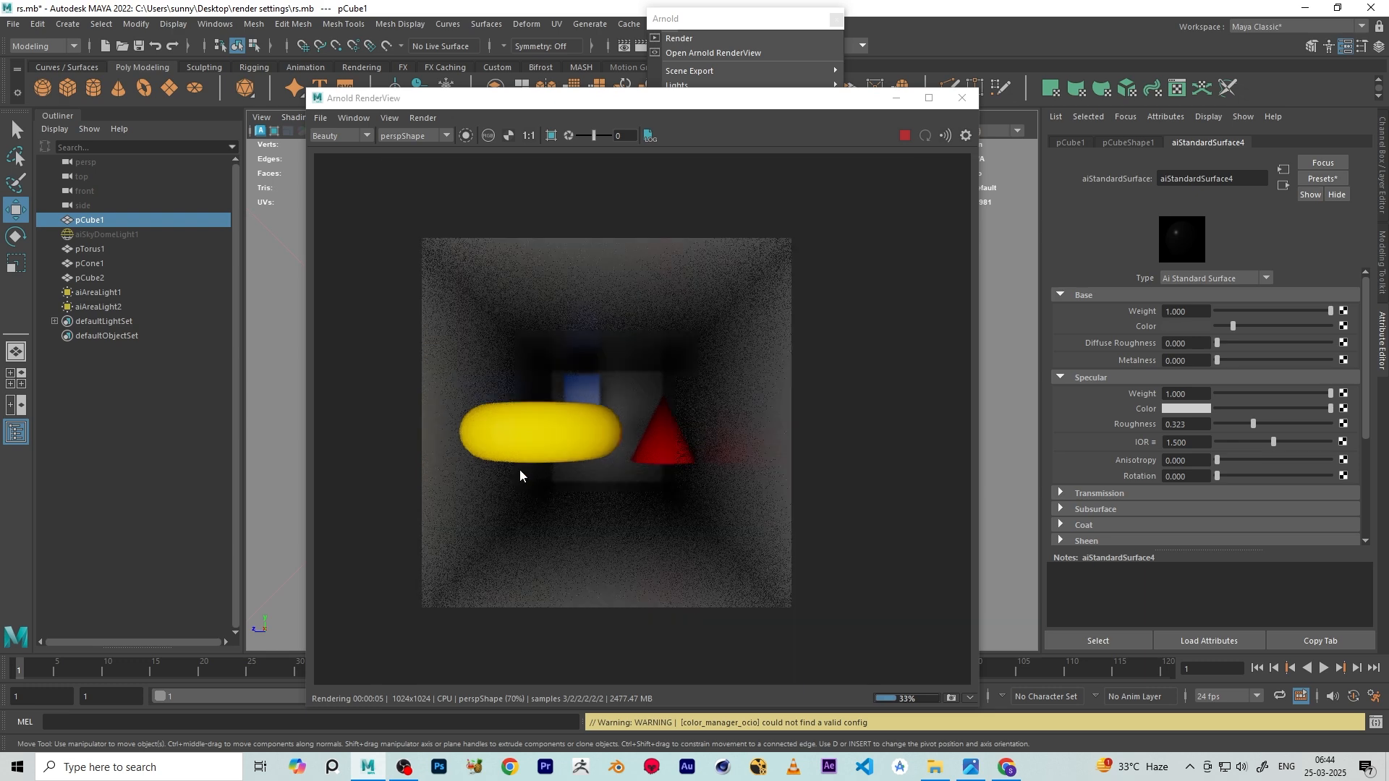
scroll(589, 489, "down", 2)
scroll(533, 535, "up", 2)
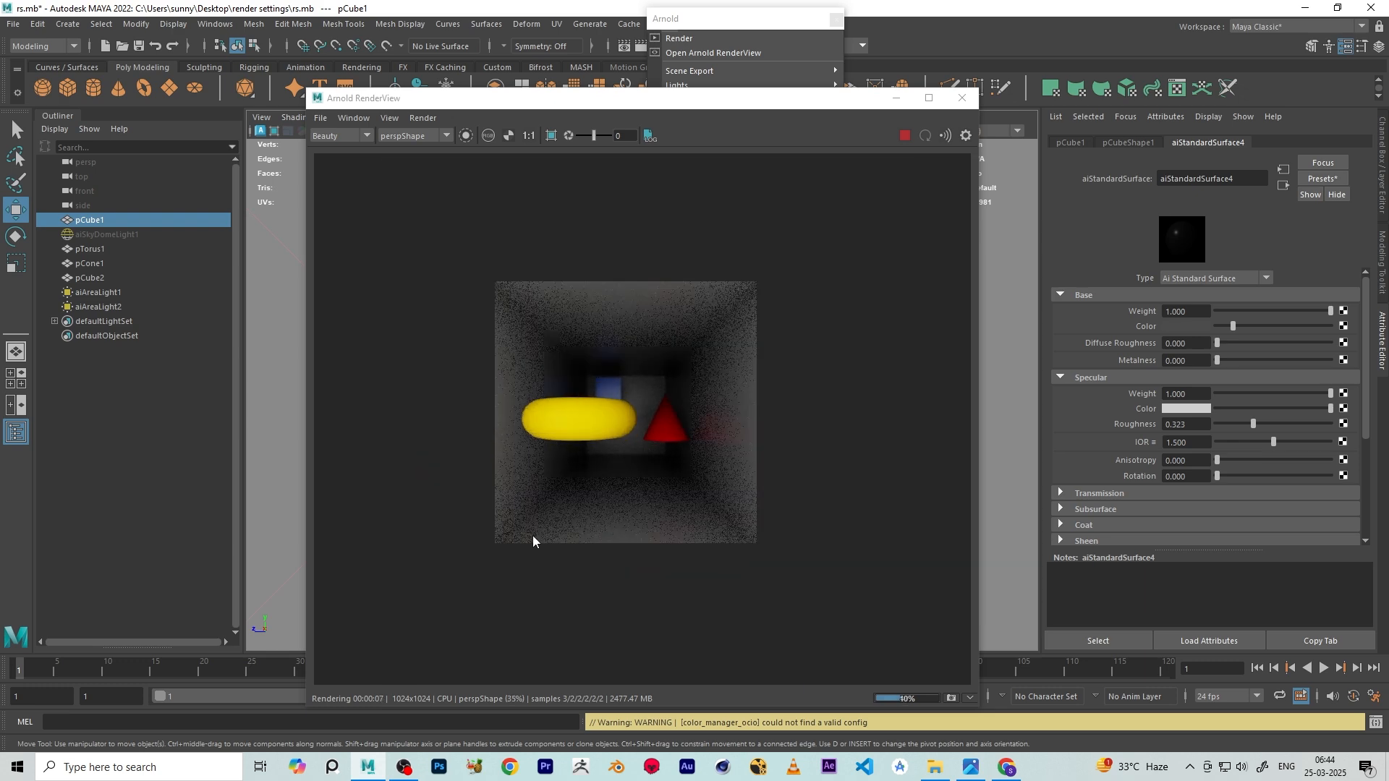
scroll(554, 513, "down", 2)
scroll(605, 444, "up", 2)
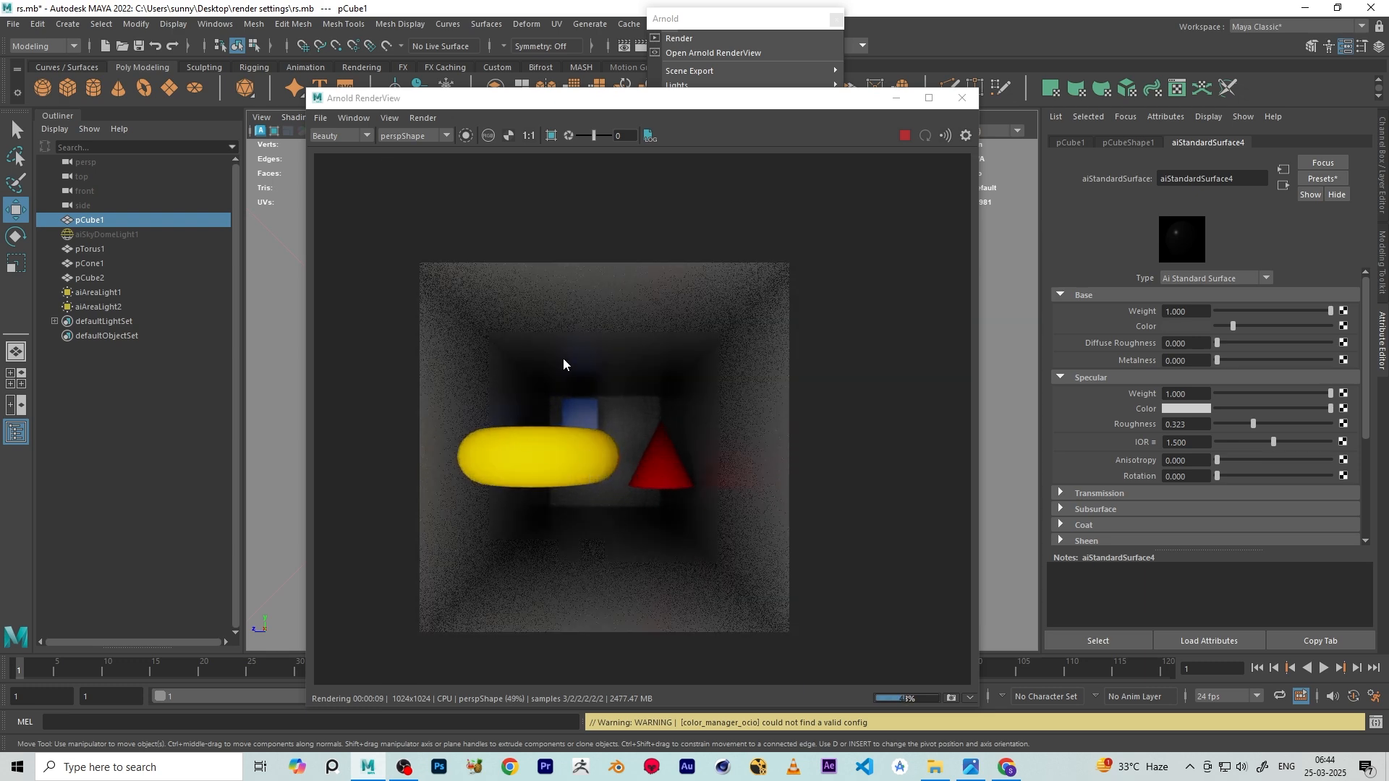
scroll(565, 365, "down", 1)
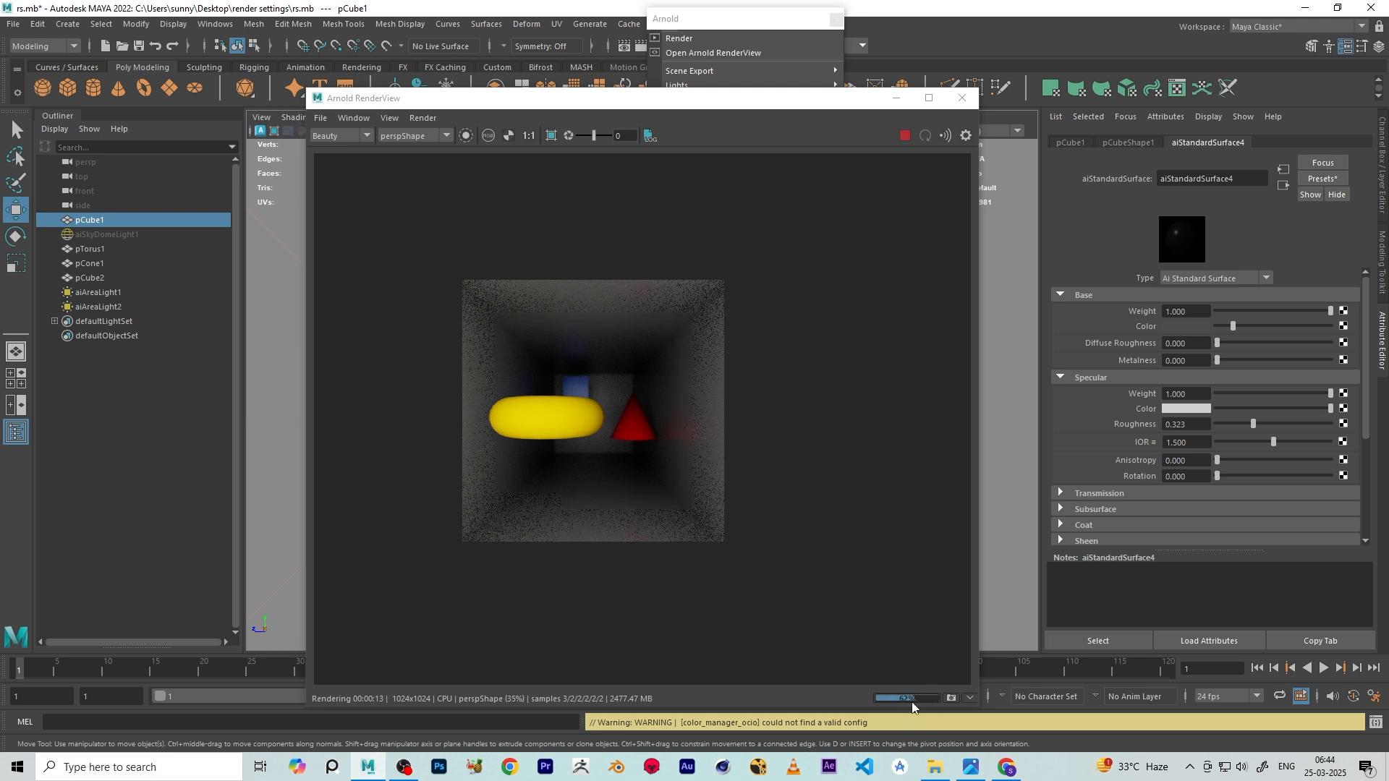
Stop the live render, set its test resolution to 100%, and restart it
left_click(905, 136)
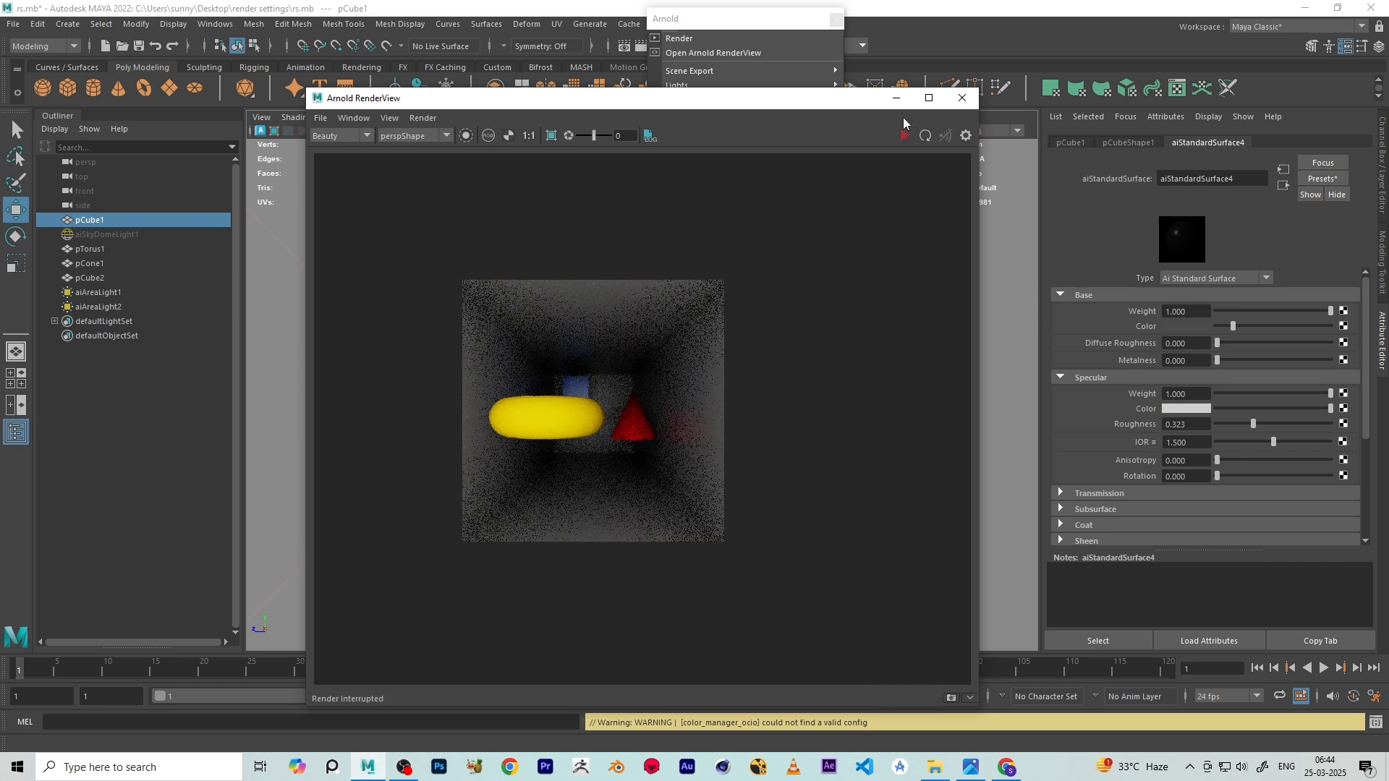
left_click(905, 137)
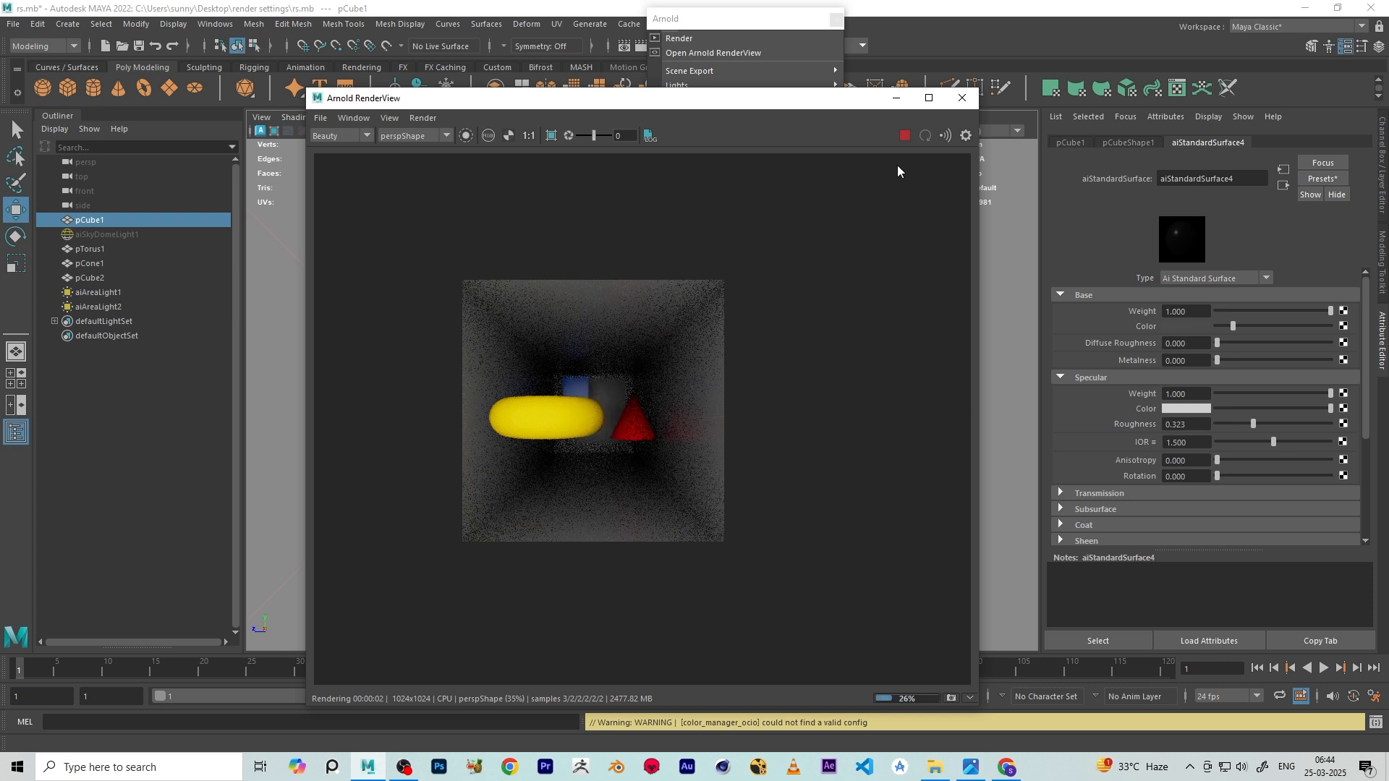
left_click(905, 136)
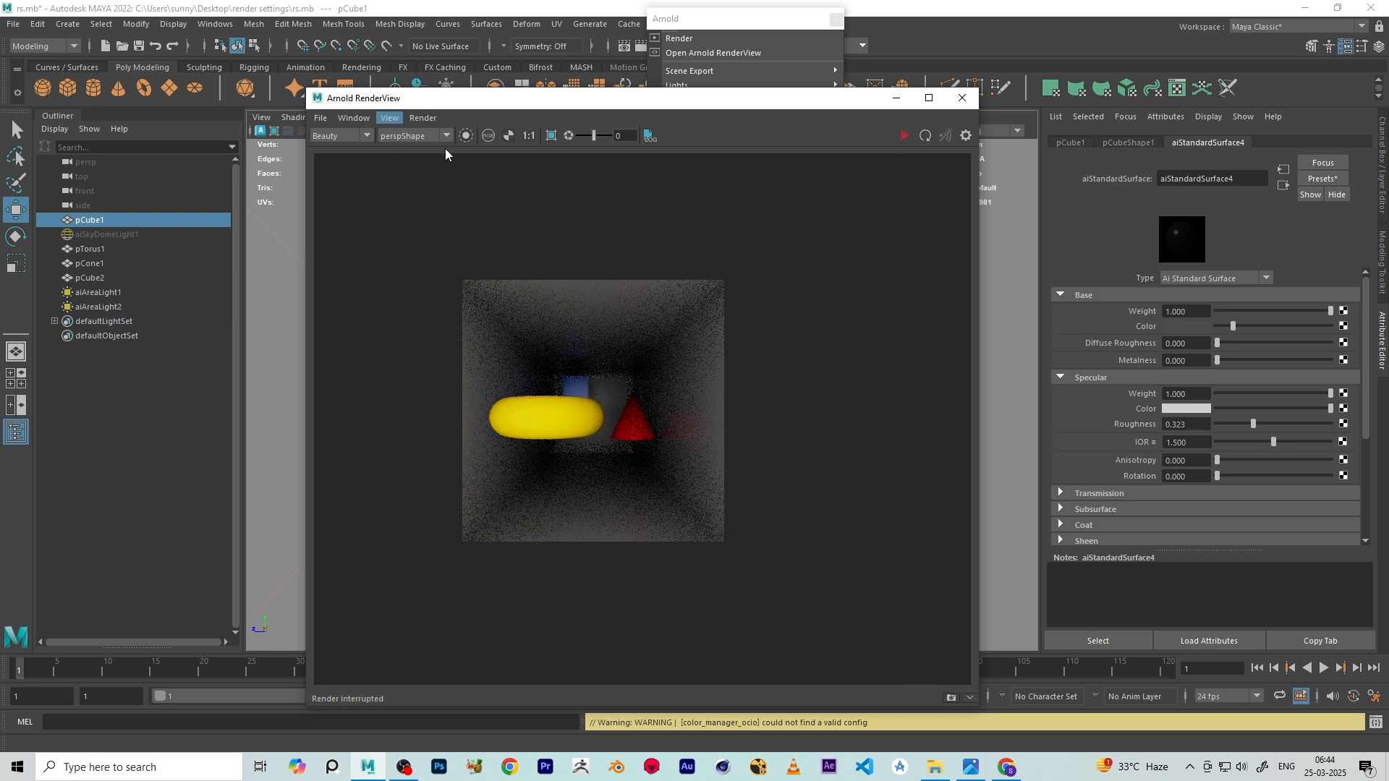
left_click(390, 118)
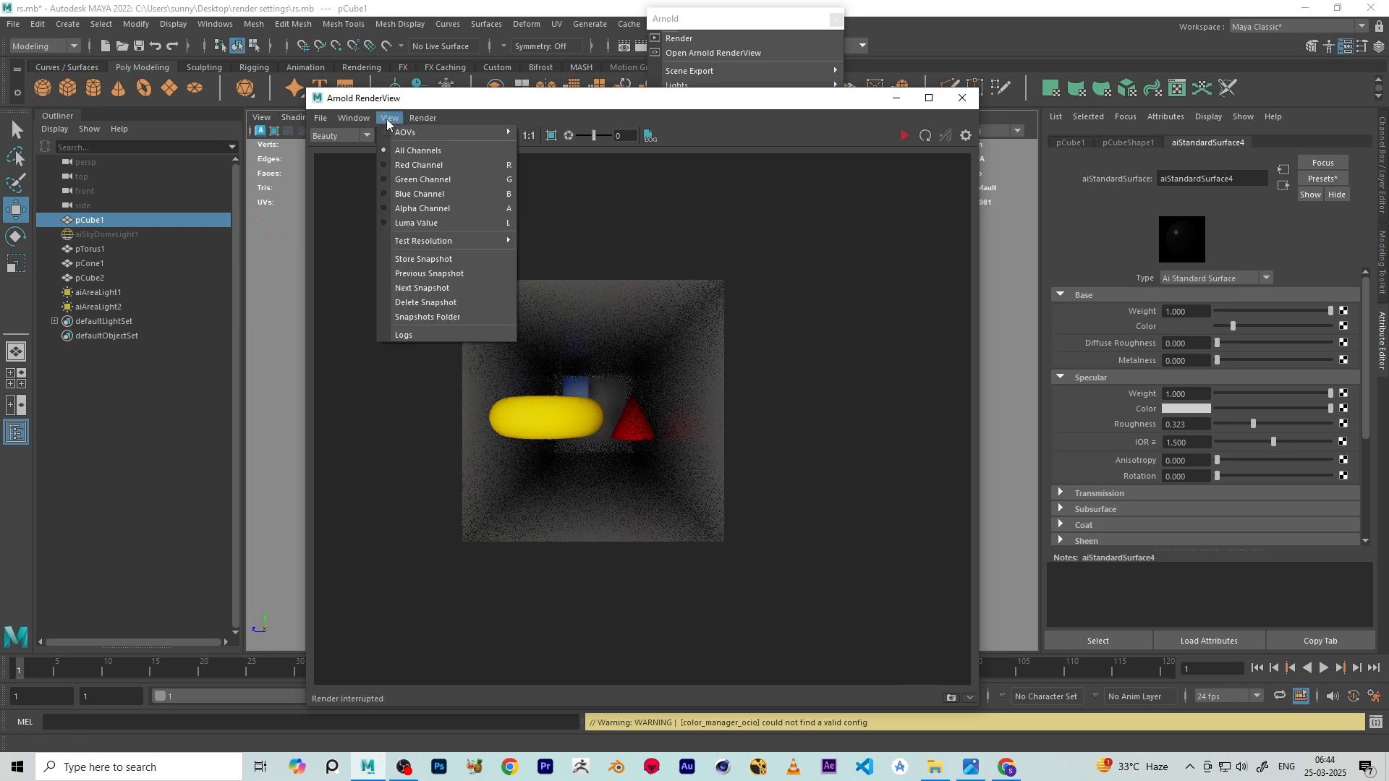
mouse_move(436, 245)
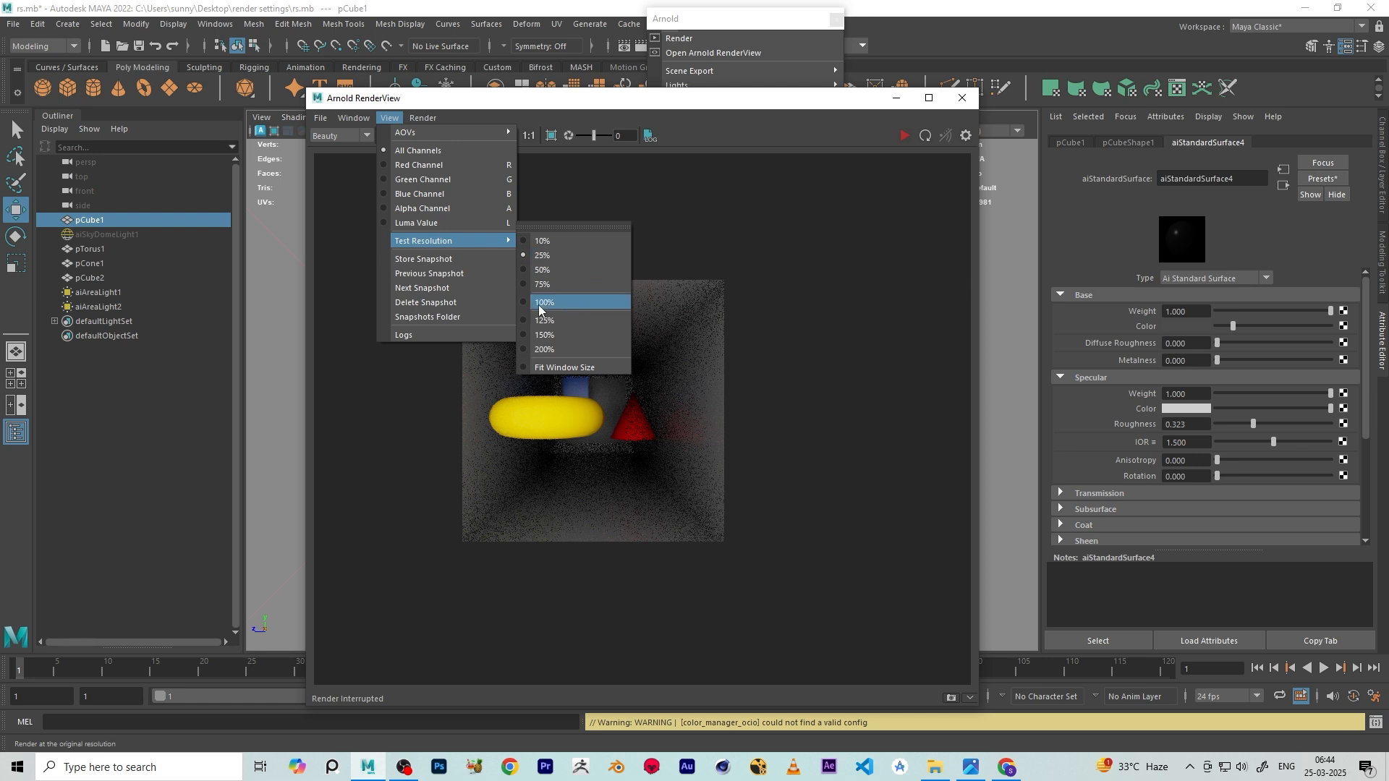
left_click(572, 304)
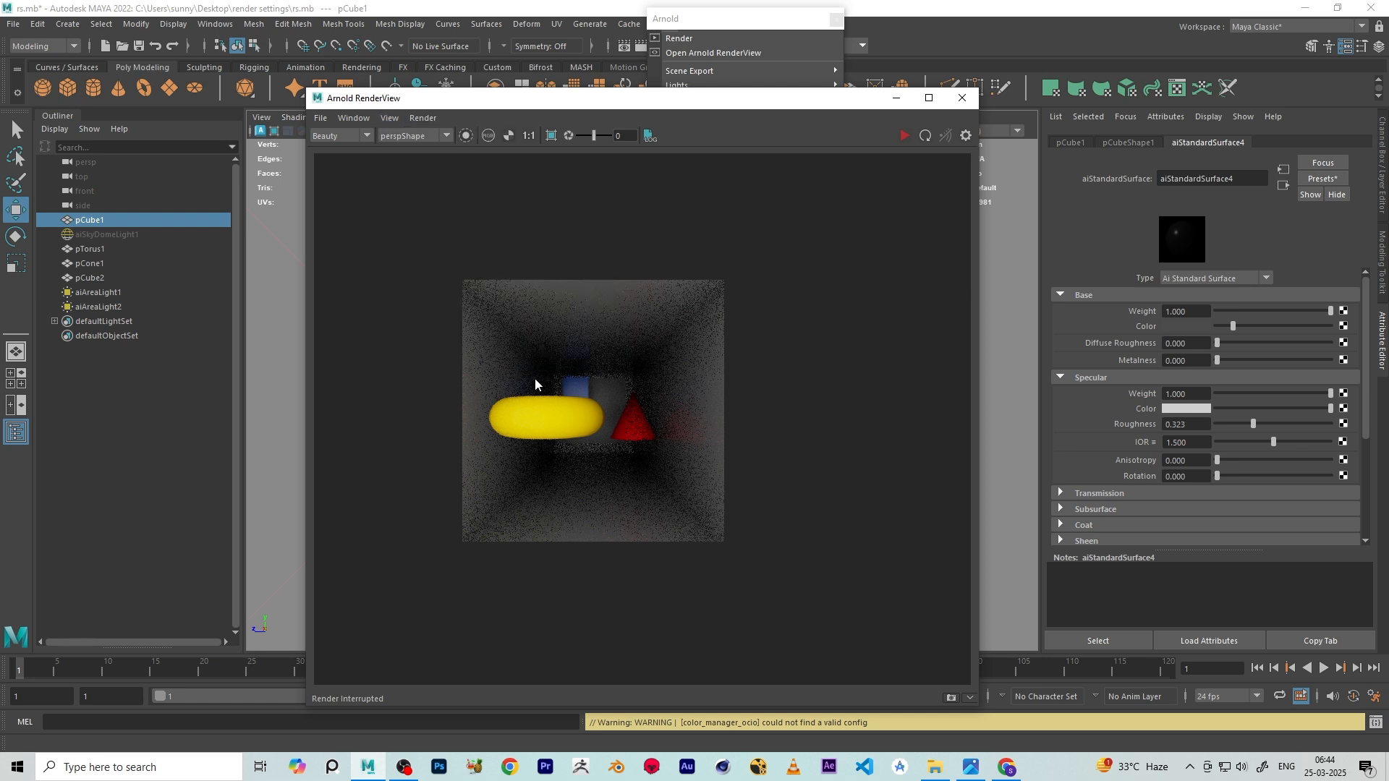
left_click(905, 136)
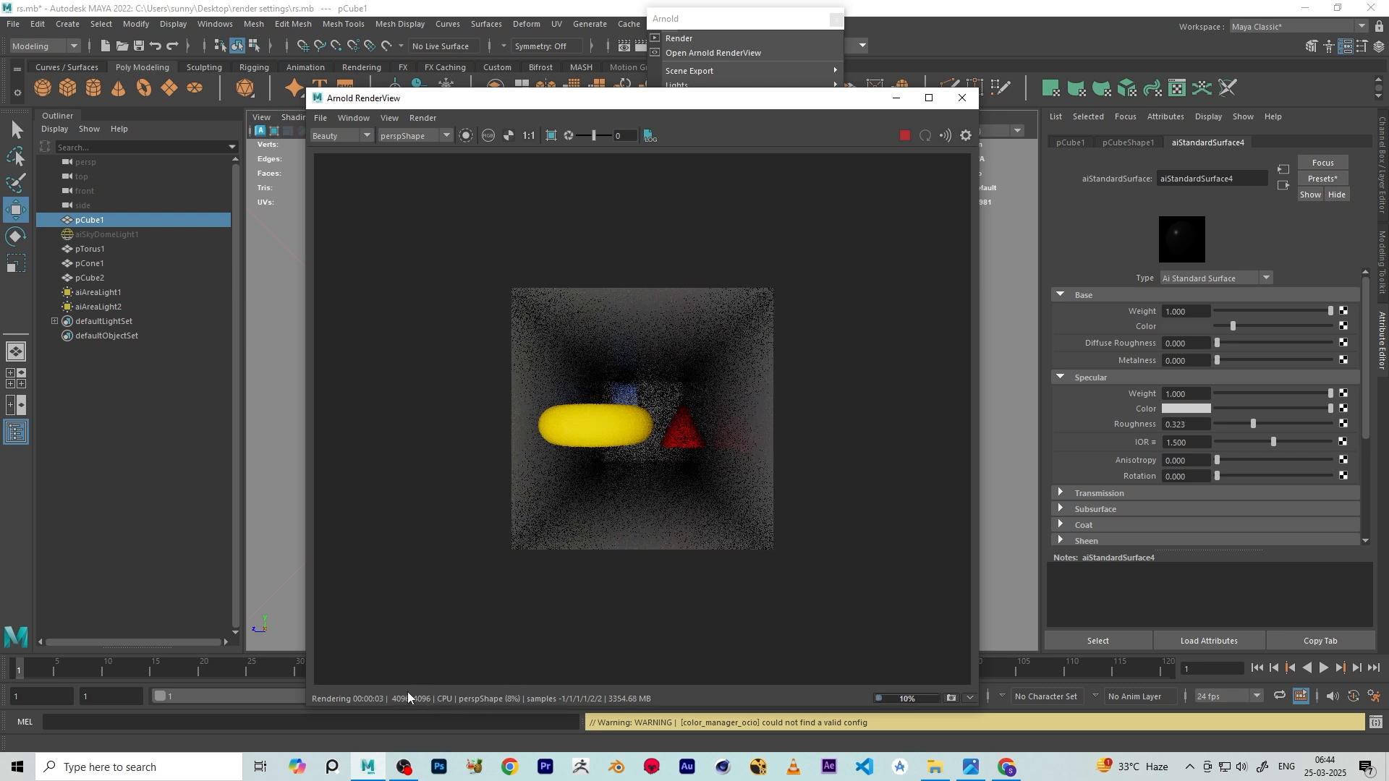
Update the full scene in the Arnold render to rebuild it at full resolution
left_click(420, 118)
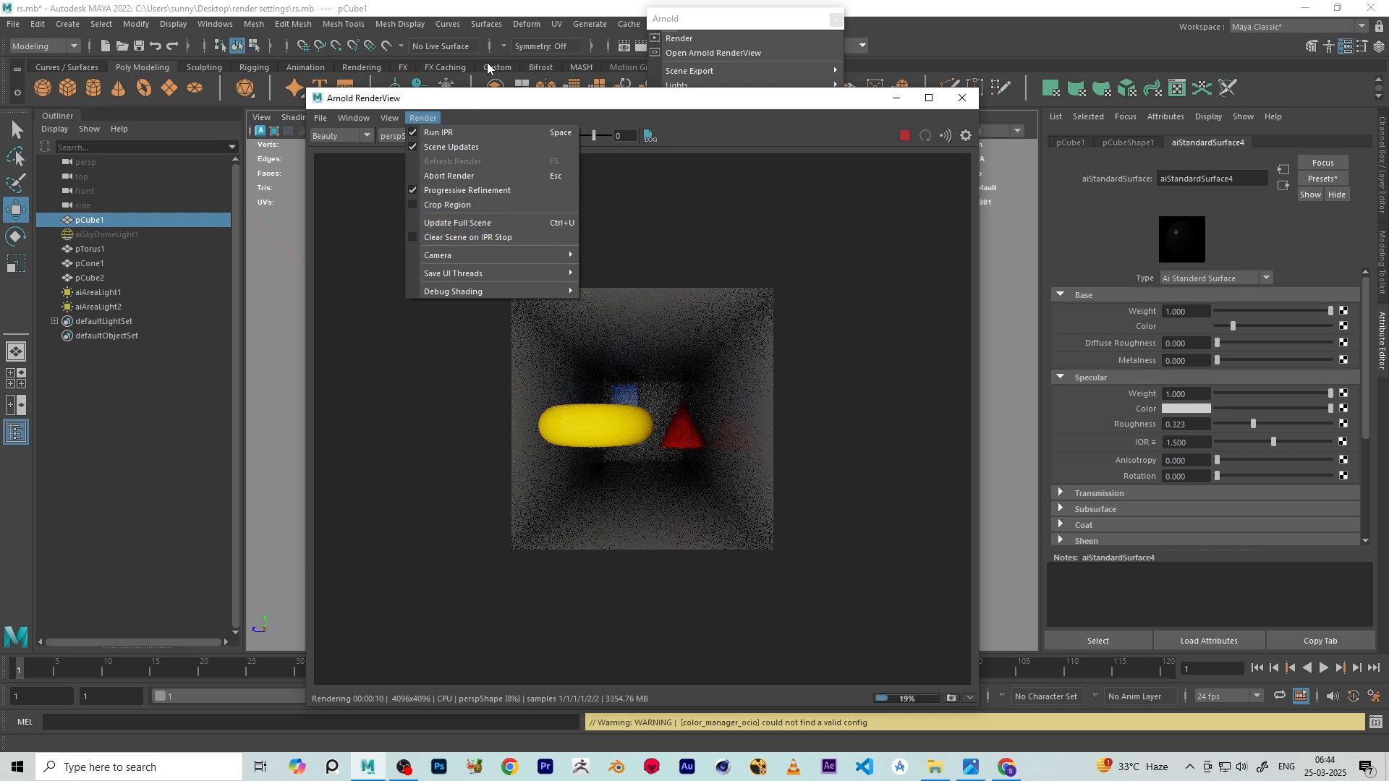
left_click(474, 105)
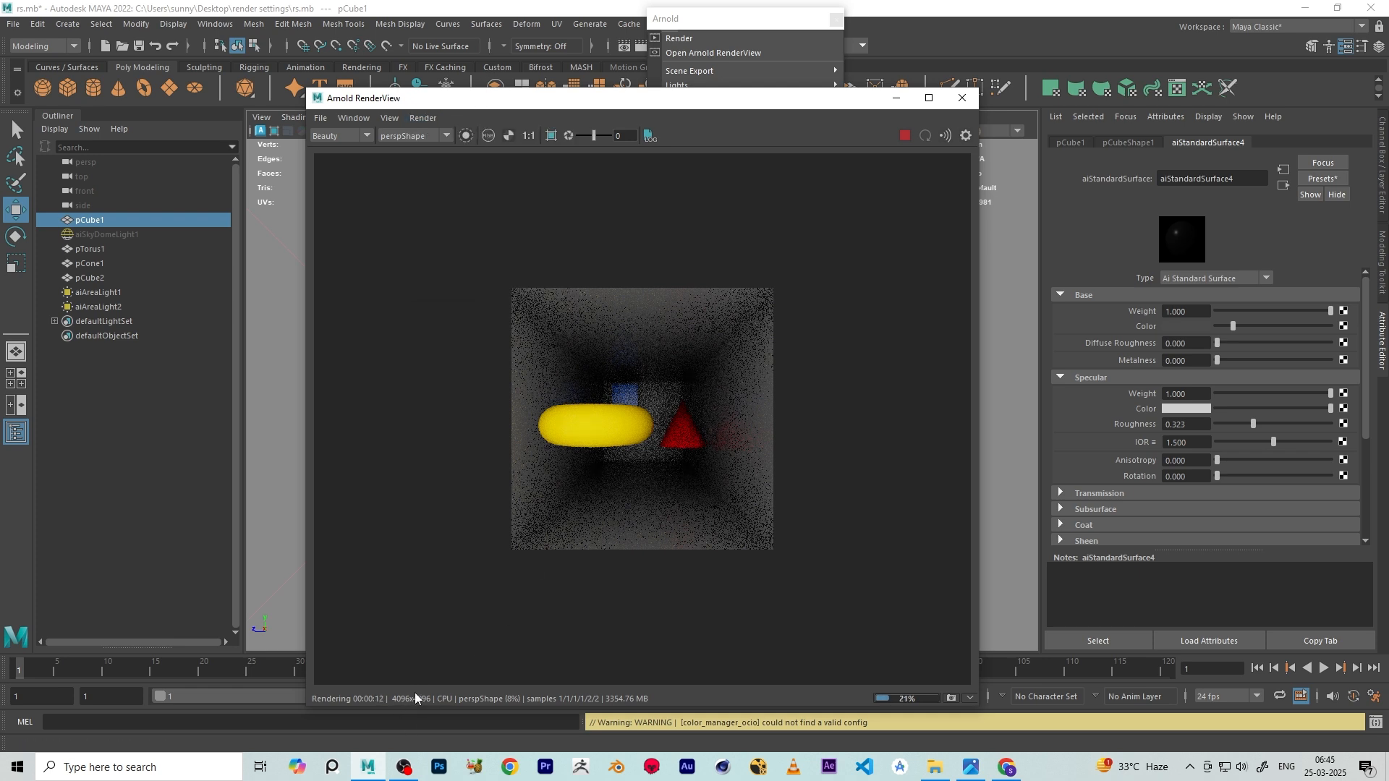
left_click(422, 118)
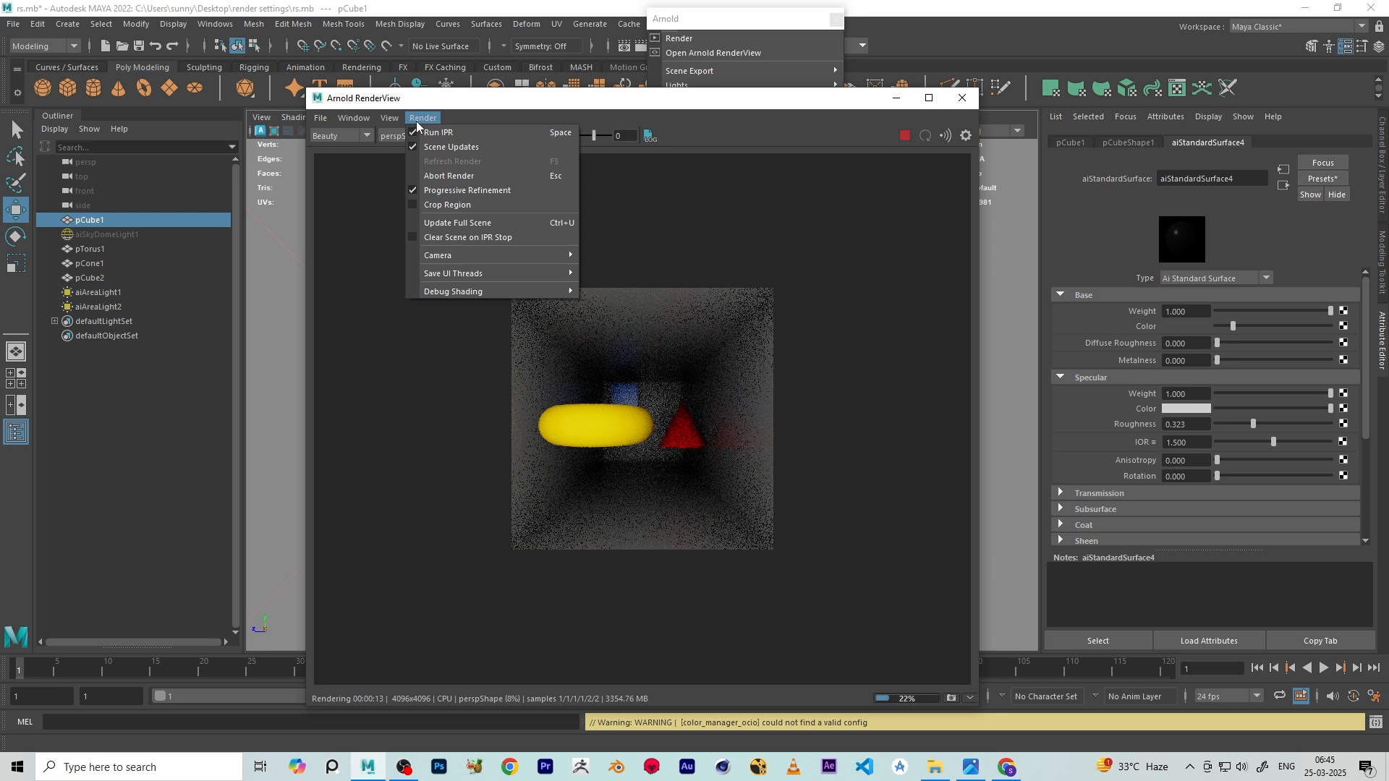
left_click(455, 223)
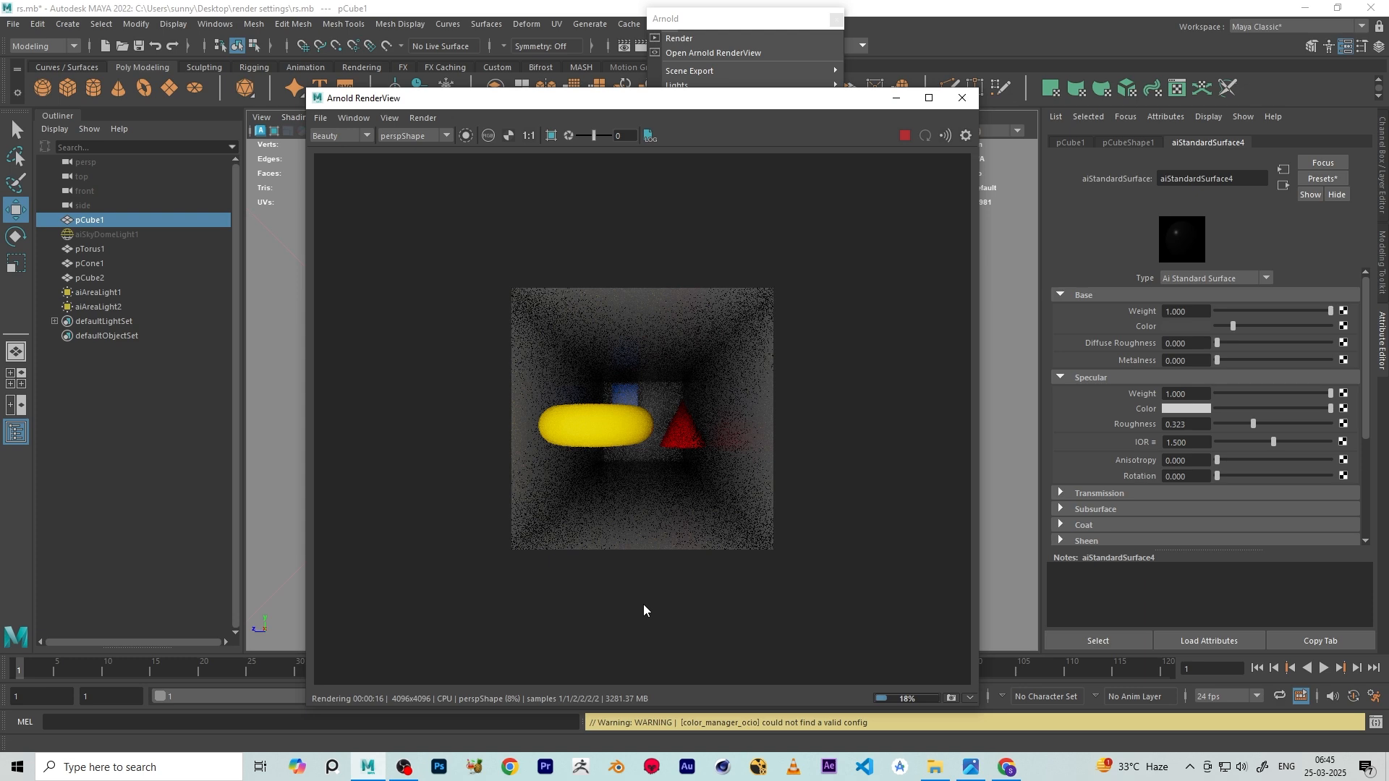
Add a Denoiser Noice imager to the post-processing settings of the full-resolution render
scroll(726, 371, "up", 2)
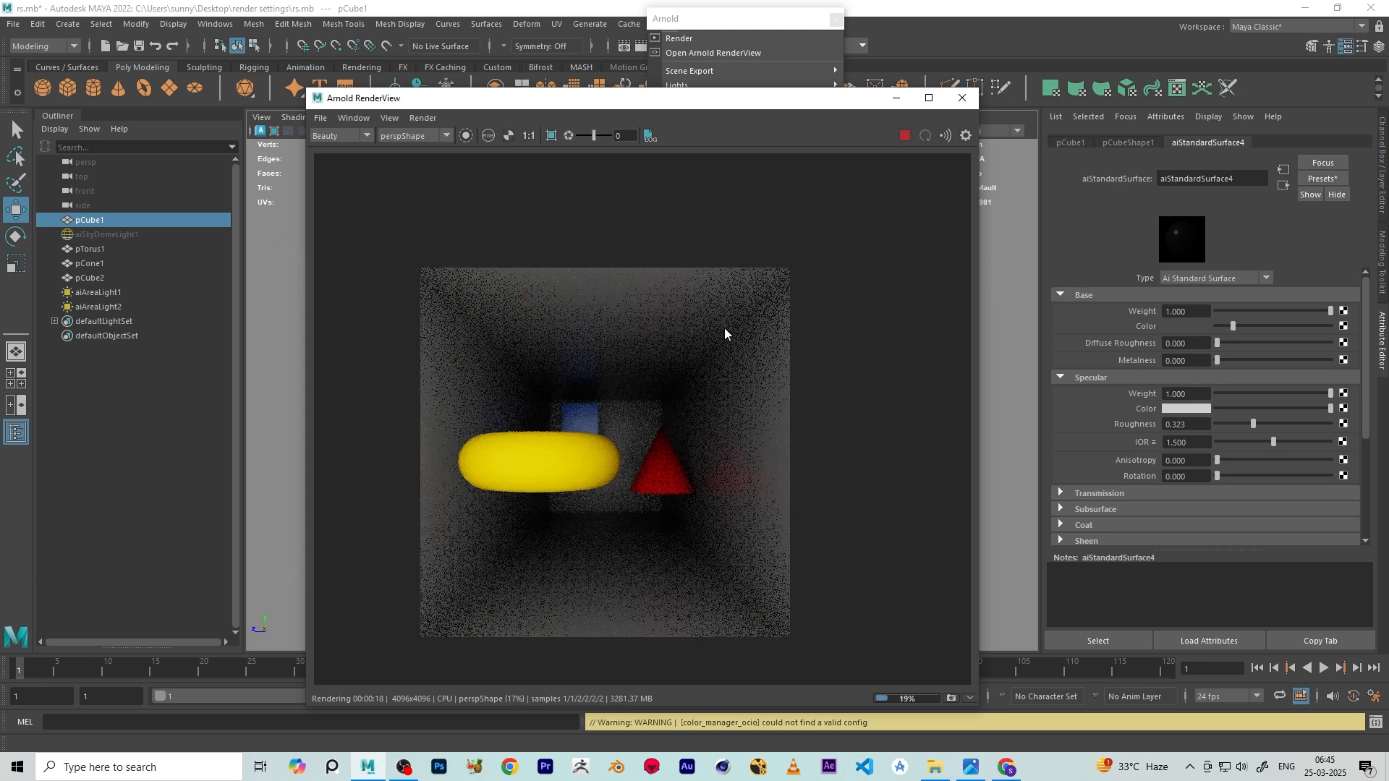
scroll(725, 329, "up", 2)
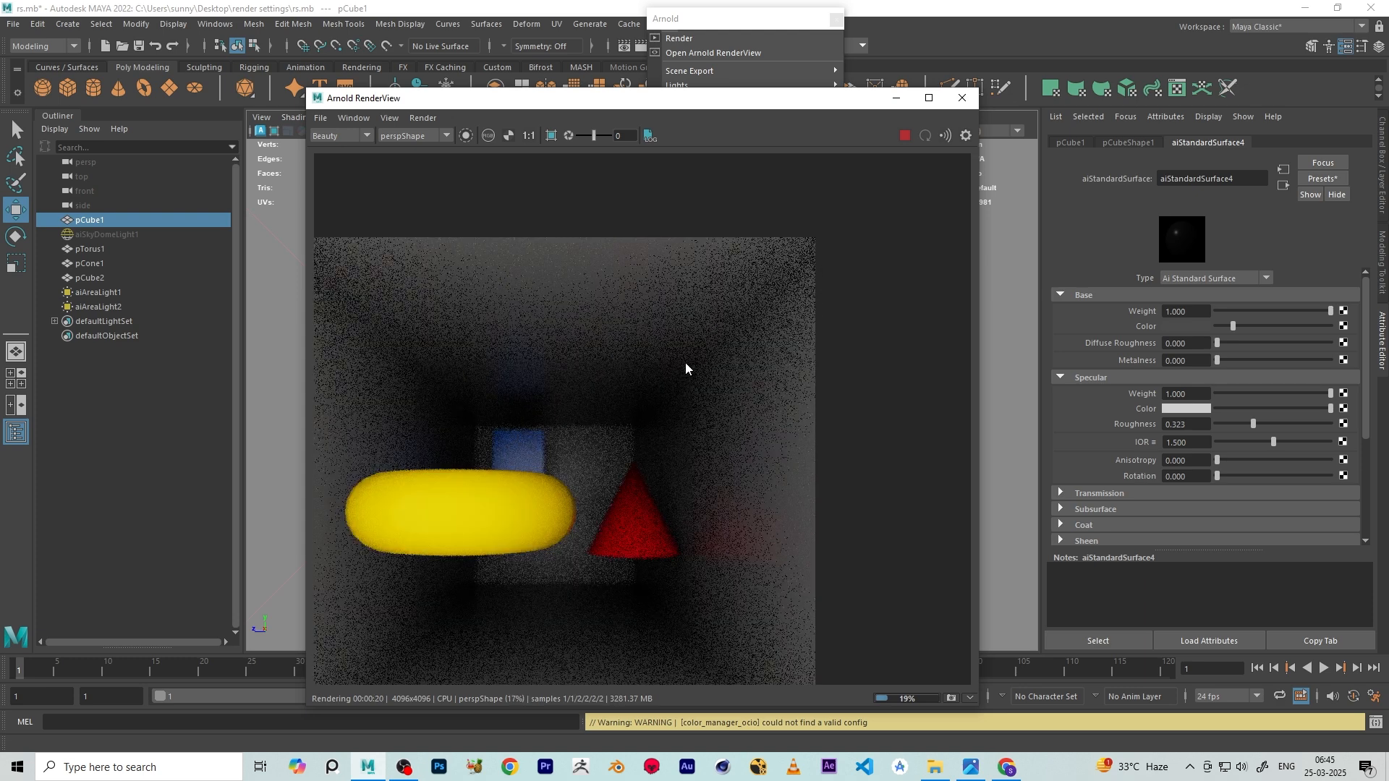
scroll(679, 383, "down", 5)
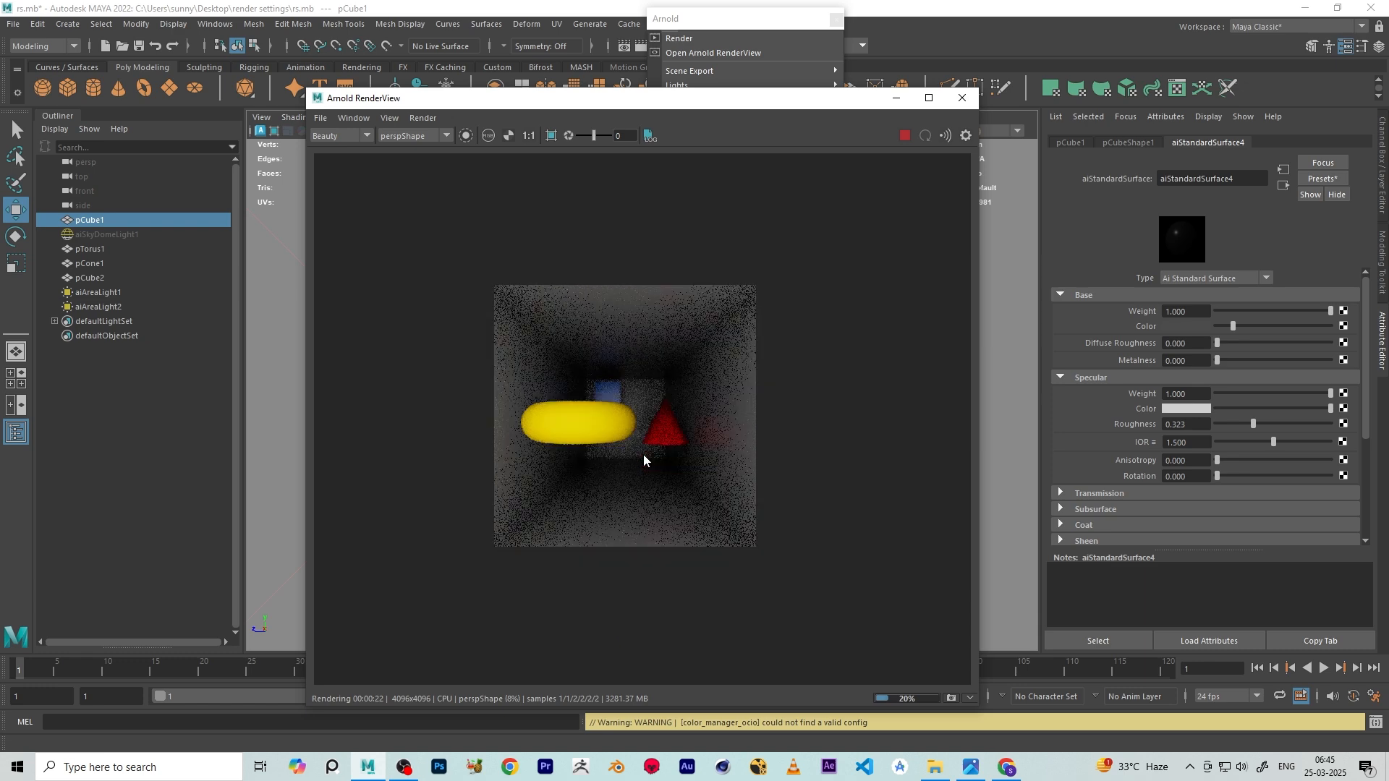
left_click(964, 136)
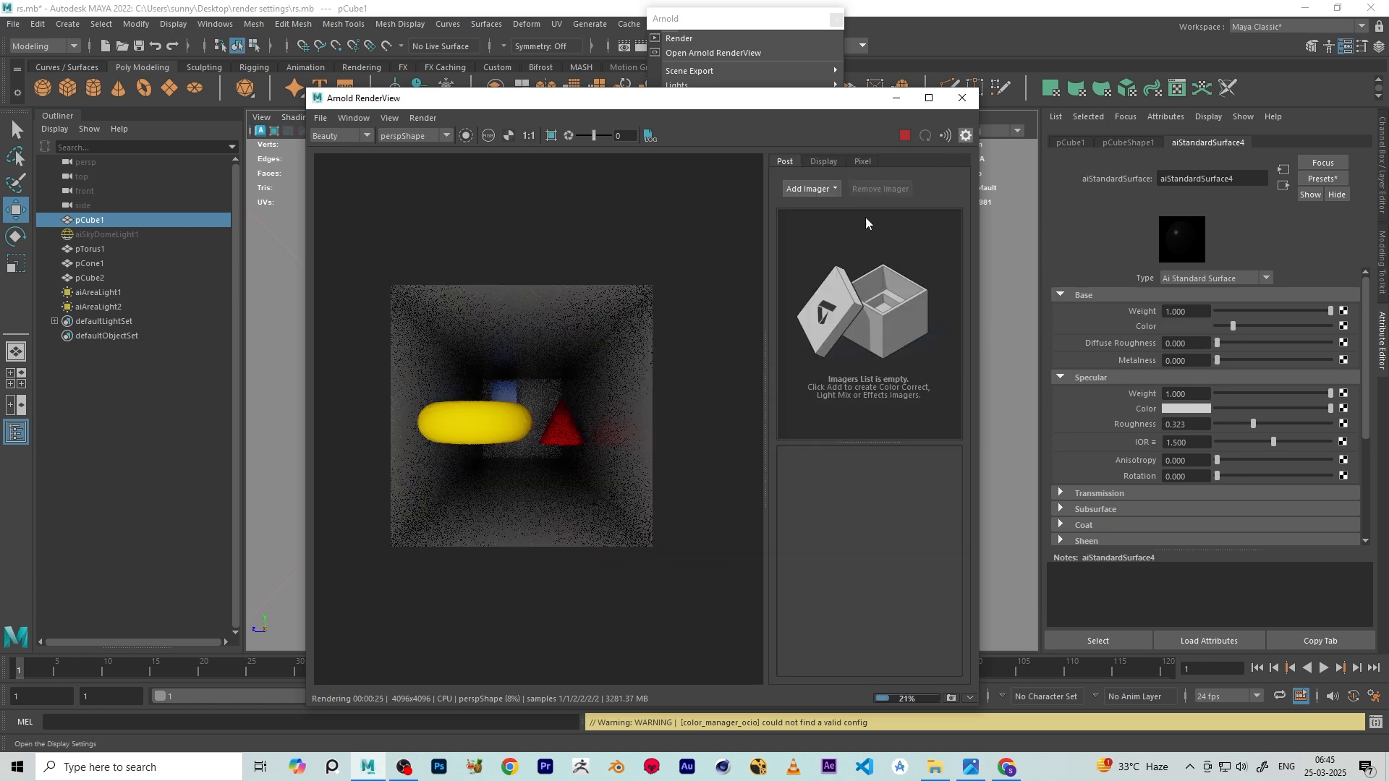
left_click(811, 190)
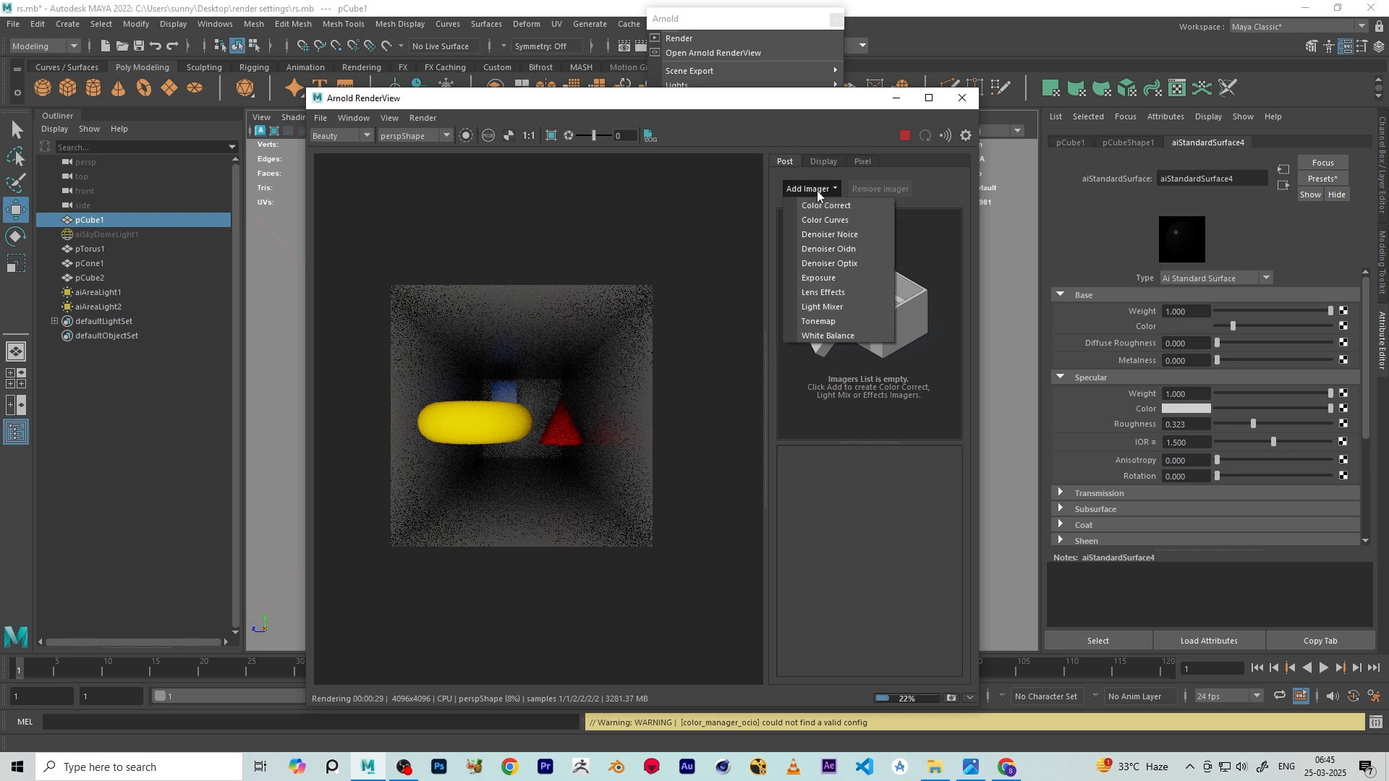
left_click(848, 236)
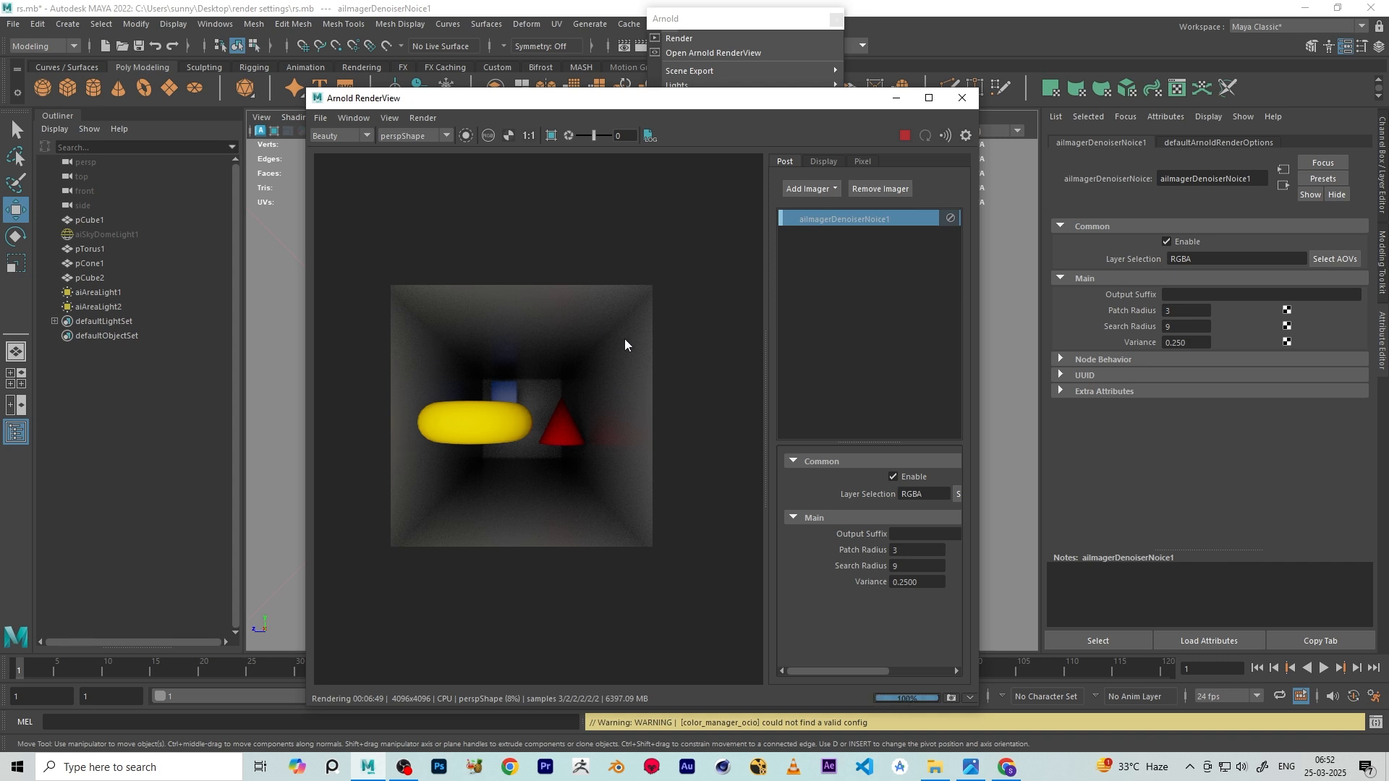
Examine the denoised full-resolution render up close around the box walls and cone, and look over the image-saving options
scroll(632, 323, "up", 2)
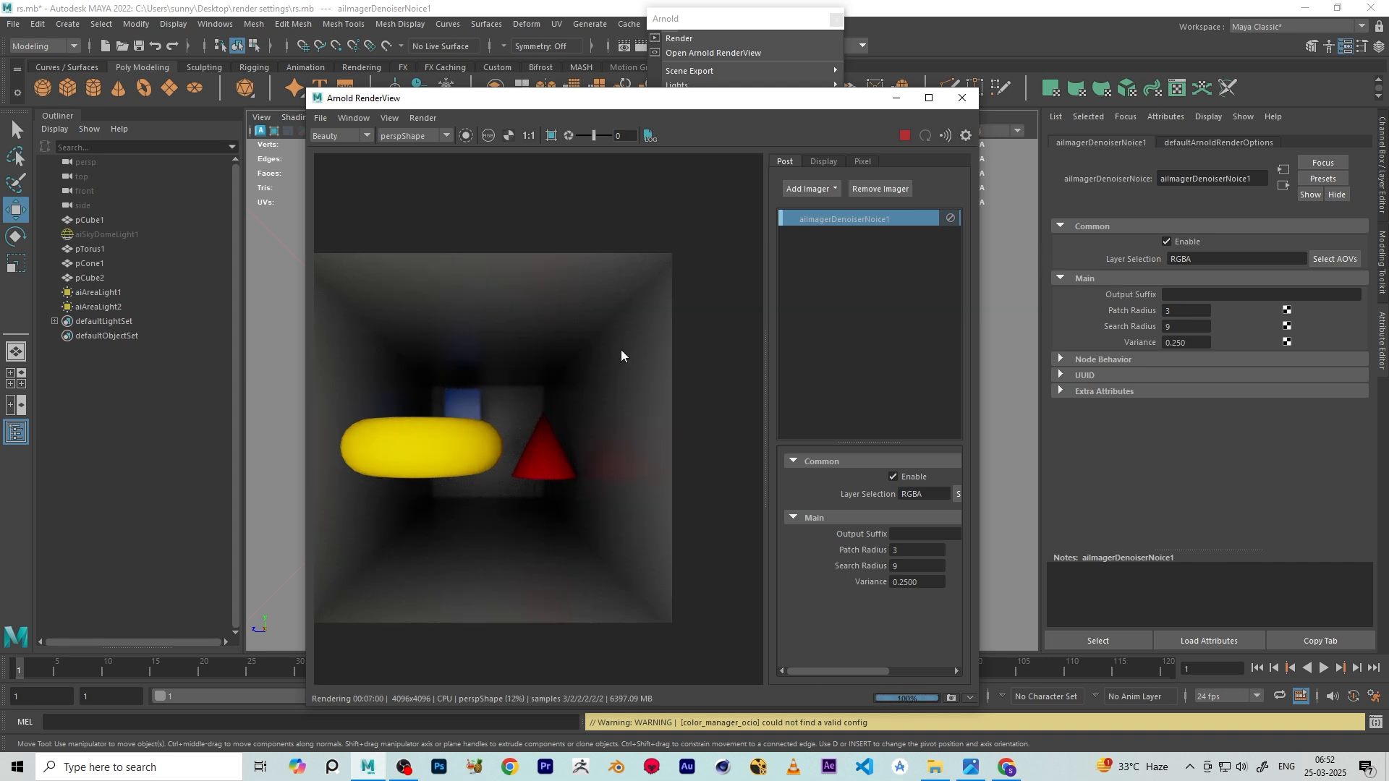
scroll(627, 332, "up", 3)
scroll(678, 247, "up", 2)
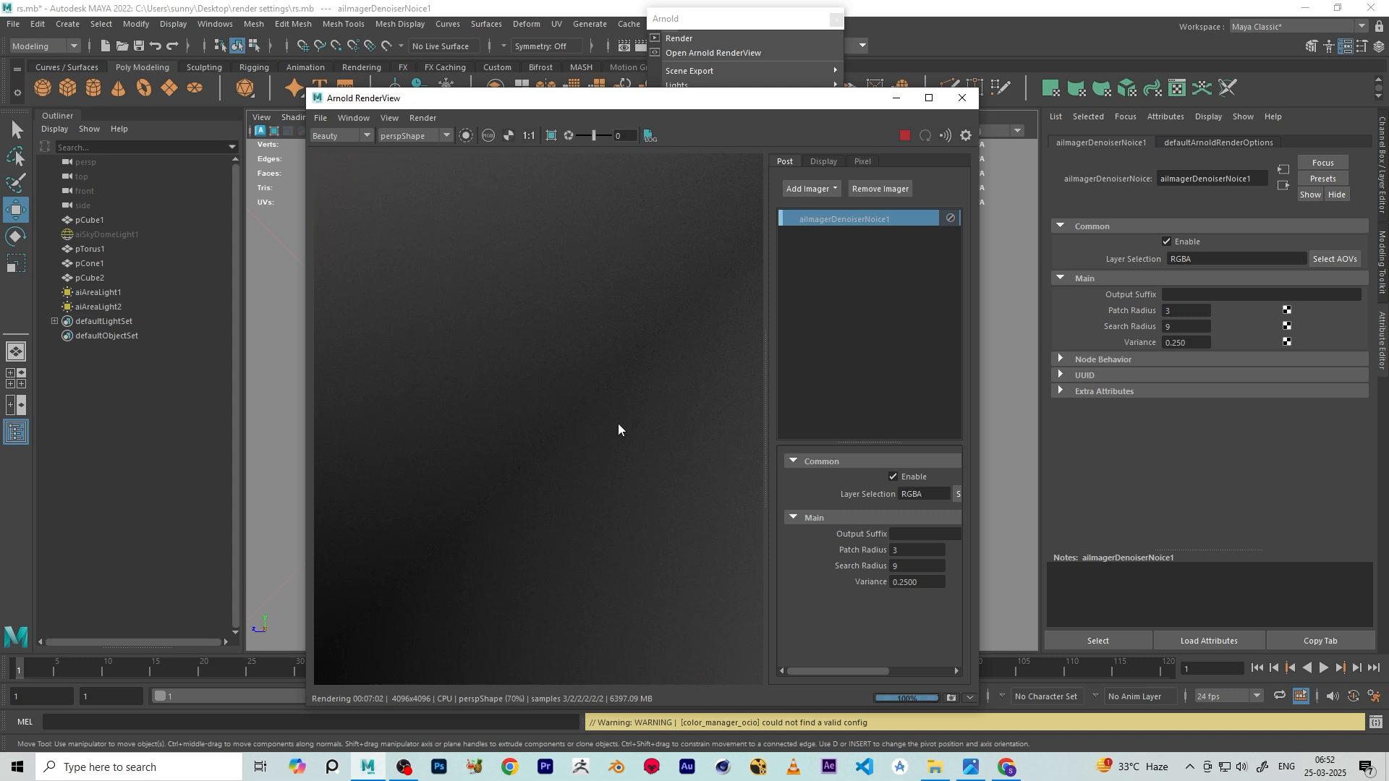
scroll(610, 427, "down", 1)
scroll(610, 426, "down", 3)
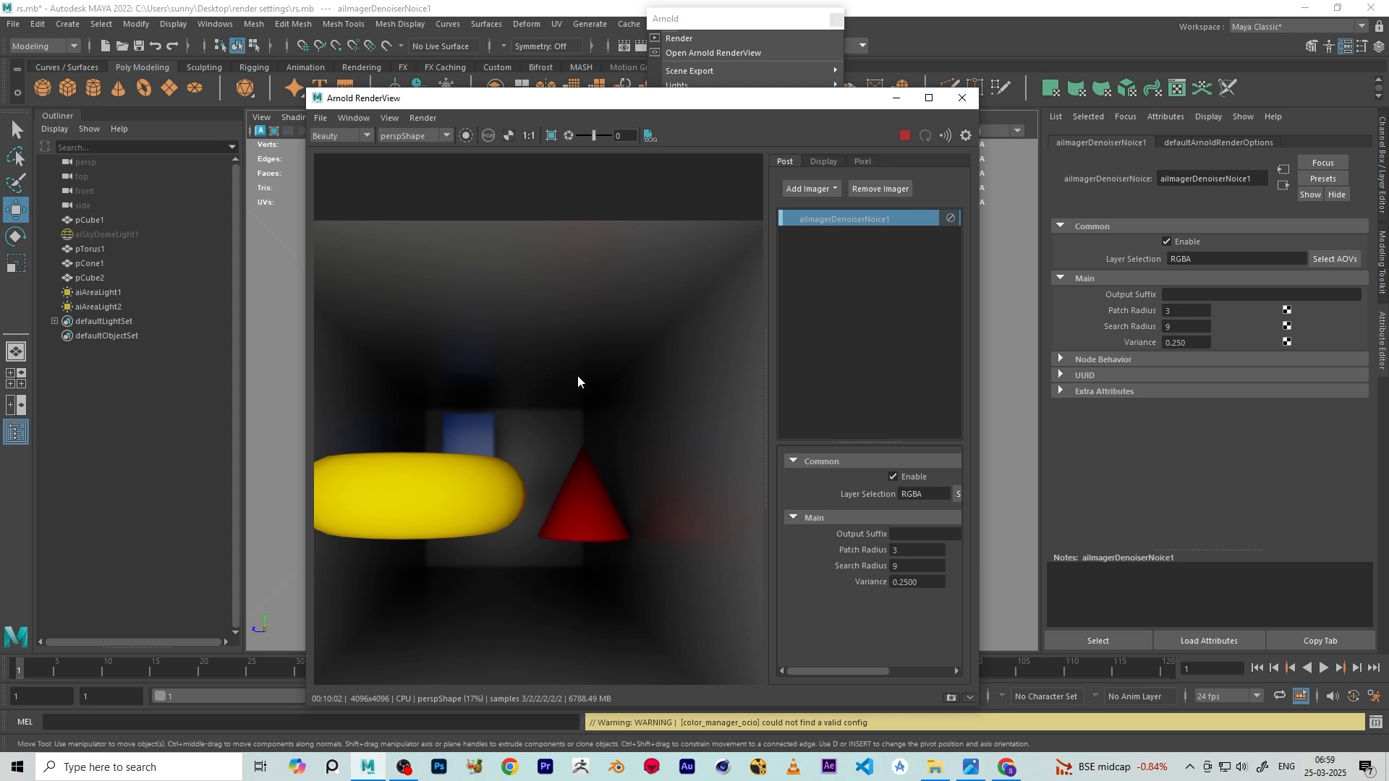
scroll(555, 429, "down", 2)
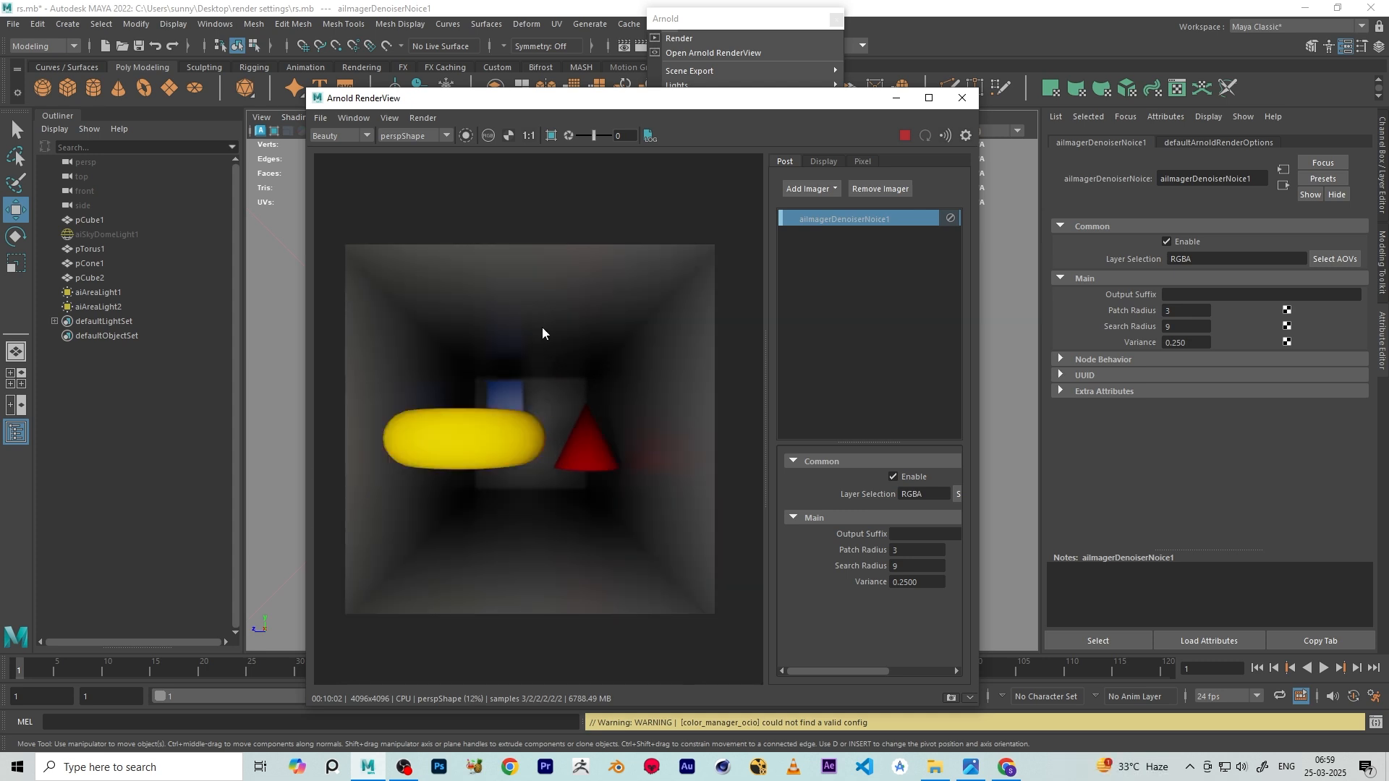
scroll(644, 523, "down", 1)
scroll(542, 382, "up", 3)
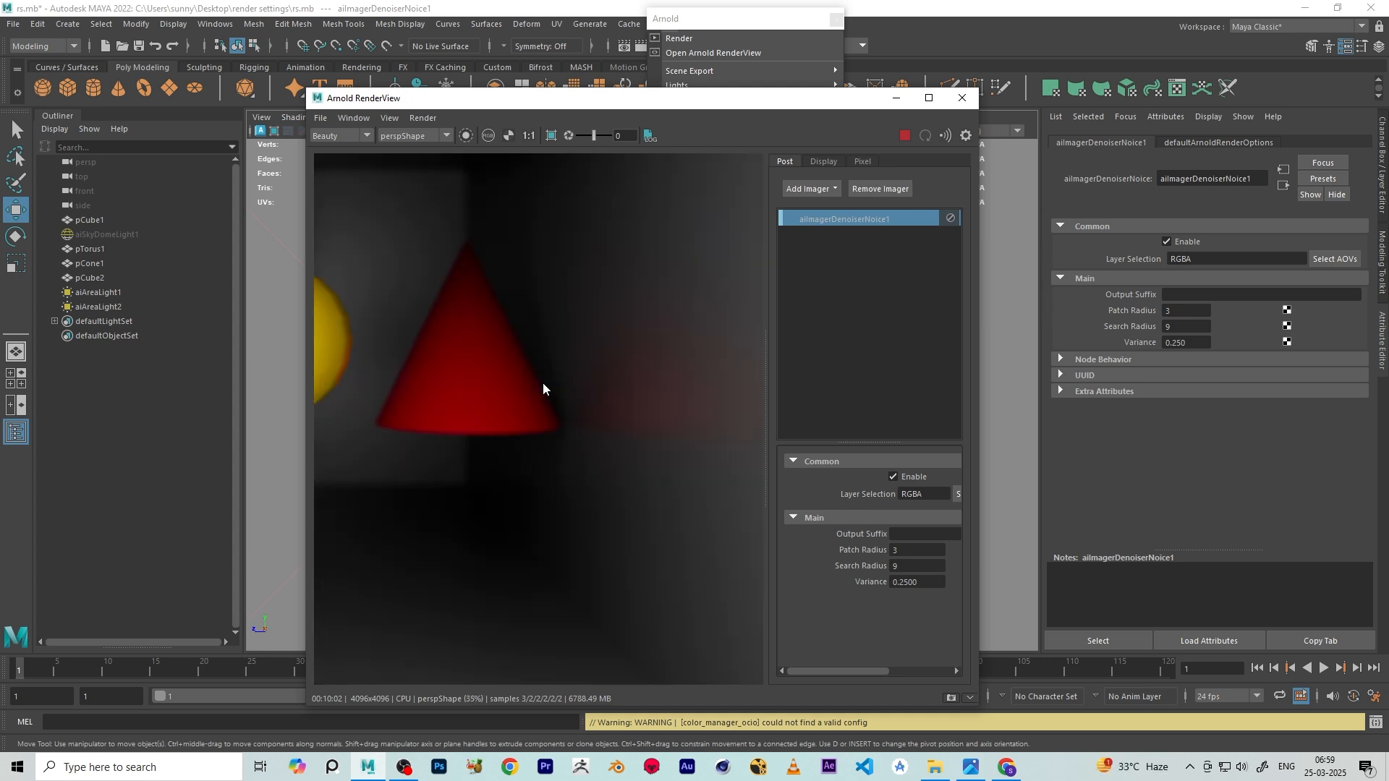
scroll(595, 448, "down", 2)
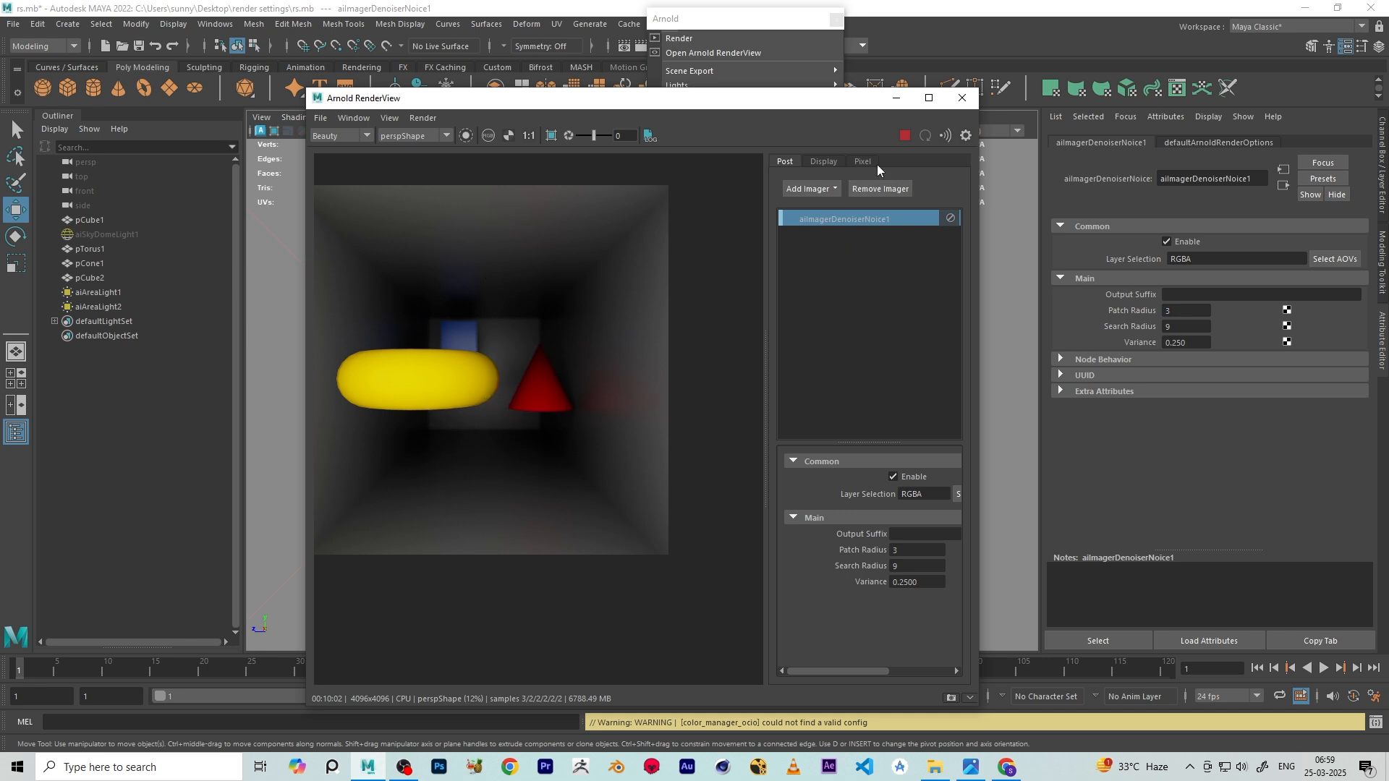
left_click(320, 119)
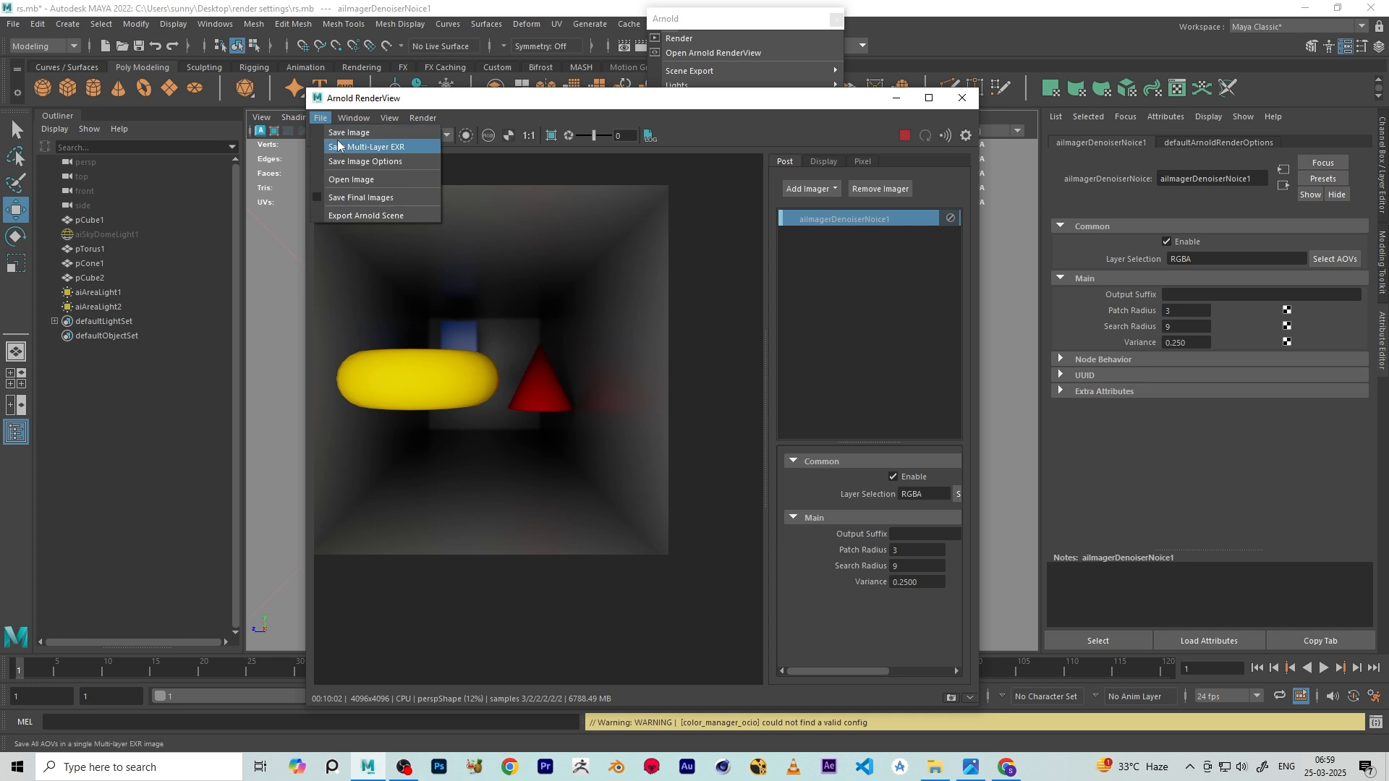
left_click(505, 109)
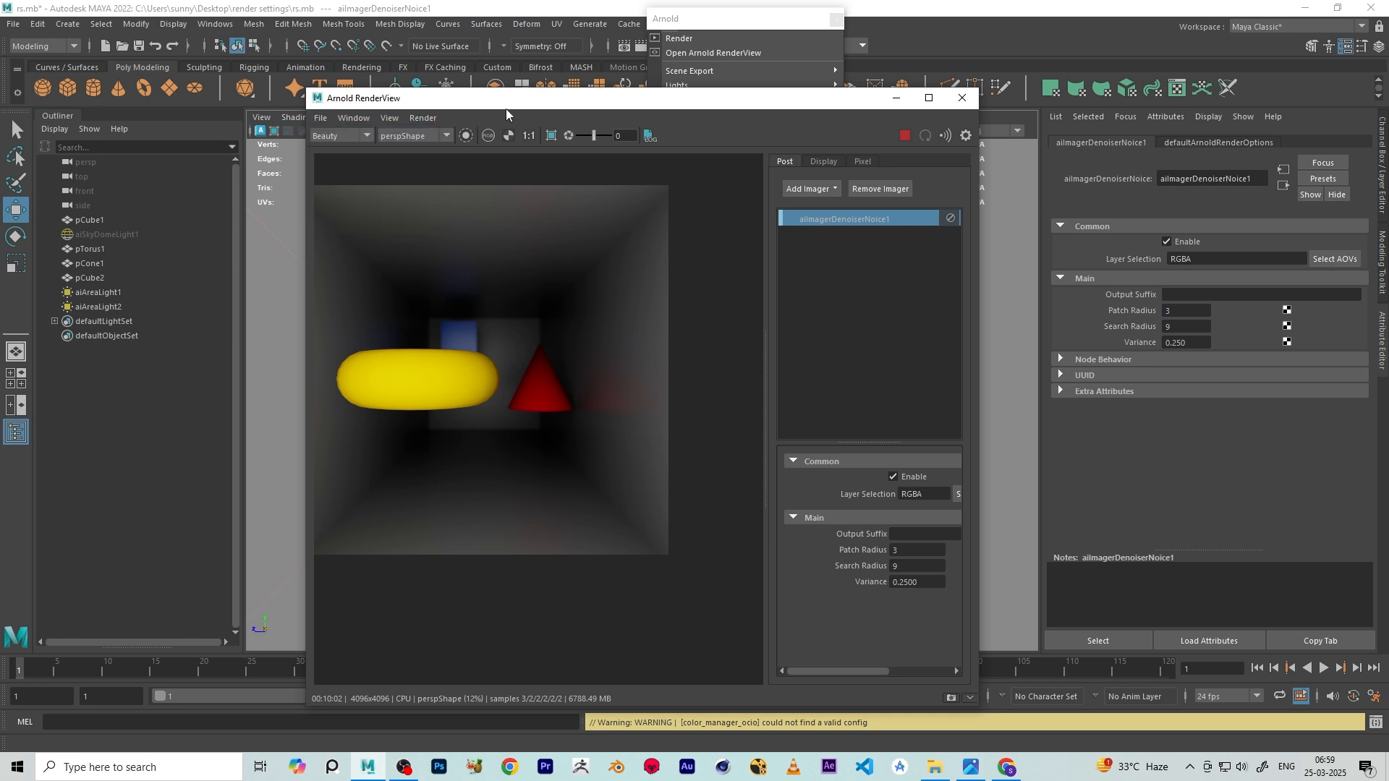
Stop the live render, set its test resolution to 25%, and restart it
left_click(905, 136)
left_click_drag(420, 98, 518, 75)
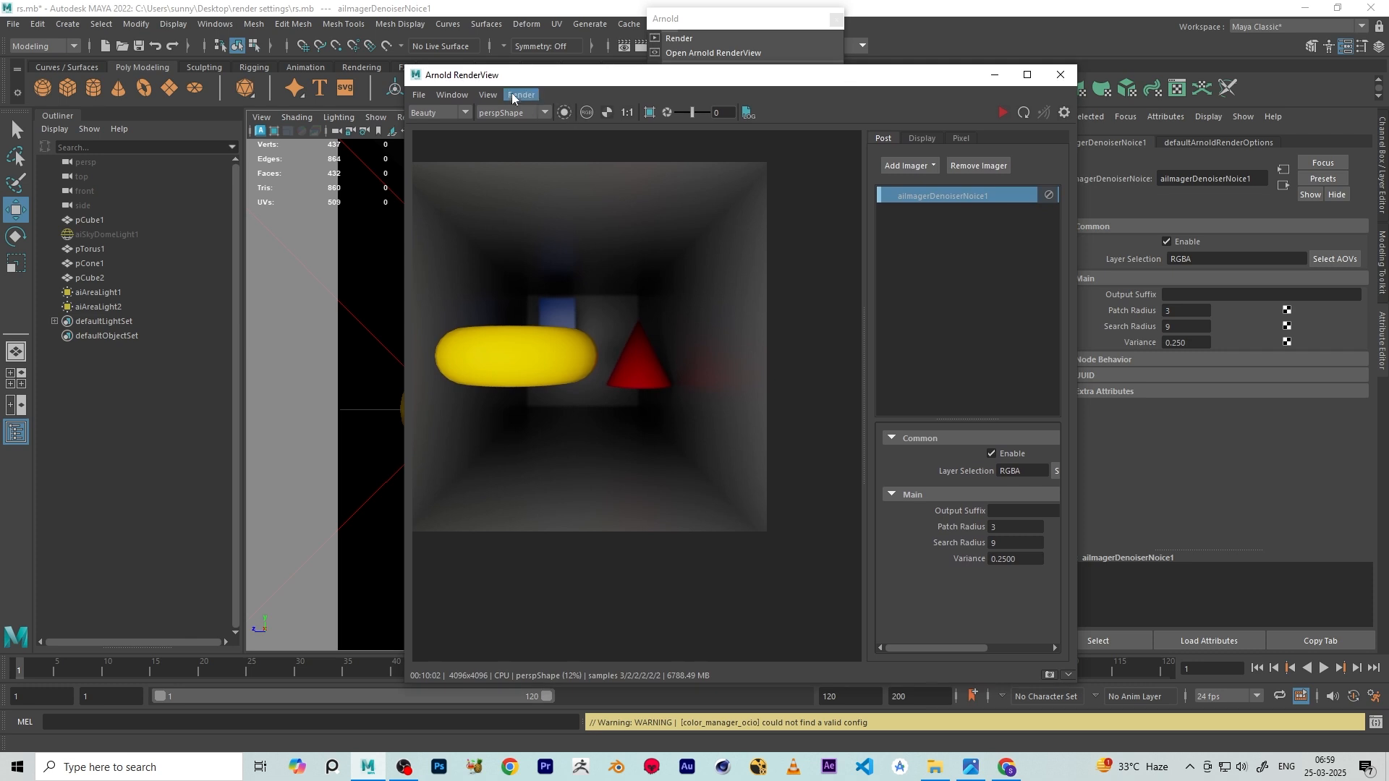
left_click(488, 95)
mouse_move(566, 223)
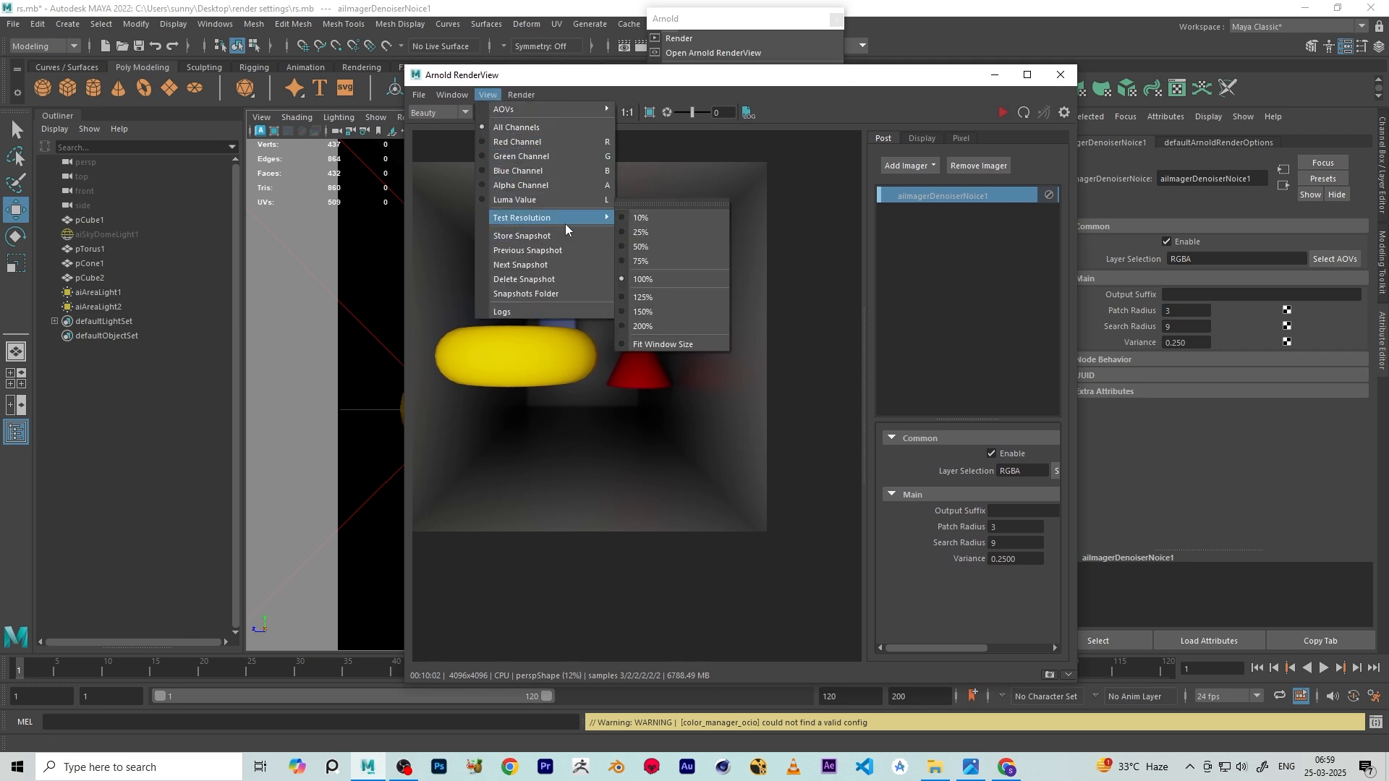
left_click(645, 233)
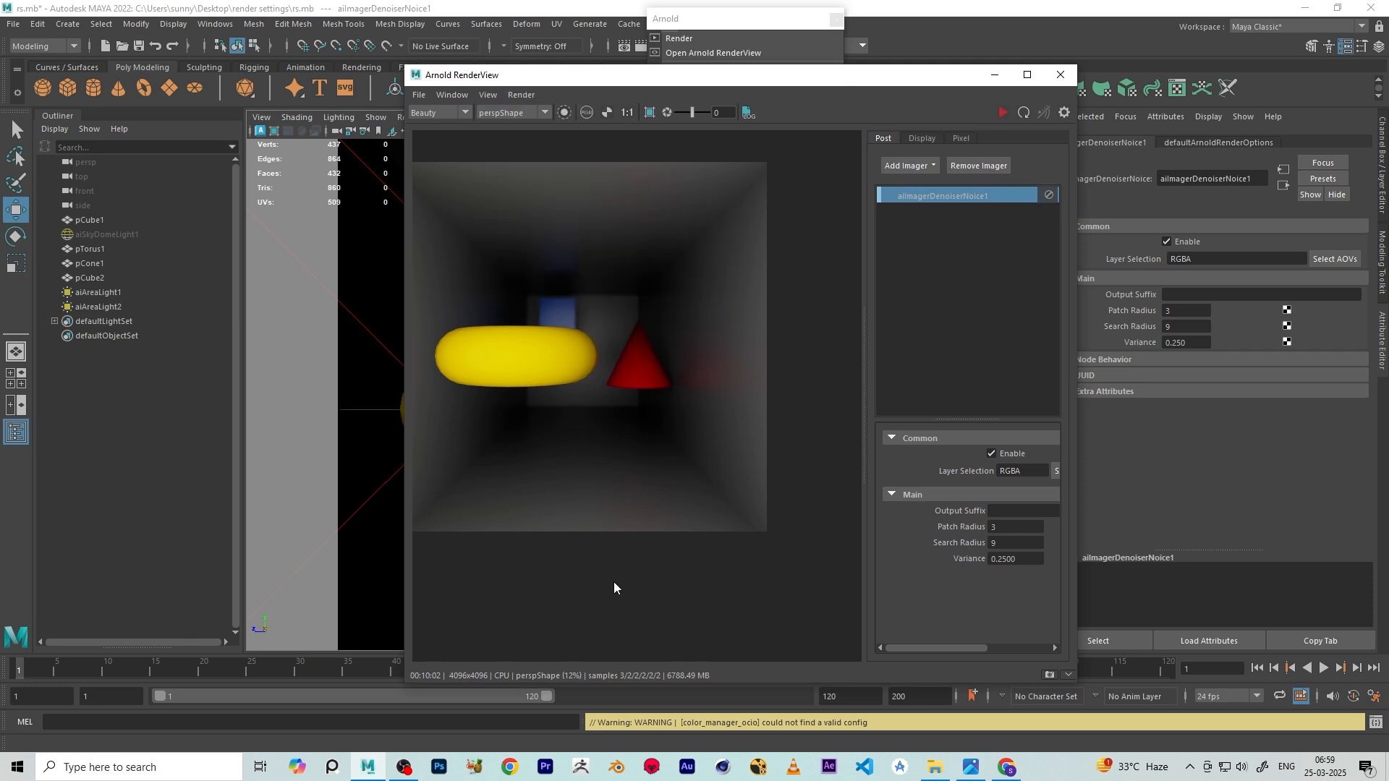
left_click(1003, 111)
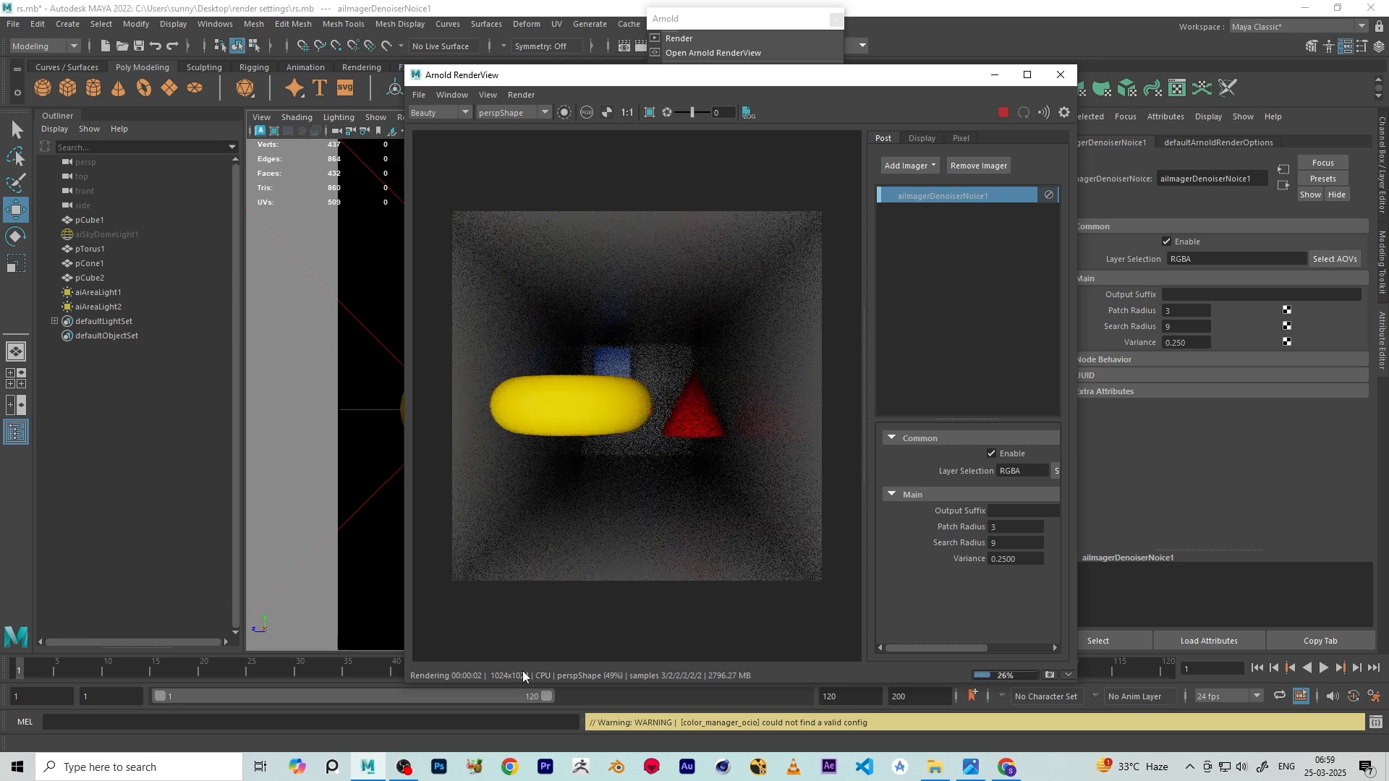
Look over the render update options and examine how the noise clears in the reduced-resolution render
left_click(514, 95)
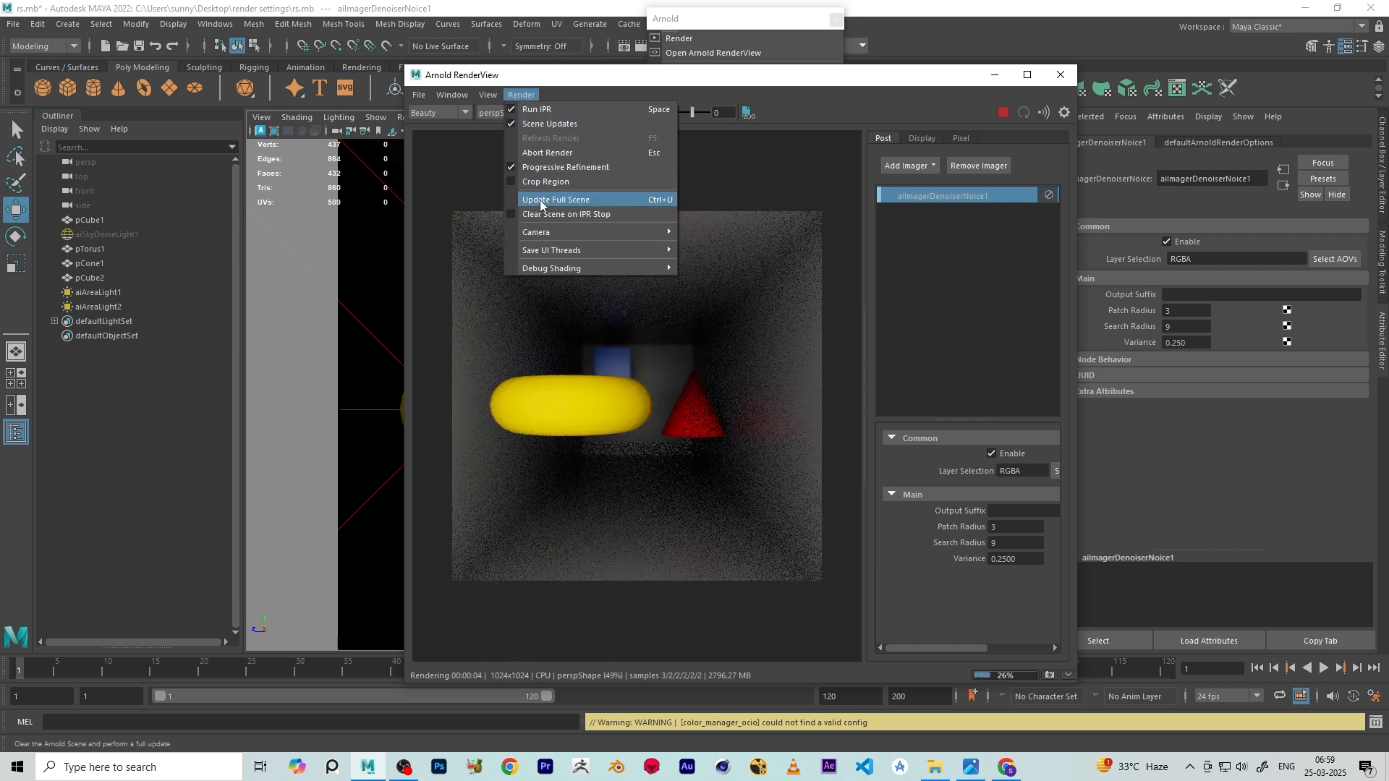
left_click(726, 97)
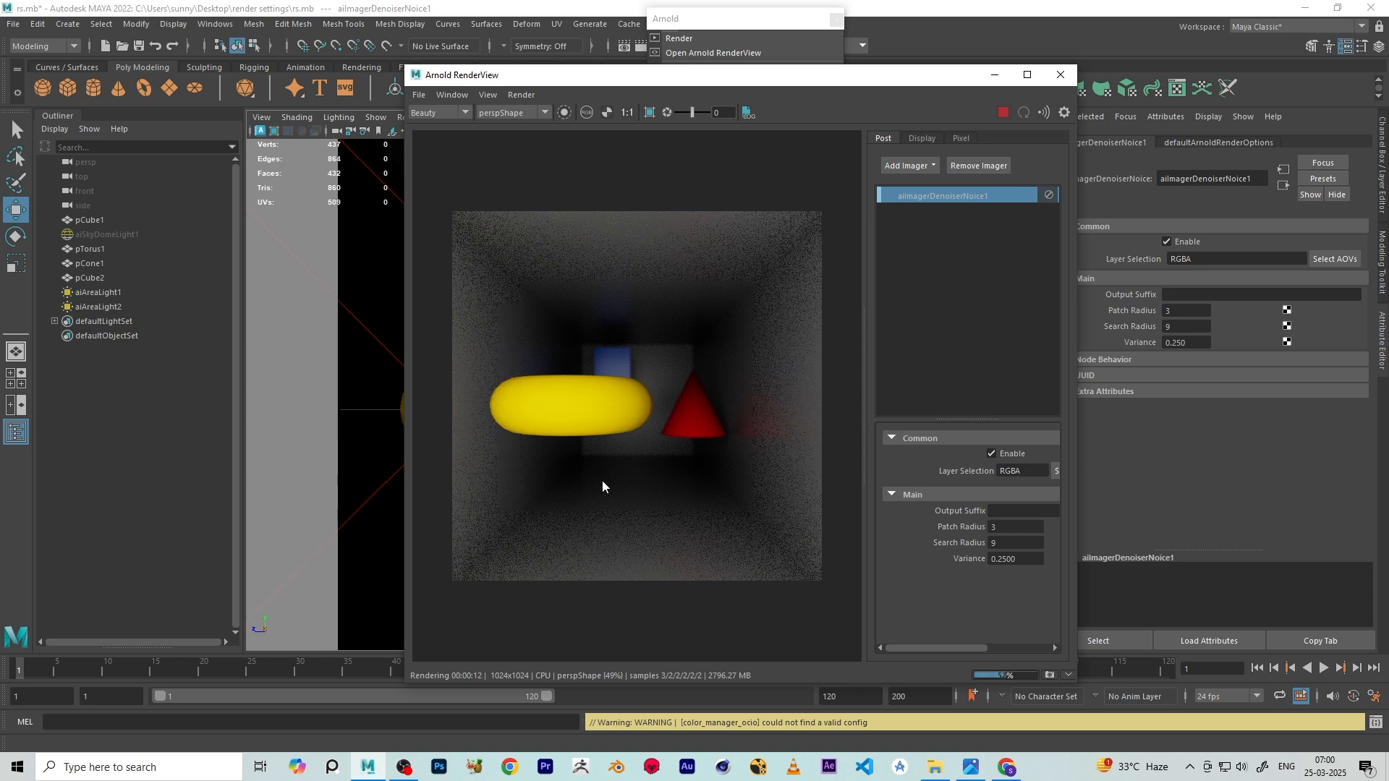
scroll(600, 396, "down", 3)
scroll(608, 418, "up", 5)
scroll(607, 415, "up", 1)
scroll(607, 415, "down", 4)
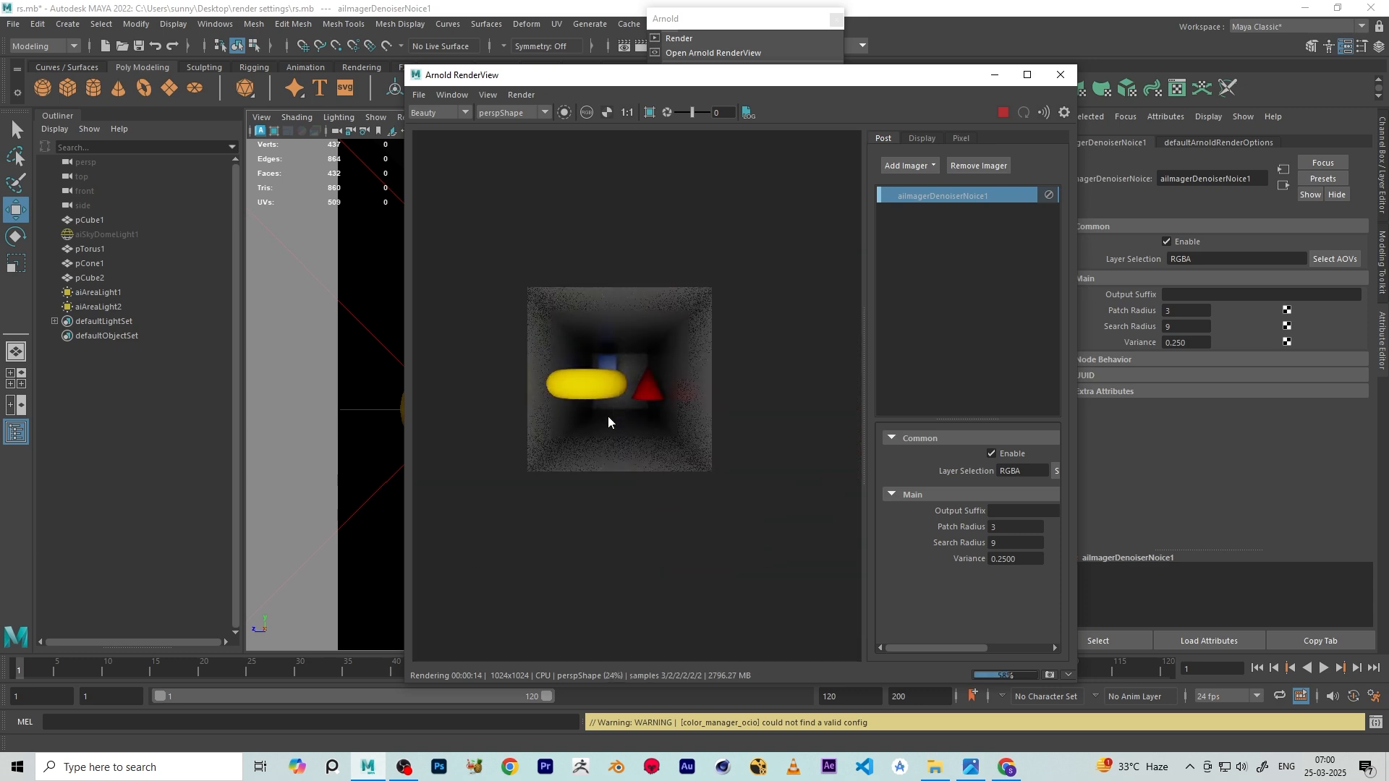
scroll(609, 403, "up", 3)
scroll(610, 404, "down", 1)
scroll(610, 404, "down", 2)
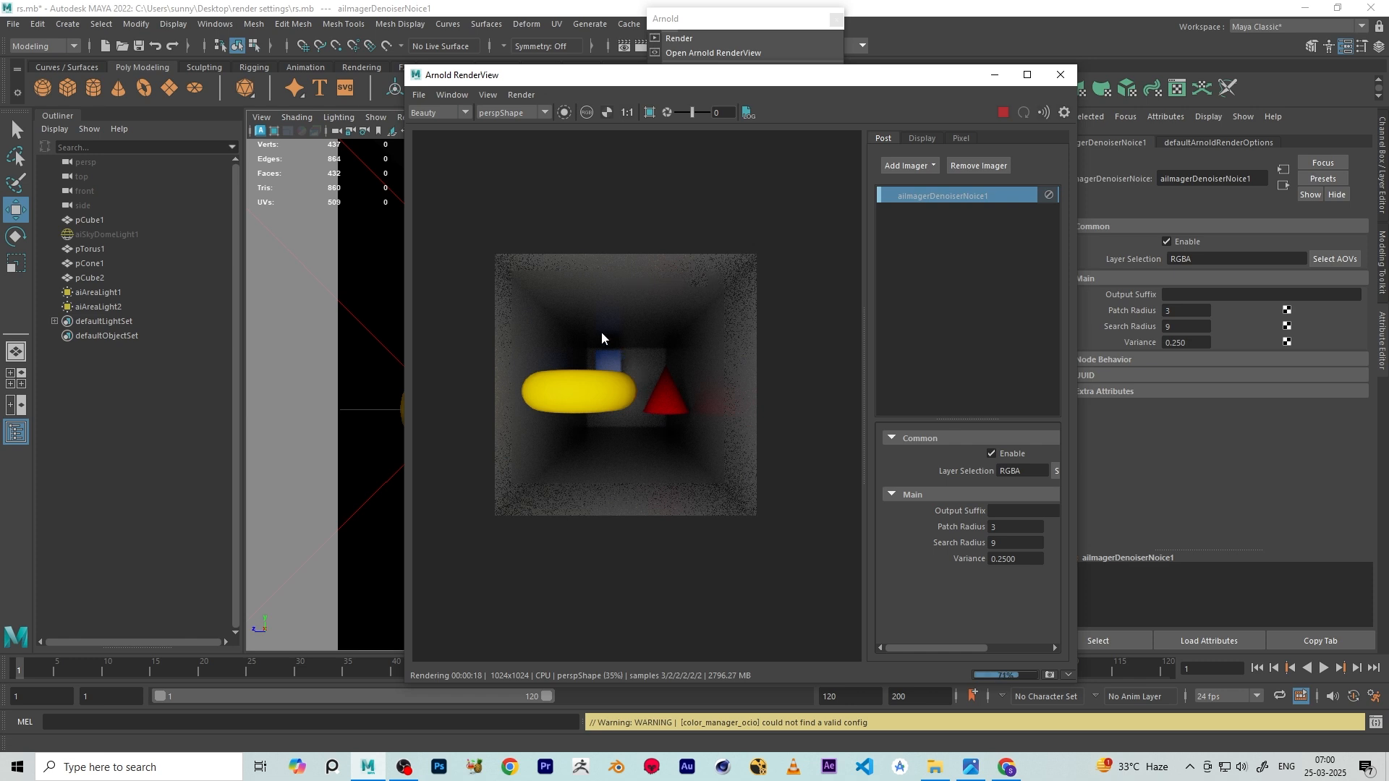
Enable 3D Manipulation in the Arnold render window and orbit the camera to view the box from an angle
left_click_drag(558, 82, 731, 93)
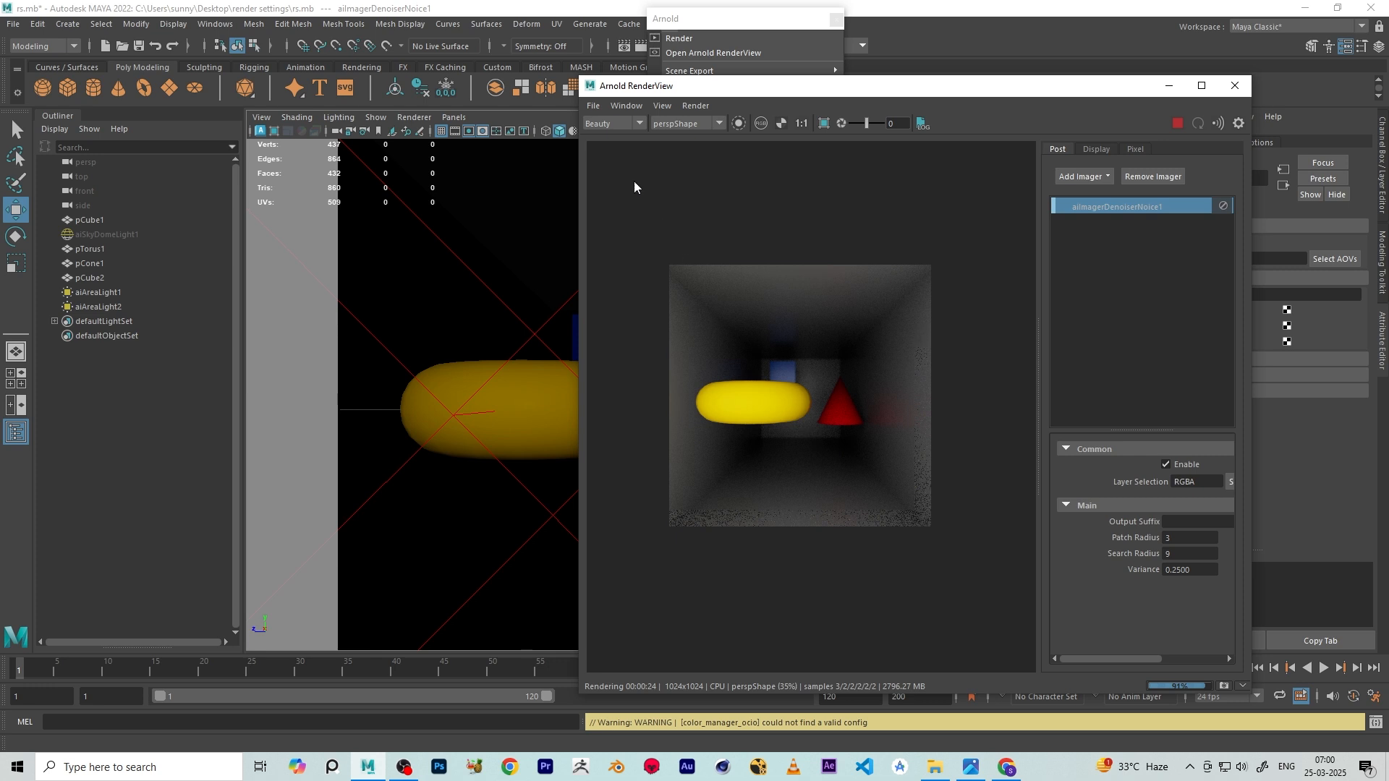
left_click(627, 106)
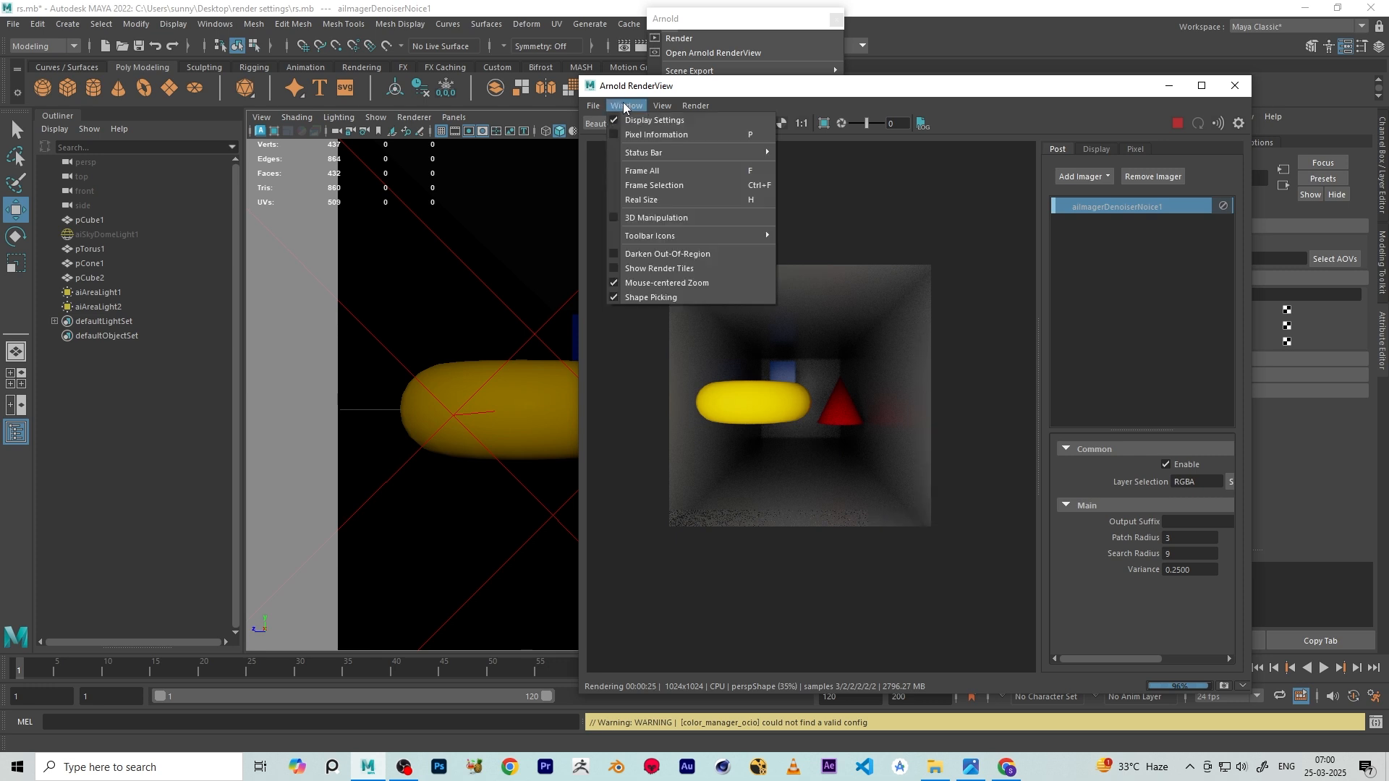
left_click(612, 216)
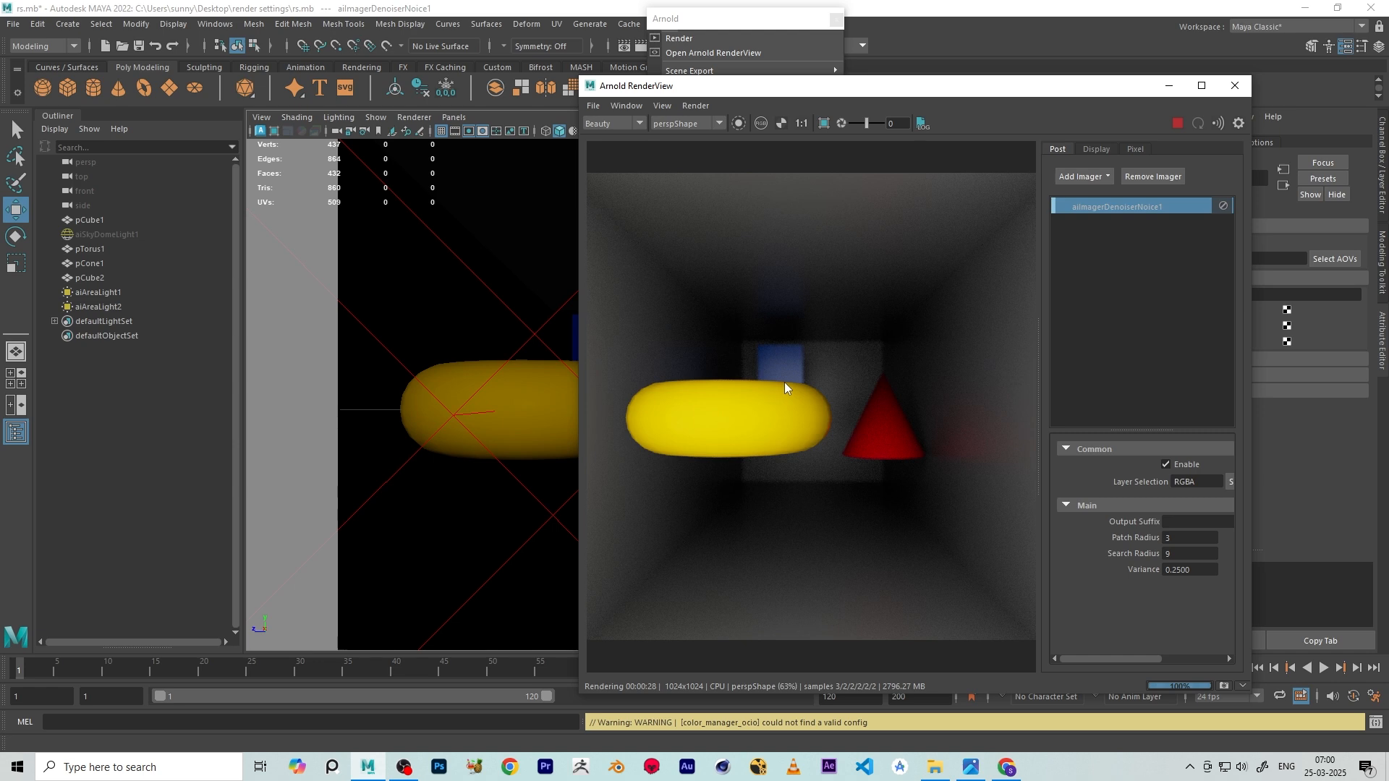
left_click_drag(784, 382, 808, 445)
scroll(862, 372, "up", 2)
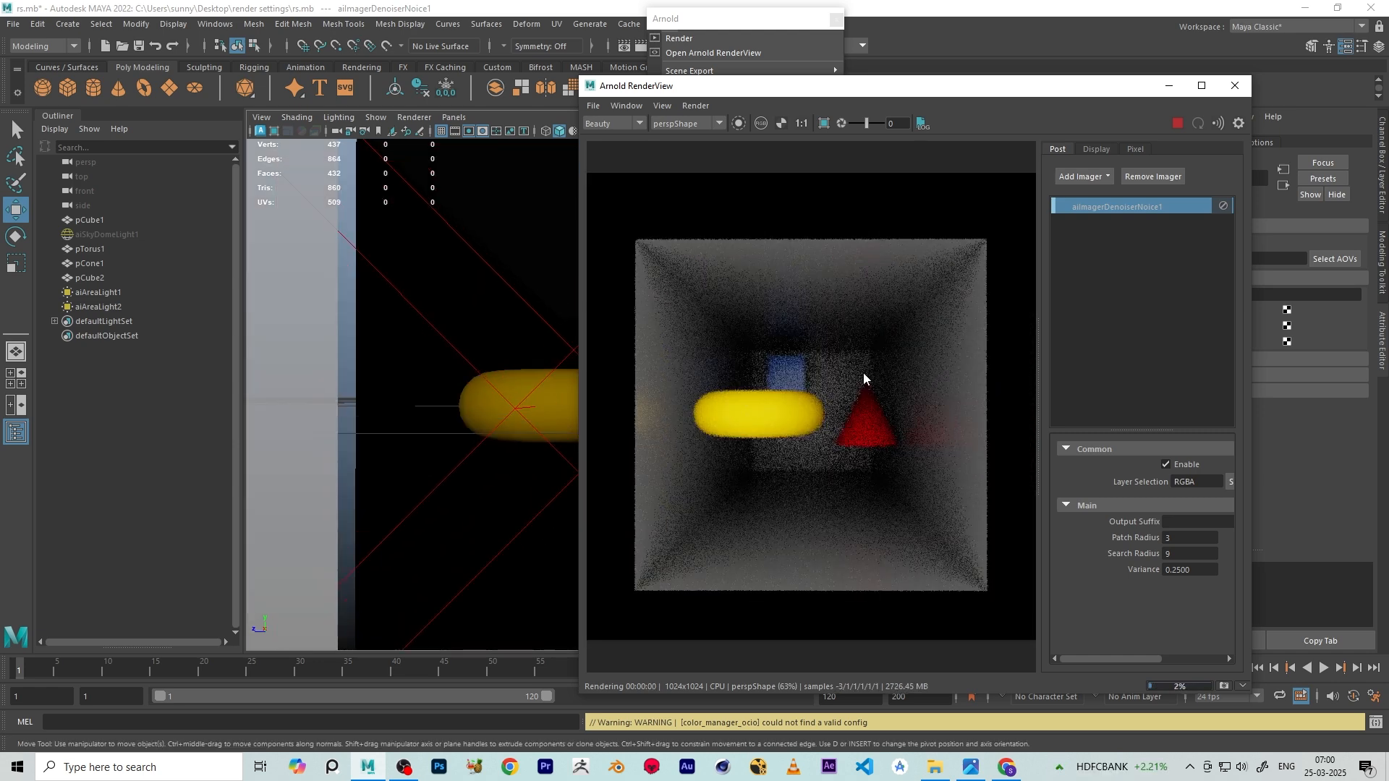
scroll(850, 357, "down", 2)
left_click_drag(891, 418, 792, 389)
Unhide the sky dome light and move the render camera back inside the box
left_click(119, 234)
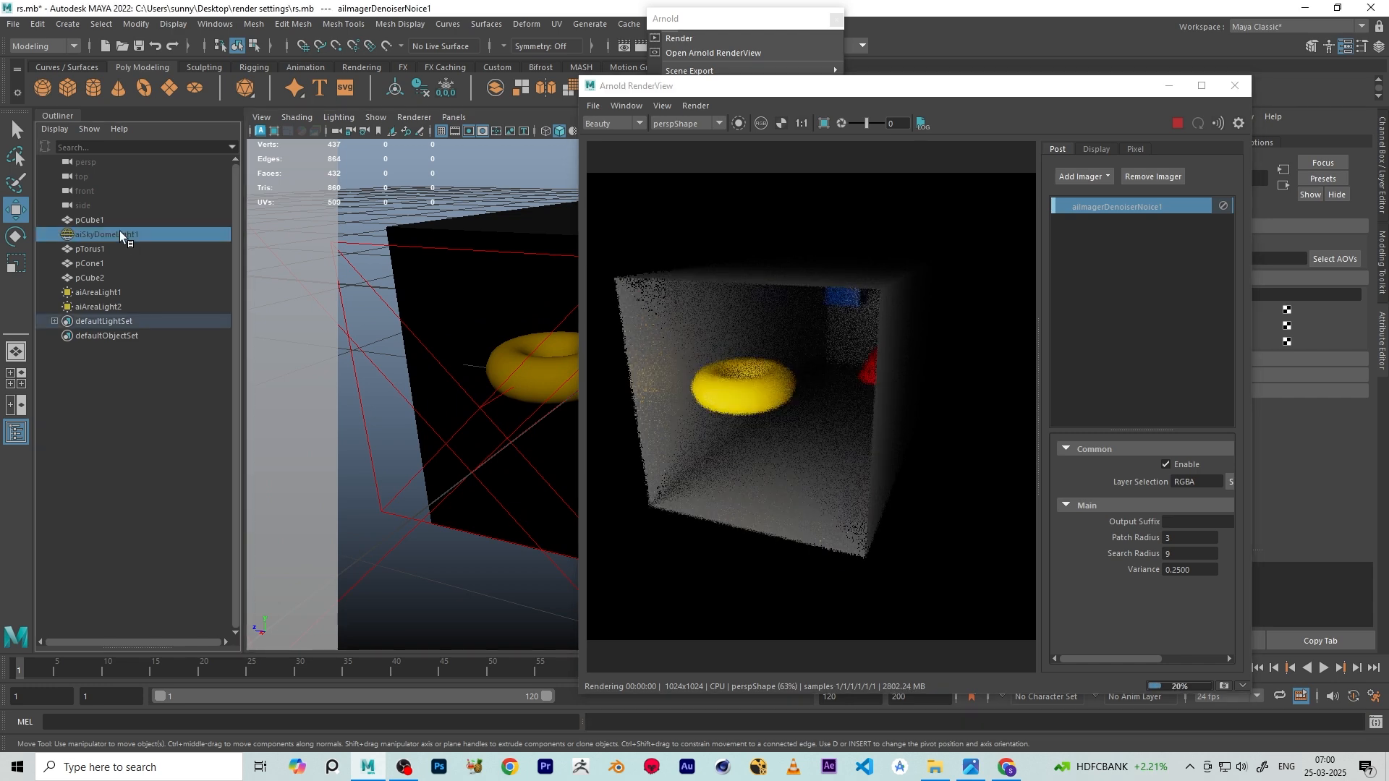
key("shift+h")
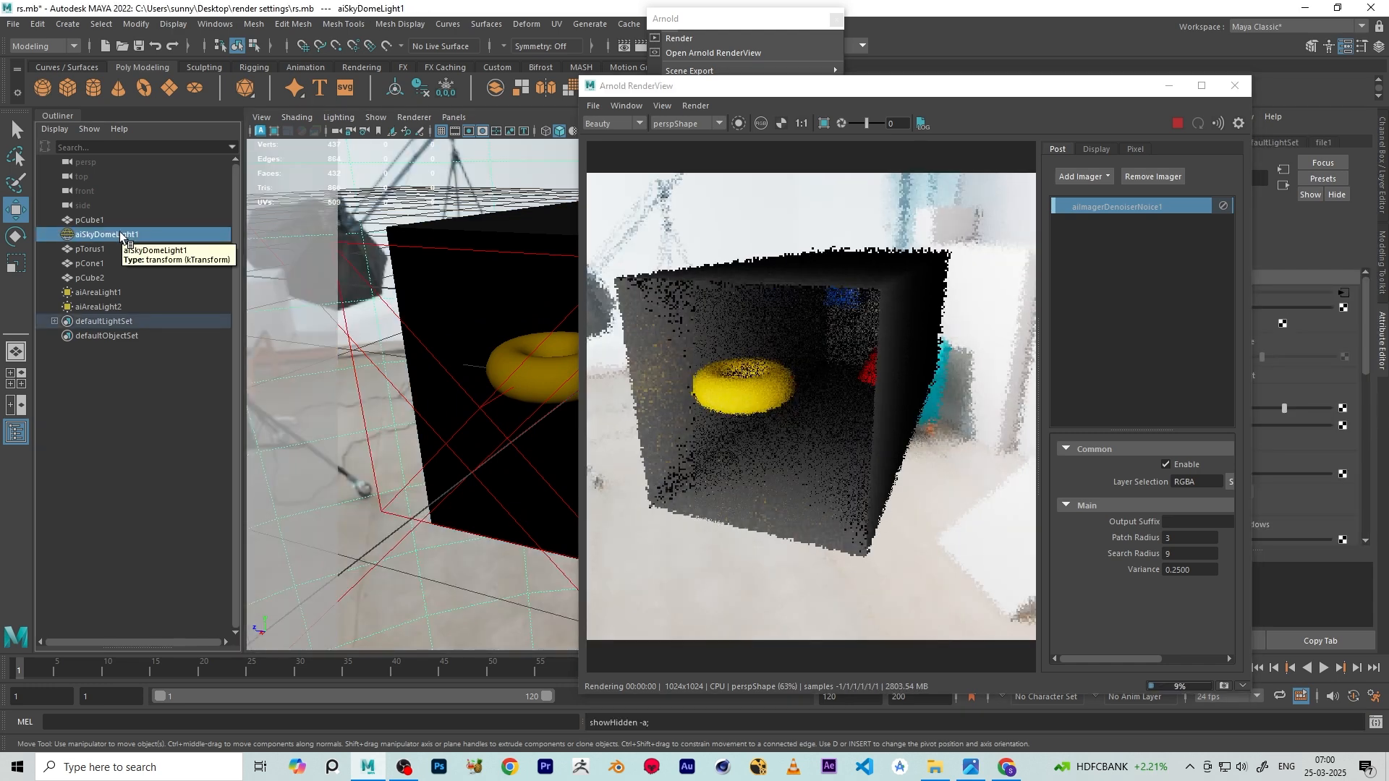
left_click_drag(826, 342, 911, 359)
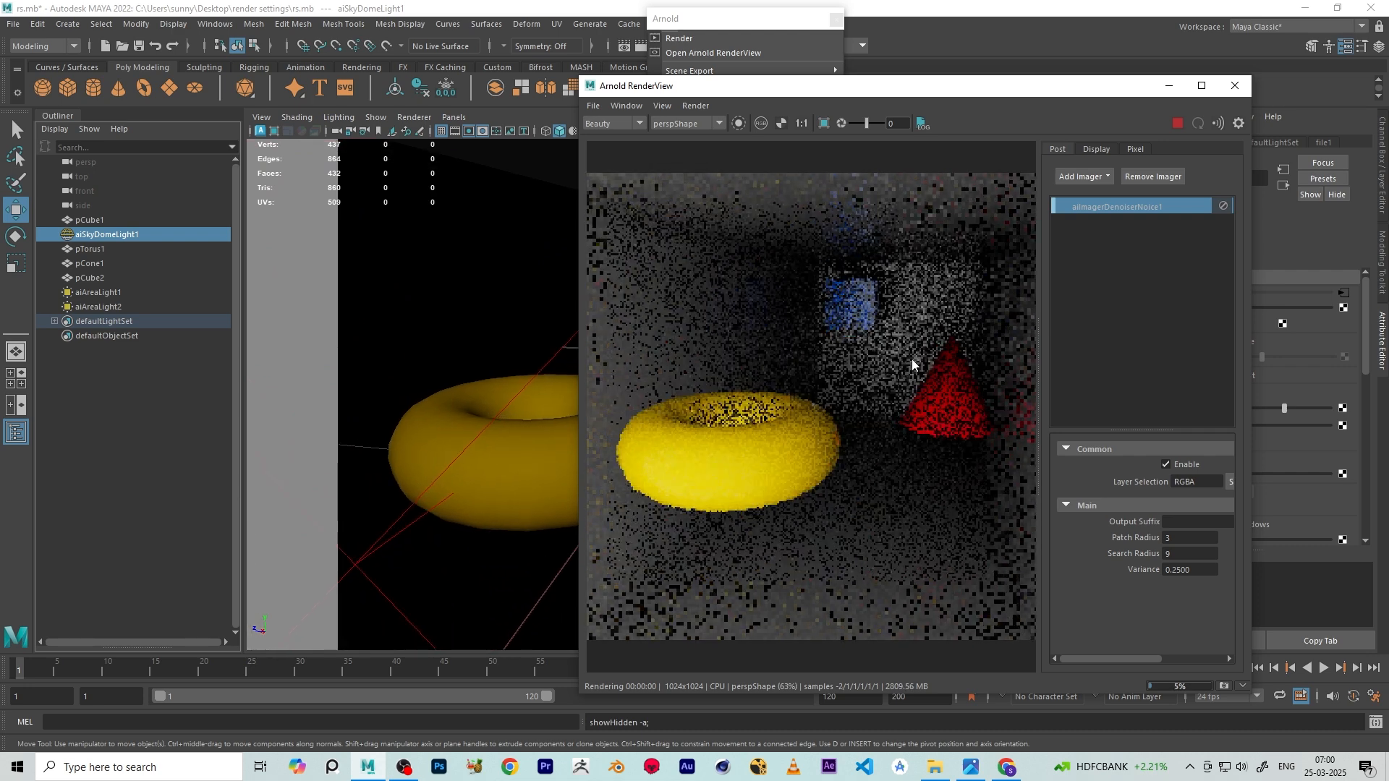
Turn off 3D Manipulation in the render window and restore the saved close-up camera view of the objects
left_click(627, 107)
left_click(613, 217)
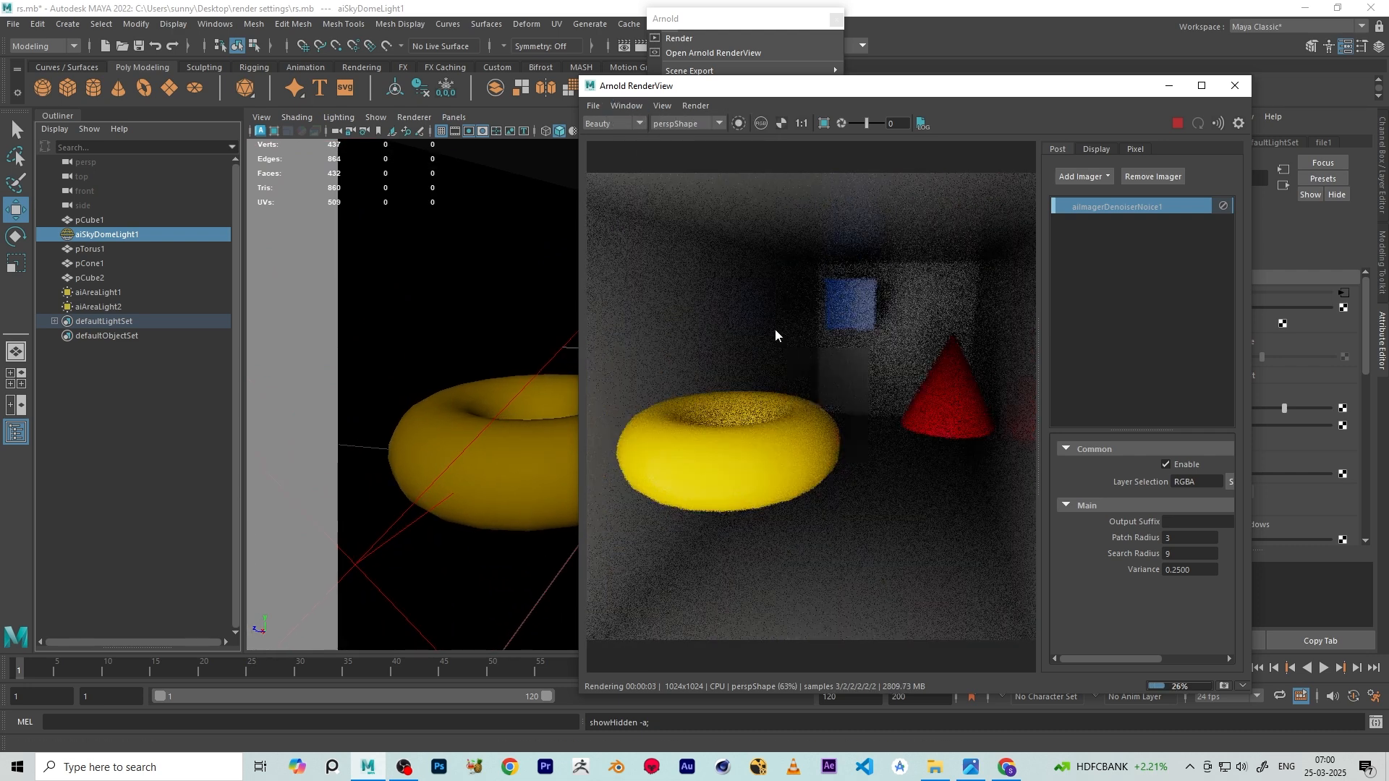
scroll(863, 313, "down", 2)
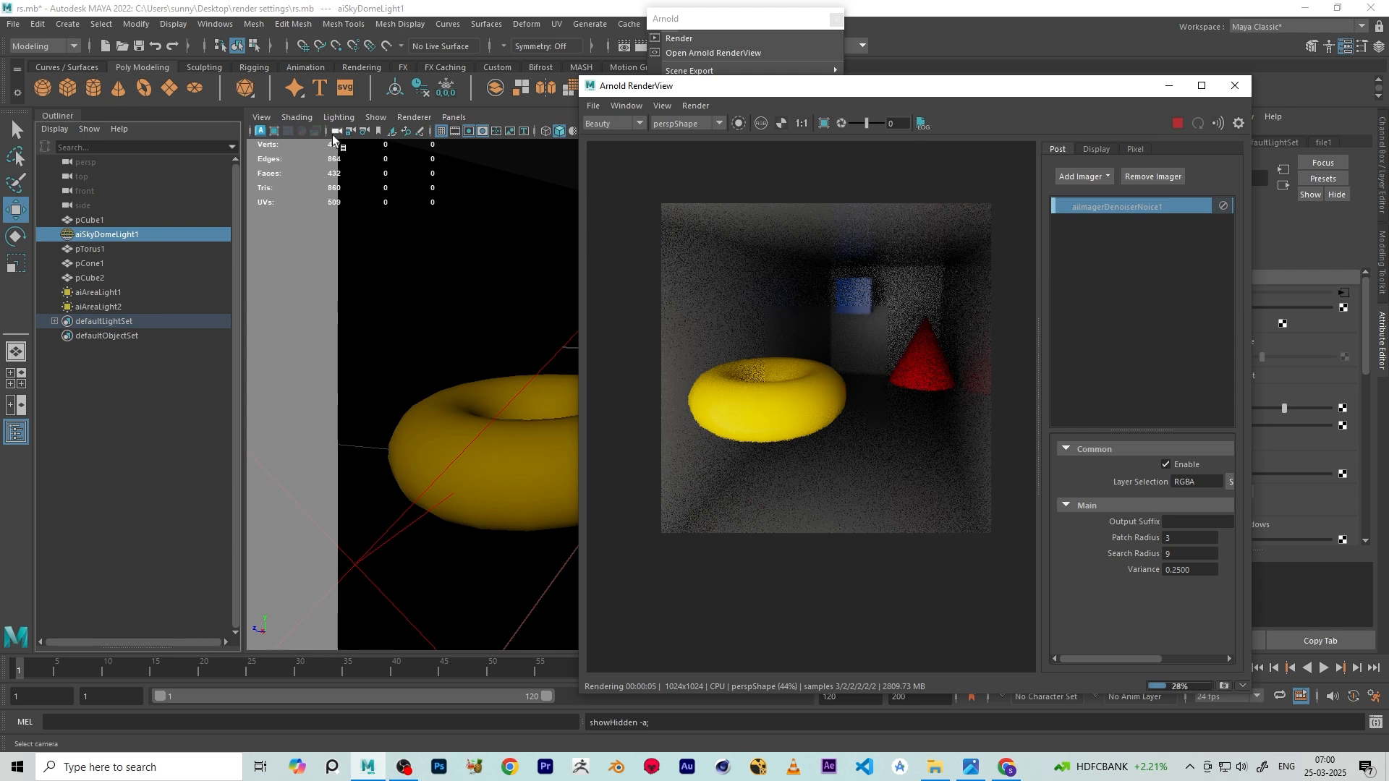
right_click(378, 132)
left_click(400, 139)
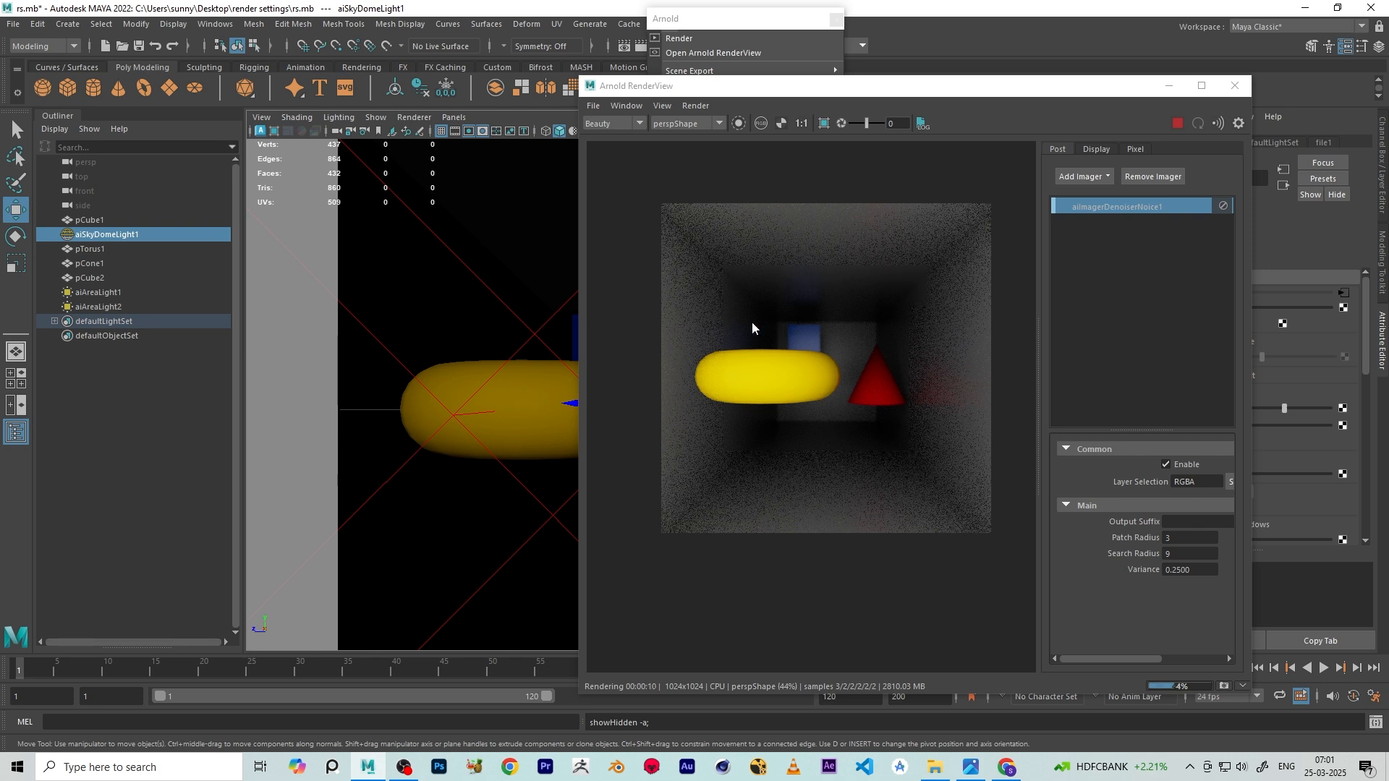
Display the Debug Shading option in the Arnold render window's toolbar
left_click(623, 106)
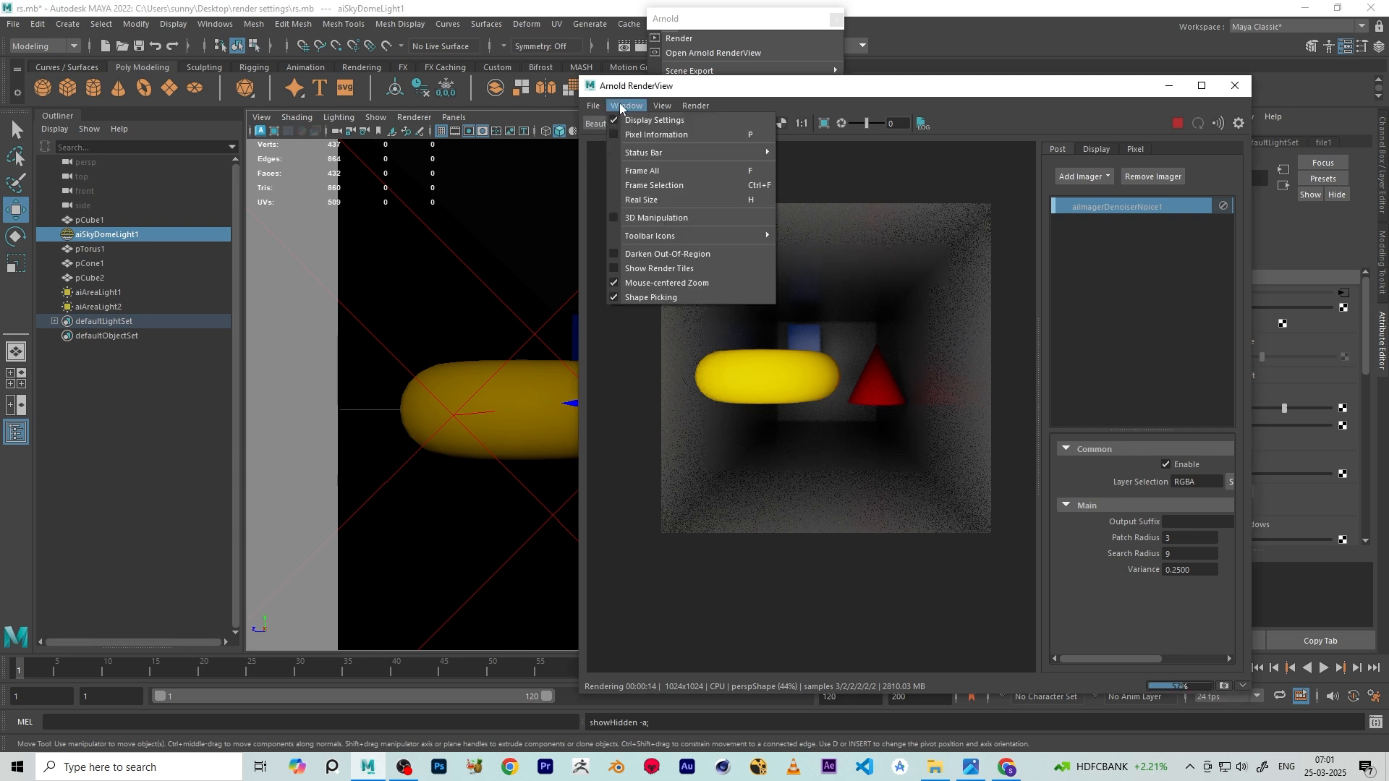
mouse_move(651, 236)
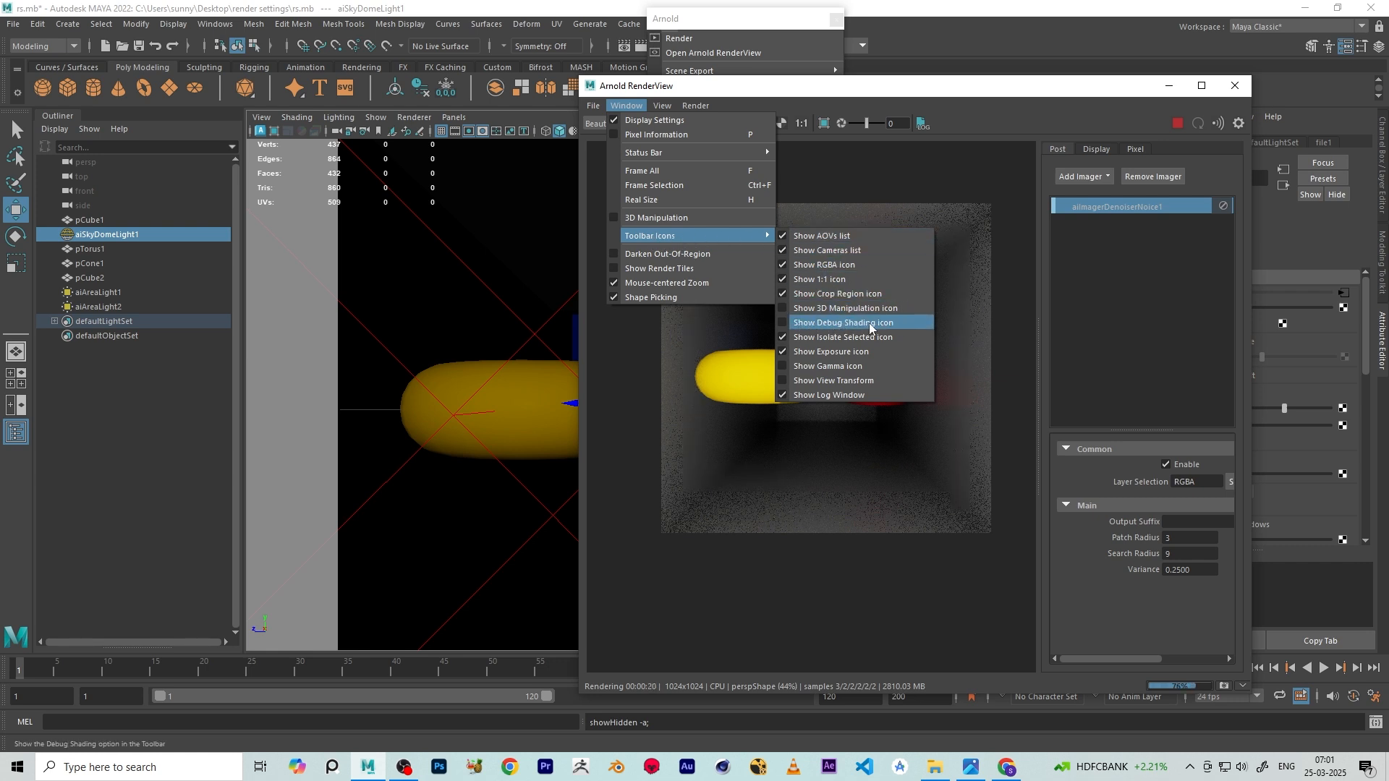
left_click(781, 324)
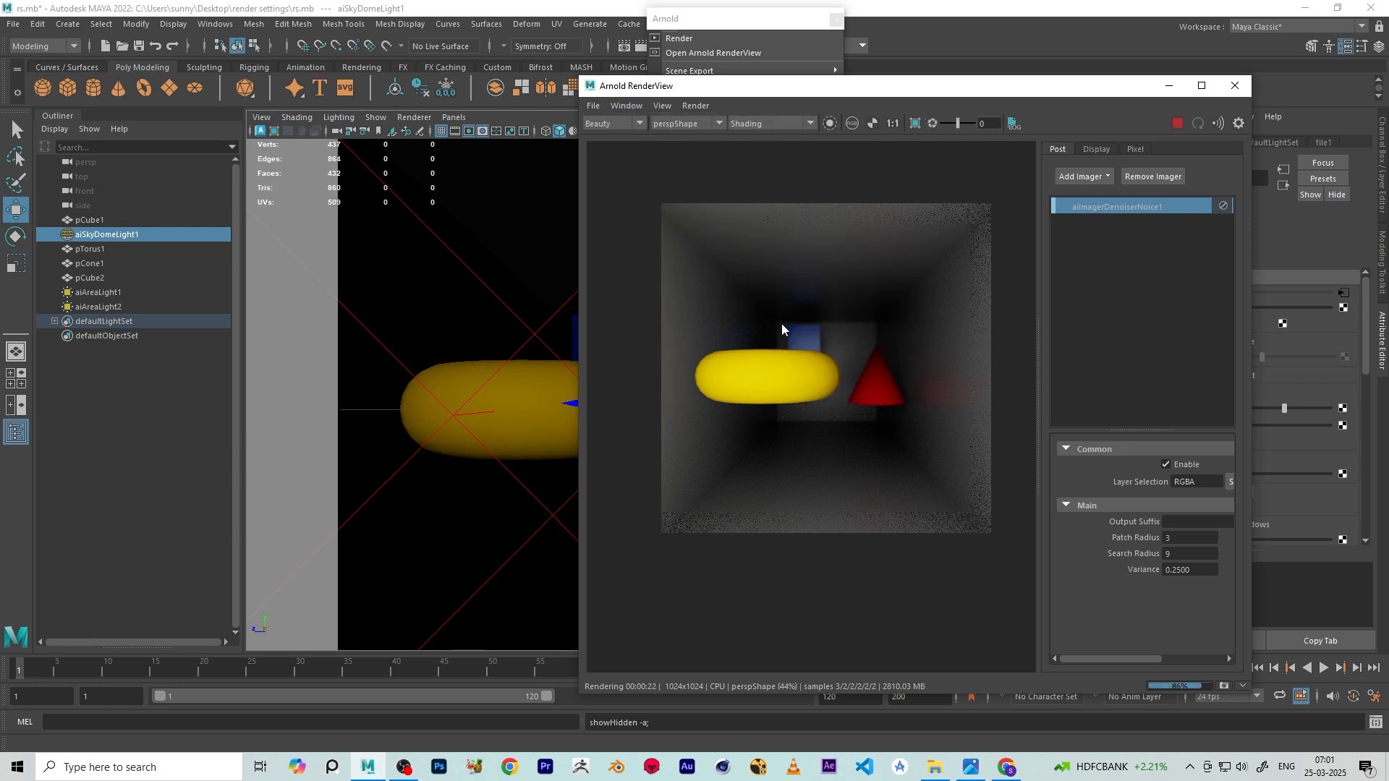
Preview the render in the Basic, Lighting and Occlusion debug shading modes
left_click(771, 125)
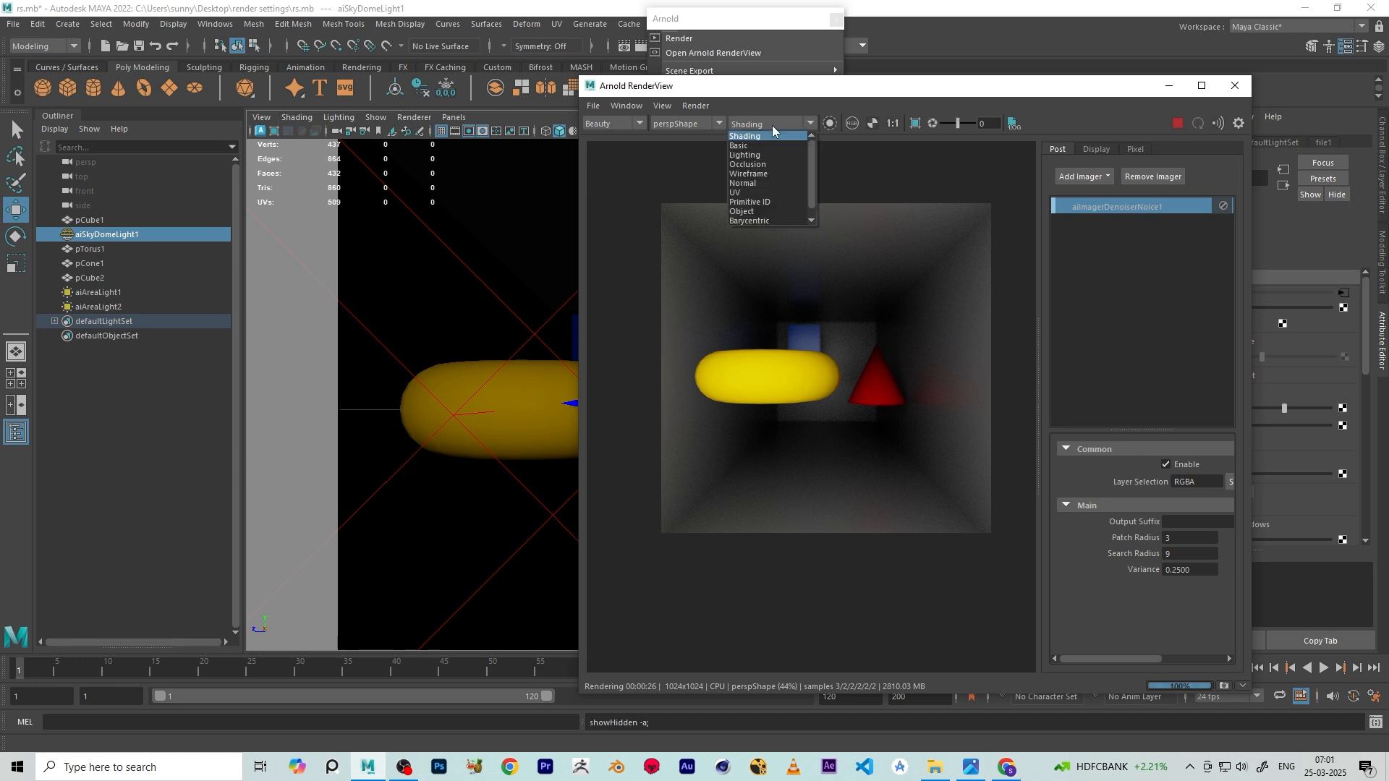
left_click(748, 141)
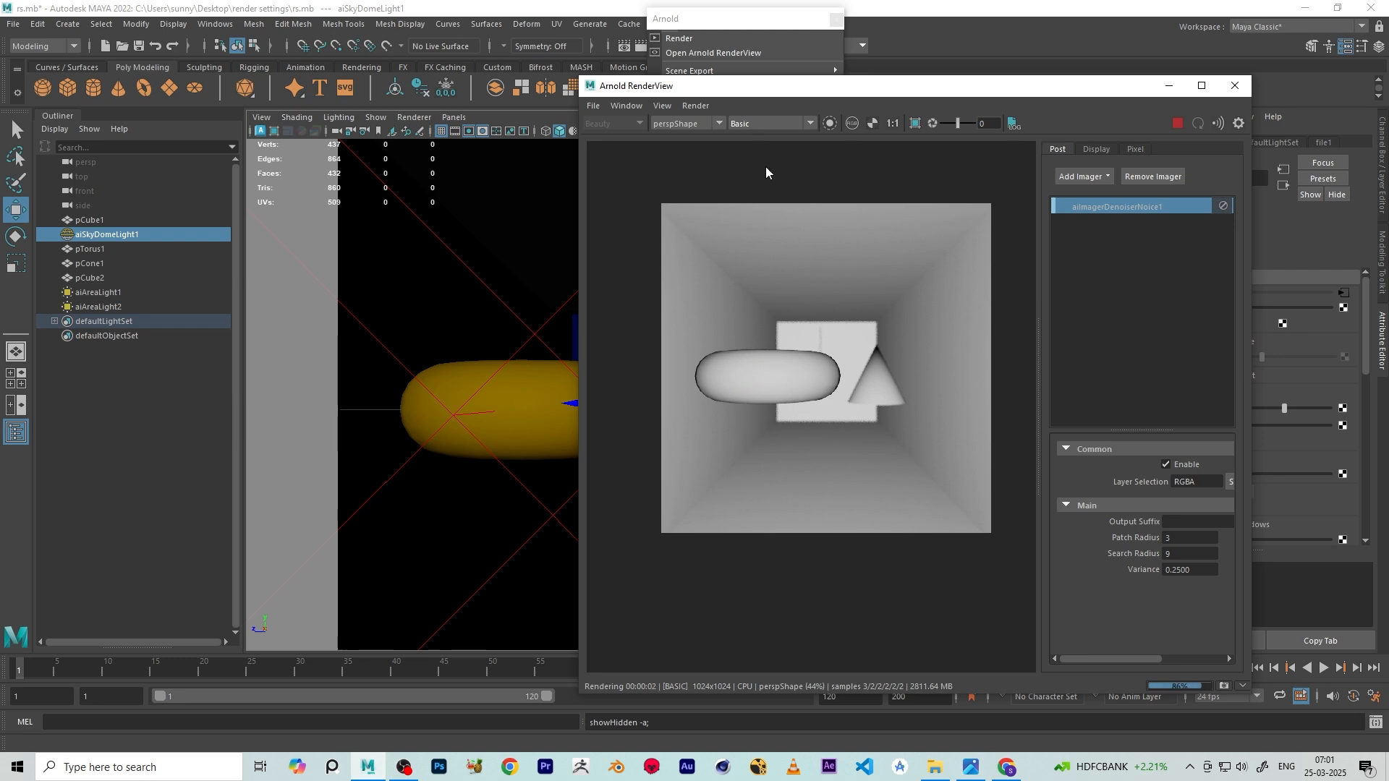
left_click(758, 121)
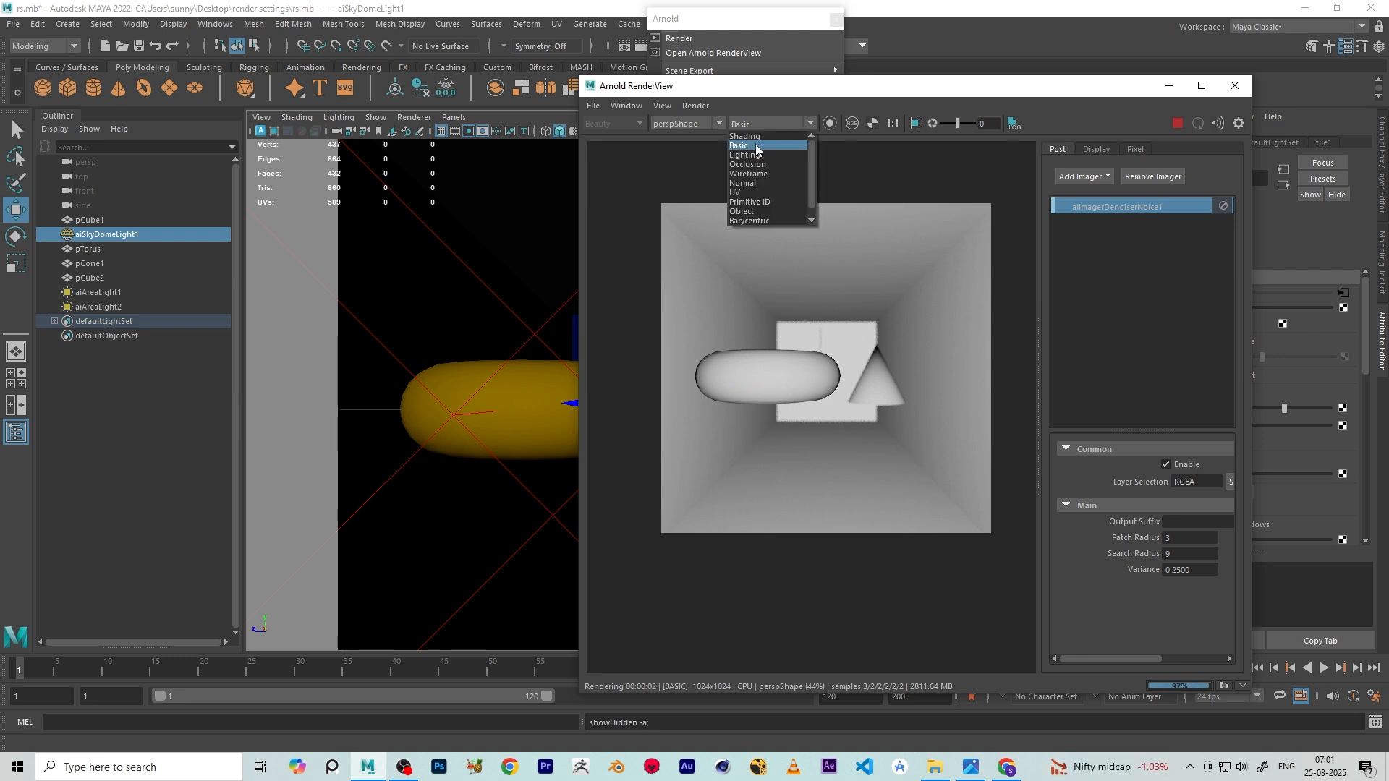
left_click(752, 157)
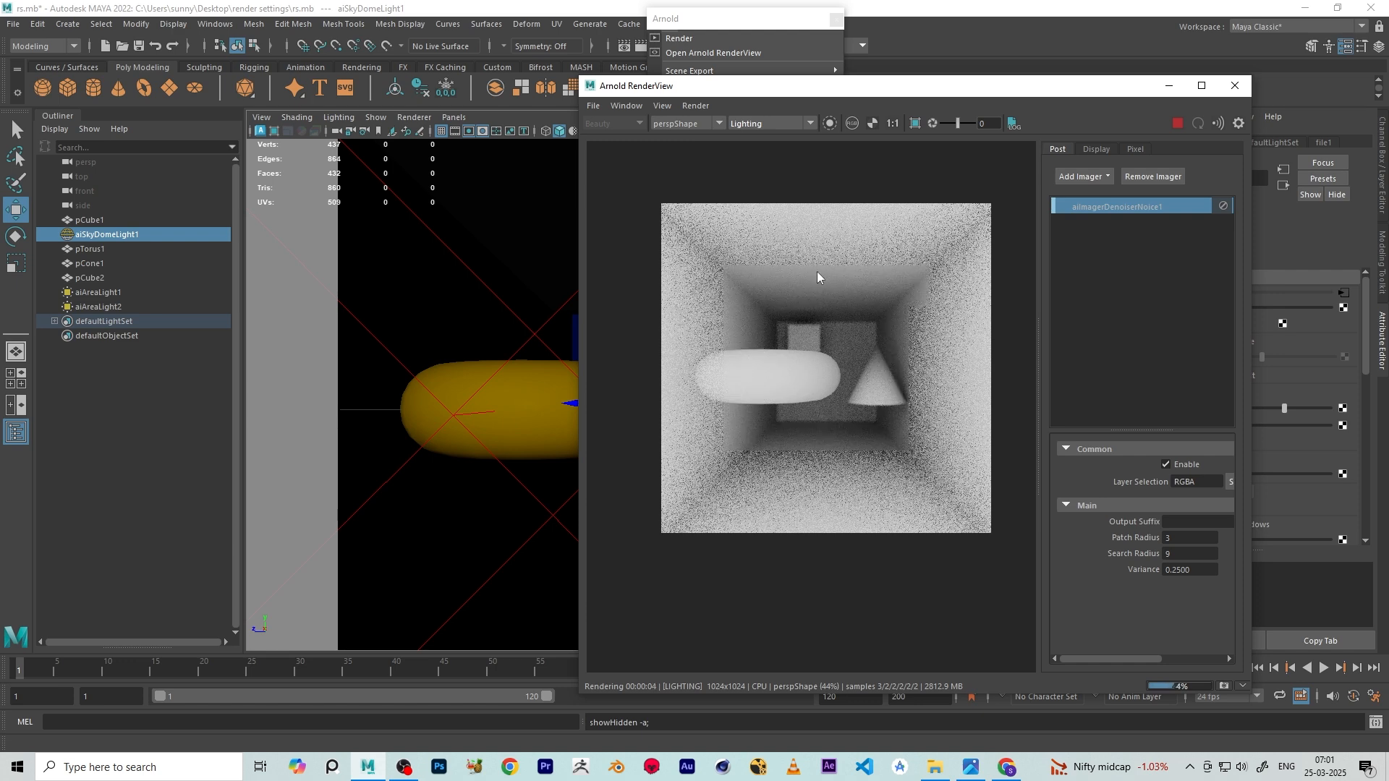
left_click(749, 127)
left_click(752, 162)
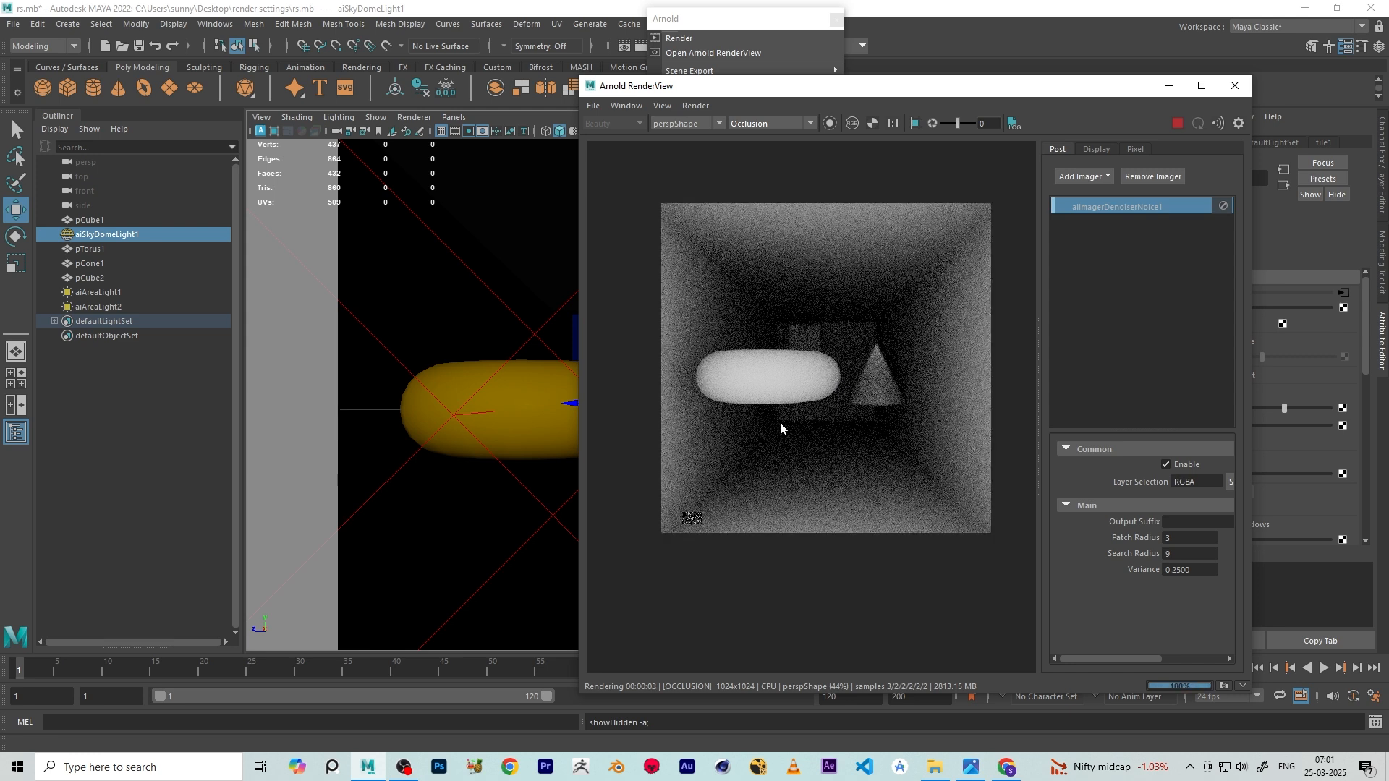
Switch debug shading to Wireframe and examine the mesh lines on the torus and cone up close
left_click(752, 124)
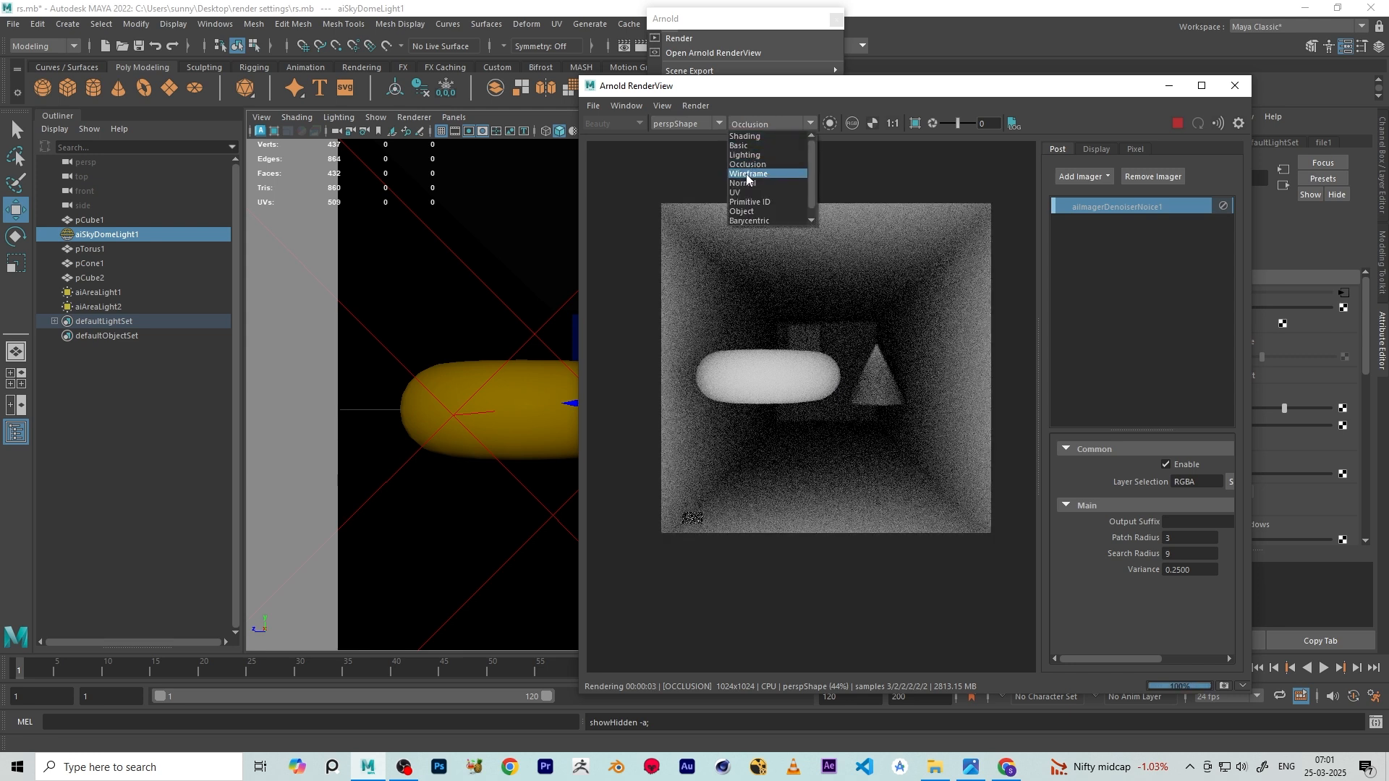
left_click(749, 165)
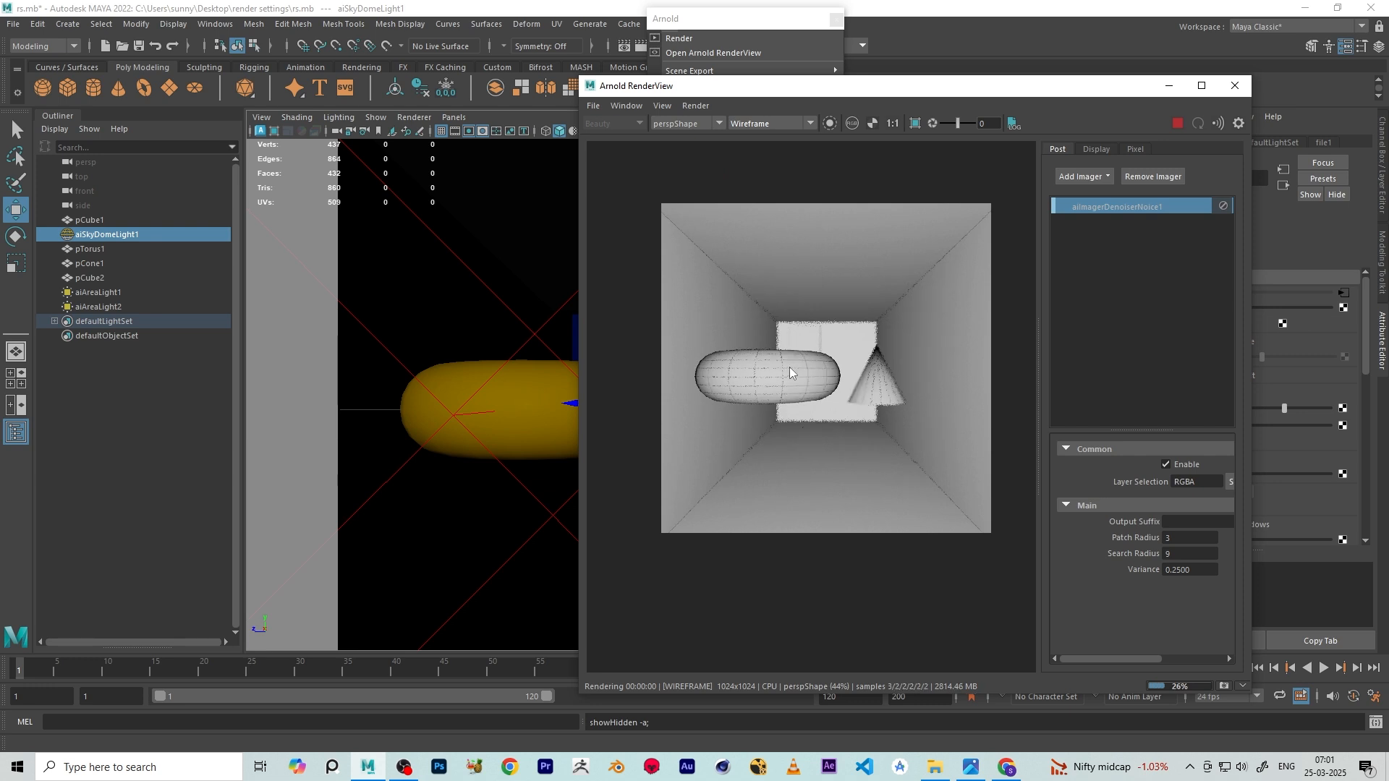
scroll(766, 398, "up", 2)
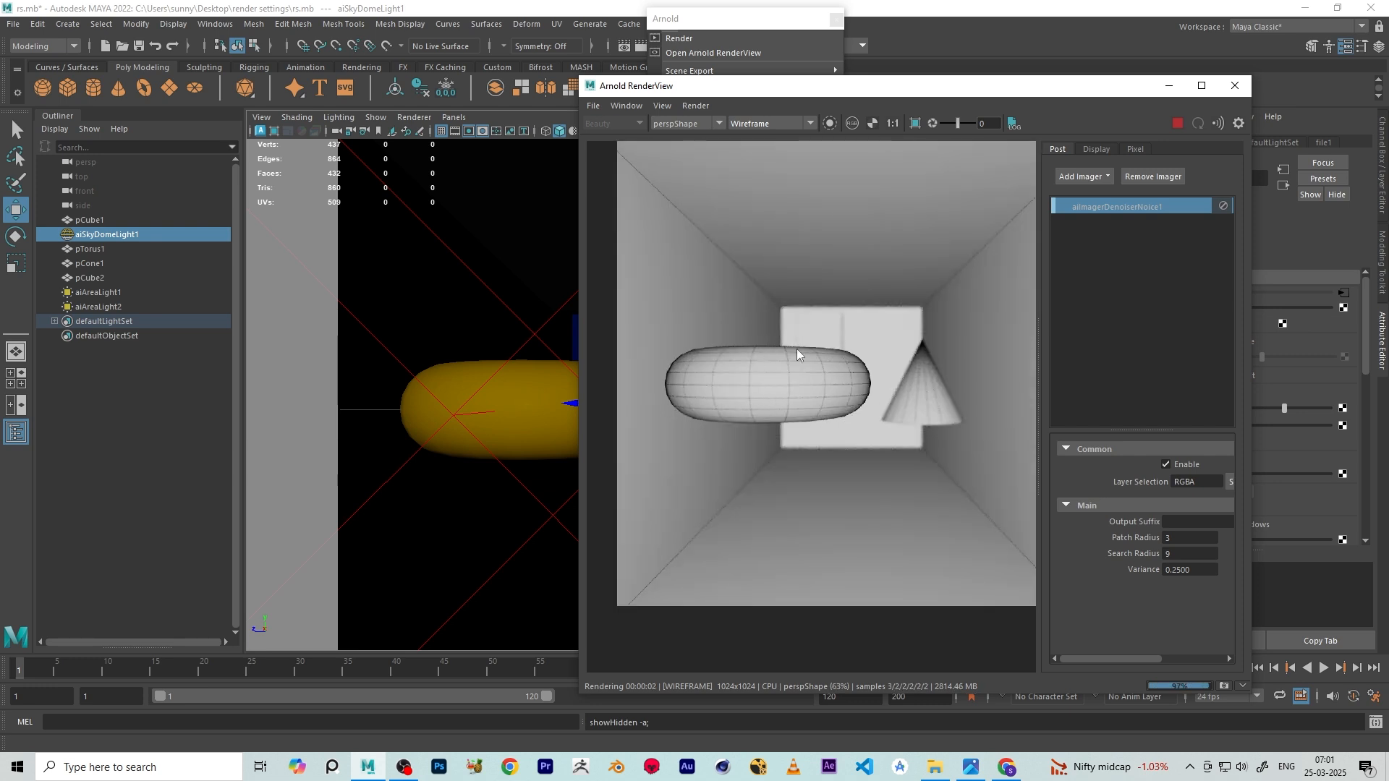
scroll(798, 413, "down", 1)
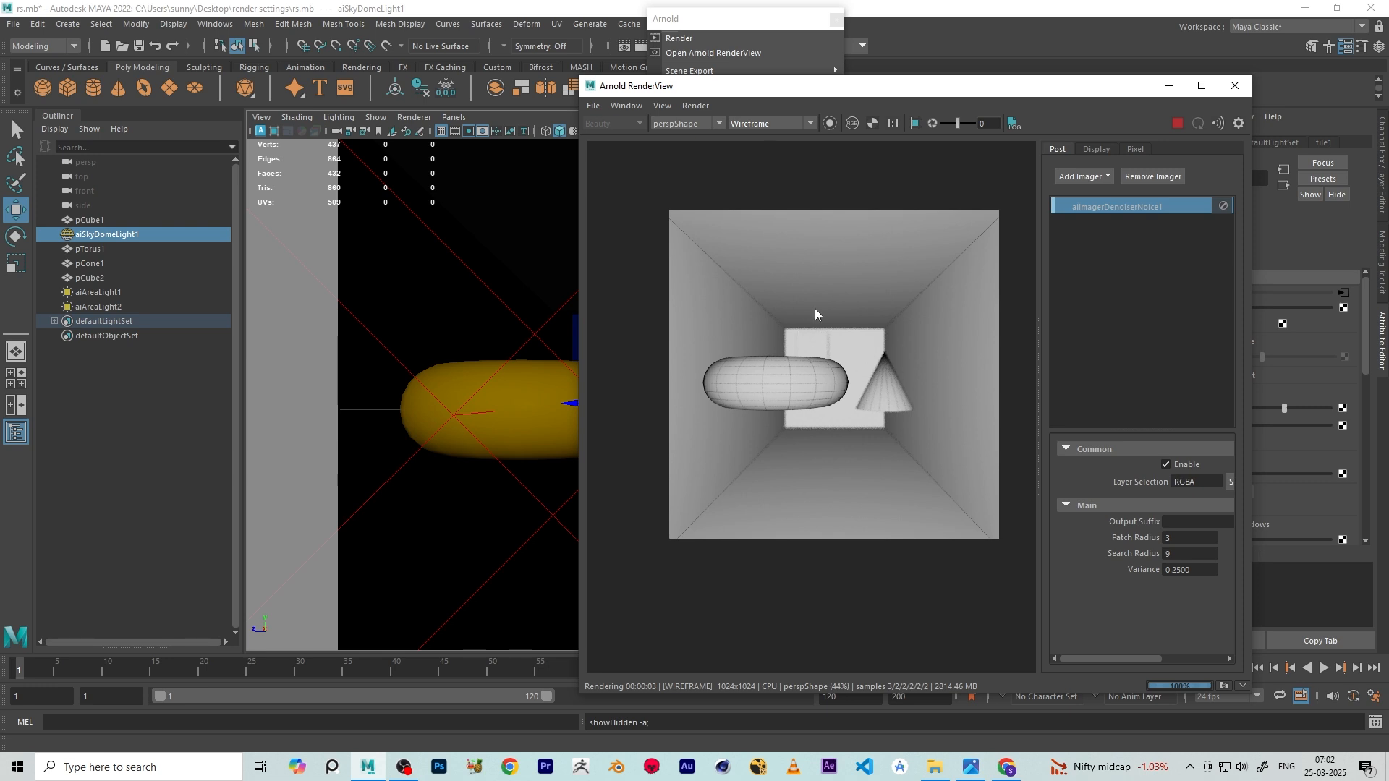
scroll(788, 387, "up", 3)
scroll(729, 396, "down", 3)
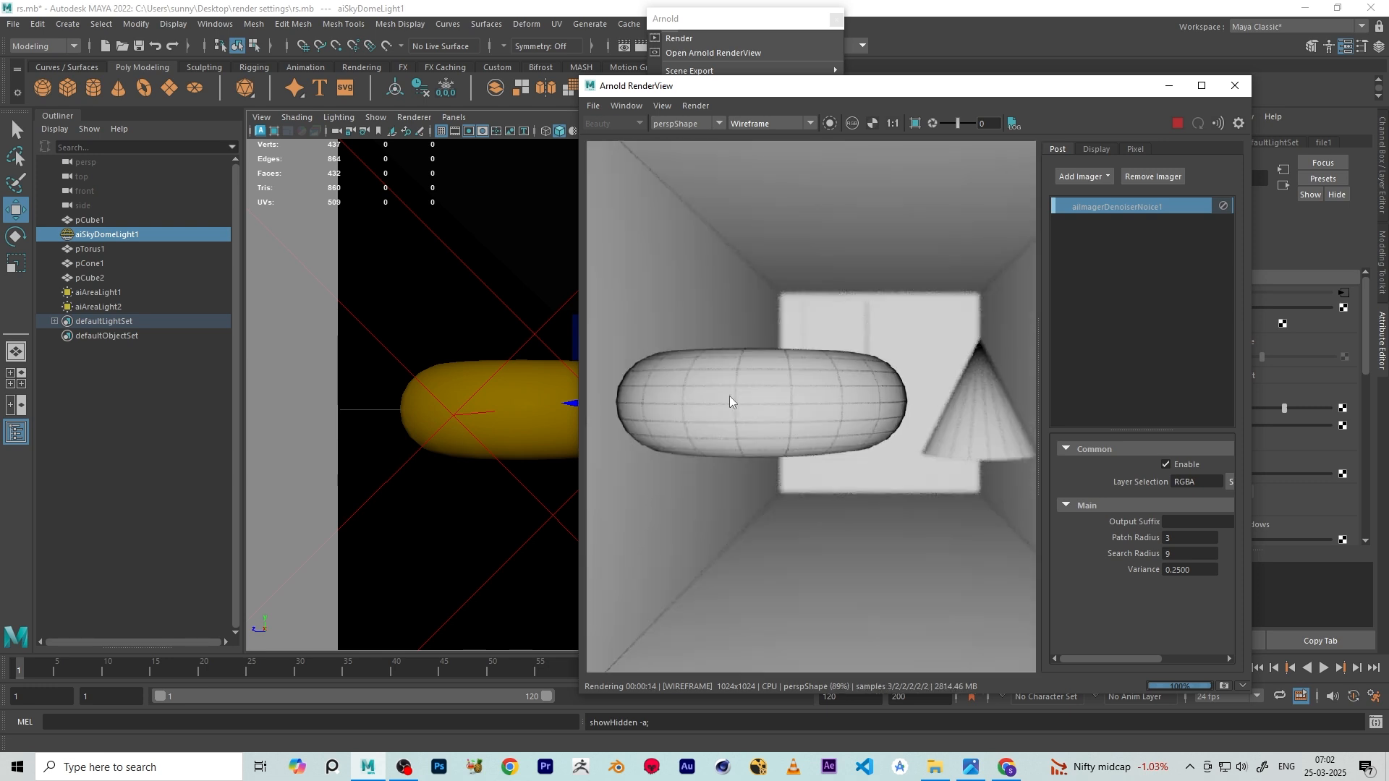
Return the render to normal Shading mode and hide the Debug Shading option from the render window's toolbar
left_click(735, 126)
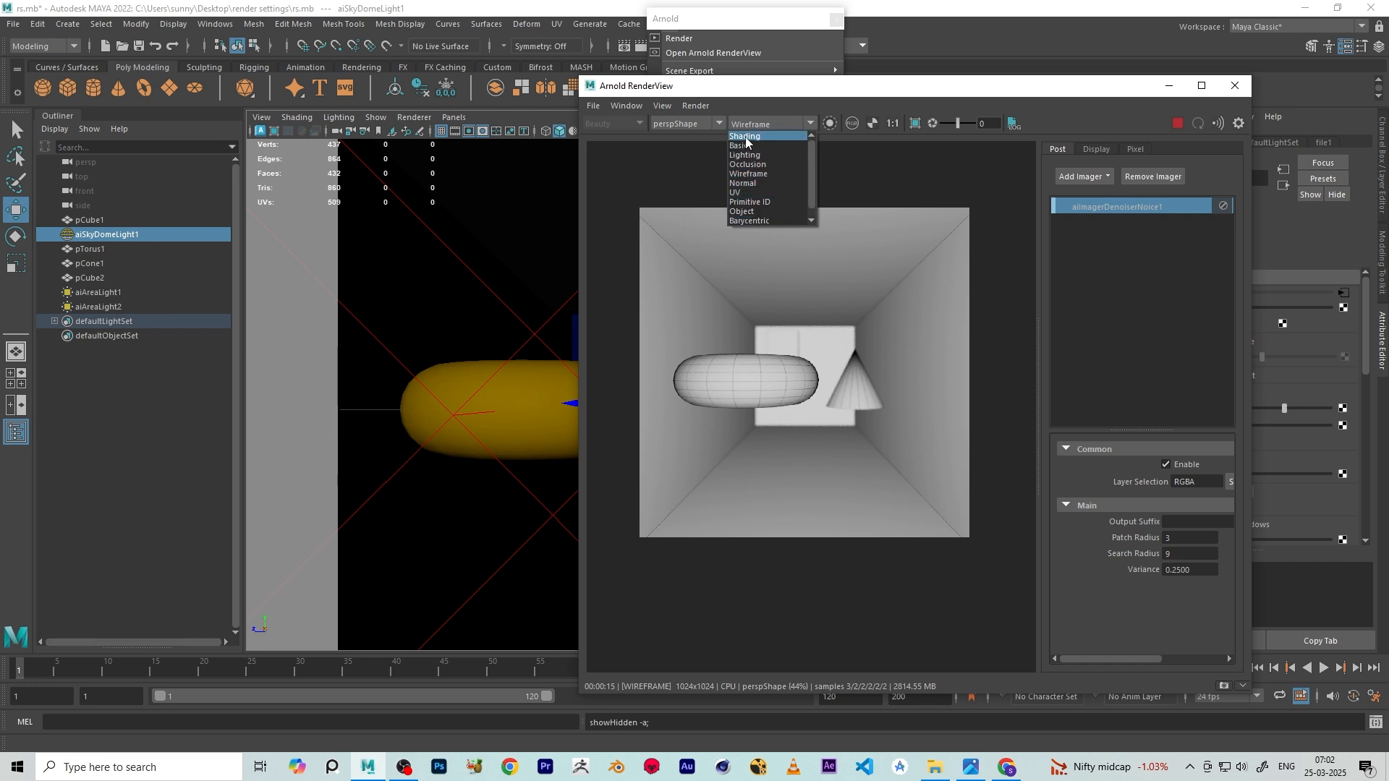
left_click(746, 137)
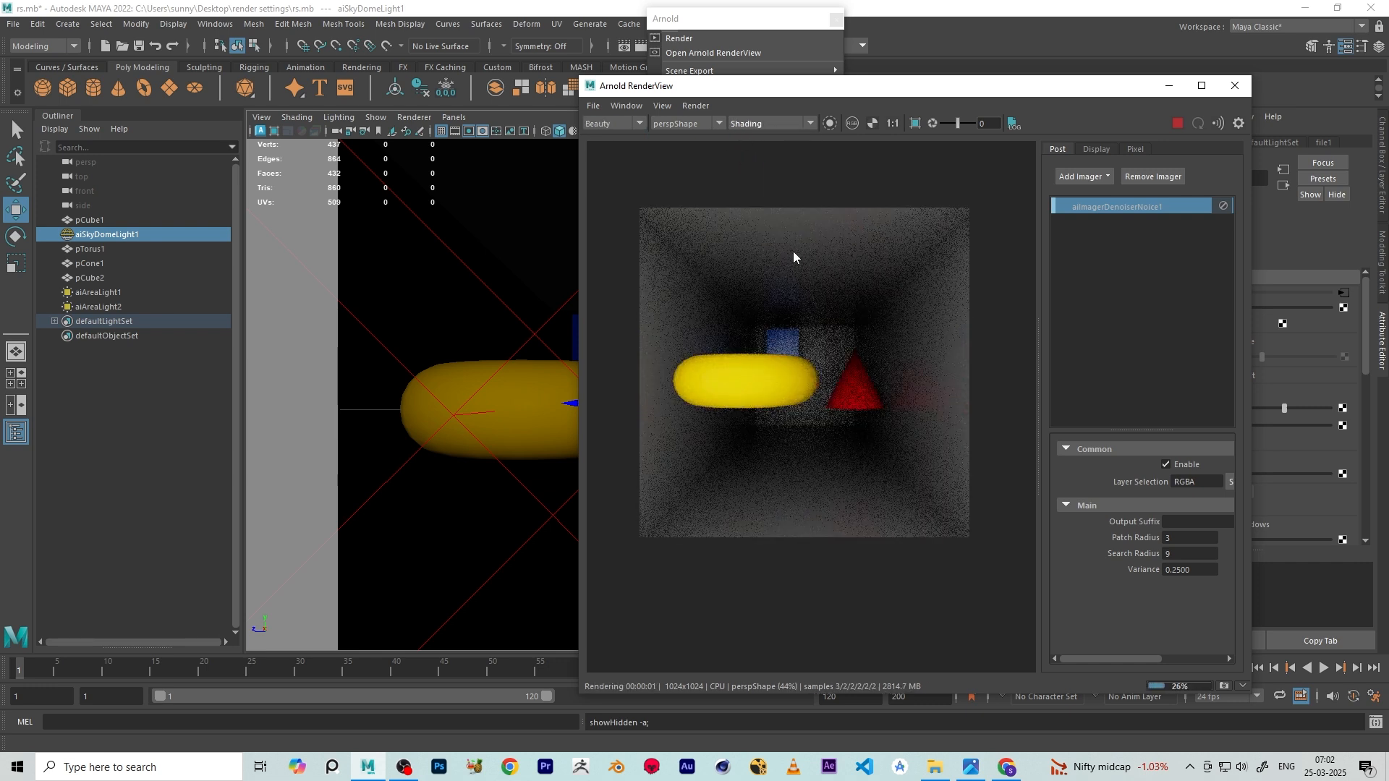
left_click(627, 110)
mouse_move(716, 236)
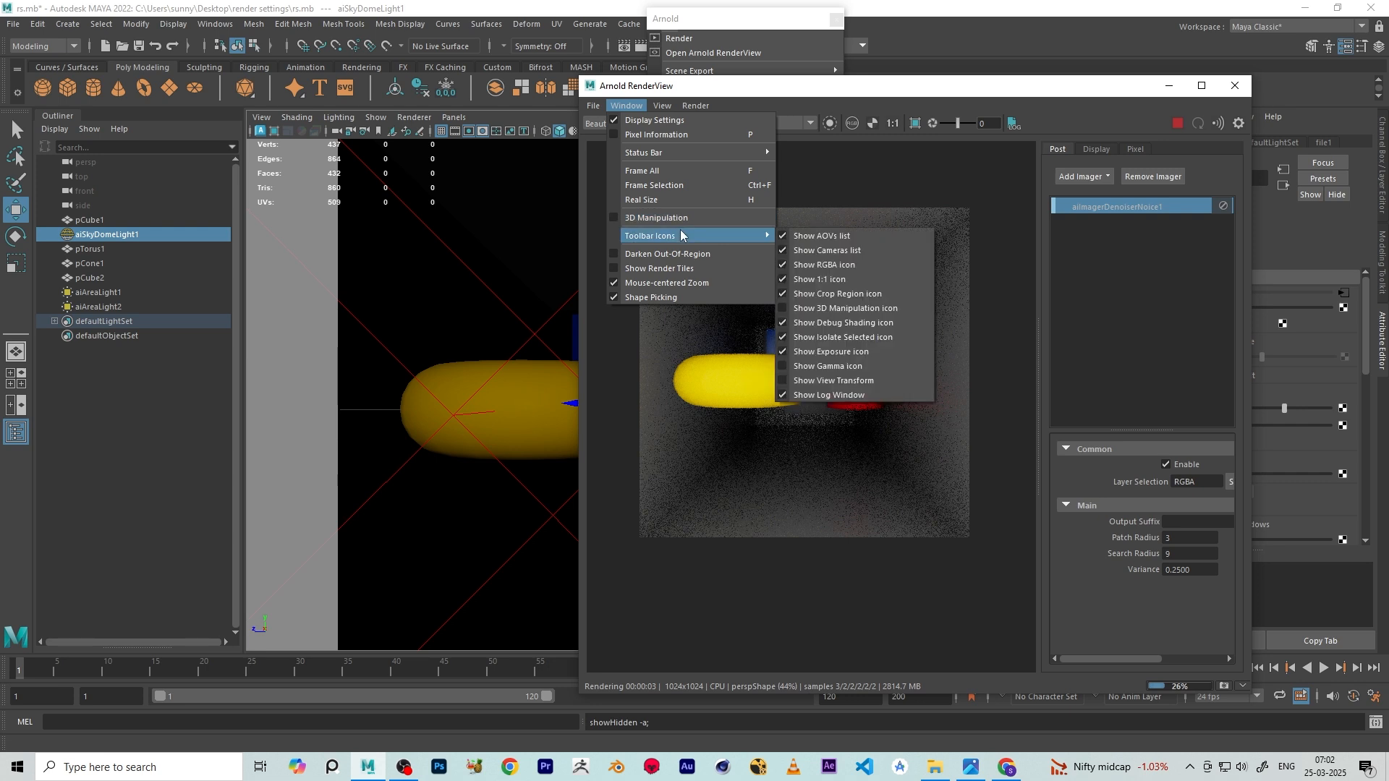
left_click(782, 323)
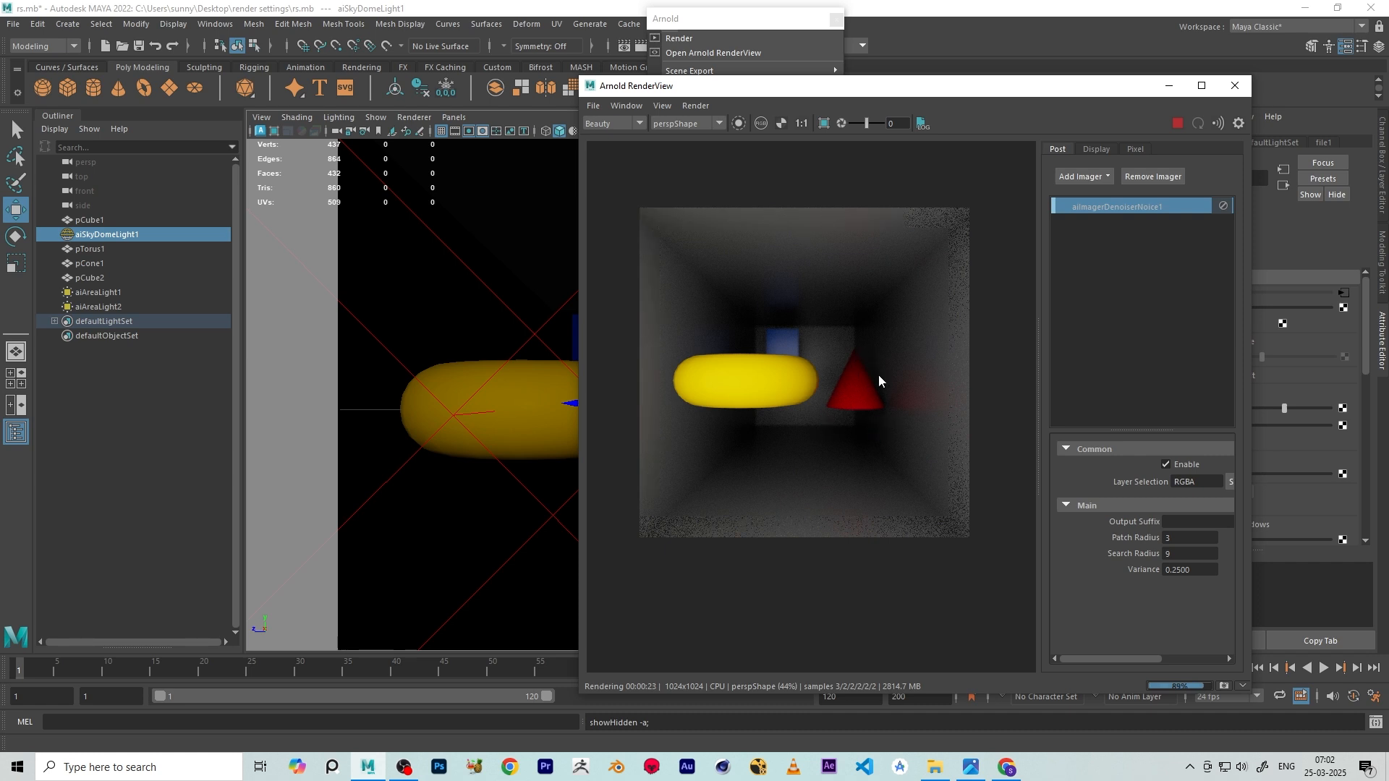
Limit rendering to a crop region around the red cone, inspect it up close, and restore full-frame rendering
left_click(825, 124)
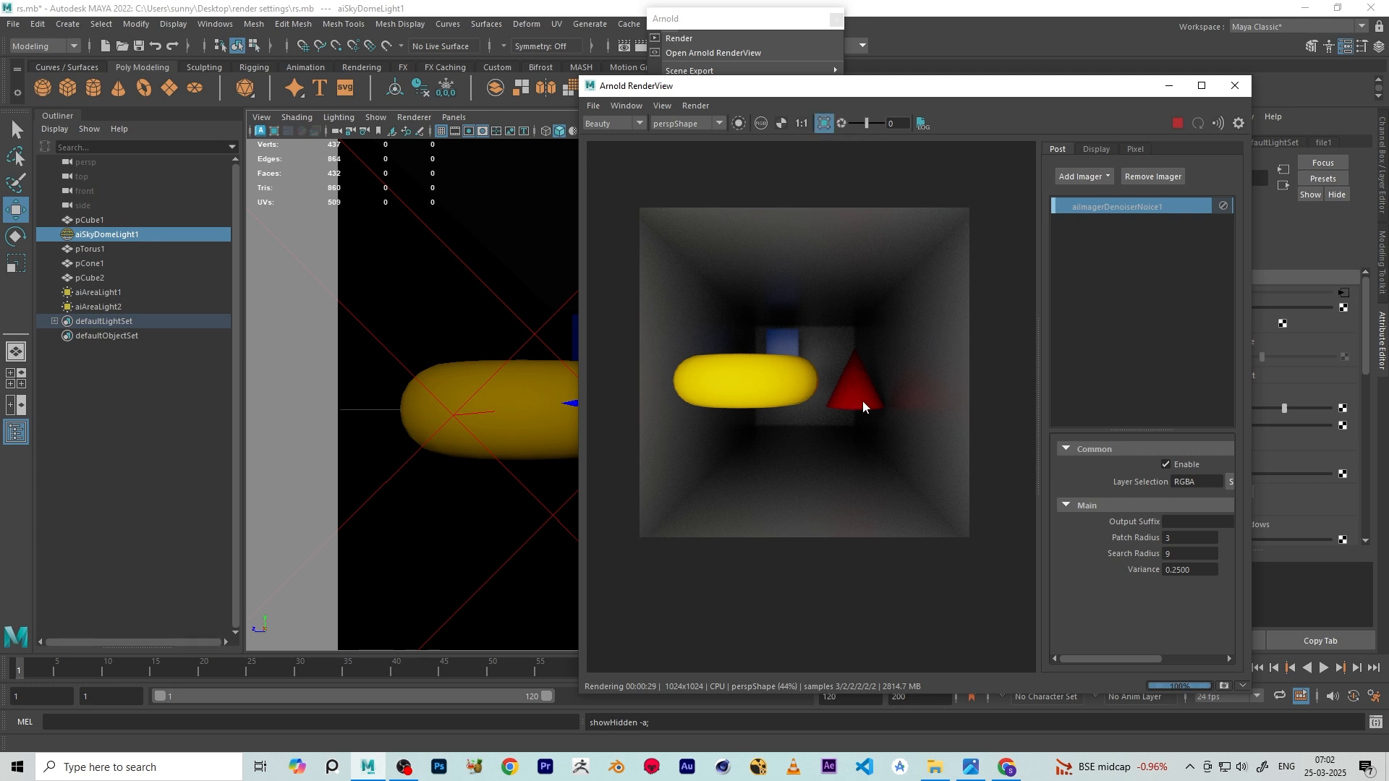
left_click_drag(818, 331, 894, 431)
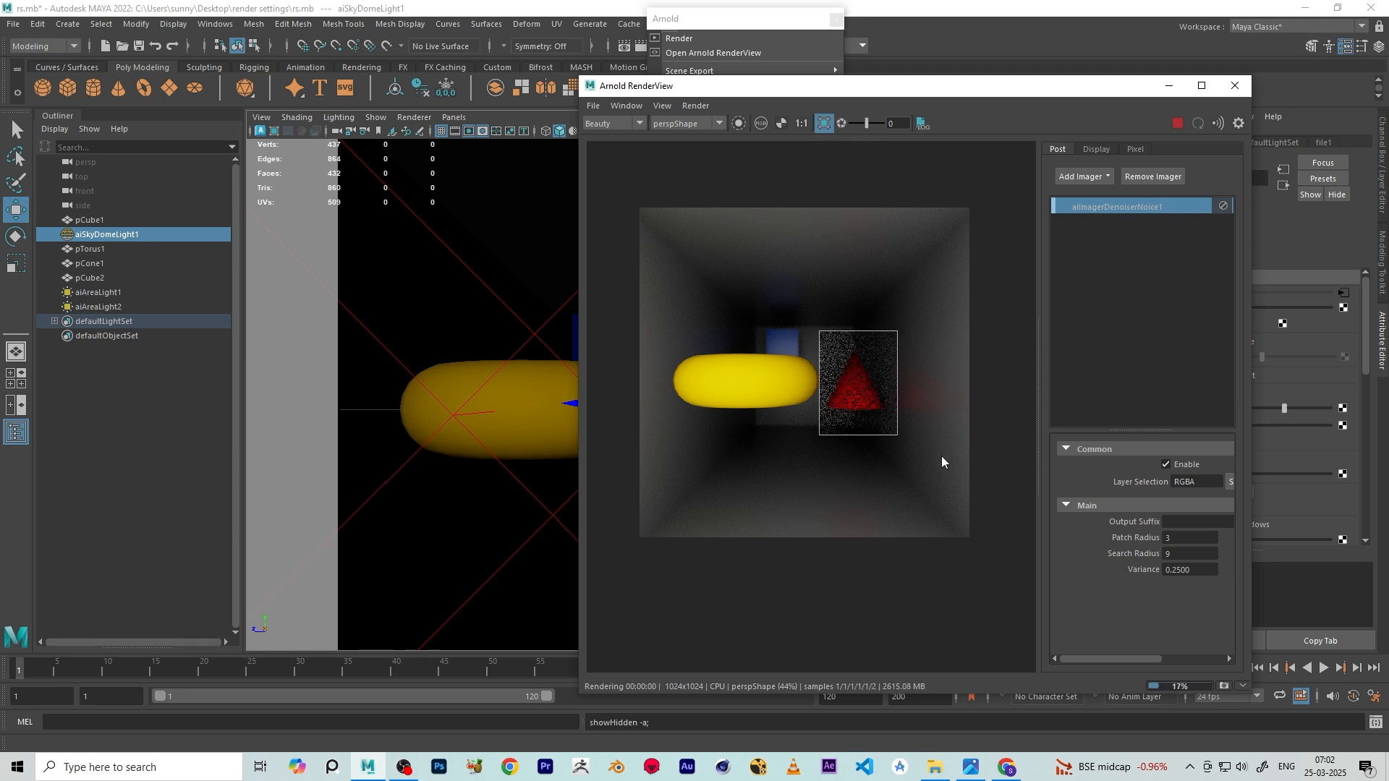
scroll(857, 415, "up", 3)
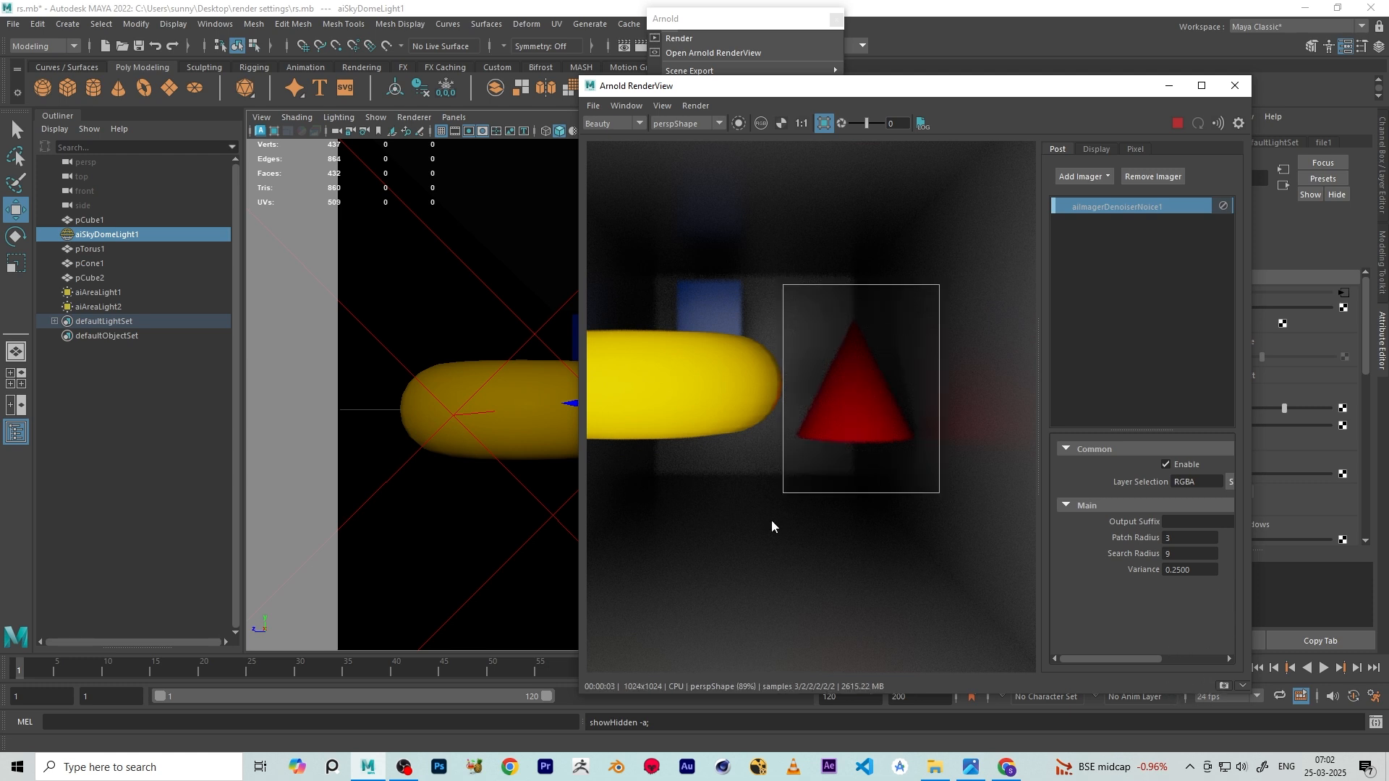
scroll(747, 468, "down", 3)
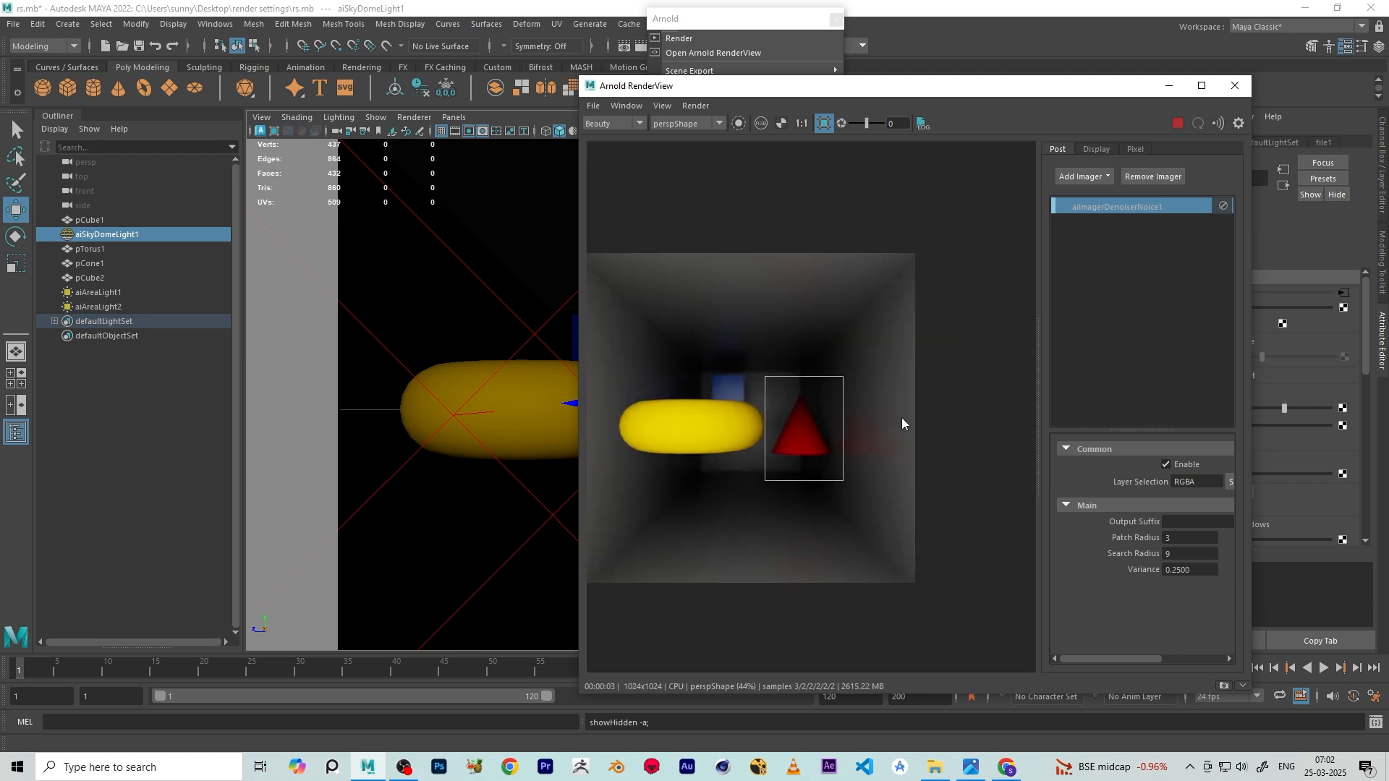
scroll(796, 419, "up", 3)
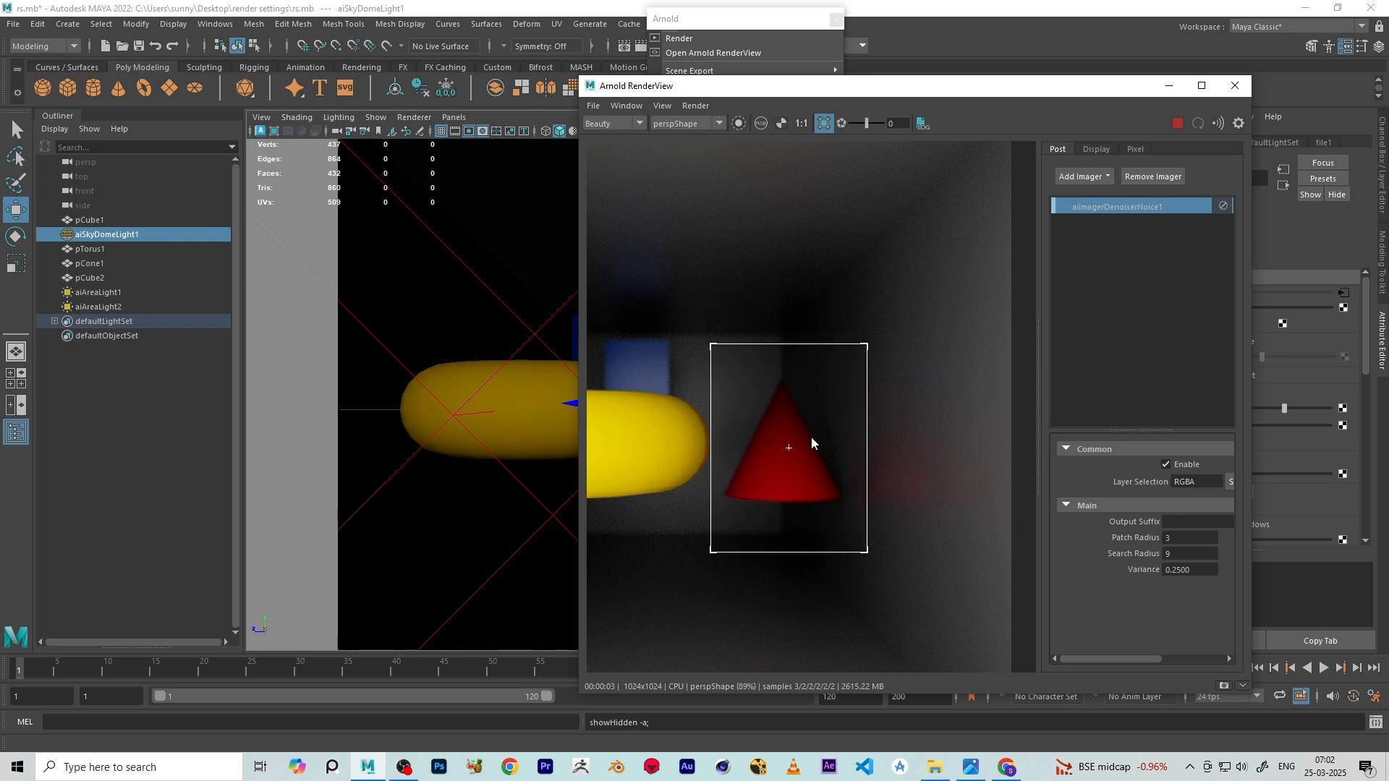
left_click(822, 124)
scroll(832, 304, "down", 5)
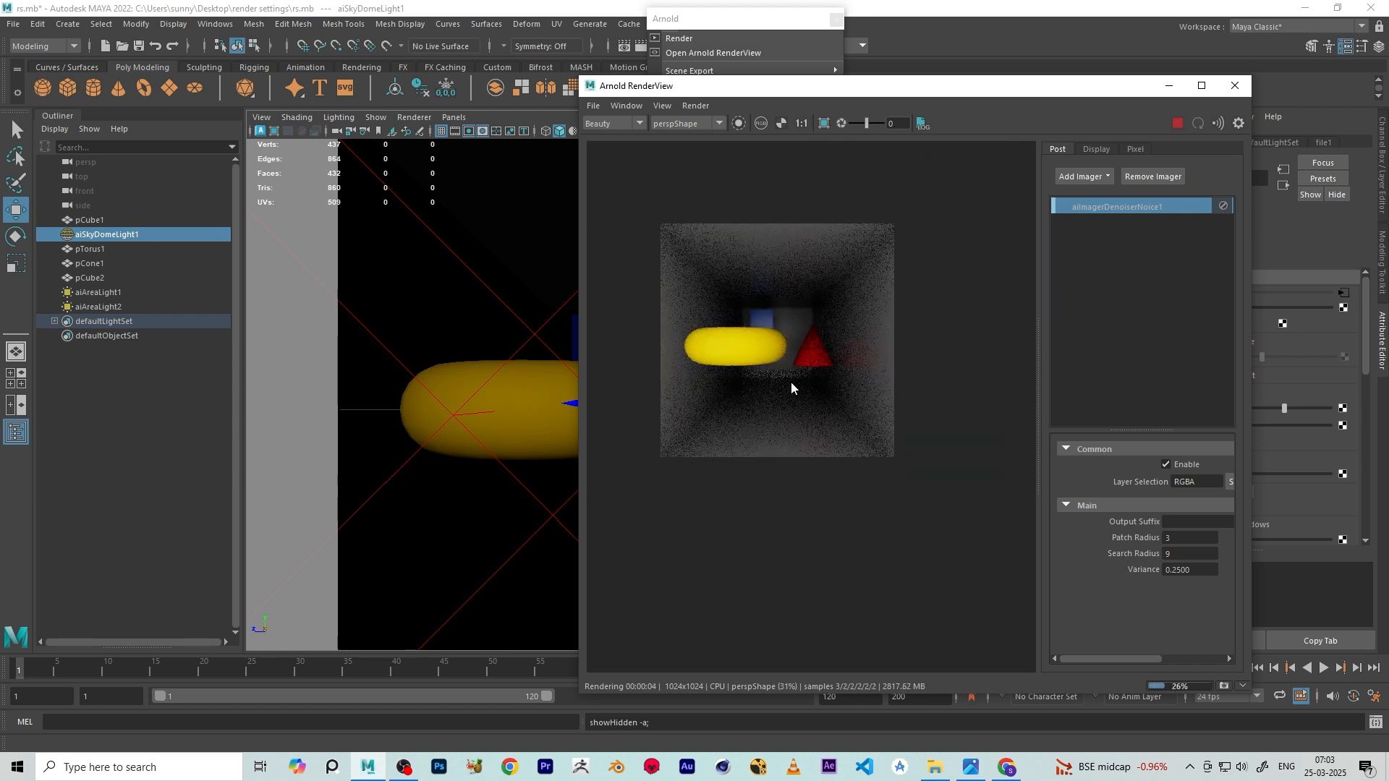
Render a larger crop region covering the cone, blue cube and part of the torus, and turn the crop region off
left_click_drag(746, 292, 844, 407)
scroll(826, 409, "up", 2)
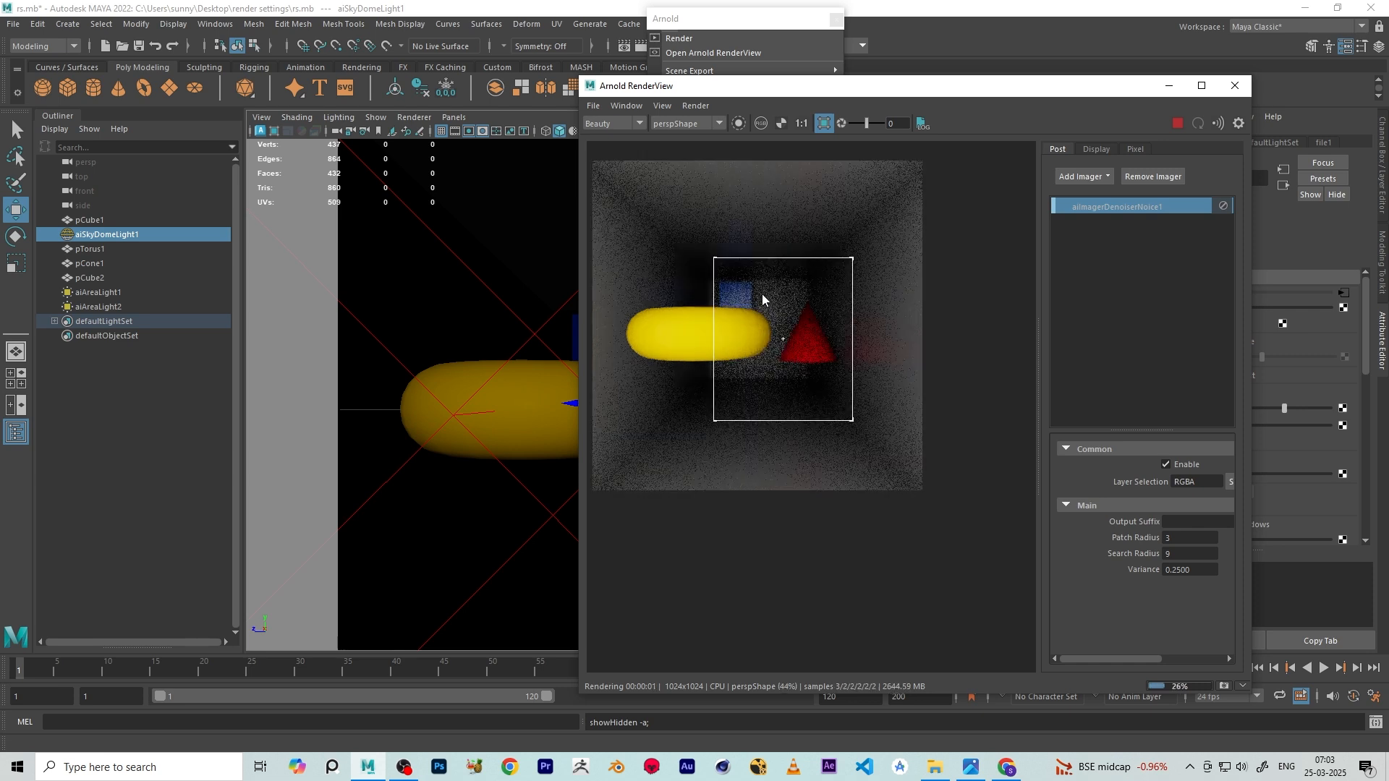
left_click(822, 125)
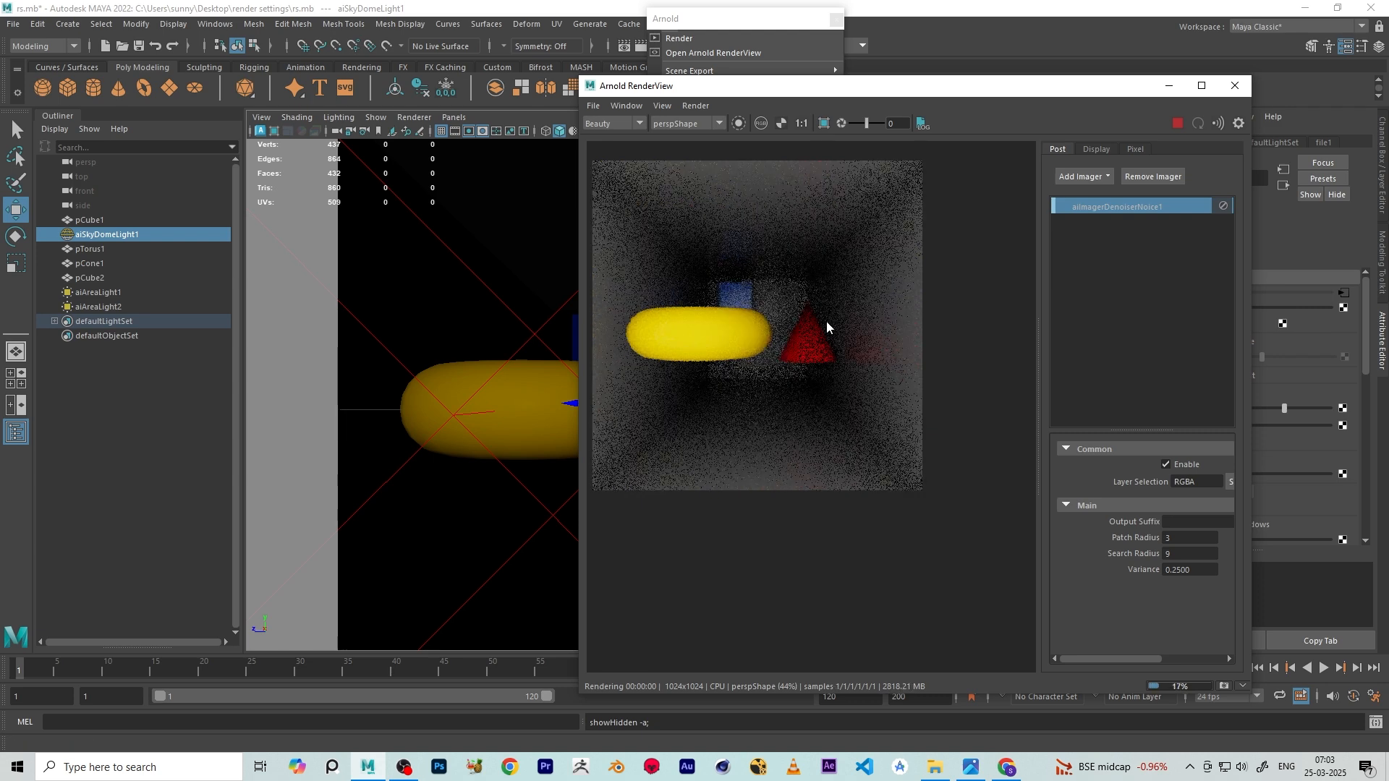
scroll(828, 347, "down", 2)
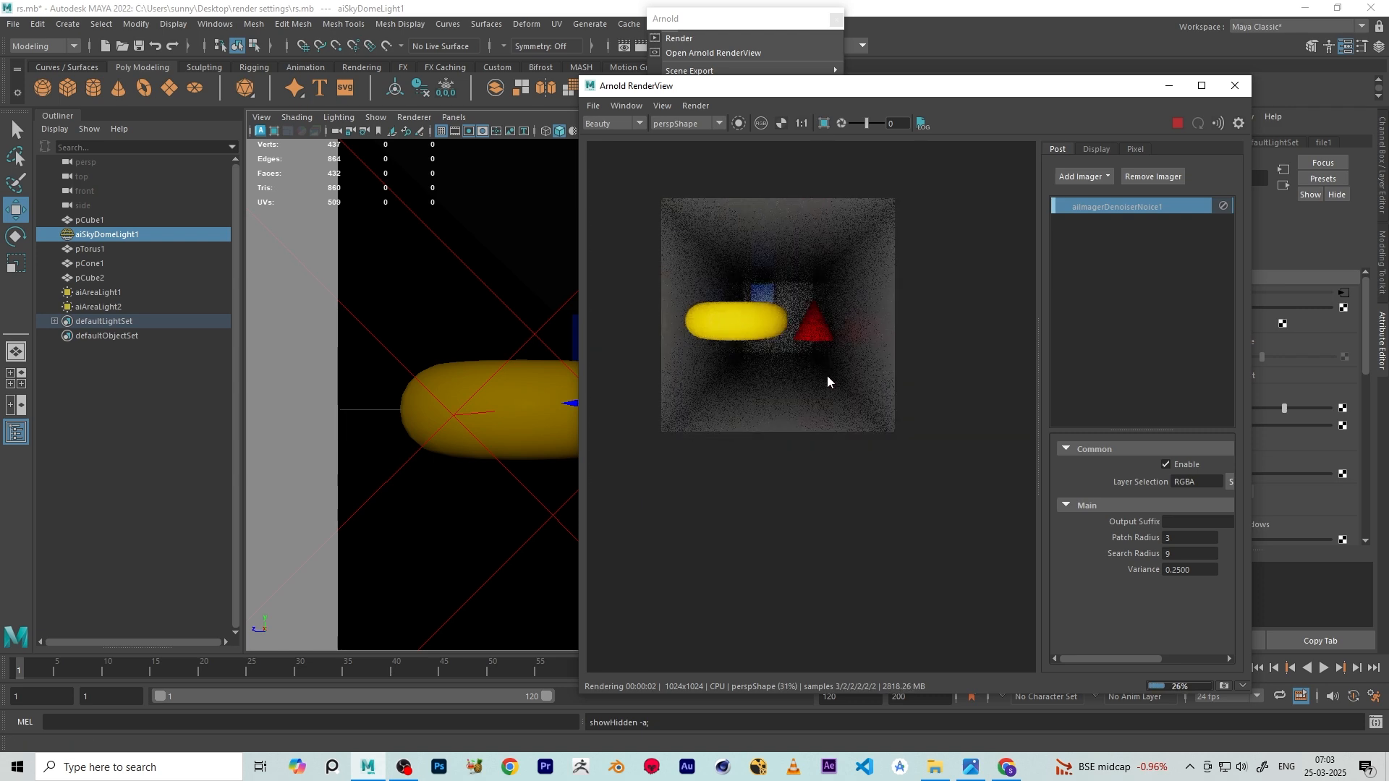